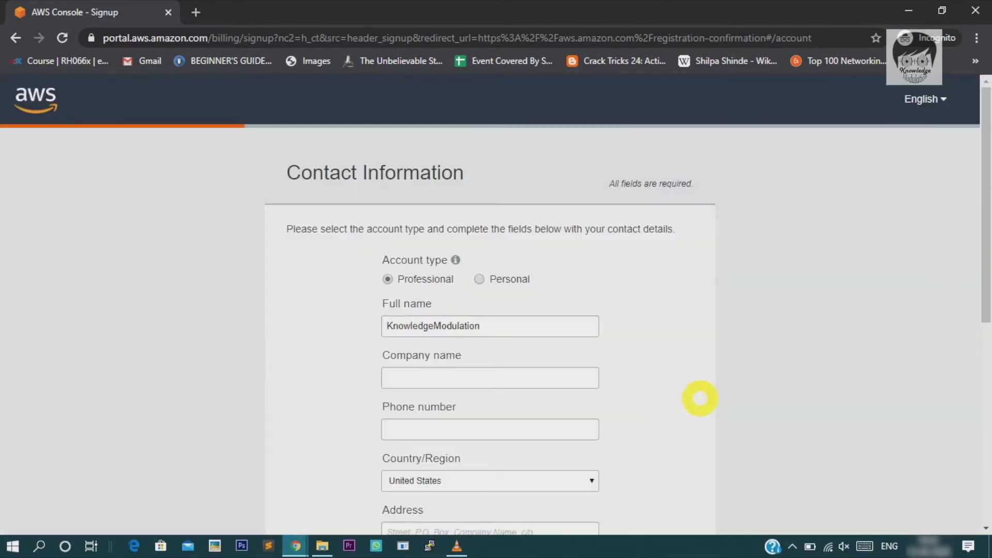
# Switch the account type to Personal and paste in the contact phone number.
pyautogui.moveTo(989, 166); pyautogui.dragTo(987, 211)
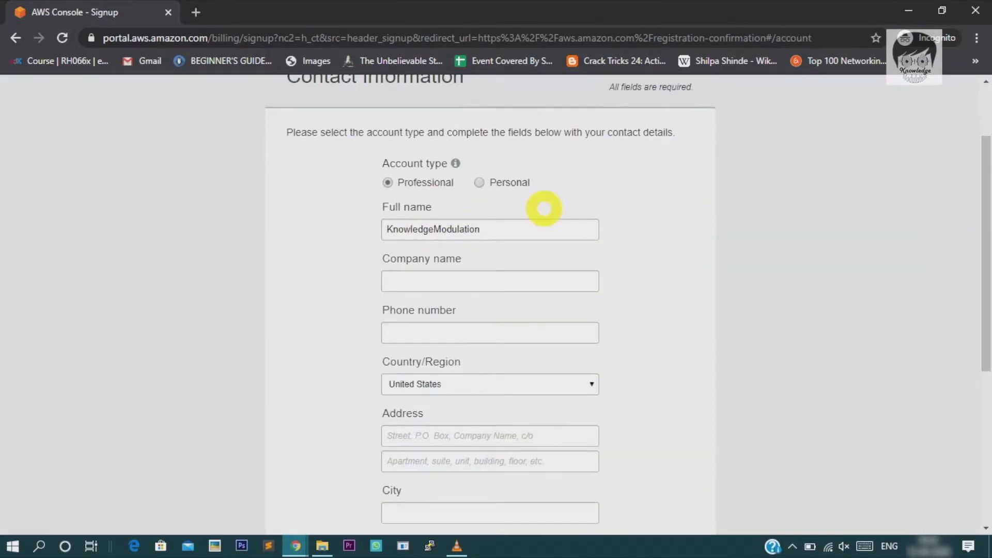
pyautogui.click(479, 182)
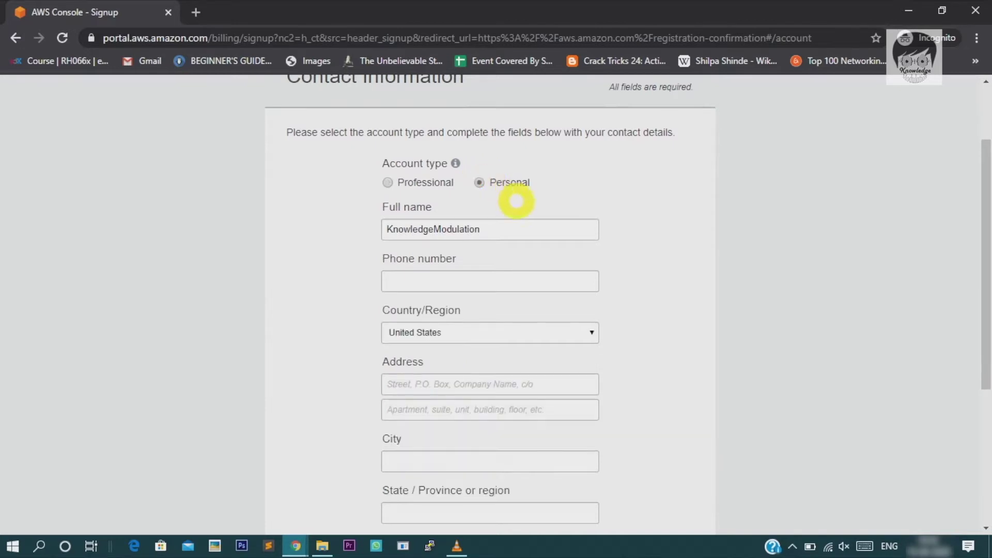
pyautogui.click(424, 281)
pyautogui.hotkey('ctrl', 'v')
pyautogui.click(627, 267)
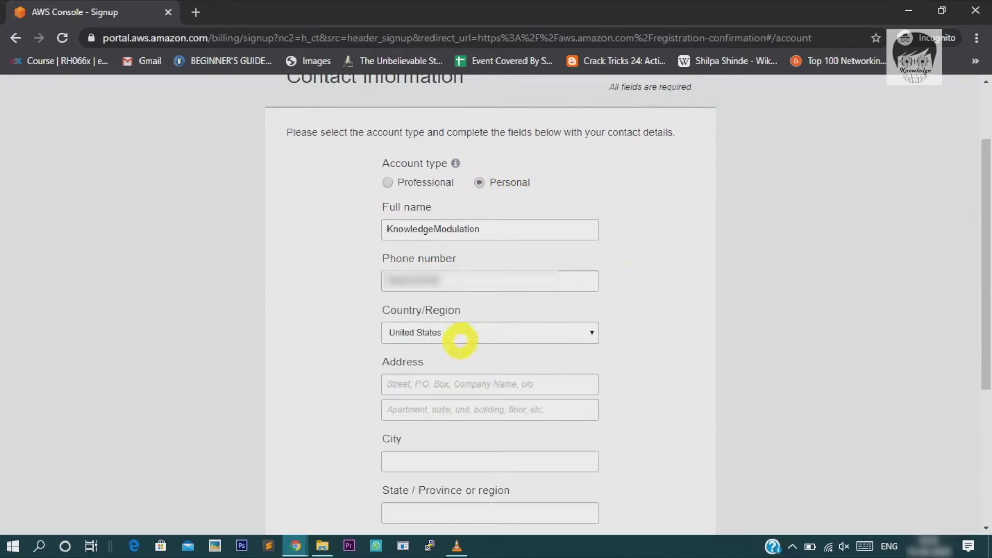
# Set the country to India, accept the AISPL agreement, and create the account.
pyautogui.click(576, 332)
pyautogui.write('india')
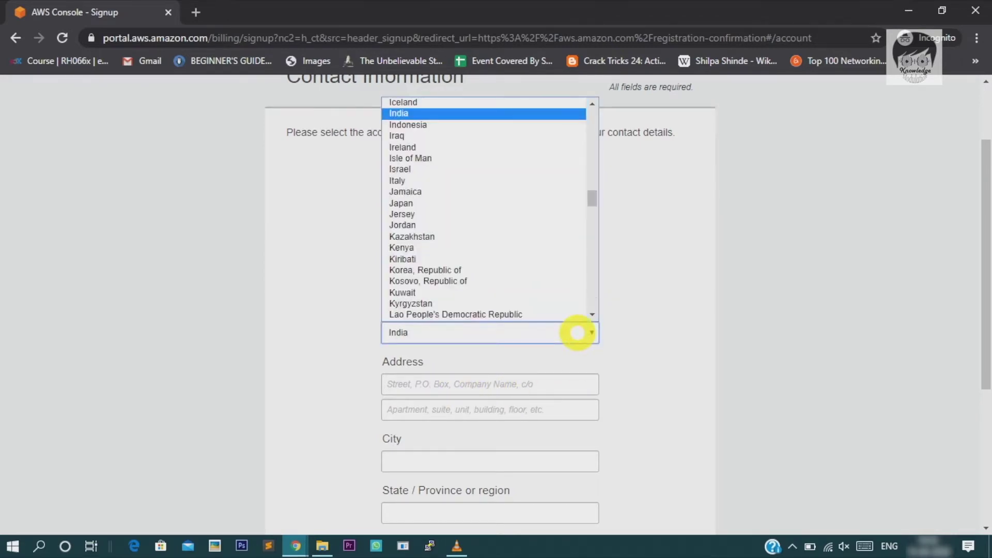
pyautogui.press('Return')
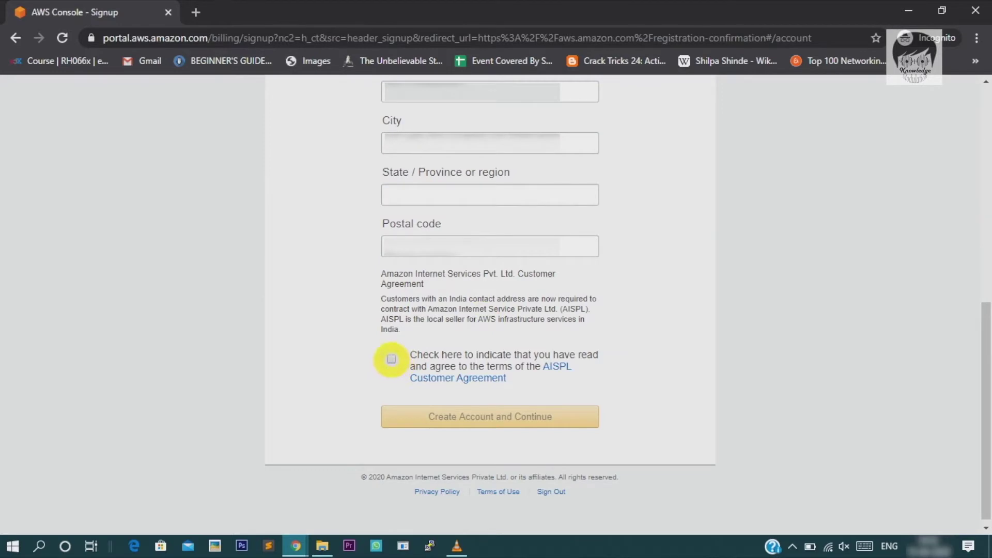
pyautogui.click(391, 359)
pyautogui.click(494, 416)
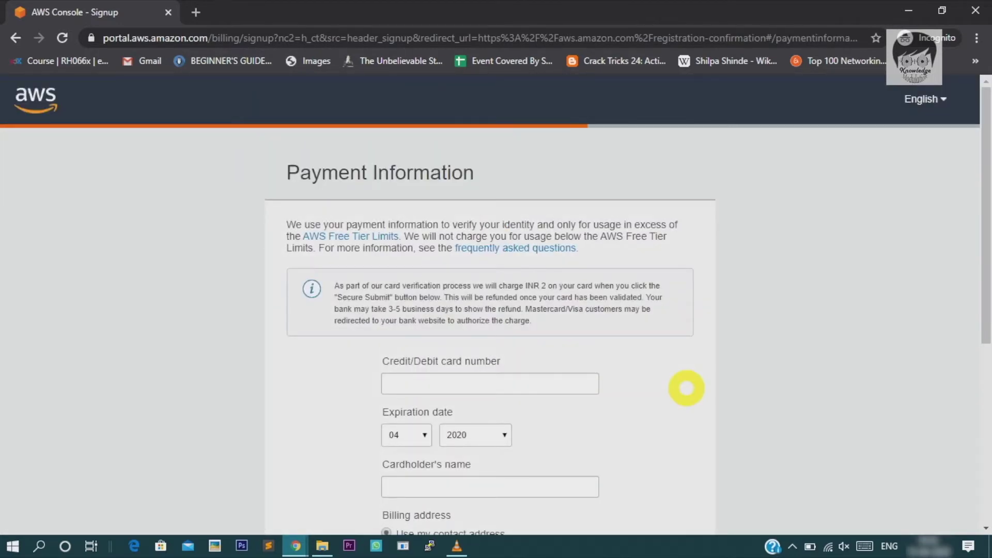
# Submit the bank's one-time password to verify the payment card.
pyautogui.moveTo(984, 203); pyautogui.dragTo(984, 335)
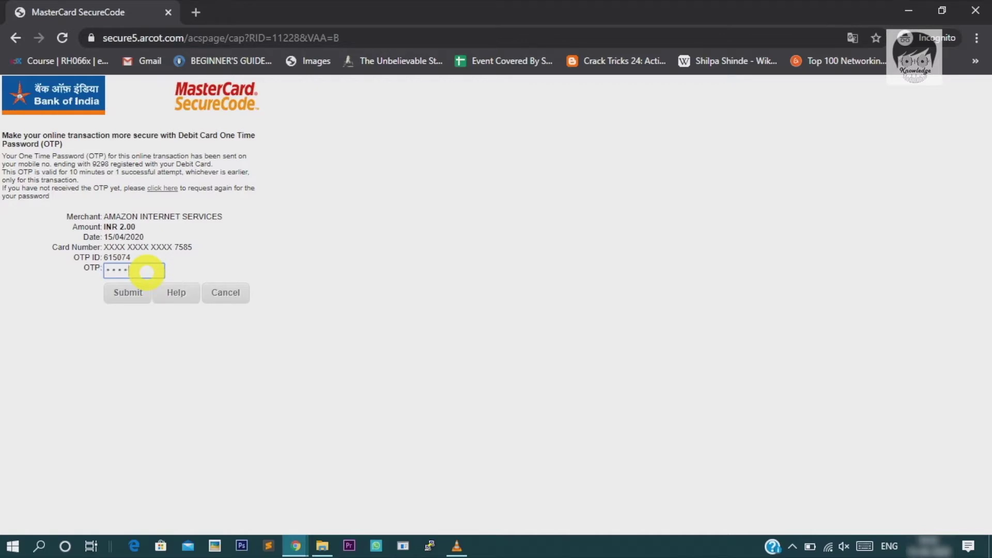
pyautogui.click(128, 292)
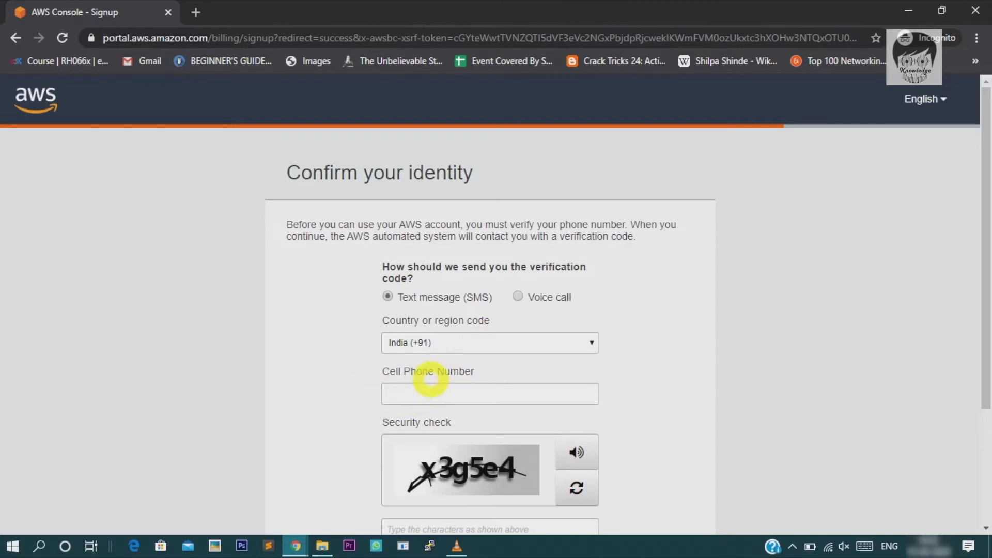
# Enter the mobile number and security check characters, then request the SMS verification code.
pyautogui.click(407, 395)
pyautogui.hotkey('ctrl', 'v')
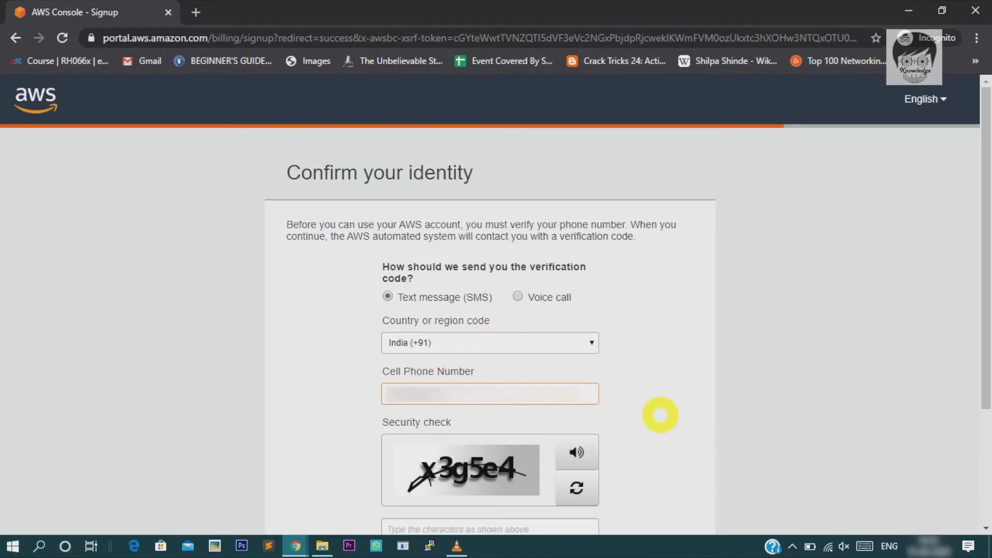
pyautogui.scroll(-2, 984, 257)
pyautogui.click(445, 411)
pyautogui.write('X3')
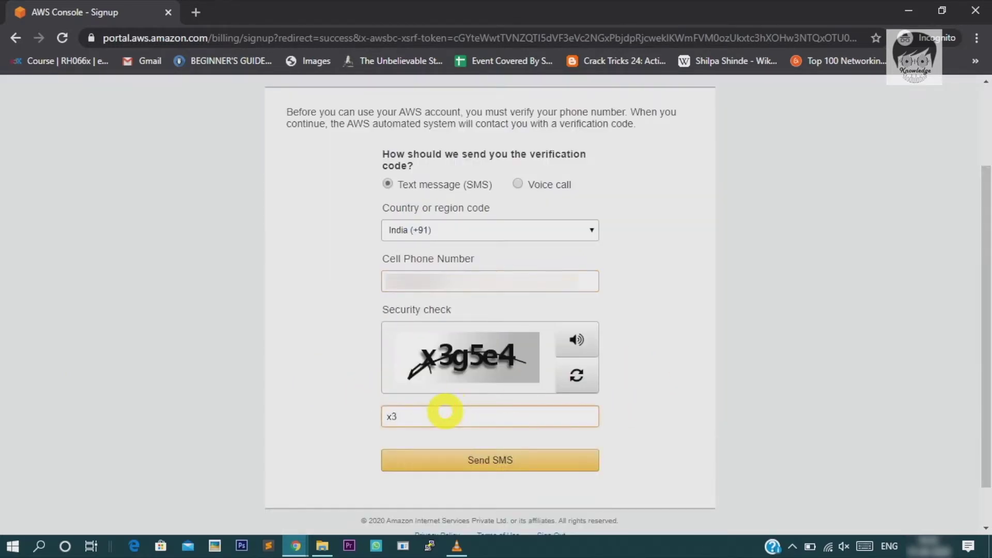
pyautogui.write('g5e4')
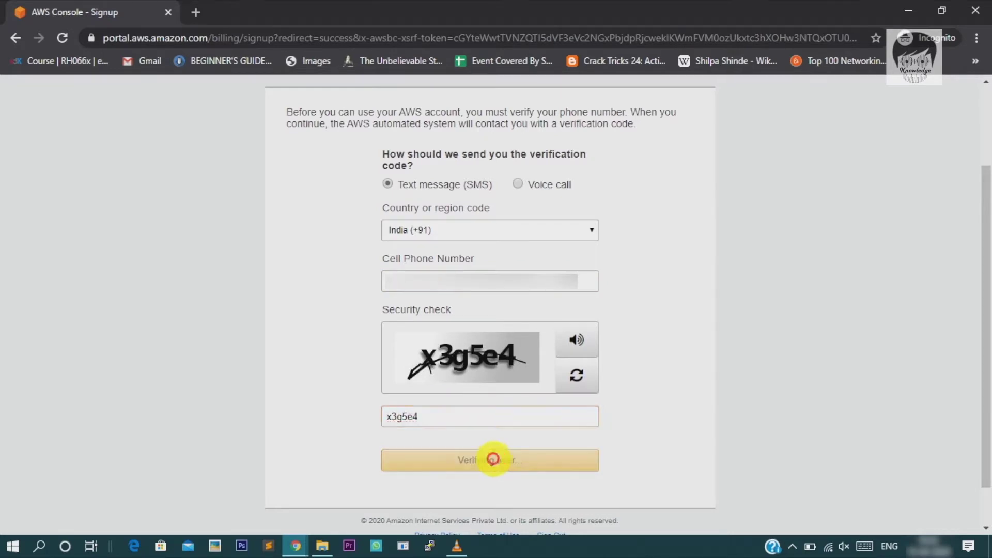
pyautogui.click(494, 459)
# Verify the received SMS code and choose the free Basic support plan.
pyautogui.click(494, 327)
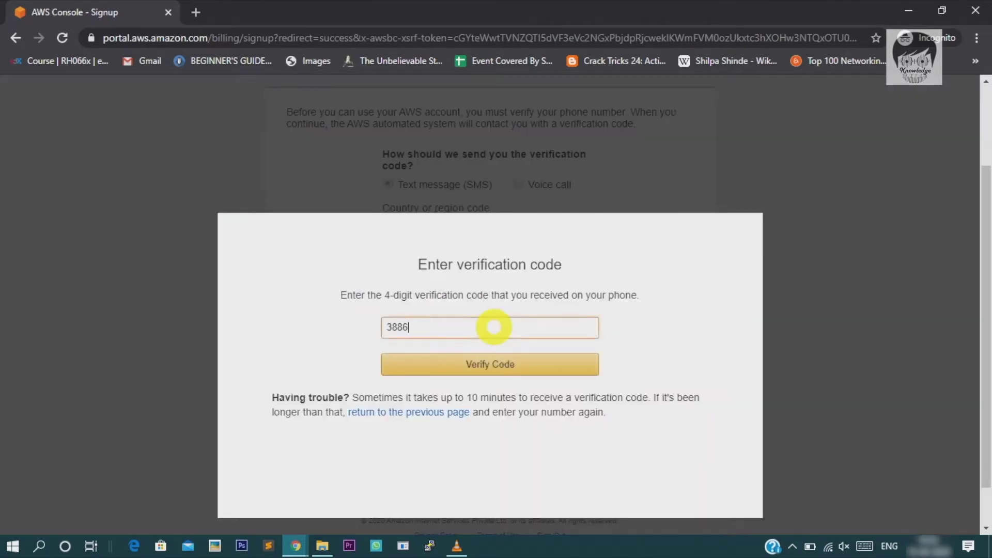
pyautogui.click(494, 368)
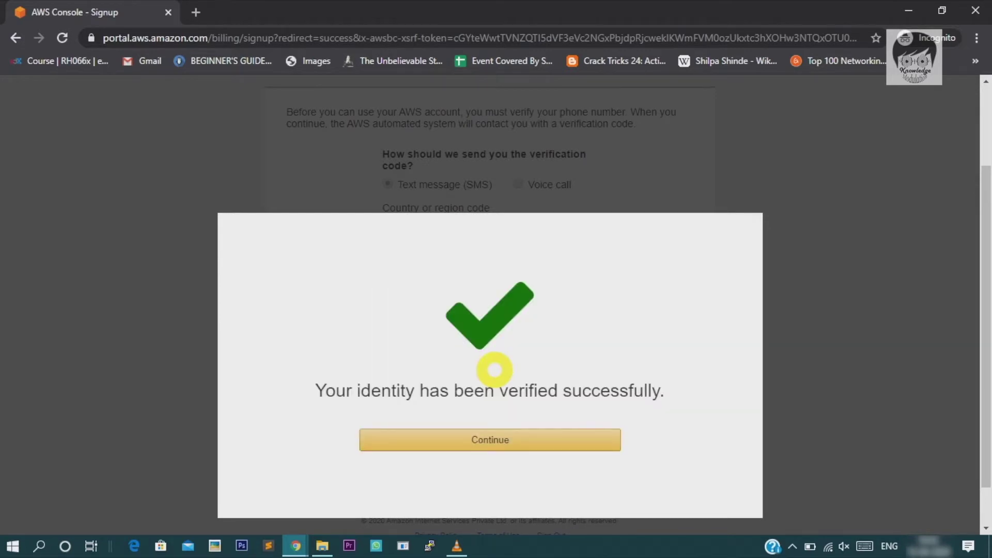
pyautogui.click(506, 439)
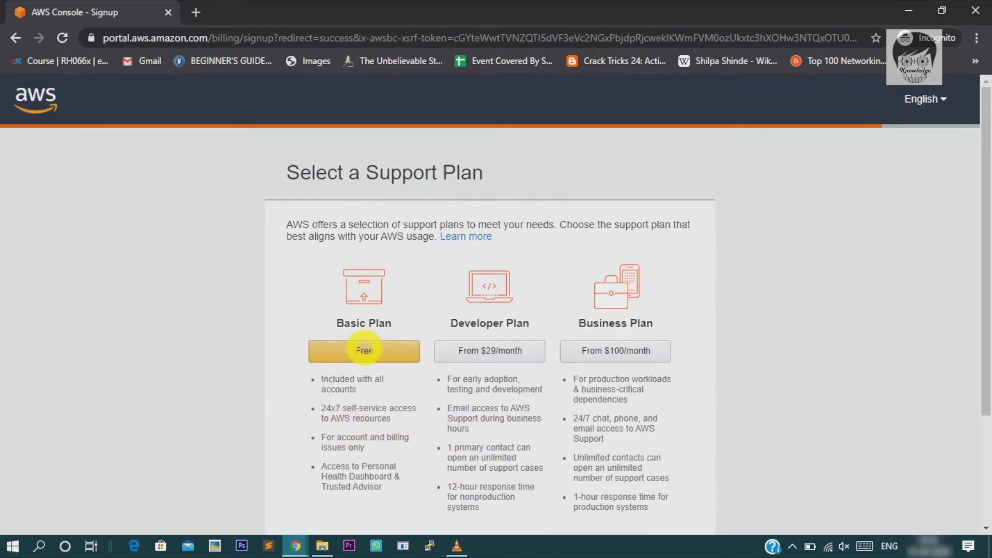
pyautogui.moveTo(984, 180); pyautogui.dragTo(986, 207)
pyautogui.click(371, 318)
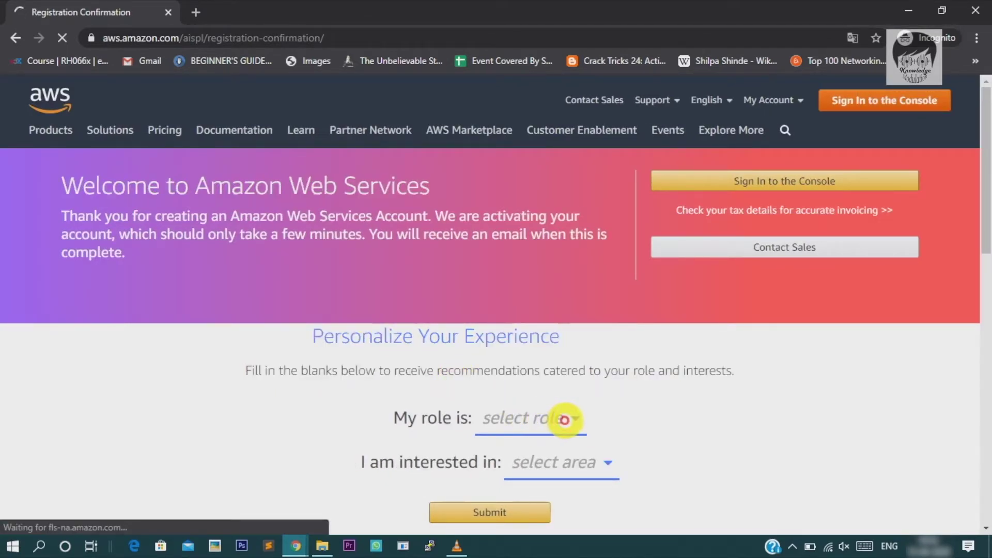
# Submit IT Administrator as role and DevOps as interest, then sign in to the console.
pyautogui.click(565, 420)
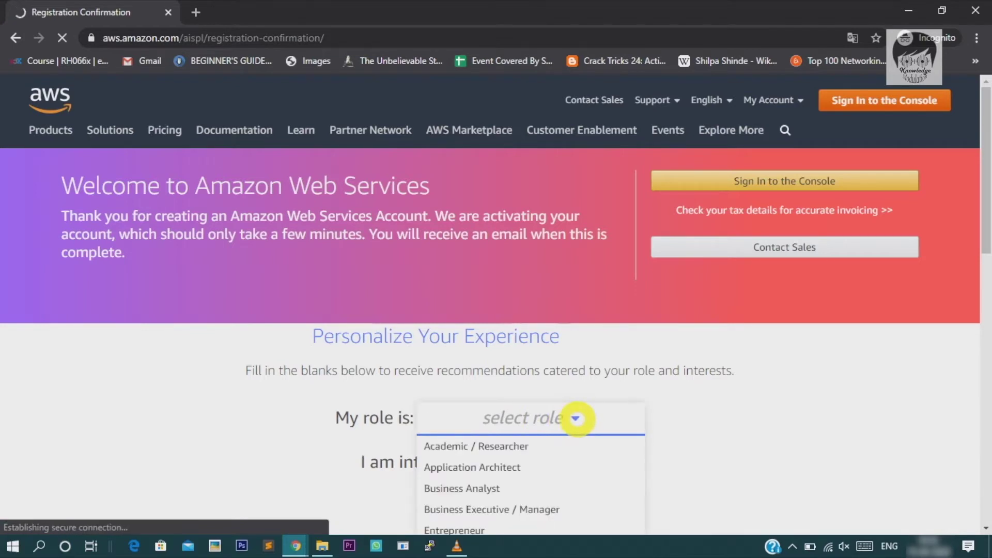
pyautogui.moveTo(985, 199); pyautogui.dragTo(987, 268)
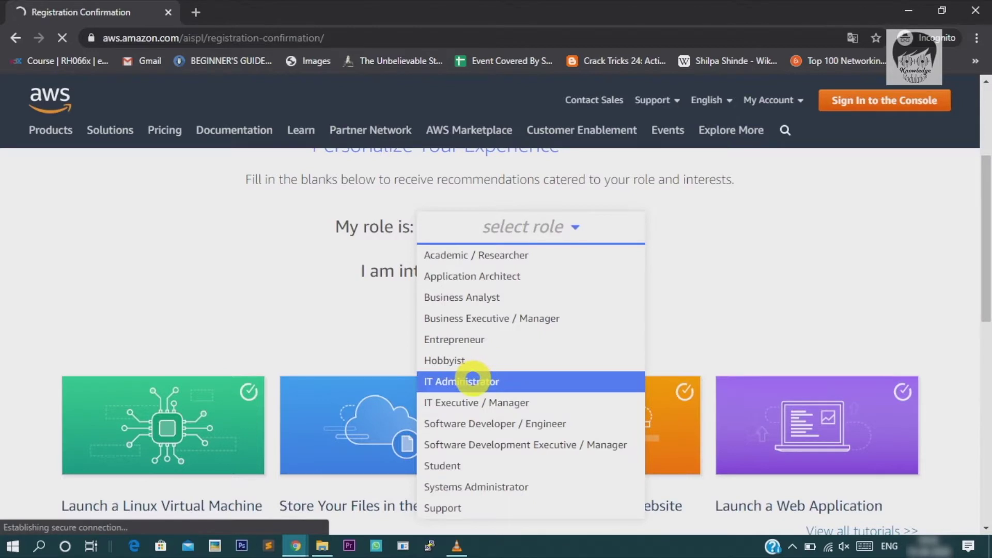
pyautogui.click(473, 381)
pyautogui.click(607, 272)
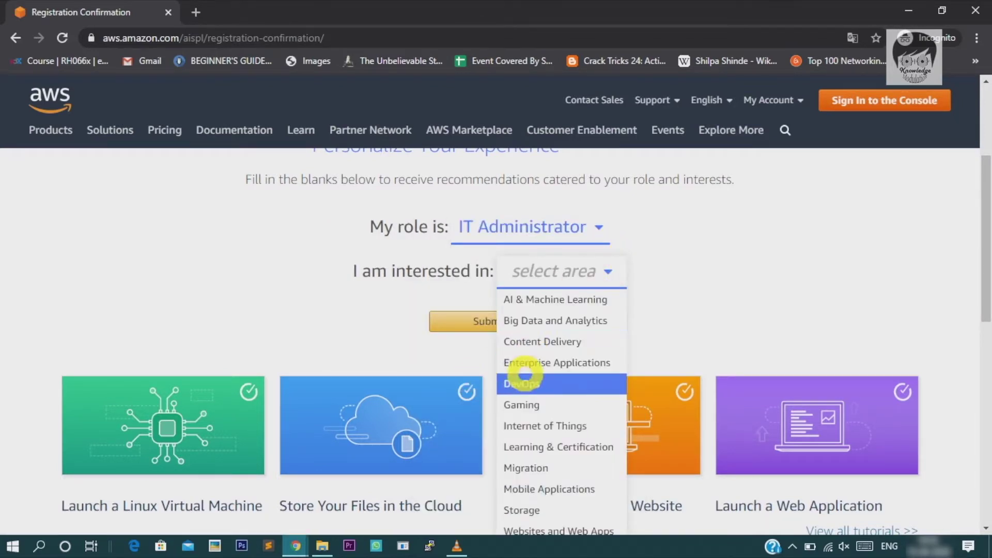
pyautogui.click(525, 380)
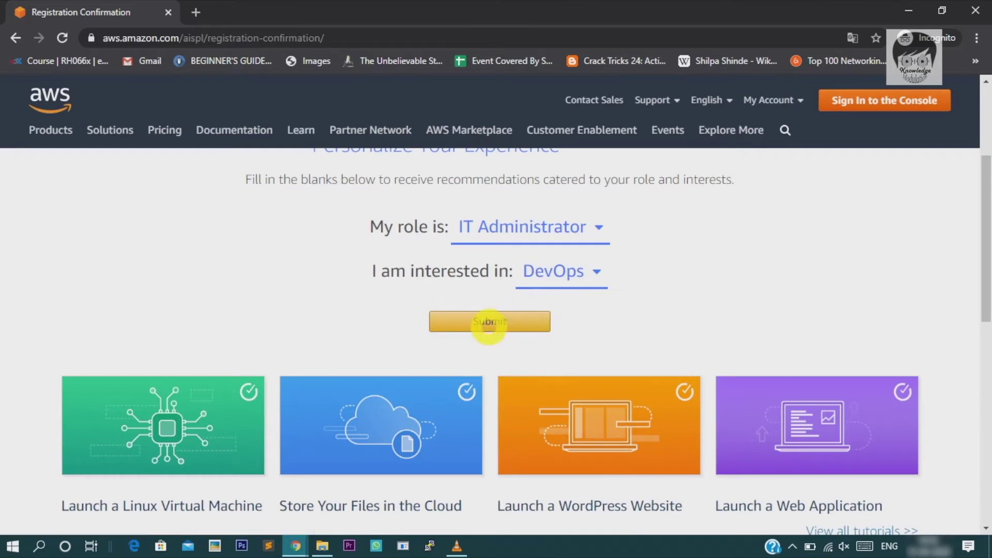
pyautogui.click(489, 324)
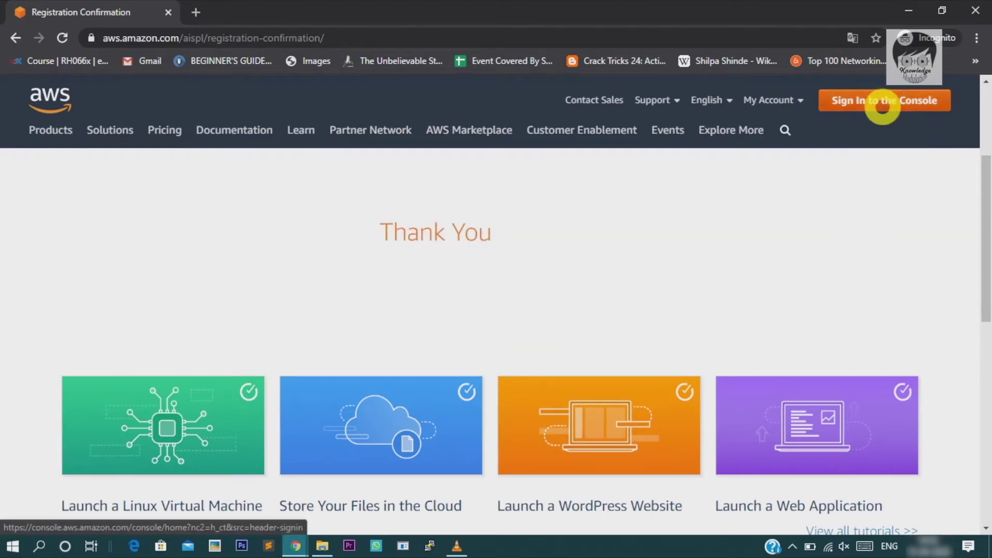
pyautogui.scroll(4, 985, 206)
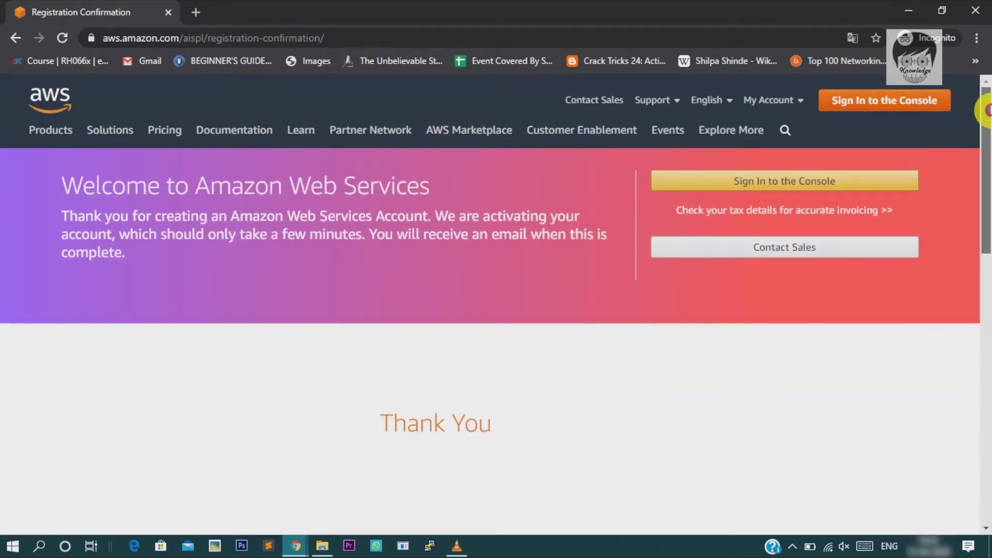
pyautogui.click(758, 180)
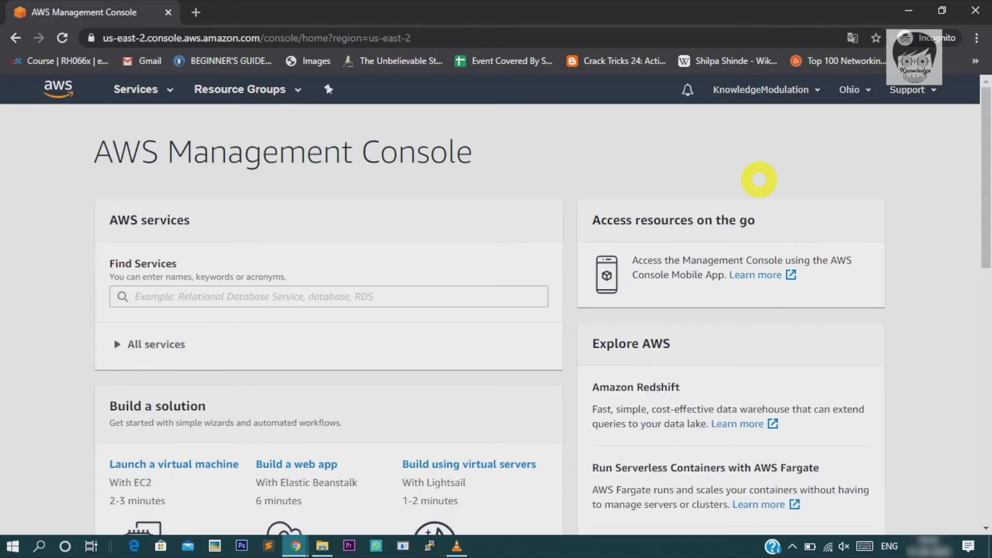
# Reach the EC2 dashboard via the Services menu, retrying from console home after the activation notice.
pyautogui.click(168, 91)
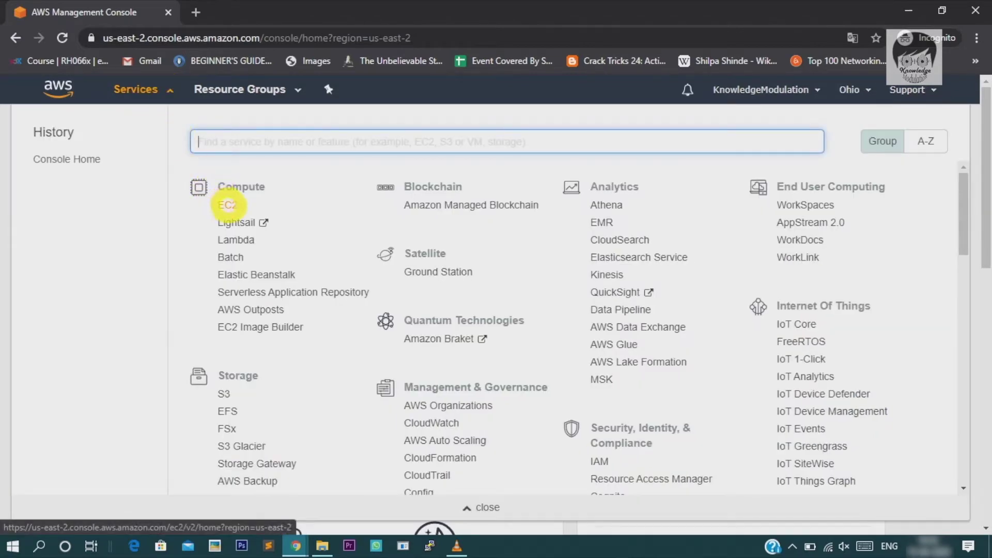
pyautogui.click(227, 205)
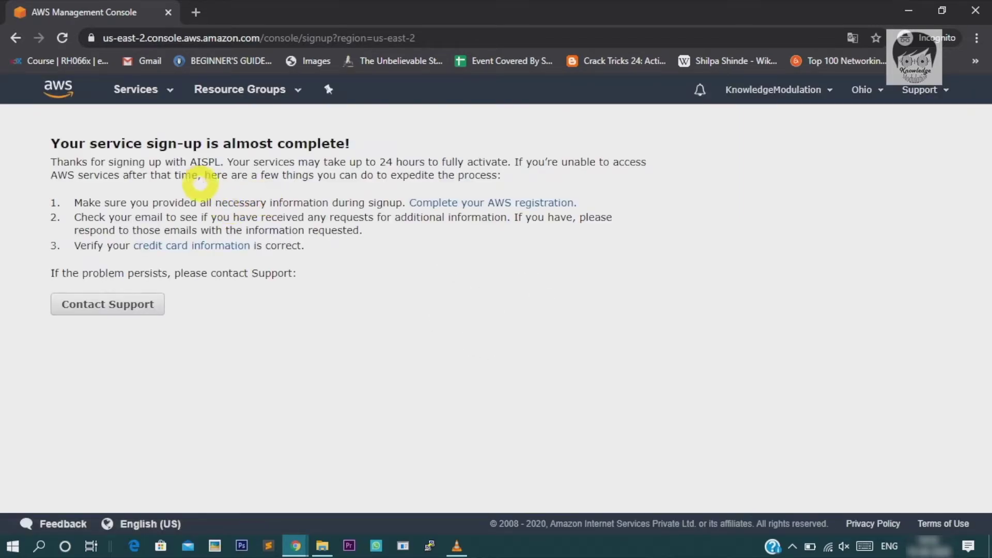
pyautogui.moveTo(50, 162); pyautogui.dragTo(475, 176)
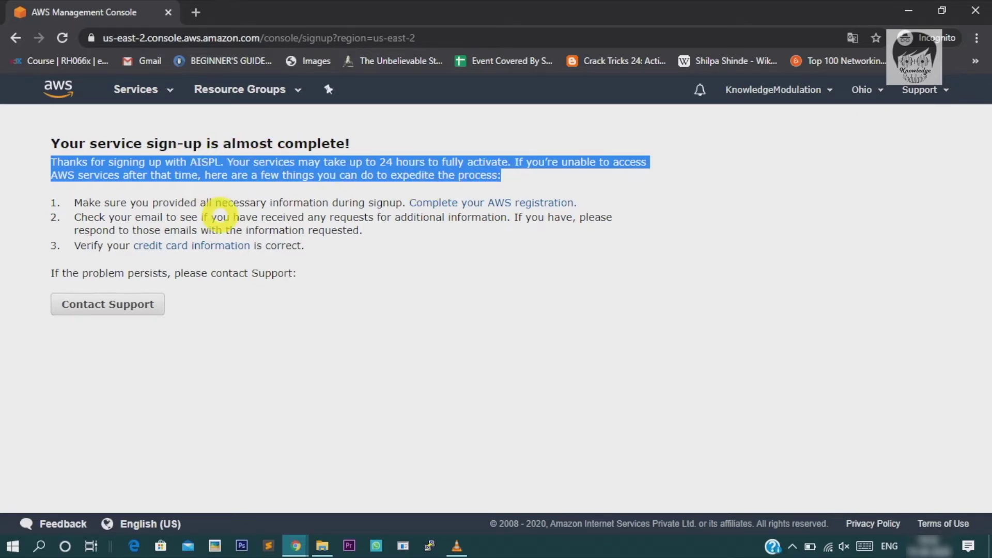
pyautogui.click(150, 89)
pyautogui.click(170, 91)
pyautogui.click(228, 203)
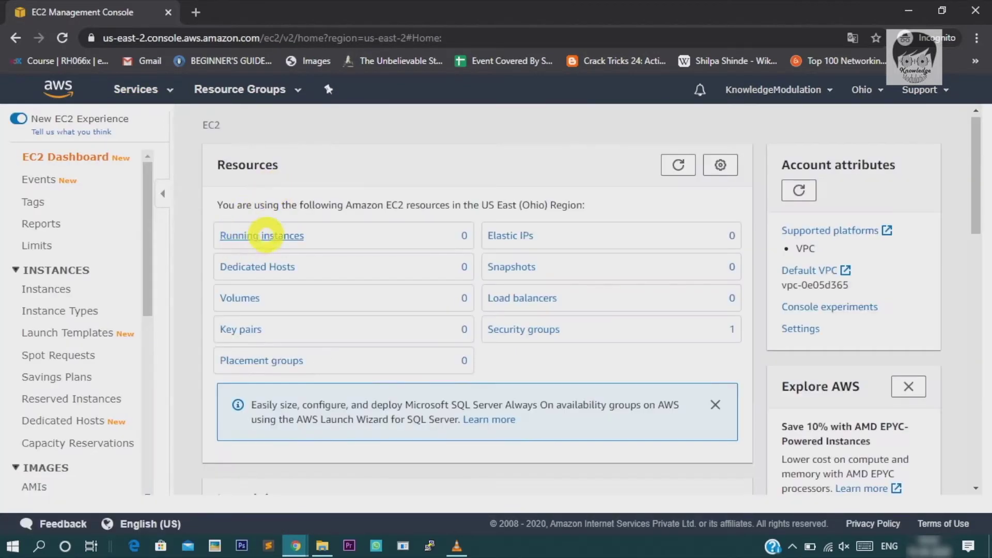
# Go to Running instances and start the Launch Instance wizard.
pyautogui.click(252, 236)
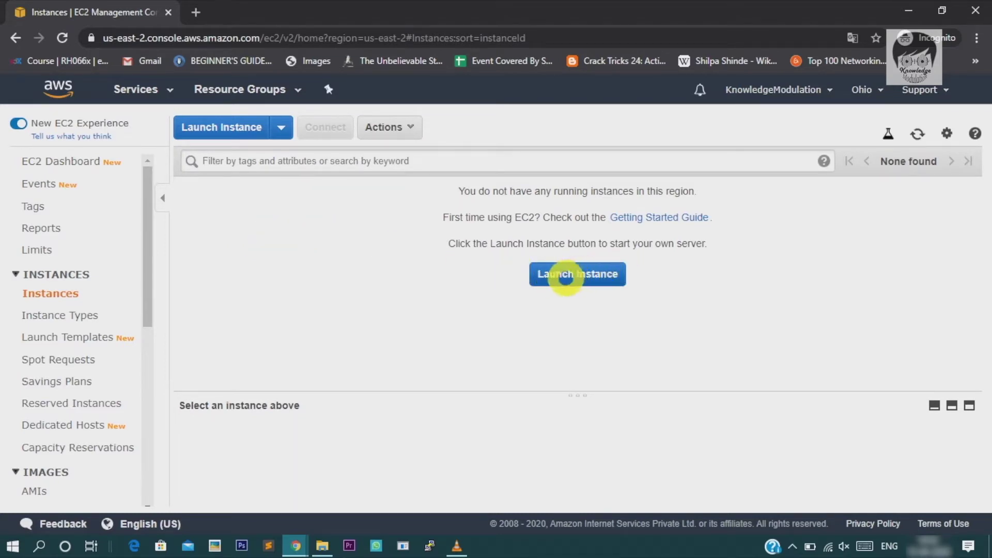
pyautogui.click(565, 275)
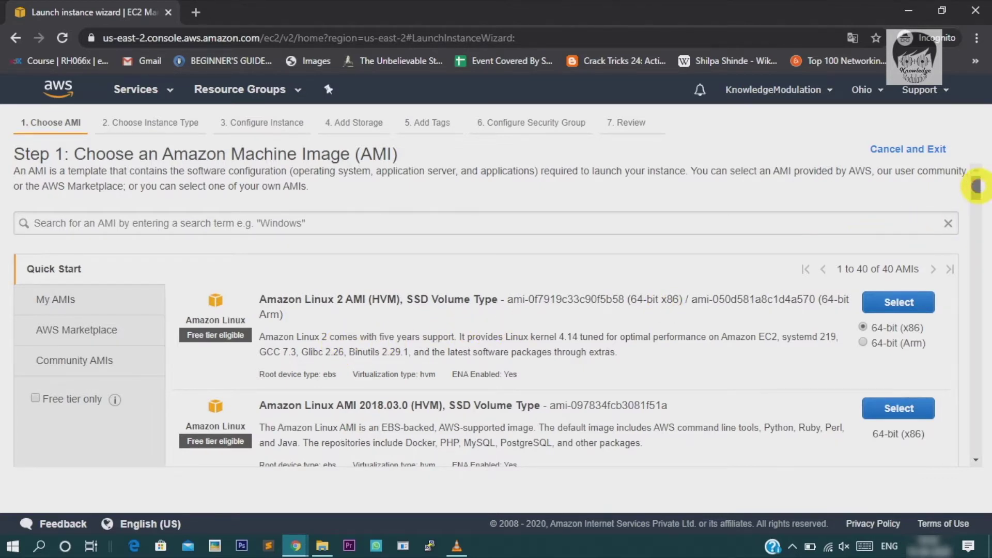
# Point out the Amazon Linux 2 AMI entries and their descriptions in the Quick Start list.
pyautogui.moveTo(976, 186); pyautogui.dragTo(974, 192)
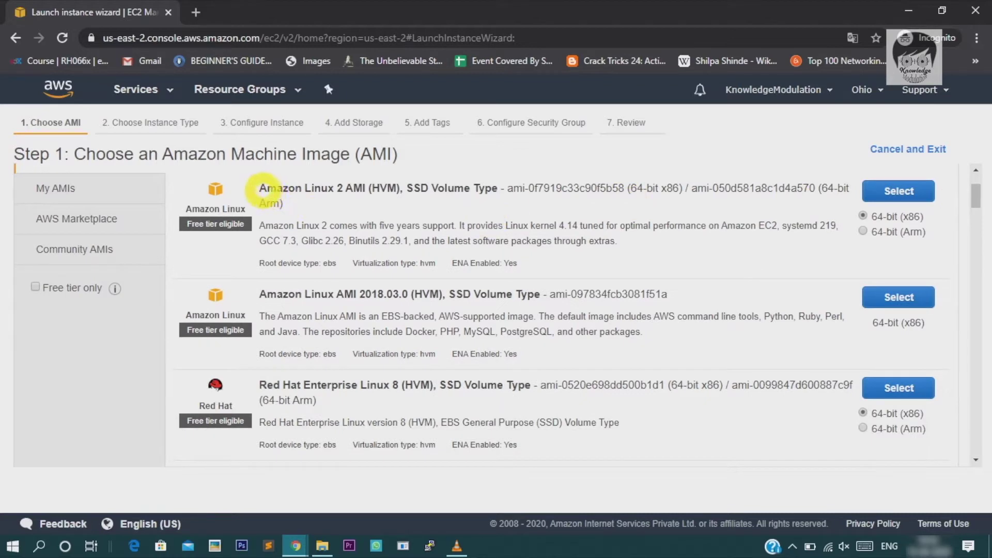
pyautogui.moveTo(258, 188); pyautogui.dragTo(653, 203)
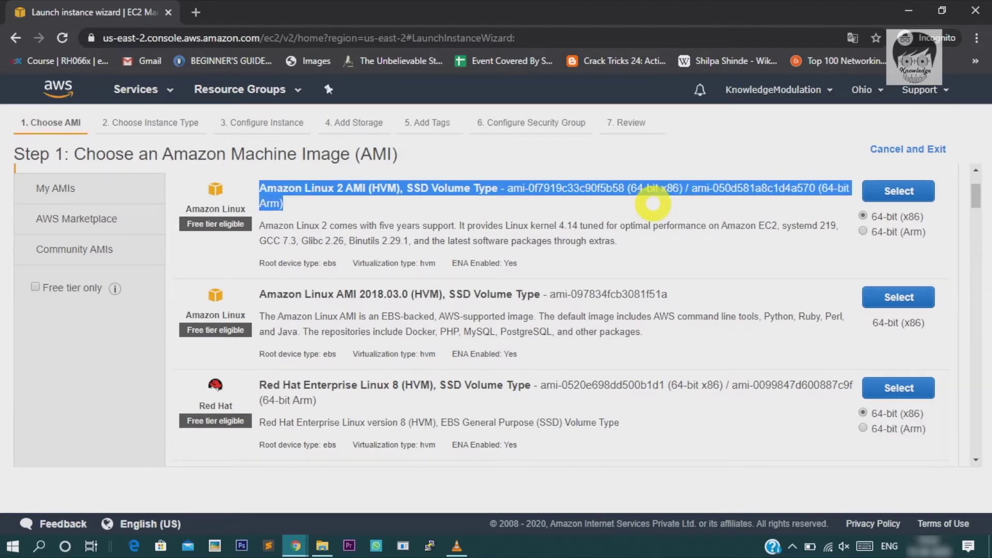
pyautogui.moveTo(256, 294); pyautogui.dragTo(671, 295)
pyautogui.moveTo(256, 332); pyautogui.dragTo(208, 347)
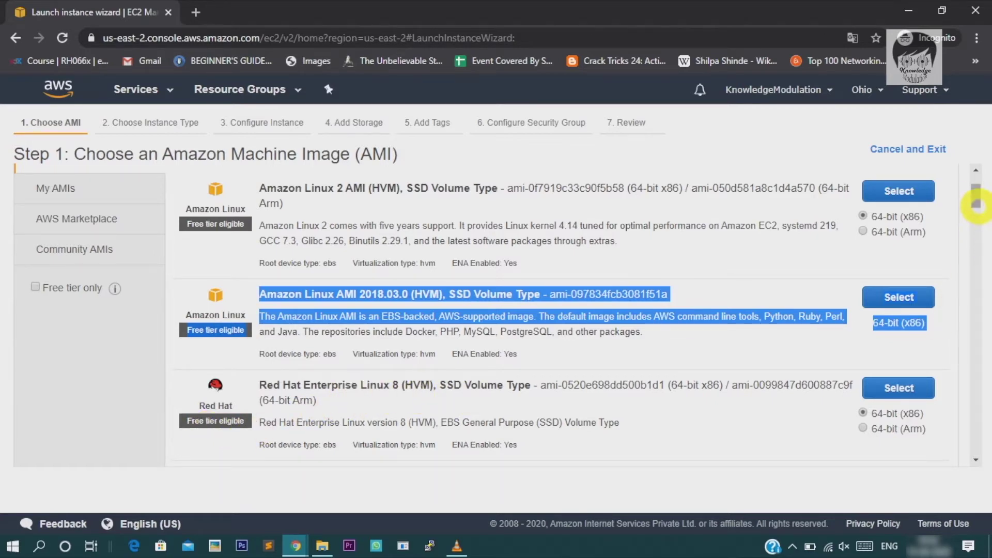
# Select the CentOS 7 (x86_64) with Updates HVM image and accept its pricing.
pyautogui.moveTo(976, 195); pyautogui.dragTo(976, 261)
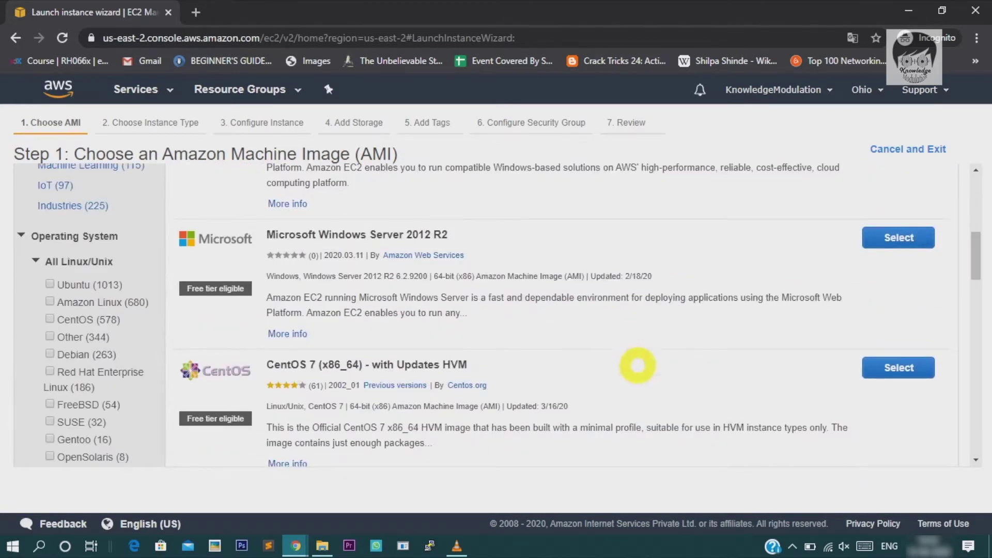
pyautogui.click(909, 367)
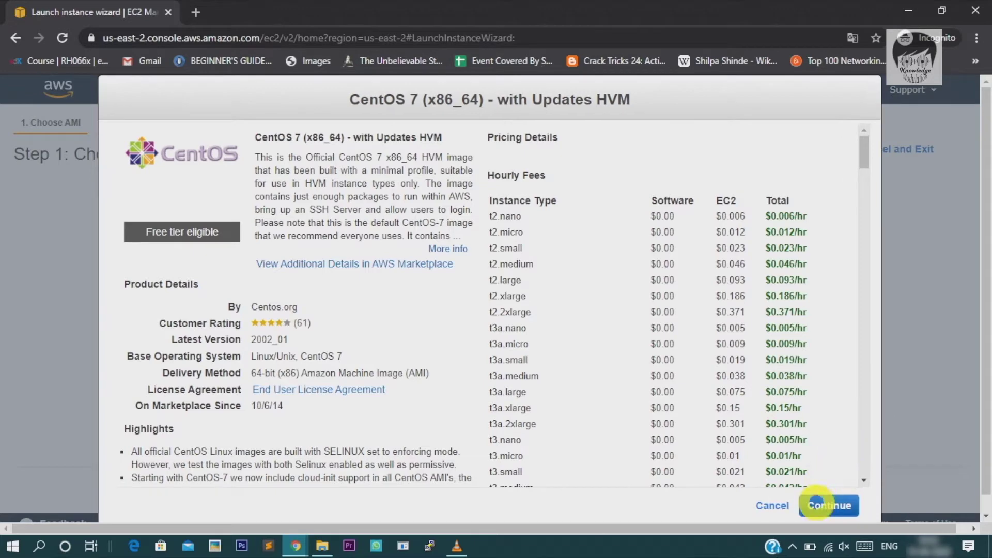
pyautogui.click(829, 506)
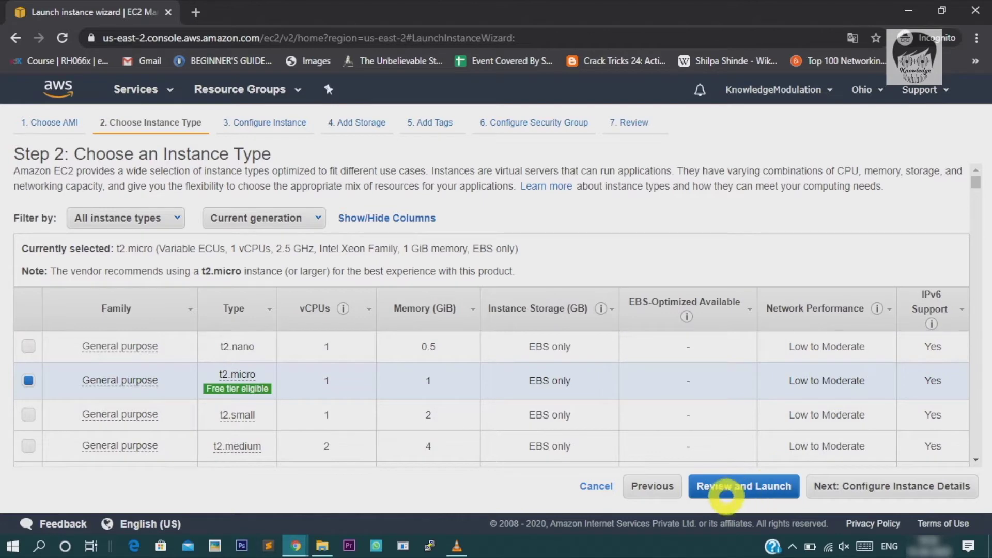
# Jump to Review and Launch and start launching the t2.micro instance.
pyautogui.click(726, 494)
pyautogui.moveTo(975, 222); pyautogui.dragTo(976, 356)
pyautogui.click(958, 487)
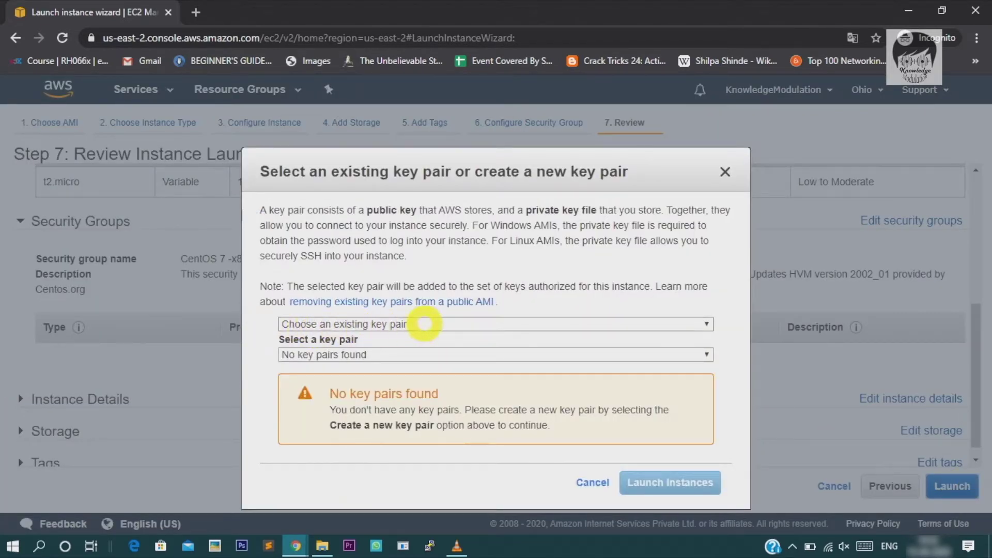
# Create a new key pair, download its .pem file, and launch the instance.
pyautogui.click(344, 324)
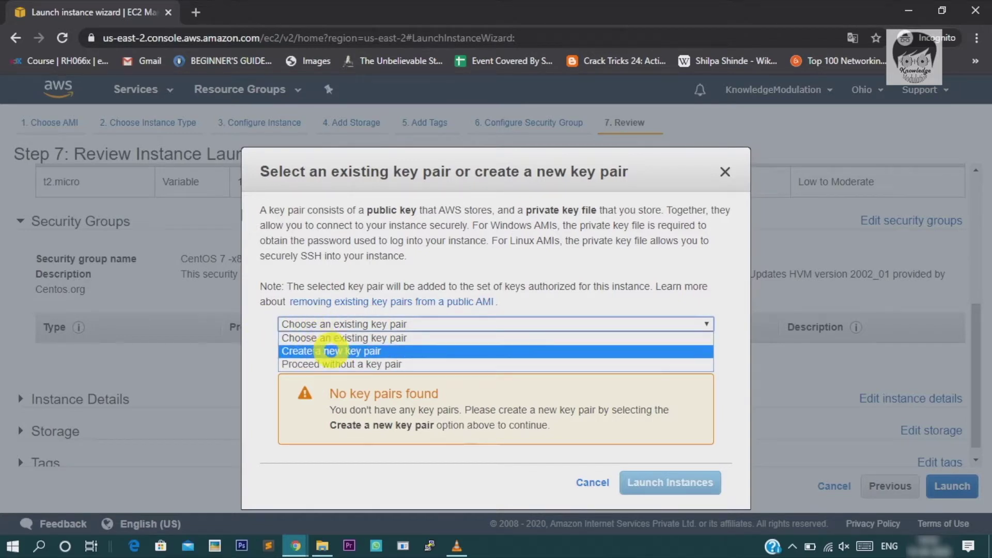
pyautogui.click(330, 351)
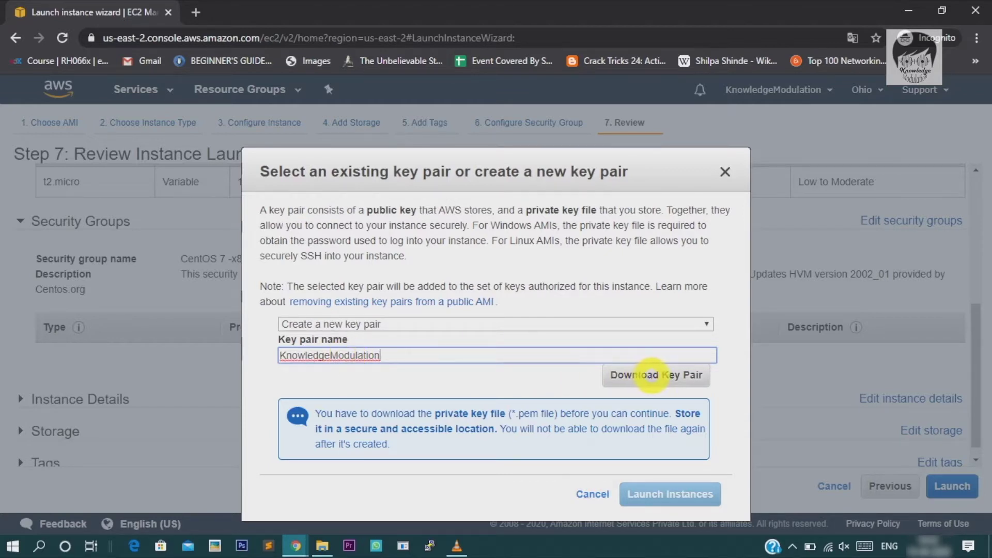
pyautogui.click(652, 375)
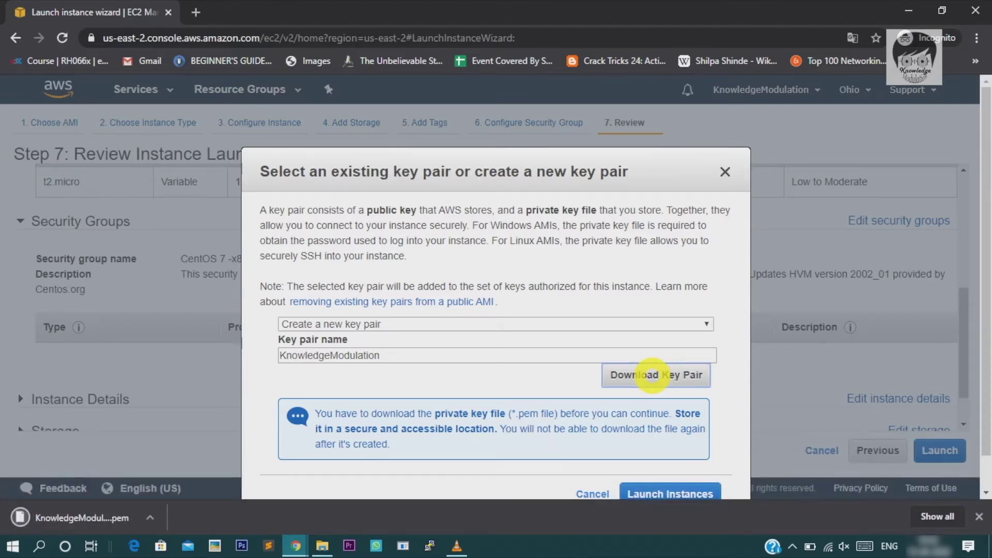
pyautogui.scroll(-1, 977, 332)
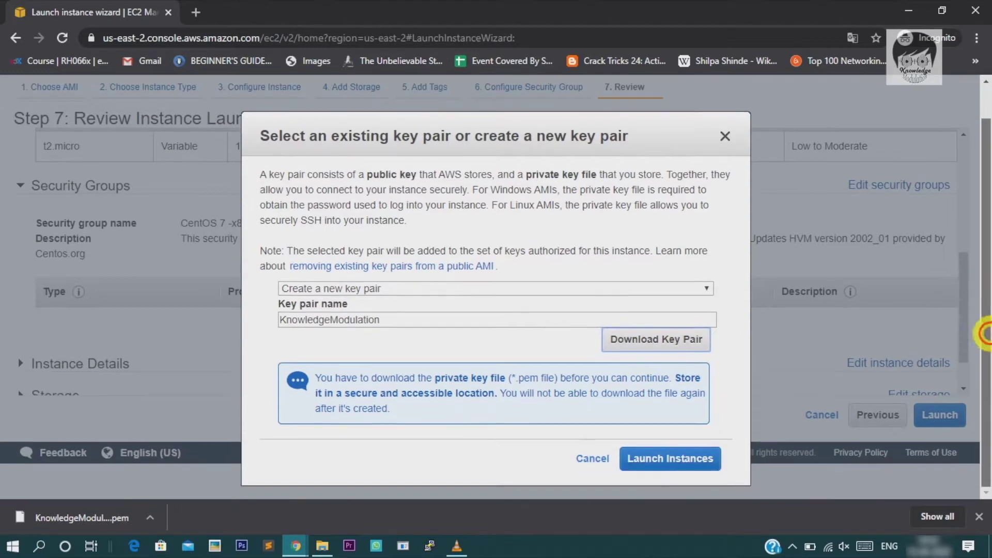
pyautogui.click(654, 460)
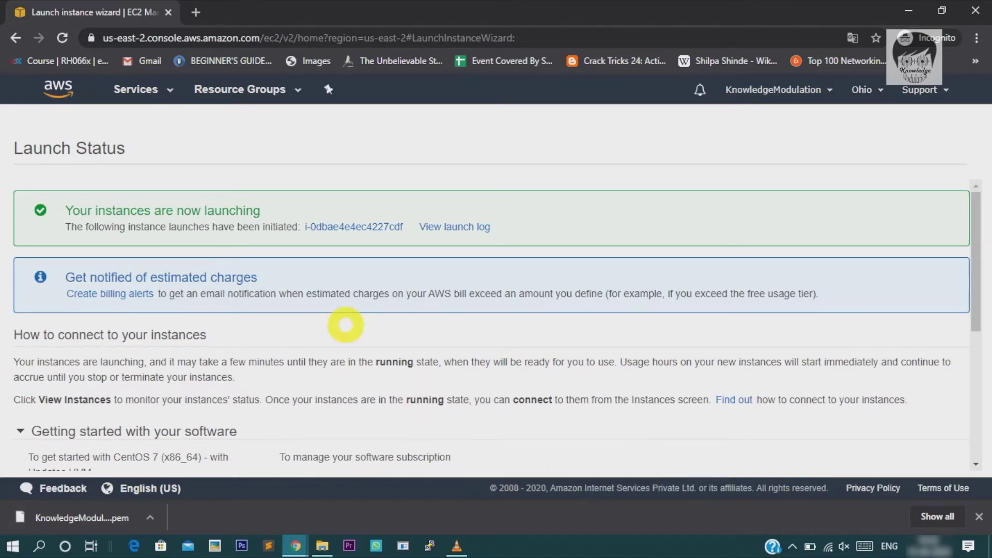
# Go through Services to EC2 and open the running instances list.
pyautogui.click(167, 89)
pyautogui.click(231, 205)
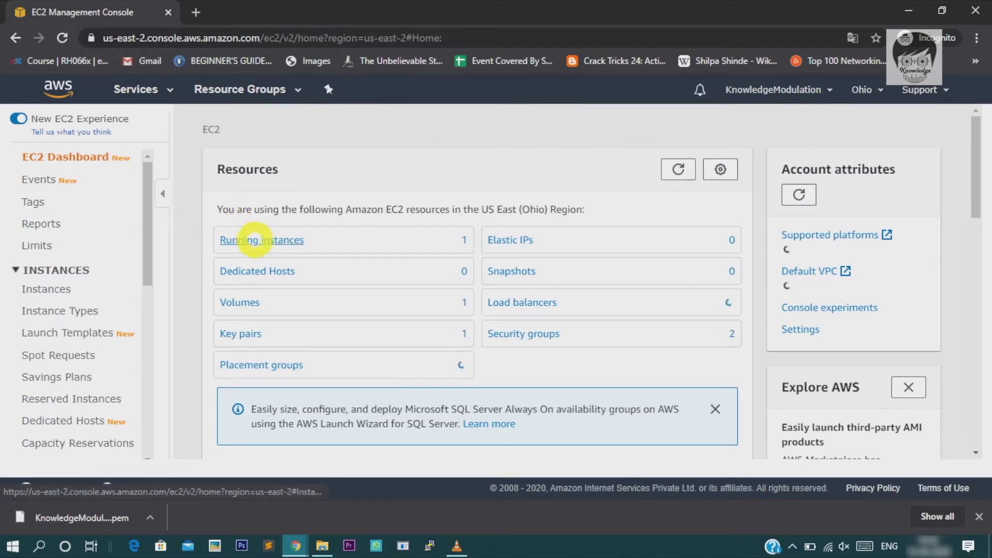
pyautogui.click(256, 240)
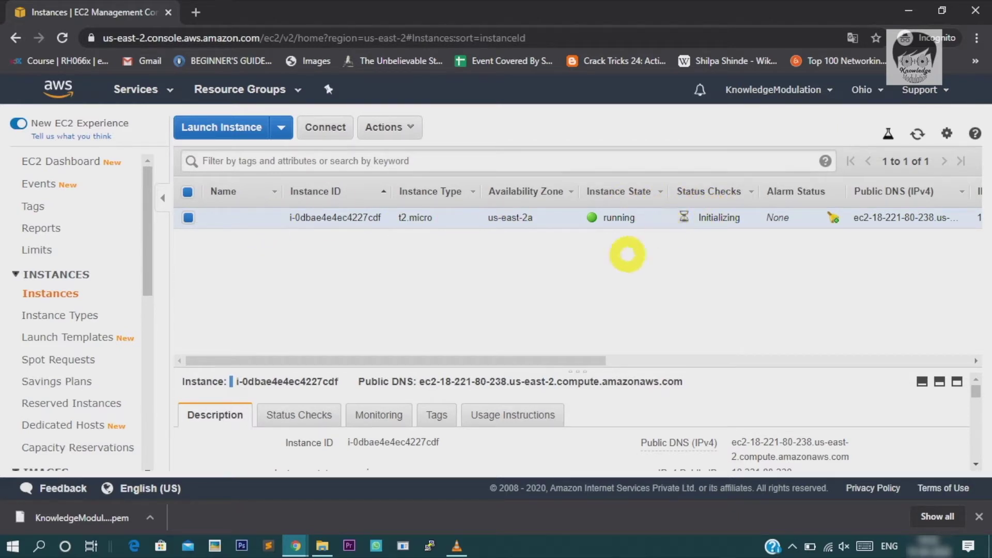
# Name the instance 'KnowledgeModu' and bring up Windows search.
pyautogui.click(264, 218)
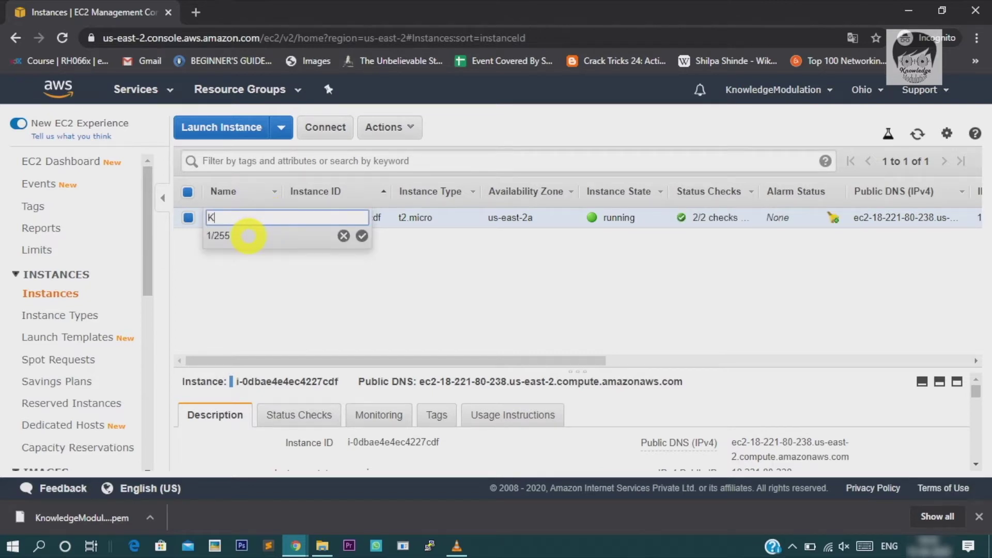
pyautogui.write('KnowledgeModulation website')
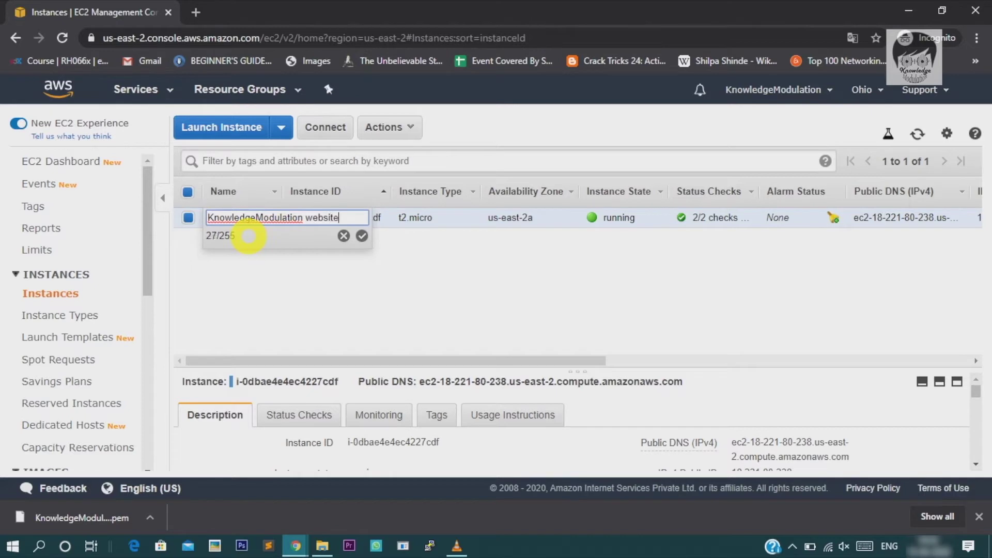
pyautogui.press('Return')
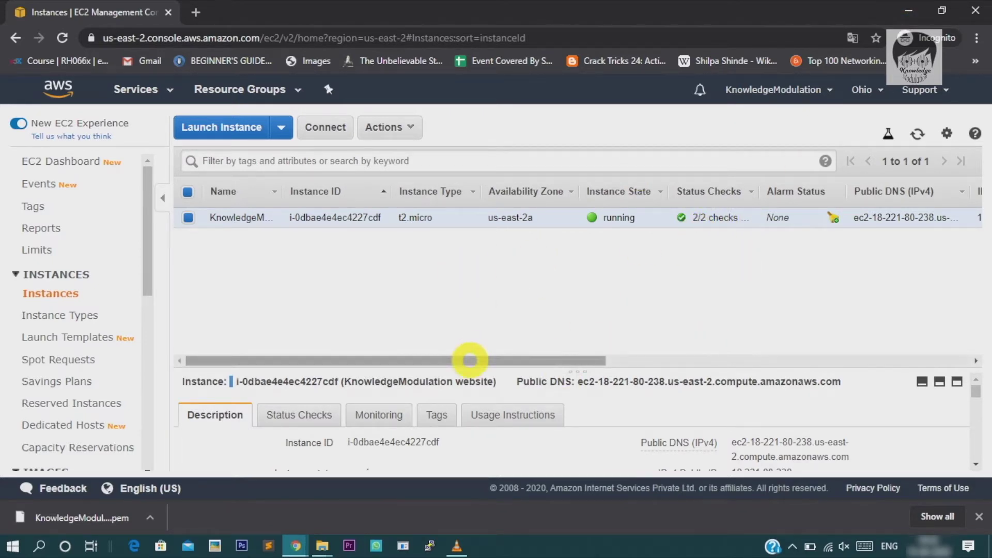
pyautogui.press('super+s')
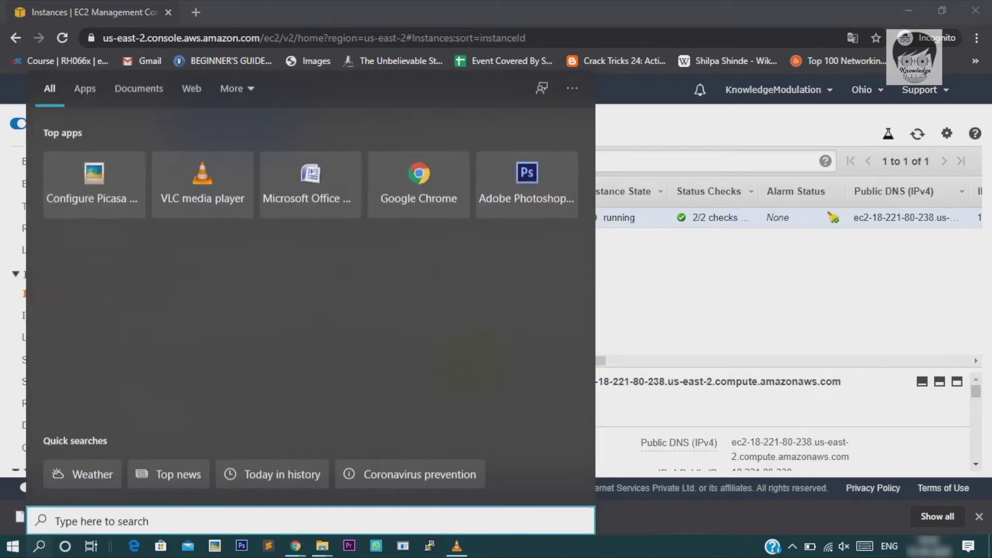
# Launch PuTTYgen and load KnowledgeModulation.pem from Downloads, with the file filter set to All Files (*.*).
pyautogui.write('p')
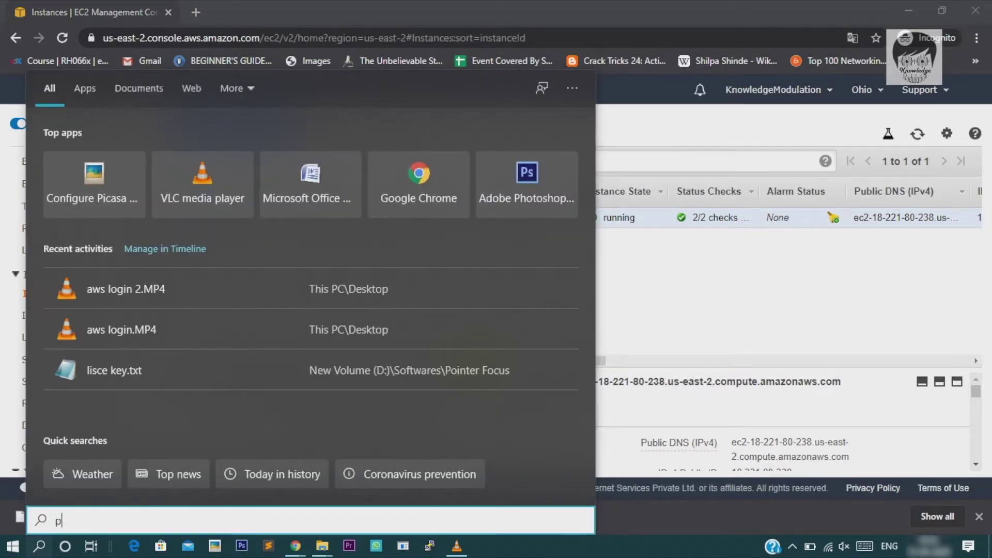
pyautogui.write('utty')
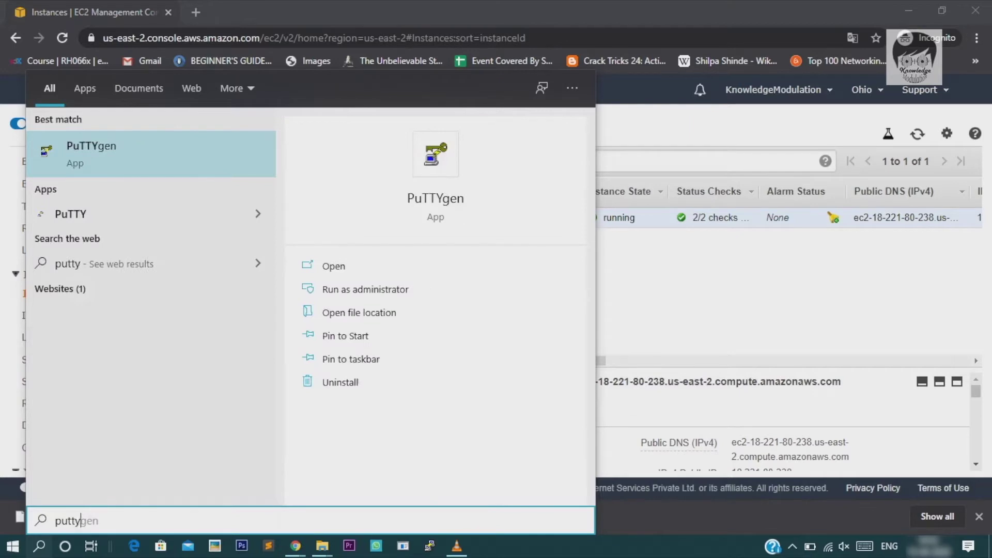
pyautogui.press('Return')
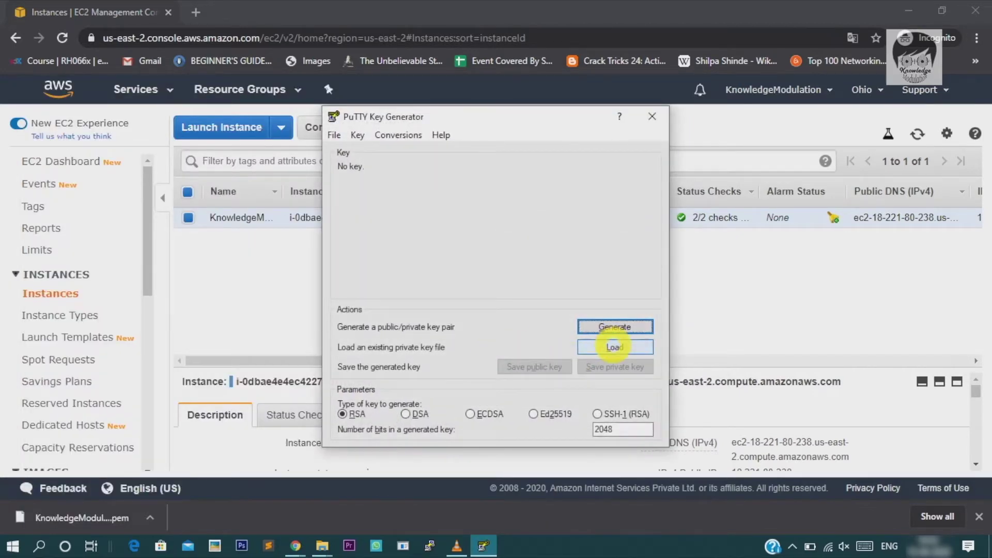
pyautogui.click(614, 347)
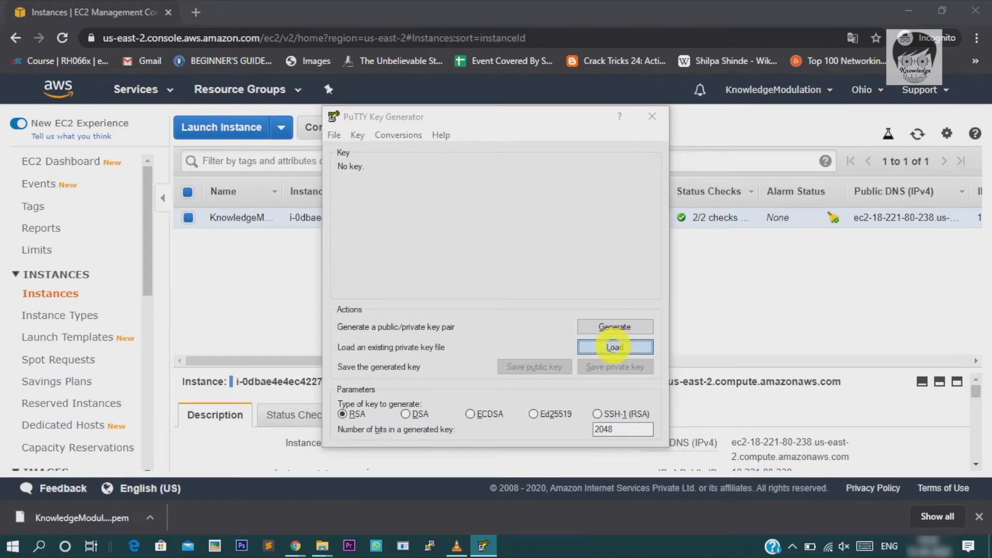
pyautogui.click(704, 445)
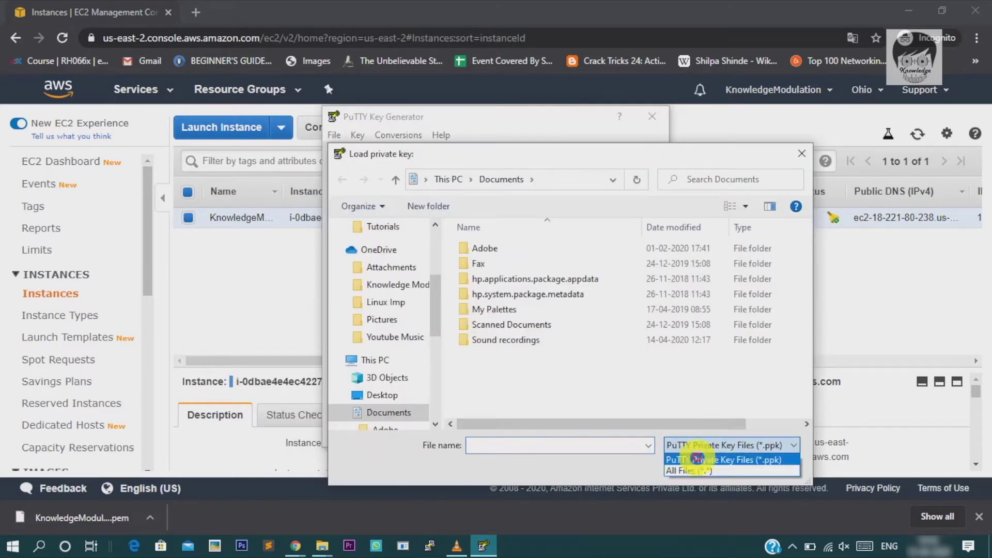
pyautogui.click(684, 472)
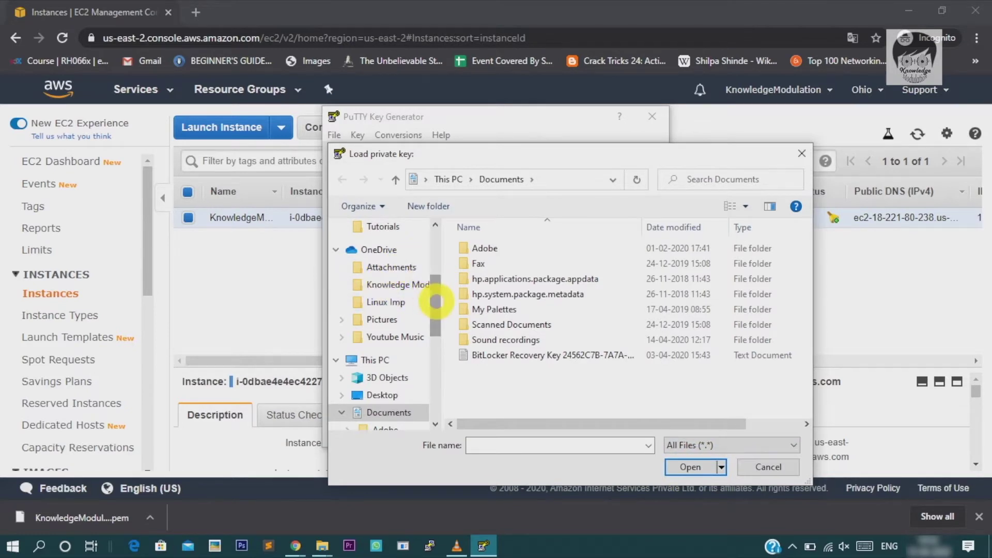
pyautogui.moveTo(436, 301); pyautogui.dragTo(435, 250)
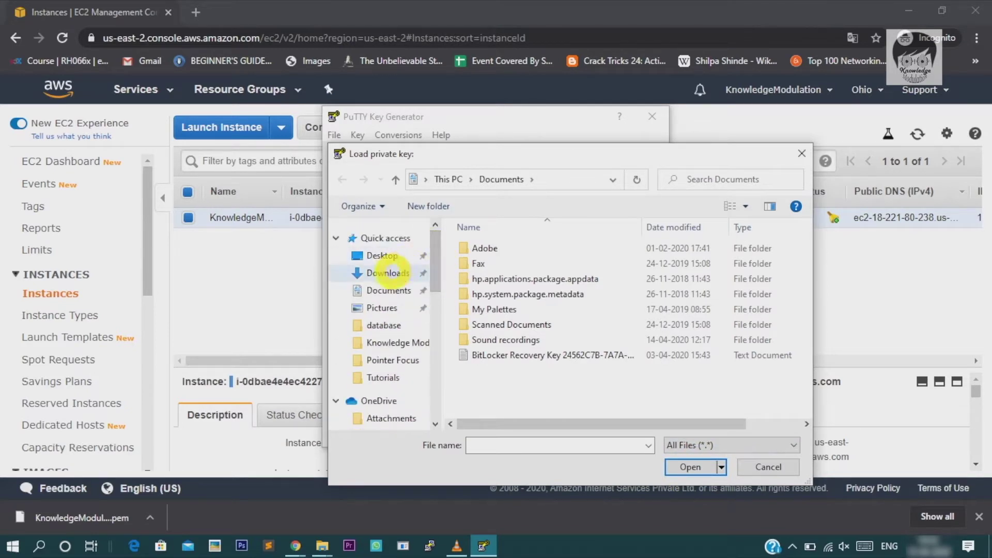
pyautogui.click(388, 273)
pyautogui.click(576, 250)
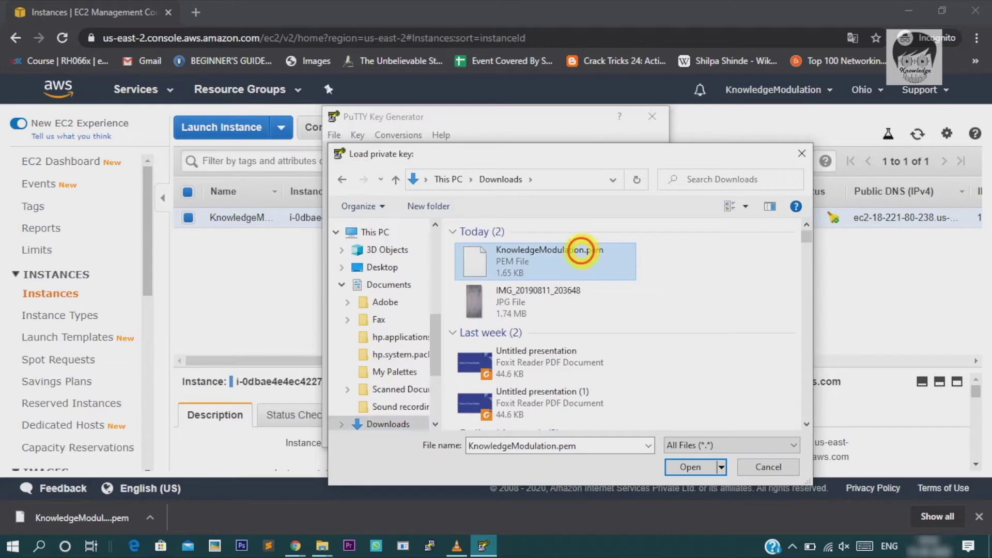
pyautogui.click(694, 467)
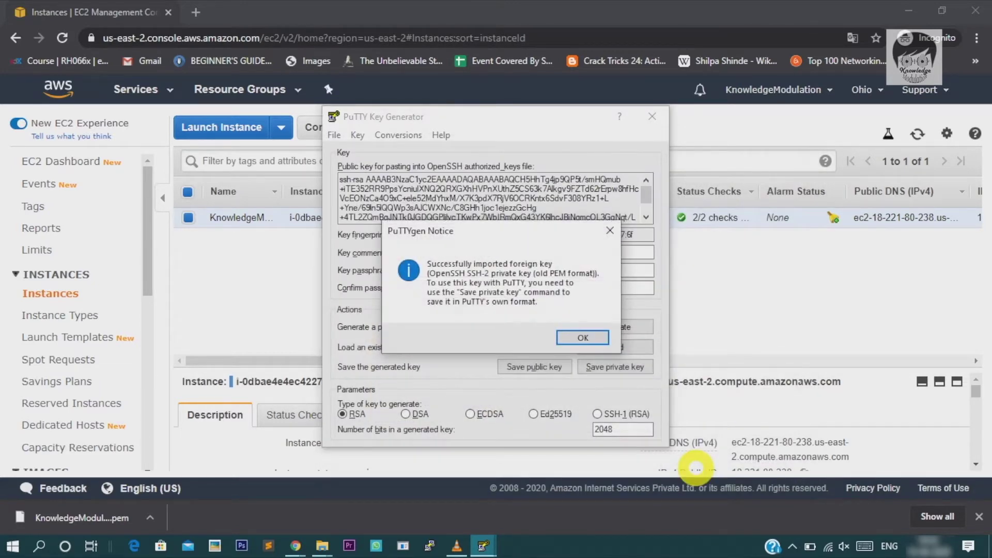
# Save the key without a passphrase as 'KnowledgeModulation AWS login' .ppk on the Desktop and check it there.
pyautogui.click(583, 336)
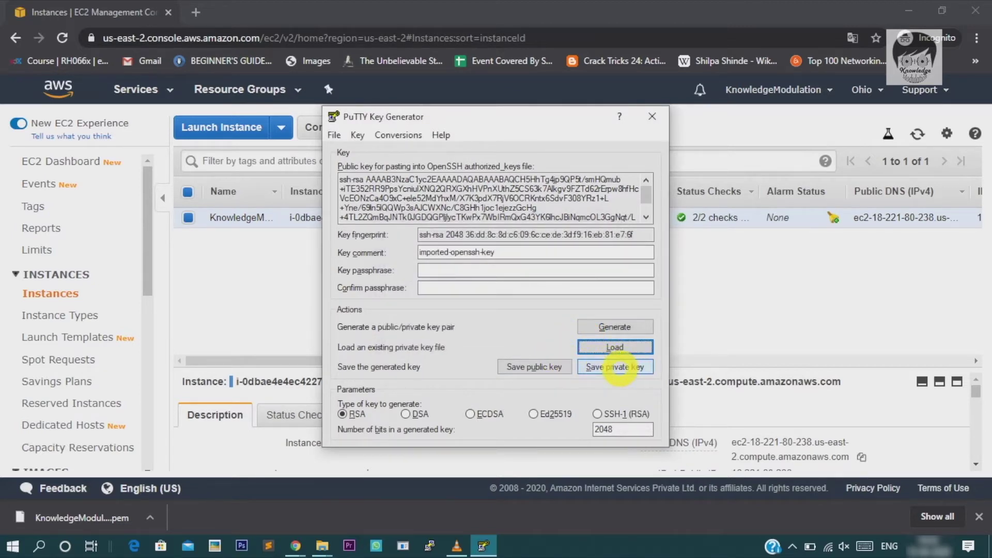
pyautogui.click(620, 367)
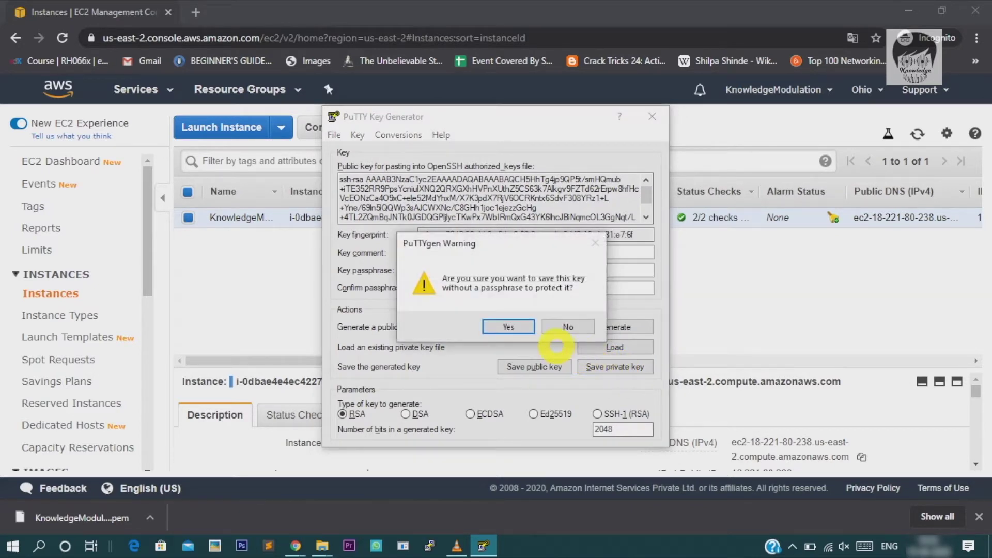
pyautogui.click(520, 326)
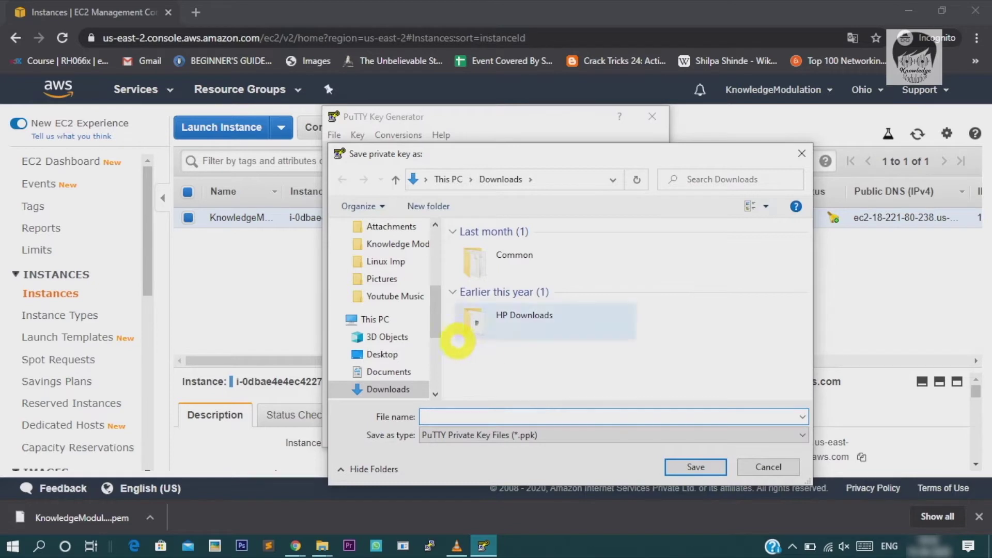
pyautogui.click(382, 355)
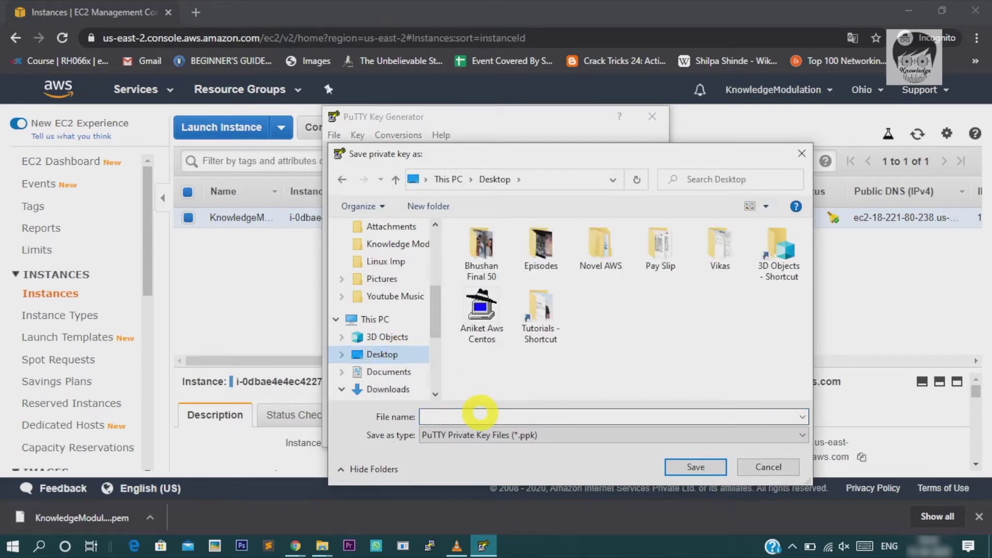
pyautogui.click(479, 418)
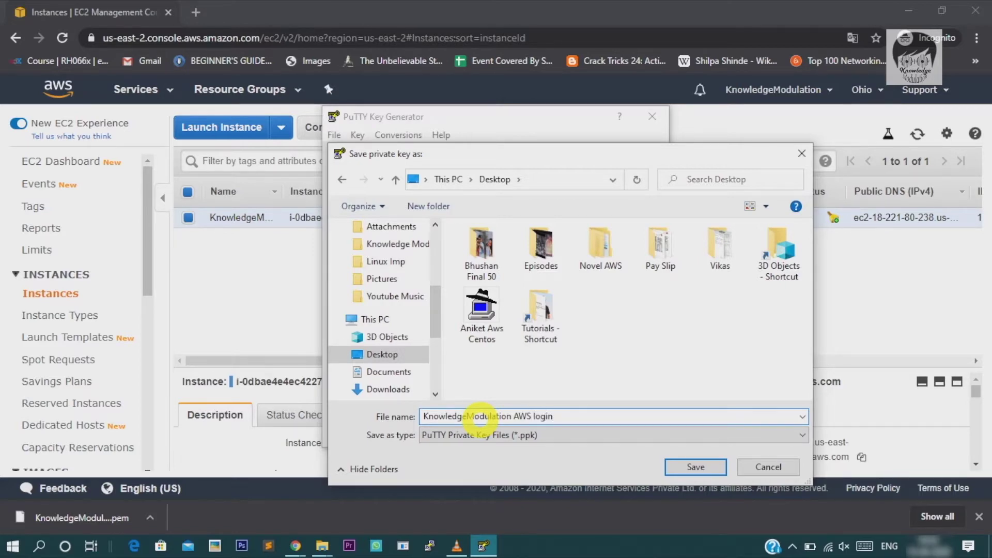
pyautogui.press('Return')
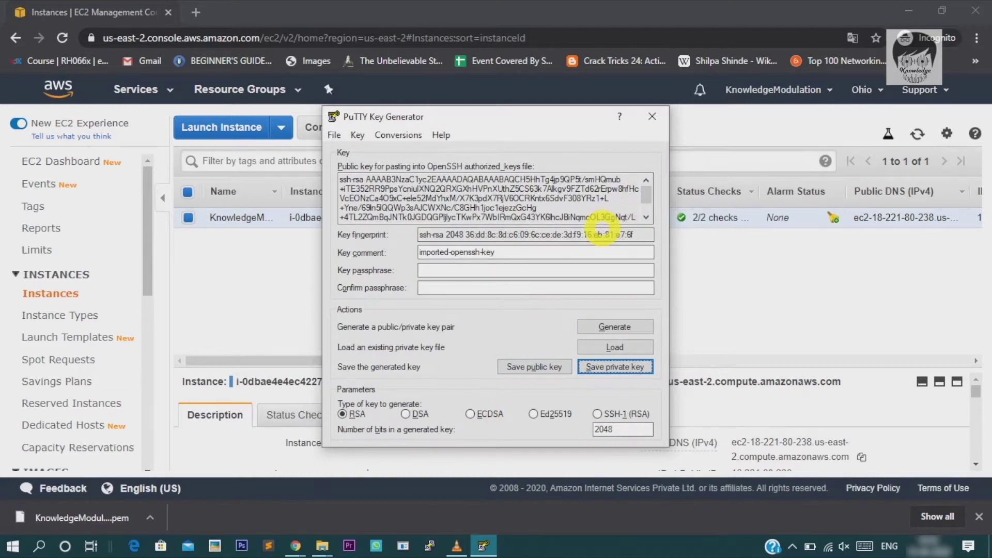
pyautogui.press('super+d')
pyautogui.moveTo(480, 300); pyautogui.dragTo(376, 221)
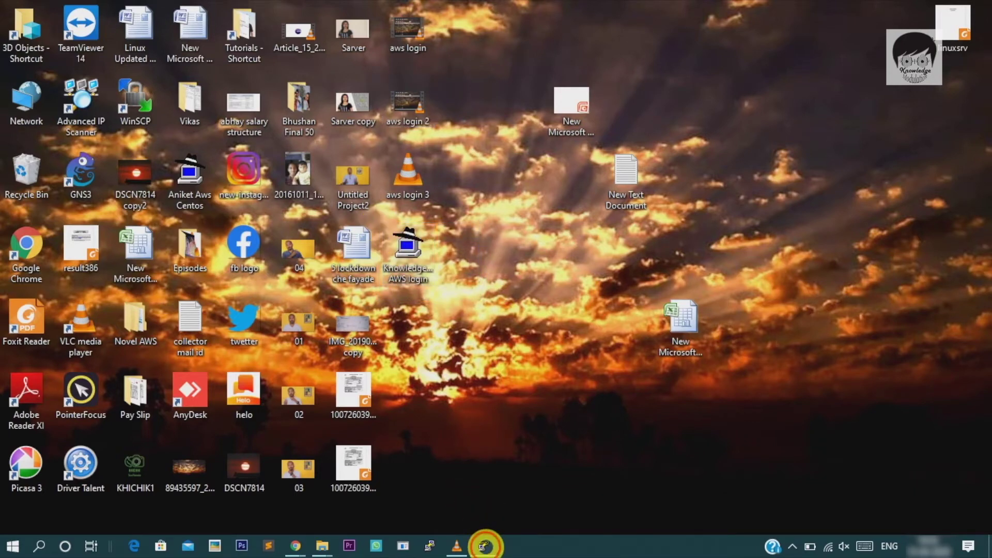
# Close PuTTYgen, start PuTTY, and copy the public IPv4 address 18.221.80.238 from EC2 Instances.
pyautogui.click(484, 546)
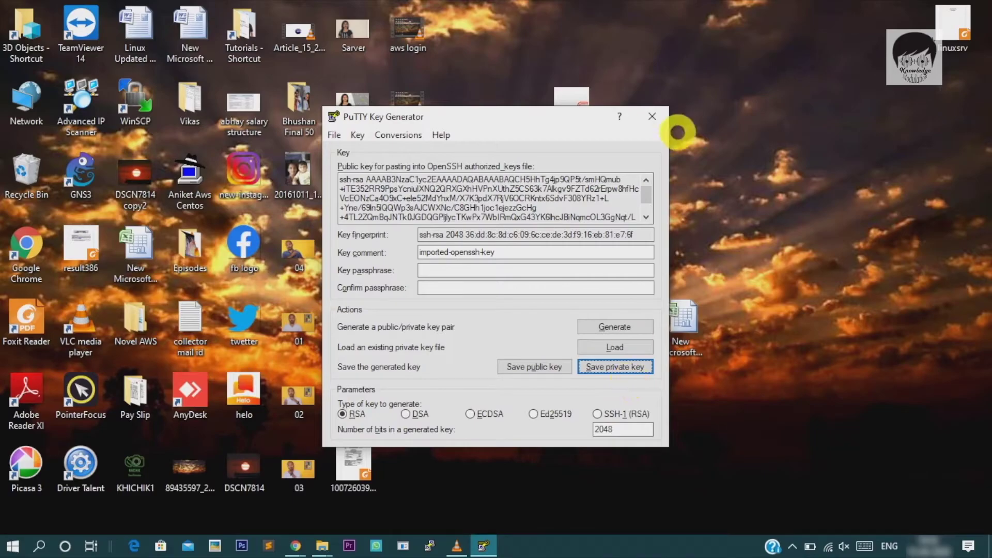
pyautogui.click(653, 114)
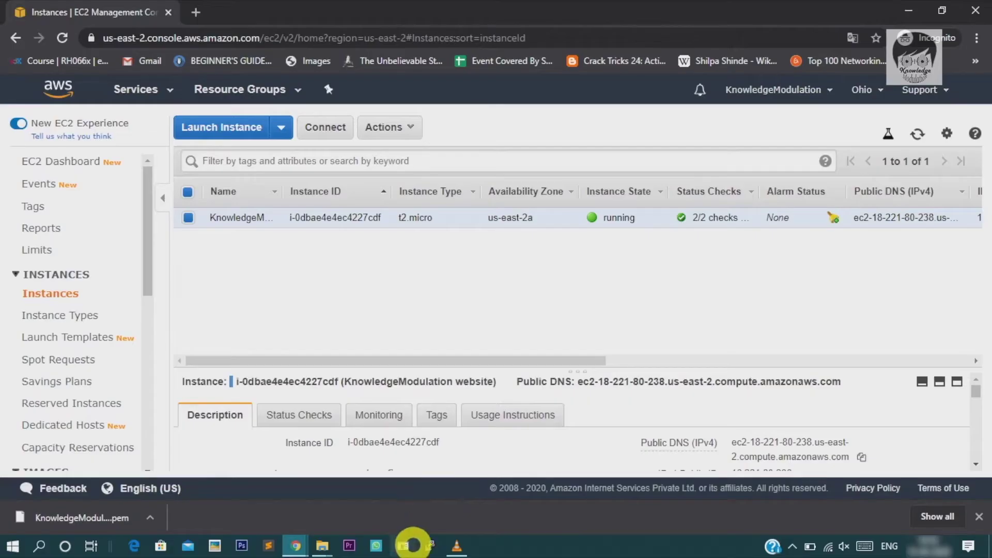
pyautogui.click(430, 546)
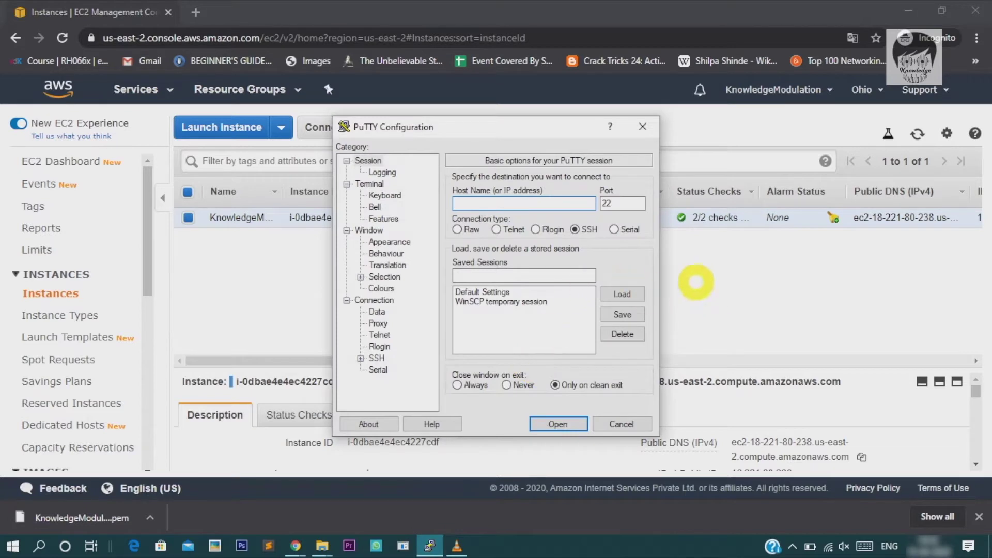
pyautogui.click(730, 285)
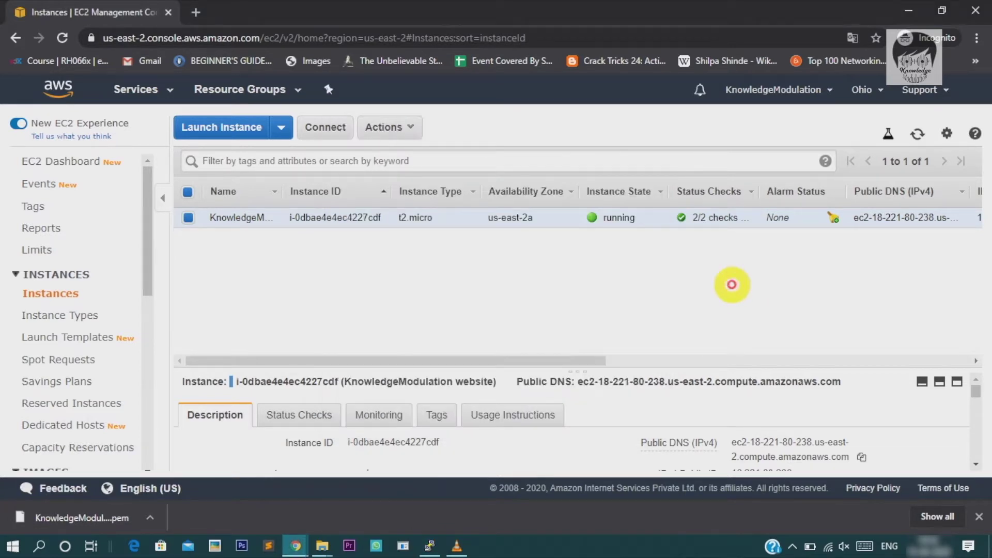
pyautogui.moveTo(565, 361); pyautogui.dragTo(724, 352)
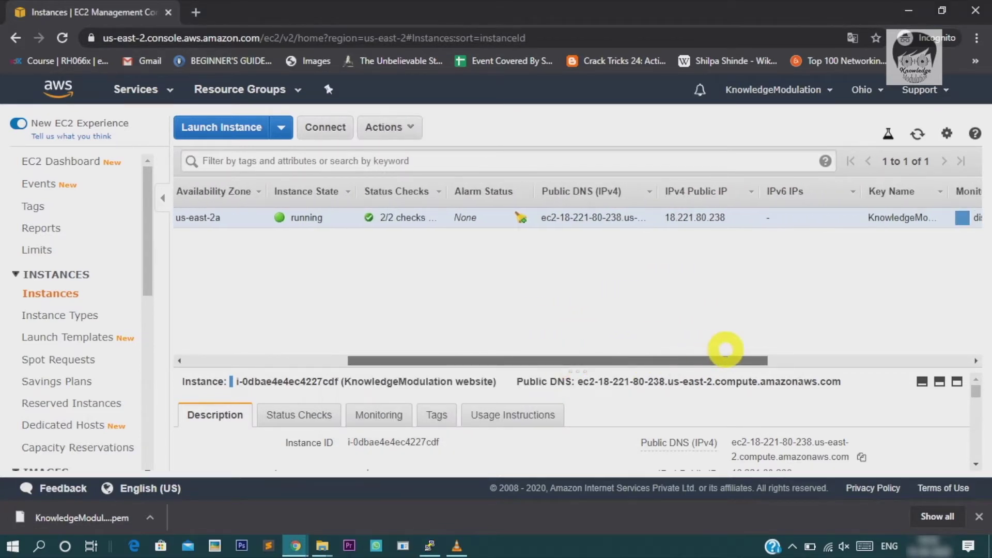
pyautogui.moveTo(732, 218); pyautogui.dragTo(667, 217)
pyautogui.hotkey('ctrl', 'c')
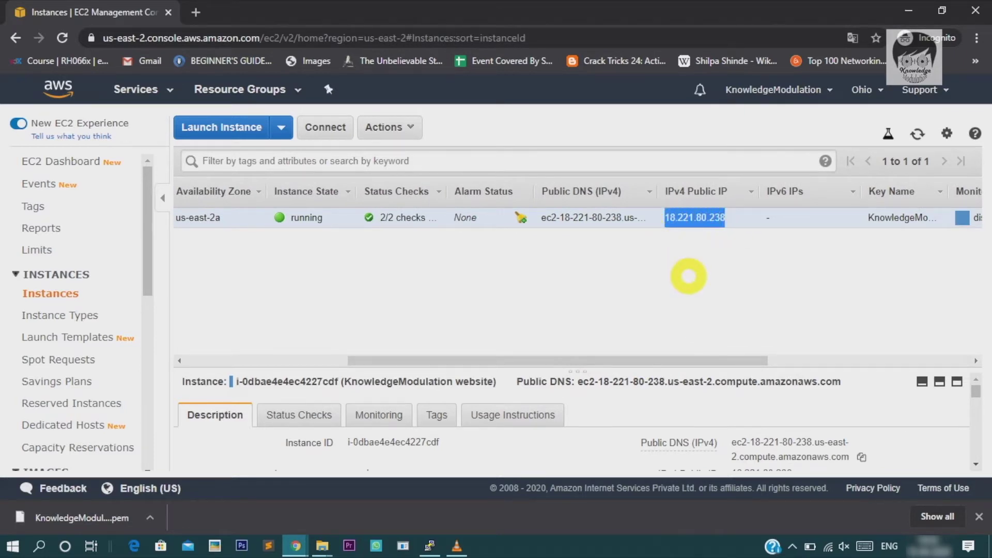
# Connect PuTTY to 18.221.80.238 using the KnowledgeModulation AWS login .ppk key under SSH > Auth.
pyautogui.click(429, 545)
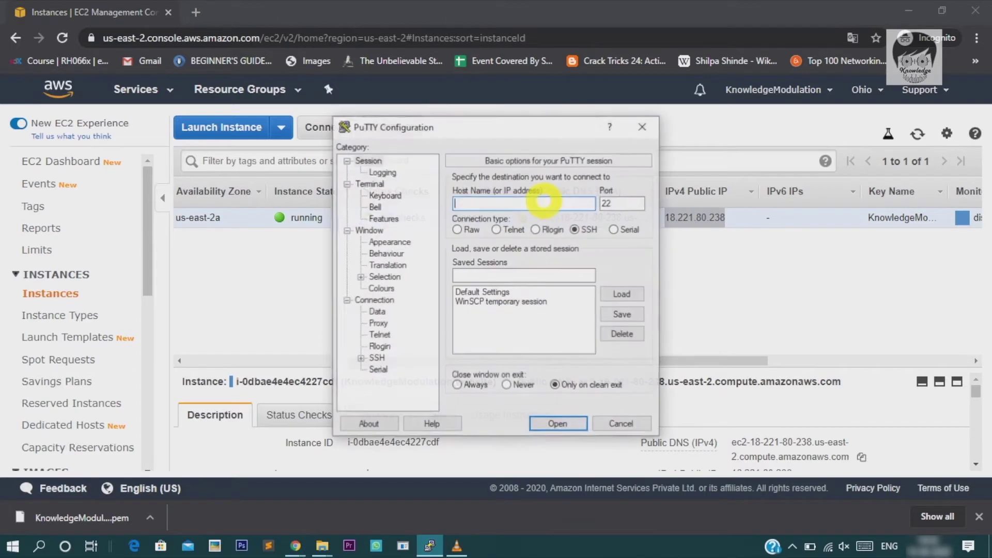
pyautogui.hotkey('ctrl', 'v')
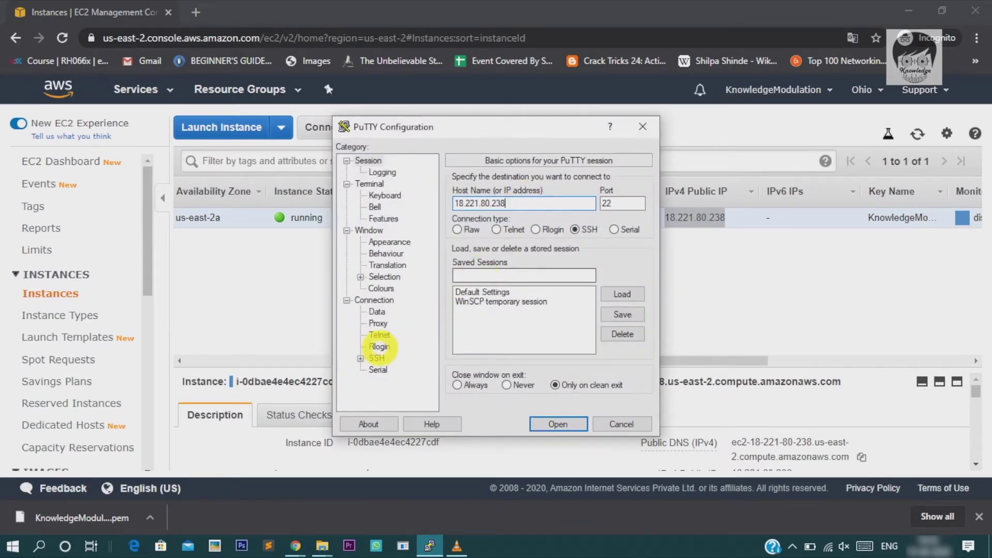
pyautogui.click(360, 358)
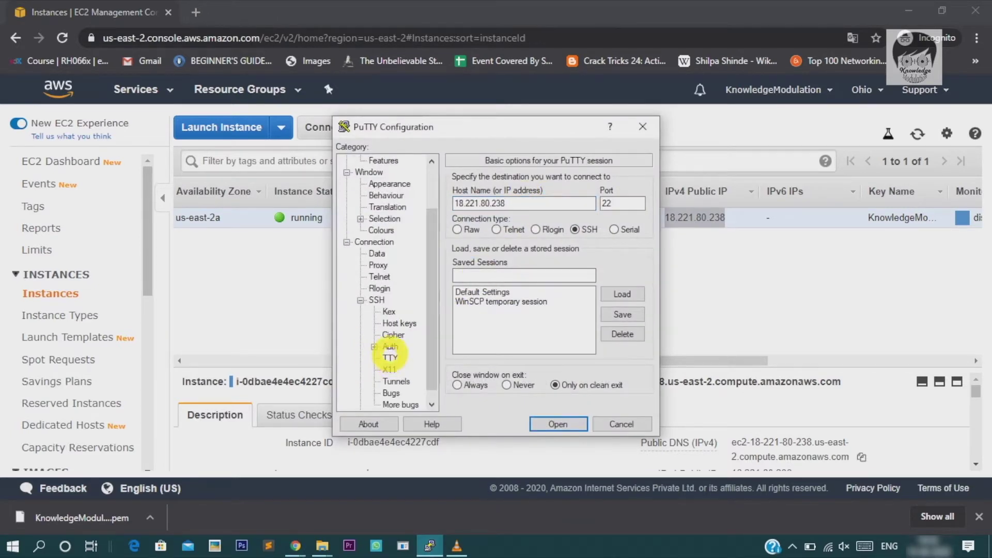
pyautogui.click(390, 346)
pyautogui.click(614, 326)
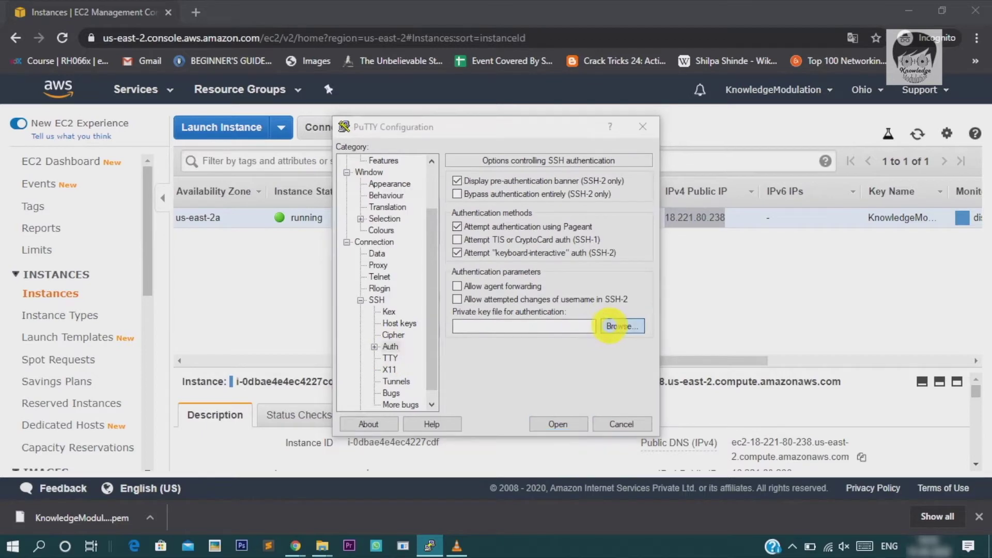
pyautogui.doubleClick(549, 312)
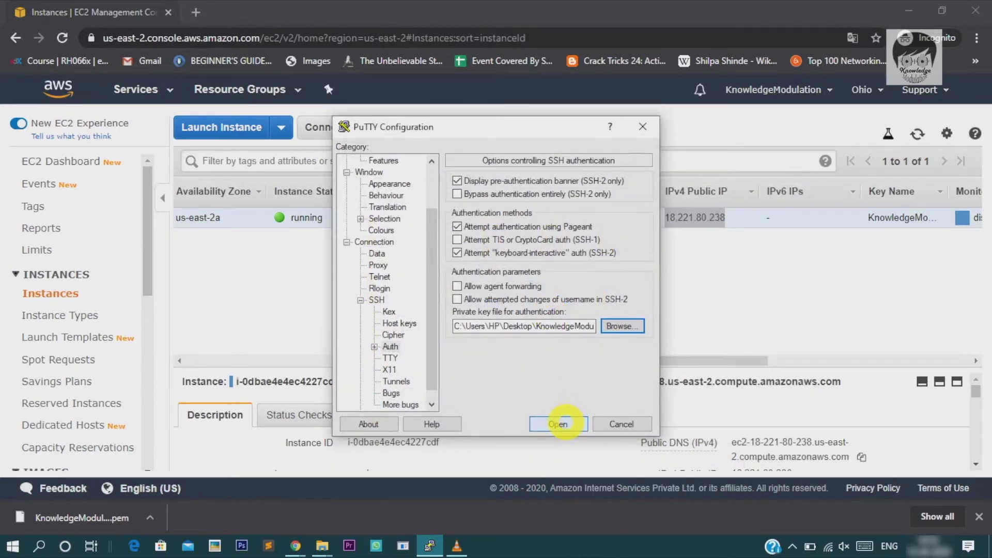
pyautogui.click(558, 423)
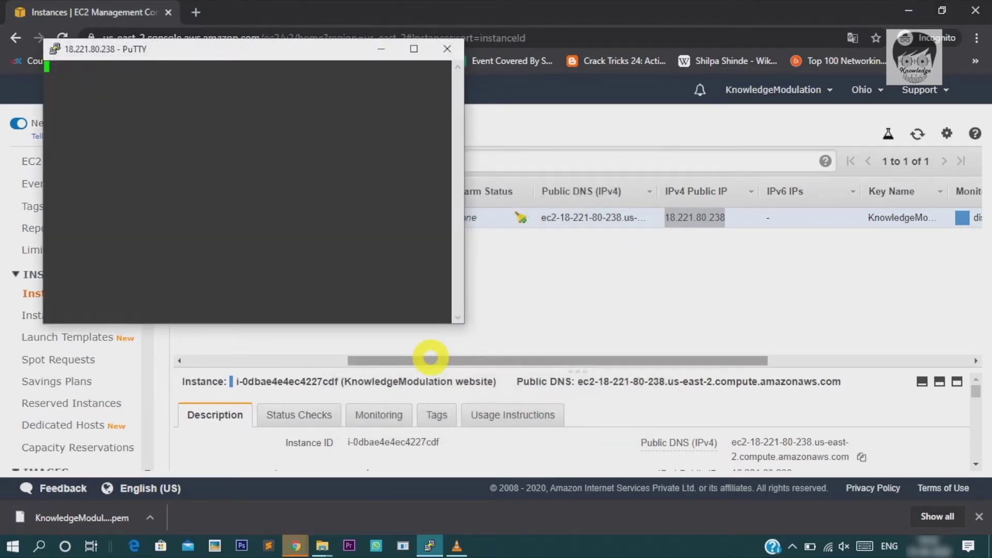
# Accept the server's host key, log in as centos, and maximize the terminal.
pyautogui.click(419, 371)
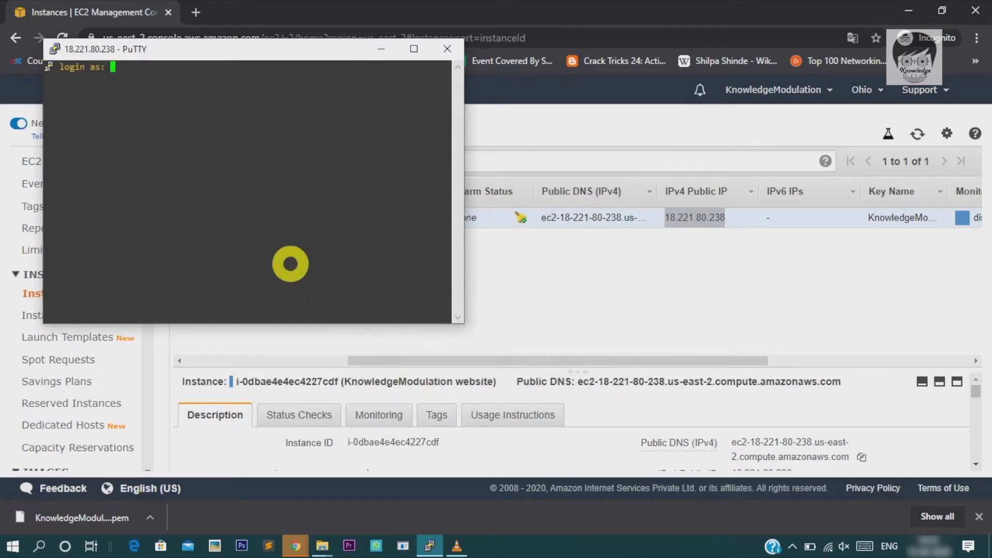
pyautogui.write('centos')
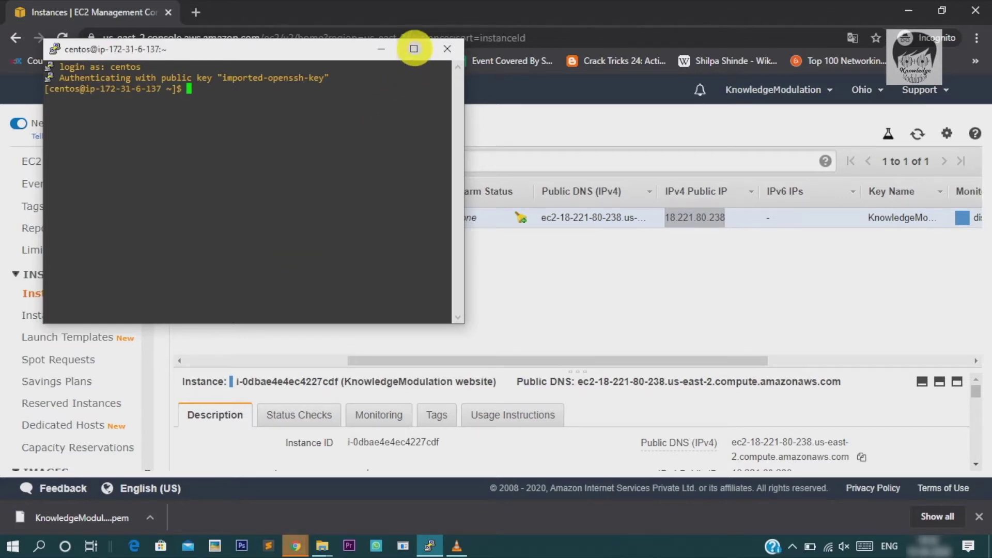
pyautogui.click(414, 49)
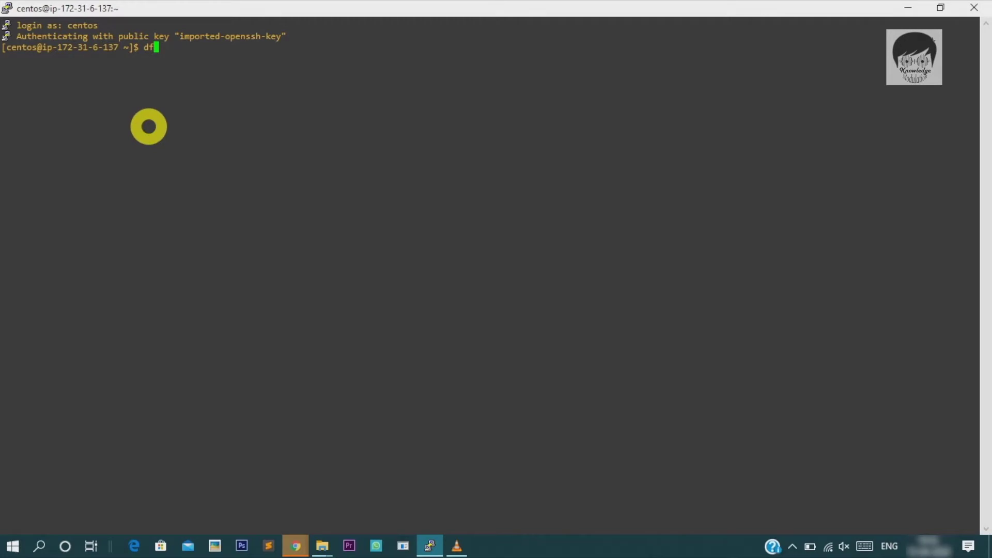
# Run df -h to show disk usage, then type du -sh.
pyautogui.write('h')
pyautogui.press('Return')
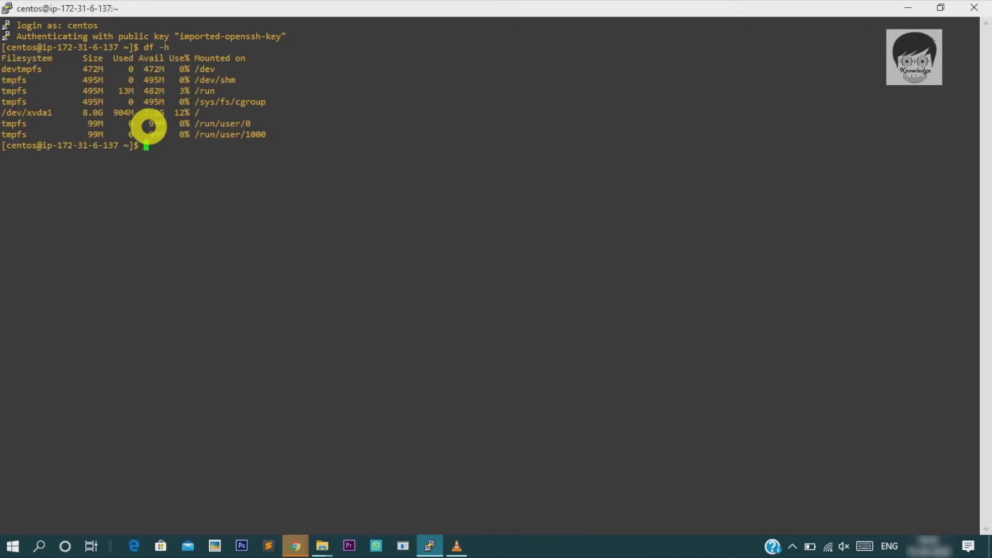
pyautogui.moveTo(275, 138); pyautogui.dragTo(7, 51)
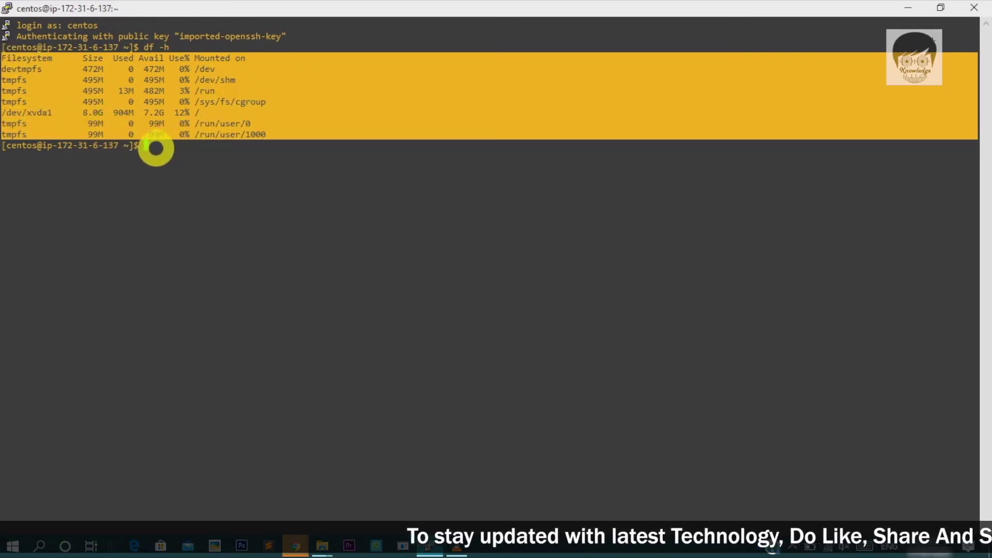
pyautogui.click(156, 148)
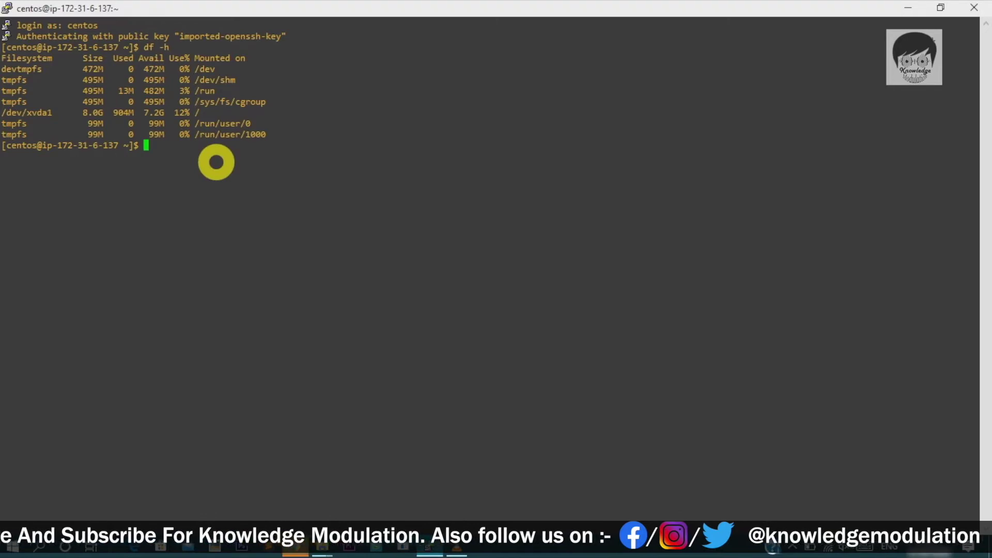
pyautogui.write('du -sh')
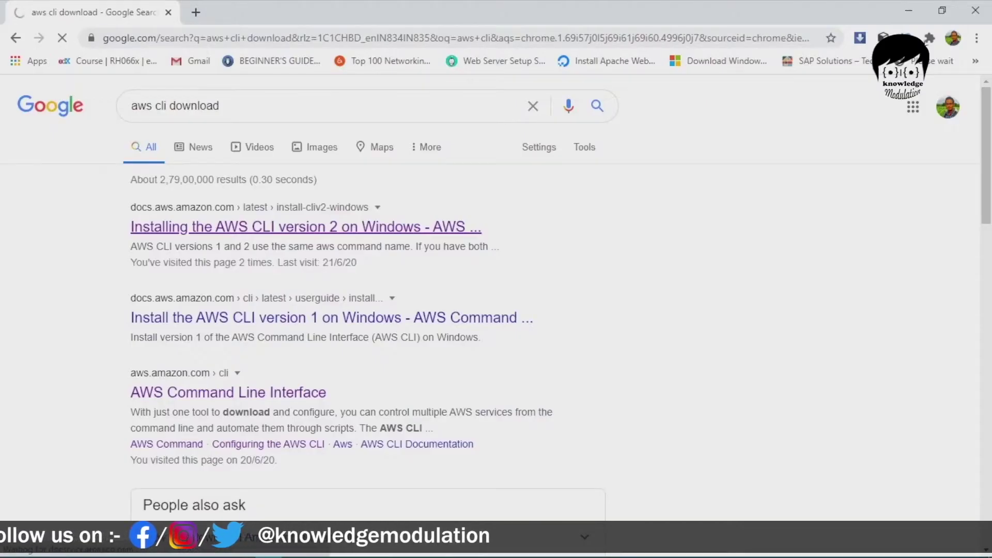
# Open the AWS docs result 'Installing the AWS CLI version 2 on Windows'.
pyautogui.click(289, 228)
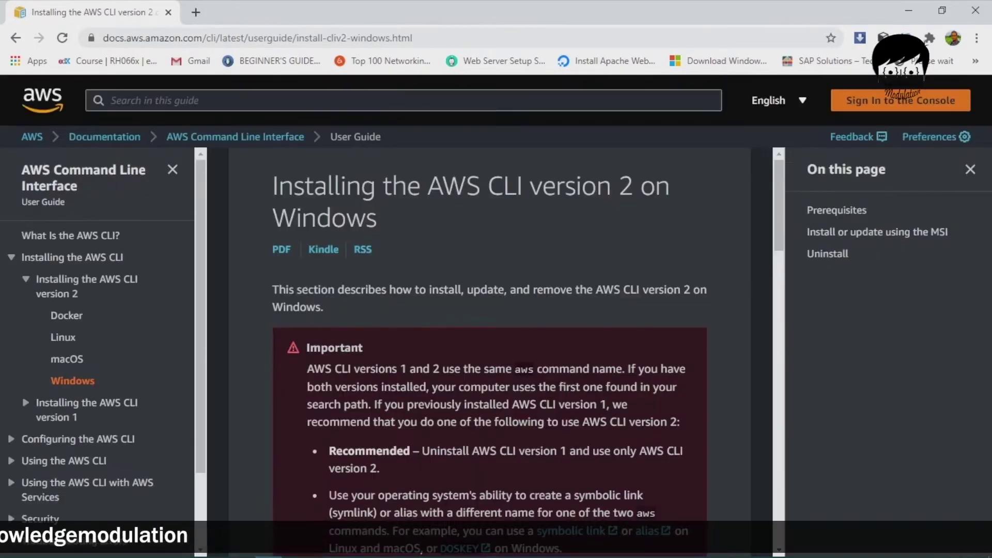
# Scroll to the MSI installer section and download AWSCLIV2.msi.
pyautogui.scroll(-6, 571, 211)
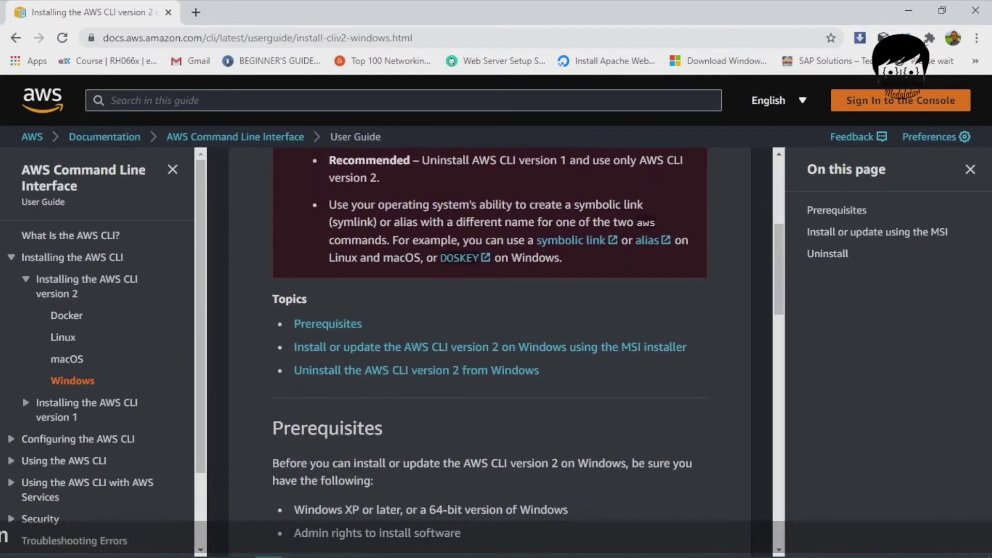
pyautogui.scroll(-7, 571, 210)
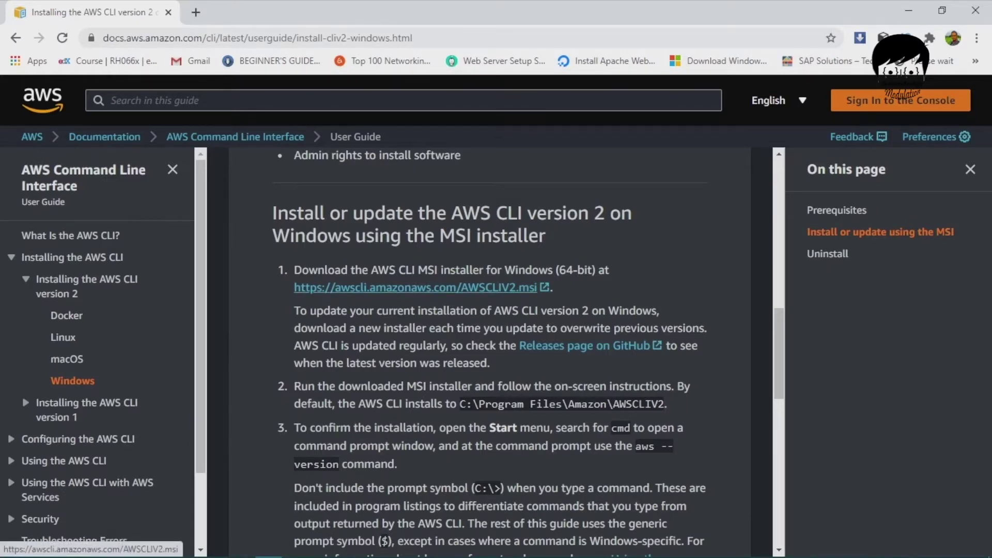
pyautogui.click(415, 287)
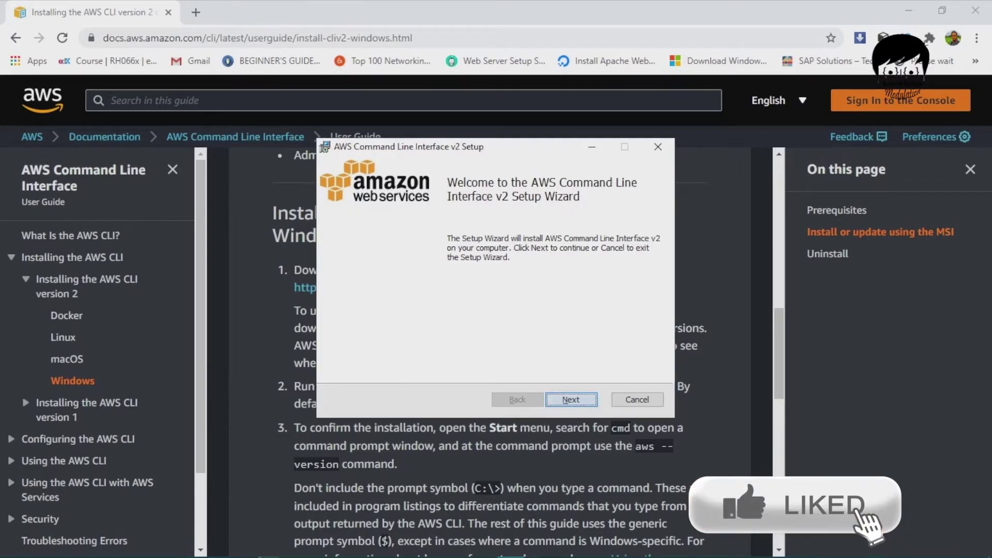
# Accept the license and install AWS CLI v2 to C:\Program Files\Amazon\AWSCLIV2\ with default features.
pyautogui.press('Return')
pyautogui.press('space')
pyautogui.press('Tab')
pyautogui.press('Return')
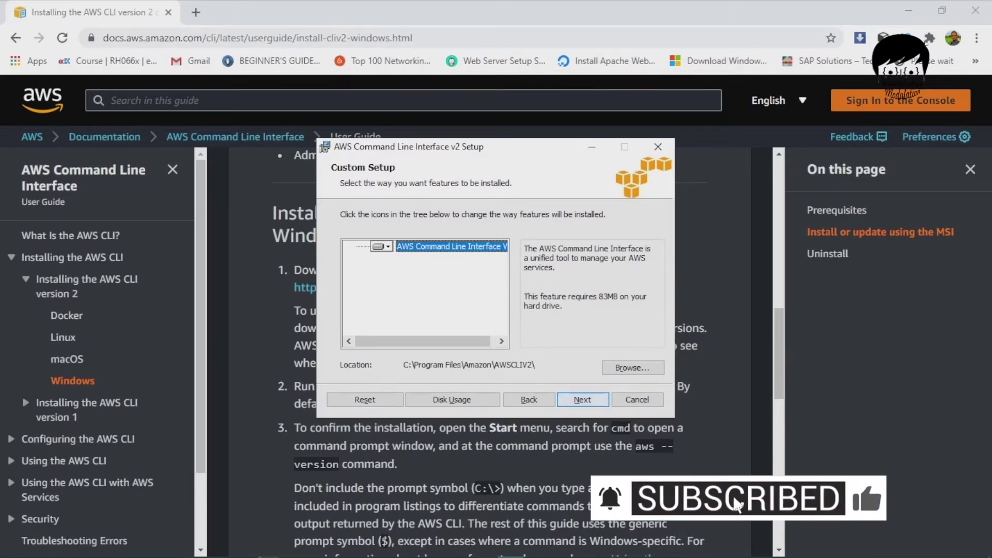
pyautogui.press('Return')
pyautogui.press('Return')
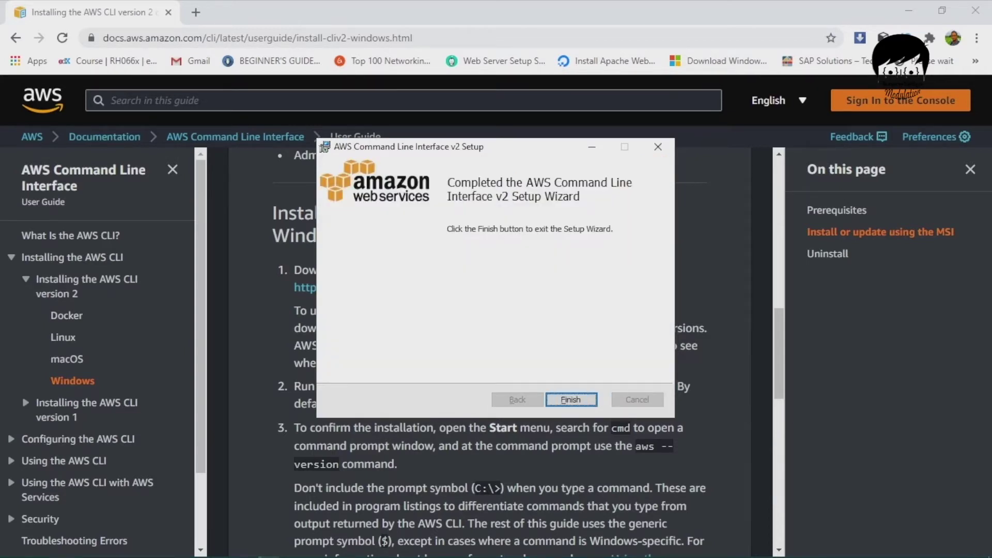
# Close the wizard, open cmd, and run aws --version to confirm aws-cli/2.0.24.
pyautogui.press('Return')
pyautogui.press('super+r')
pyautogui.write('cmd')
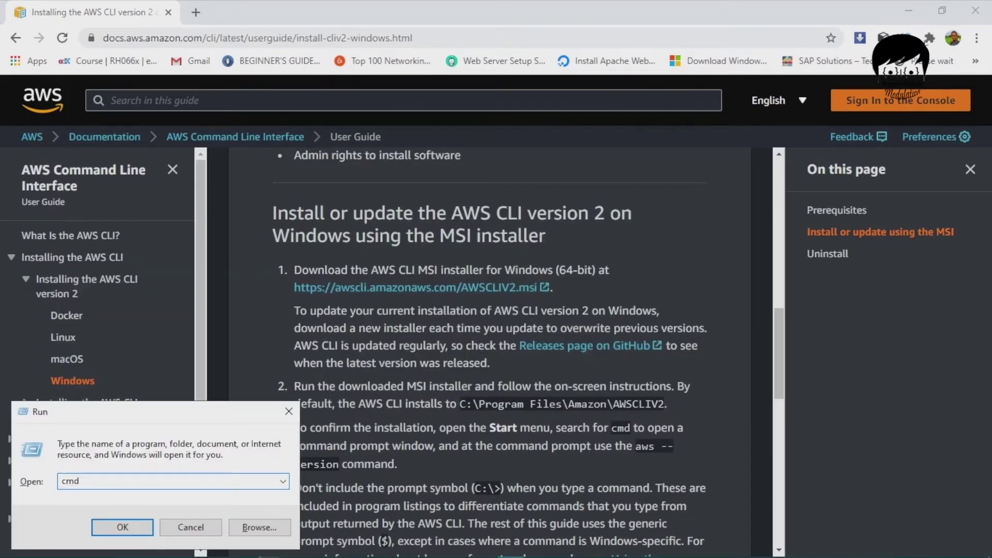
pyautogui.press('Return')
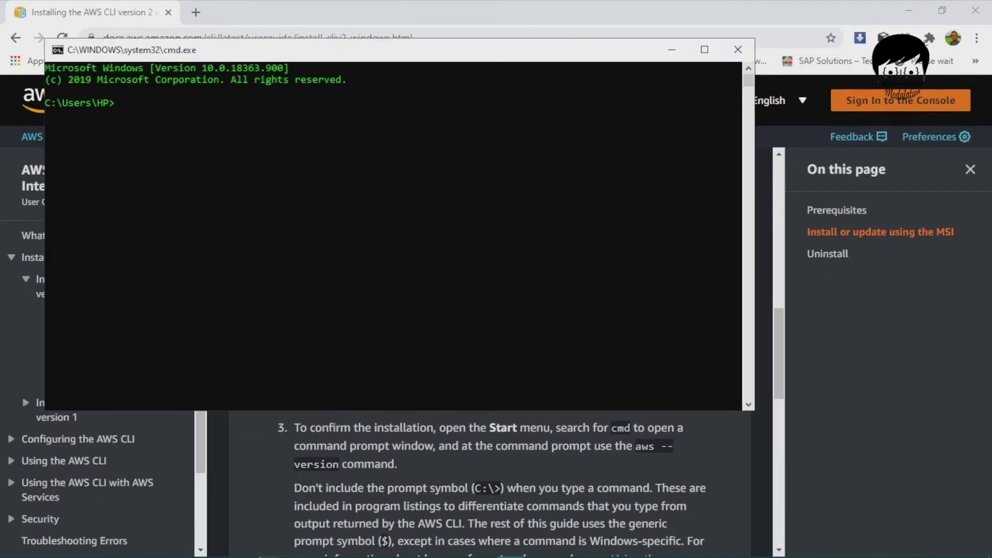
pyautogui.write('cls')
pyautogui.press('Return')
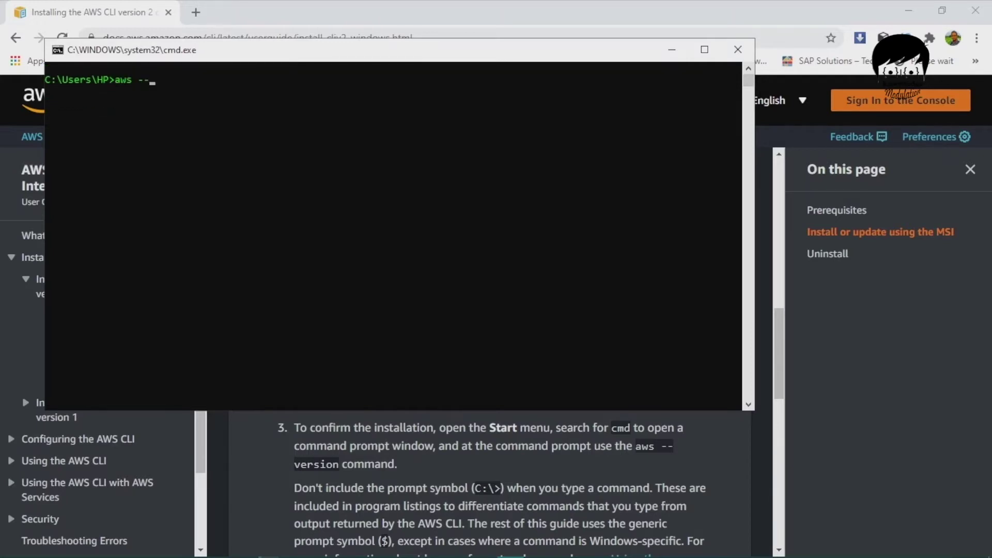
pyautogui.press('Return')
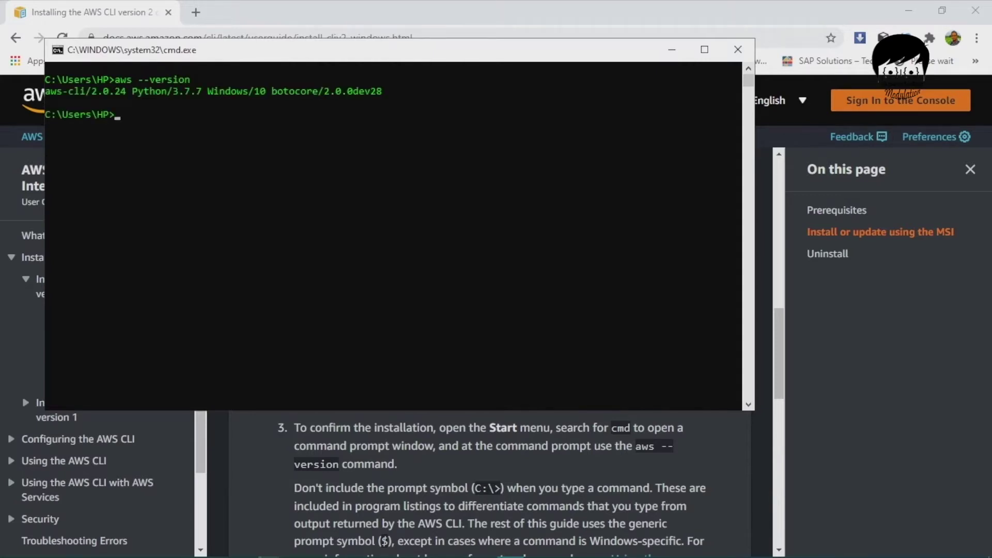
pyautogui.moveTo(388, 91); pyautogui.dragTo(50, 90)
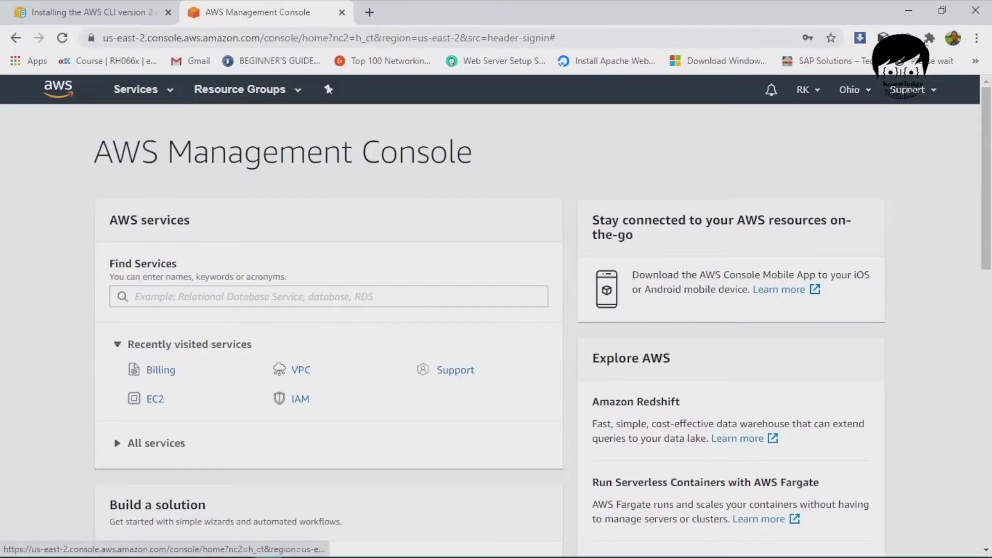
# Search Services for iam and open the Users list from the IAM dashboard.
pyautogui.click(136, 88)
pyautogui.write('iam')
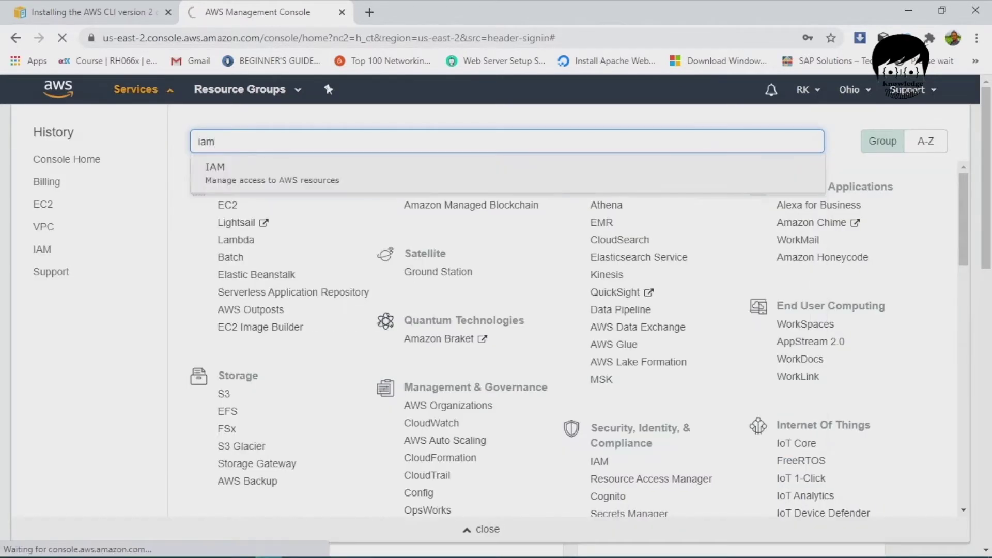
pyautogui.press('Return')
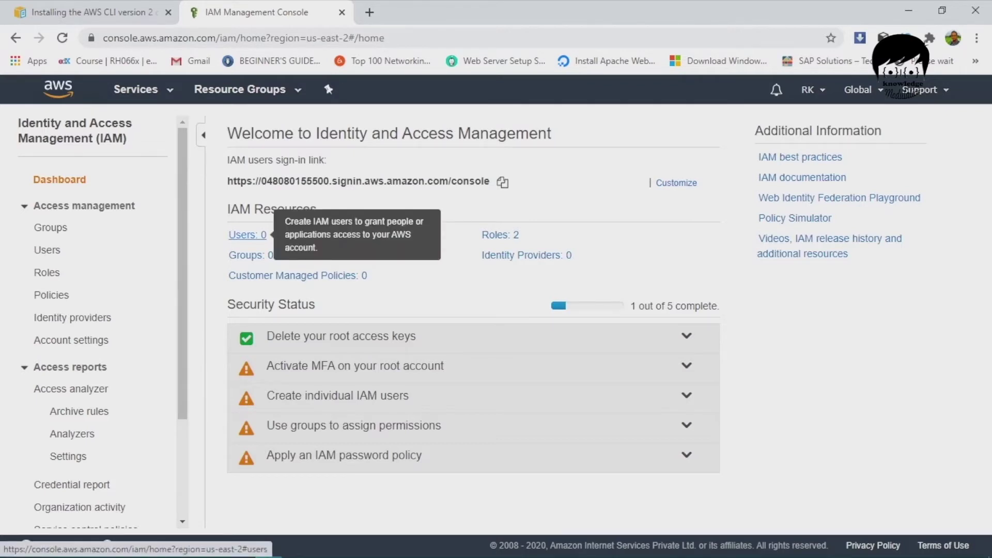
pyautogui.click(247, 235)
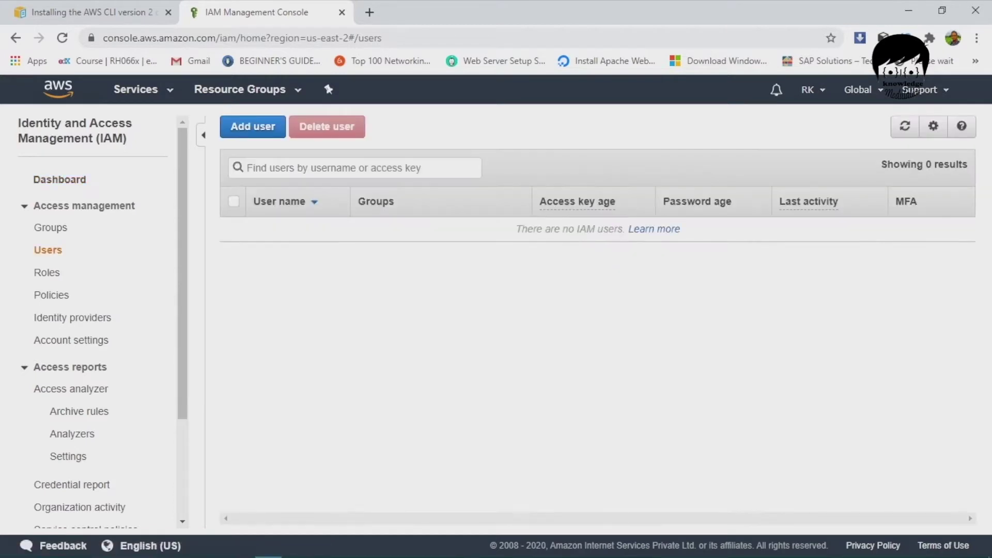
# Add a new IAM user, enter its user name, and enable Programmatic access.
pyautogui.click(253, 127)
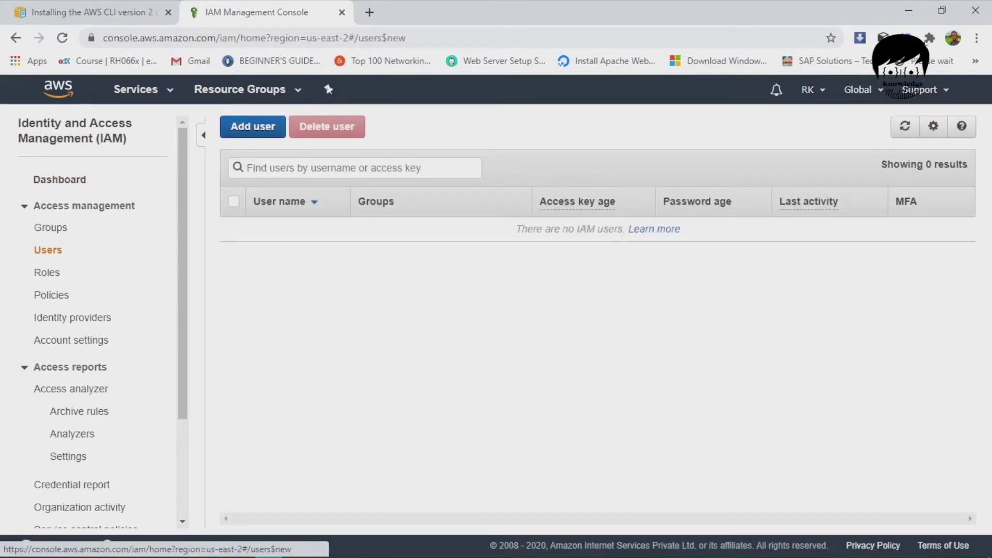
pyautogui.click(327, 238)
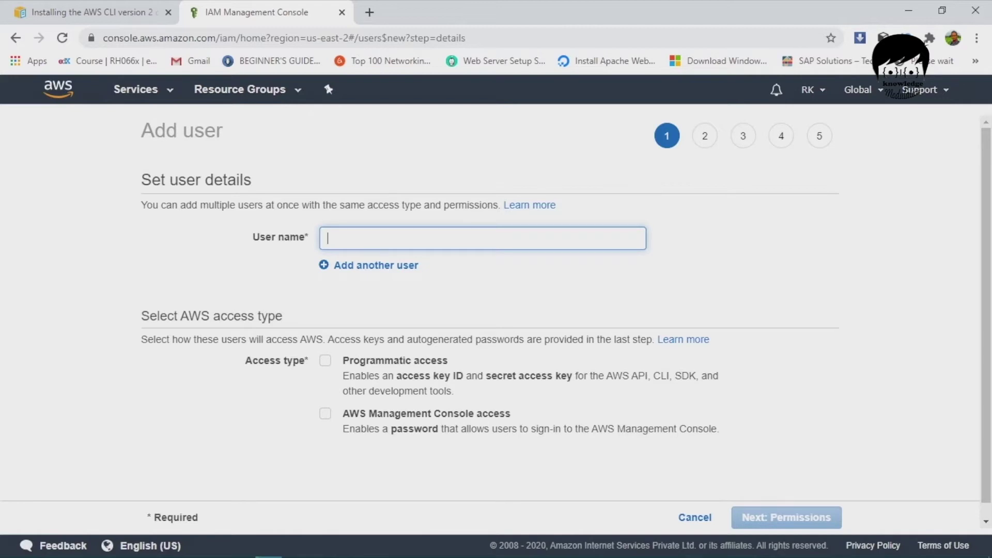
pyautogui.write('rohan')
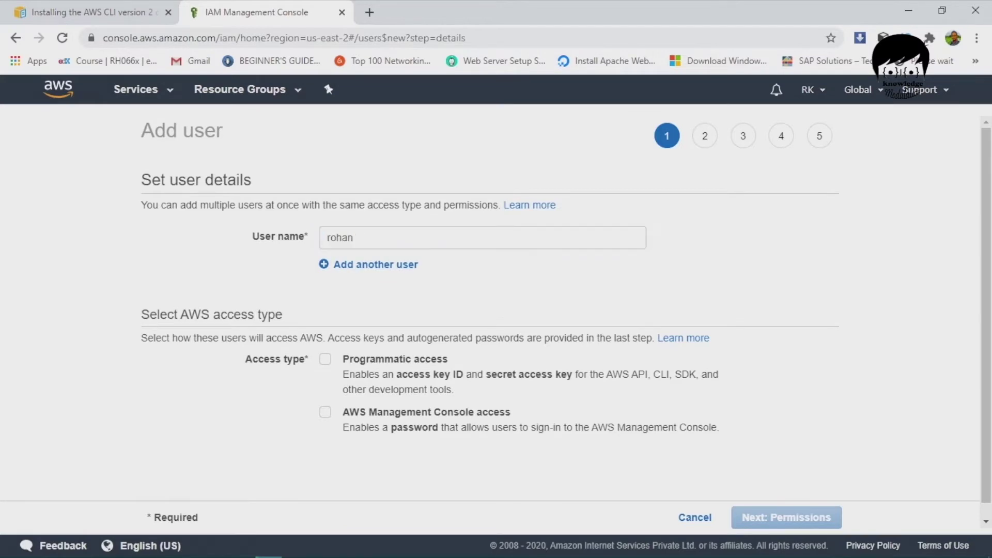
pyautogui.click(325, 358)
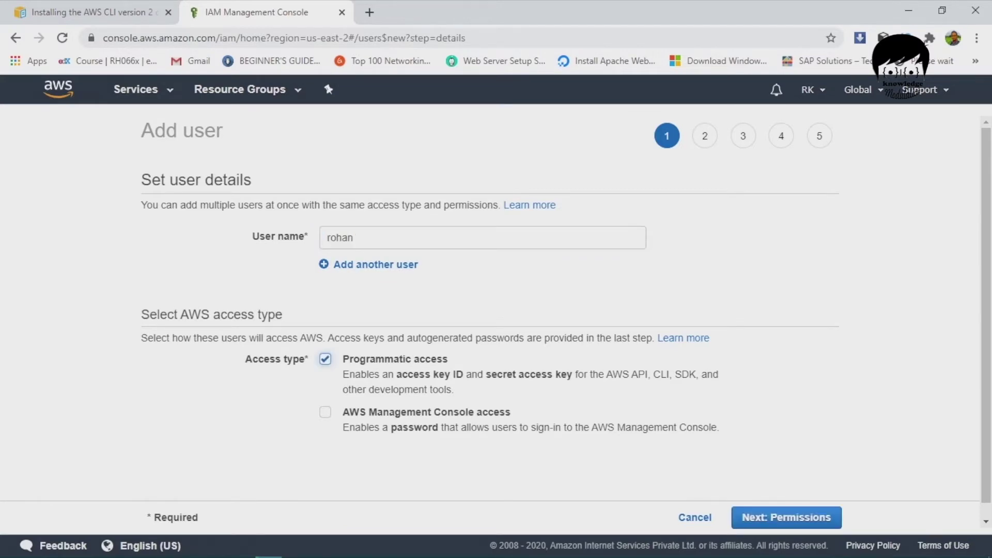
pyautogui.scroll(-1, 566, 315)
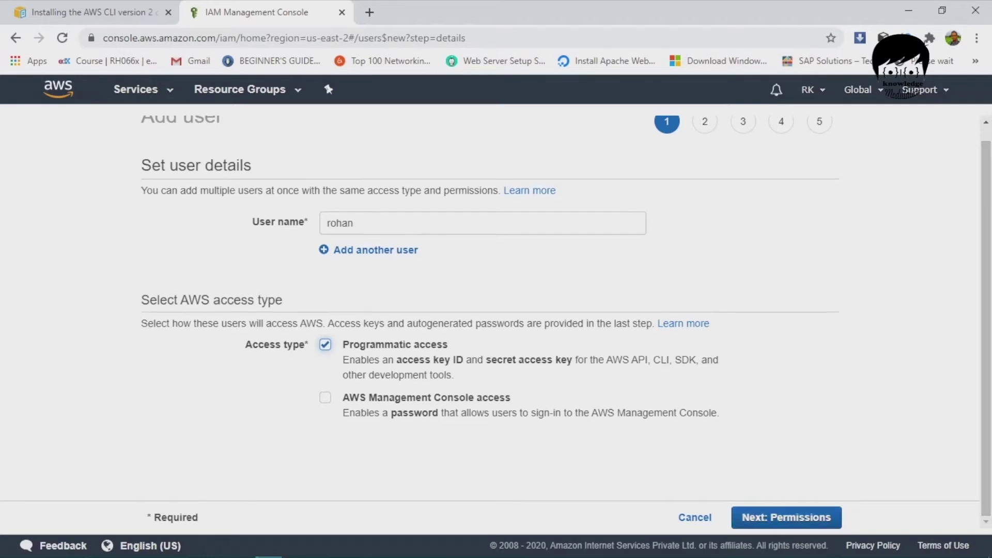
pyautogui.click(785, 517)
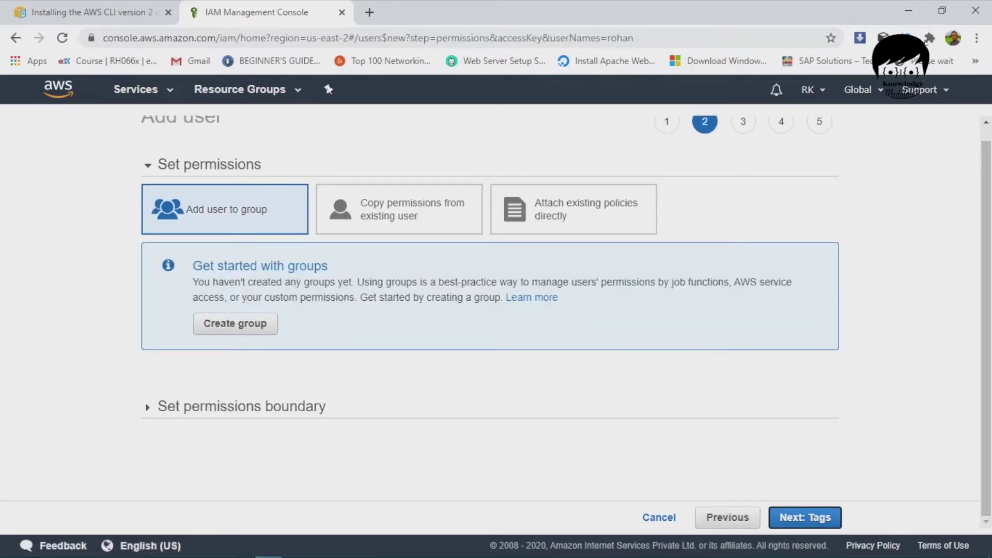
# Create an 'Administrator' group with the AdministratorAccess policy for the new user.
pyautogui.click(235, 323)
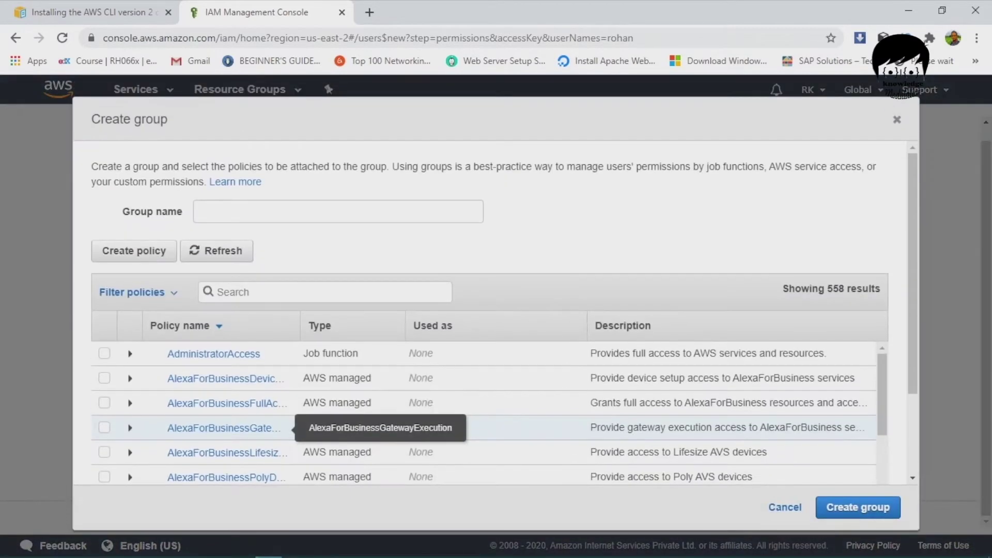
pyautogui.click(103, 353)
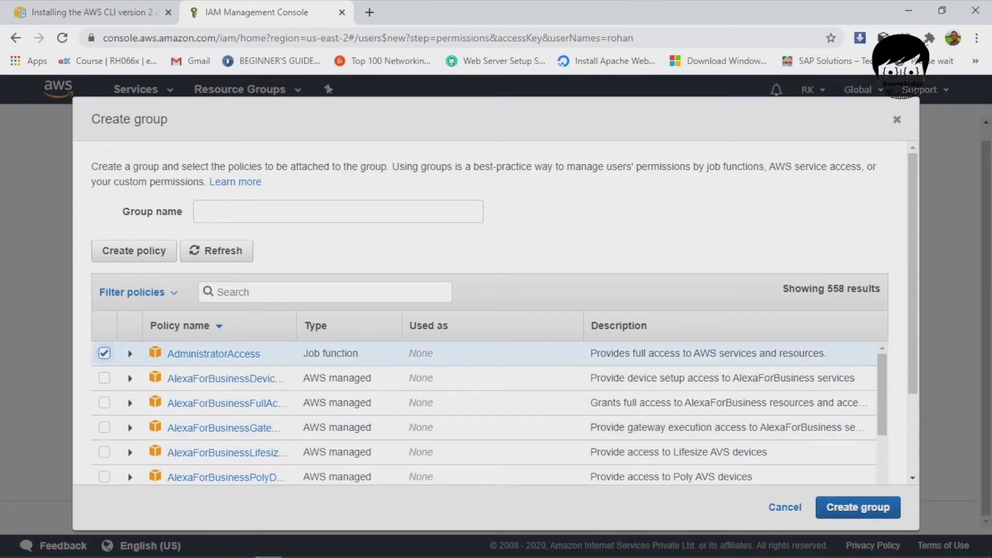
pyautogui.click(338, 211)
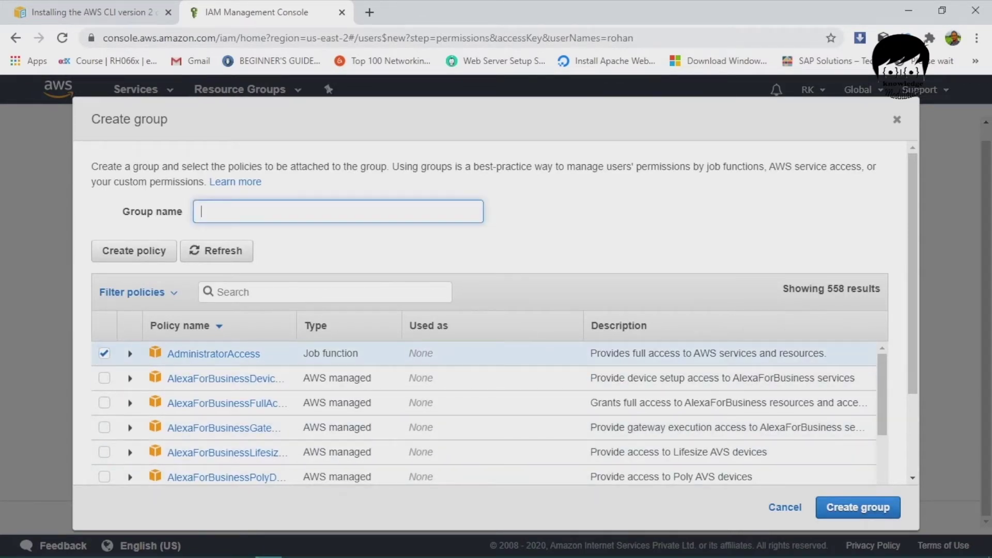
pyautogui.write('Administrator')
pyautogui.press('Return')
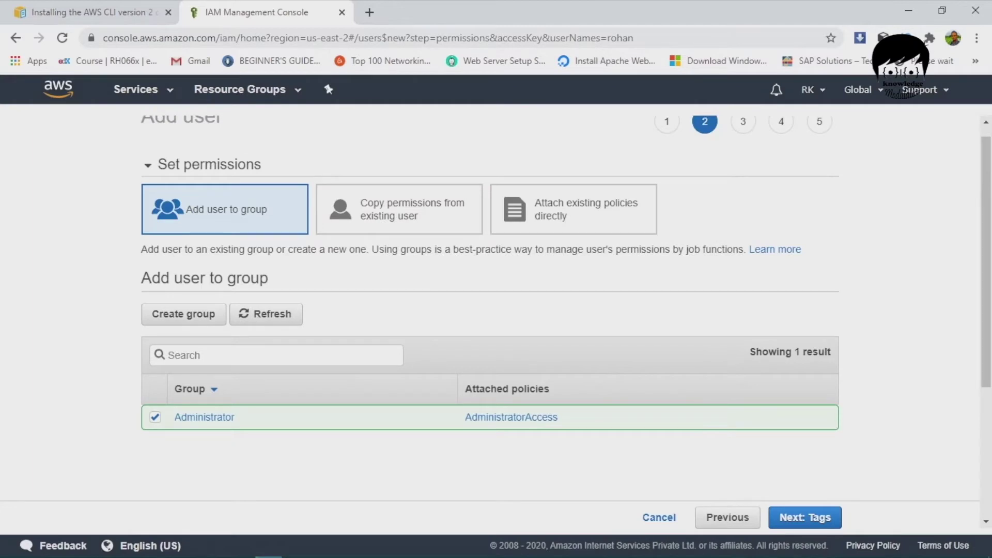
pyautogui.click(805, 517)
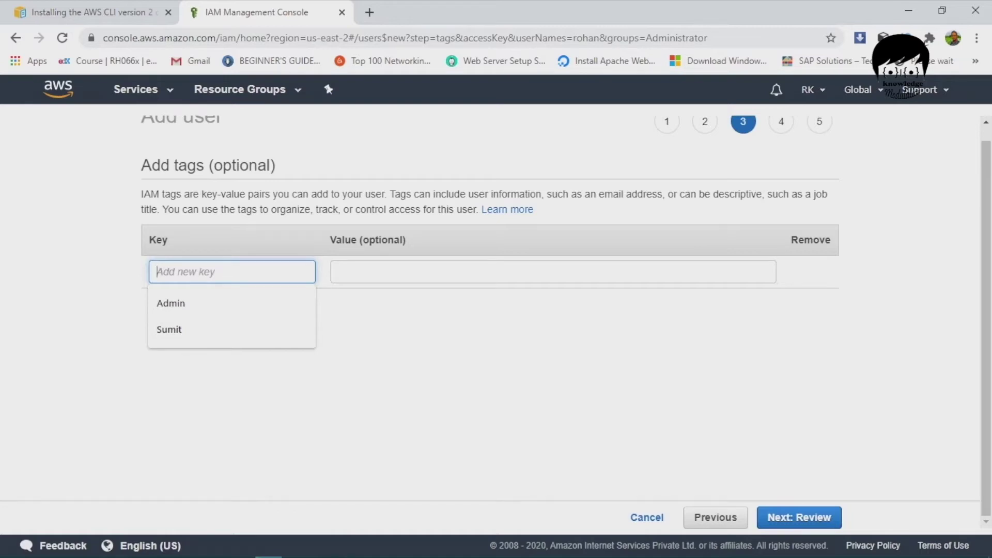
# Tag the user with its user name as key and Admin as value.
pyautogui.press('Up')
pyautogui.press('Down')
pyautogui.press('Up')
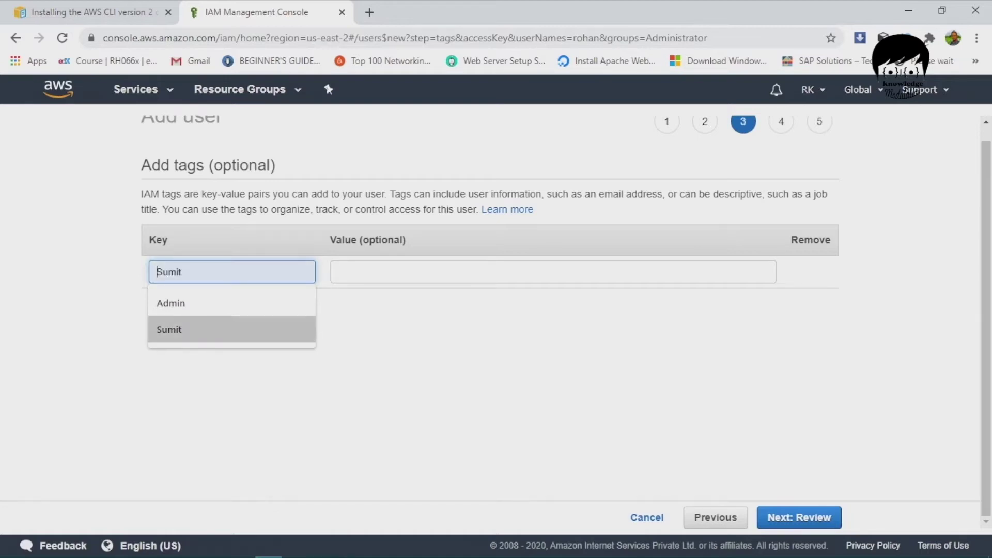
pyautogui.press('Down')
pyautogui.write('rohan')
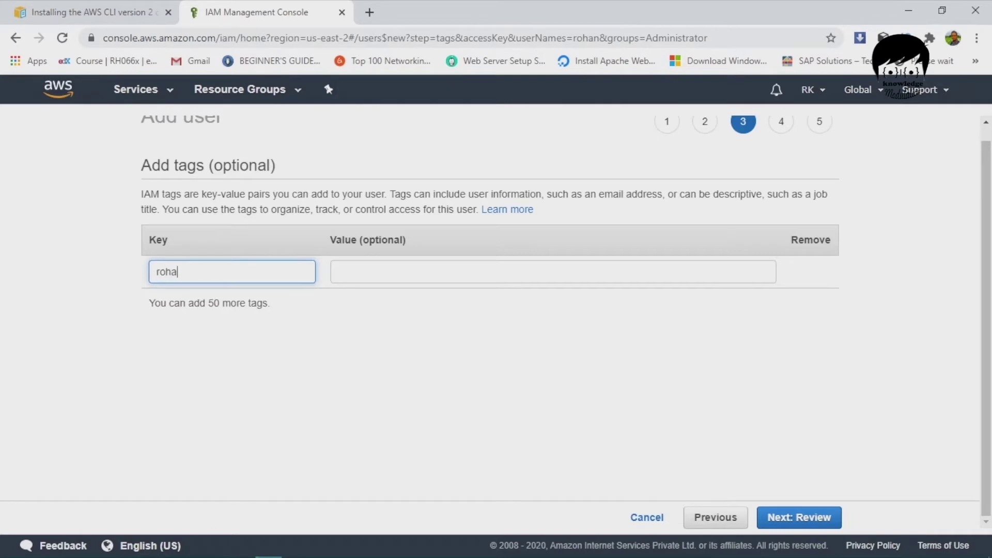
pyautogui.click(339, 271)
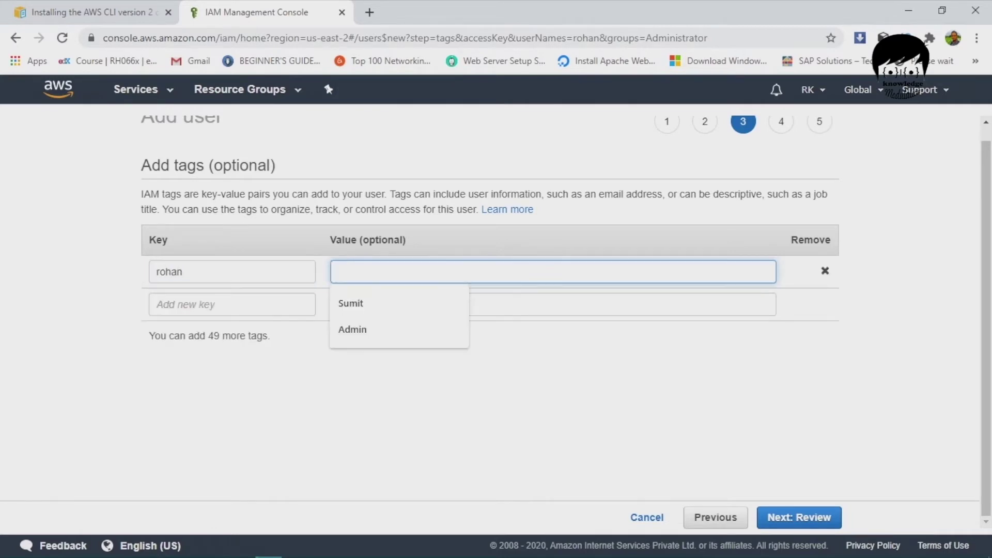
pyautogui.press('Down')
pyautogui.press('Down')
pyautogui.press('Return')
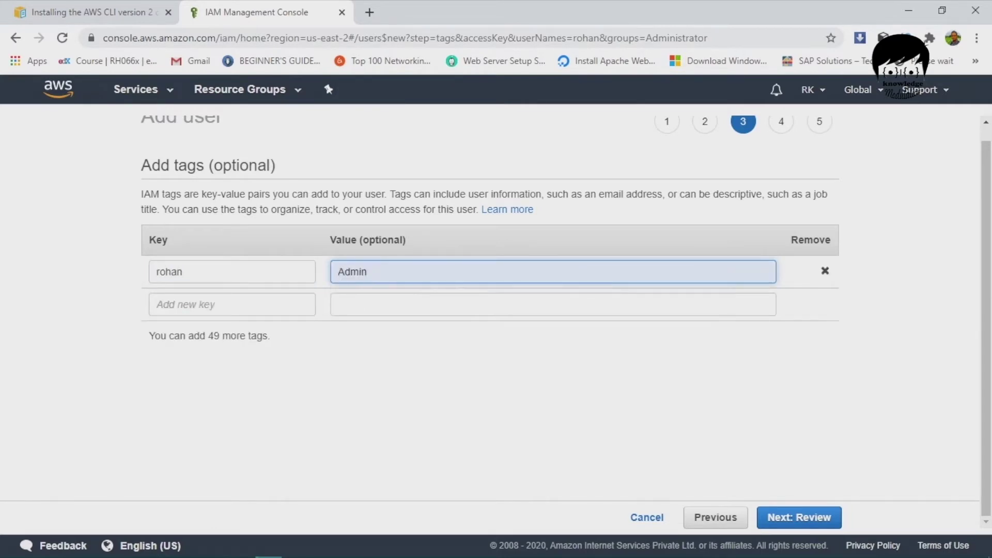
# Review and create the IAM user, then download its credentials .csv file.
pyautogui.click(798, 517)
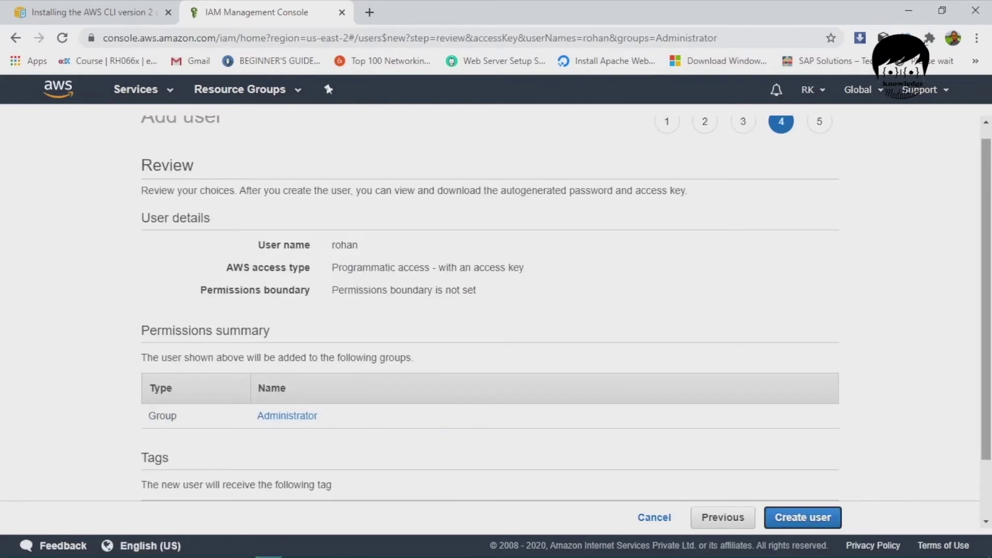
pyautogui.scroll(-1, 490, 299)
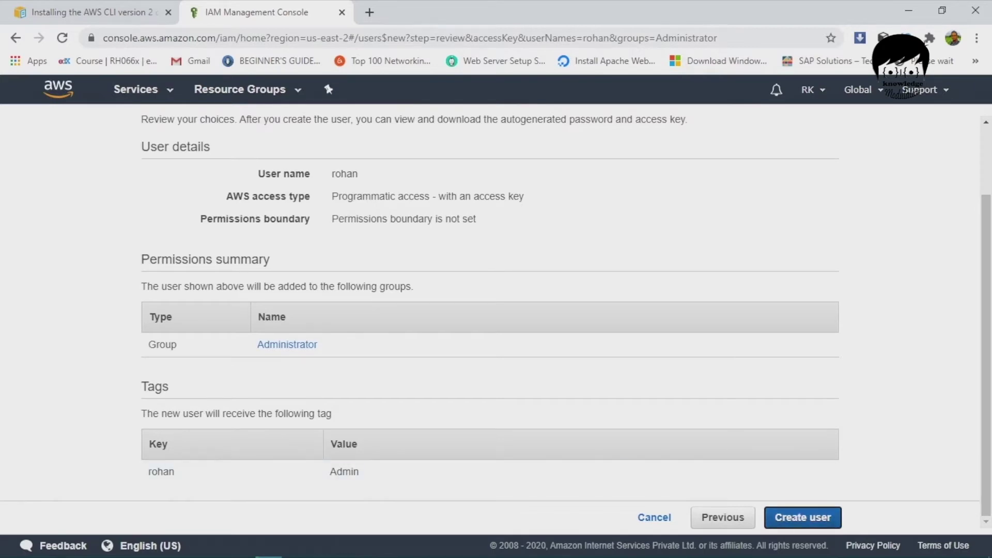
pyautogui.press('Return')
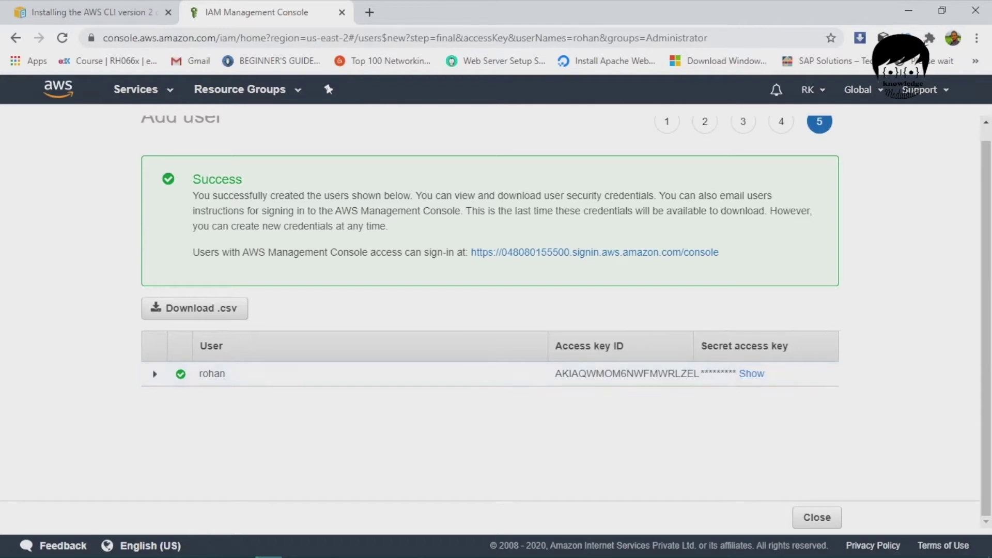
pyautogui.click(195, 308)
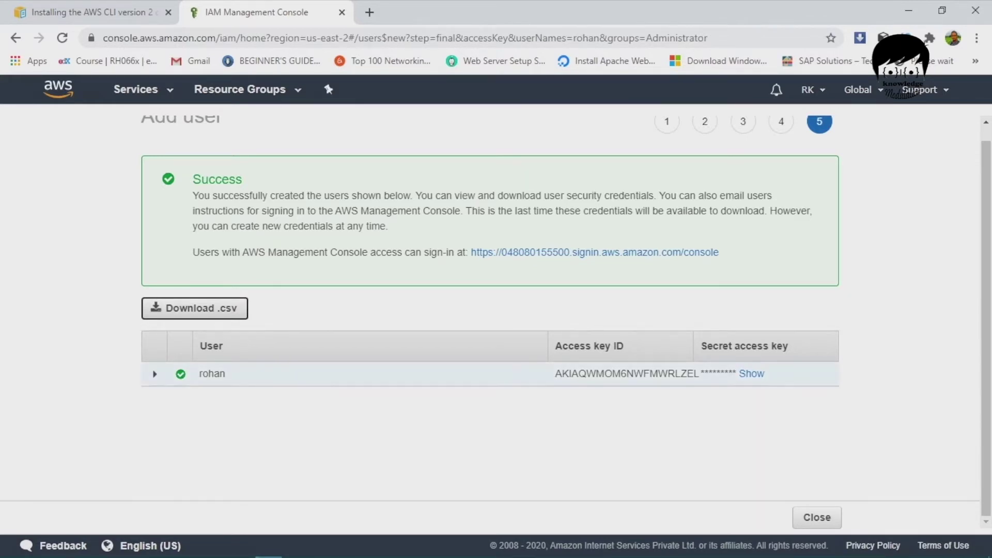
# Reveal and select the user's secret access key, then bring up the Windows Run box.
pyautogui.doubleClick(752, 374)
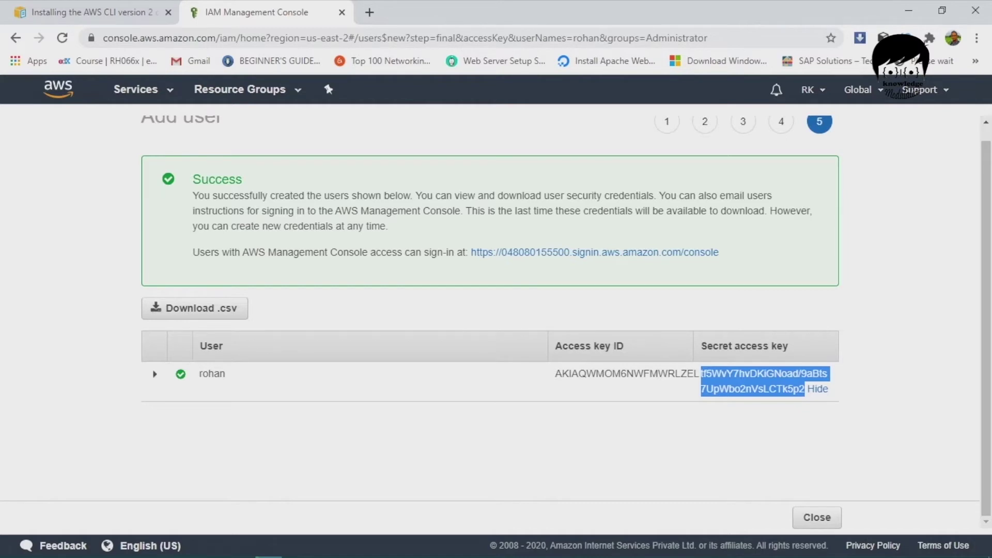
pyautogui.press('super+r')
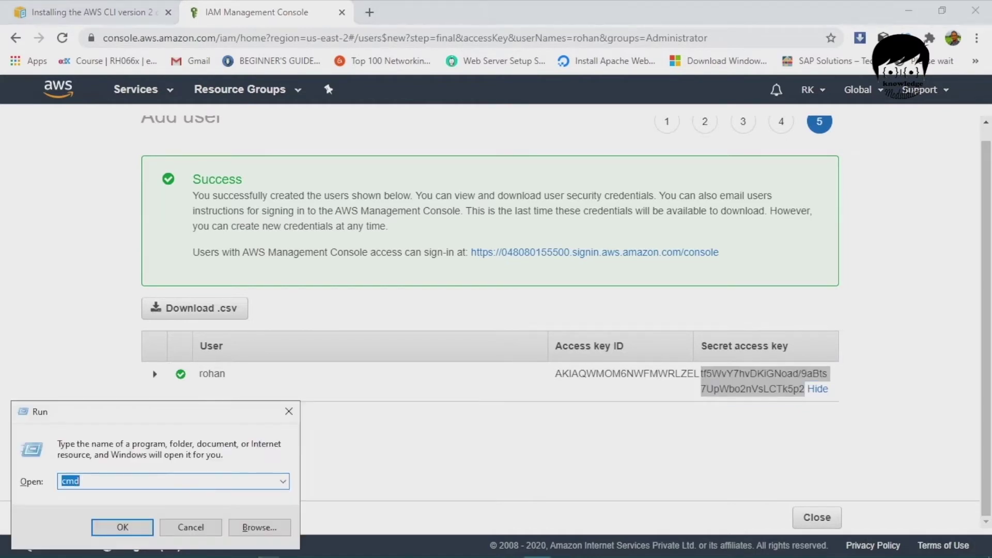
# Open a command prompt, start aws configure, and enter the copied access key ID.
pyautogui.press('Return')
pyautogui.write('cls')
pyautogui.press('Return')
pyautogui.write('aws')
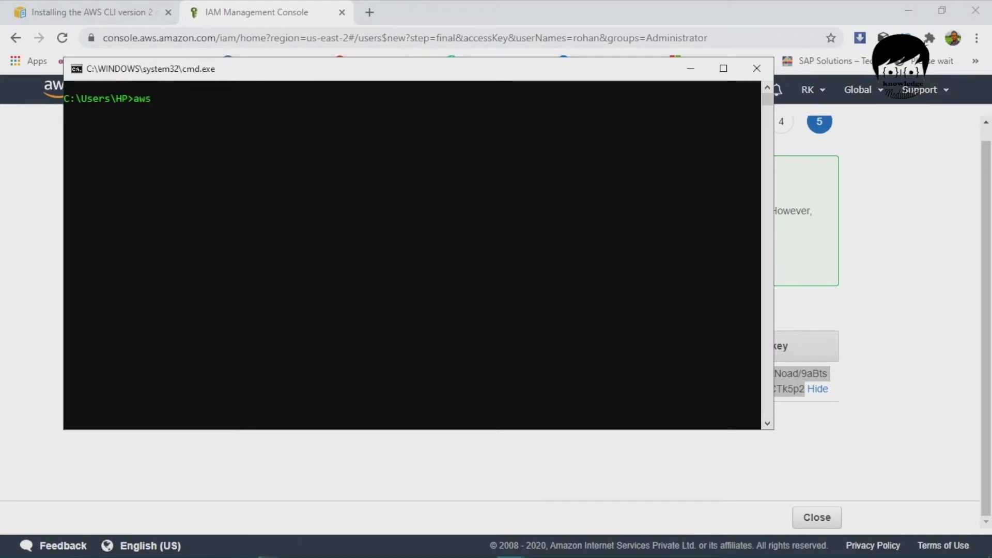
pyautogui.write(' configure')
pyautogui.hotkey('alt', 'Tab')
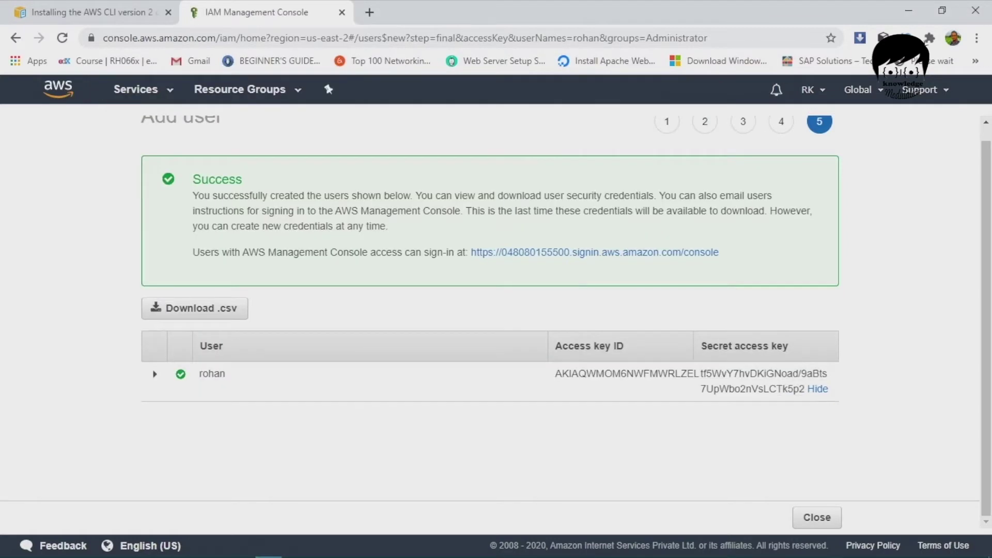
pyautogui.moveTo(555, 373); pyautogui.dragTo(702, 373)
pyautogui.hotkey('ctrl', 'c')
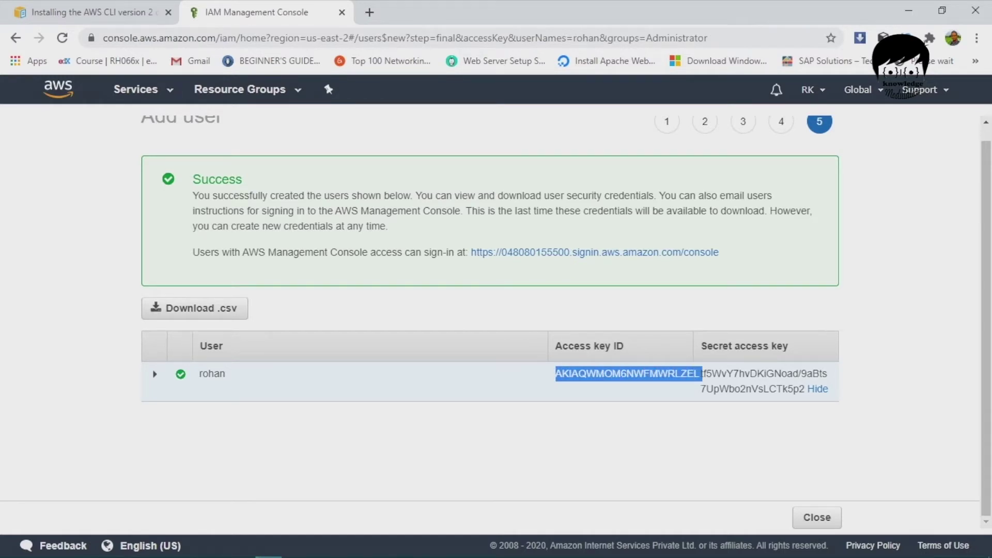
pyautogui.hotkey('alt', 'Tab')
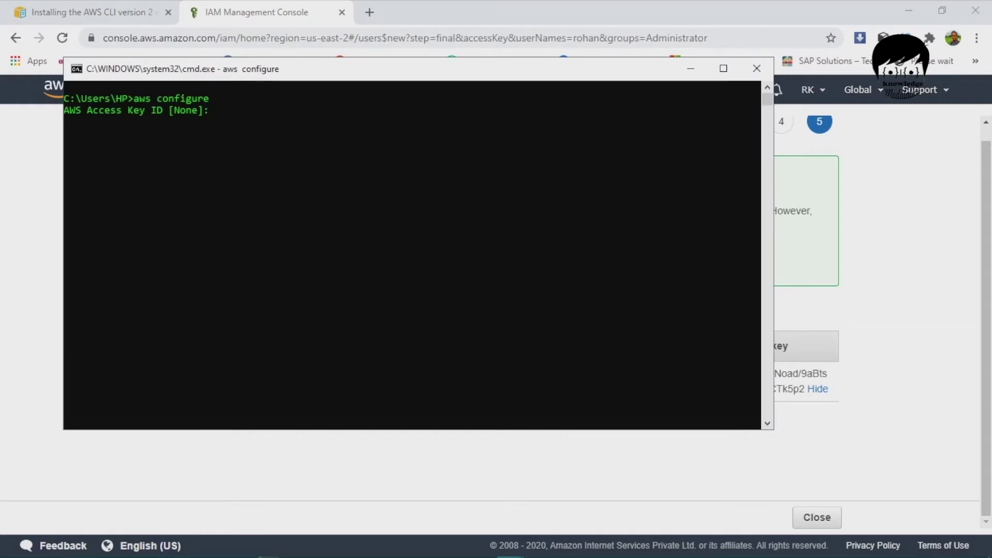
pyautogui.hotkey('ctrl', 'v')
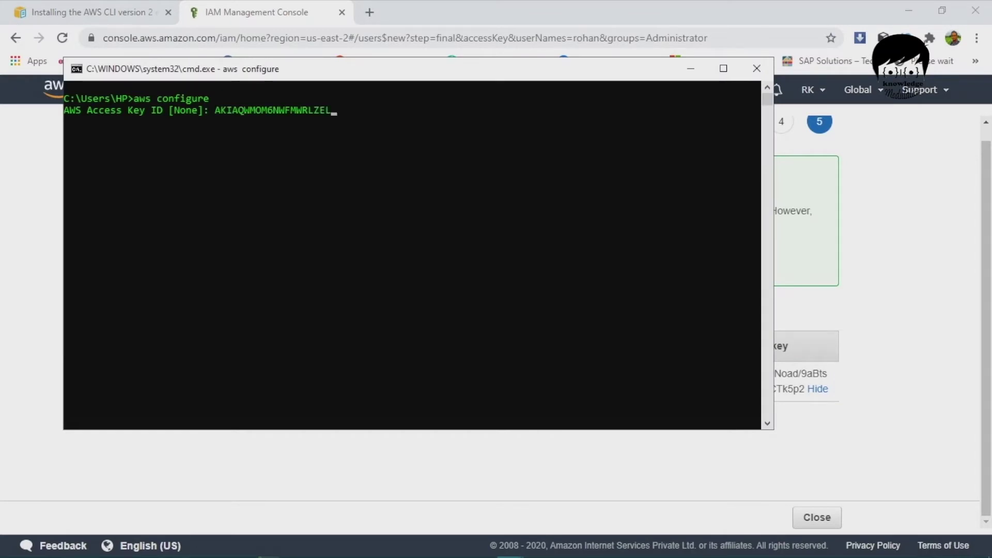
pyautogui.press('Return')
# Copy the secret access key from the IAM page and enter it at the prompt.
pyautogui.hotkey('alt', 'Tab')
pyautogui.moveTo(701, 373); pyautogui.dragTo(804, 389)
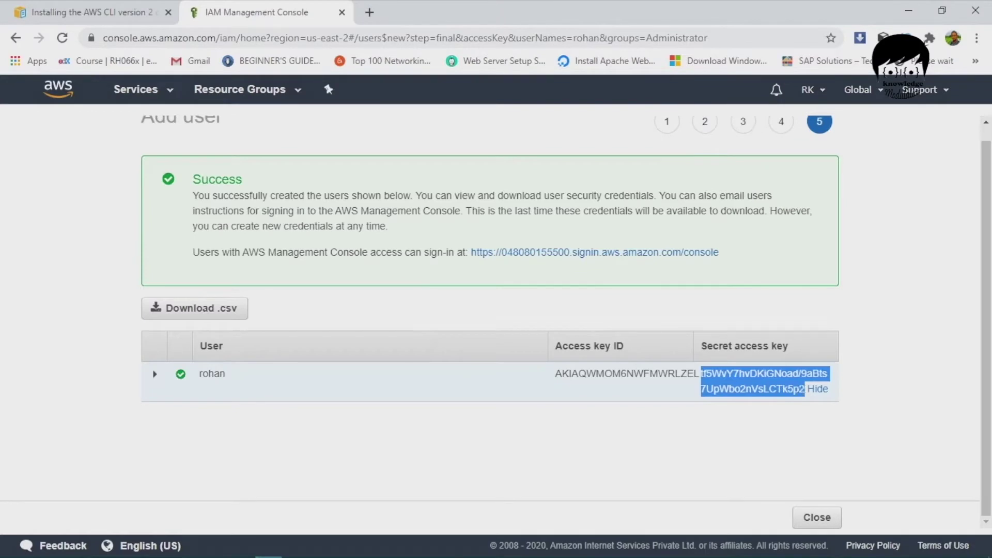
pyautogui.rightClick(631, 379)
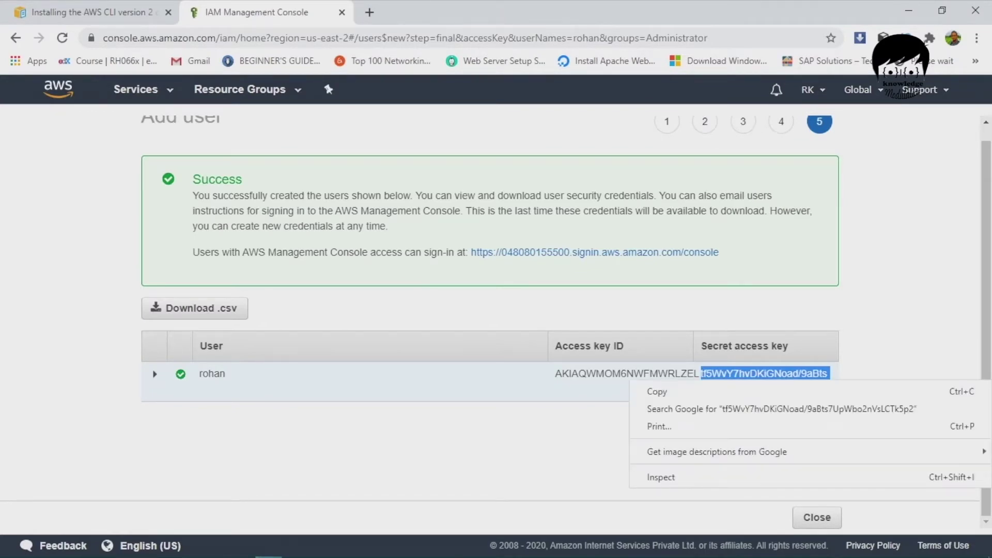
pyautogui.click(652, 390)
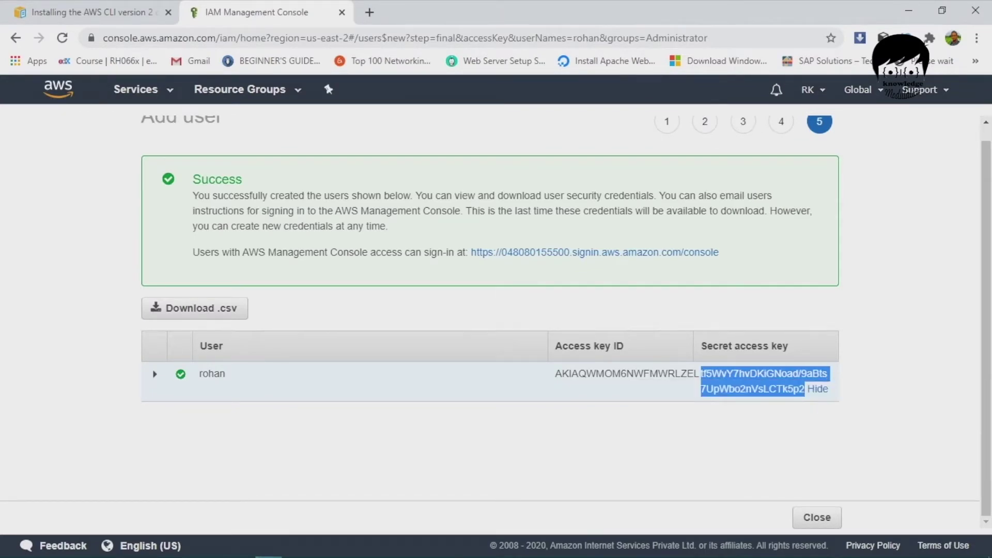
pyautogui.hotkey('alt', 'Tab')
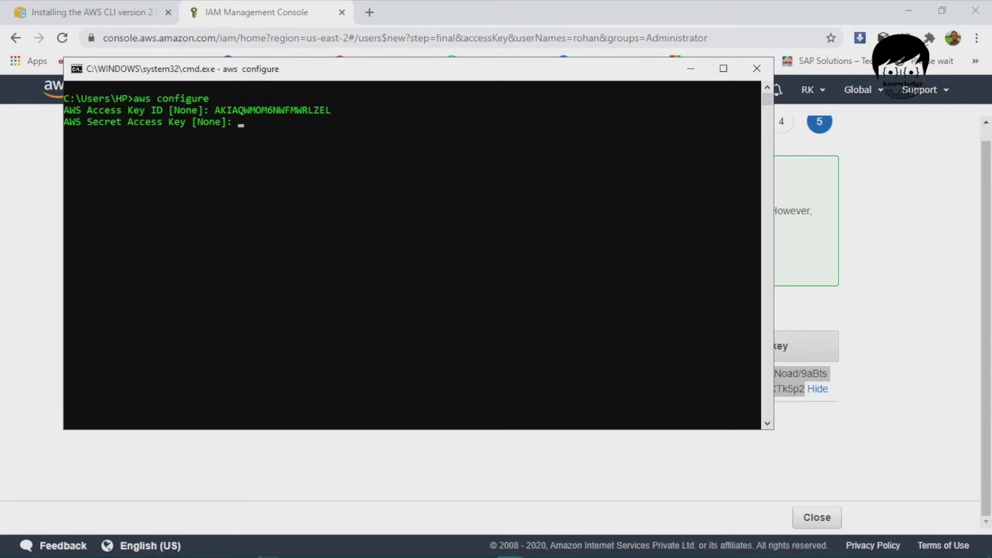
pyautogui.hotkey('ctrl', 'v')
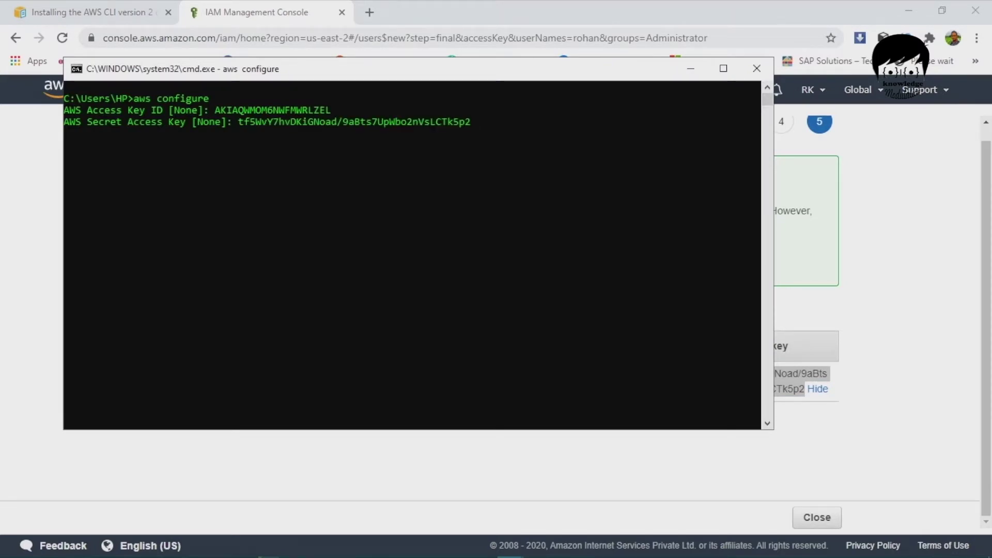
pyautogui.press('Return')
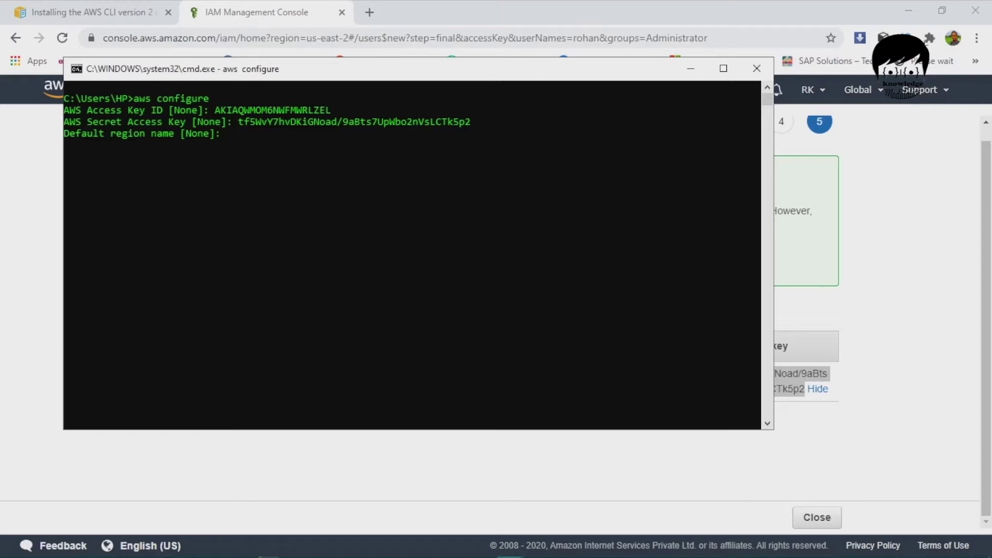
# Set the default region to Global and enter json as output format.
pyautogui.write('Global')
pyautogui.press('Return')
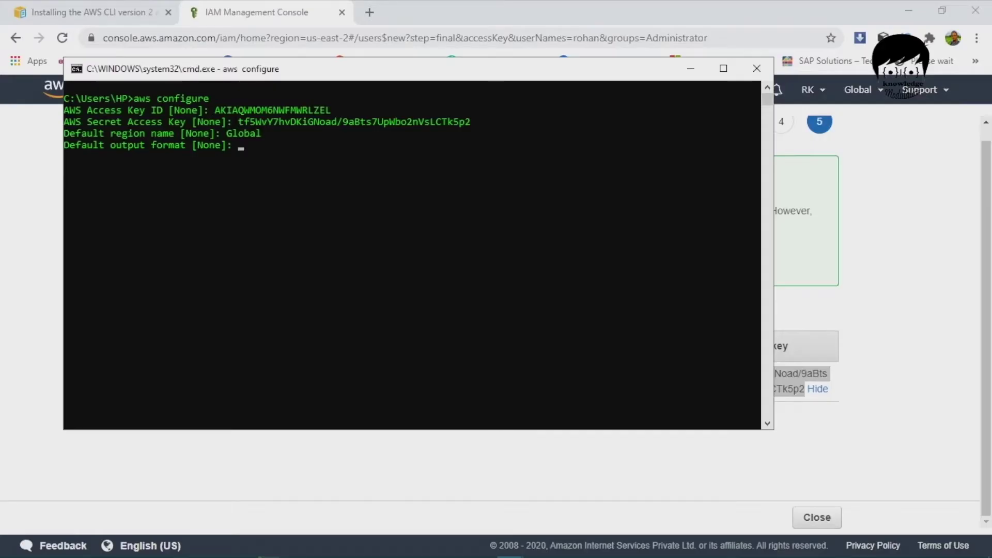
pyautogui.write('json')
# Finish configuration with json output, clear the screen, and try chmod 600 ~/.aws/config.
pyautogui.press('Return')
pyautogui.write('cls')
pyautogui.press('Return')
pyautogui.write('chmod 600')
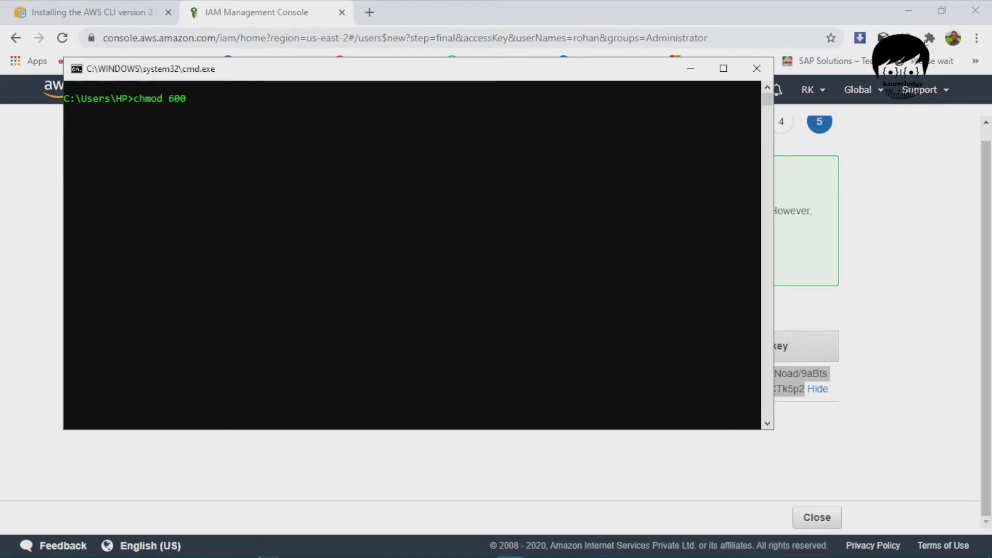
pyautogui.write(' ~/ .aws/config')
pyautogui.press('Return')
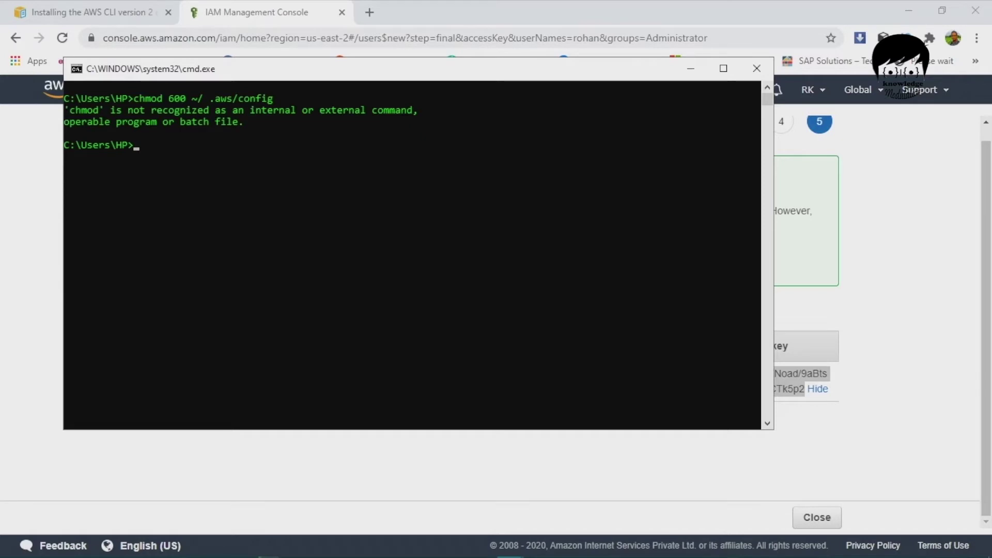
# Run aws s3 ls, then aws iam list-users --output table.
pyautogui.write('aws s3 ls')
pyautogui.press('Return')
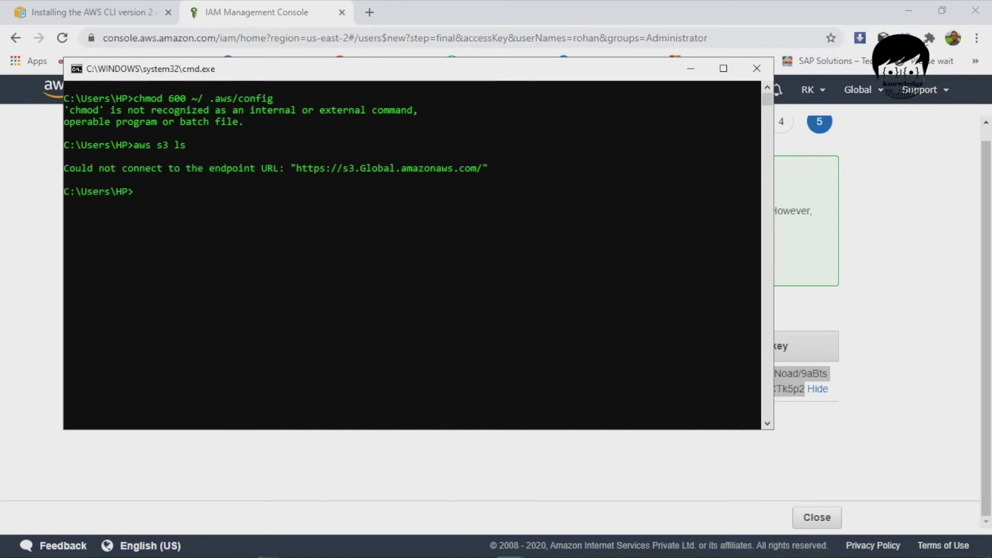
pyautogui.write('aws iam')
pyautogui.write('list-users --output table')
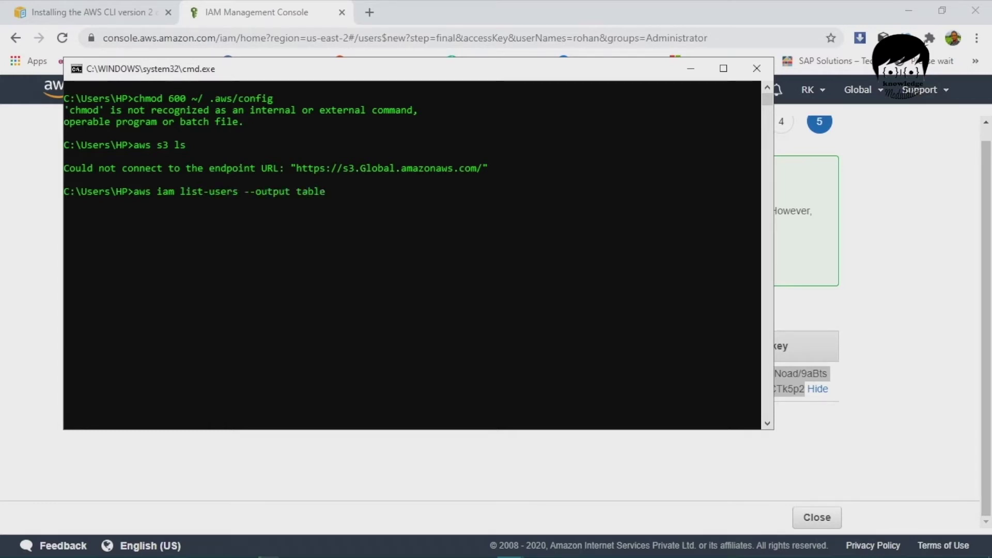
pyautogui.press('Return')
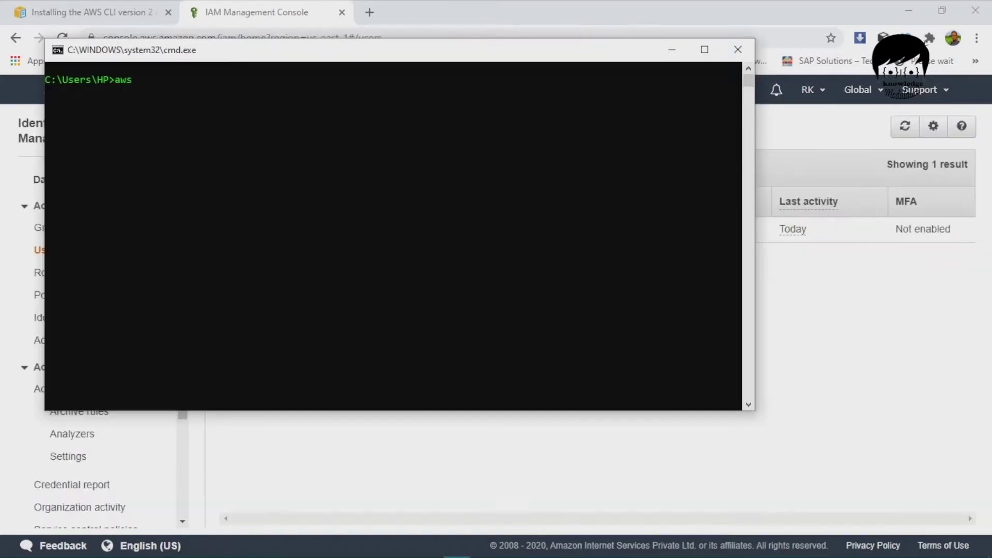
# Rerun aws configure and enter the access key ID copied from cell C2 of the credentials spreadsheet.
pyautogui.write('configure')
pyautogui.press('Return')
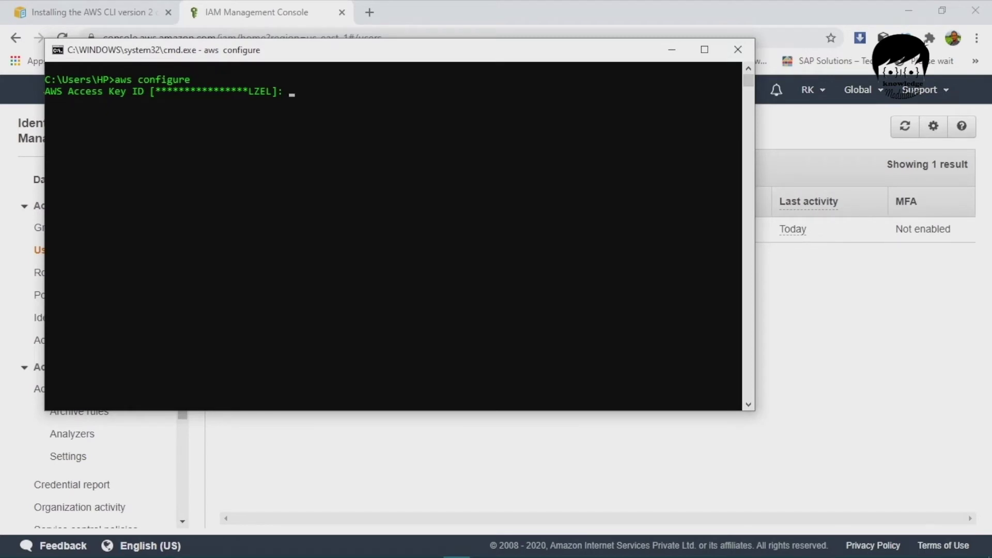
pyautogui.hotkey('alt', 'Tab')
pyautogui.click(135, 92)
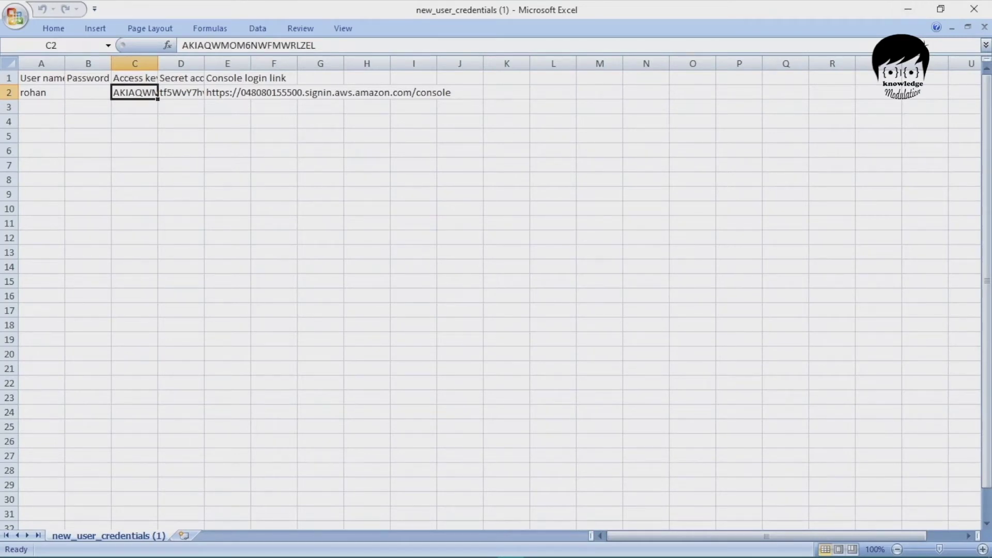
pyautogui.moveTo(317, 46); pyautogui.dragTo(182, 46)
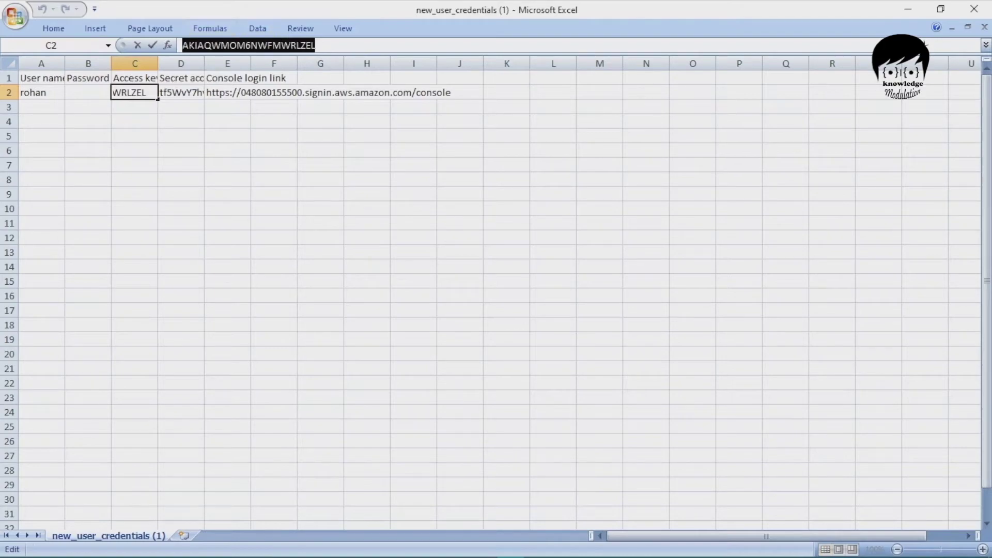
pyautogui.hotkey('ctrl', 'c')
pyautogui.hotkey('alt', 'Tab')
pyautogui.hotkey('ctrl', 'v')
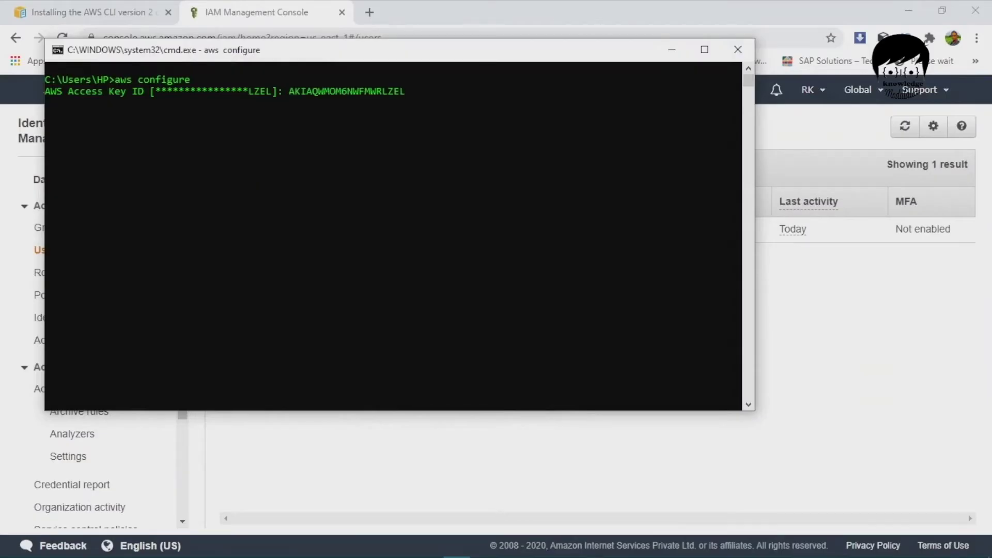
pyautogui.press('Return')
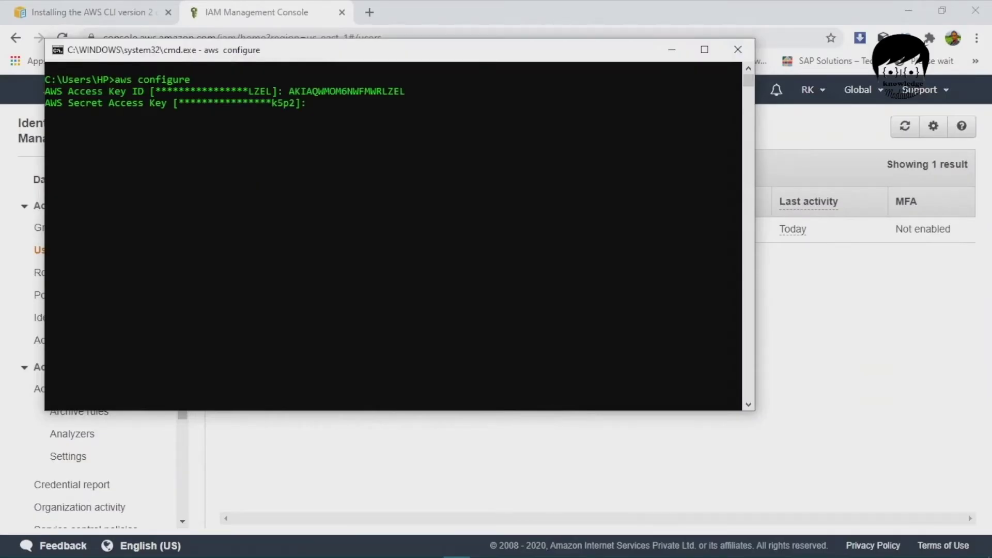
# Enter the secret access key, set region us-east-2 and json output.
pyautogui.hotkey('alt', 'Tab')
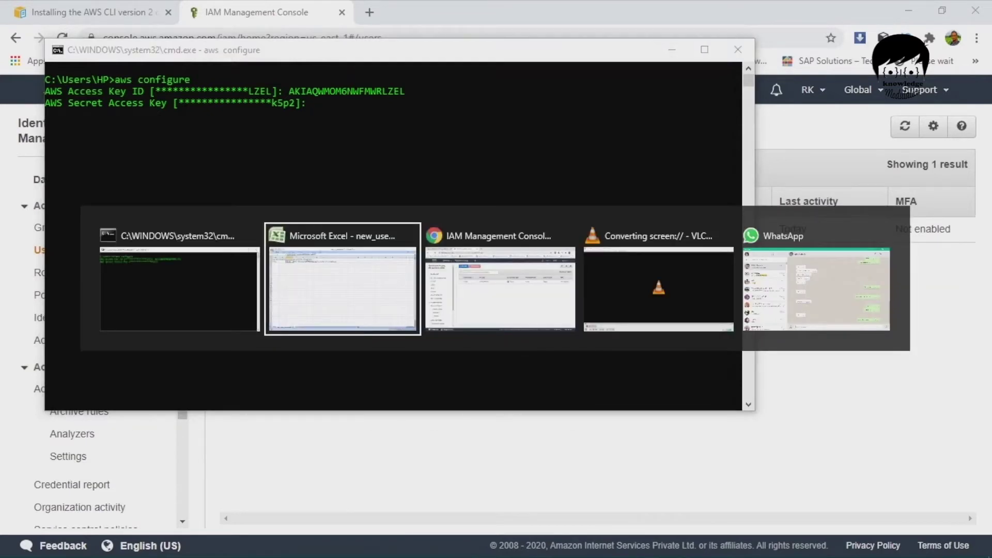
pyautogui.hotkey('alt', 'Tab')
pyautogui.hotkey('alt', 'Tab')
pyautogui.hotkey('alt', 'Tab')
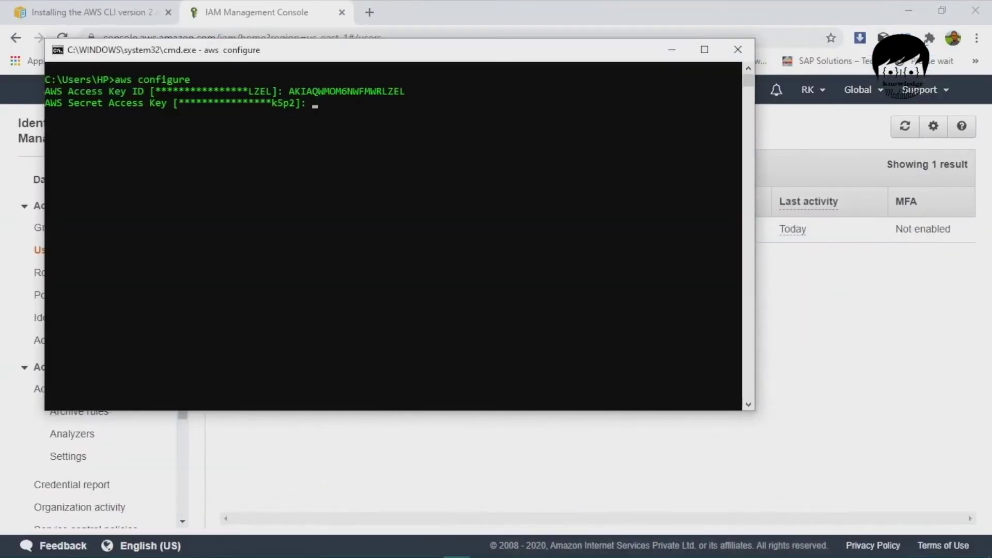
pyautogui.hotkey('ctrl', 'v')
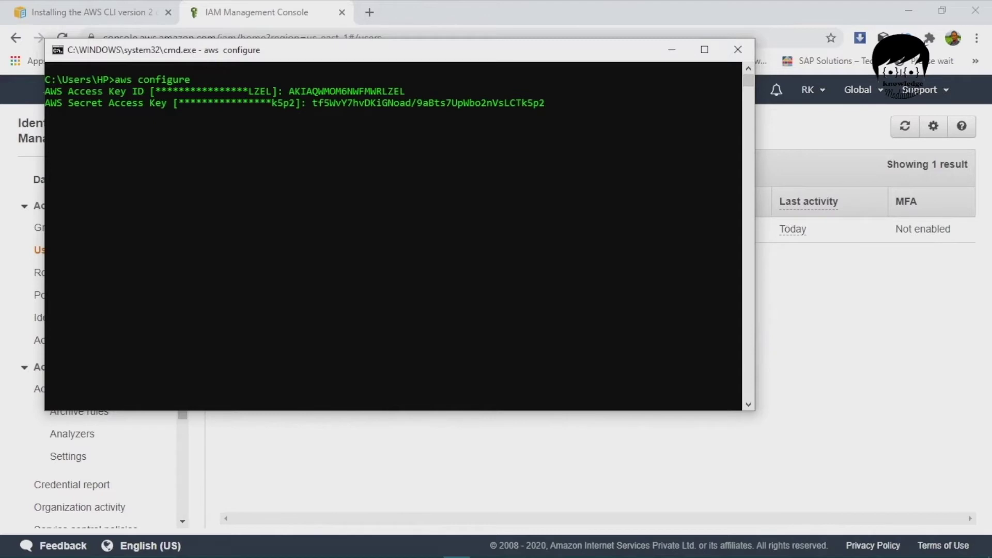
pyautogui.press('Return')
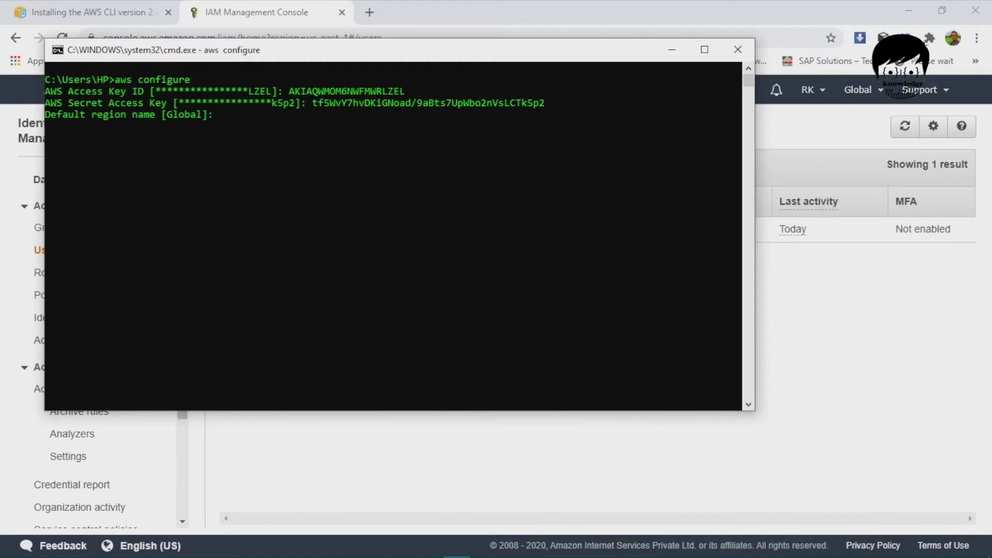
pyautogui.write('us-east-2')
pyautogui.press('Return')
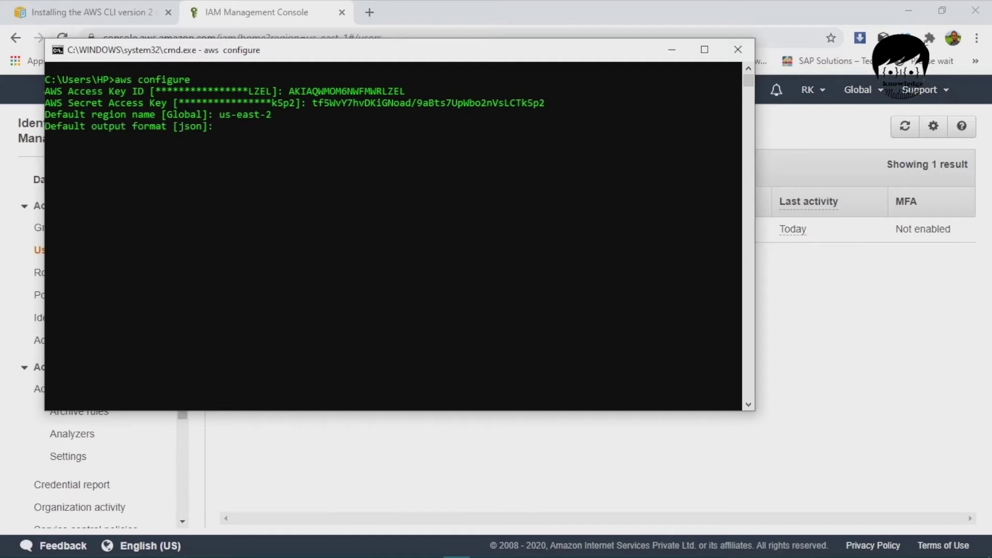
pyautogui.write('json')
pyautogui.press('Return')
pyautogui.write('aws i')
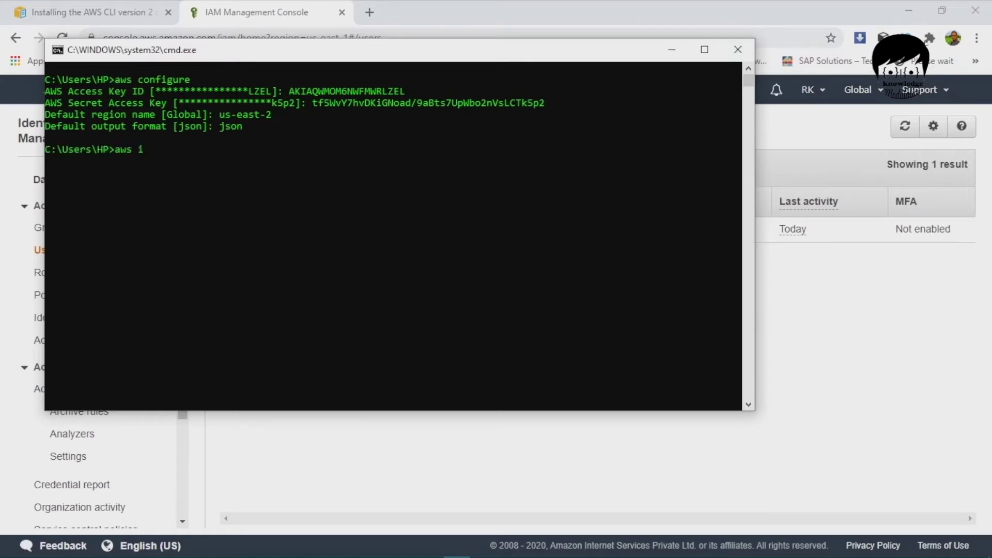
pyautogui.write('am list-usres --output table')
# Fix the misspelled list-usres and rerun aws iam list-users --output table.
pyautogui.press('Return')
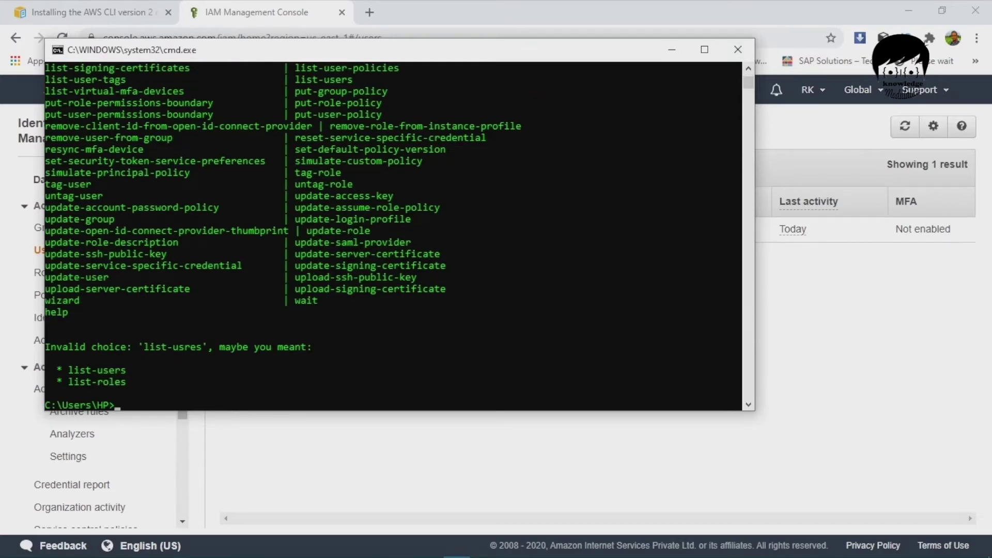
pyautogui.press('Up')
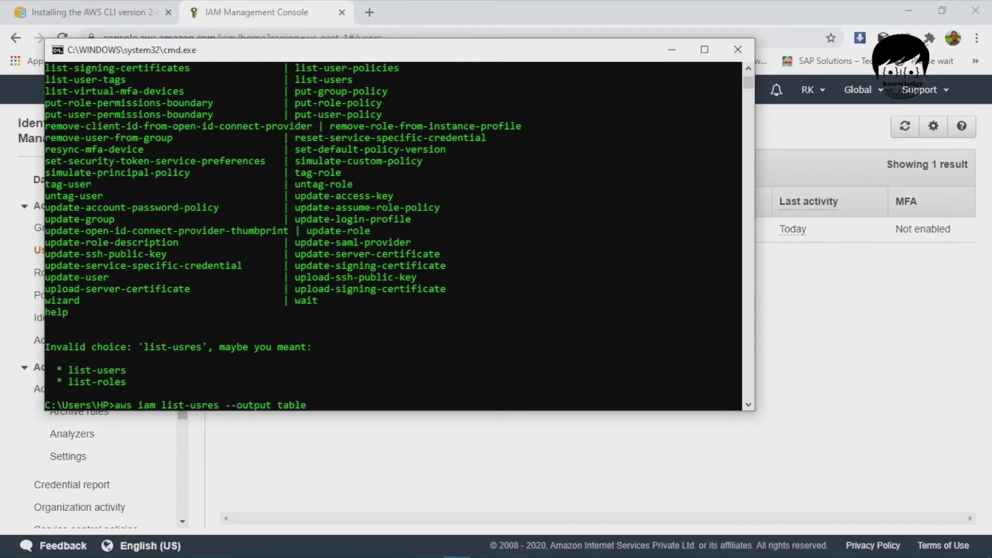
pyautogui.press('BackSpace')
pyautogui.press('BackSpace')
pyautogui.write('er')
pyautogui.press('Return')
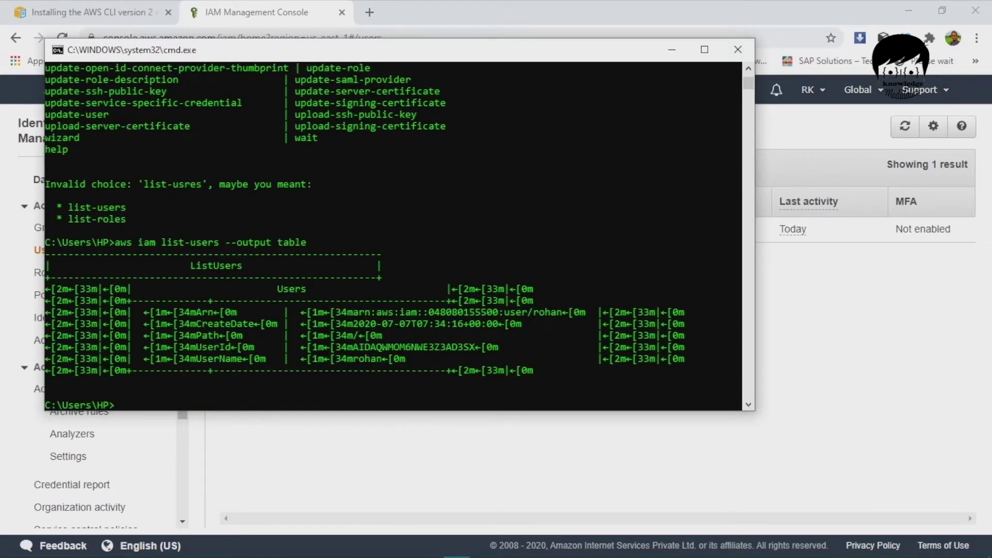
pyautogui.write('done')
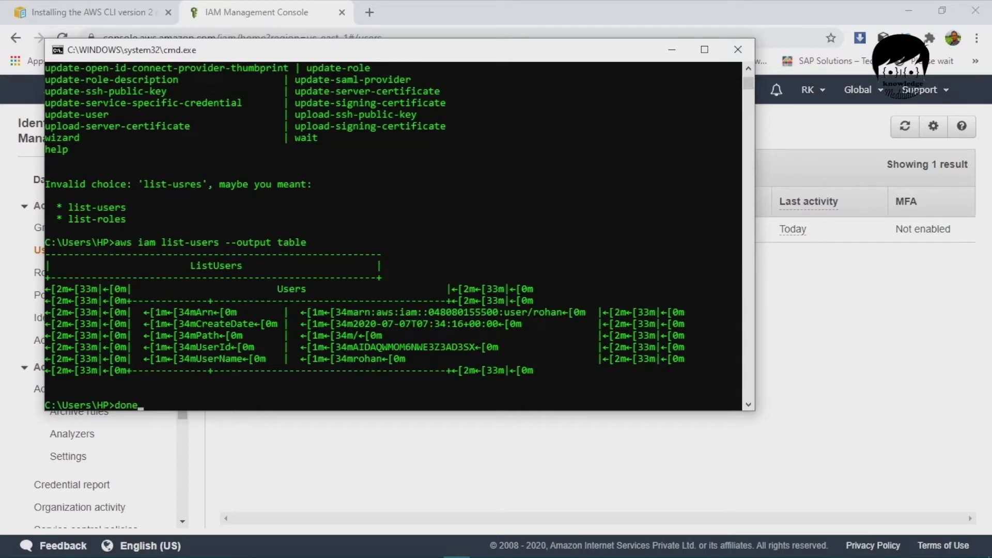
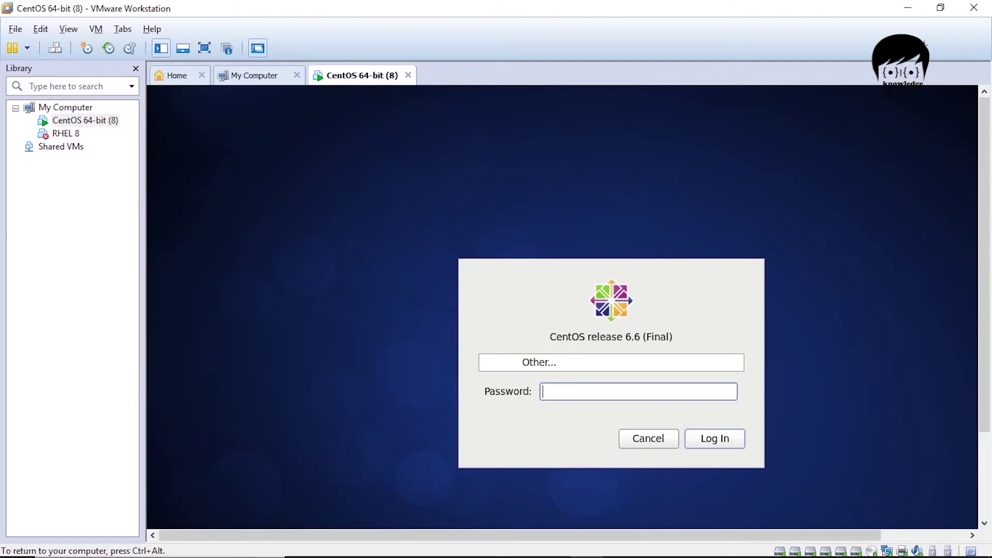
# Log in as root with the password, open a terminal and change into /home.
pyautogui.write('••••••')
pyautogui.press('Return')
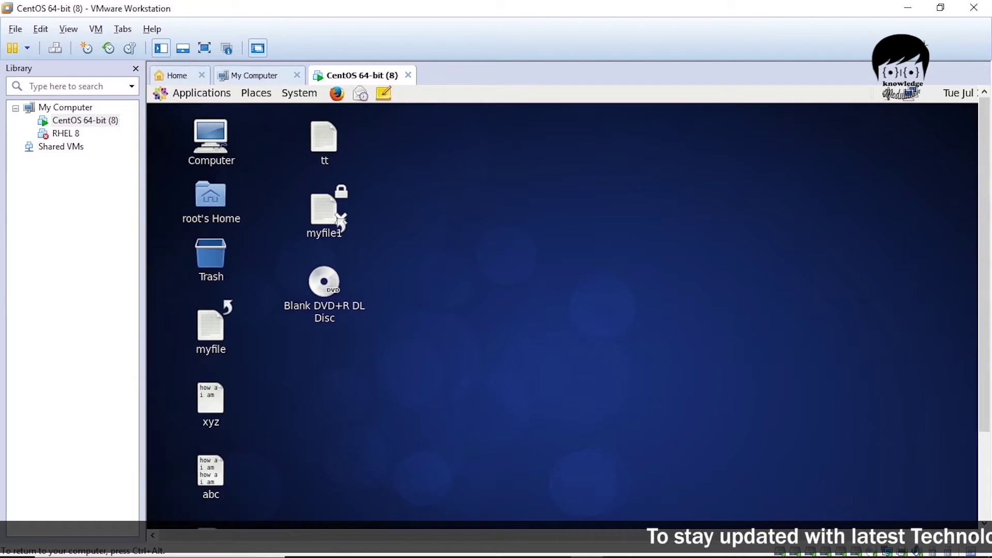
pyautogui.hotkey('ctrl', 'alt', 't')
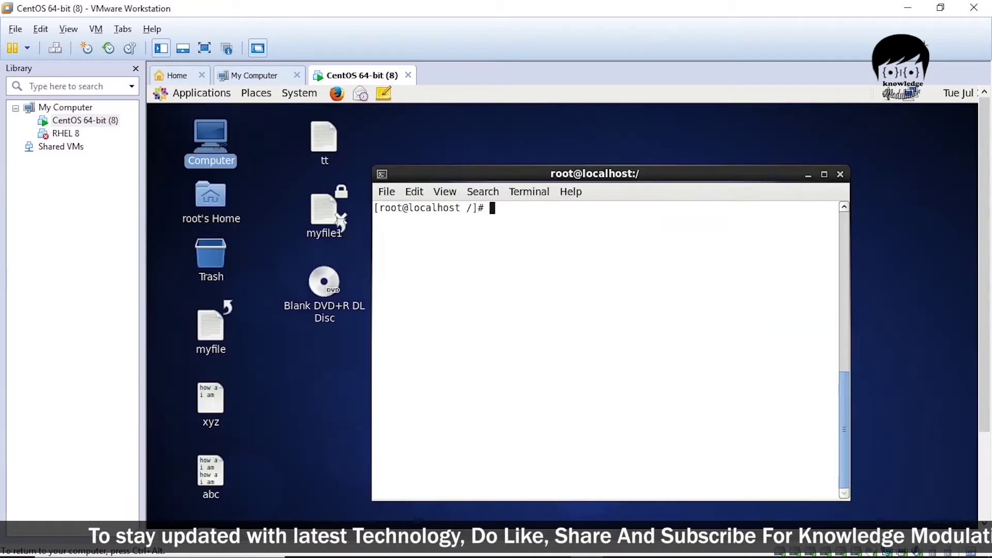
pyautogui.write('cd /ho')
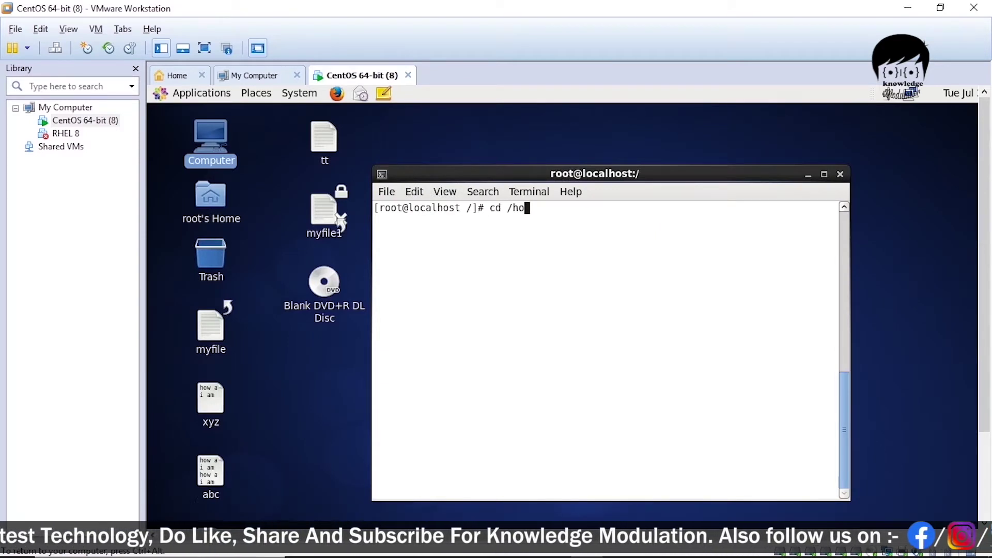
pyautogui.write('me')
pyautogui.press('Return')
pyautogui.write('ls')
pyautogui.press('Return')
# Create an empty Demo.txt in /home and list the folder to confirm it exists.
pyautogui.write('mkdir')
pyautogui.press('BackSpace')
pyautogui.press('BackSpace')
pyautogui.press('BackSpace')
pyautogui.press('BackSpace')
pyautogui.press('BackSpace')
pyautogui.write('touch Demo')
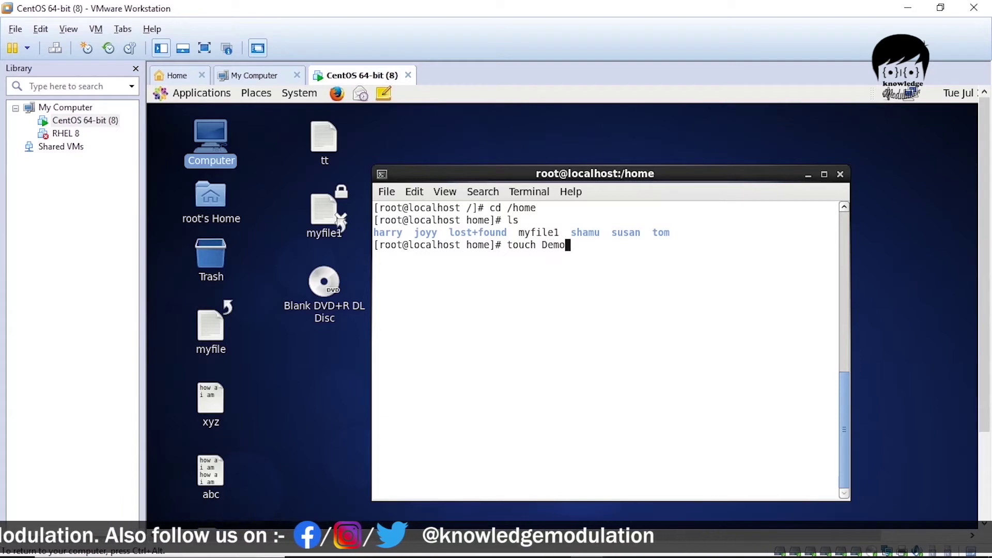
pyautogui.write('.txt')
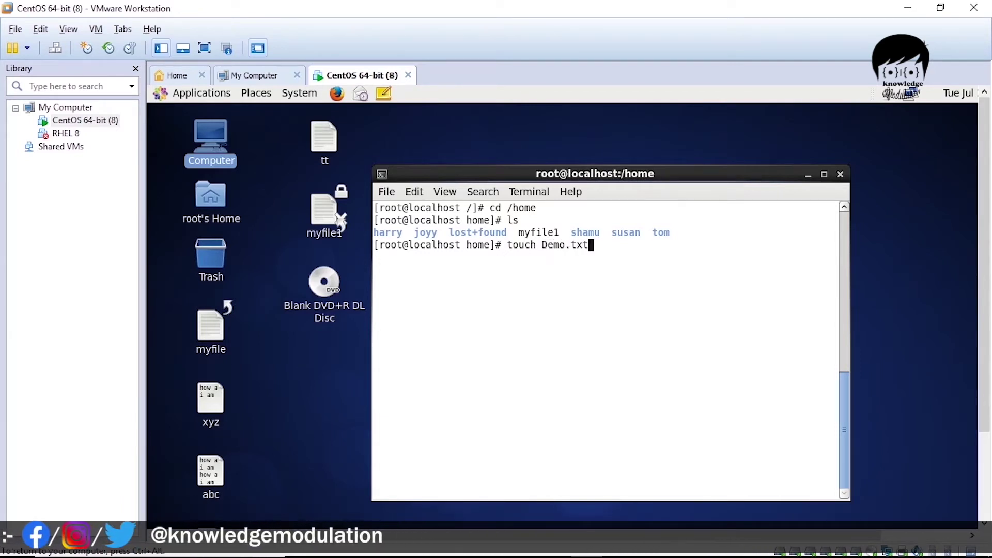
pyautogui.press('Return')
pyautogui.write('ls')
pyautogui.press('Return')
# Write 'This is for demo purpose' into Demo.txt with vi and save it.
pyautogui.write('vi De')
pyautogui.press('Tab')
pyautogui.press('Return')
pyautogui.write('i')
pyautogui.write('This is for ')
pyautogui.write('demo purpose')
pyautogui.press('Escape')
pyautogui.write(':wq!')
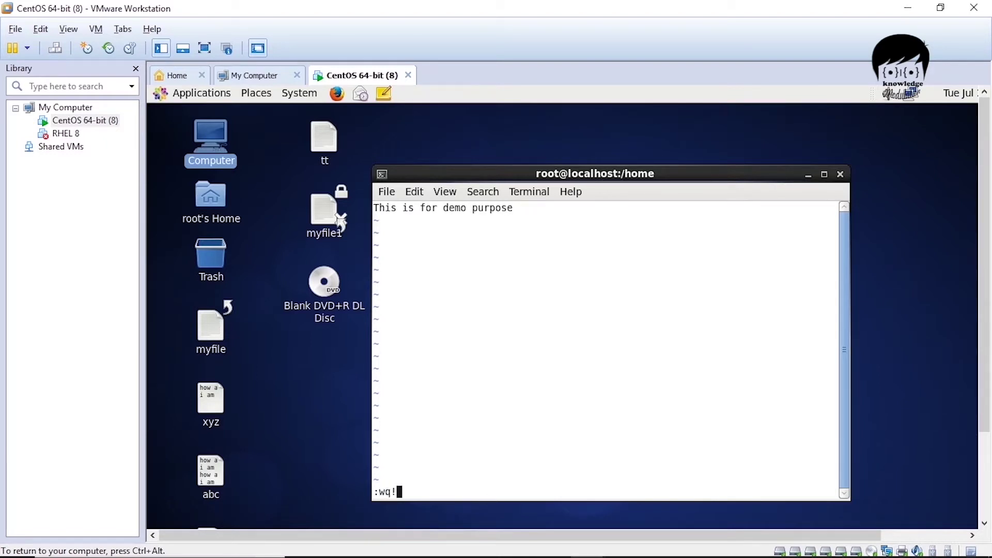
pyautogui.press('Return')
# Print the contents of Demo.txt with cat.
pyautogui.write('cat D')
pyautogui.press('Tab')
pyautogui.press('Return')
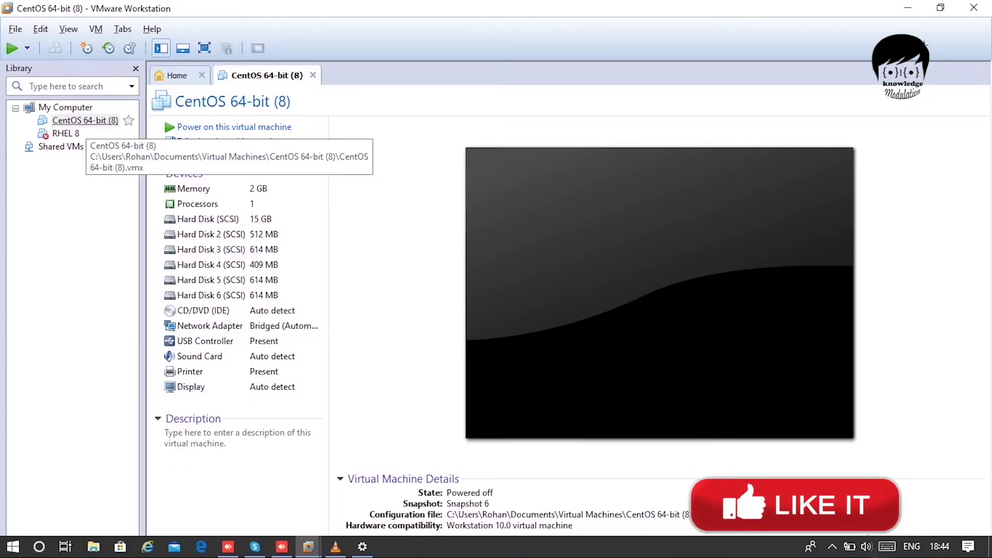
# Select the CentOS 64-bit (8) VM and choose Export to OVF.
pyautogui.click(85, 120)
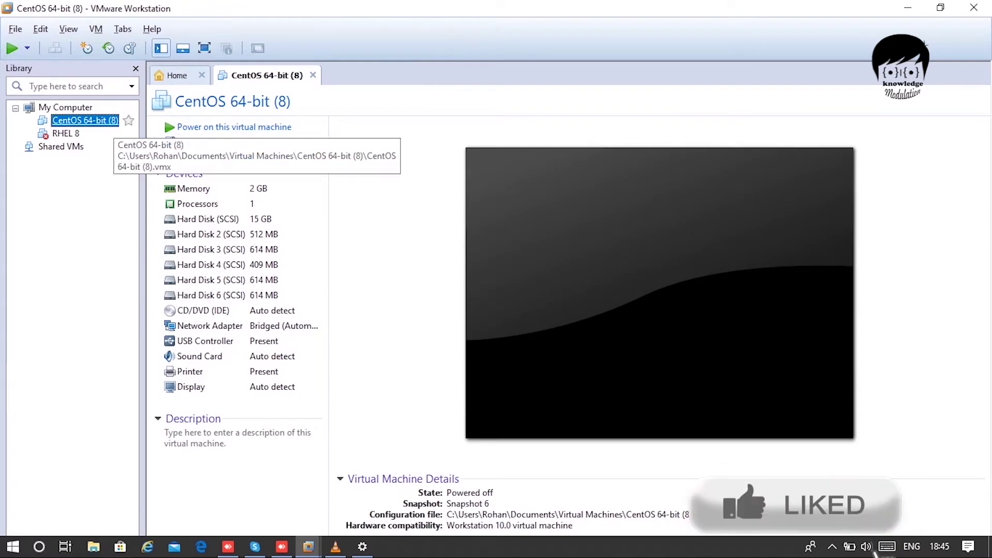
pyautogui.click(15, 29)
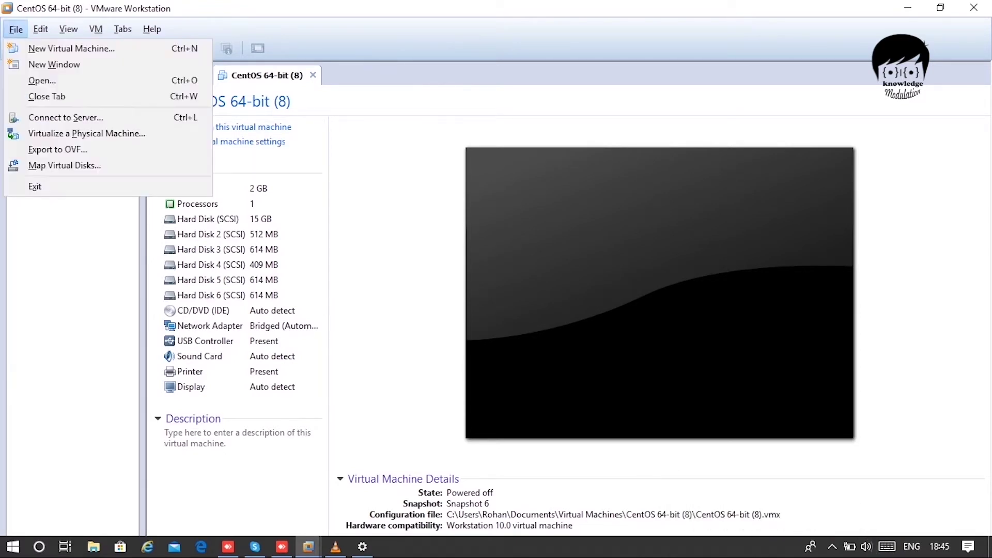
pyautogui.click(58, 149)
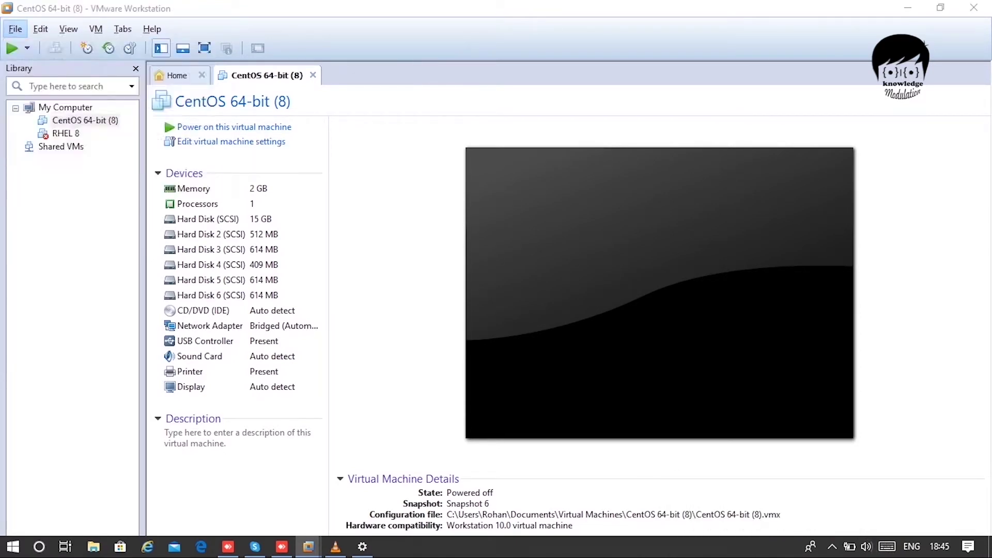
# Save the export as a .ova file, with Save as type set to All files.
pyautogui.press('Tab')
pyautogui.hotkey('alt', 'Down')
pyautogui.press('Down')
pyautogui.press('Return')
pyautogui.hotkey('shift', 'Tab')
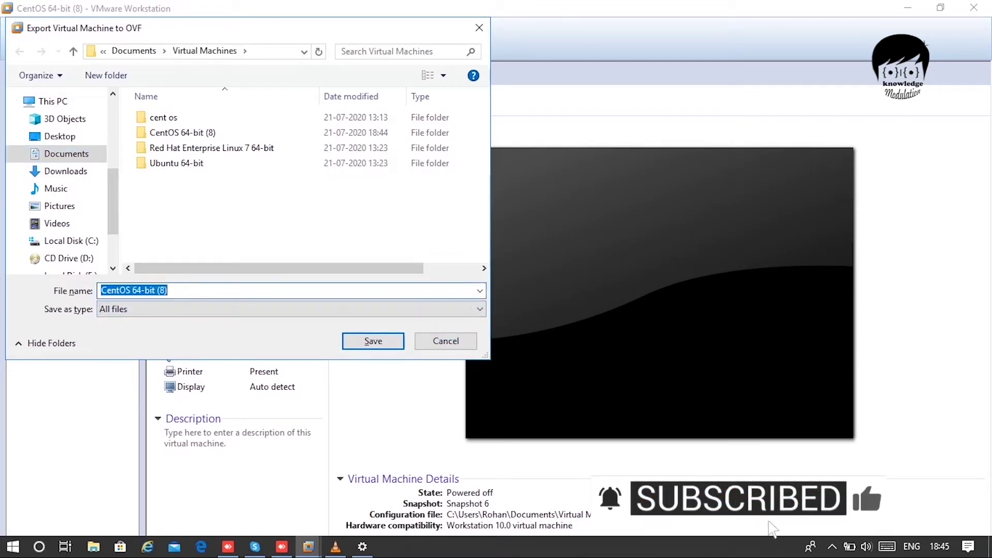
pyautogui.press('End')
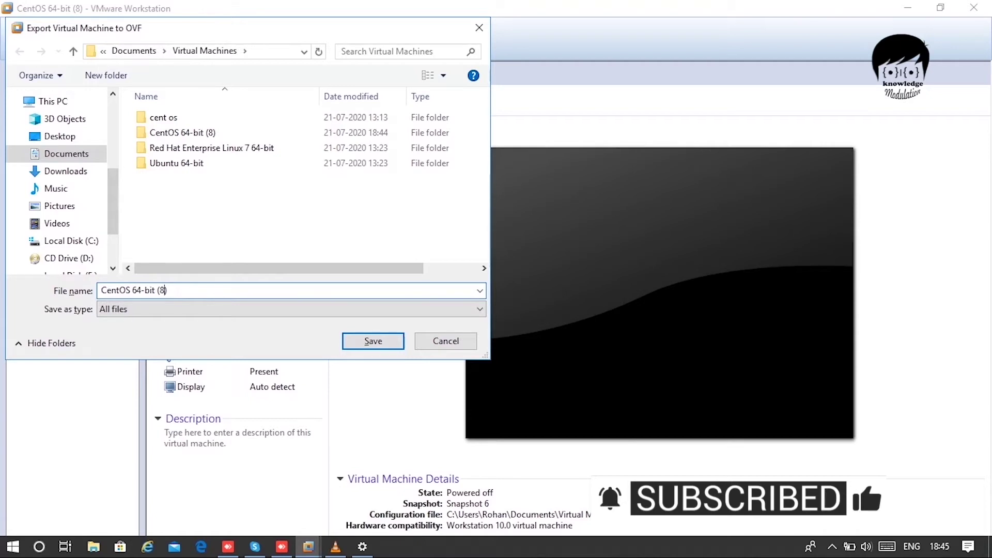
pyautogui.press('Home')
pyautogui.write('"')
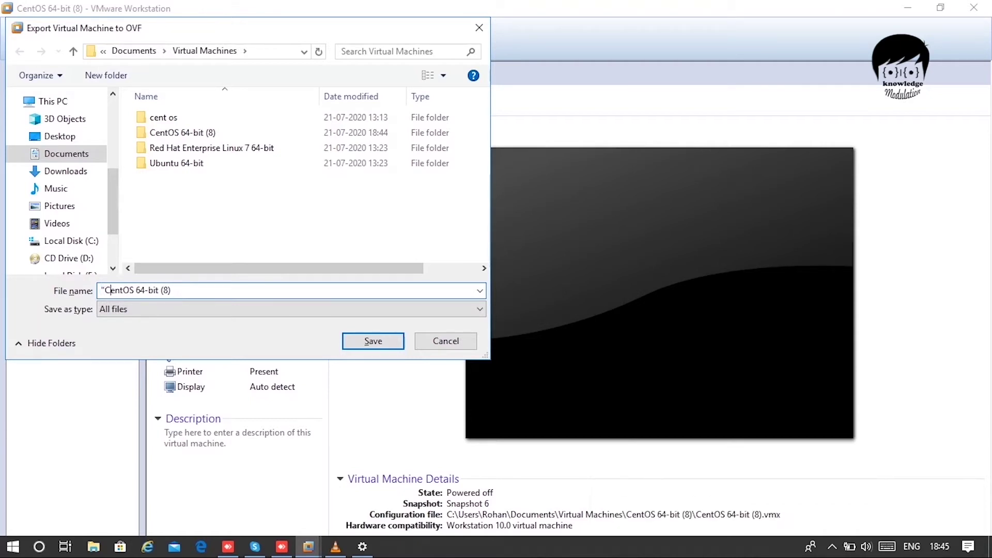
pyautogui.write('.ova"')
pyautogui.press('Return')
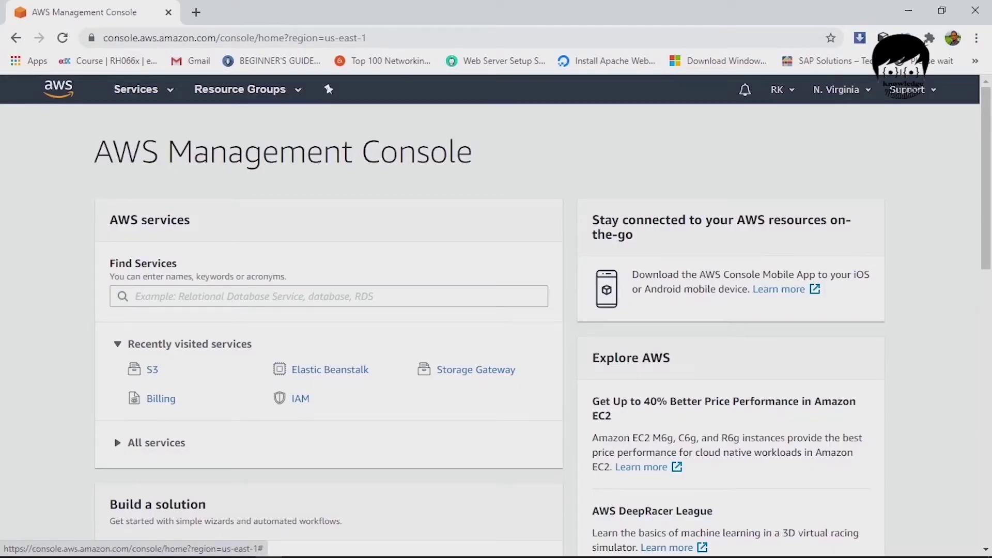
# Go to the S3 console from the Services menu and start creating a bucket.
pyautogui.click(135, 89)
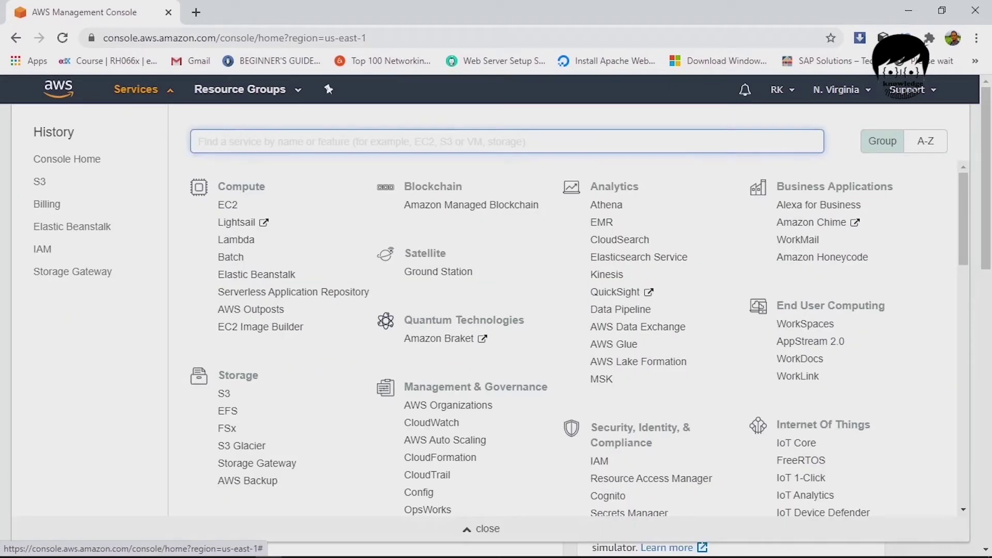
pyautogui.click(40, 181)
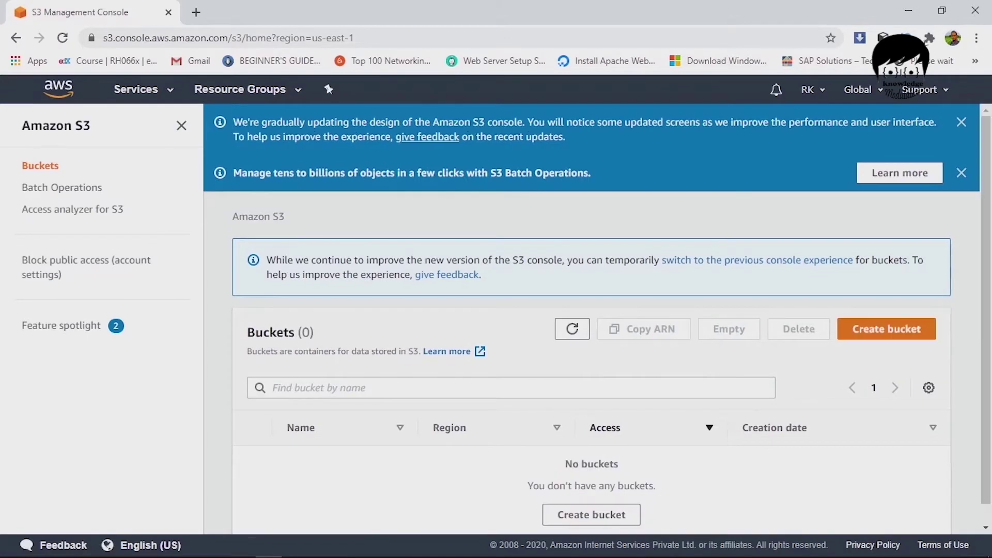
pyautogui.click(592, 514)
# Enter 'Bucketfordemo' as the bucket name and try to create the bucket.
pyautogui.click(207, 351)
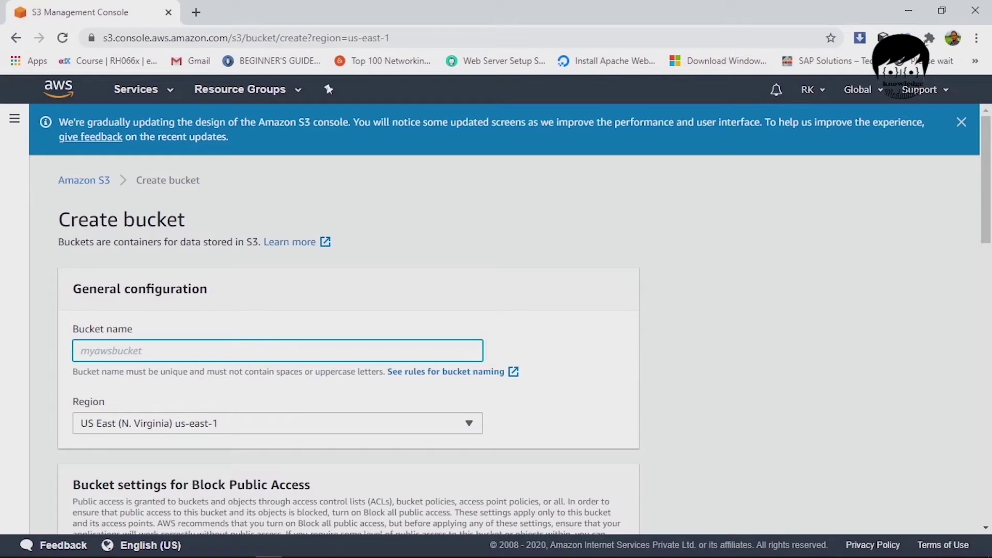
pyautogui.write('Bucketfordemo')
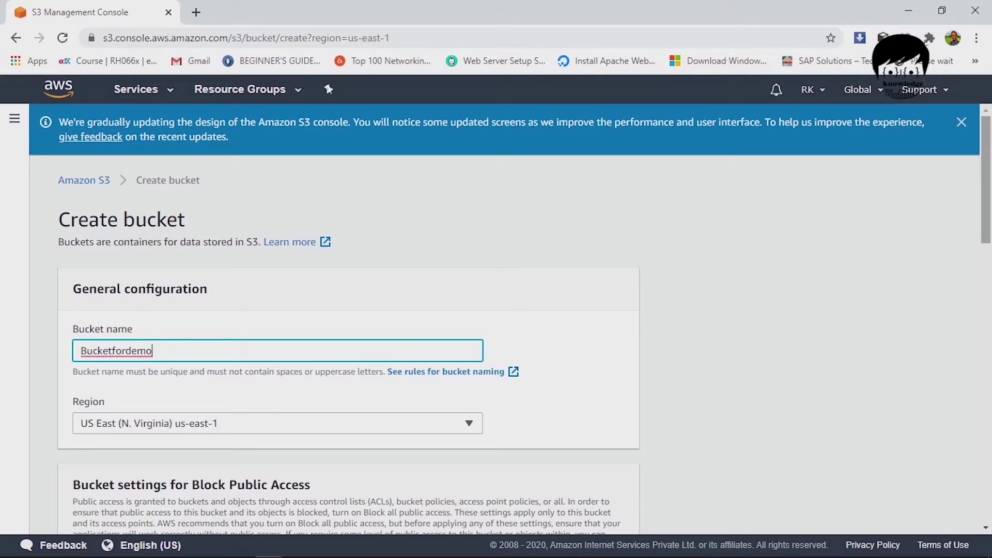
pyautogui.scroll(-3, 509, 321)
pyautogui.scroll(-10, 349, 318)
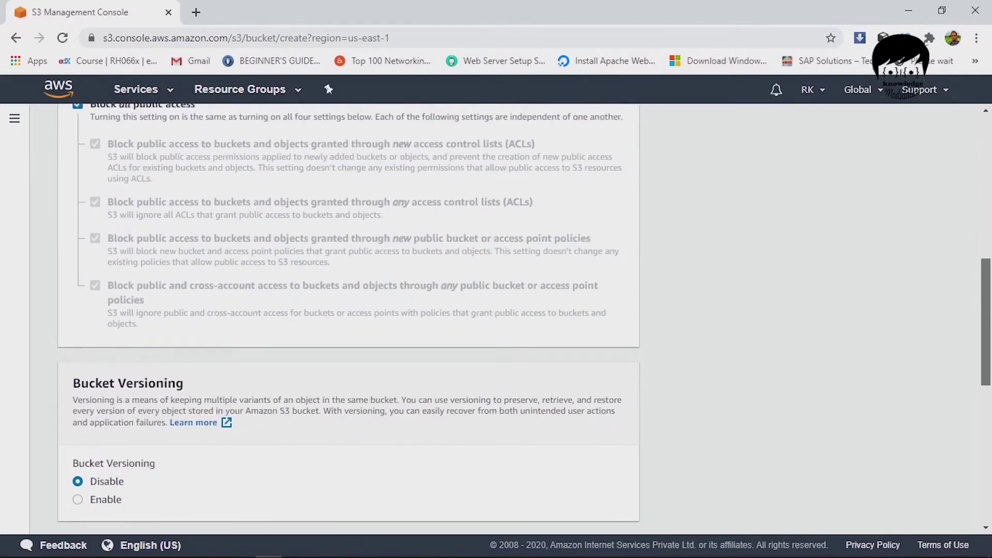
pyautogui.scroll(-7, 349, 318)
pyautogui.click(589, 509)
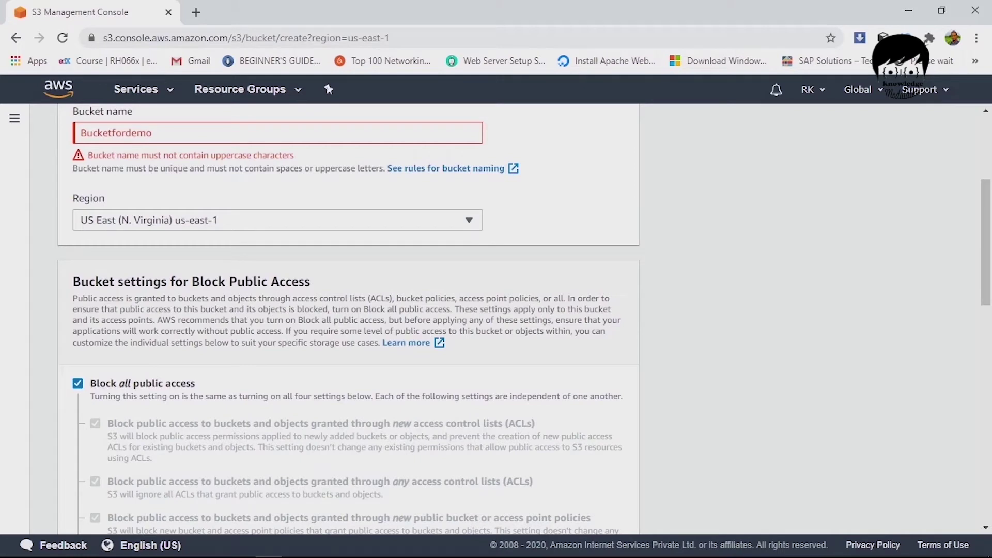
# Change the name to lowercase 'bucketfordemo' and create the bucket.
pyautogui.click(81, 133)
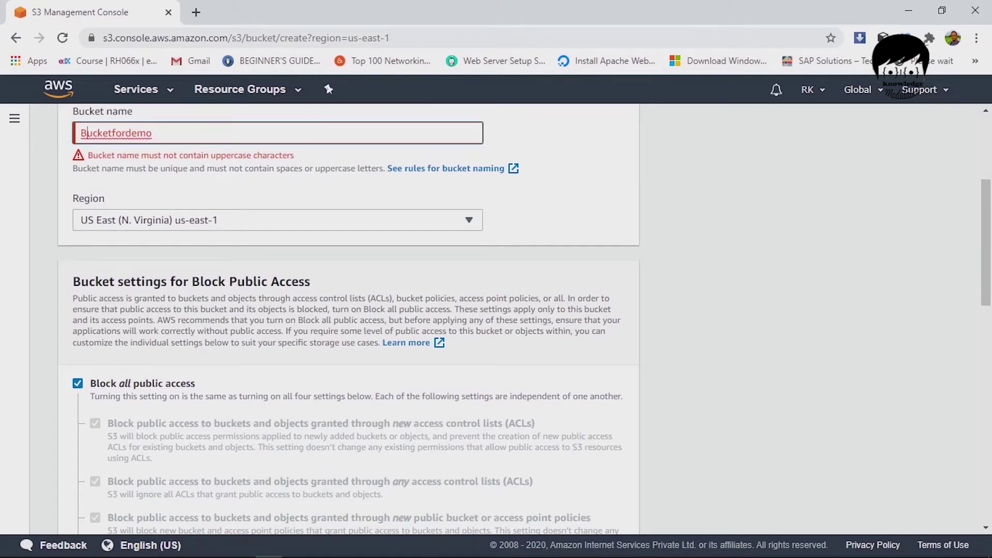
pyautogui.press('BackSpace')
pyautogui.write('b')
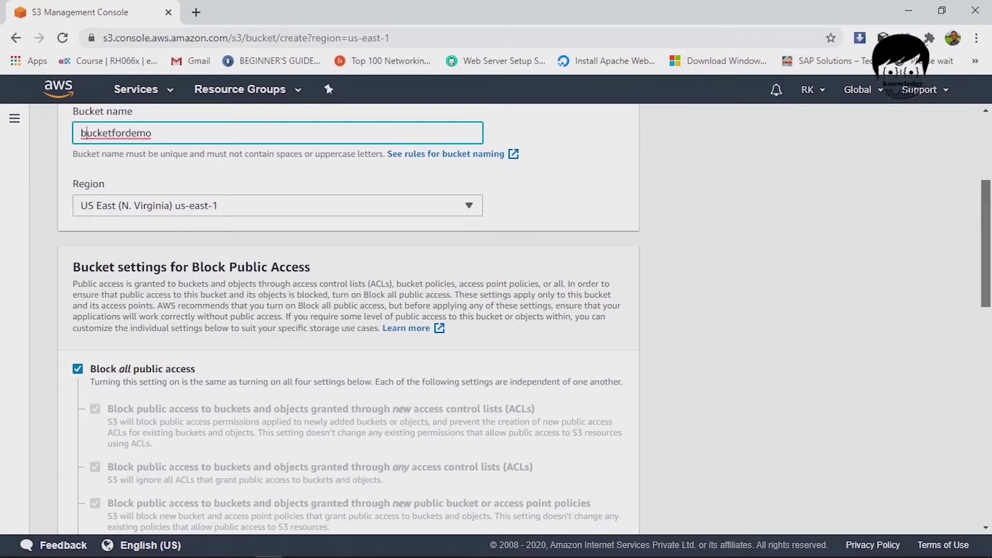
pyautogui.scroll(-14, 349, 310)
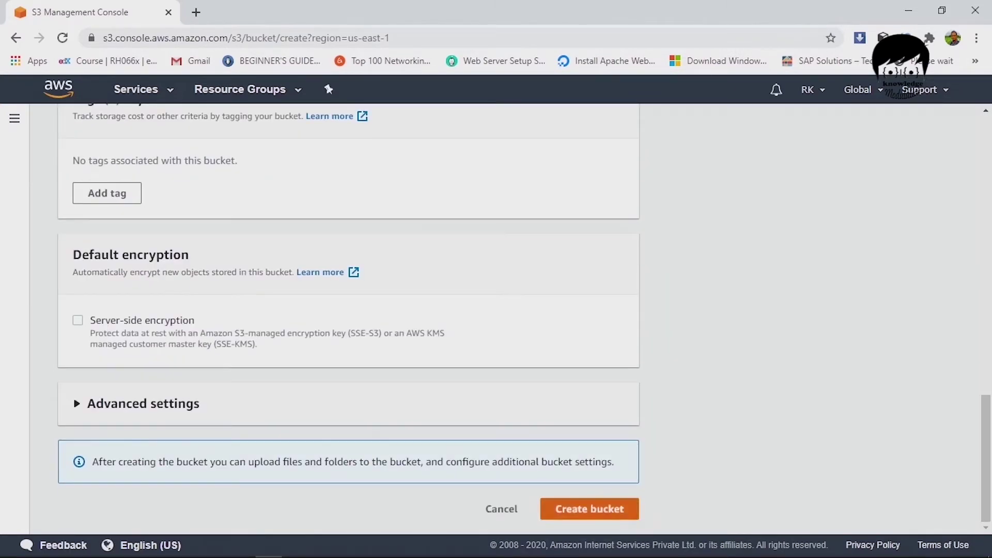
pyautogui.click(589, 509)
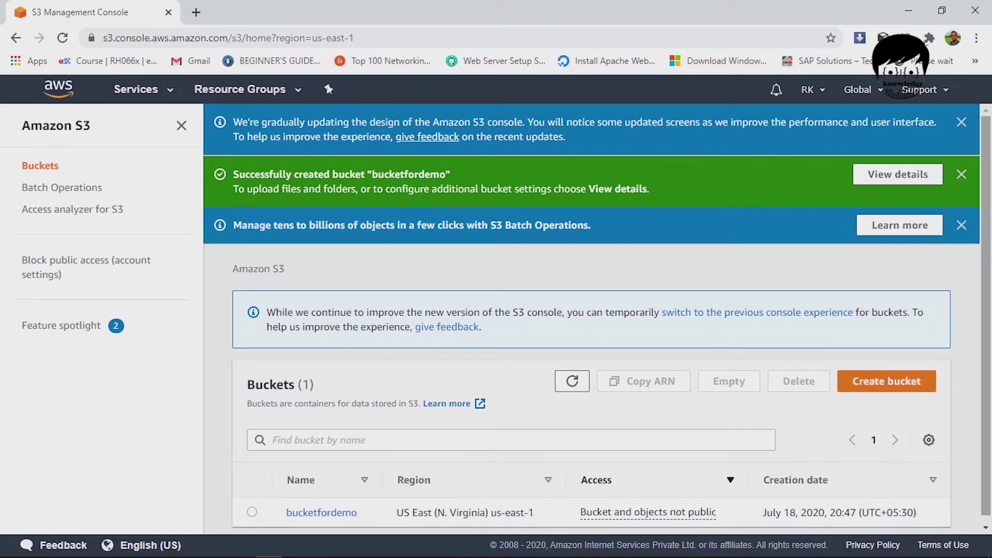
# Open the new bucketfordemo bucket.
pyautogui.scroll(-1, 597, 318)
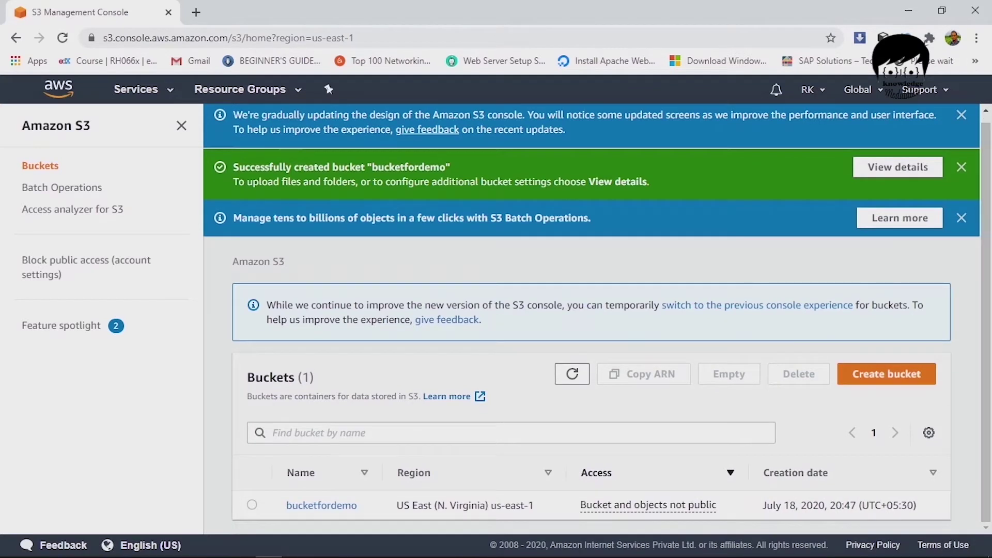
pyautogui.click(252, 505)
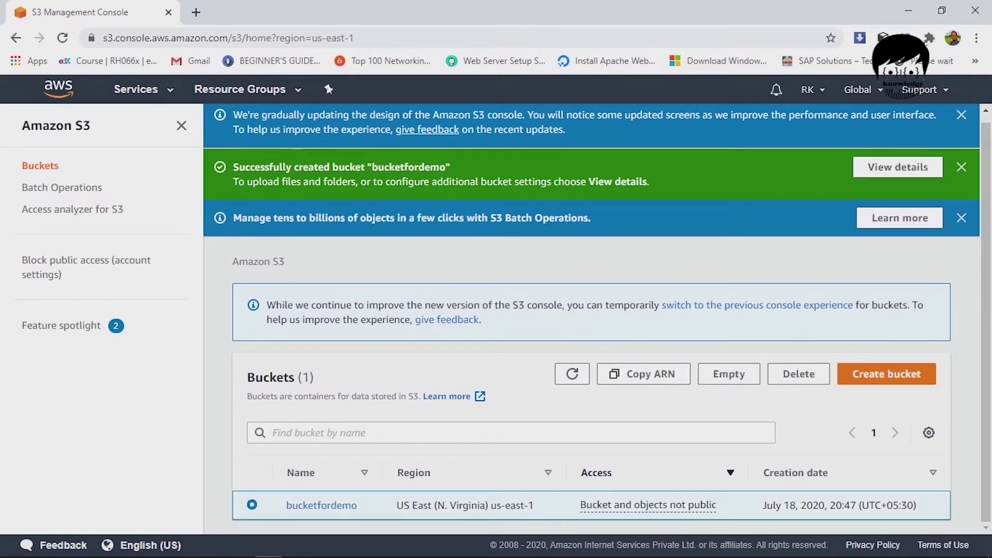
pyautogui.click(321, 505)
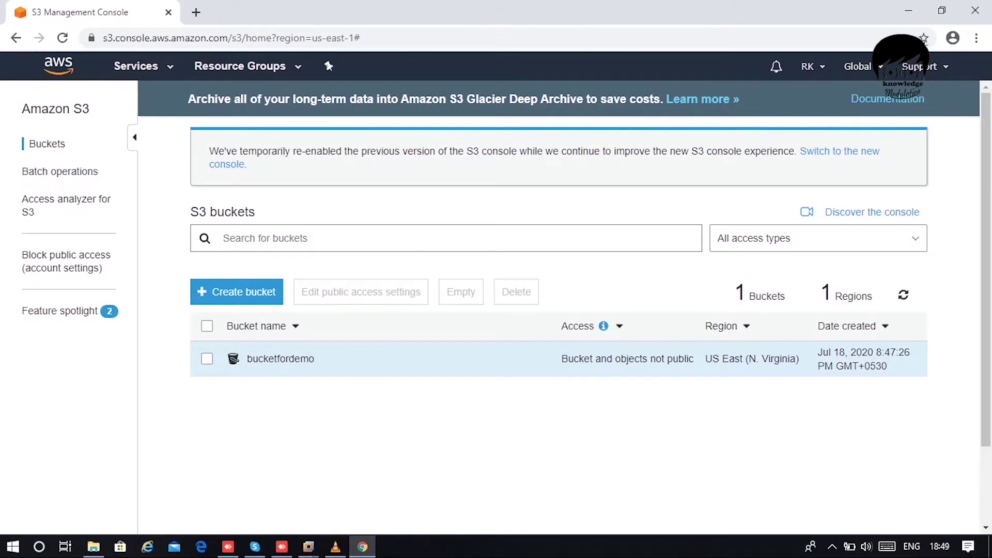
# Add CentOS 64-bit (8).ova from Local Disk (F:) to an upload into bucketfordemo.
pyautogui.click(414, 359)
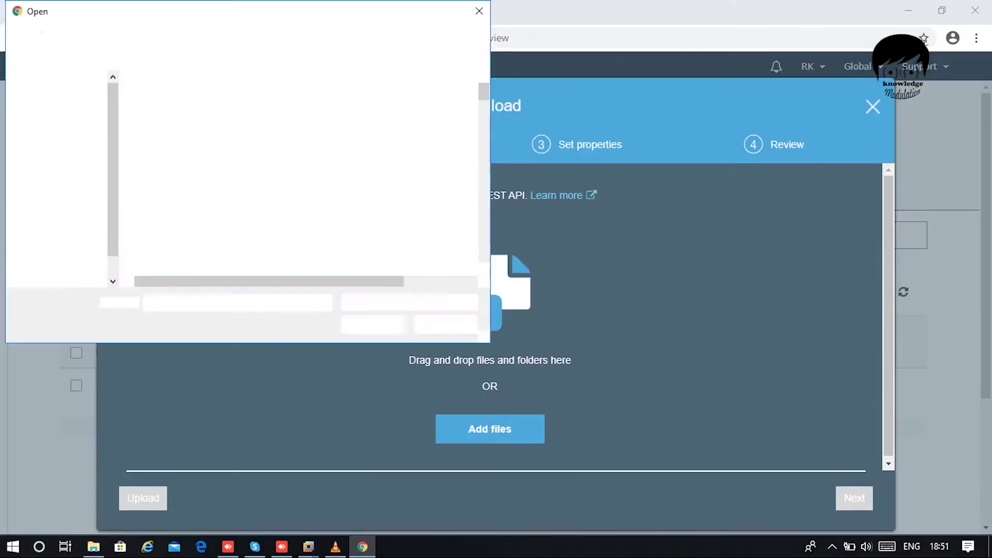
pyautogui.click(70, 276)
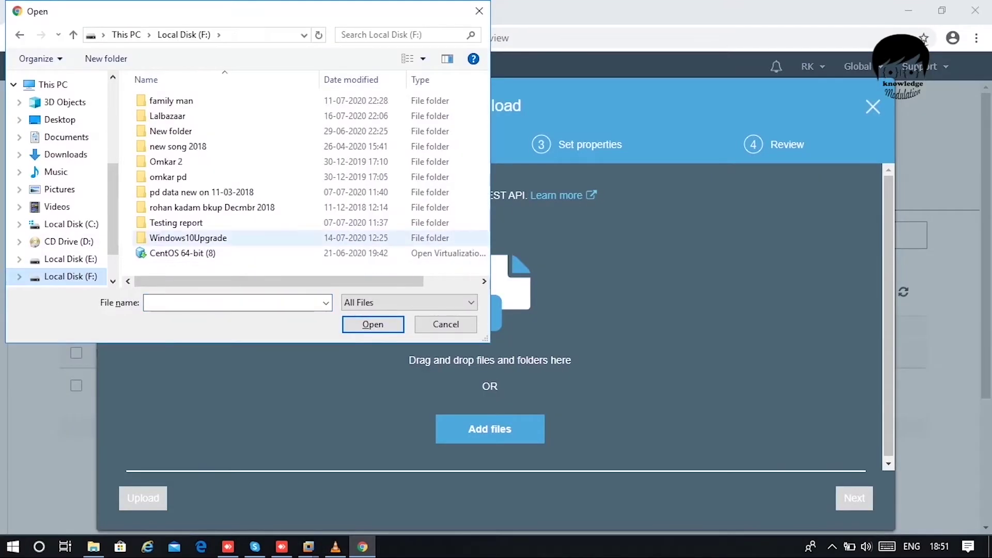
pyautogui.click(182, 253)
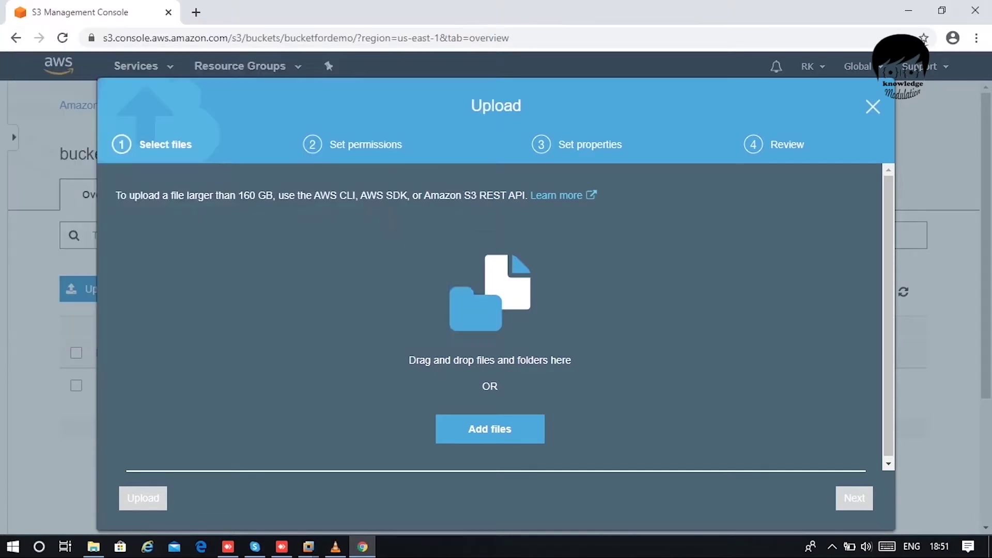
pyautogui.click(372, 324)
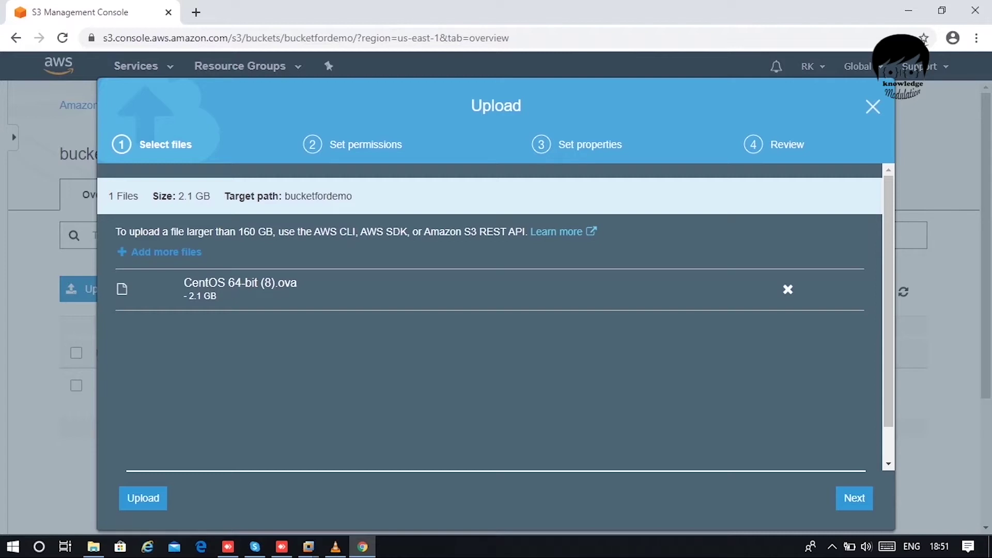
# Keep the default permissions and properties and upload the OVA file.
pyautogui.click(854, 497)
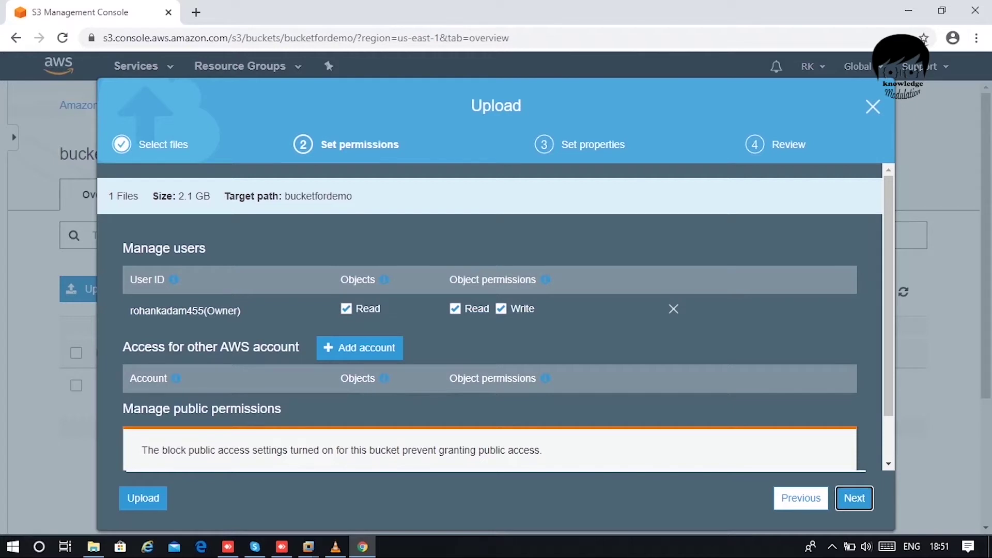
pyautogui.click(854, 497)
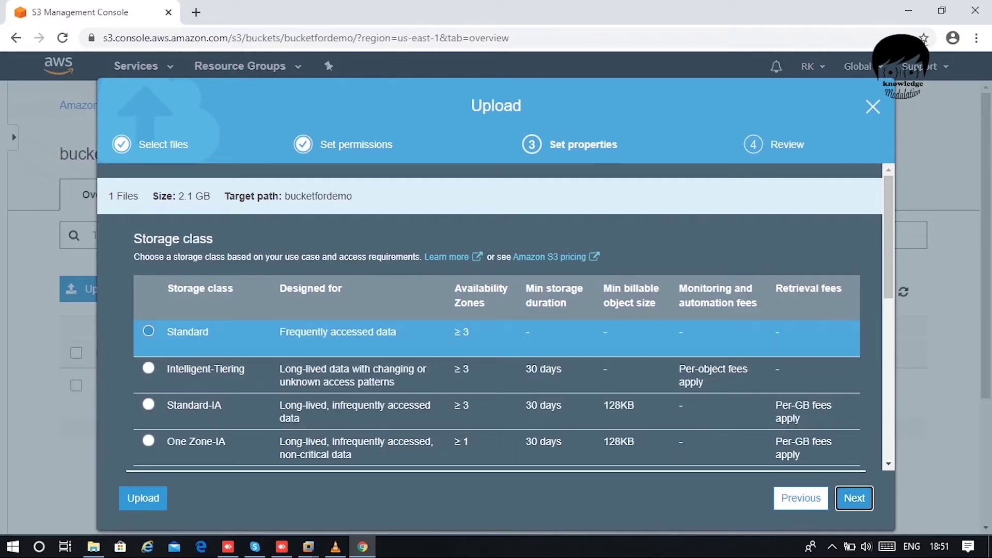
pyautogui.scroll(-9, 496, 315)
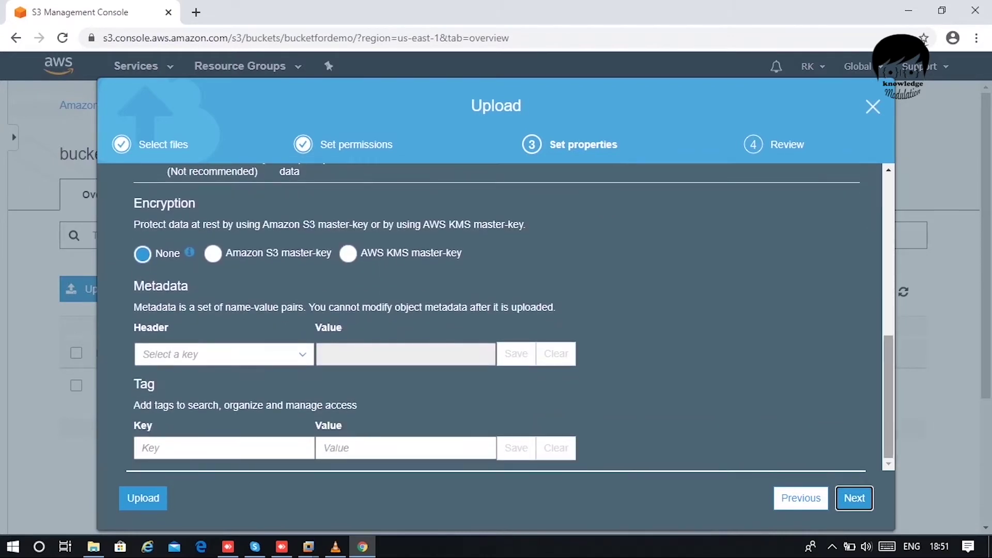
pyautogui.scroll(10, 496, 315)
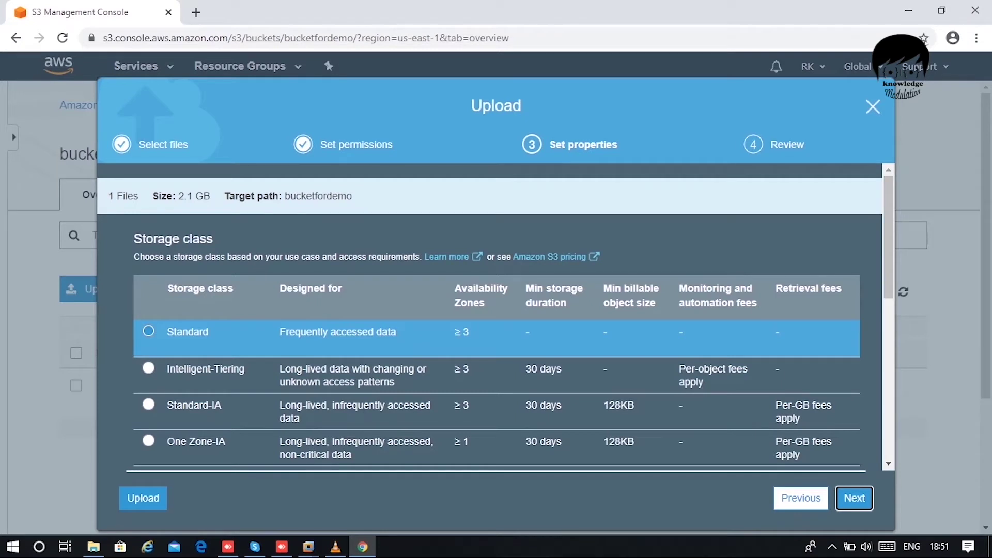
pyautogui.click(854, 498)
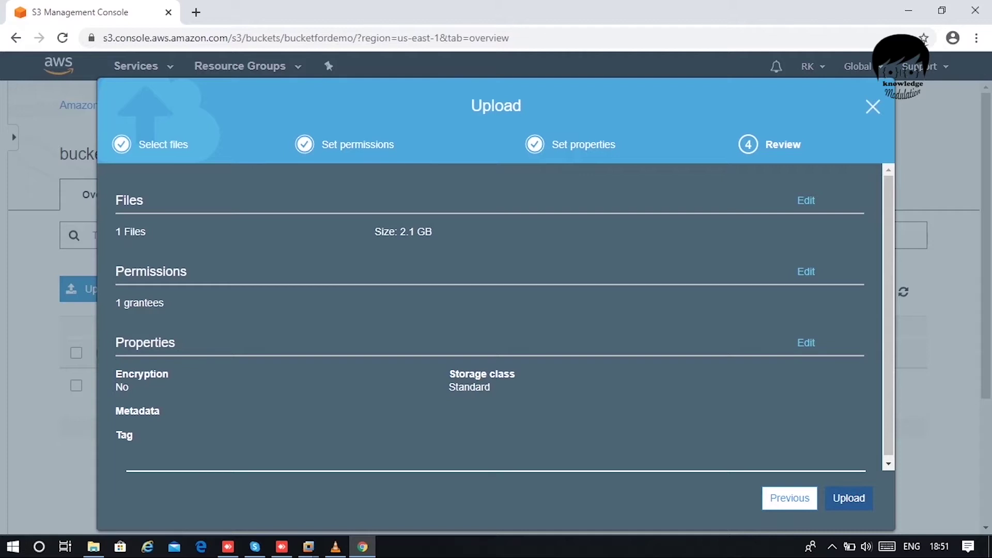
pyautogui.press('Return')
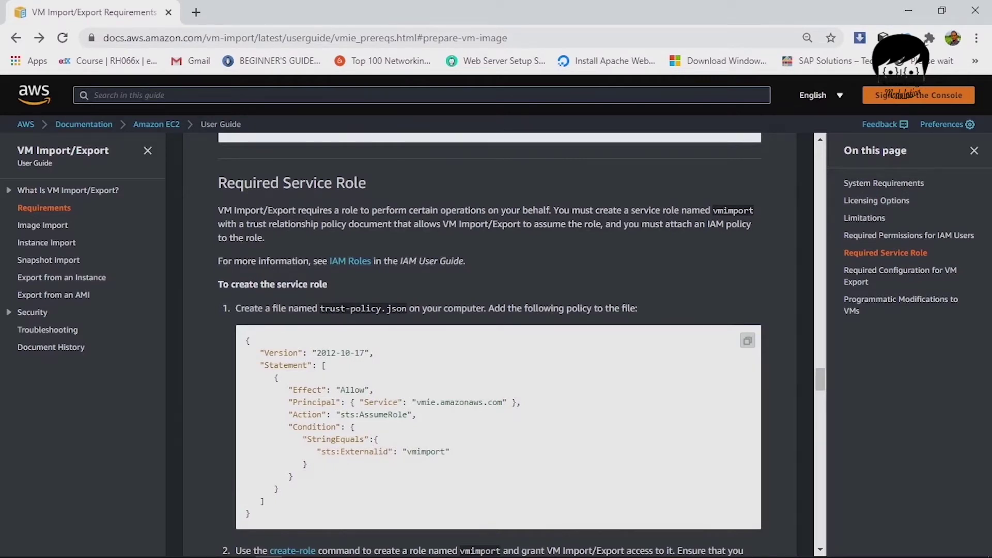
# Copy the trust-policy.json JSON block and switch to the untitled Sublime Text file.
pyautogui.moveTo(319, 309); pyautogui.dragTo(407, 308)
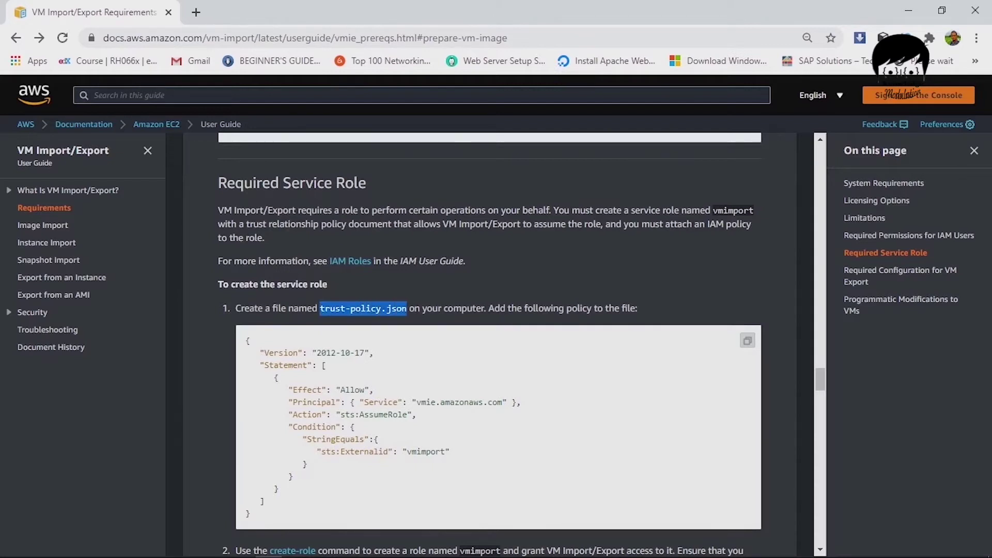
pyautogui.click(747, 341)
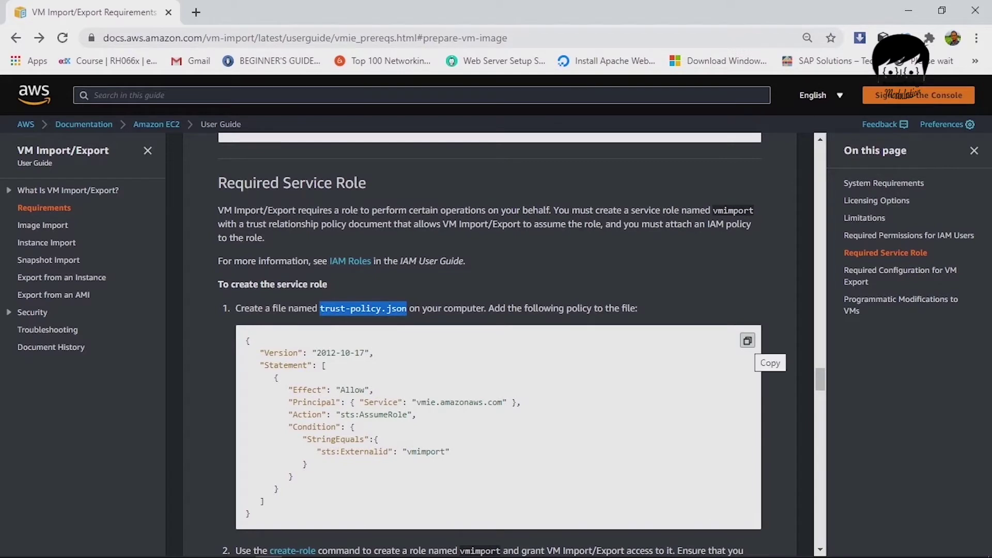
pyautogui.moveTo(251, 514); pyautogui.dragTo(246, 341)
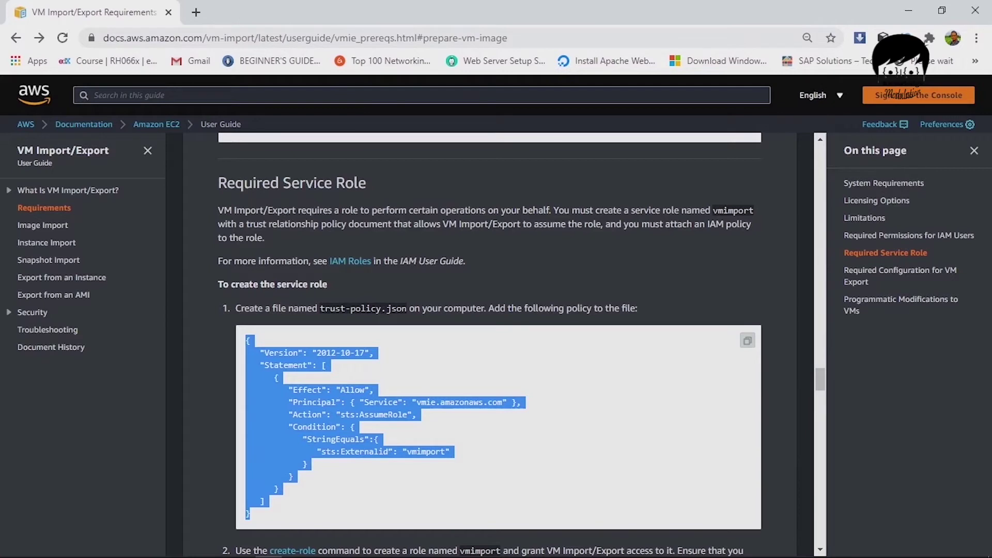
pyautogui.click(747, 340)
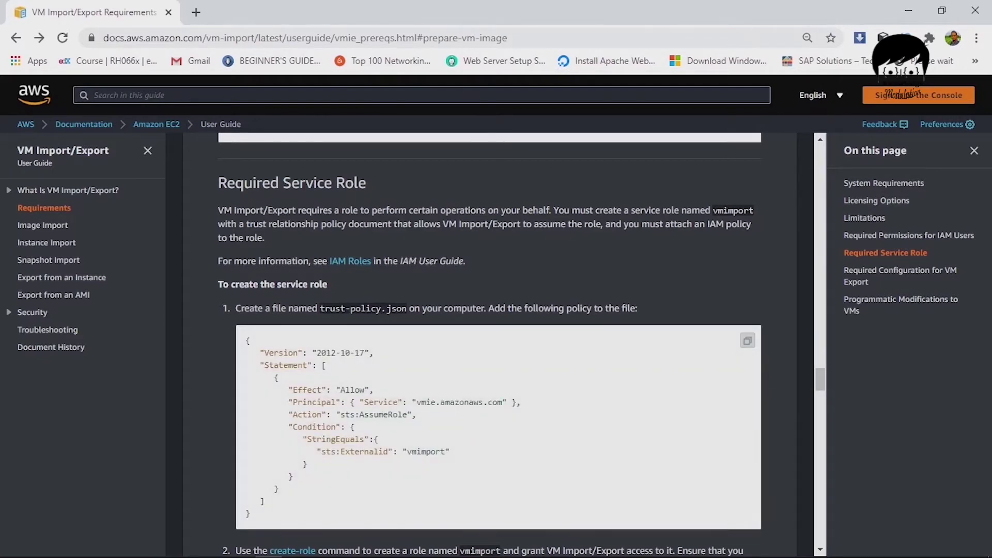
pyautogui.hotkey('alt', 'Tab')
pyautogui.press('Tab')
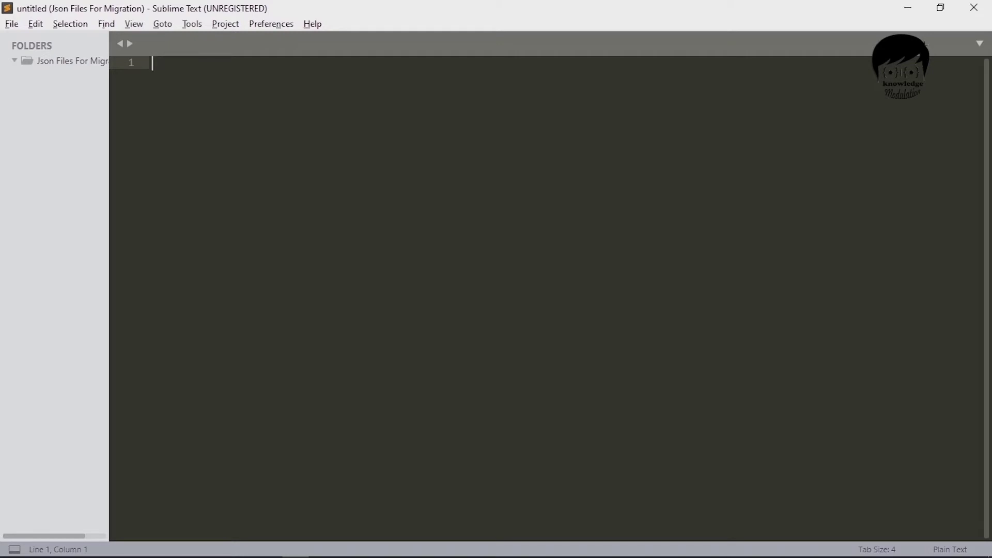
# Paste the copied trust policy JSON into the empty file.
pyautogui.hotkey('ctrl', 'v')
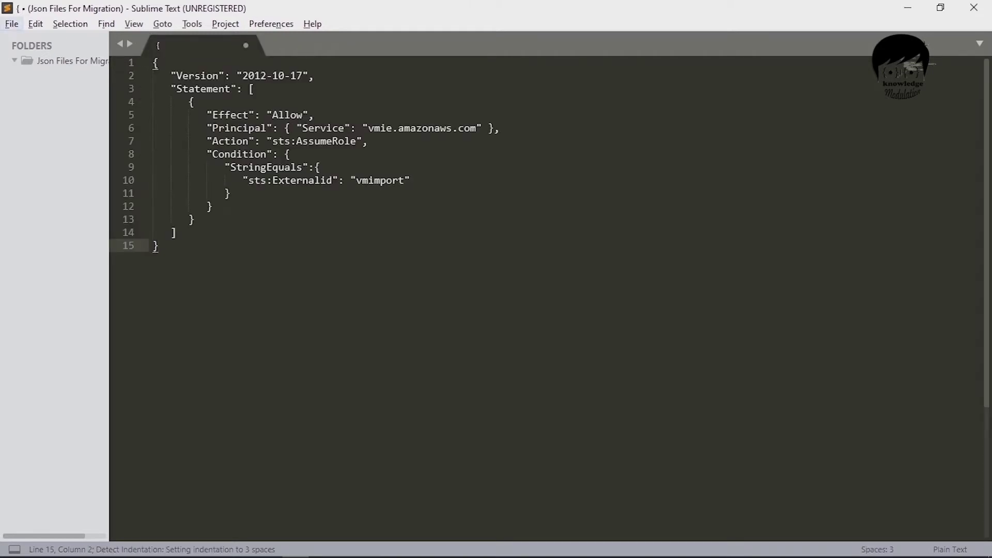
pyautogui.click(11, 24)
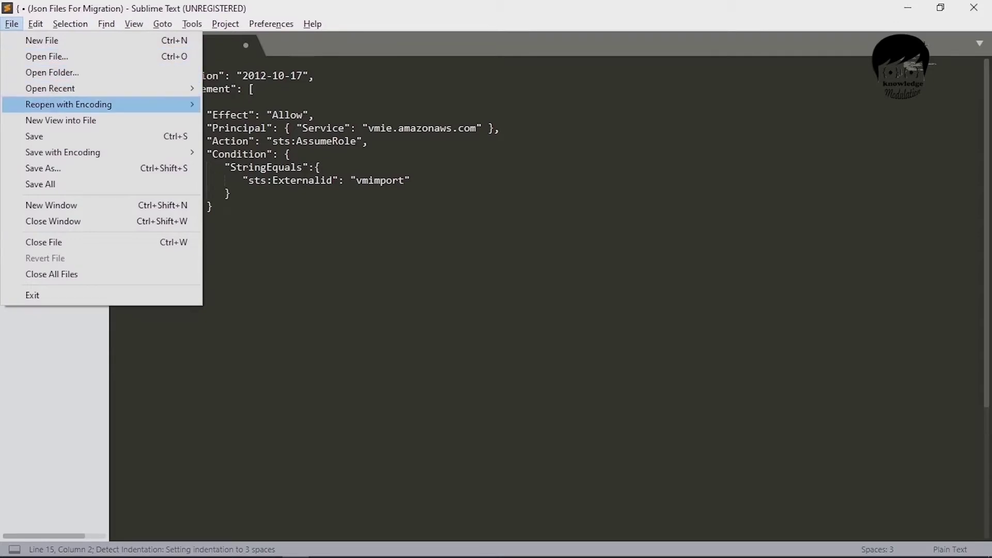
pyautogui.click(43, 168)
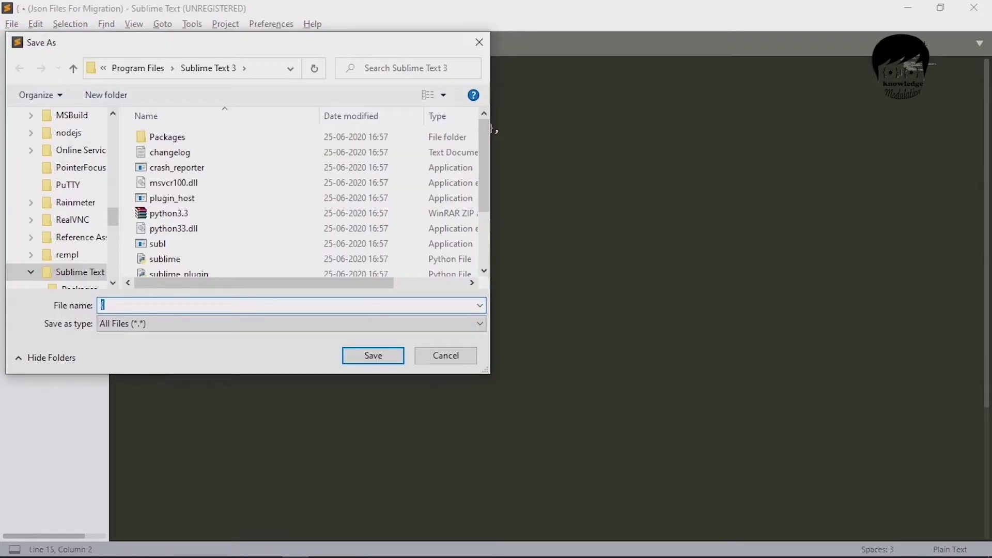
# Copy the file name 'trust-policy.json' from the documentation page.
pyautogui.hotkey('alt', 'Tab')
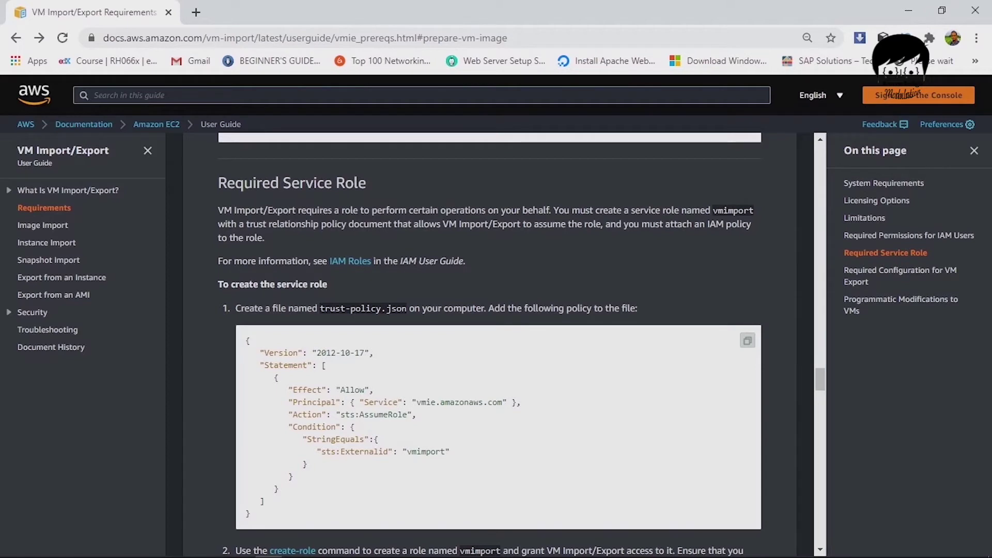
pyautogui.moveTo(407, 308); pyautogui.dragTo(319, 309)
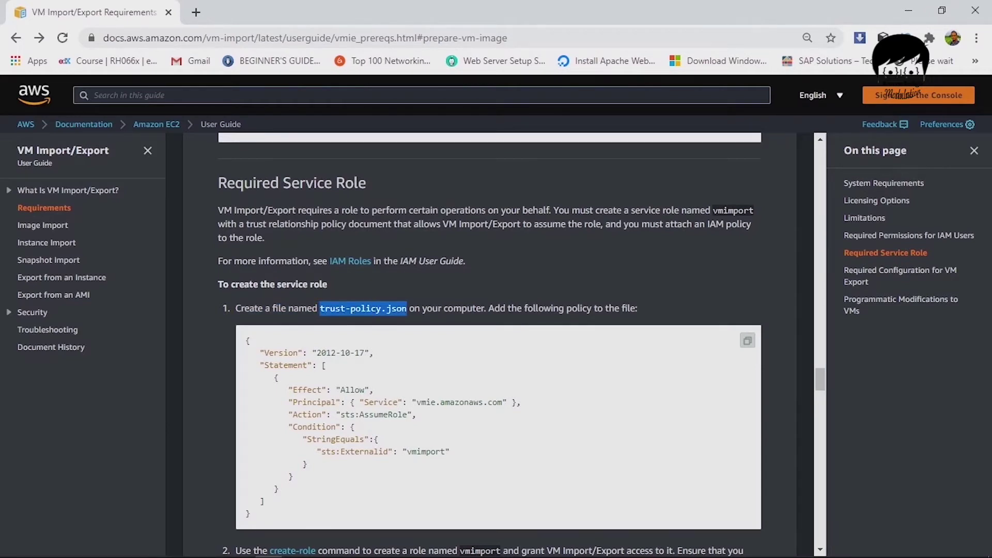
pyautogui.rightClick(321, 309)
pyautogui.click(351, 320)
pyautogui.hotkey('alt', 'Tab')
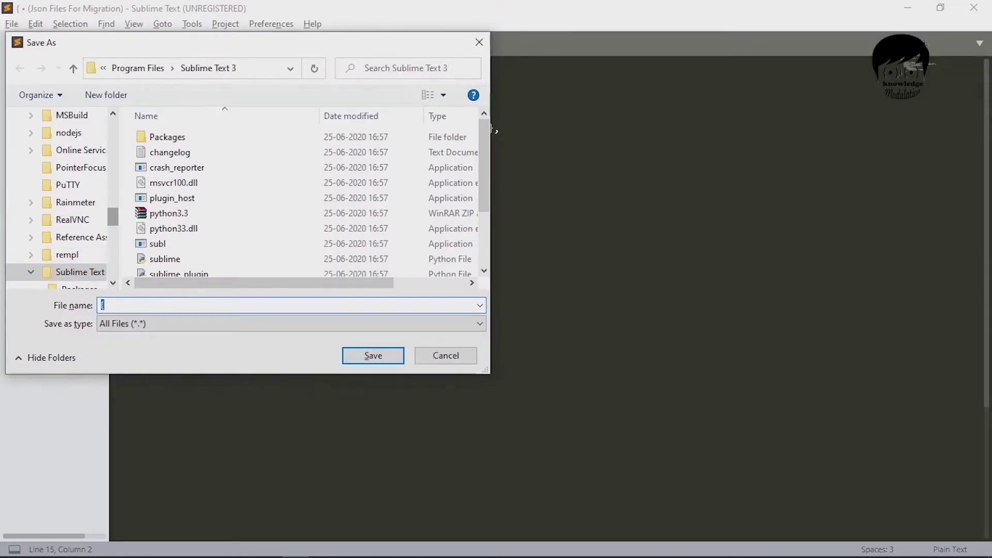
# Save the file as trust-policy.json in Desktop > Json Files For Migration.
pyautogui.scroll(2, 68, 217)
pyautogui.scroll(10, 57, 207)
pyautogui.click(60, 141)
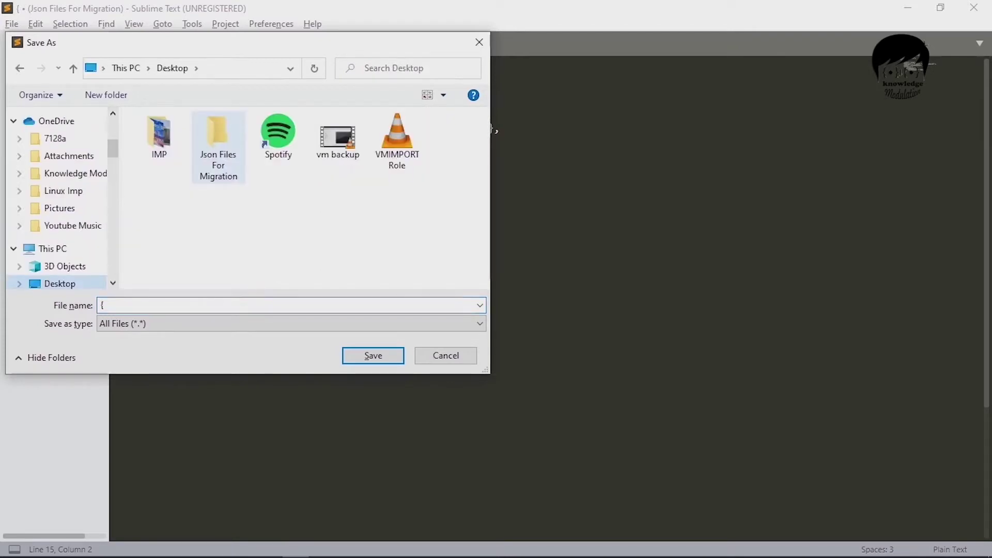
pyautogui.doubleClick(218, 140)
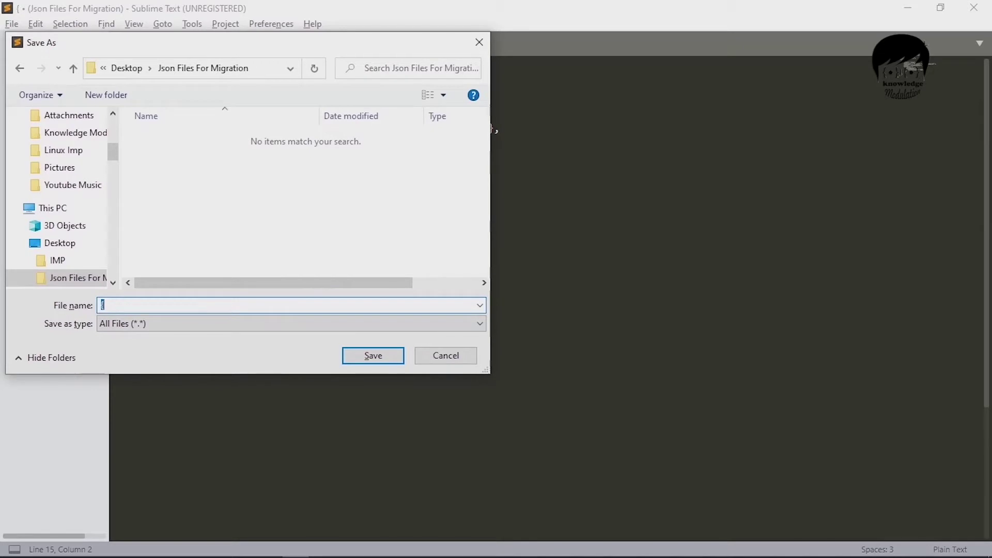
pyautogui.write('"trust-policy.json"')
pyautogui.press('Return')
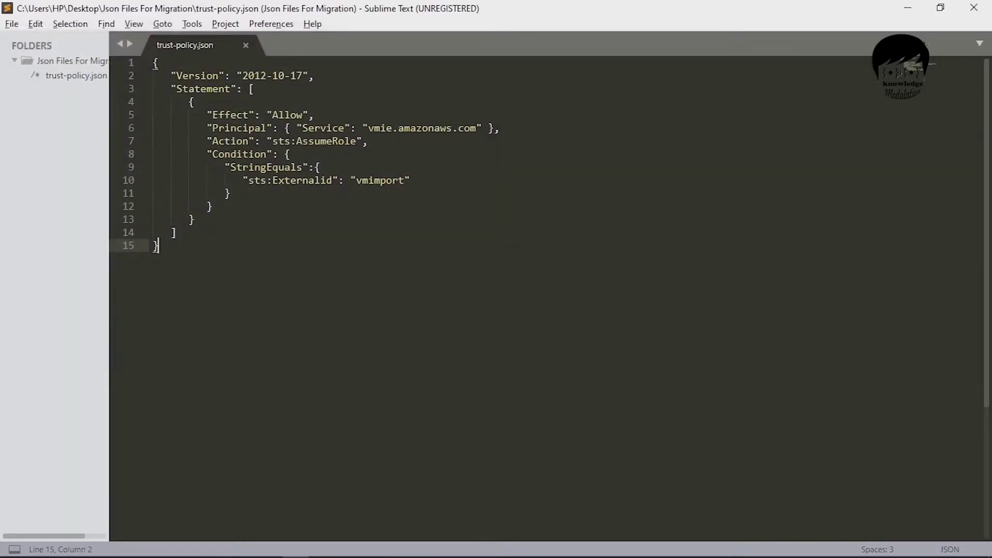
# Copy the full aws iam create-role command for the vmimport role from step 2 of the docs.
pyautogui.hotkey('alt', 'Tab')
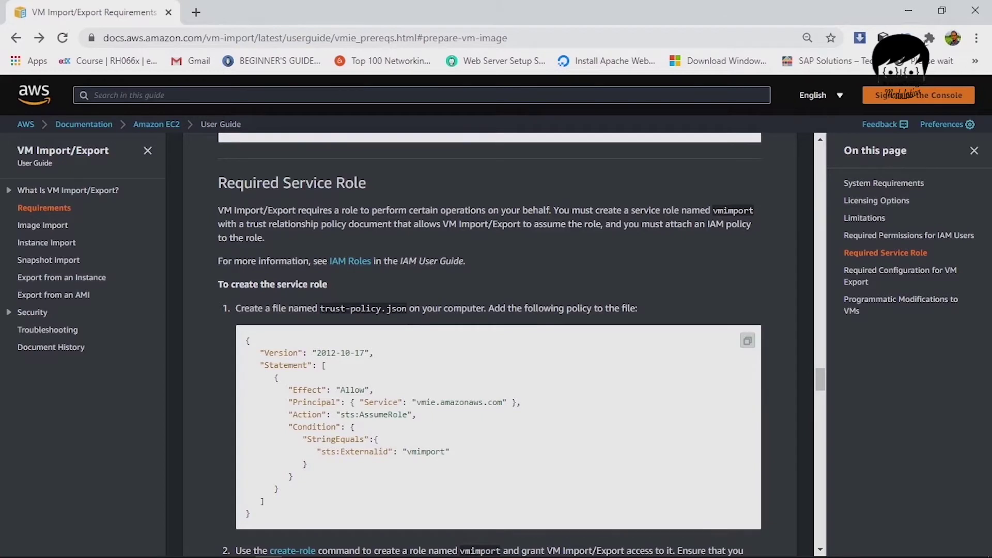
pyautogui.scroll(-2, 516, 341)
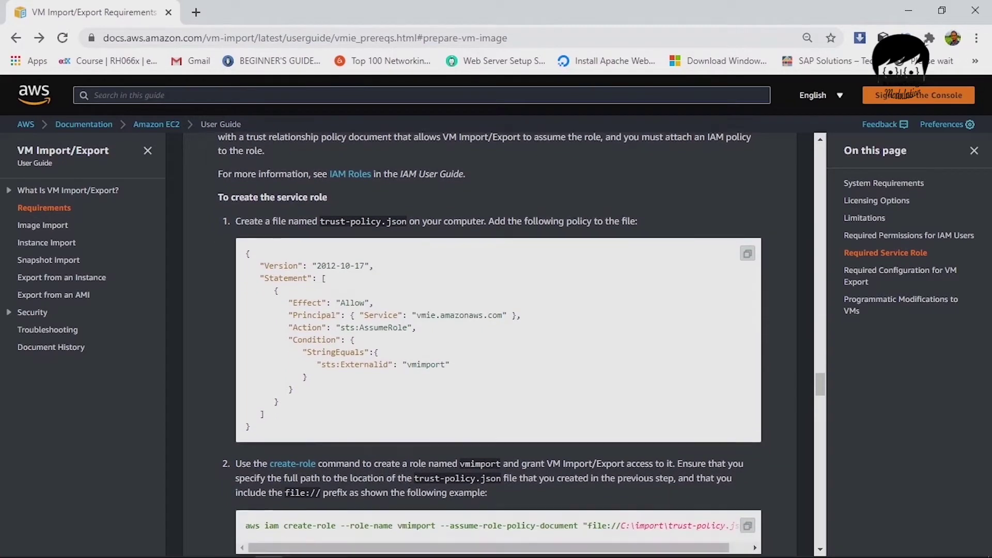
pyautogui.scroll(-3, 517, 341)
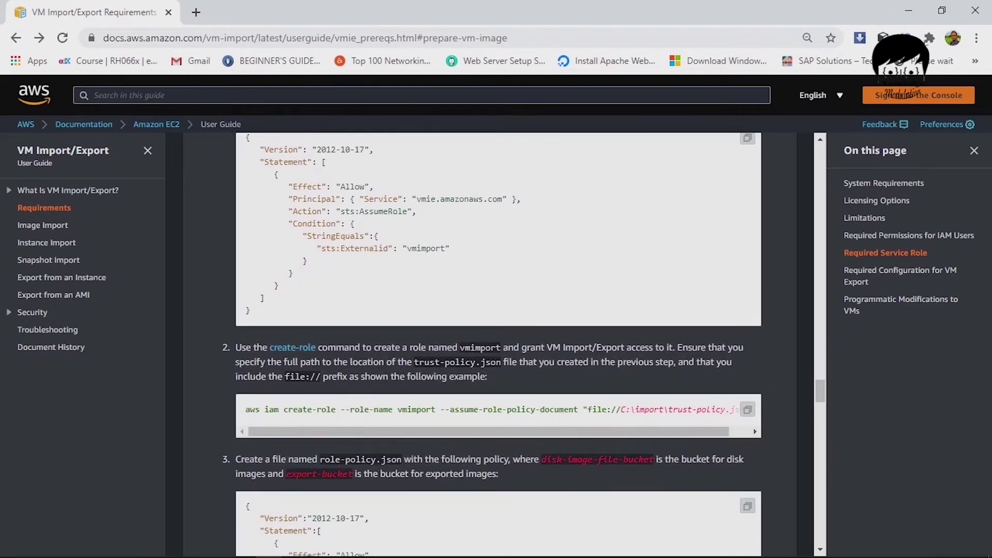
pyautogui.scroll(-2, 523, 344)
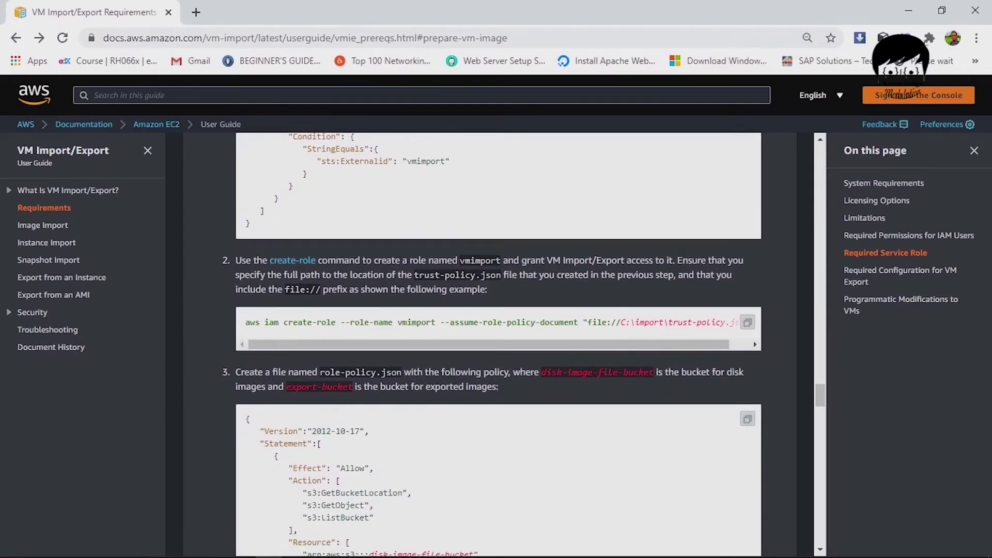
pyautogui.scroll(-1, 523, 344)
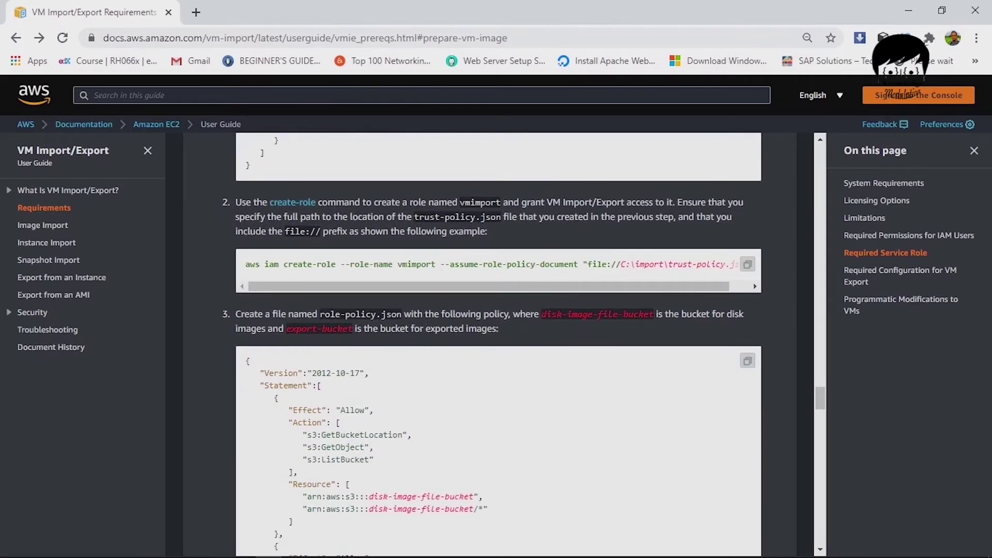
pyautogui.moveTo(246, 264); pyautogui.dragTo(693, 264)
pyautogui.click(693, 264)
pyautogui.hscroll(2, 693, 264)
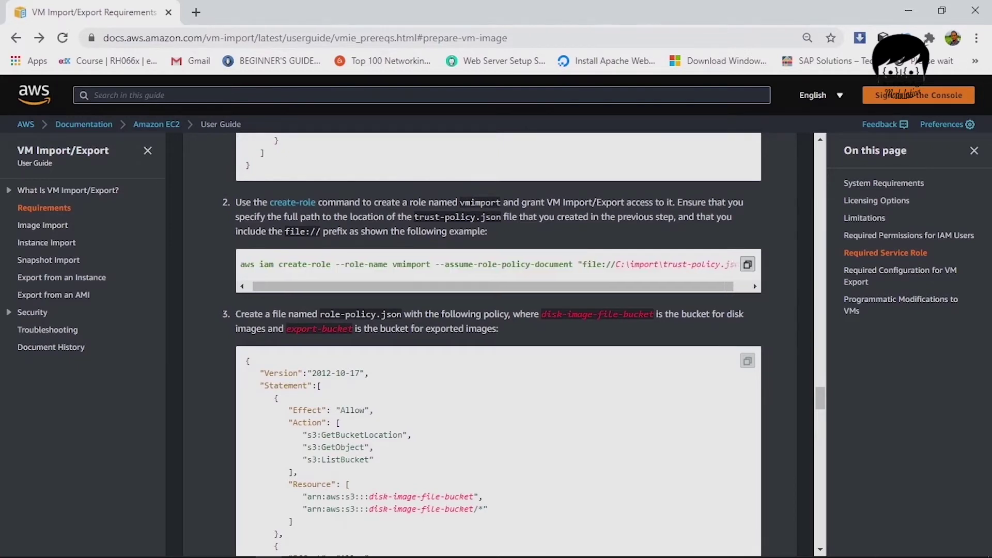
pyautogui.click(747, 264)
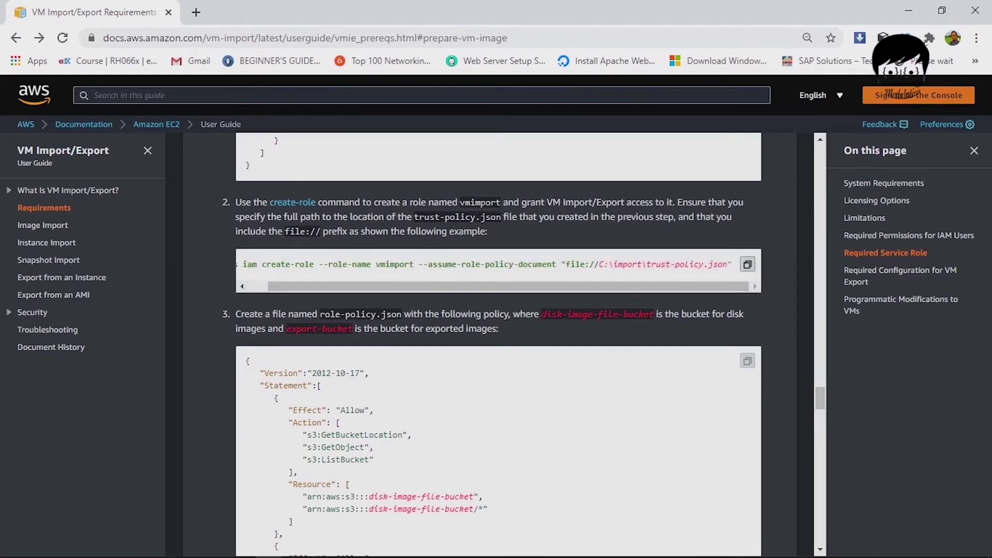
pyautogui.hotkey('alt', 'Tab')
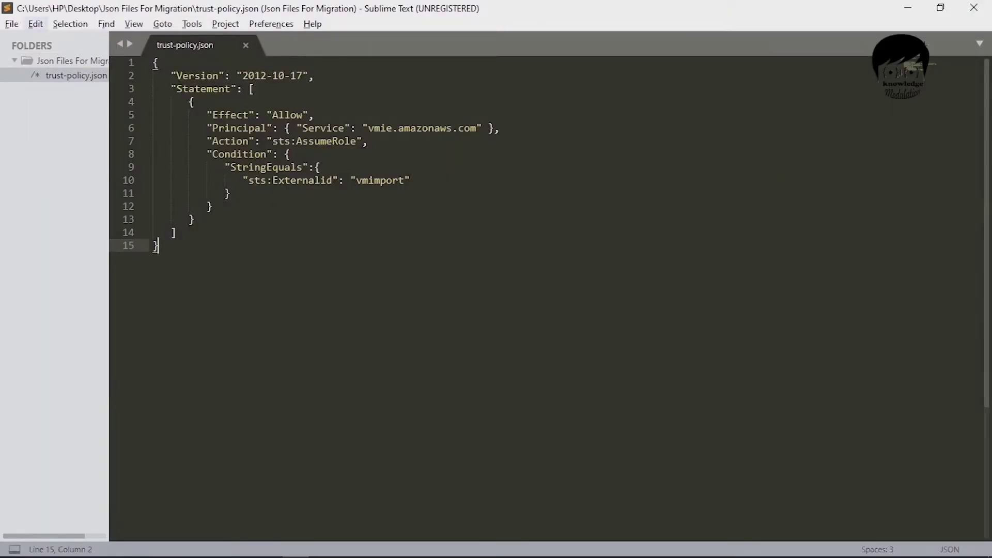
# Paste the create-role command into a new file, followed by two blank lines.
pyautogui.click(11, 24)
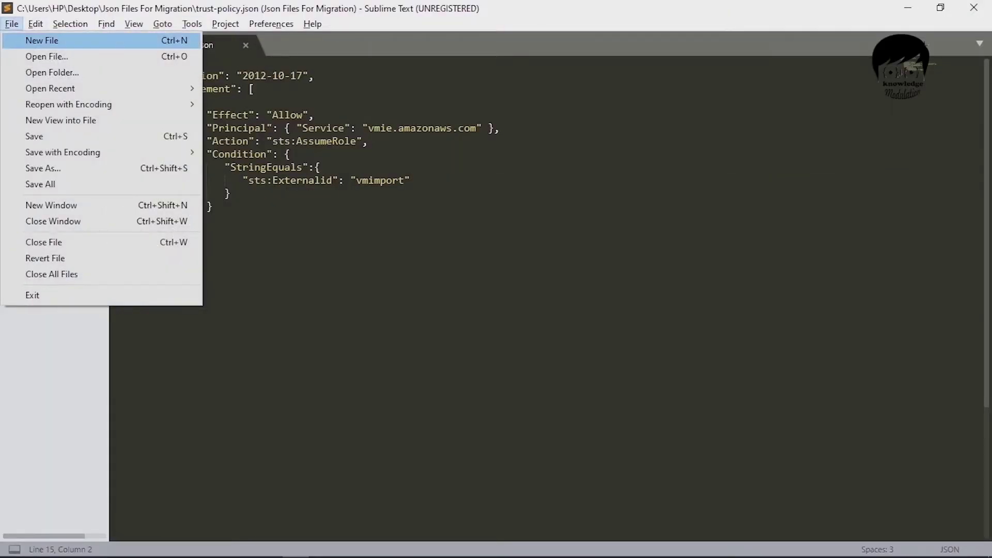
pyautogui.press('Return')
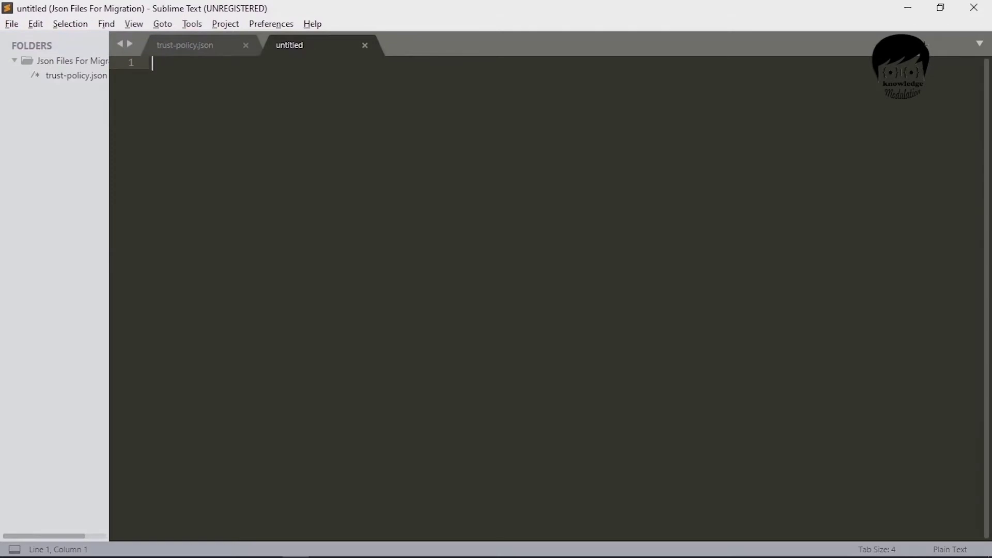
pyautogui.hotkey('ctrl', 'v')
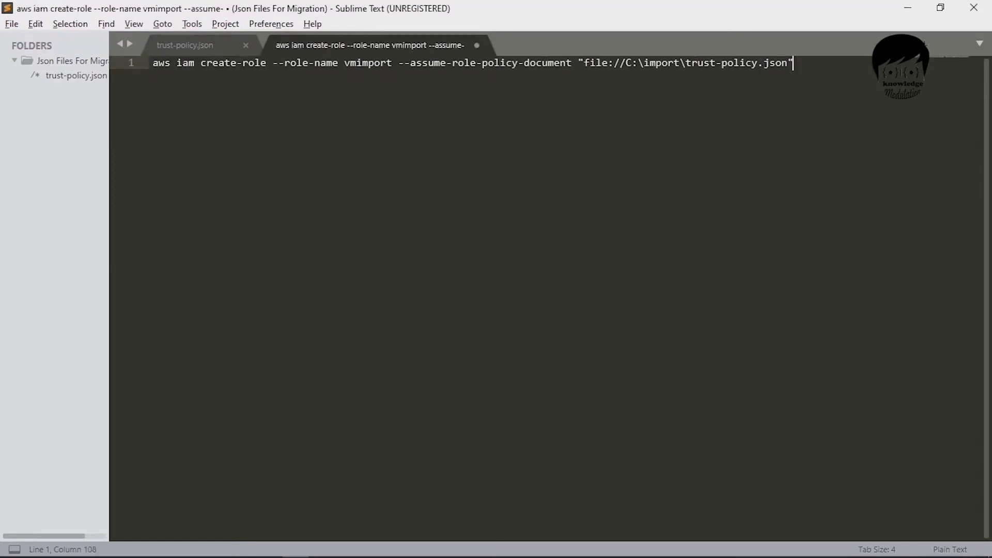
pyautogui.press('Return')
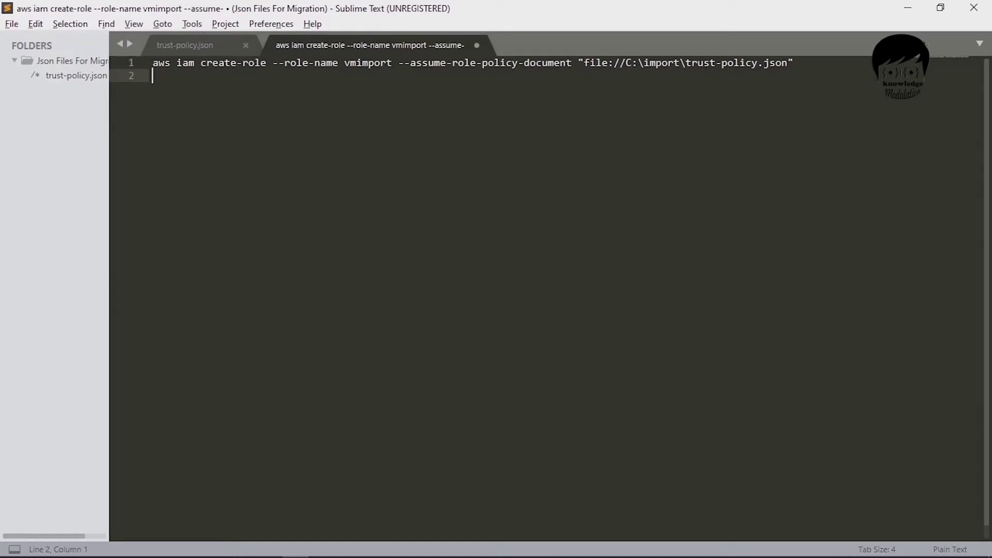
pyautogui.press('Return')
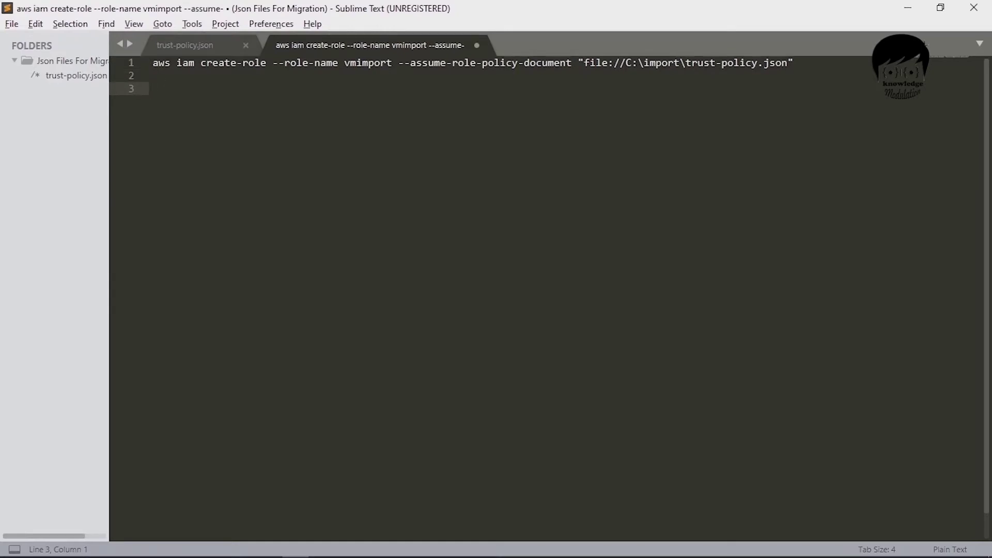
pyautogui.hotkey('alt', 'Tab')
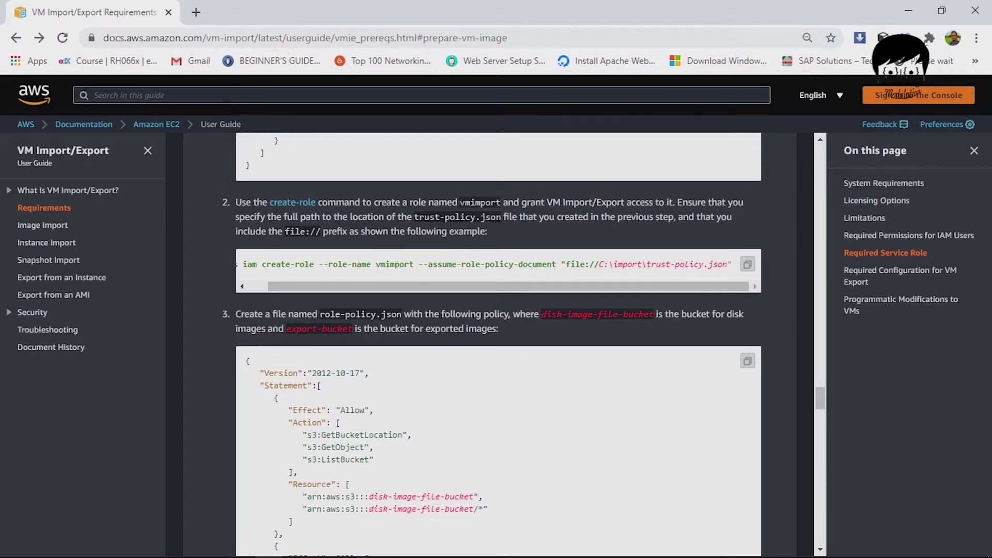
# Scroll through the step 3 role-policy.json example, then return to Sublime Text.
pyautogui.scroll(-2, 496, 351)
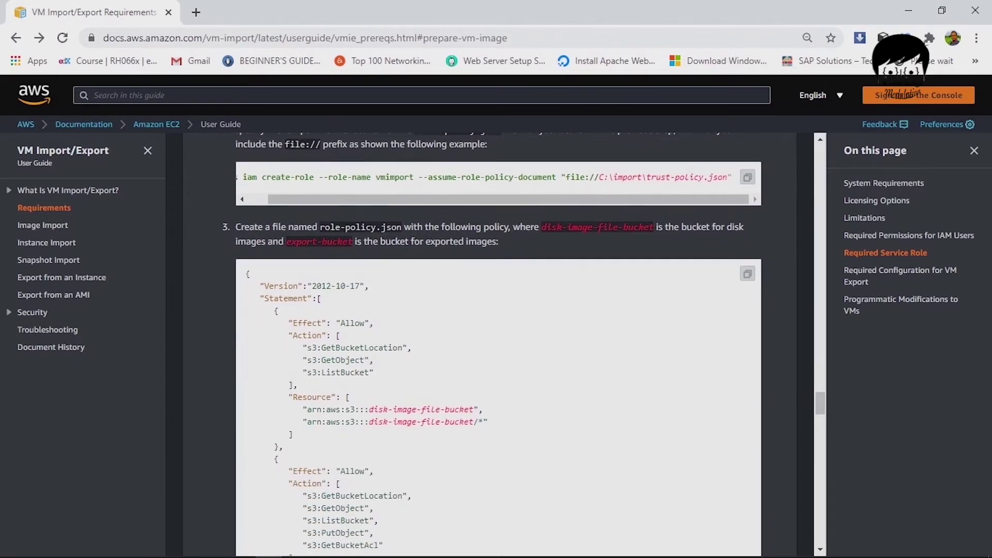
pyautogui.scroll(-2, 496, 352)
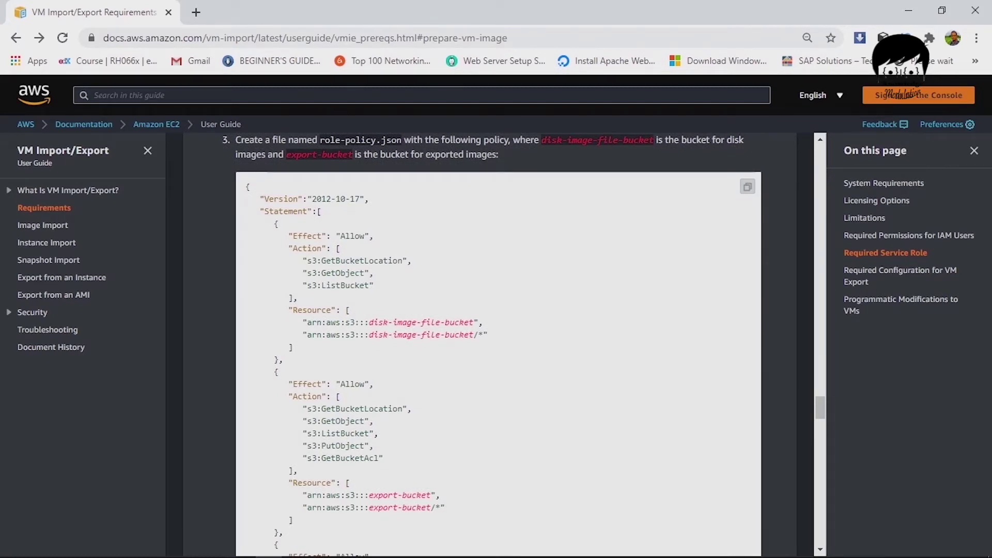
pyautogui.scroll(-5, 496, 351)
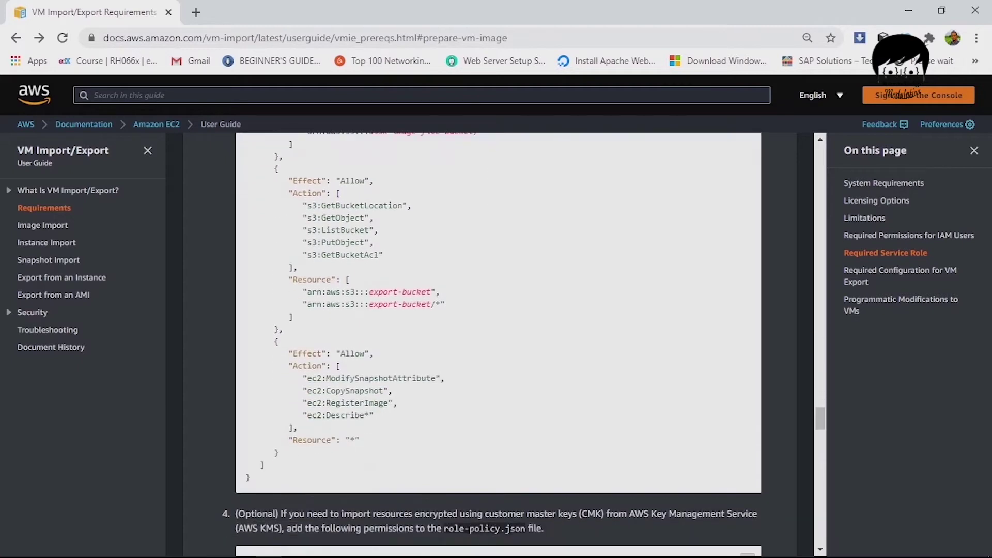
pyautogui.scroll(6, 496, 345)
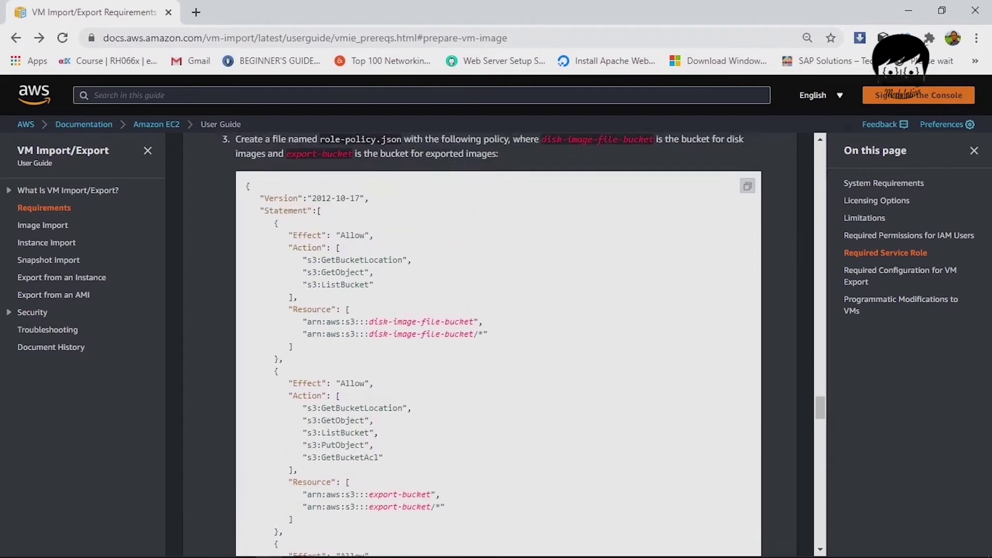
pyautogui.hotkey('alt', 'Tab')
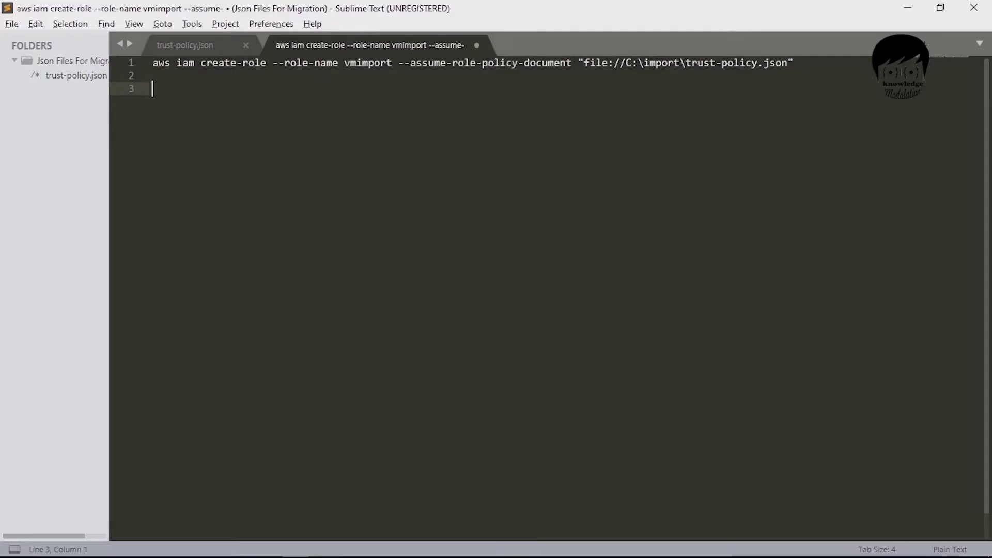
# Paste the role policy JSON into a new file and save it as role-policy.json.
pyautogui.hotkey('ctrl', 'n')
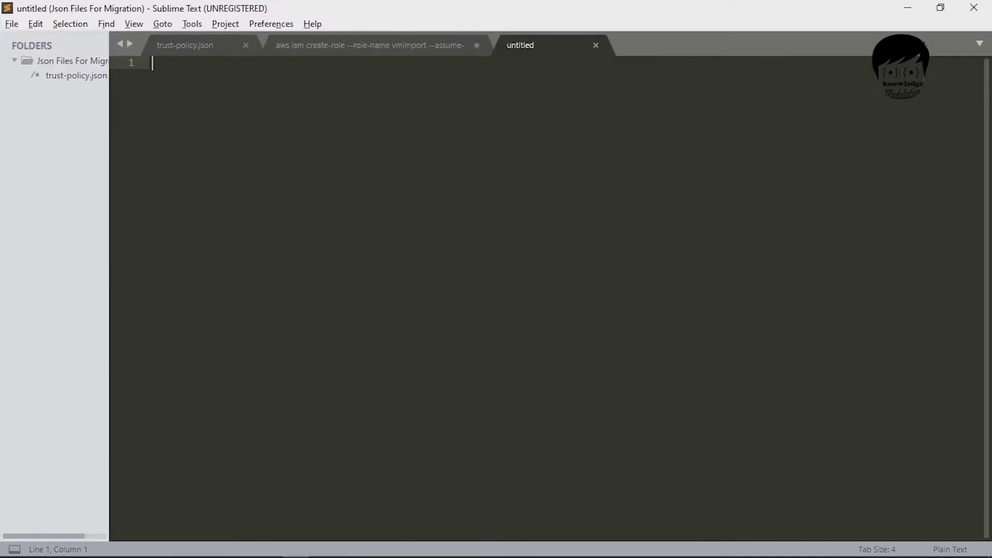
pyautogui.write('{    "Version": "2012-10-17",    "Statement":[       {          "Effect": "Allow",          "Action": [             "s3:GetBucketLocation",             "s3:GetObject",             "s3:ListBucket"          ],          "Resource": [             "arn:aws:s3:::disk-image-file-bucket",             "arn:aws:s3:::disk-image-file-bucket/*"          ]       },       {          "Effect": "Allow",          "Action": [             "s3:GetBucketLocation",             "s3:GetObject",             "s3:ListBucket",             "s3:PutObject",             "s3:GetBucketAcl"          ],          "Resource": [             "arn:aws:s3:::export-bucket",             "arn:aws:s3:::export-bucket/*"          ]       },       {          "Effect": "Allow",          "Action": [             "ec2:ModifySnapshotAttribute",             "ec2:CopySnapshot",             "ec2:RegisterImage",             "ec2:Describe*"          ],          "Resource": "*"       }    ] }')
pyautogui.click(12, 24)
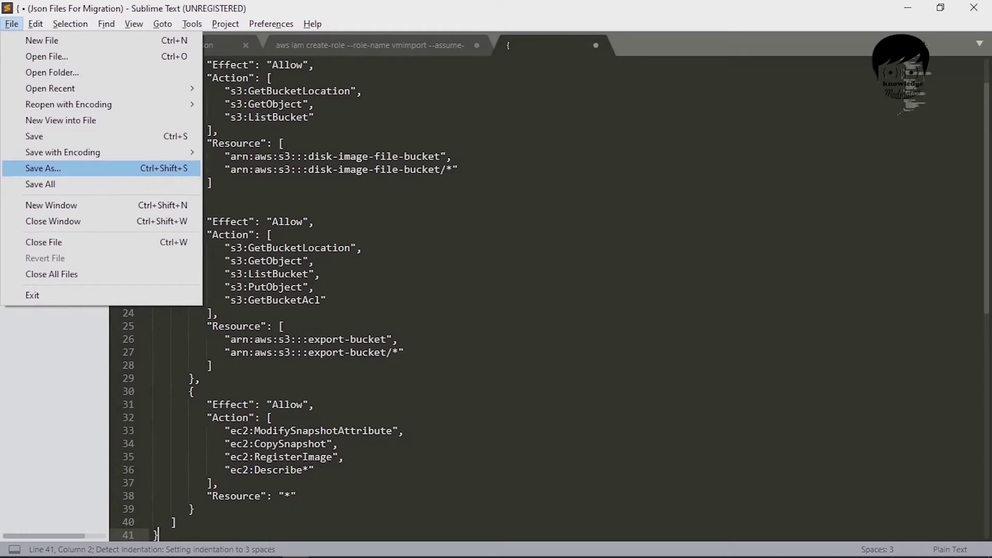
pyautogui.click(43, 168)
pyautogui.hotkey('alt', 'Tab')
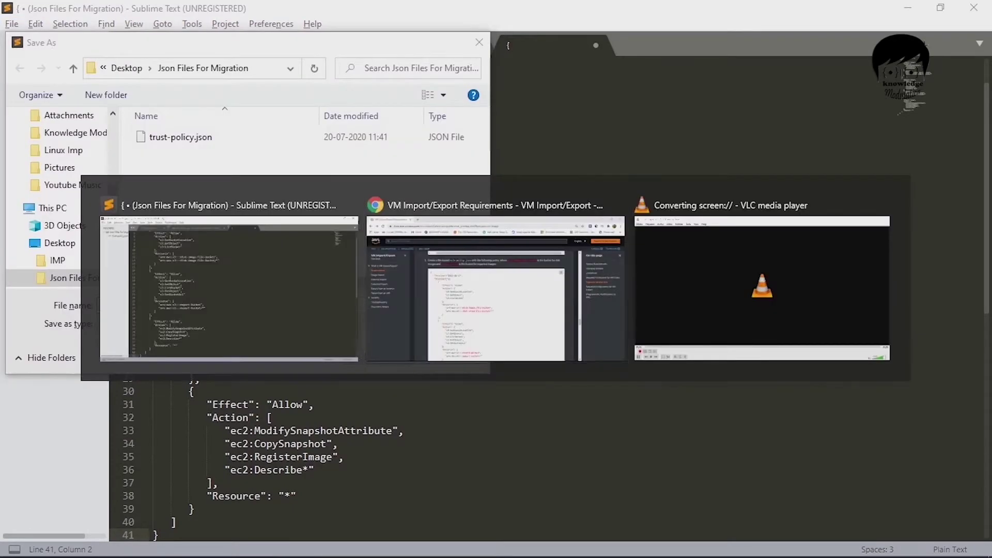
pyautogui.moveTo(402, 168); pyautogui.dragTo(319, 169)
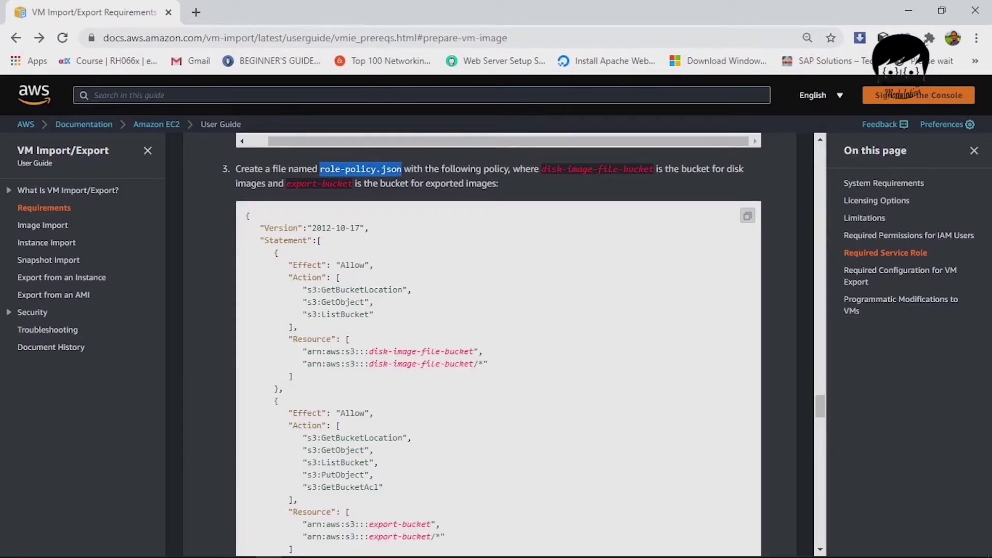
pyautogui.hotkey('ctrl', 'c')
pyautogui.hotkey('alt', 'Tab')
pyautogui.write('"')
pyautogui.hotkey('ctrl', 'v')
pyautogui.write('"')
pyautogui.press('Return')
# In the AWS docs, select step 6's put-role-policy command.
pyautogui.hotkey('alt', 'Tab')
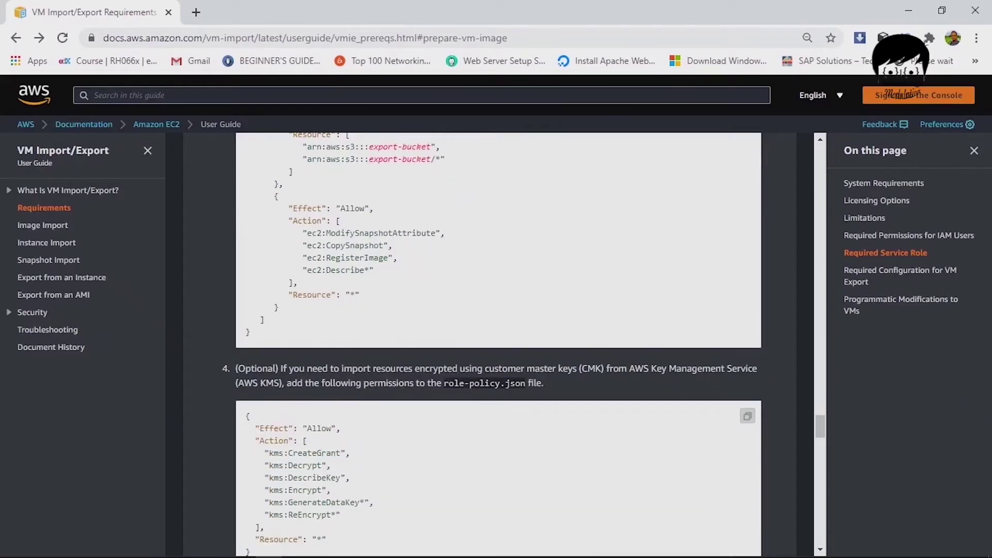
pyautogui.scroll(-8, 523, 345)
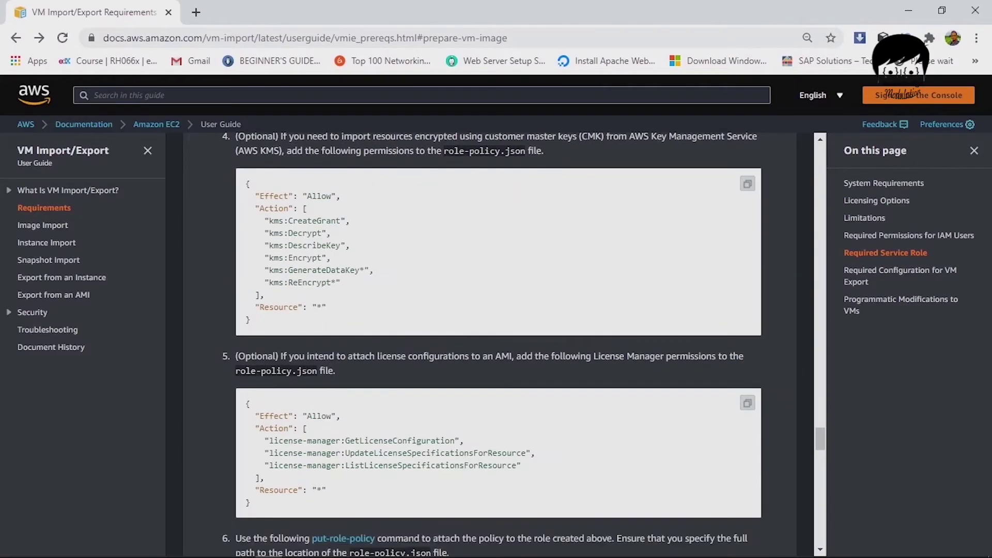
pyautogui.moveTo(245, 383); pyautogui.dragTo(326, 382)
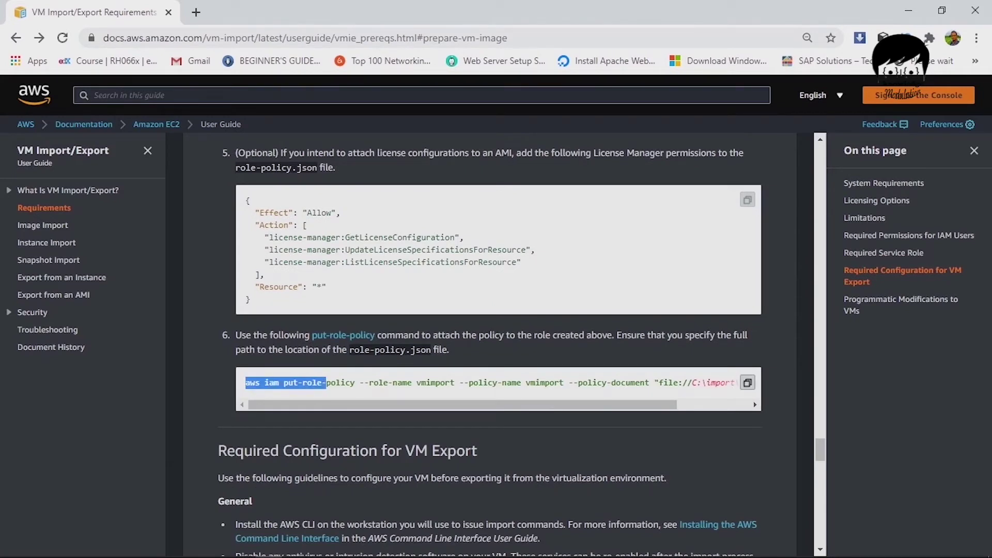
# Paste the put-role-policy command onto line 3 of the commands file, then go to the Image Import docs page.
pyautogui.click(747, 382)
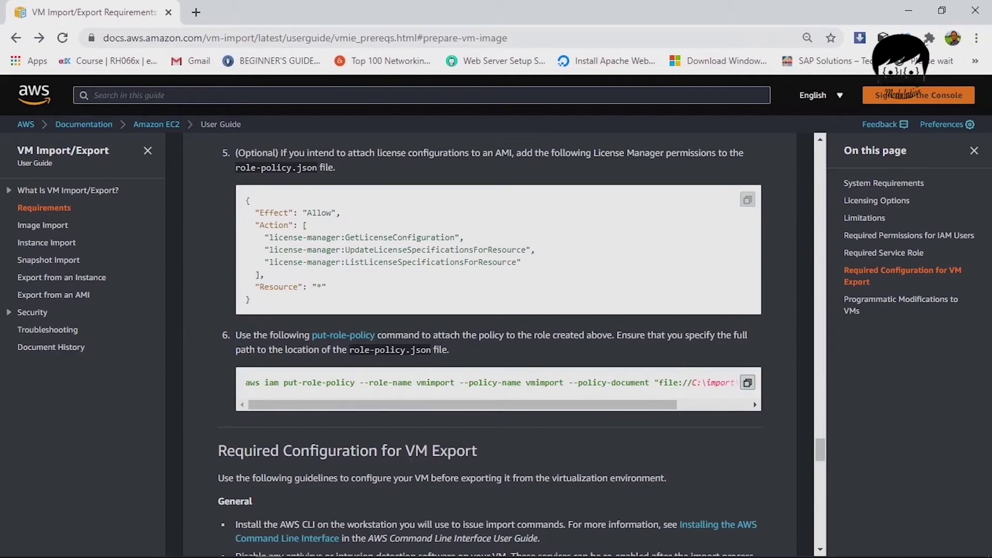
pyautogui.hotkey('alt', 'Tab')
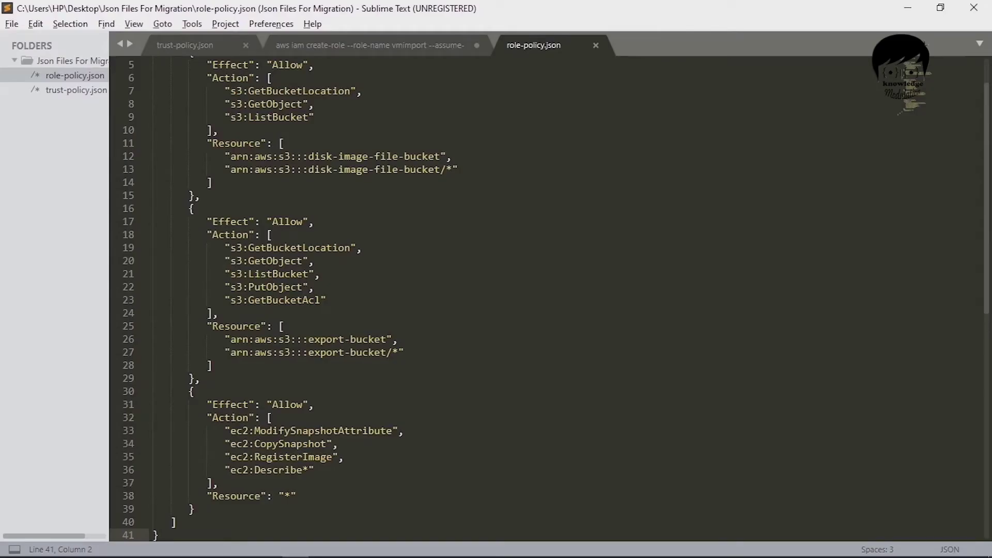
pyautogui.hotkey('ctrl', 'pageup')
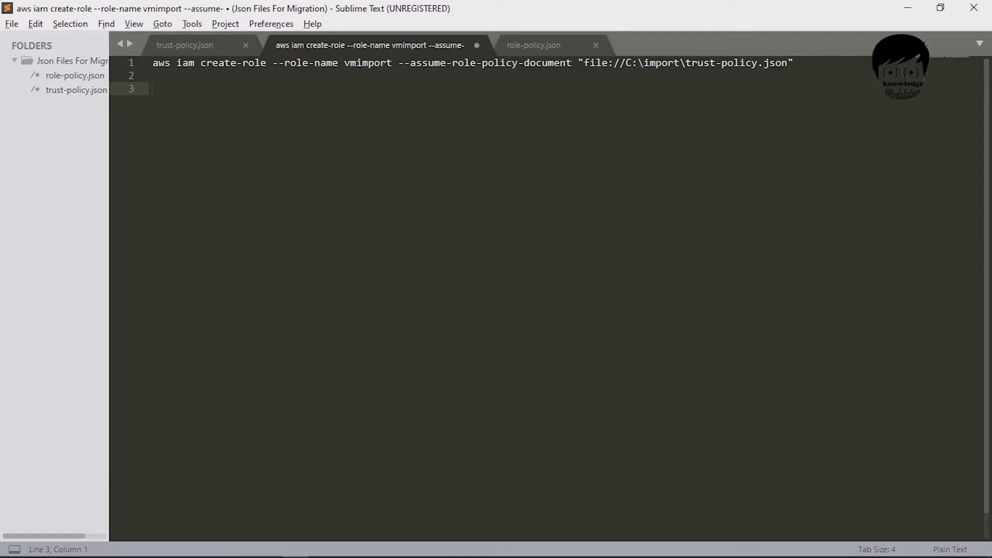
pyautogui.hotkey('ctrl', 'v')
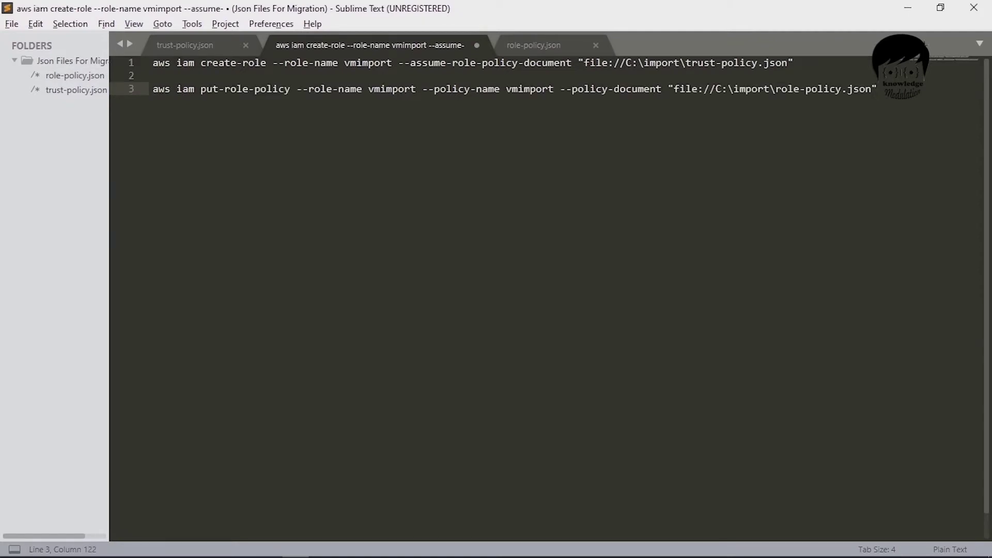
pyautogui.hotkey('alt', 'Tab')
pyautogui.click(43, 225)
# Copy Example 1's aws ec2 import-image OVA command for the editor, then copy the containers.json example.
pyautogui.scroll(-15, 495, 341)
pyautogui.scroll(-5, 496, 341)
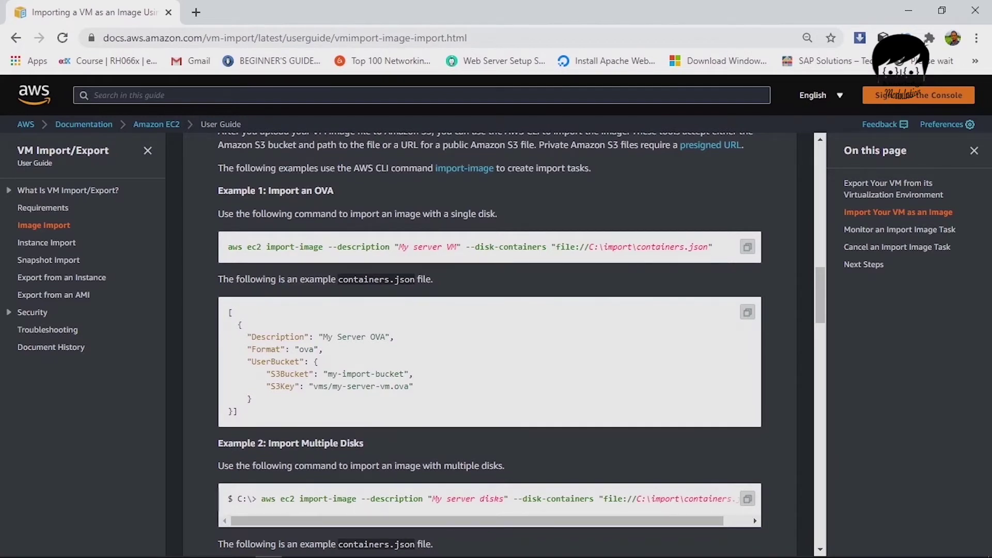
pyautogui.moveTo(228, 246); pyautogui.dragTo(713, 247)
pyautogui.click(747, 247)
pyautogui.hotkey('alt', 'Tab')
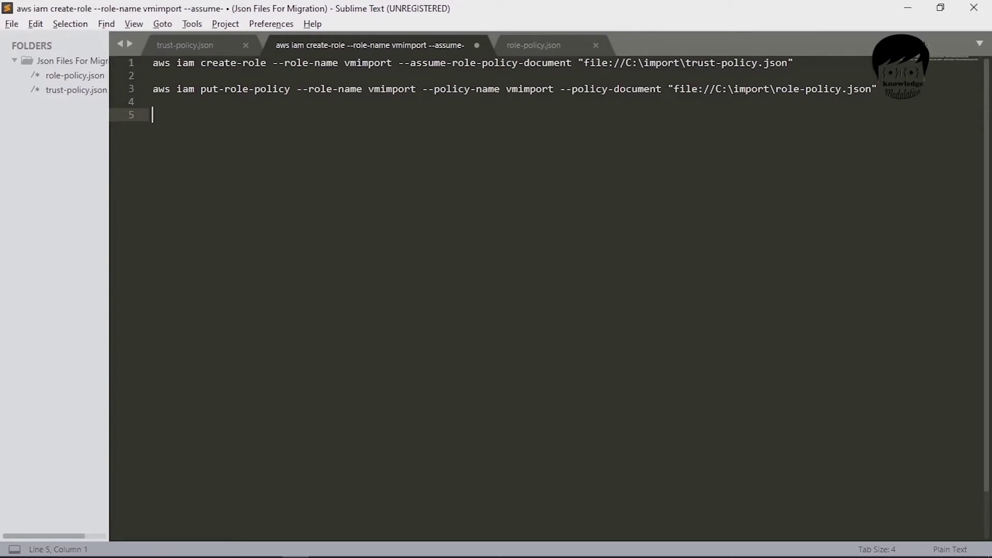
pyautogui.hotkey('alt', 'Tab')
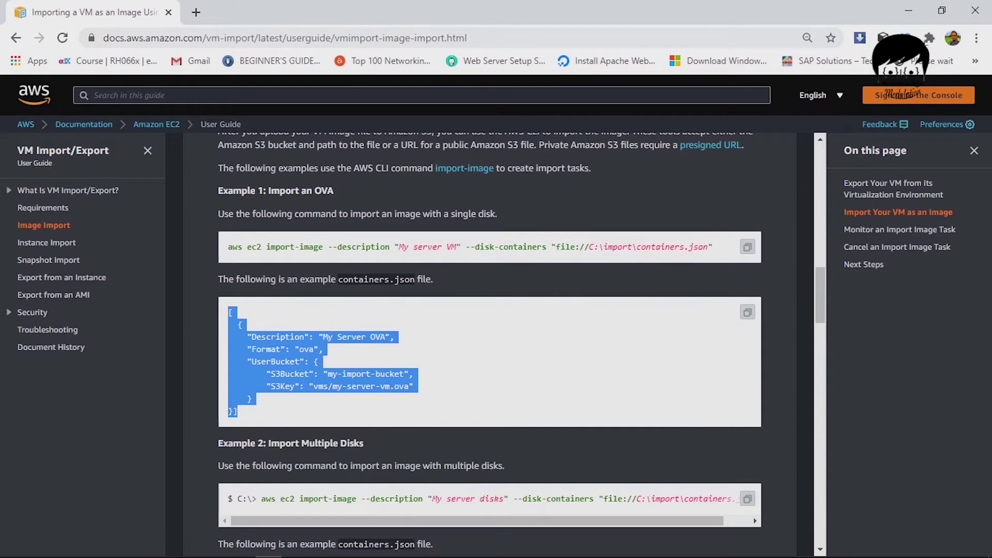
pyautogui.click(747, 312)
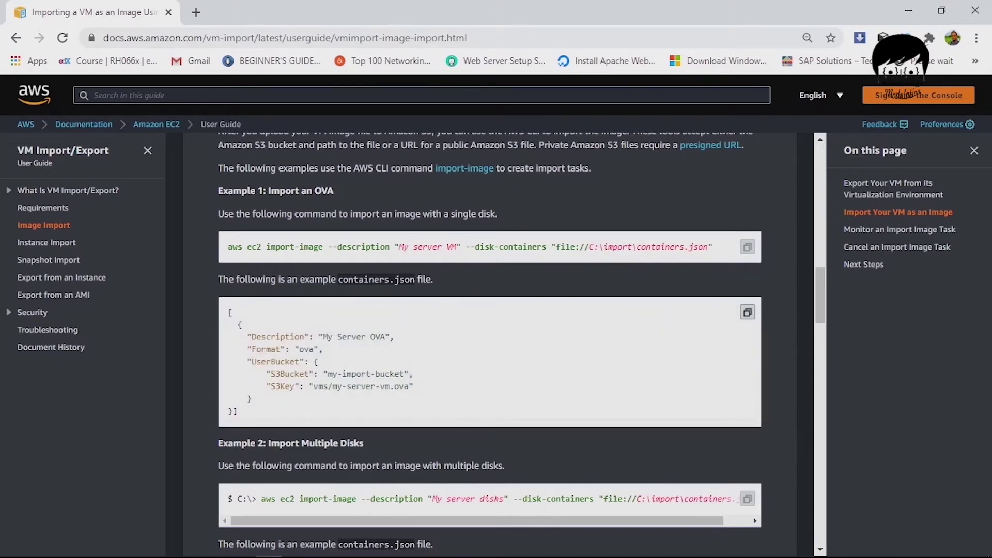
pyautogui.hotkey('alt', 'Tab')
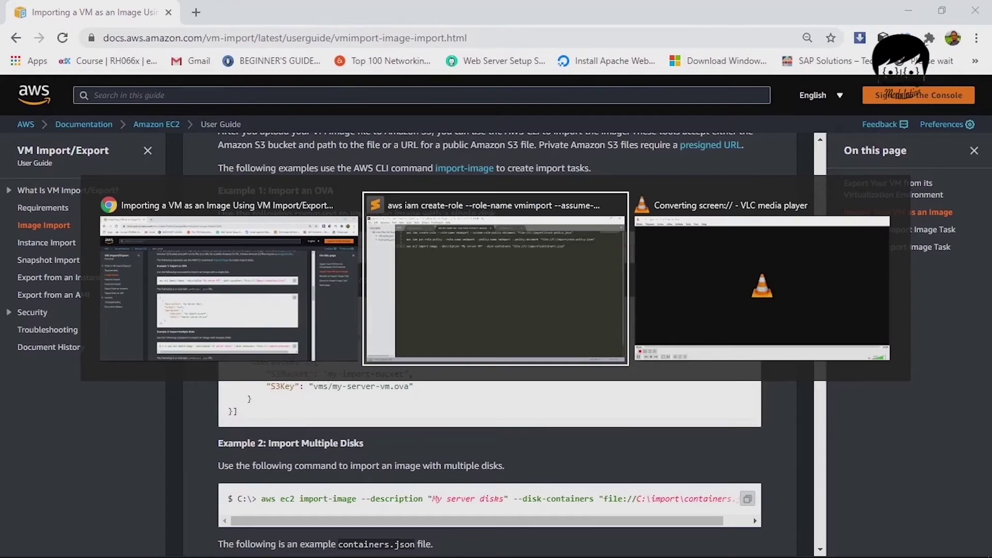
# Paste the containers.json example into a new file and save it as containers.json.
pyautogui.hotkey('alt', 'f')
pyautogui.press('n')
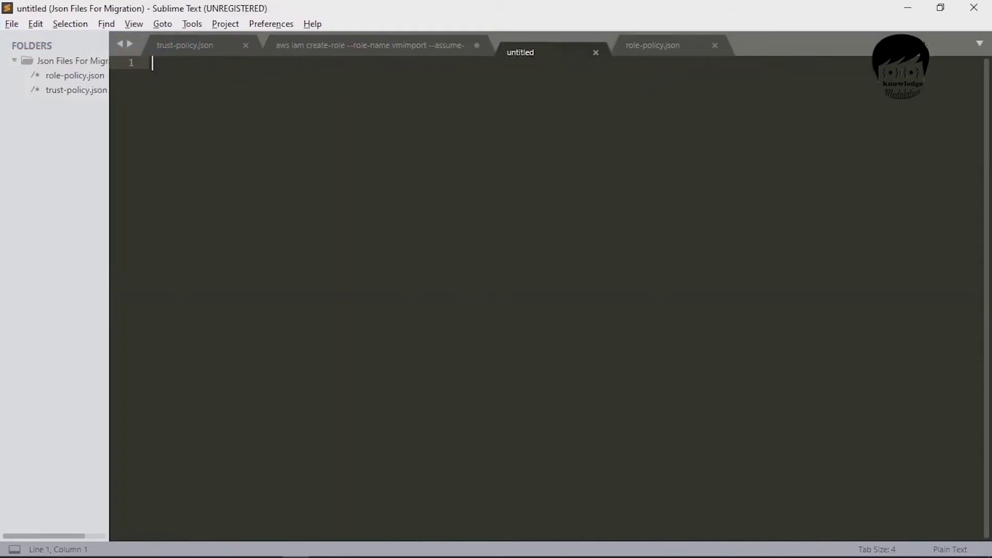
pyautogui.hotkey('ctrl', 'v')
pyautogui.hotkey('alt', 'Tab')
pyautogui.moveTo(415, 280); pyautogui.dragTo(339, 280)
pyautogui.hotkey('alt', 'Tab')
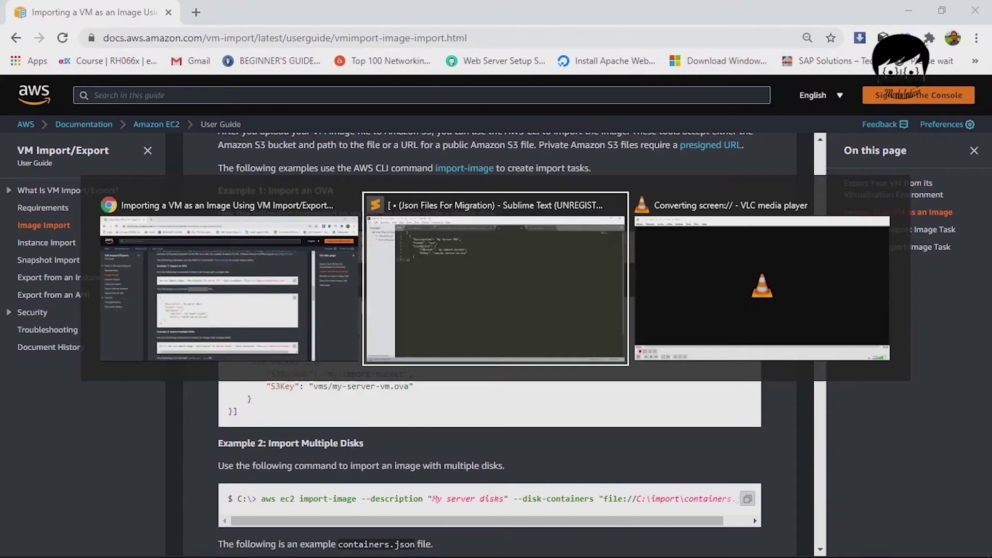
pyautogui.hotkey('alt', 'f')
pyautogui.write('s')
pyautogui.write('"')
pyautogui.hotkey('ctrl', 'v')
pyautogui.write('"')
pyautogui.press('Return')
# Add the describe-import-image-tasks command on line 7 of the commands file.
pyautogui.hotkey('alt', 'Tab')
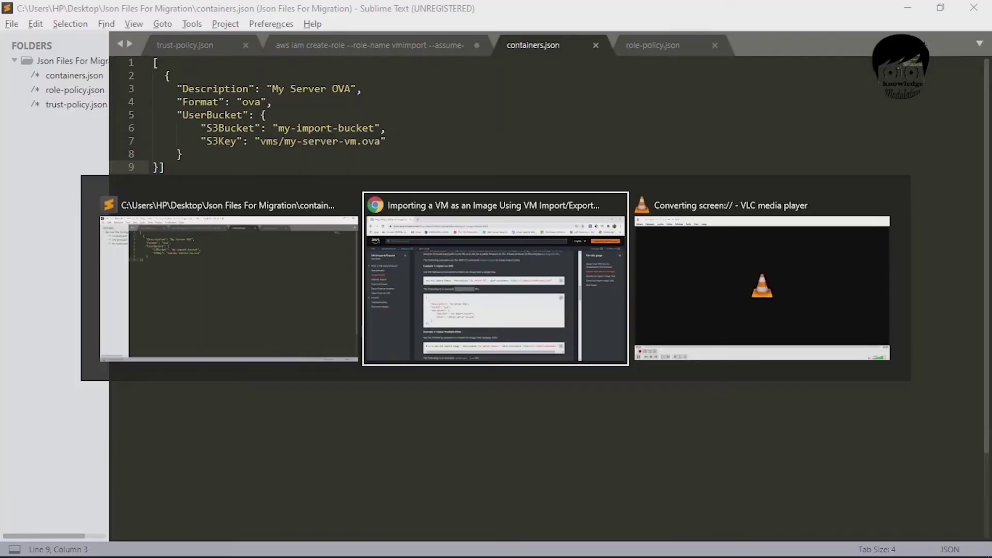
pyautogui.scroll(-10, 489, 341)
pyautogui.scroll(-7, 489, 341)
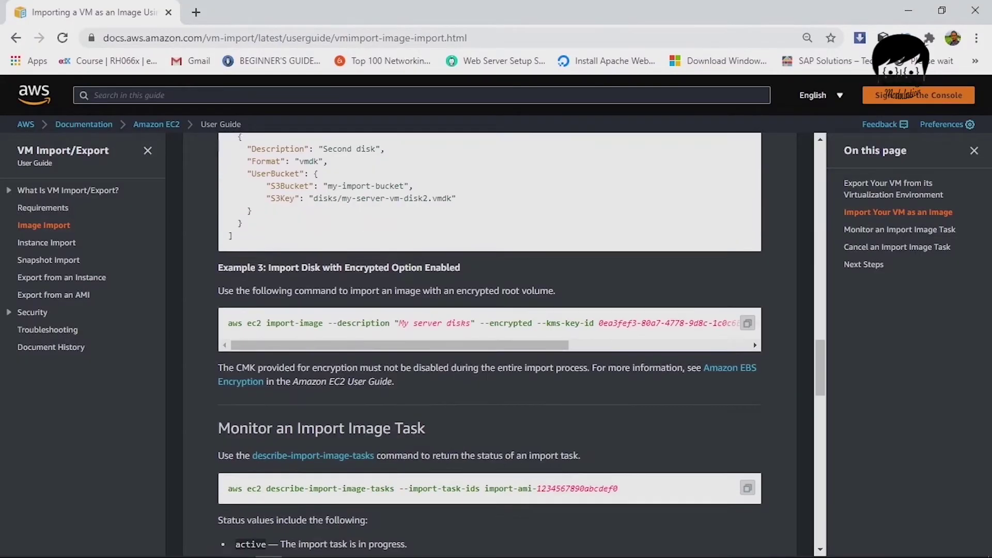
pyautogui.moveTo(218, 282); pyautogui.dragTo(425, 282)
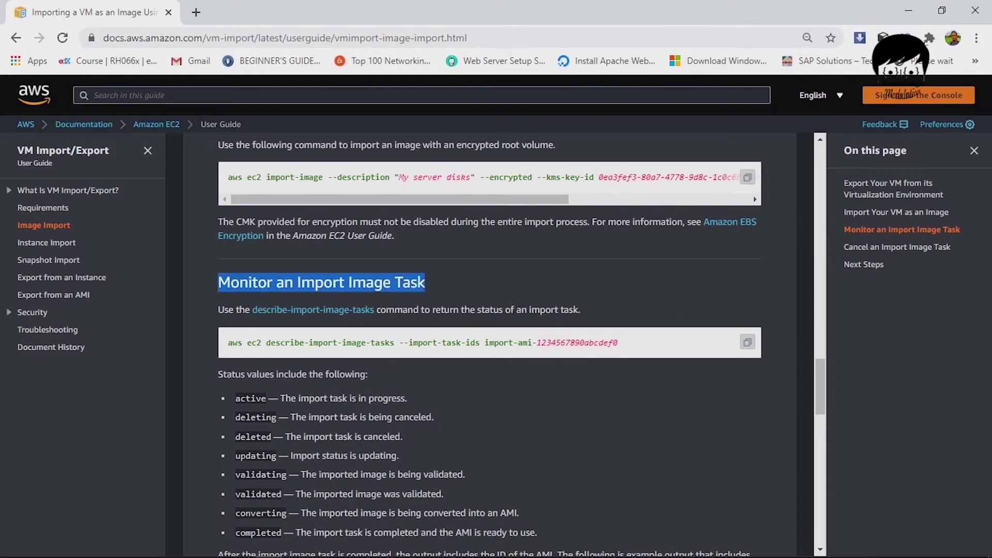
pyautogui.click(747, 342)
pyautogui.hotkey('alt', 'Tab')
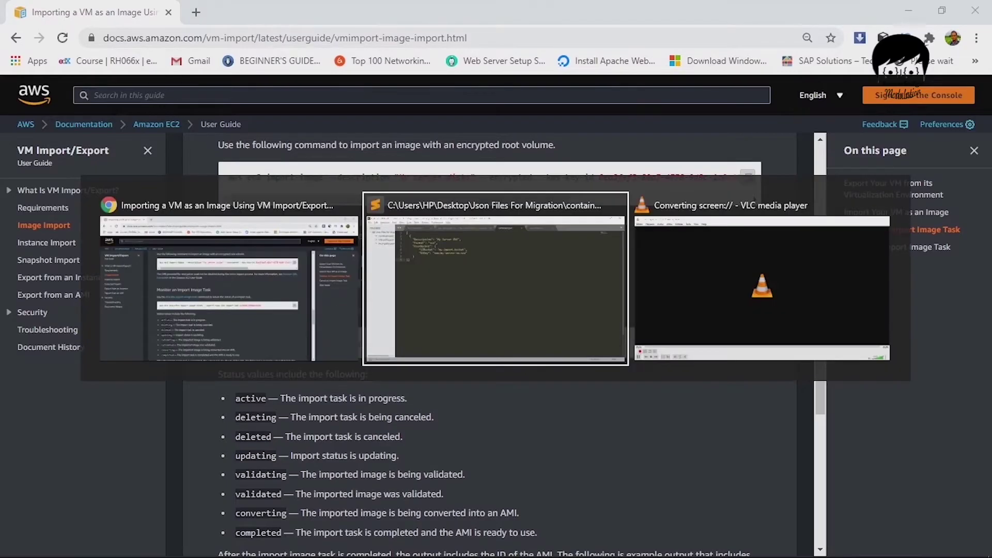
pyautogui.hotkey('ctrl', 'Tab')
pyautogui.press('Return')
pyautogui.press('Return')
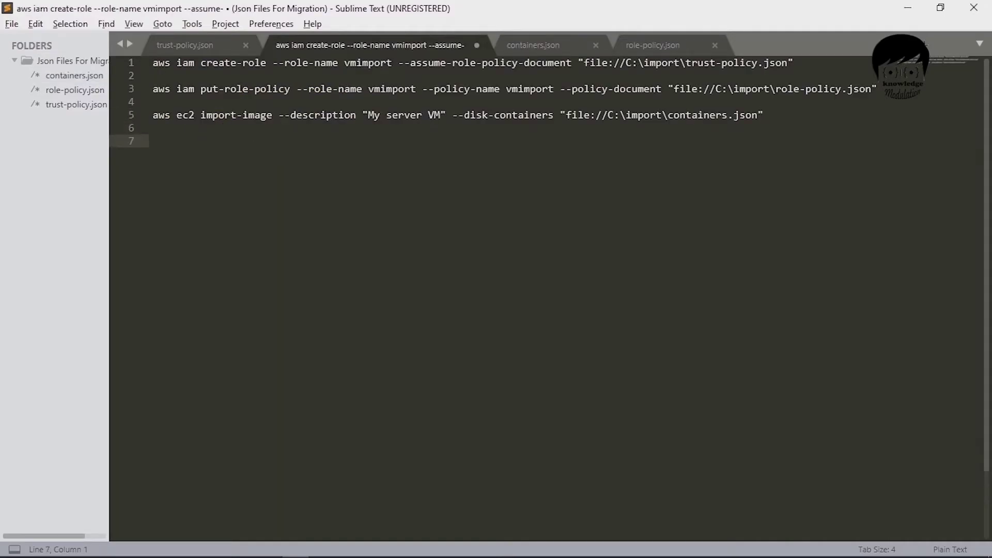
pyautogui.hotkey('ctrl', 'v')
pyautogui.hotkey('alt', 'Tab')
pyautogui.hotkey('alt', 'Tab')
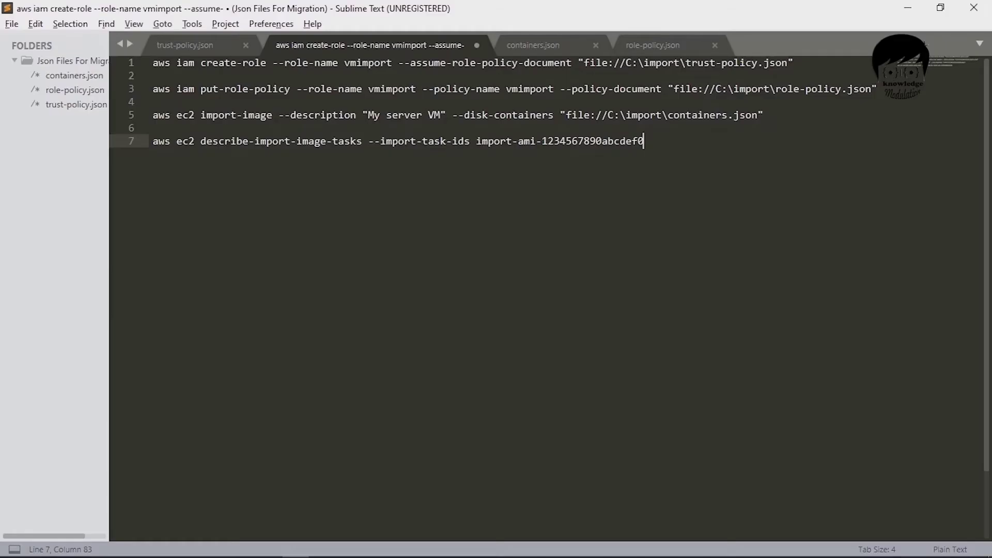
# Review trust-policy.json and role-policy.json, moving the commands tab to the far right.
pyautogui.hotkey('ctrl', 'Tab')
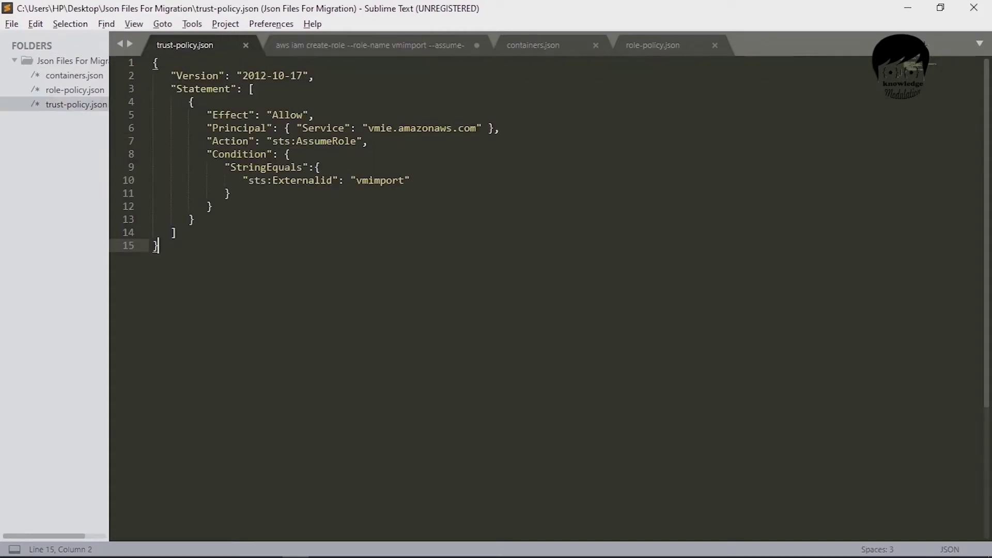
pyautogui.hotkey('ctrl', 'Tab')
pyautogui.moveTo(380, 45); pyautogui.dragTo(614, 45)
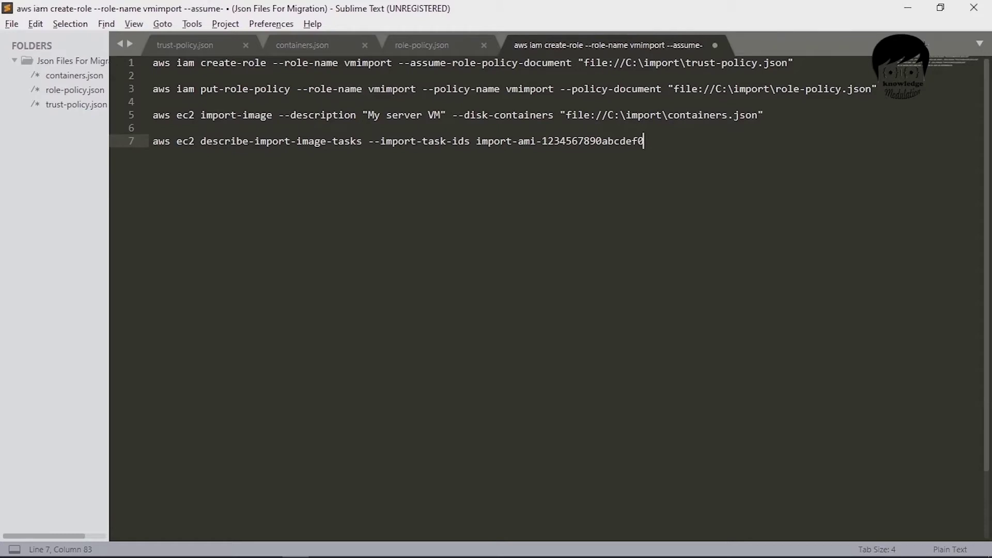
pyautogui.hotkey('ctrl', 'pageup')
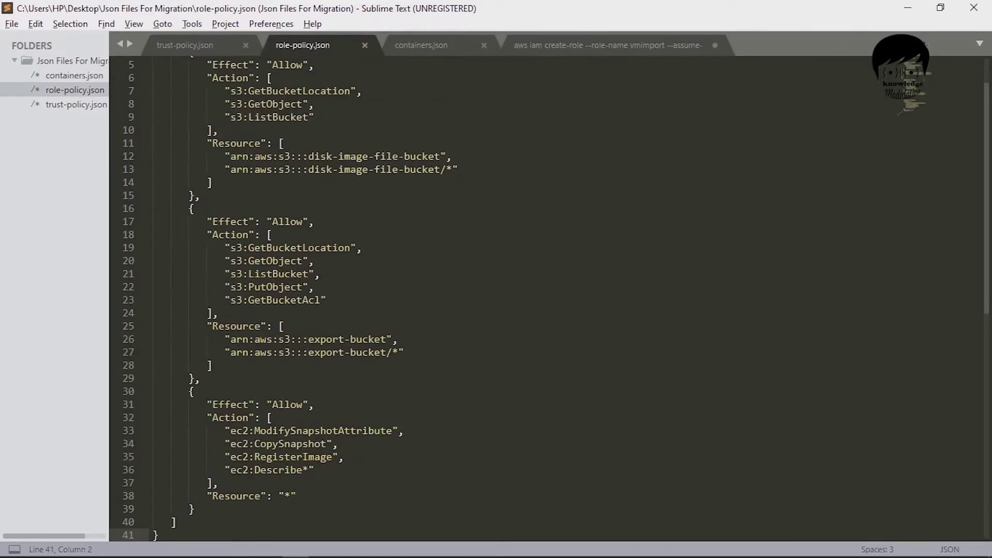
pyautogui.hotkey('ctrl', 'pageup')
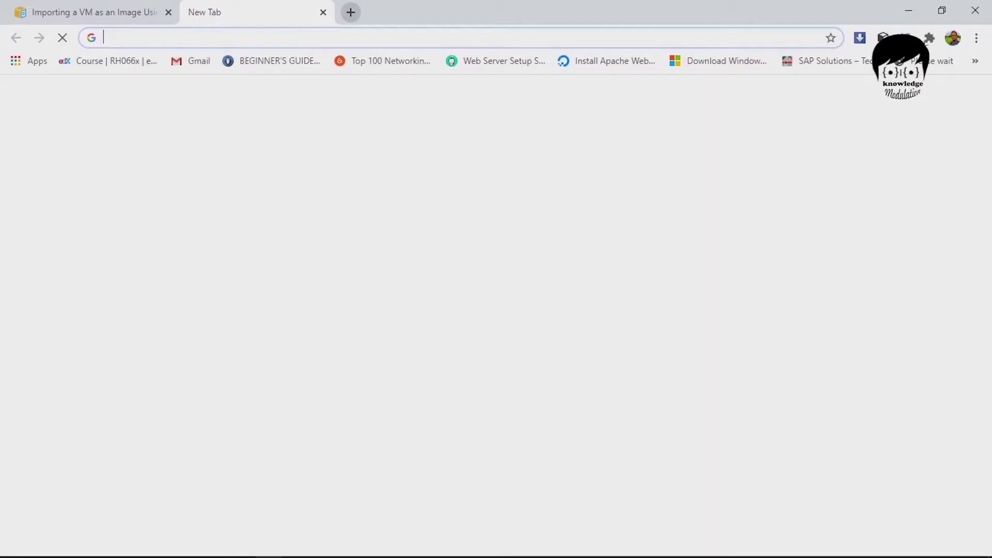
# Copy the object key of CentOS 64-bit (8).ova from the bucketfordemo S3 bucket.
pyautogui.write('aws.amazon.com')
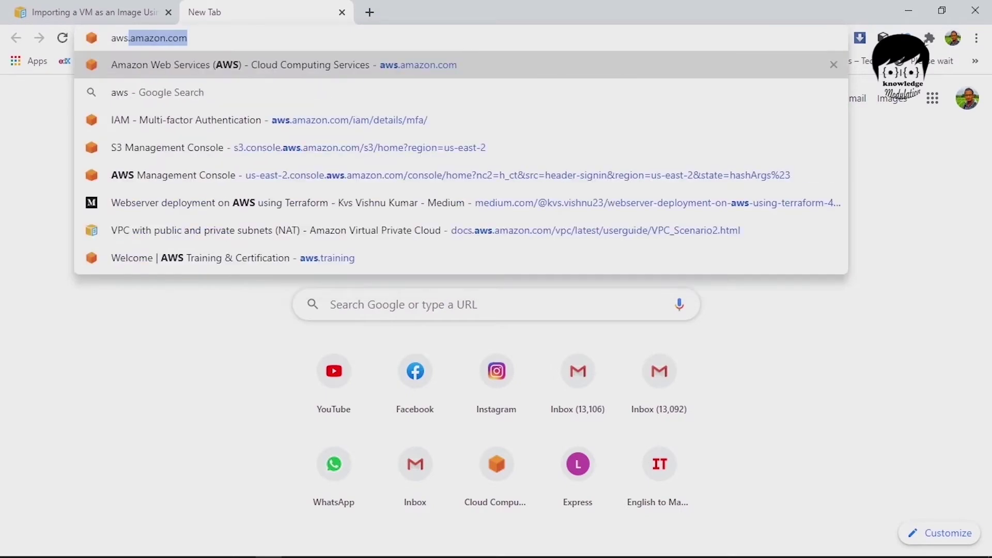
pyautogui.press('Return')
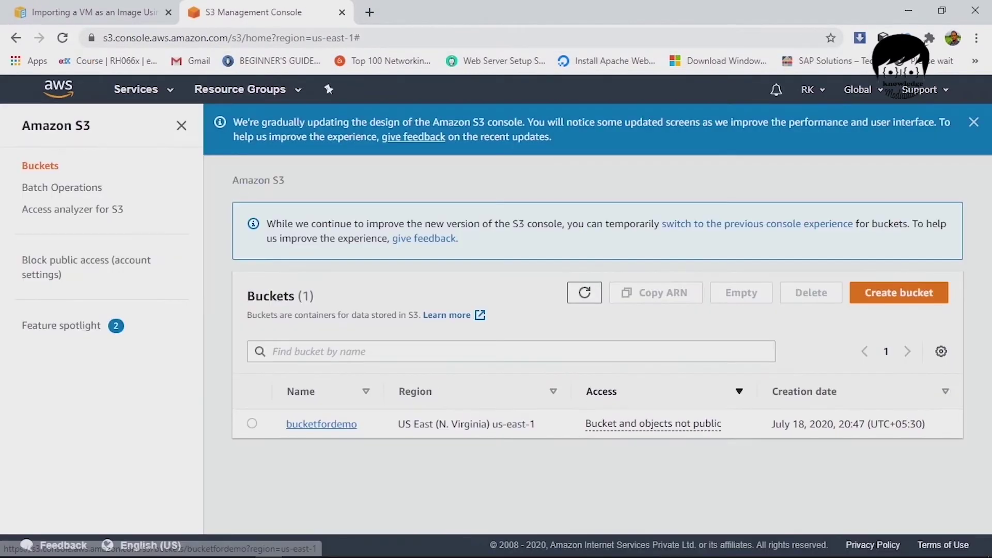
pyautogui.click(321, 424)
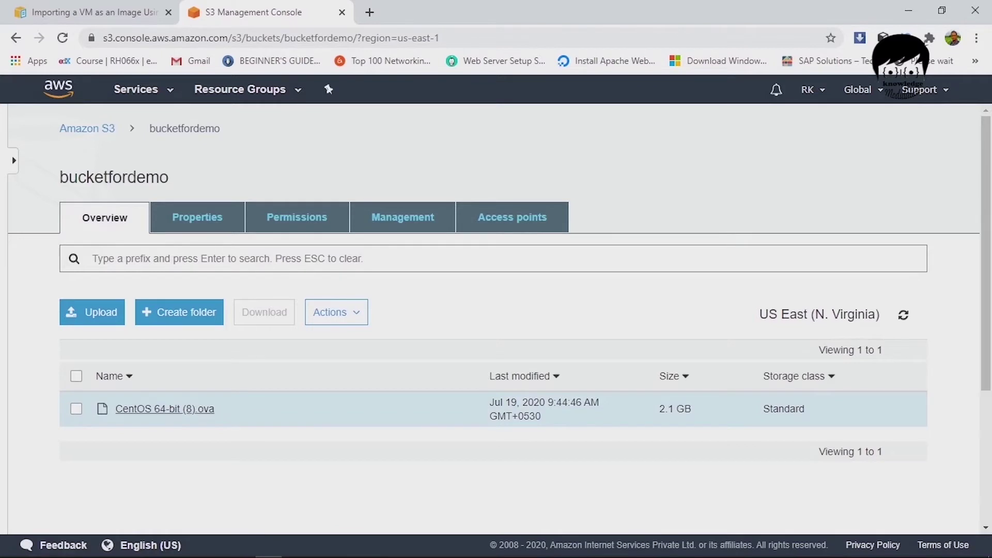
pyautogui.click(164, 409)
pyautogui.scroll(-3, 157, 414)
pyautogui.moveTo(157, 414); pyautogui.dragTo(57, 414)
pyautogui.hotkey('ctrl', 'c')
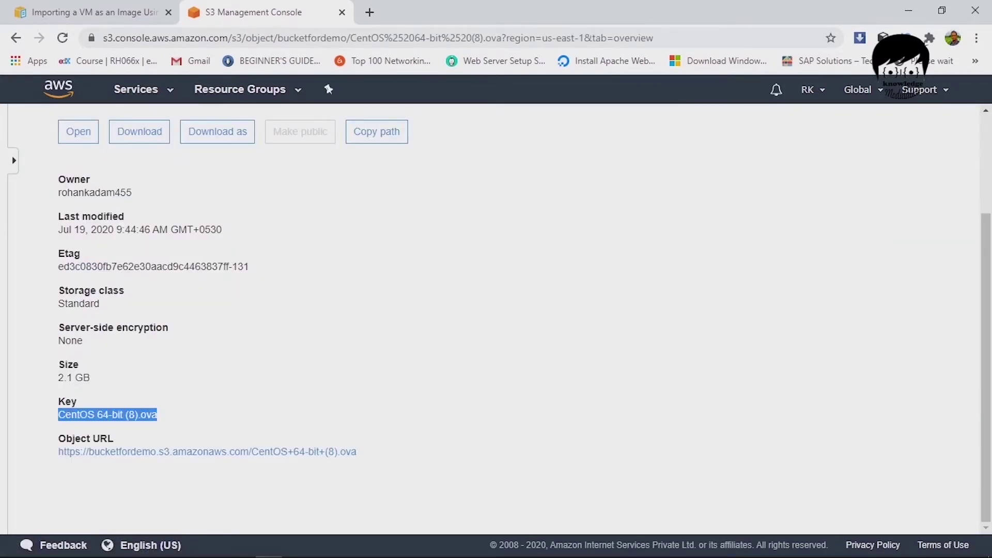
pyautogui.rightClick(104, 414)
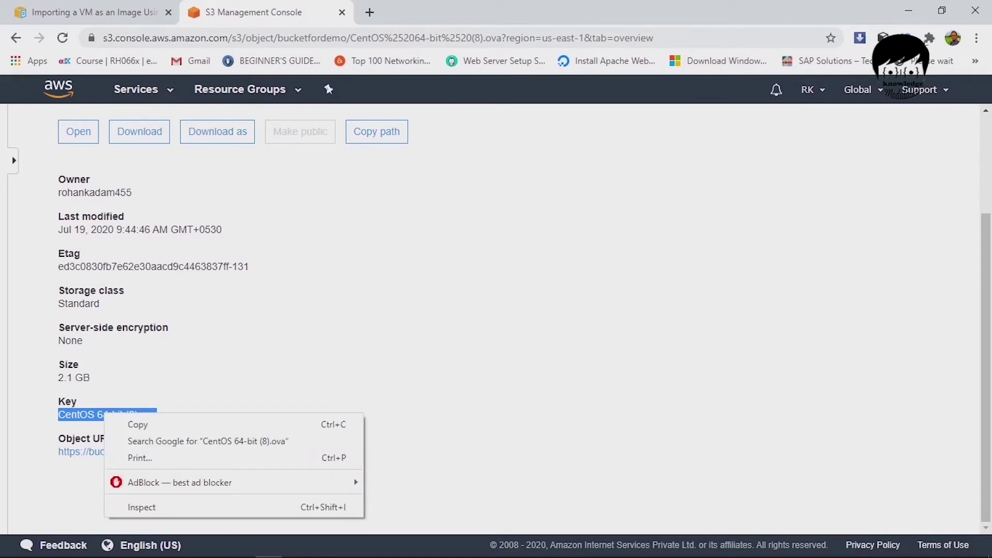
pyautogui.click(137, 424)
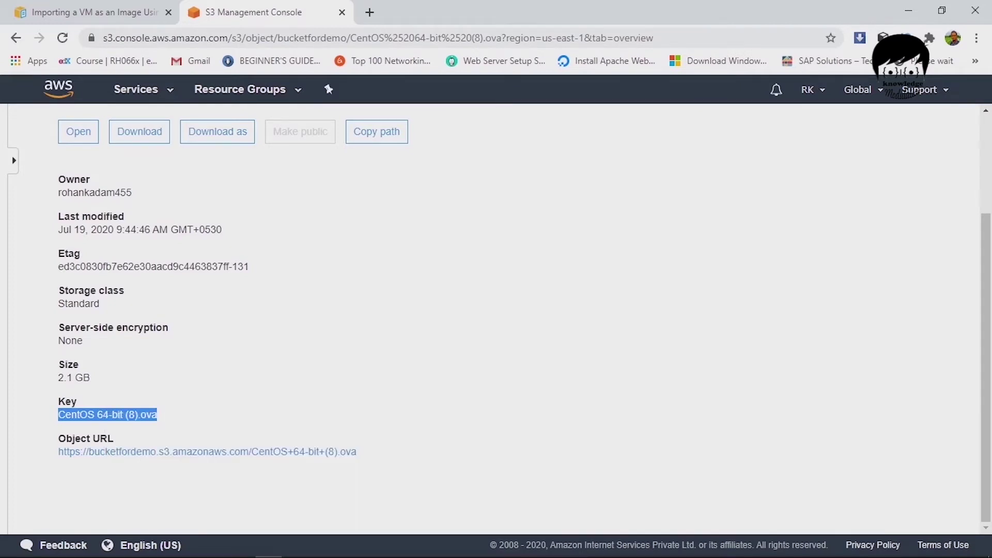
pyautogui.hotkey('alt', 'Tab')
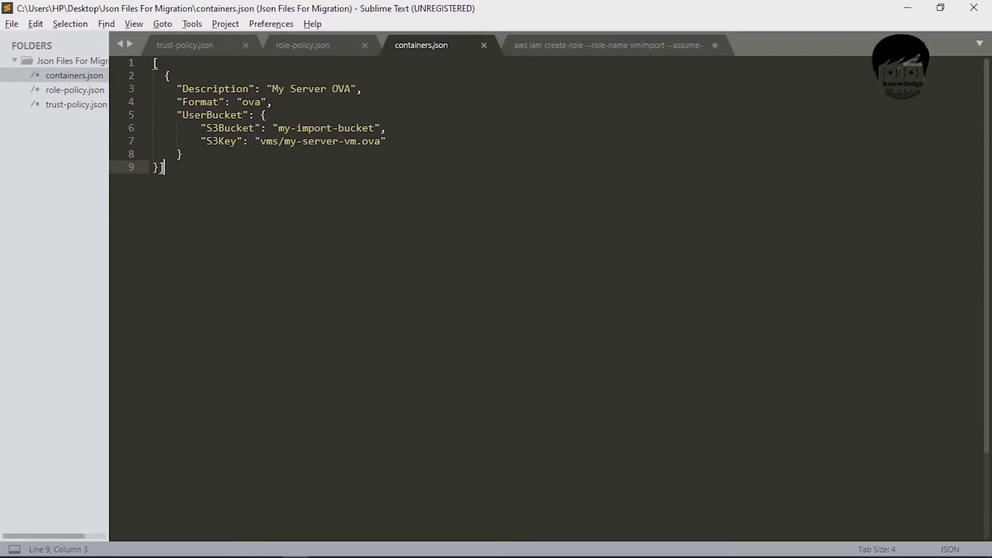
# Set containers.json's S3Key to CentOS 64-bit (8).ova and description to CentOS 64-bit, then save.
pyautogui.moveTo(382, 141); pyautogui.dragTo(260, 141)
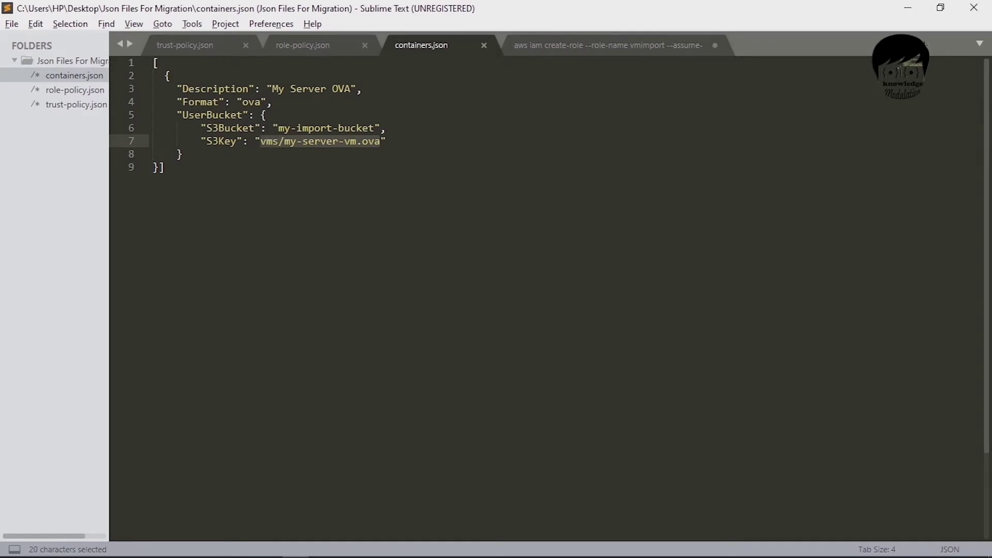
pyautogui.hotkey('ctrl', 'v')
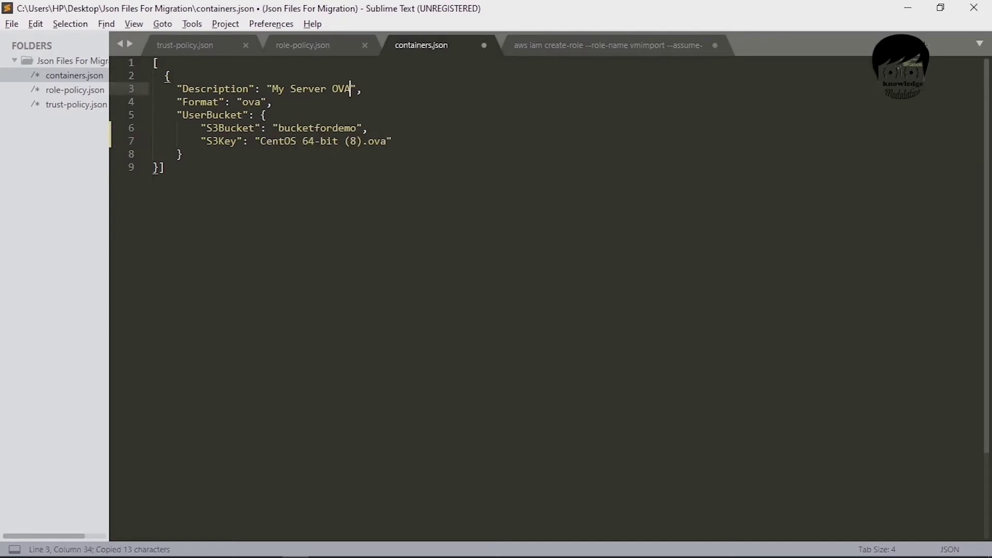
pyautogui.moveTo(352, 89); pyautogui.dragTo(272, 89)
pyautogui.write('CentOS 64-bit')
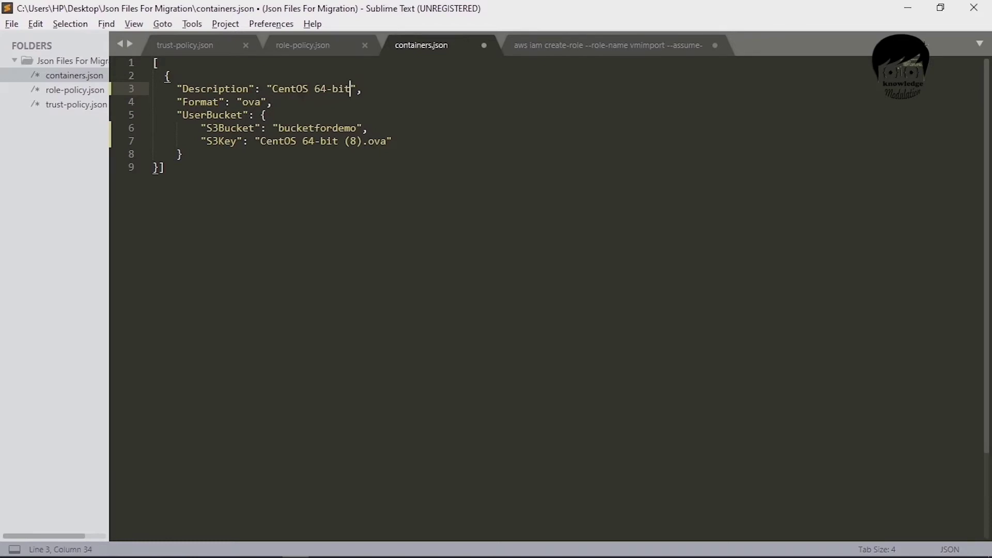
pyautogui.hotkey('ctrl', 's')
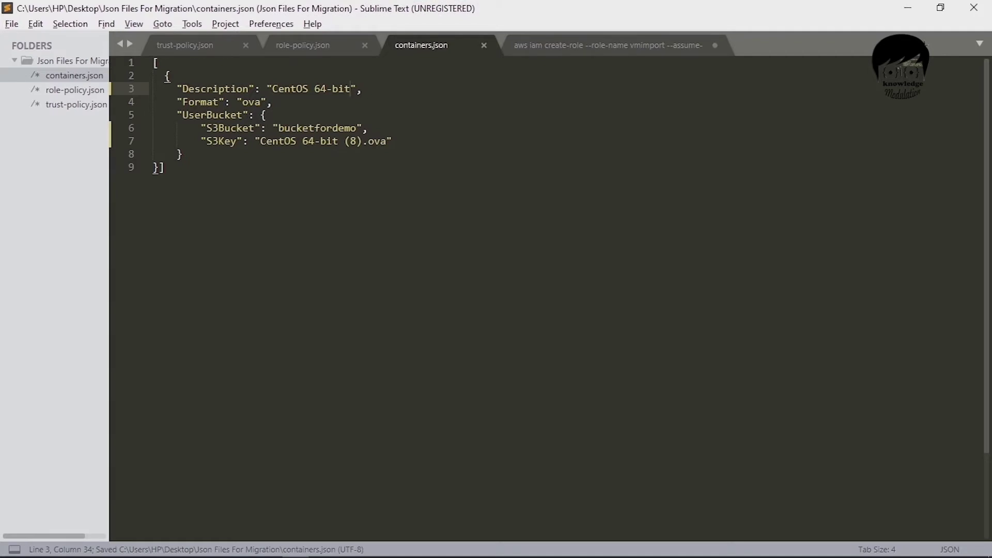
pyautogui.hotkey('ctrl', 'Tab')
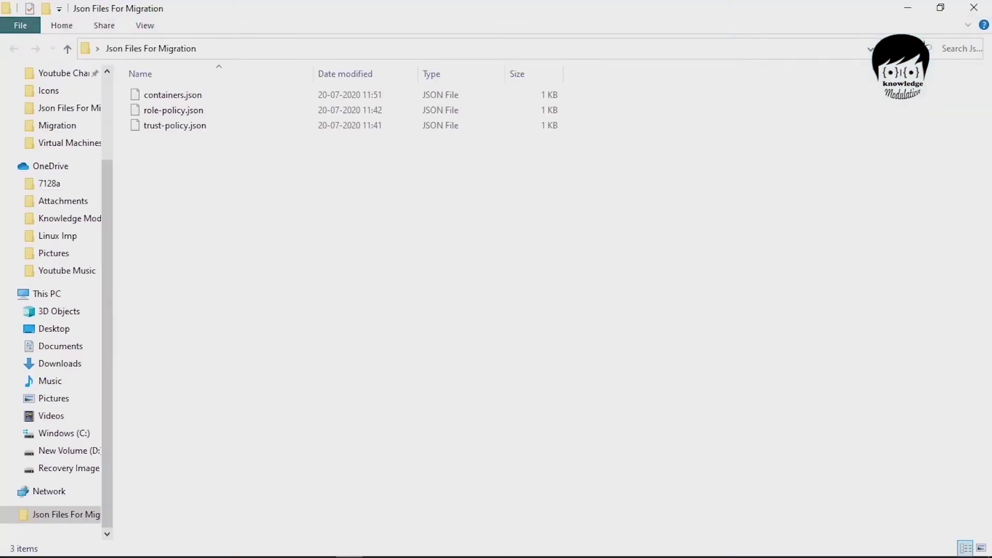
# Copy the Json Files For Migration folder path from File Explorer's address bar.
pyautogui.click(228, 48)
pyautogui.moveTo(228, 49); pyautogui.dragTo(272, 49)
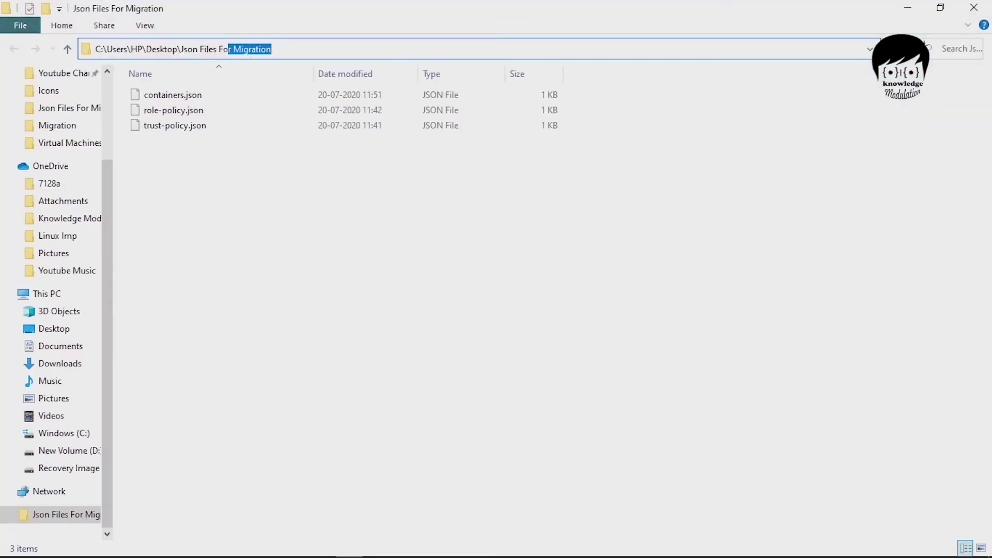
pyautogui.click(272, 48)
pyautogui.moveTo(272, 49); pyautogui.dragTo(95, 48)
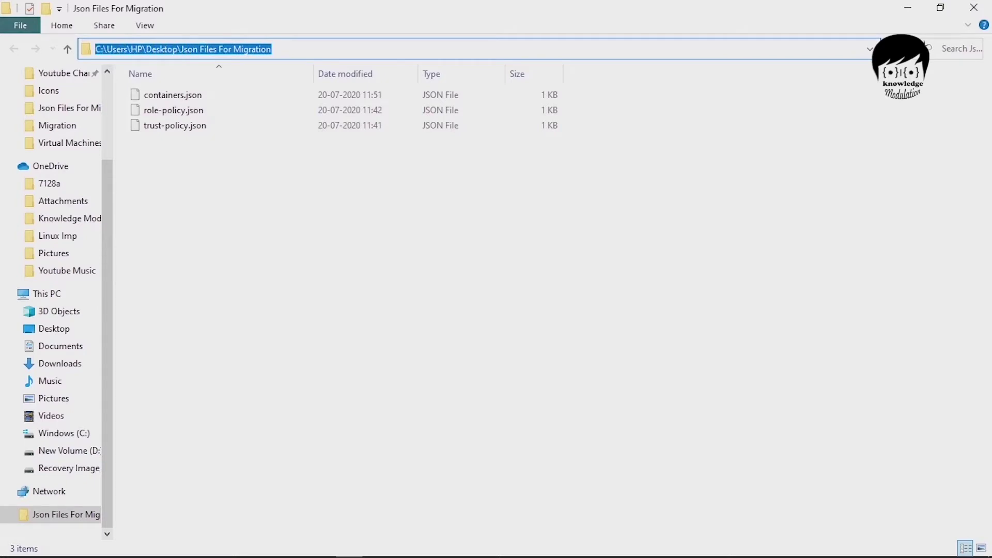
pyautogui.rightClick(161, 51)
pyautogui.click(186, 99)
# Insert the folder path into line 1's trust-policy.json path, converting backslashes to forward slashes.
pyautogui.hotkey('alt', 'Tab')
pyautogui.rightClick(636, 57)
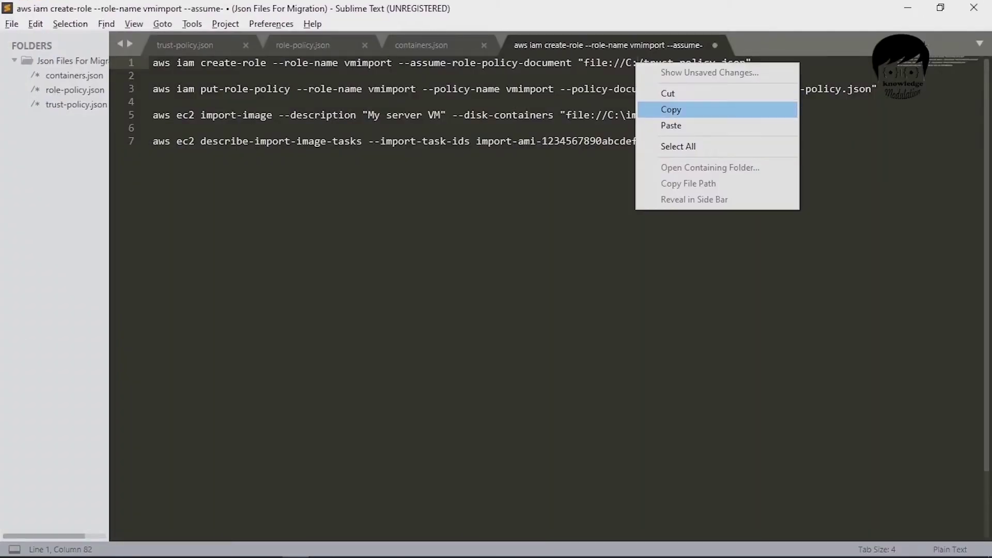
pyautogui.click(667, 126)
pyautogui.click(636, 63)
pyautogui.press('Delete')
pyautogui.press('Delete')
pyautogui.press('Delete')
pyautogui.write('/')
pyautogui.press('Right')
pyautogui.press('Right')
pyautogui.press('Right')
pyautogui.press('Right')
pyautogui.press('Right')
pyautogui.press('Delete')
pyautogui.write('/')
pyautogui.press('Right')
pyautogui.press('Right')
pyautogui.press('Delete')
pyautogui.write('/')
pyautogui.press('Right')
pyautogui.press('Right')
pyautogui.press('Right')
pyautogui.press('Right')
pyautogui.press('Right')
pyautogui.press('Right')
pyautogui.press('Right')
pyautogui.press('Delete')
pyautogui.write('/')
pyautogui.press('Right')
pyautogui.press('Right')
pyautogui.press('Right')
pyautogui.press('Right')
pyautogui.press('Right')
# Copy the completed create-role command from line 1.
pyautogui.hotkey('ctrl', 'Right')
pyautogui.hotkey('ctrl', 'Right')
pyautogui.hotkey('ctrl', 'Right')
pyautogui.hotkey('ctrl', 'Right')
pyautogui.hotkey('ctrl', 'Right')
pyautogui.hotkey('ctrl', 'Right')
pyautogui.hotkey('ctrl', 'Right')
pyautogui.hotkey('ctrl', 'Right')
pyautogui.hotkey('ctrl', 'Right')
pyautogui.hotkey('ctrl', 'Right')
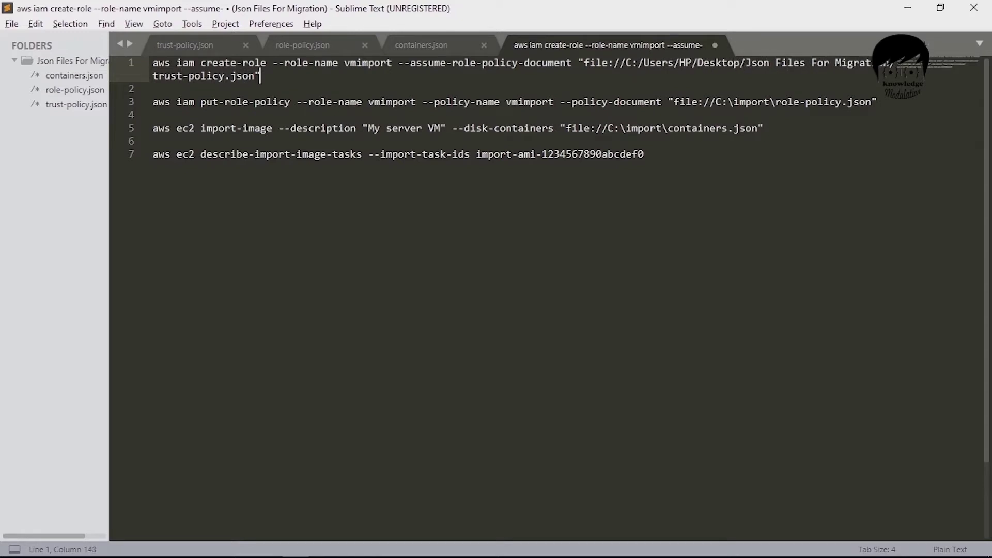
pyautogui.hotkey('shift', 'Home')
pyautogui.hotkey('ctrl', 'c')
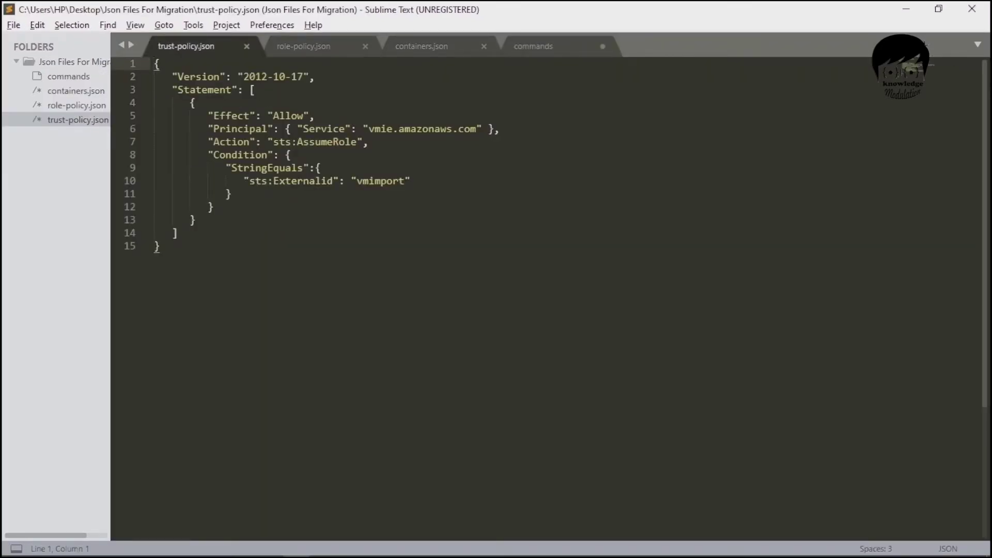
# Verify the bucket name on lines 12, 13 and 26 of role-policy.json, then review containers.json and the commands file.
pyautogui.hotkey('ctrl', 'pagedown')
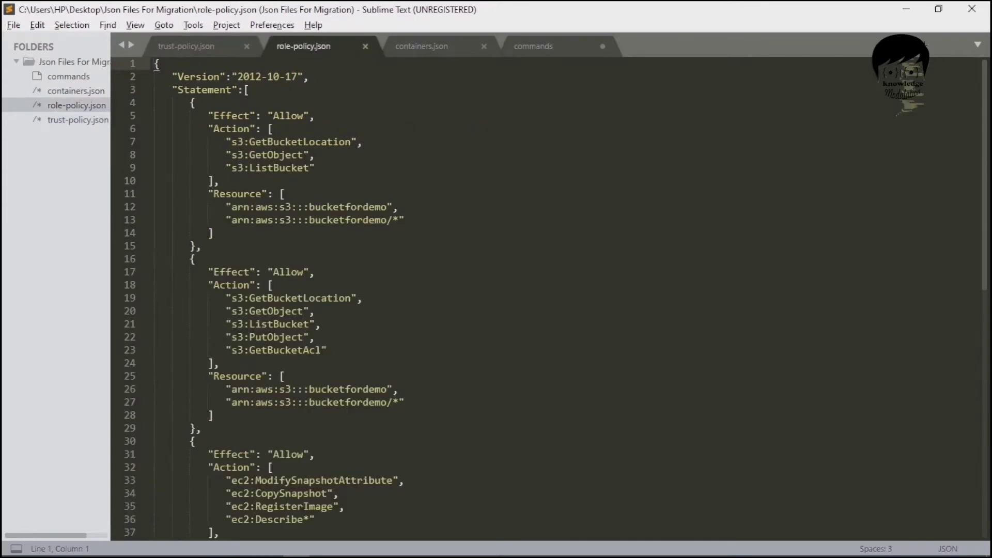
pyautogui.moveTo(309, 206); pyautogui.dragTo(387, 207)
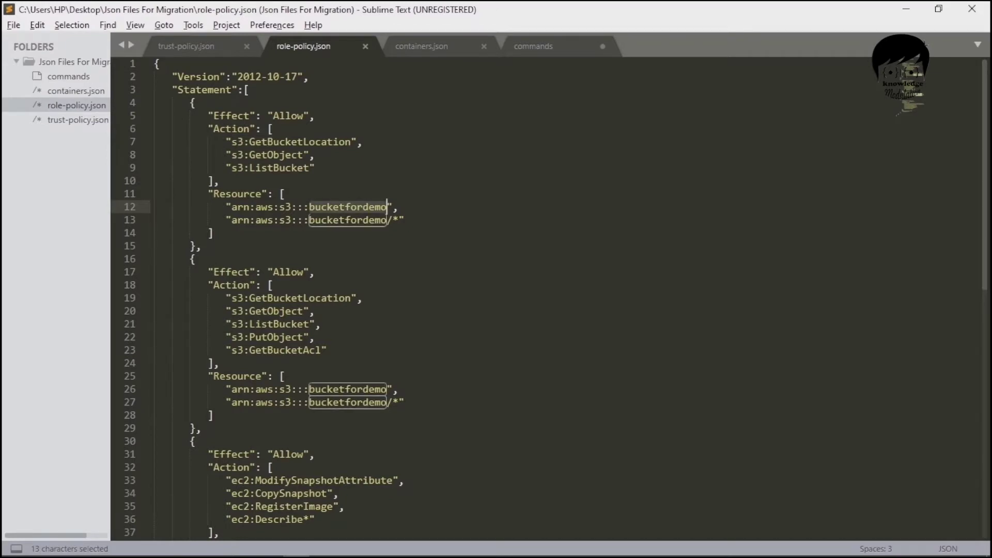
pyautogui.moveTo(309, 220); pyautogui.dragTo(387, 219)
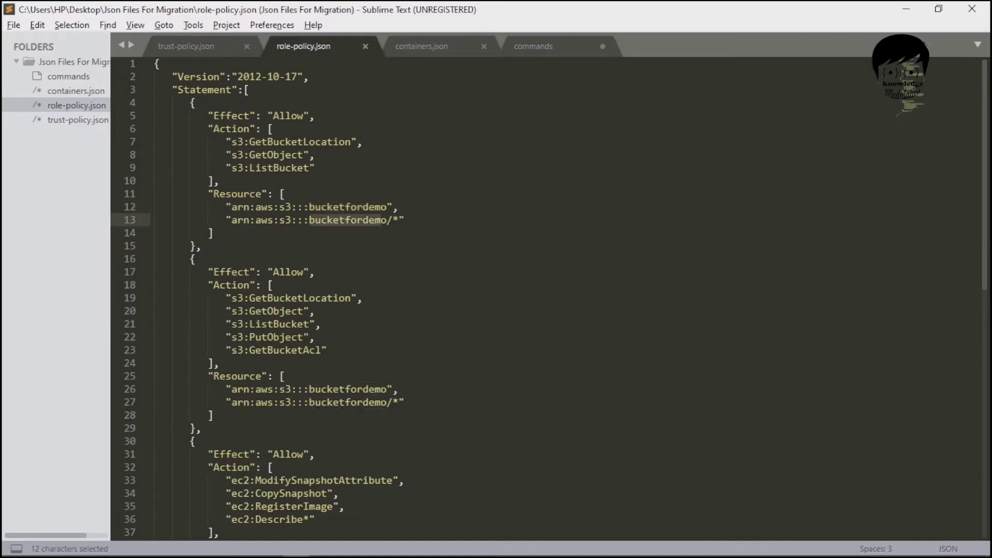
pyautogui.click(308, 389)
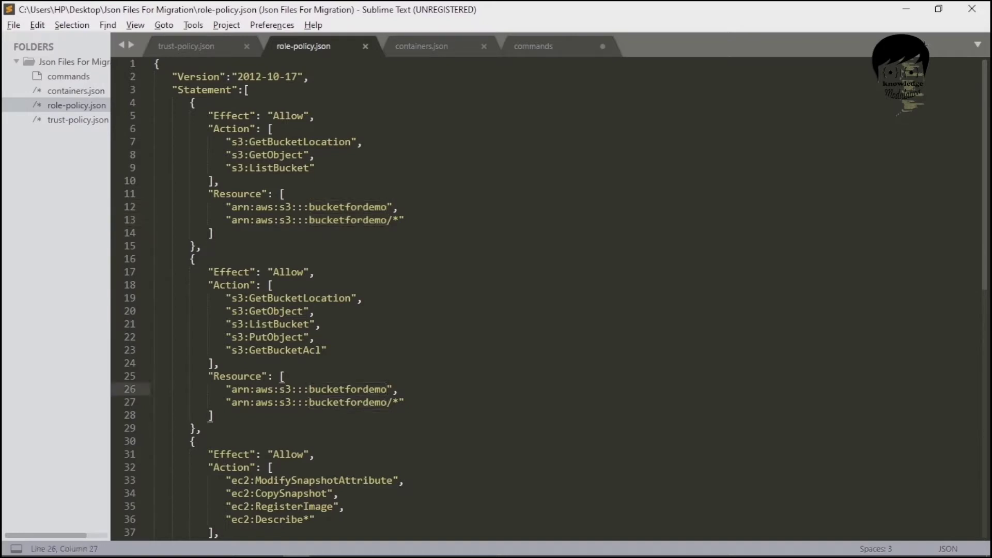
pyautogui.moveTo(309, 389); pyautogui.dragTo(387, 389)
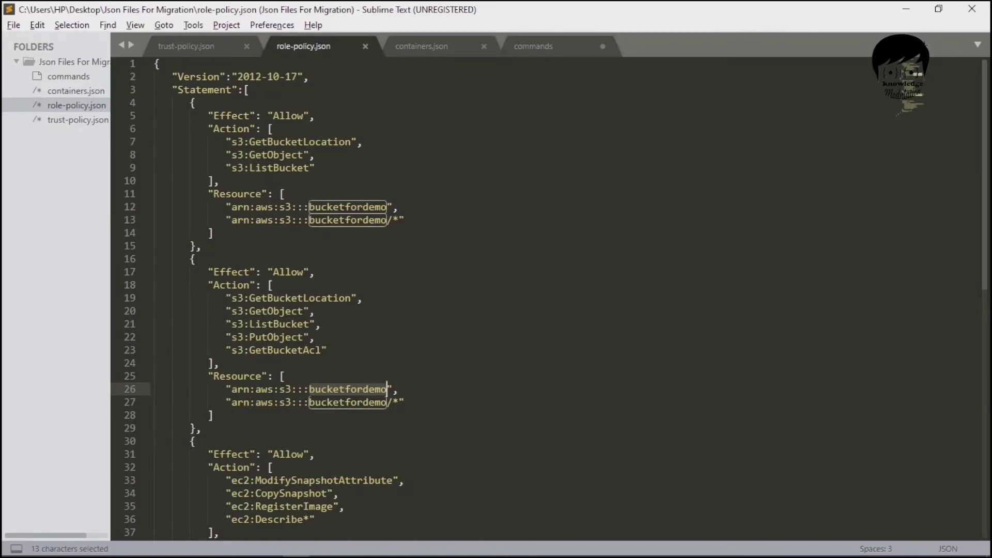
pyautogui.hotkey('ctrl', 'pagedown')
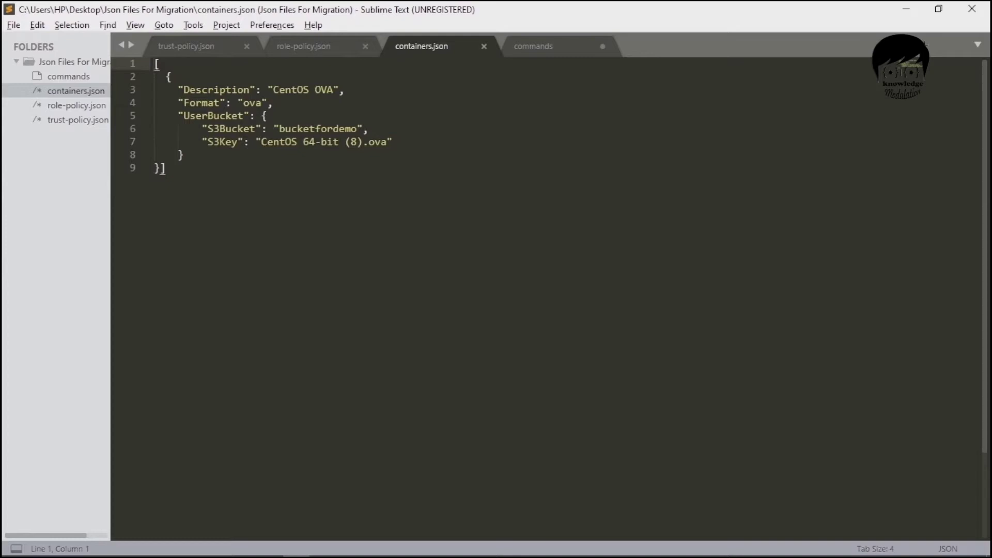
pyautogui.hotkey('ctrl', 'Tab')
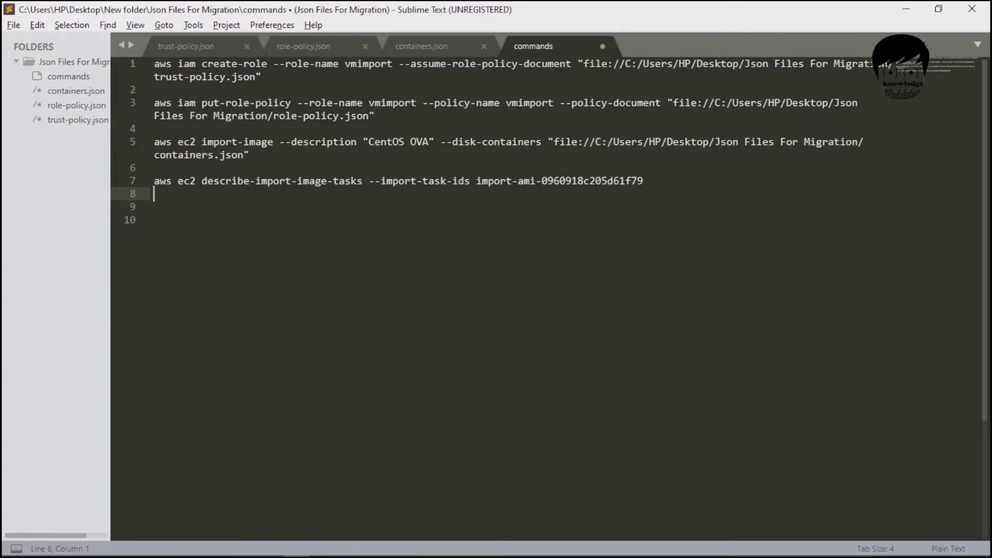
# Launch cmd, check the AWS CLI with aws --version, and clear the console.
pyautogui.hotkey('alt', 'Tab')
pyautogui.press('super+r')
pyautogui.write('cmd')
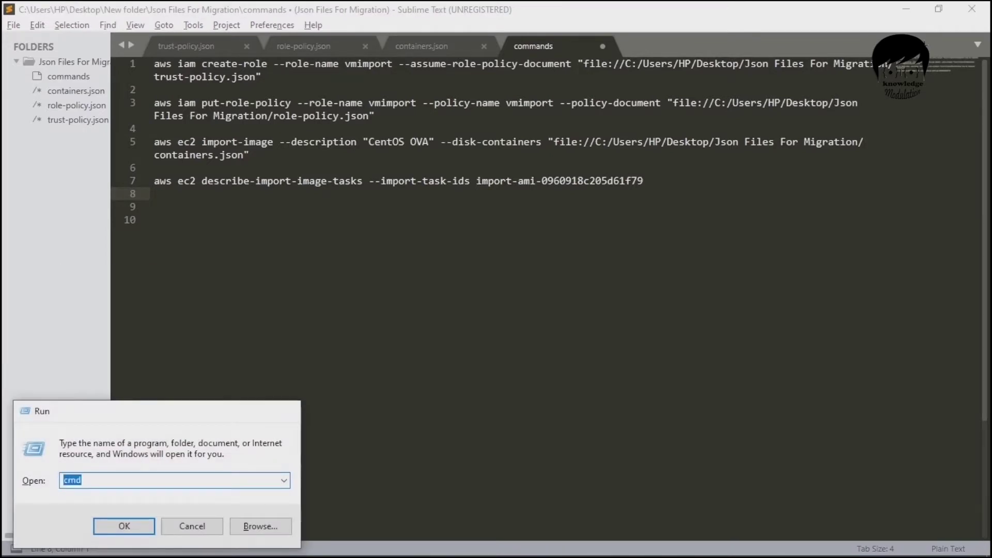
pyautogui.press('Return')
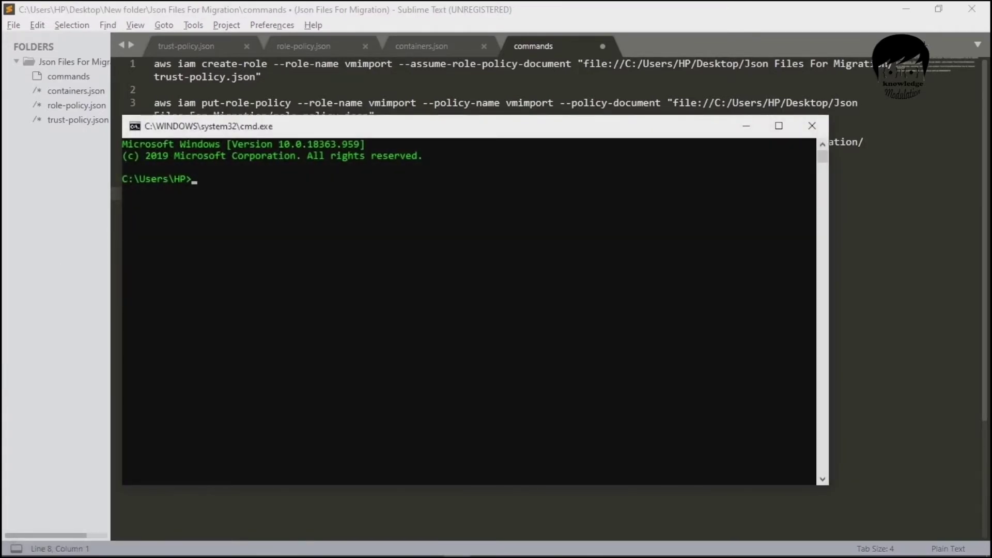
pyautogui.write('aws --version')
pyautogui.press('Return')
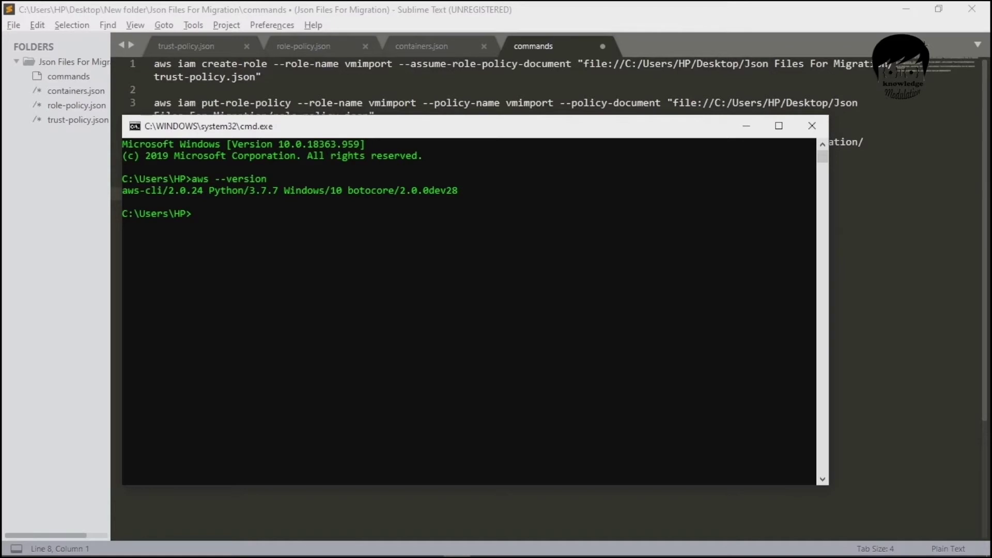
pyautogui.write('cls')
pyautogui.press('Return')
# Run the create-role command from the commands file to create the vmimport role.
pyautogui.hotkey('alt', 'Tab')
pyautogui.hotkey('ctrl', 'shift', 'Home')
pyautogui.rightClick(228, 71)
pyautogui.click(253, 115)
pyautogui.hotkey('alt', 'Tab')
pyautogui.hotkey('ctrl', 'v')
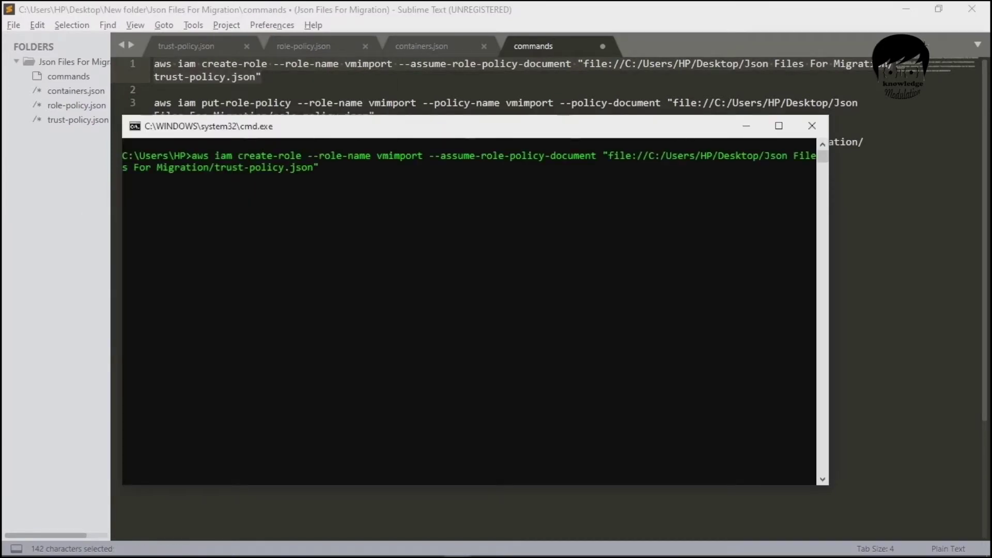
pyautogui.press('Return')
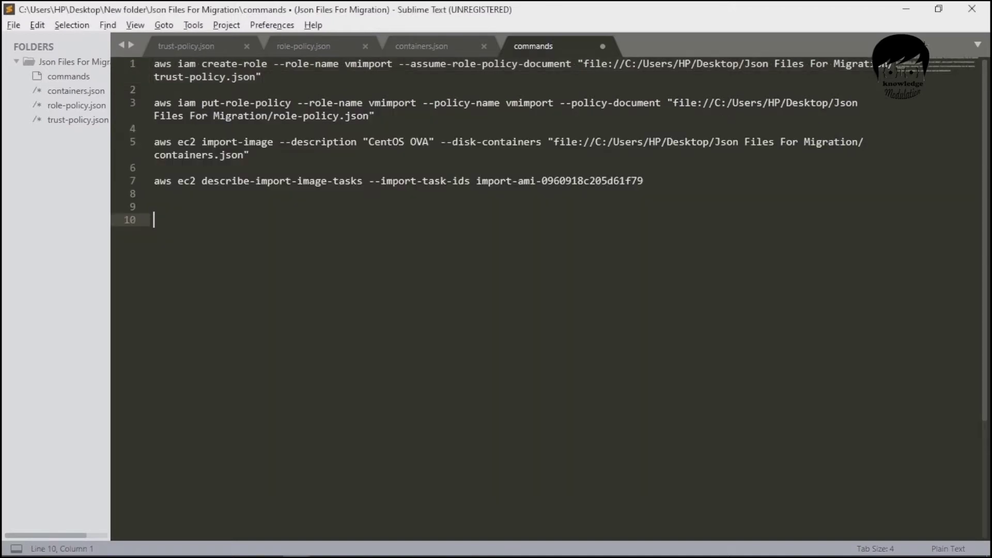
# Copy line 3's put-role-policy command and run it at the Command Prompt.
pyautogui.moveTo(374, 116); pyautogui.dragTo(153, 103)
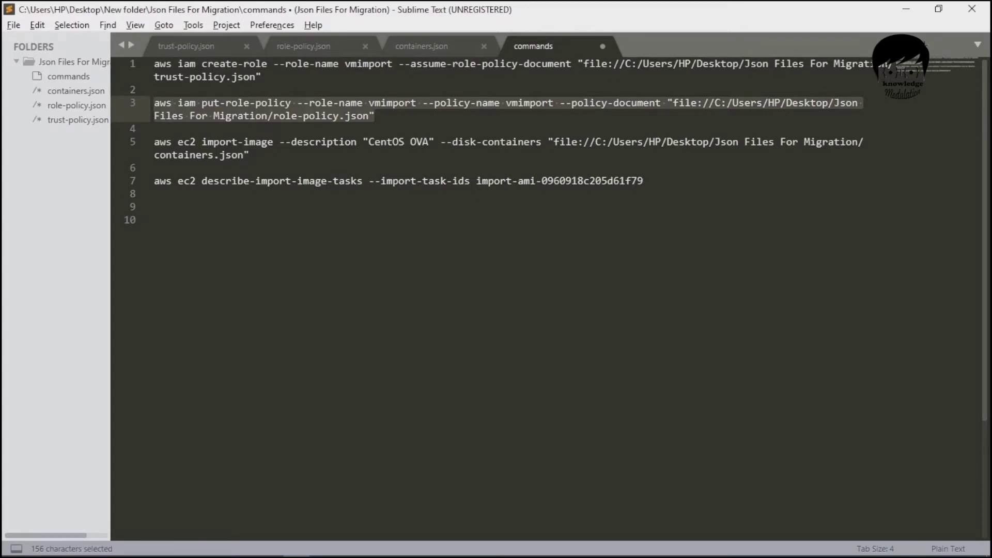
pyautogui.click(380, 102)
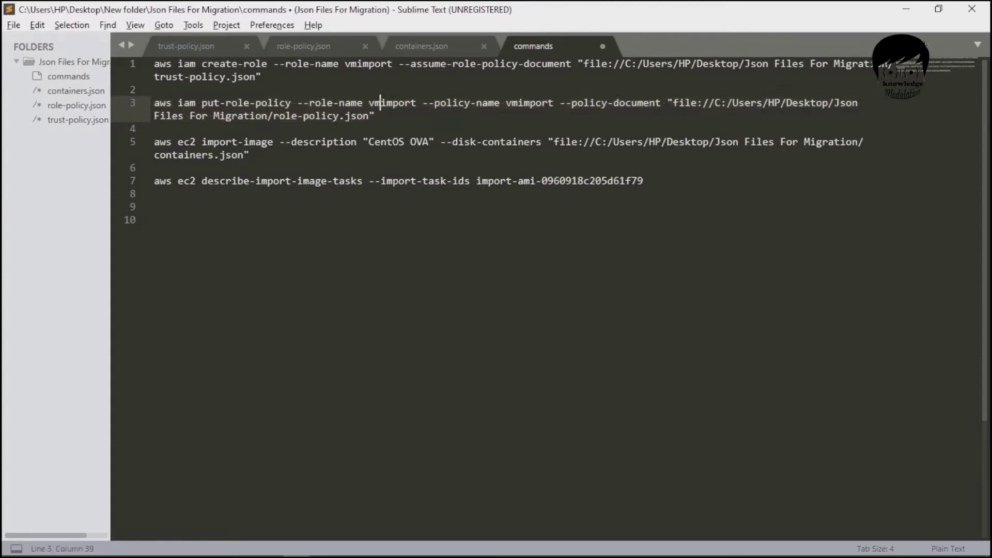
pyautogui.hotkey('ctrl', 'u')
pyautogui.rightClick(320, 109)
pyautogui.click(351, 155)
pyautogui.hotkey('alt', 'Tab')
pyautogui.hotkey('ctrl', 'v')
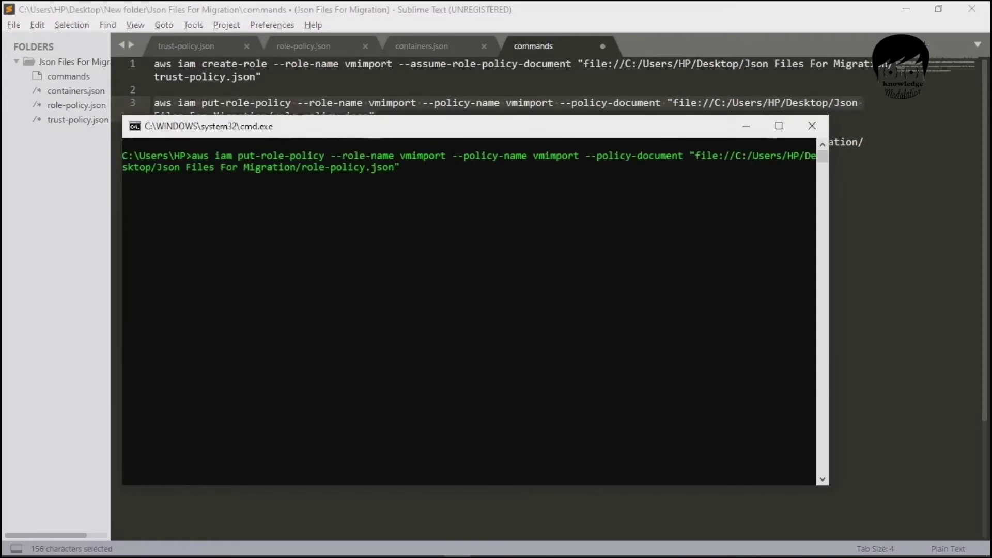
pyautogui.press('Return')
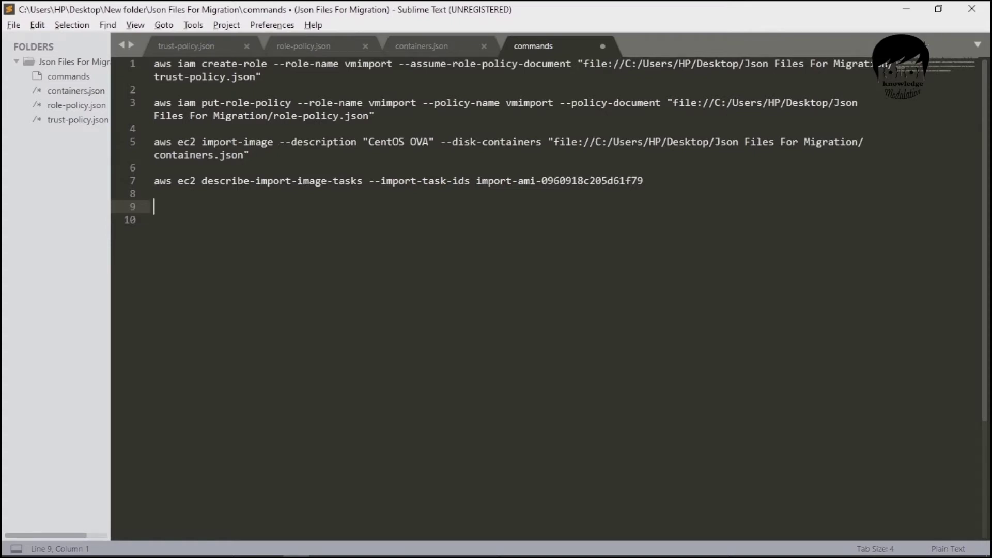
# Check that line 5's 'CentOS OVA' description matches containers.json, then select the whole import-image command.
pyautogui.moveTo(429, 141); pyautogui.dragTo(369, 142)
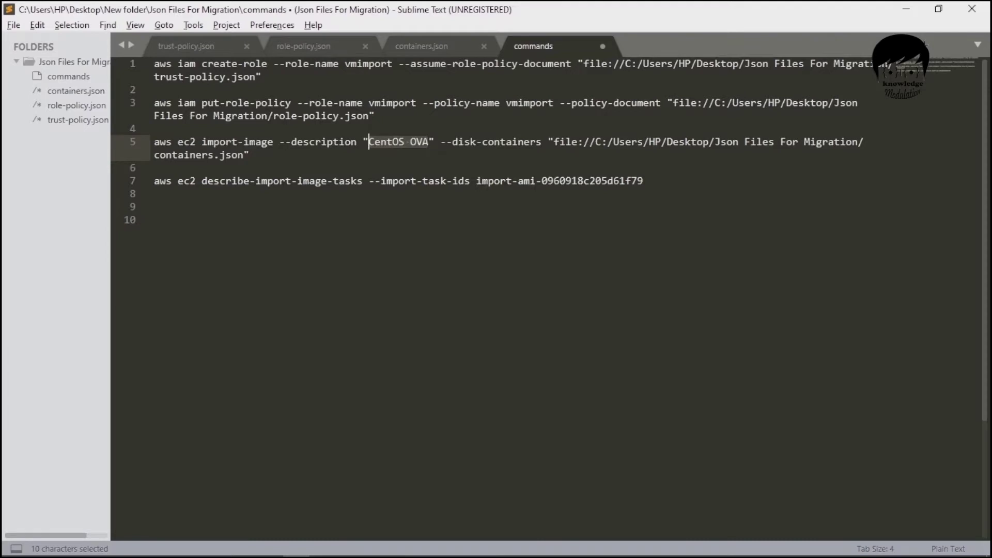
pyautogui.hotkey('ctrl', 'pageup')
pyautogui.moveTo(333, 90); pyautogui.dragTo(273, 90)
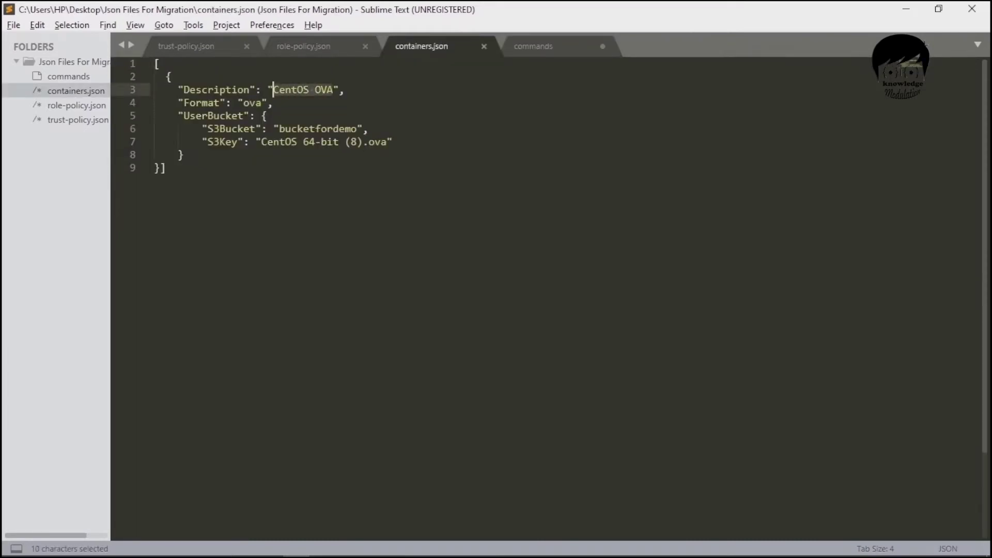
pyautogui.hotkey('ctrl', 'pageup')
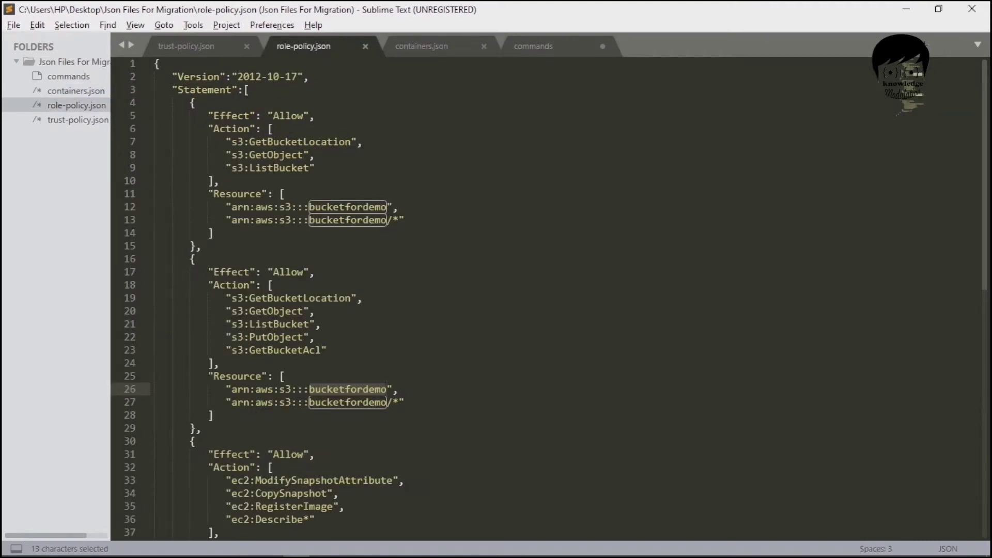
pyautogui.hotkey('ctrl', 'pagedown')
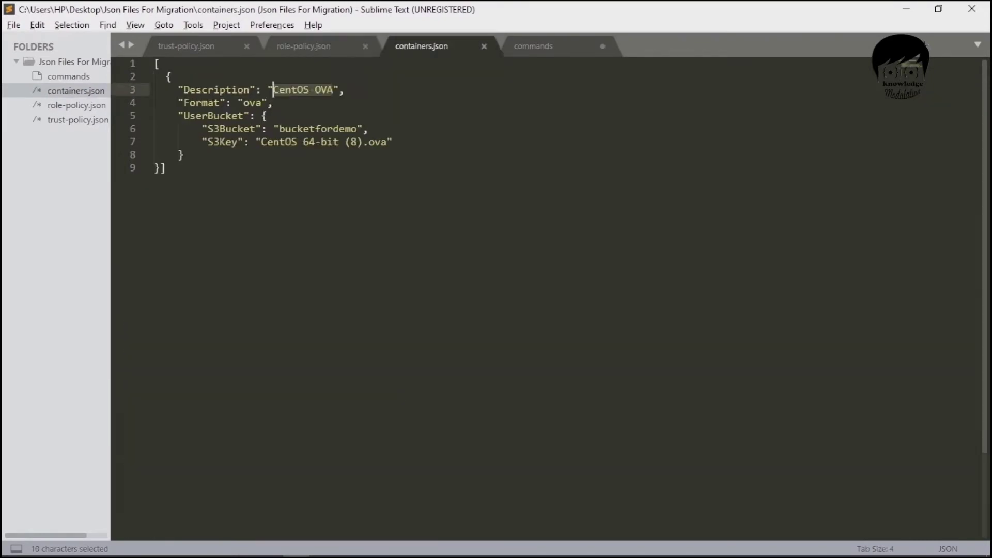
pyautogui.hotkey('ctrl', 'pagedown')
pyautogui.click(249, 155)
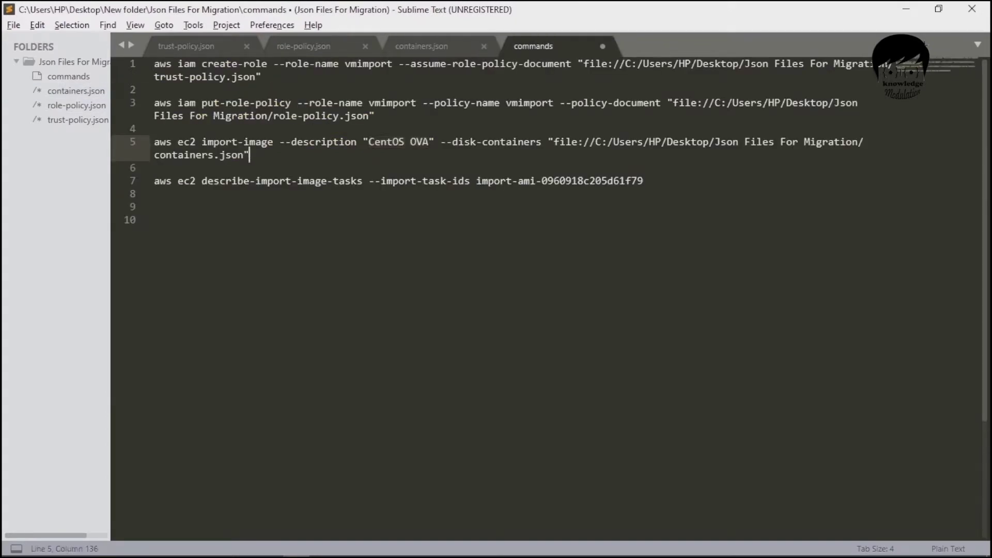
pyautogui.hotkey('shift', 'Home')
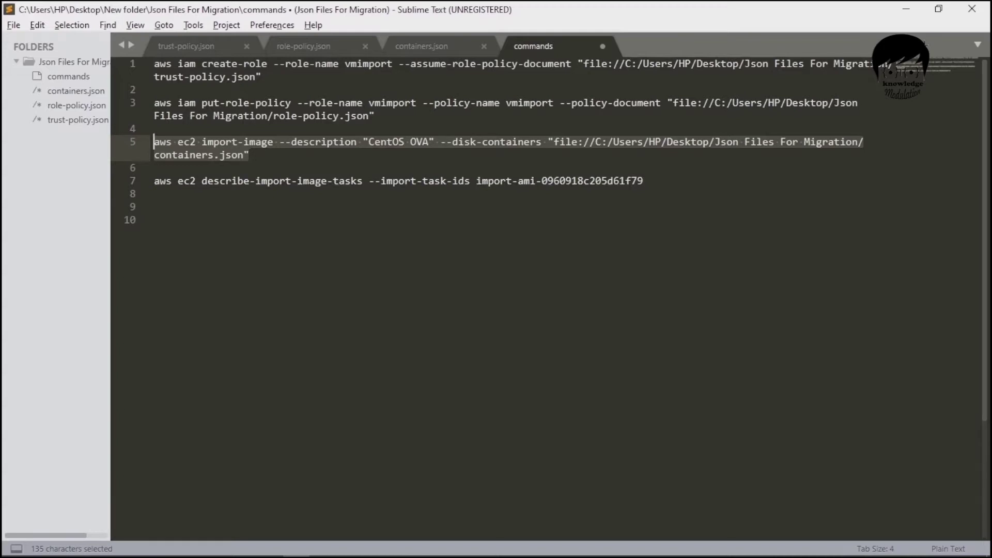
# Run the copied import-image command in a cleared Command Prompt to start the CentOS OVA import.
pyautogui.rightClick(211, 143)
pyautogui.click(246, 190)
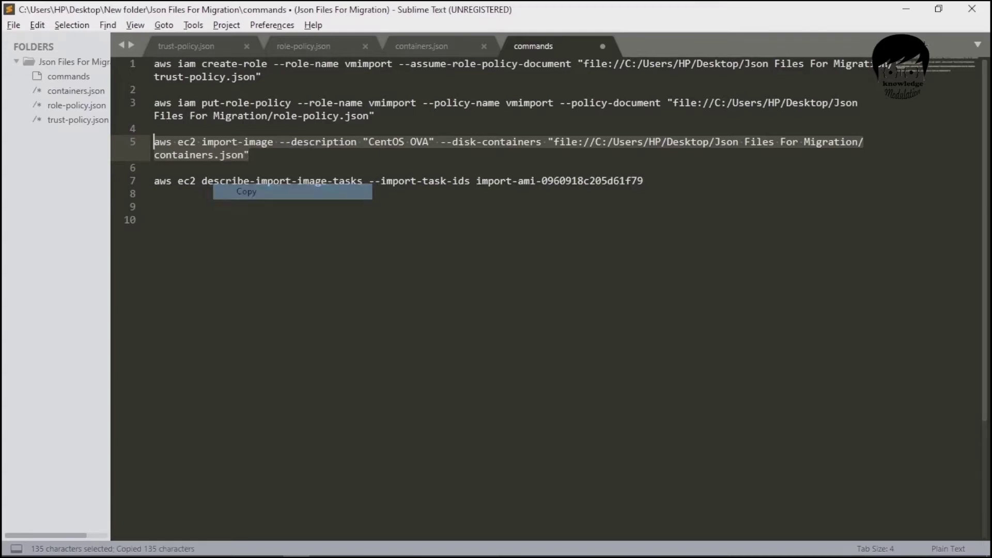
pyautogui.hotkey('alt', 'Tab')
pyautogui.write('cls')
pyautogui.press('Return')
pyautogui.hotkey('ctrl', 'v')
pyautogui.press('Return')
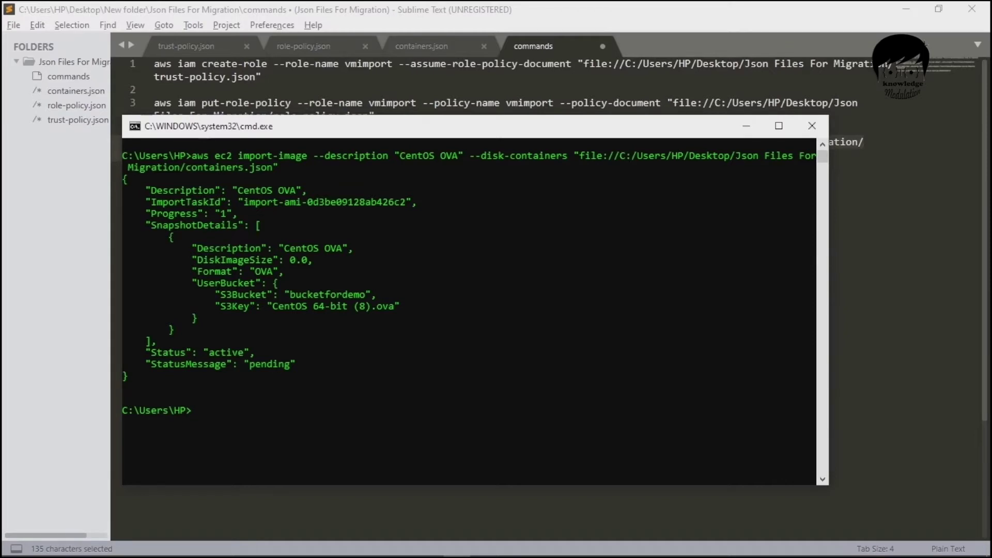
# Copy the returned task ID import-ami-0d3be09128ab426c2 back to the commands file.
pyautogui.moveTo(279, 201); pyautogui.dragTo(405, 201)
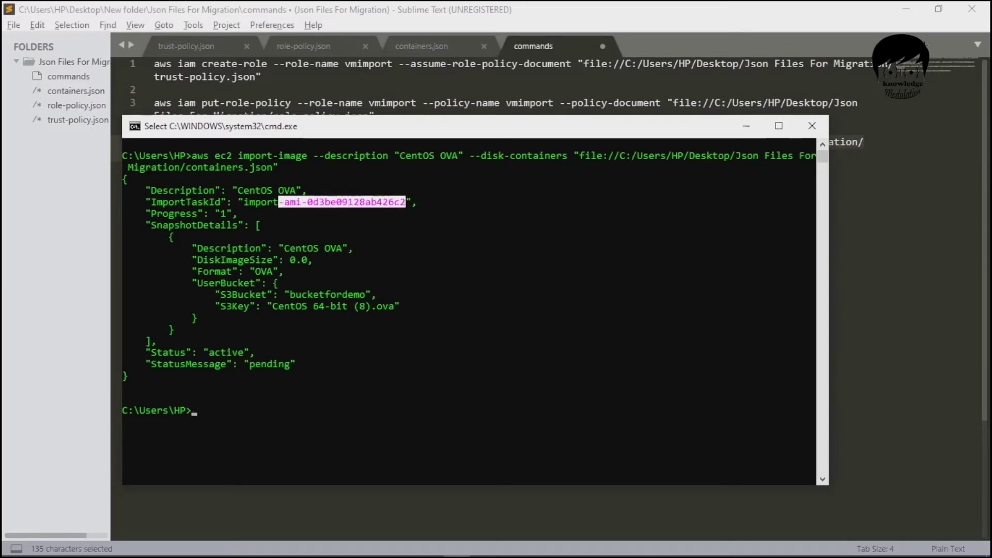
pyautogui.press('Return')
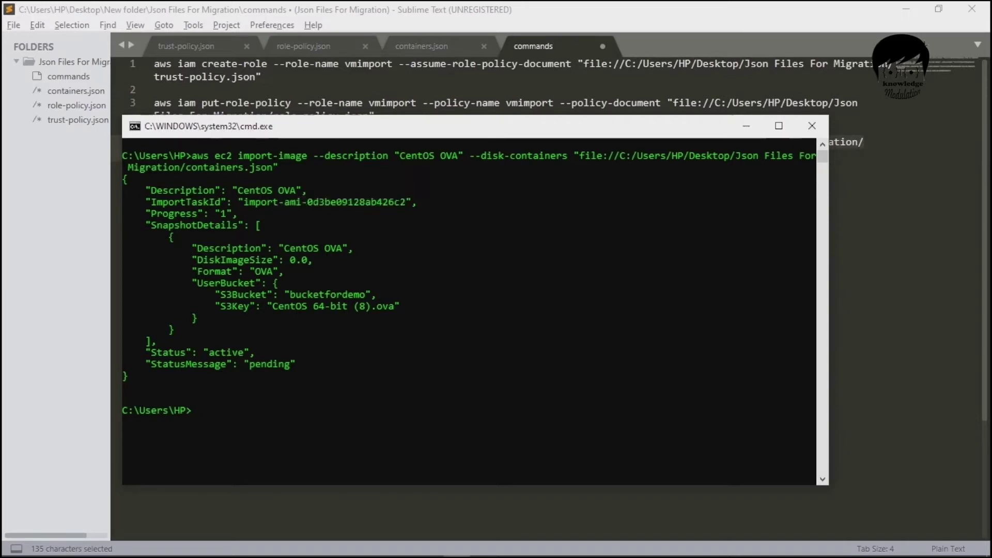
pyautogui.hotkey('alt', 'Tab')
pyautogui.click(155, 193)
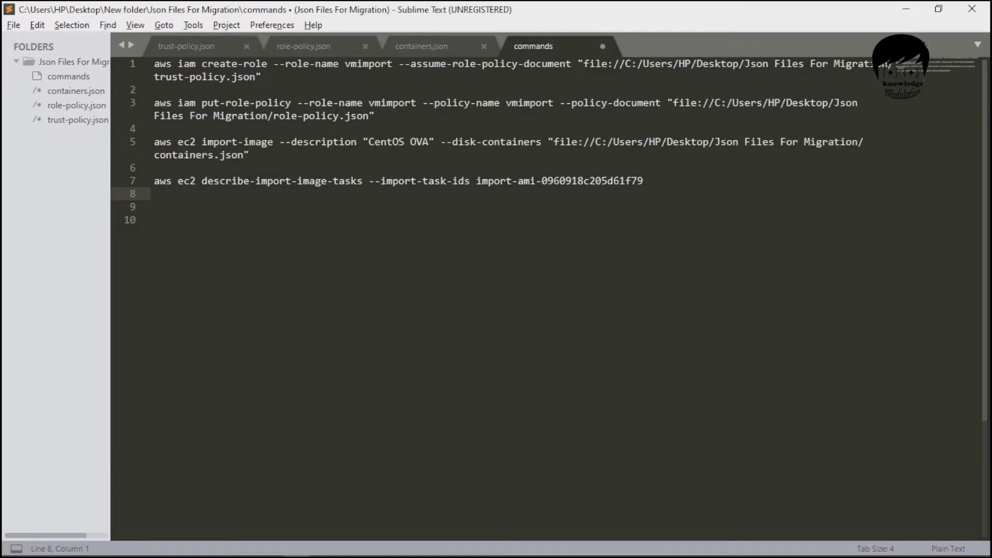
# Replace the describe command's old task ID with import-ami-0d3be09128ab426c2 and copy the updated command.
pyautogui.press('Return')
pyautogui.press('Return')
pyautogui.hotkey('ctrl', 'v')
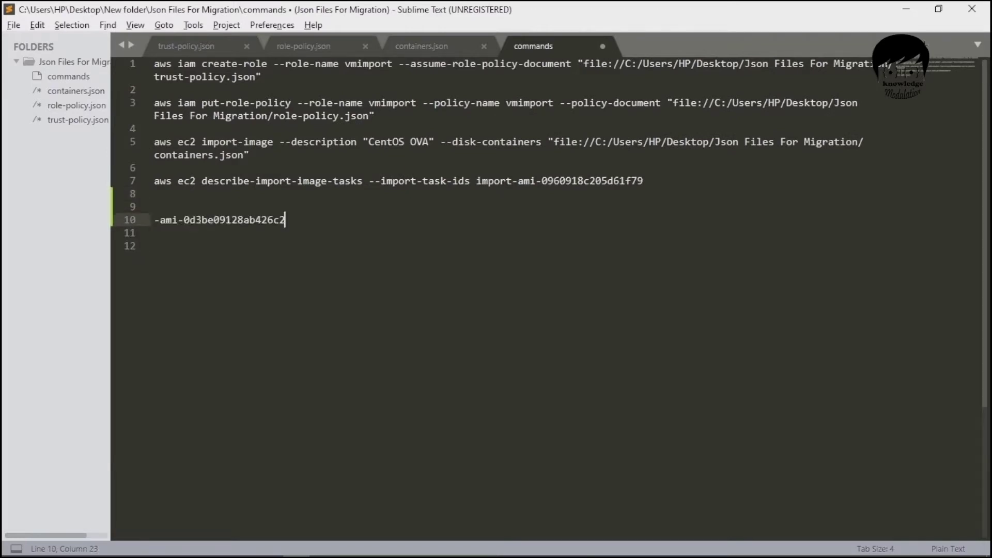
pyautogui.moveTo(285, 219); pyautogui.dragTo(153, 219)
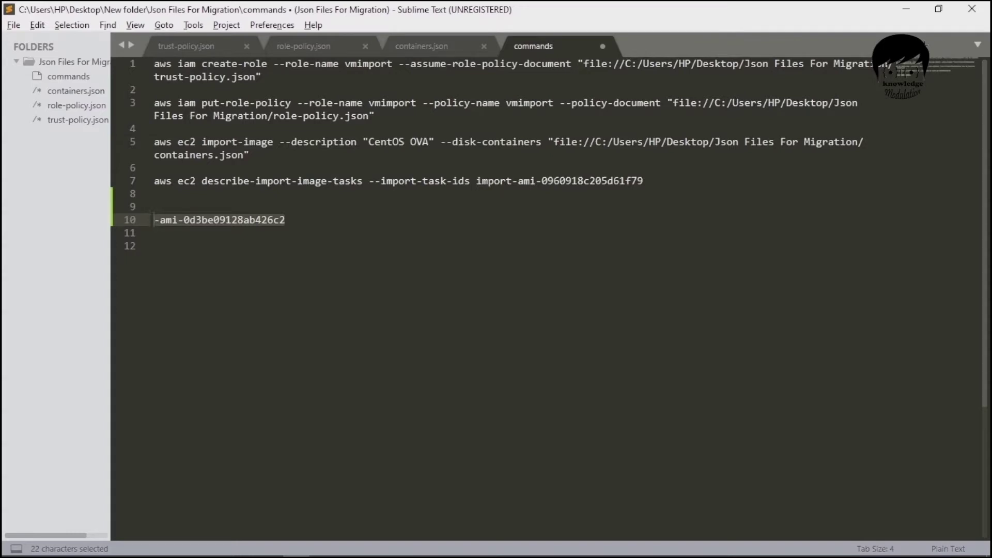
pyautogui.moveTo(513, 181); pyautogui.dragTo(644, 180)
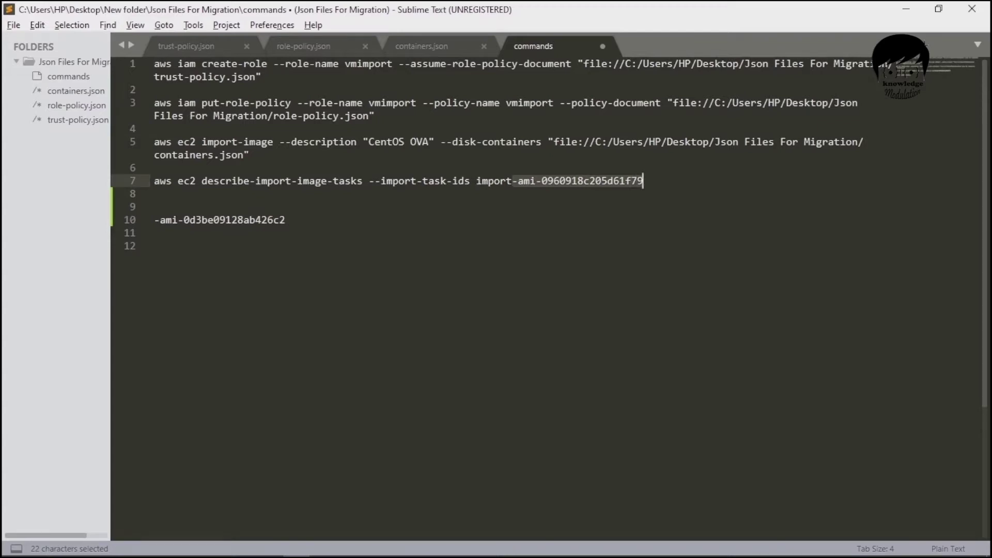
pyautogui.hotkey('ctrl', 'v')
pyautogui.moveTo(643, 180); pyautogui.dragTo(154, 180)
pyautogui.hotkey('ctrl', 'c')
pyautogui.hotkey('alt', 'Tab')
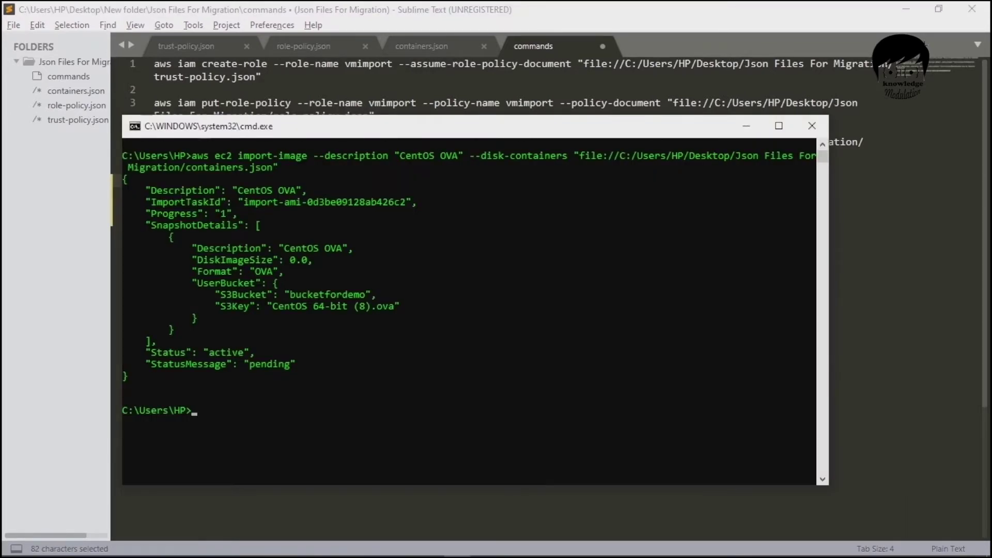
# Run describe-import-image-tasks, showing the task validated at progress 4, then recall the command.
pyautogui.hotkey('ctrl', 'v')
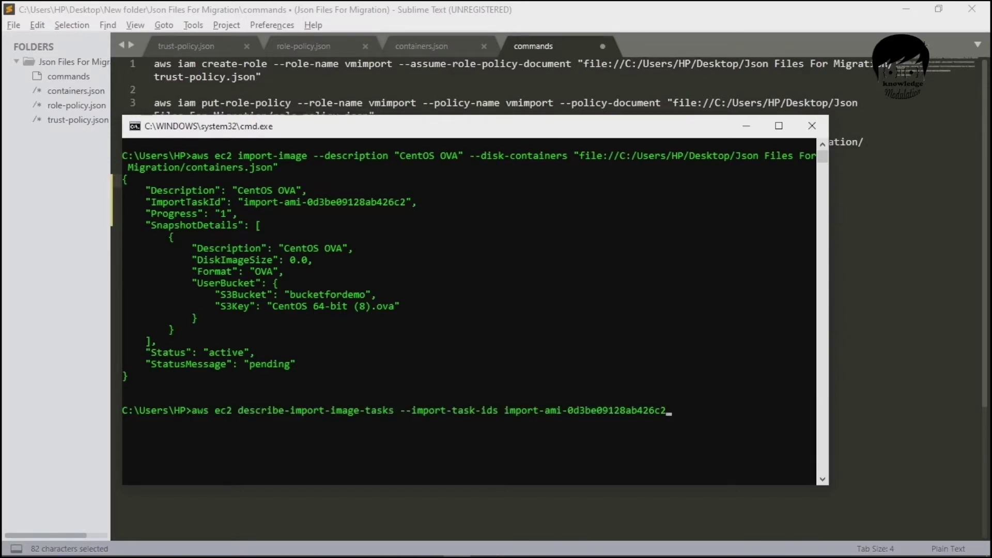
pyautogui.press('Return')
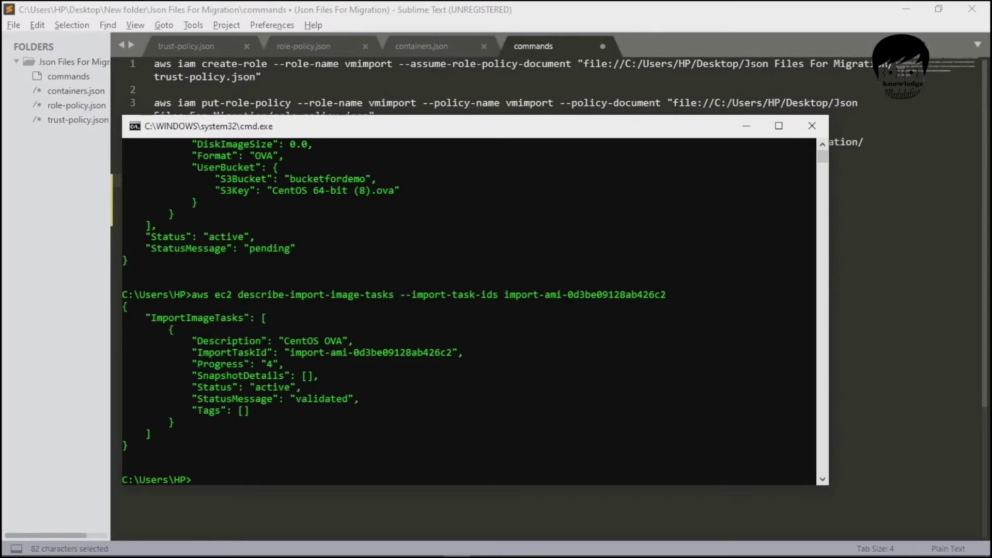
pyautogui.hotkey('alt', 'Tab')
pyautogui.press('Up')
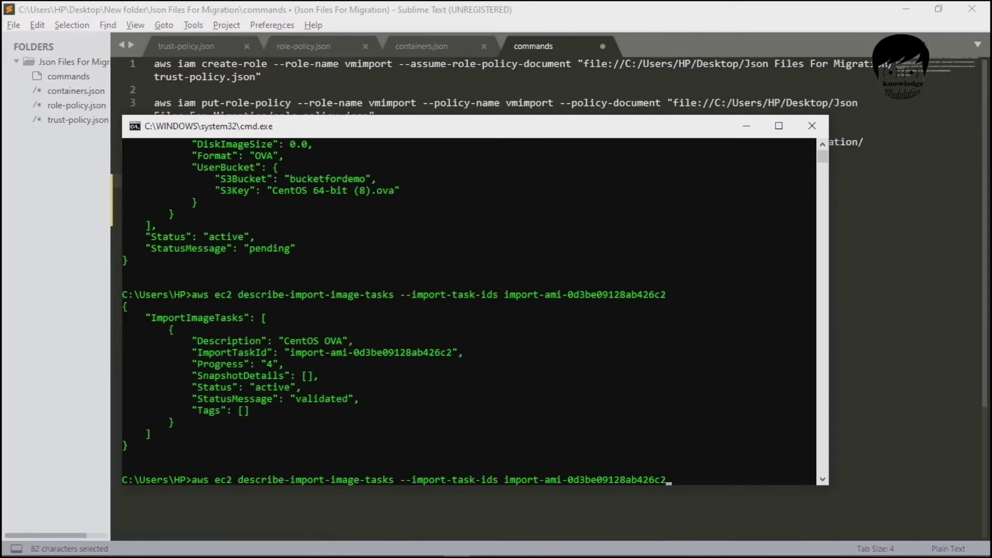
# Rerun the status check and page to the end of its output, which shows converting.
pyautogui.press('Return')
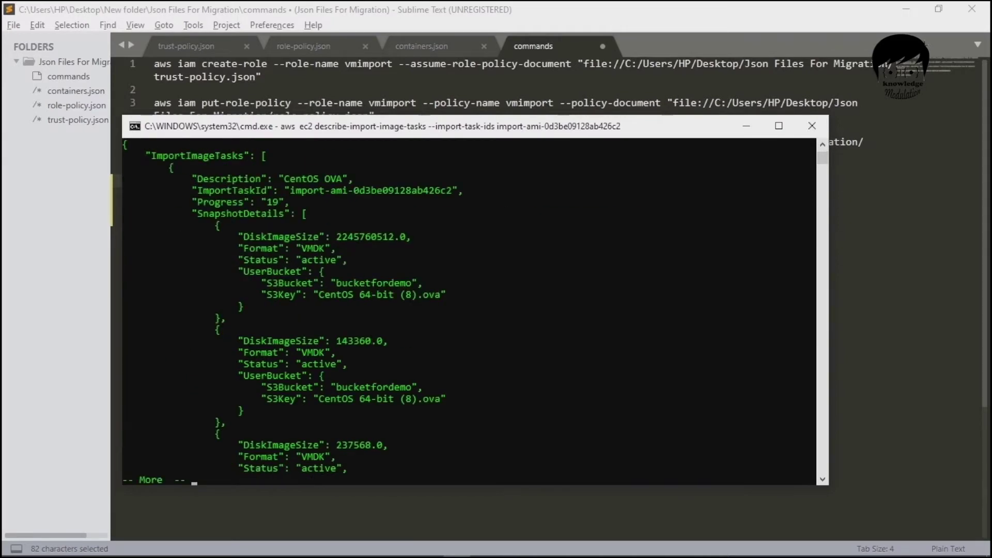
pyautogui.press('Return')
pyautogui.press('Return')
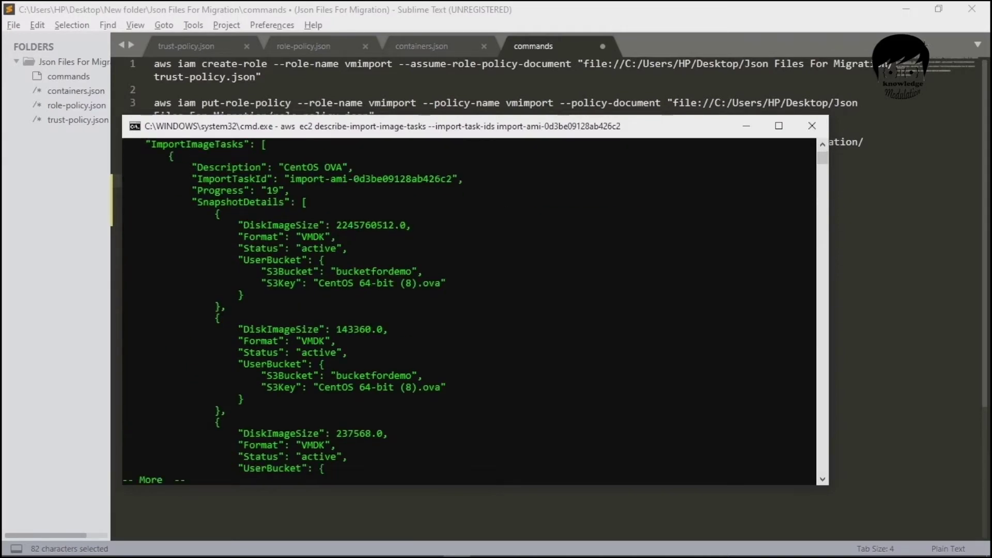
pyautogui.press('Return')
pyautogui.press('Return')
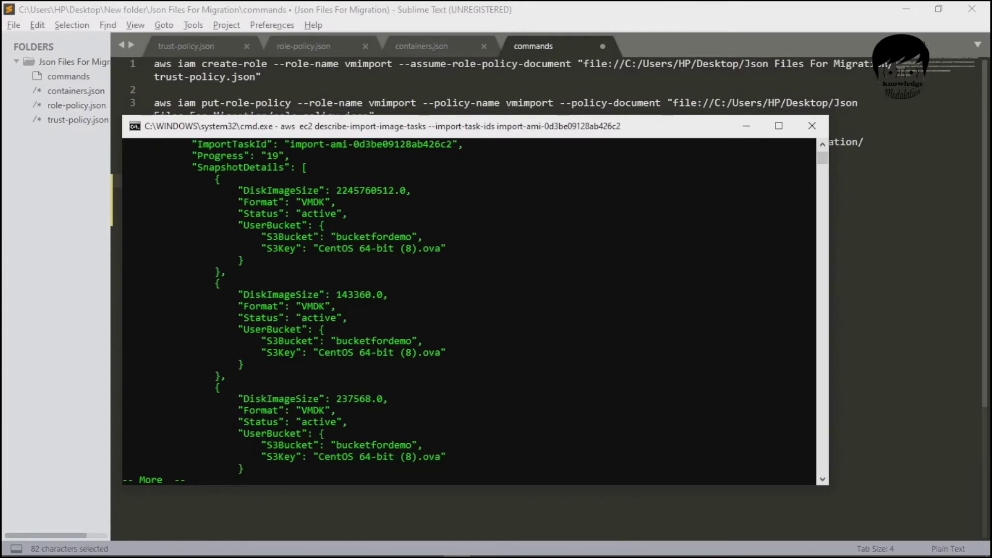
pyautogui.press('Return')
pyautogui.press('Return')
pyautogui.press('Return')
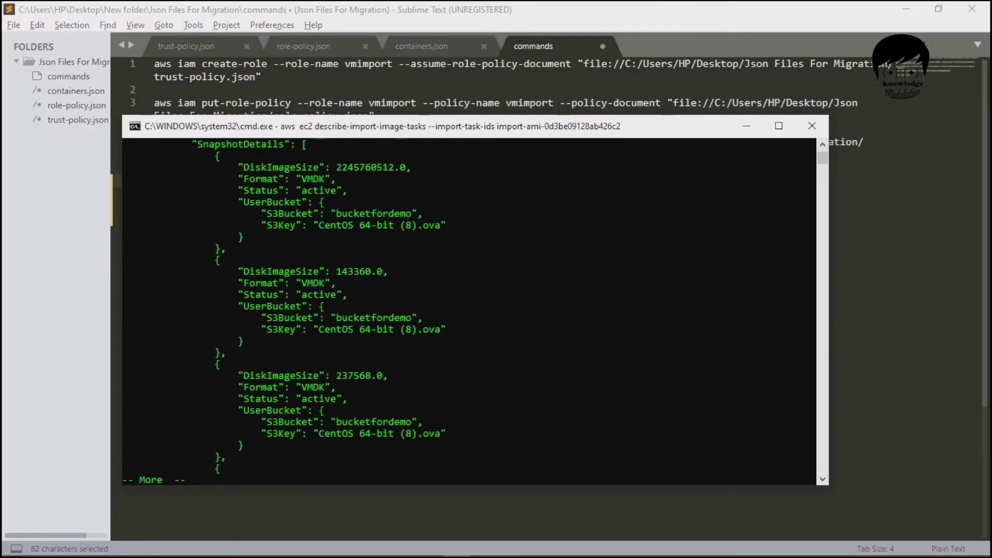
pyautogui.press('Return')
pyautogui.press('Return')
pyautogui.press('Return')
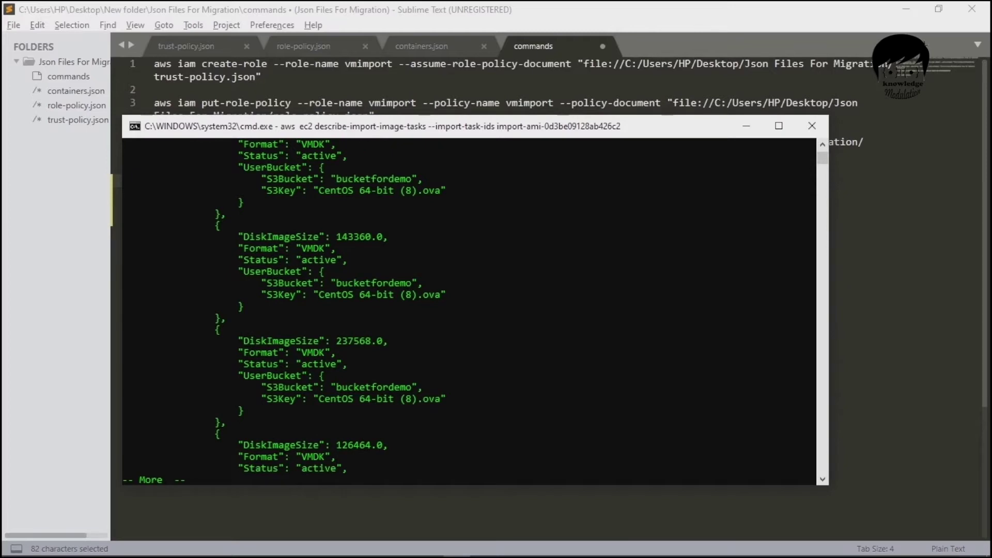
pyautogui.press('Return')
pyautogui.press('Return')
pyautogui.press('Return')
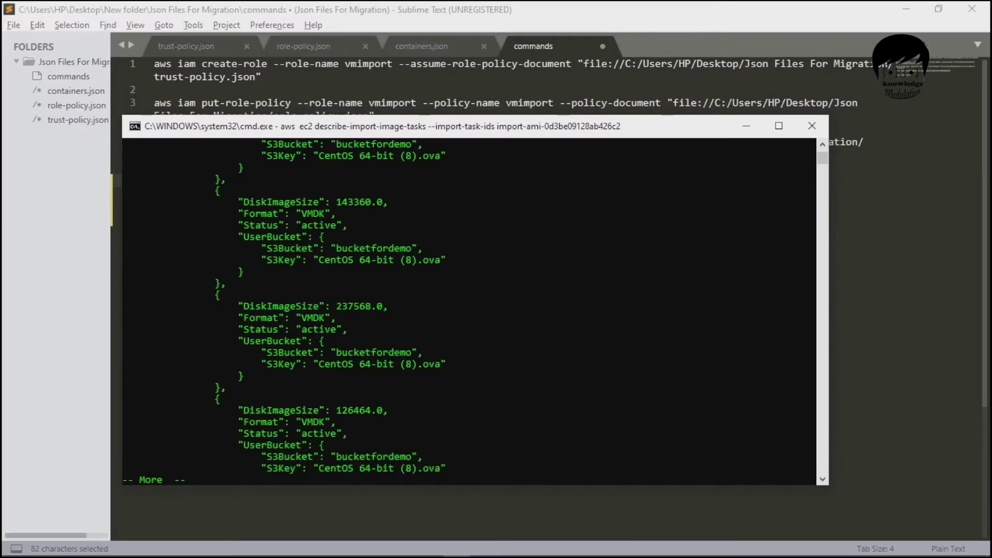
pyautogui.press('Return')
pyautogui.press('Return')
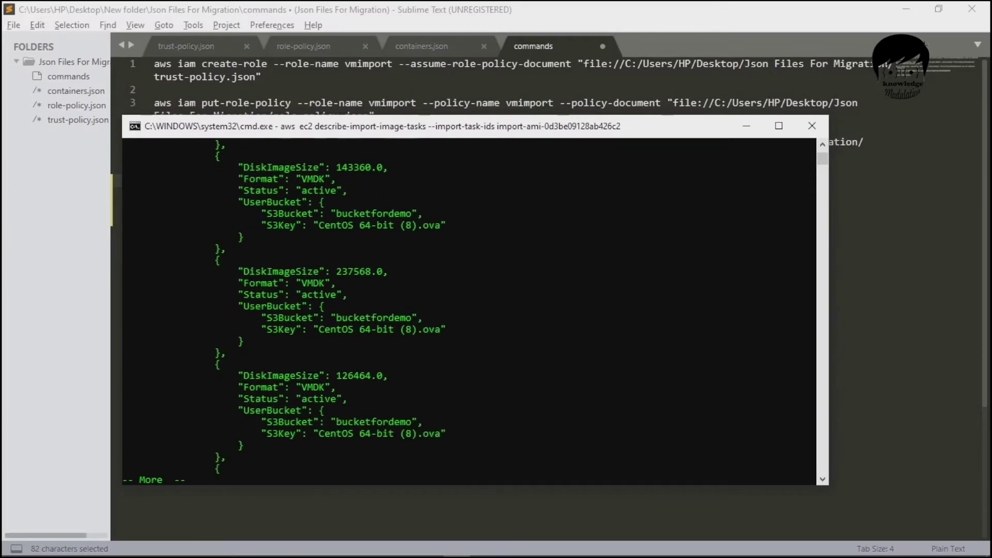
pyautogui.press('Return')
pyautogui.press('Return')
pyautogui.press('Return')
pyautogui.press('Return')
pyautogui.press('Return')
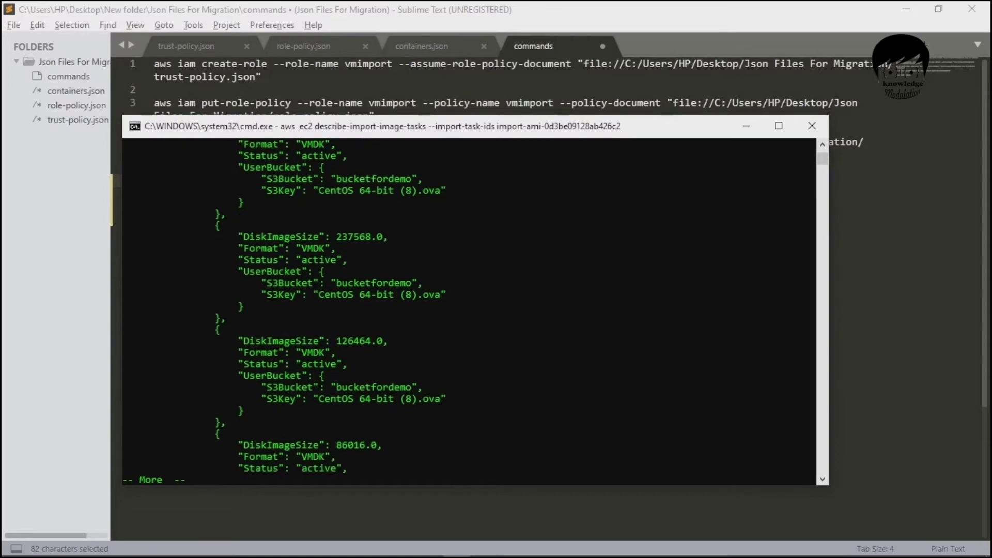
pyautogui.press('Return')
pyautogui.press('Return')
pyautogui.press('Return')
pyautogui.press('Return')
pyautogui.press('Return')
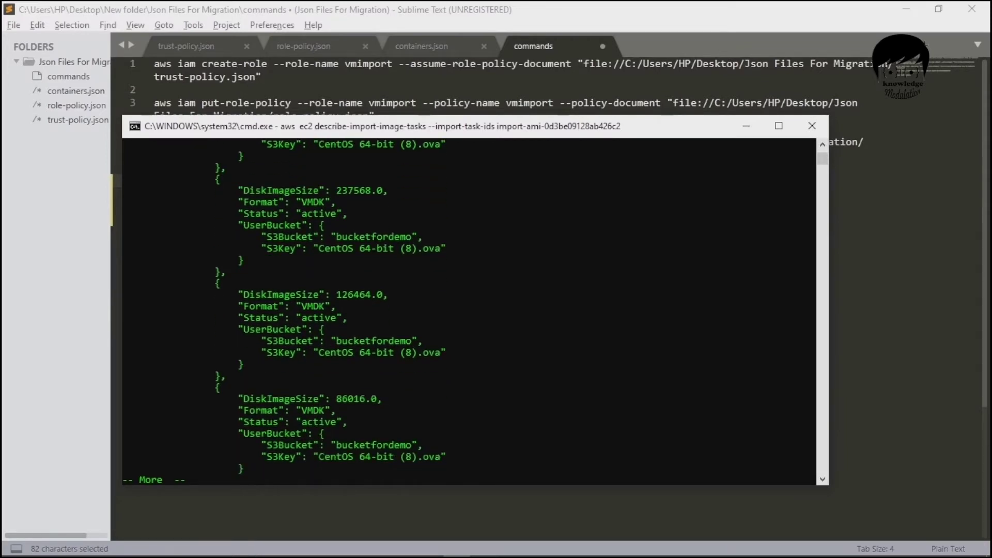
pyautogui.press('Return')
pyautogui.press('Return')
pyautogui.press('Return')
pyautogui.press('Return')
pyautogui.press('Return')
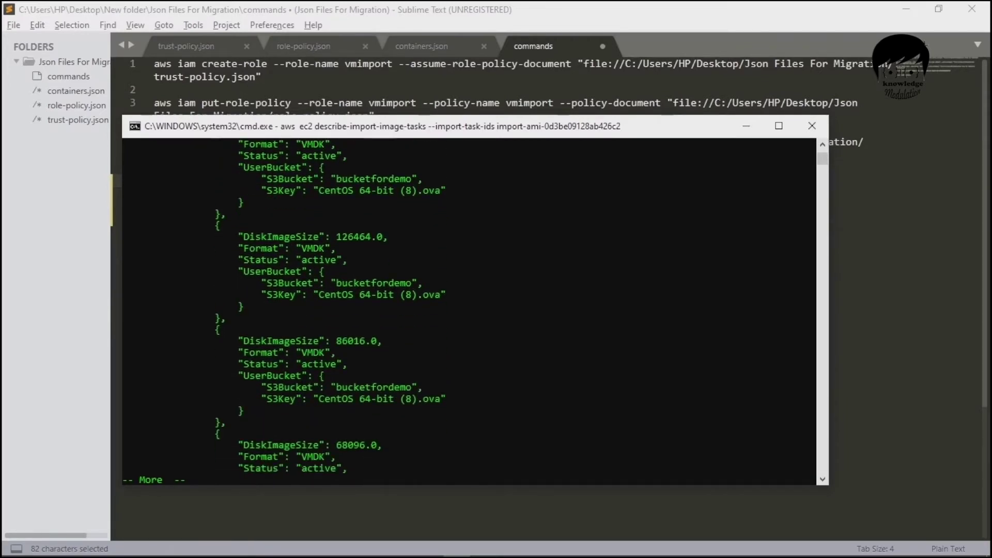
pyautogui.press('Return')
pyautogui.press('Return')
pyautogui.press('Return')
pyautogui.press('Return')
pyautogui.press('Return')
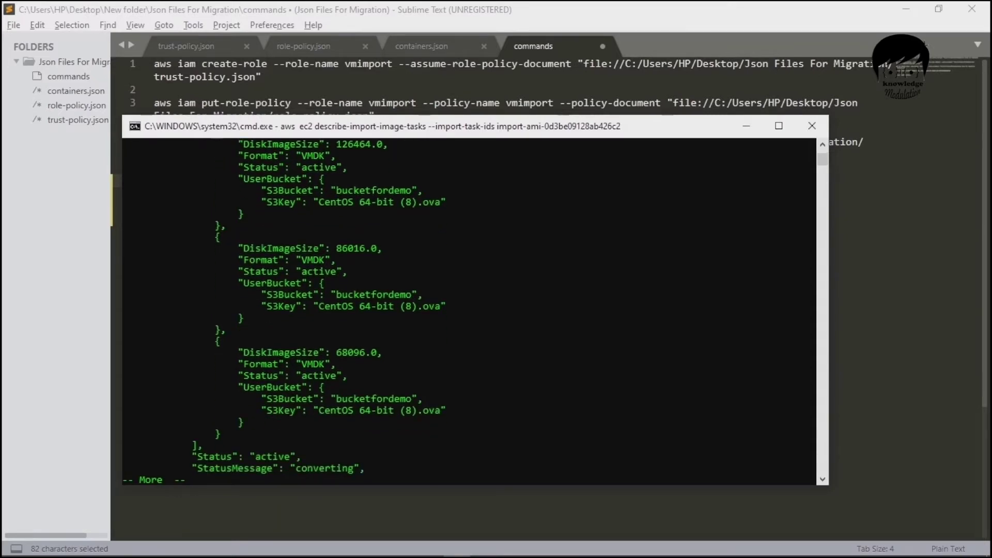
pyautogui.press('Return')
pyautogui.press('Return')
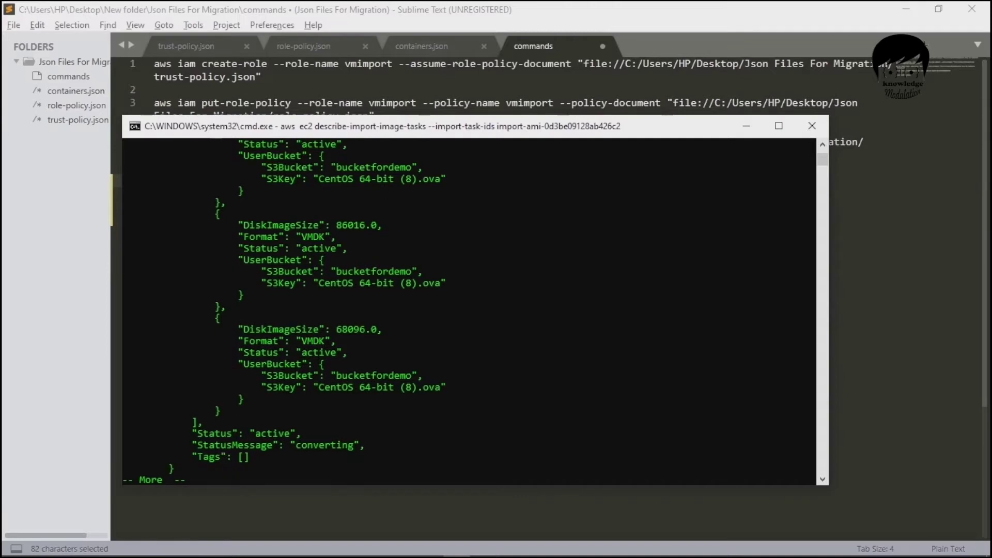
pyautogui.press('Return')
pyautogui.press('Return')
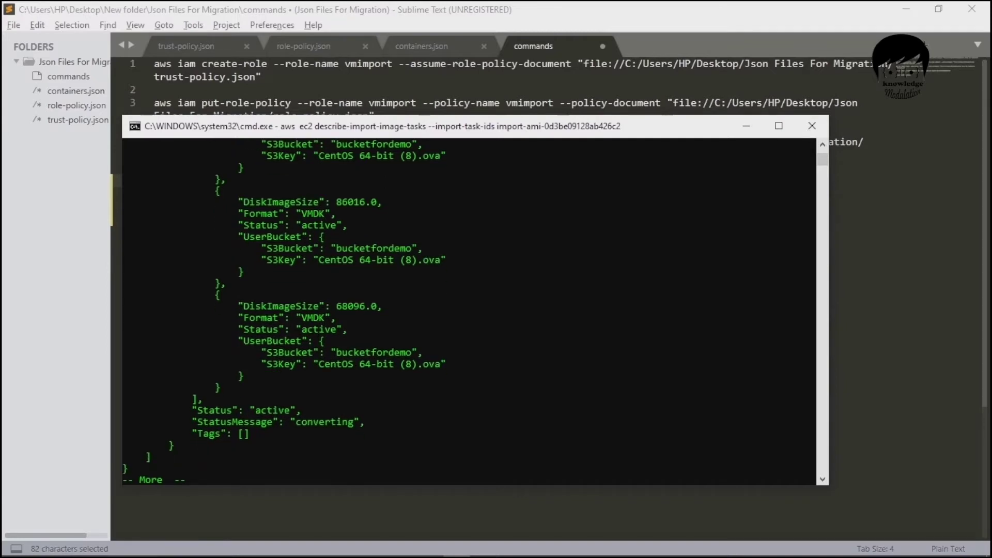
pyautogui.press('Return')
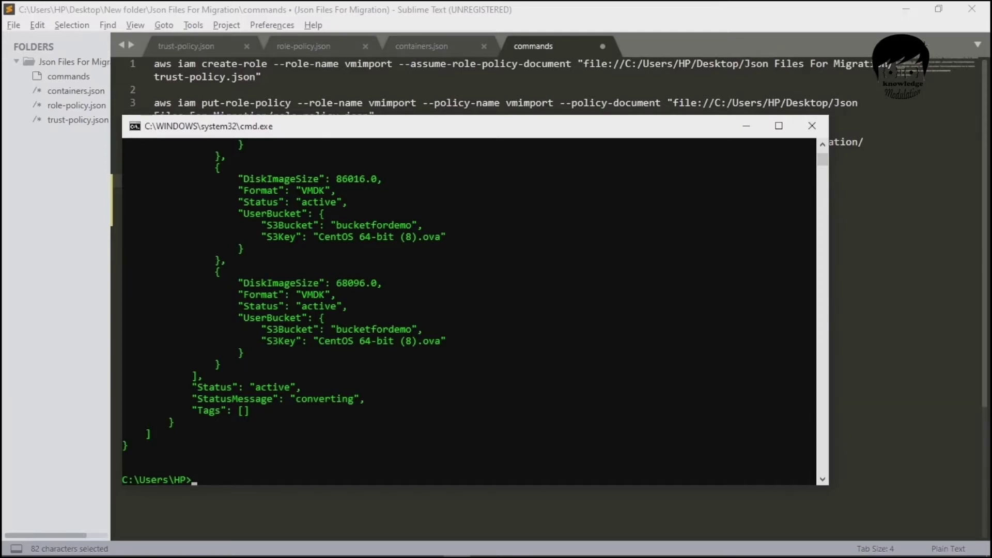
pyautogui.hotkey('alt', 'Tab')
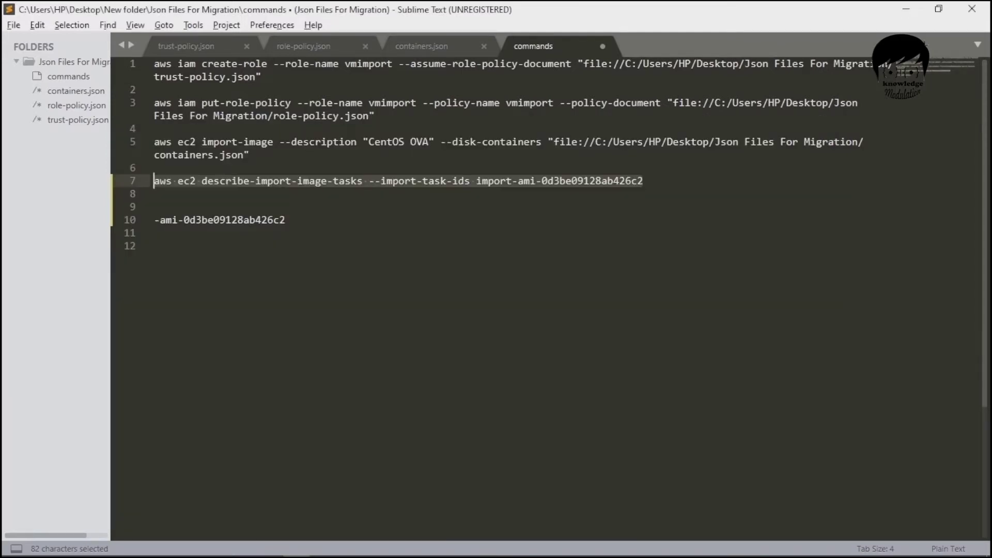
pyautogui.click(154, 245)
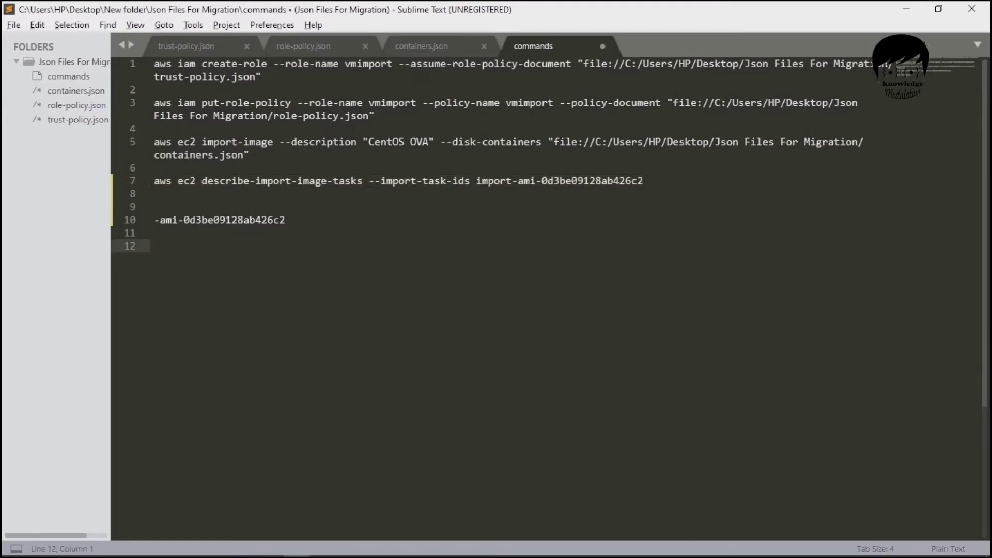
pyautogui.moveTo(369, 142); pyautogui.dragTo(428, 142)
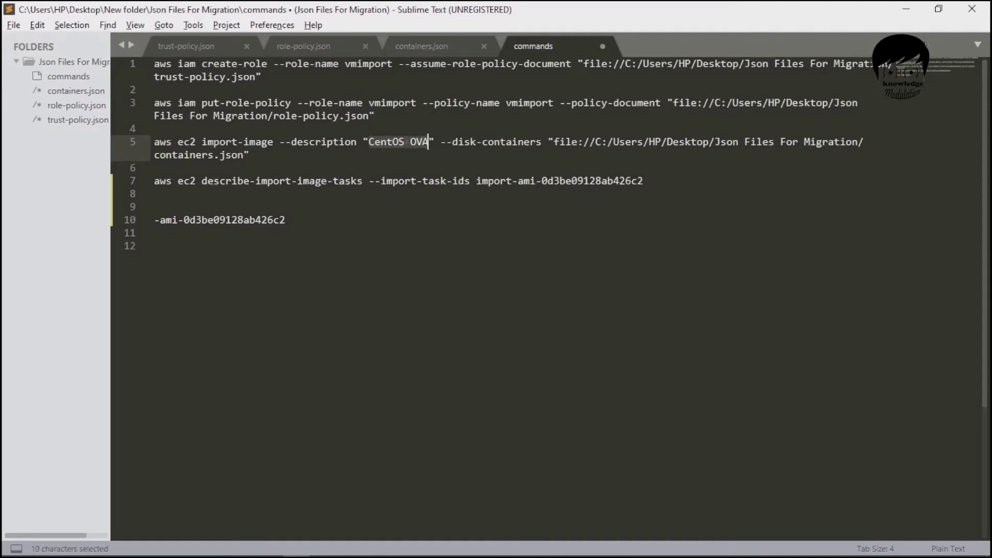
pyautogui.hotkey('ctrl', 'pageup')
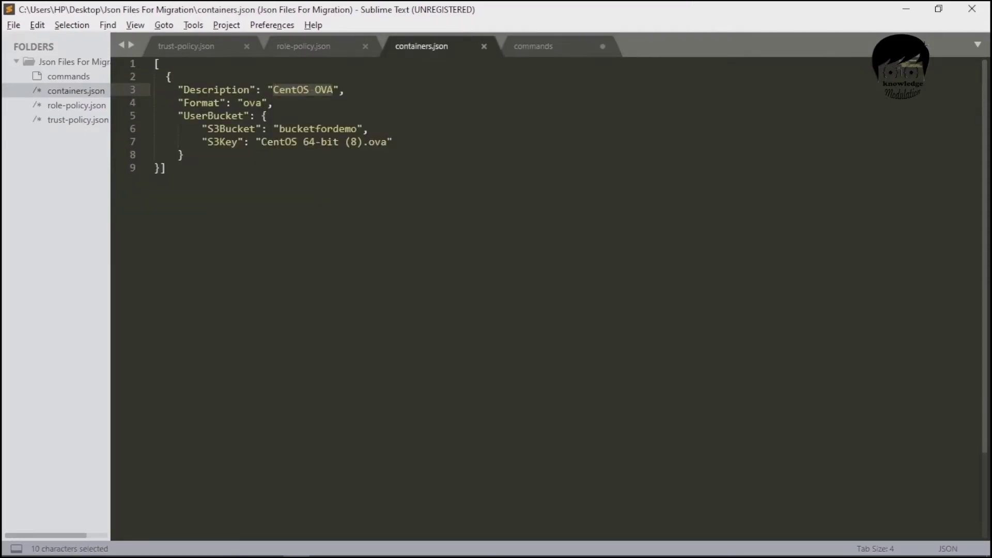
pyautogui.click(272, 103)
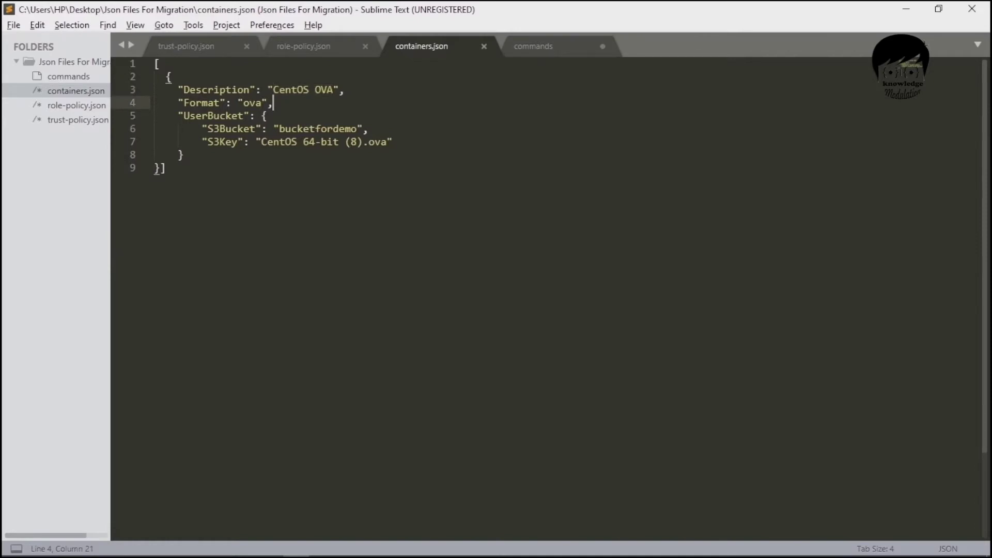
pyautogui.moveTo(279, 128); pyautogui.dragTo(357, 129)
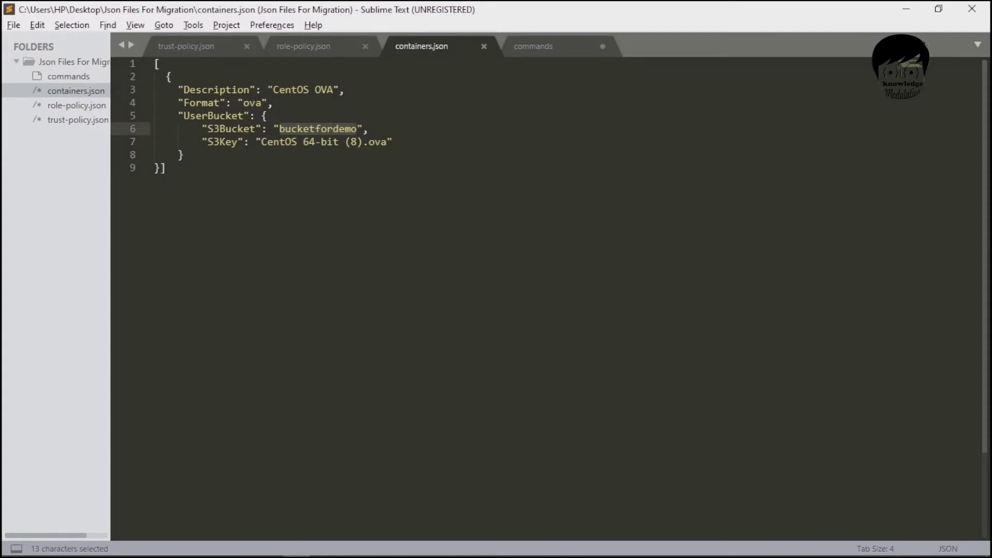
pyautogui.click(181, 155)
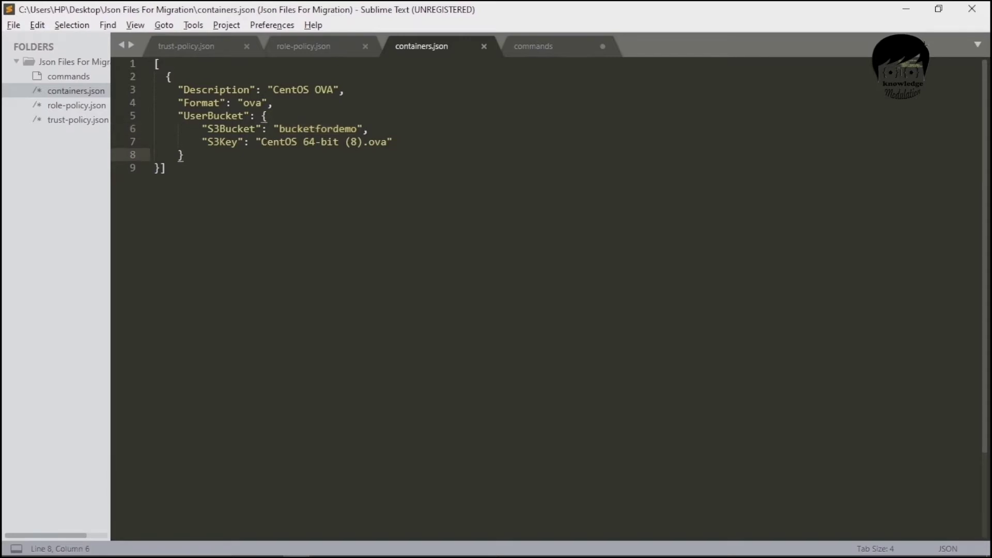
pyautogui.moveTo(267, 141); pyautogui.dragTo(381, 141)
pyautogui.click(392, 141)
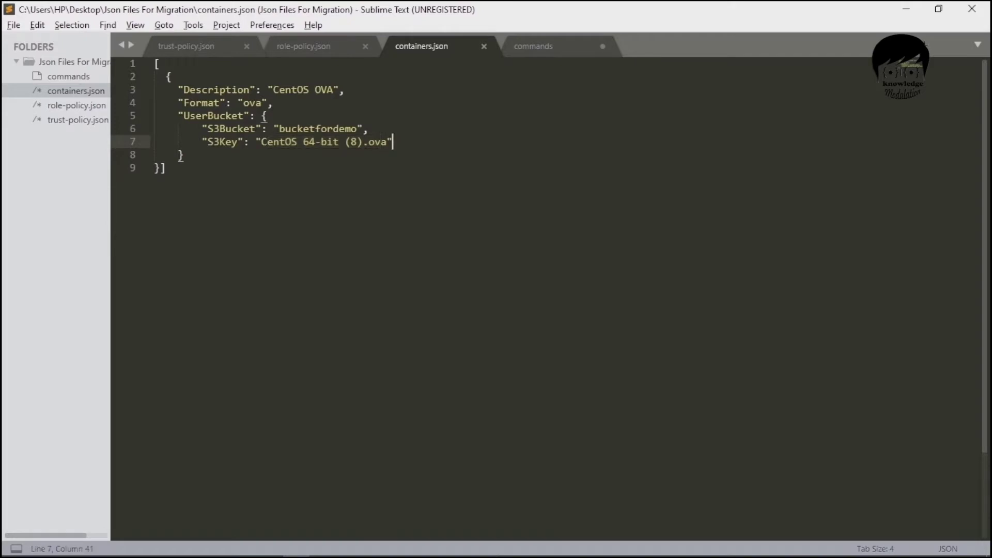
pyautogui.click(304, 46)
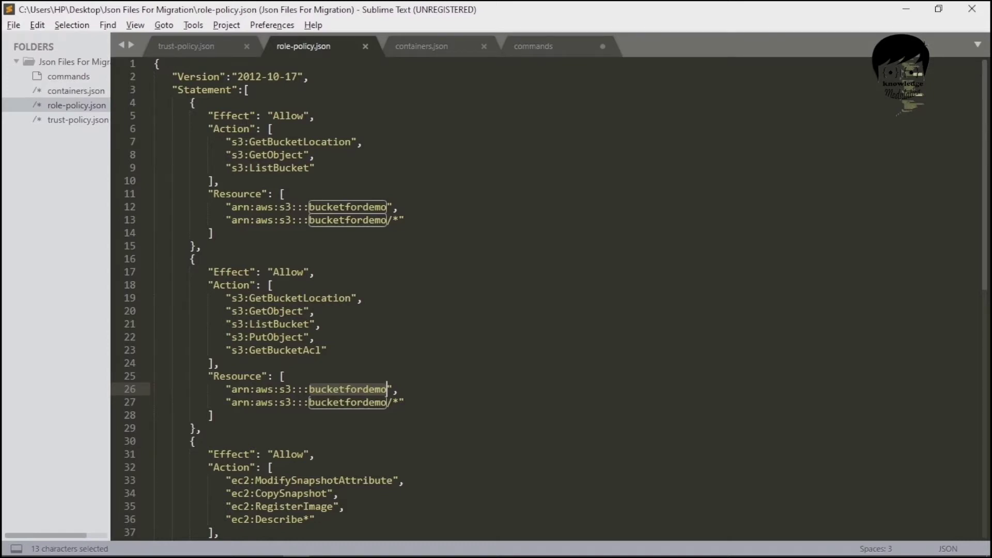
pyautogui.click(201, 246)
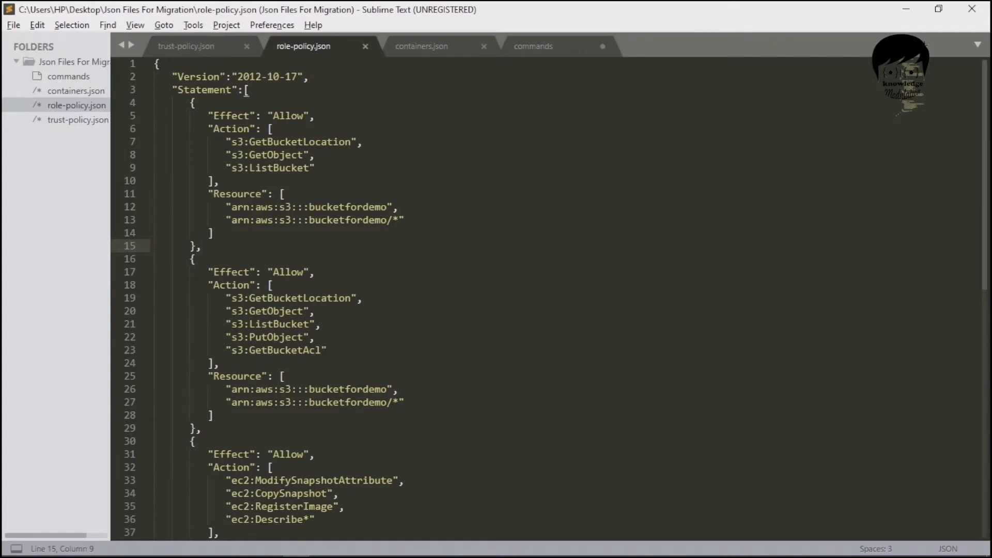
pyautogui.hotkey('ctrl', 'Tab')
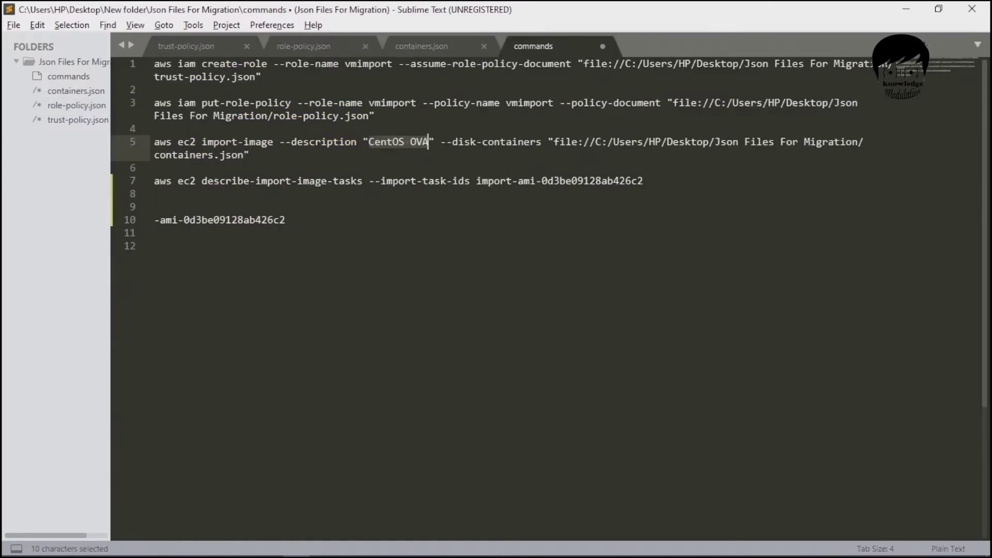
pyautogui.hotkey('alt', 'Tab')
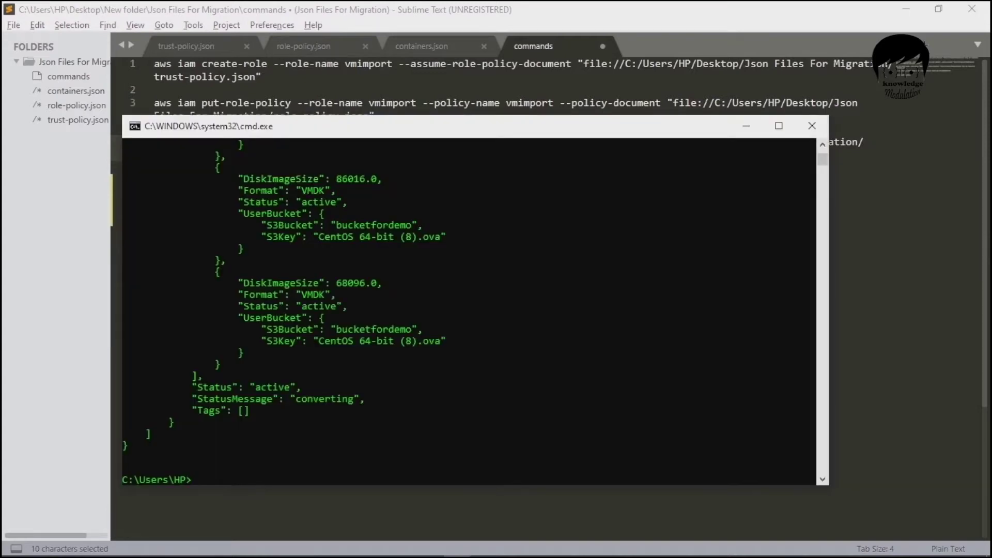
# Rerun describe-import-image-tasks and page through the full status output.
pyautogui.press('Up')
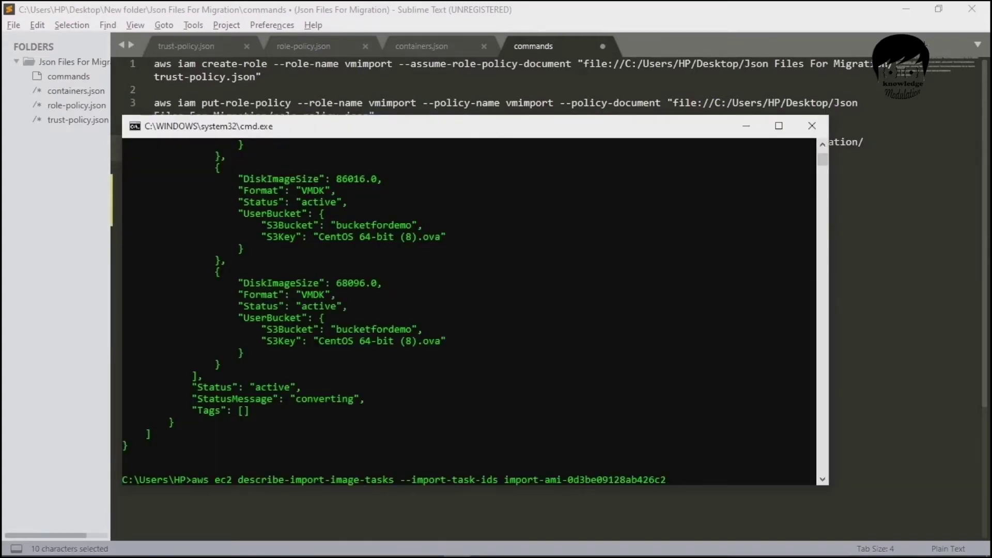
pyautogui.press('Return')
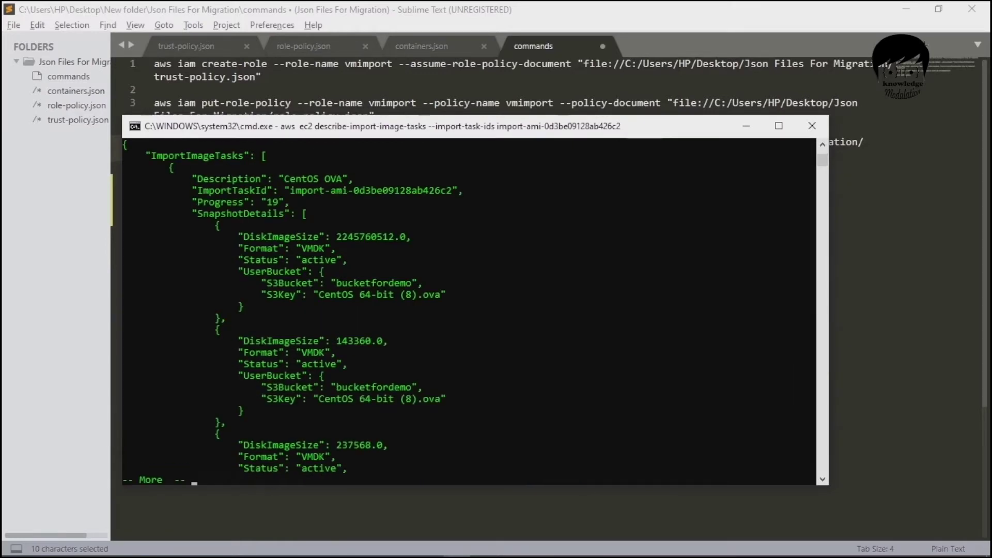
pyautogui.press('Return')
pyautogui.press('Return')
pyautogui.press('Return')
pyautogui.press('Return')
pyautogui.press('Return')
pyautogui.press('Return')
pyautogui.press('Return')
pyautogui.press('Return')
pyautogui.press('Return')
pyautogui.press('Return')
pyautogui.press('Return')
pyautogui.press('Return')
pyautogui.press('Return')
pyautogui.press('Return')
pyautogui.press('Return')
pyautogui.press('Return')
pyautogui.press('Return')
pyautogui.press('Return')
pyautogui.press('Return')
pyautogui.press('Return')
pyautogui.press('Return')
pyautogui.press('Return')
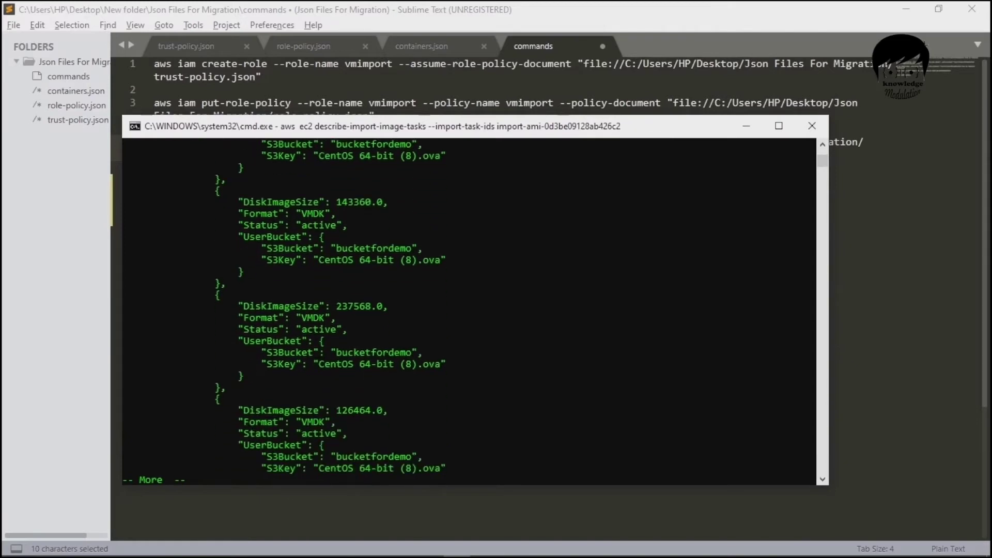
pyautogui.press('Return')
pyautogui.press('Return')
pyautogui.press('Return')
pyautogui.press('Return')
pyautogui.press('Return')
pyautogui.press('Return')
pyautogui.press('Return')
pyautogui.press('Return')
pyautogui.press('Return')
pyautogui.press('Return')
pyautogui.press('Return')
pyautogui.press('Return')
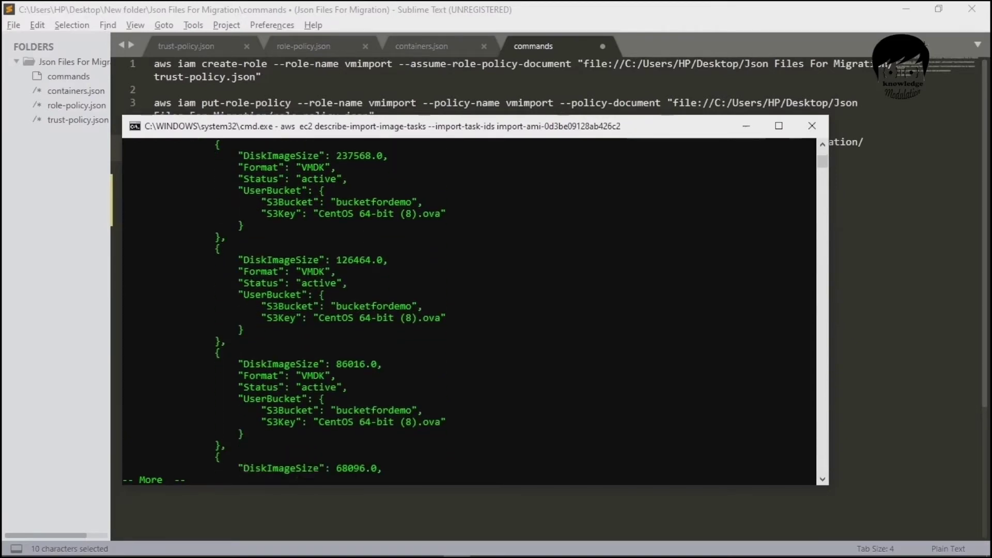
pyautogui.press('Return')
pyautogui.press('Return')
pyautogui.press('Return')
pyautogui.press('Return')
pyautogui.press('Return')
pyautogui.press('Return')
pyautogui.press('Return')
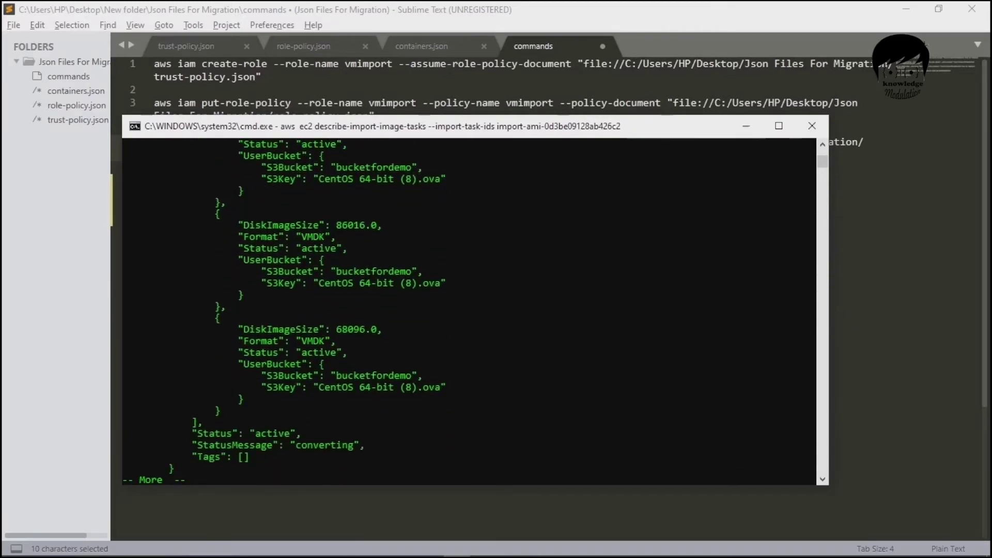
pyautogui.press('Return')
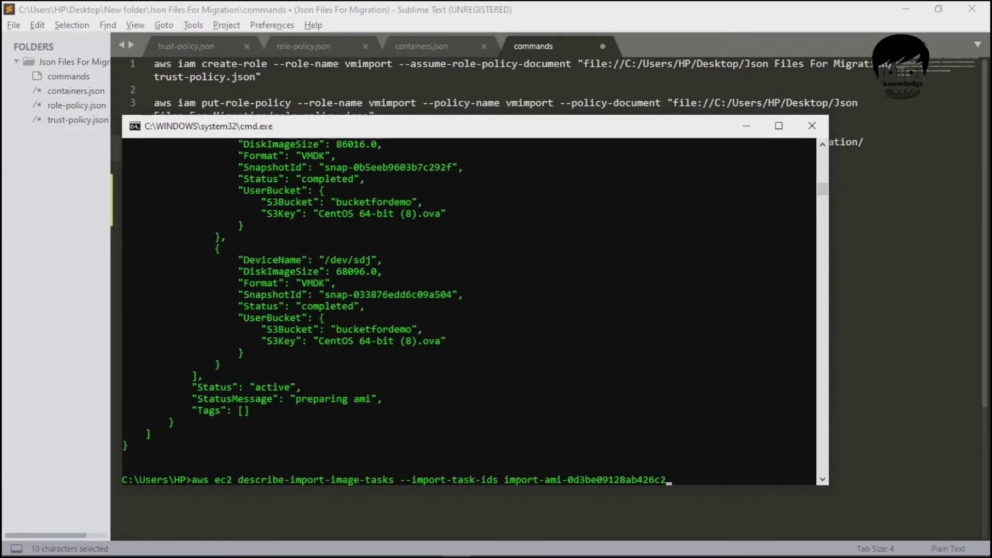
# Check again until the task reads completed, and highlight the "Status": "completed" line.
pyautogui.press('Return')
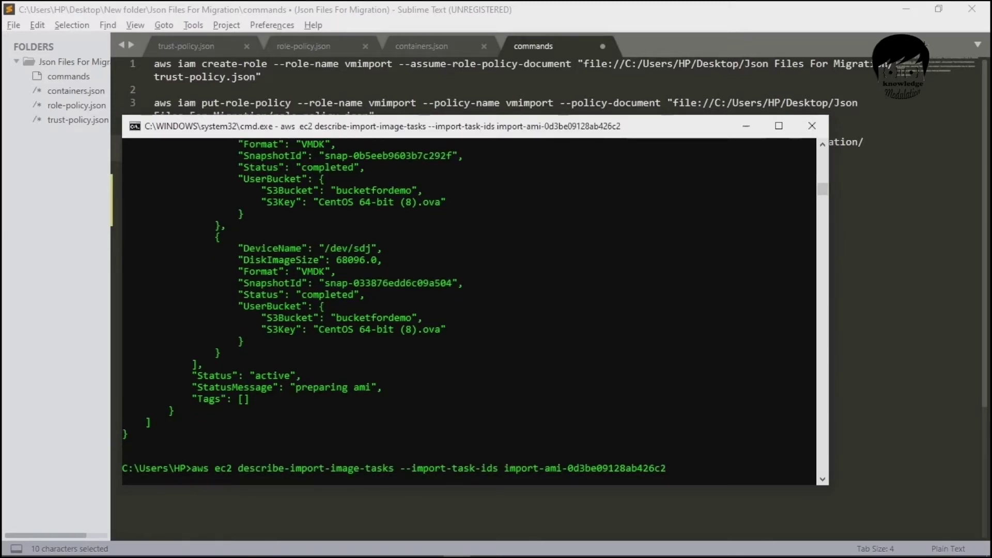
pyautogui.press('Return')
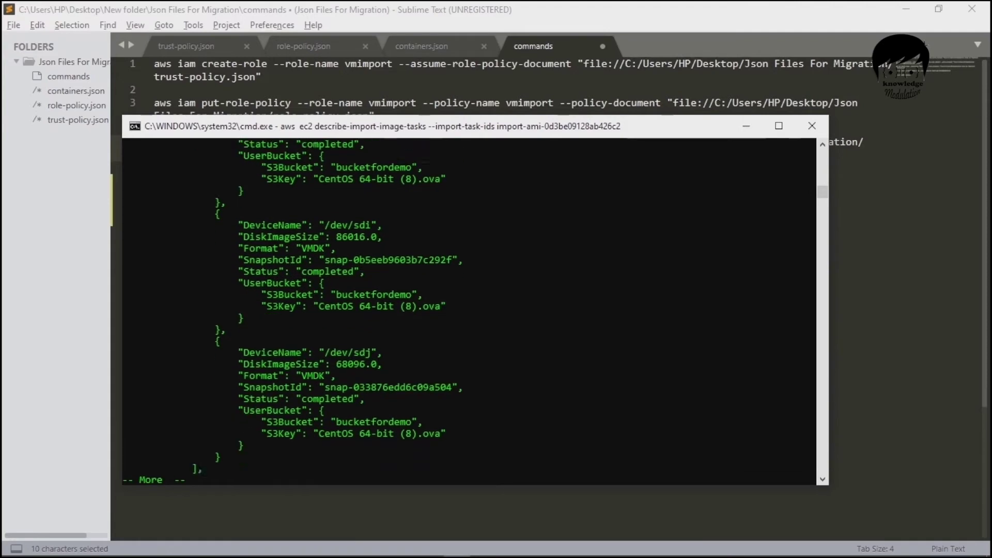
pyautogui.press('Return')
pyautogui.press('Return')
pyautogui.press('Return')
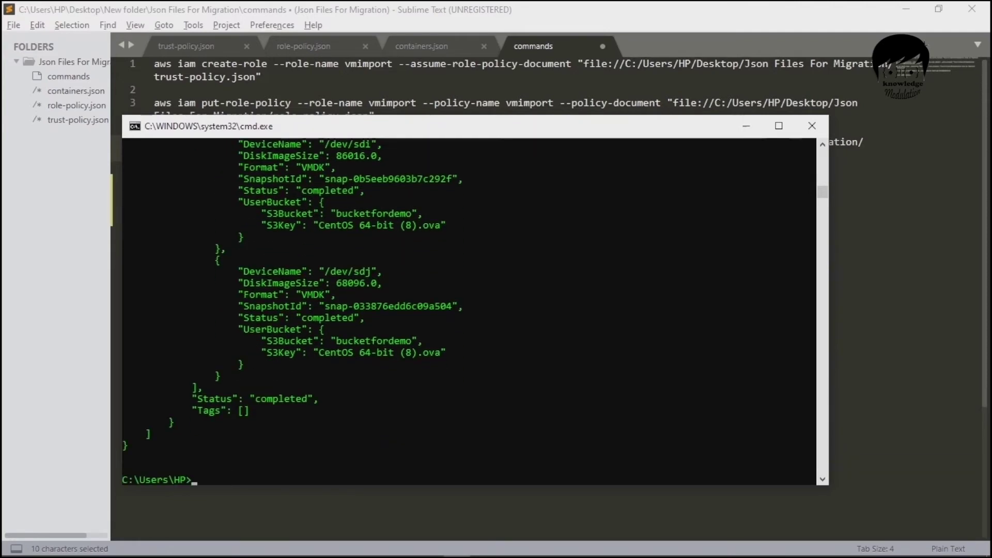
pyautogui.click(321, 398)
pyautogui.moveTo(321, 399); pyautogui.dragTo(187, 385)
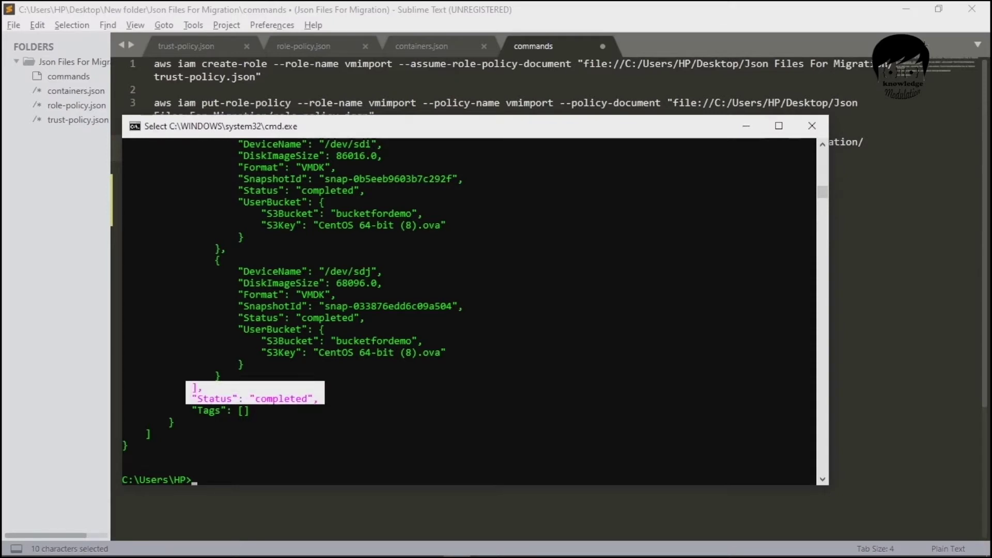
pyautogui.hotkey('alt', 'Tab')
pyautogui.hotkey('alt', 'Tab')
pyautogui.hotkey('alt', 'Tab')
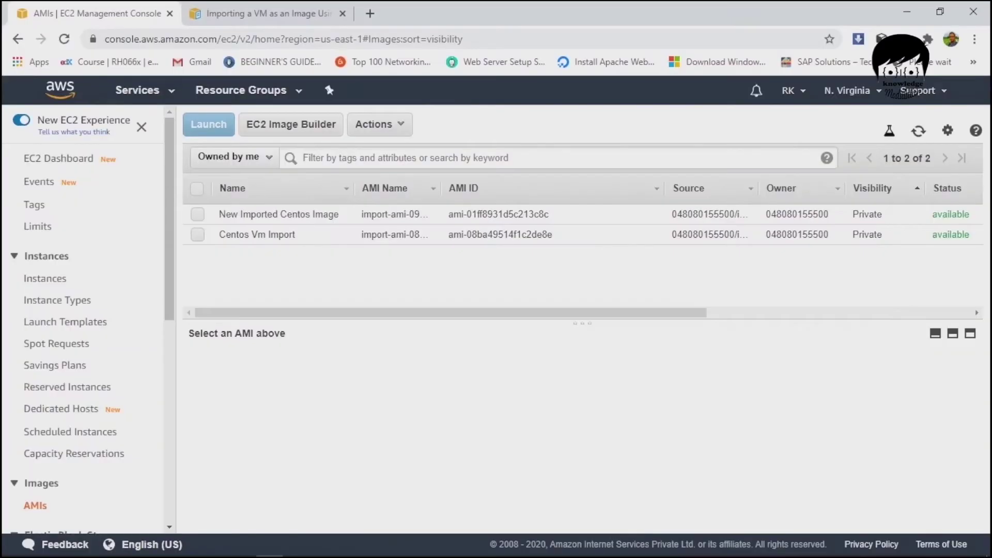
# Rename the newly imported AMI to 'my Centos imported image' and launch an instance from it.
pyautogui.press('F5')
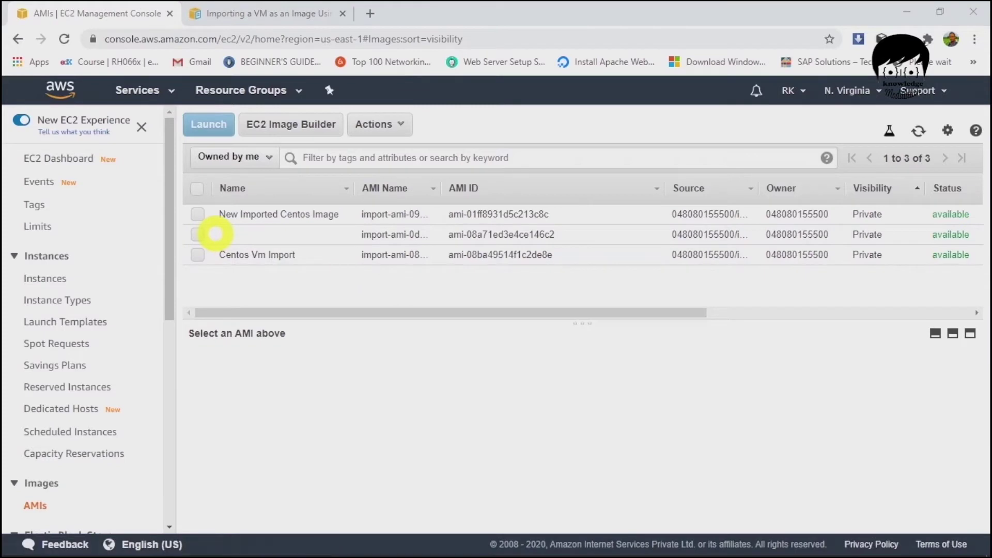
pyautogui.moveTo(217, 309)
pyautogui.mouseDown()
pyautogui.moveTo(637, 307)
pyautogui.moveTo(218, 308)
pyautogui.mouseUp()
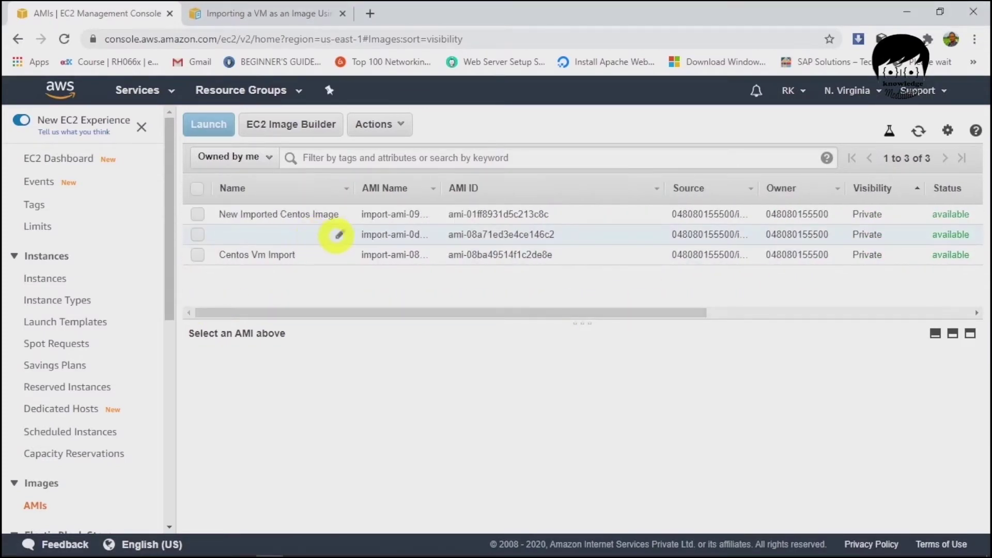
pyautogui.click(338, 230)
pyautogui.write('my Cent')
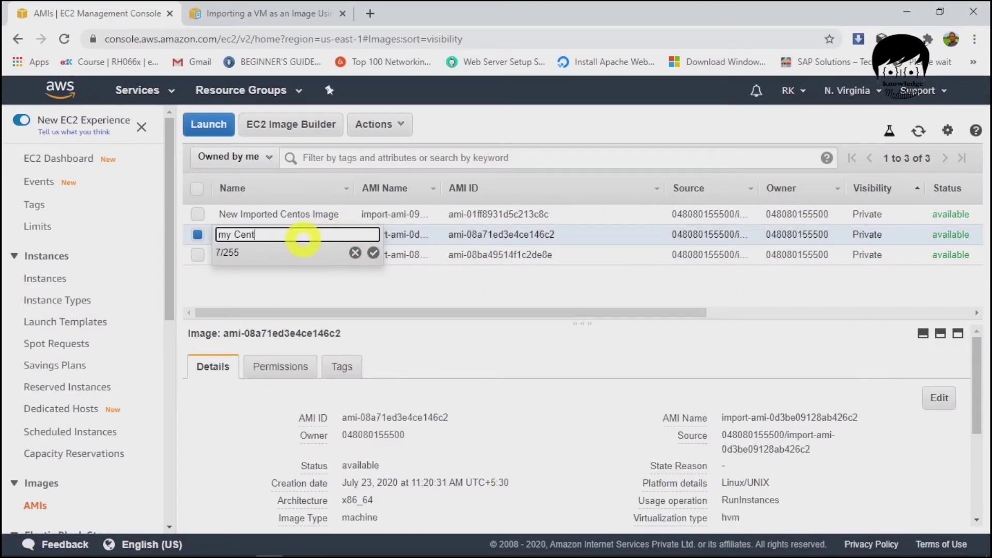
pyautogui.write('os imported image')
pyautogui.press('Return')
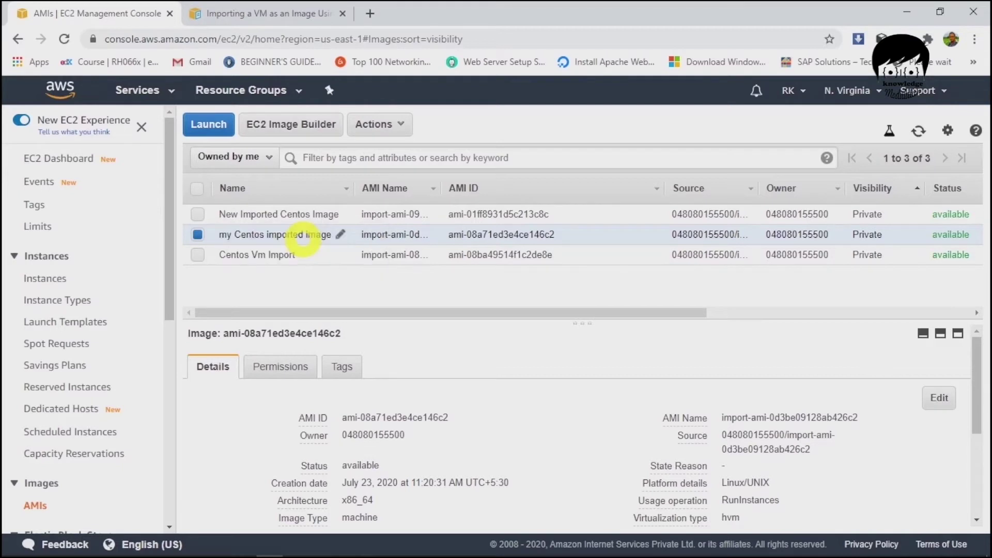
pyautogui.click(198, 234)
pyautogui.click(209, 126)
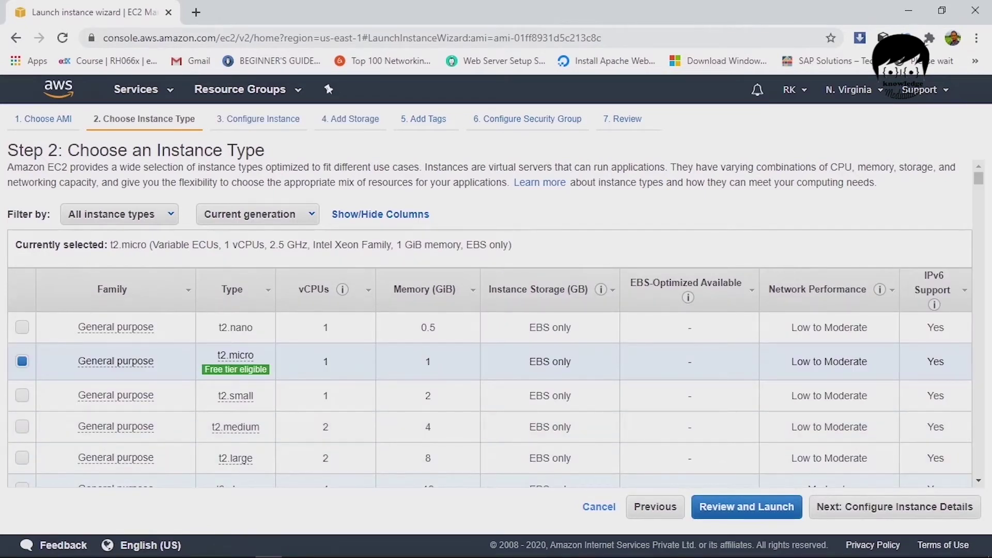
# Find the running instance under Instances and copy its public IPv4 address 3.81.210.136.
pyautogui.click(746, 506)
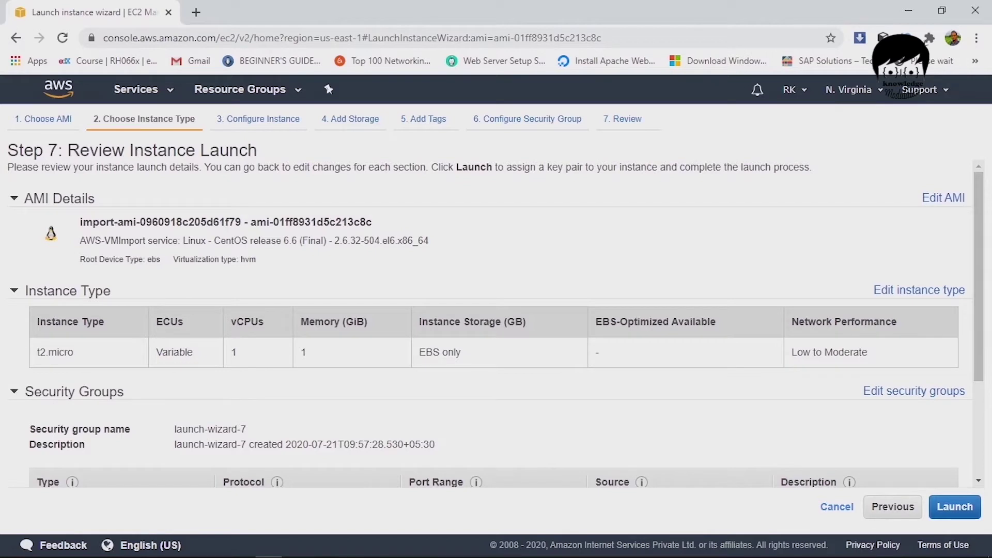
pyautogui.click(16, 38)
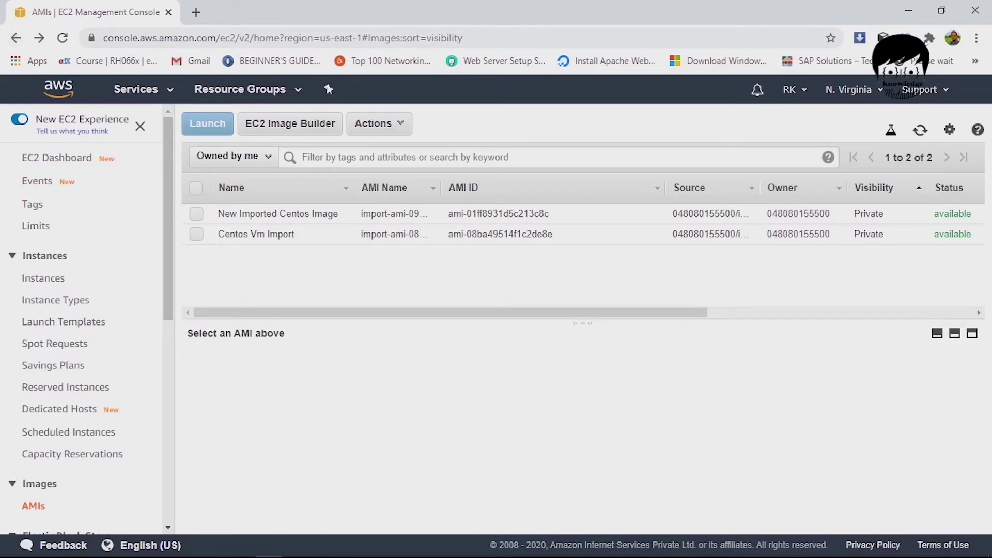
pyautogui.click(43, 278)
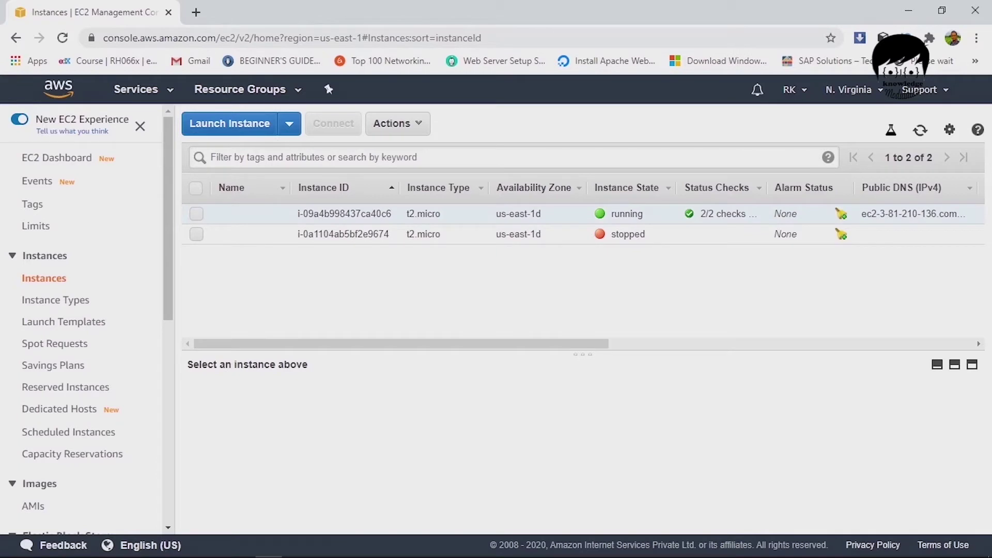
pyautogui.click(277, 213)
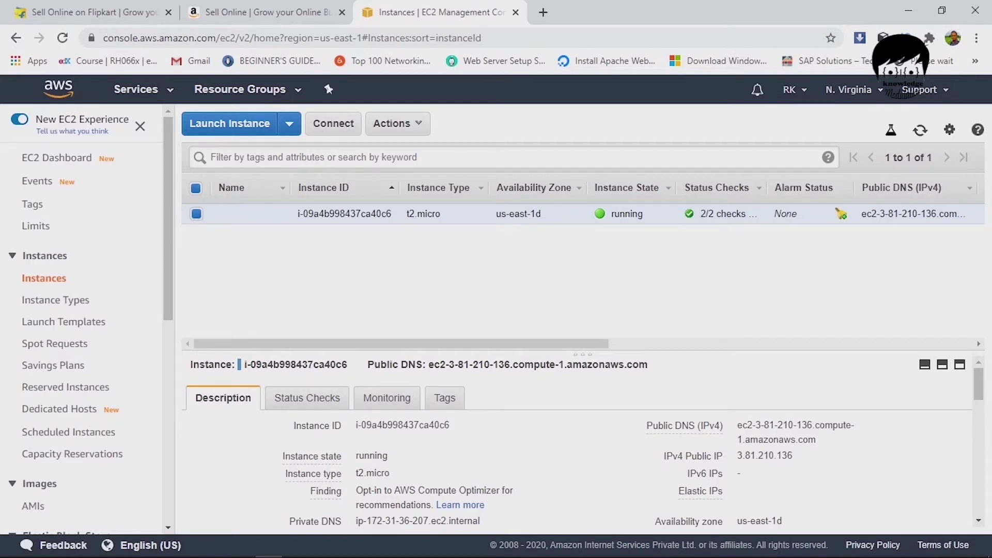
pyautogui.click(805, 455)
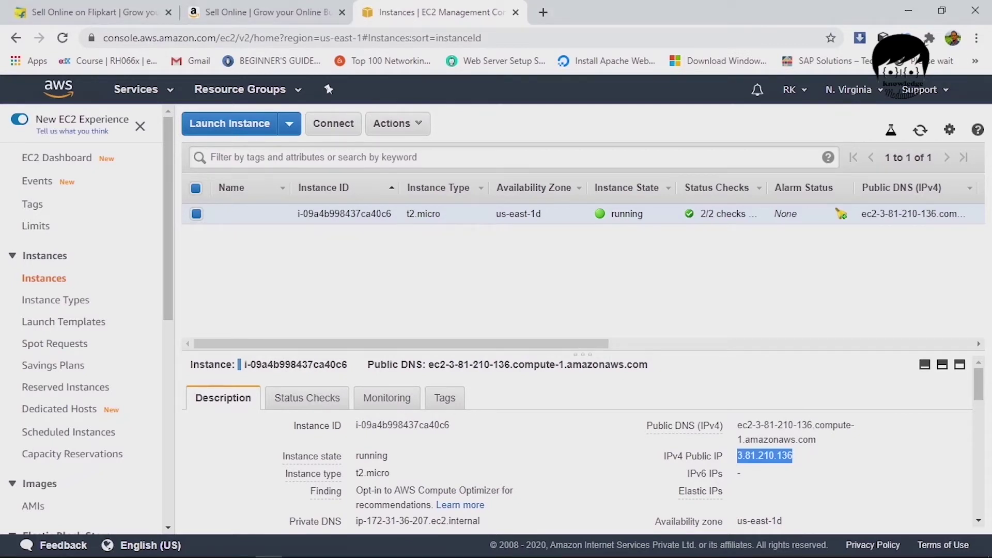
# Open a PuTTY session to 3.81.210.136 using the demo key private key file.
pyautogui.press('super')
pyautogui.write('putty')
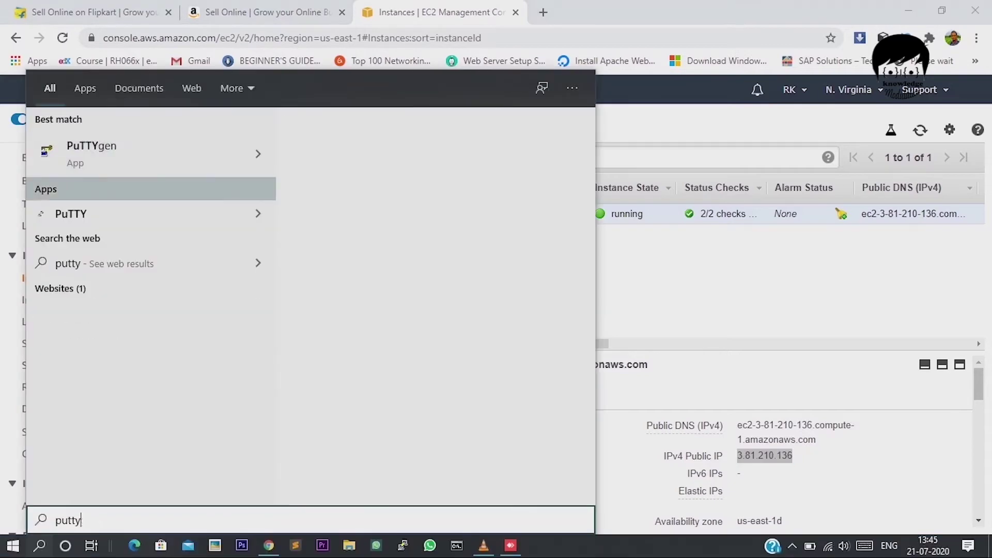
pyautogui.press('Return')
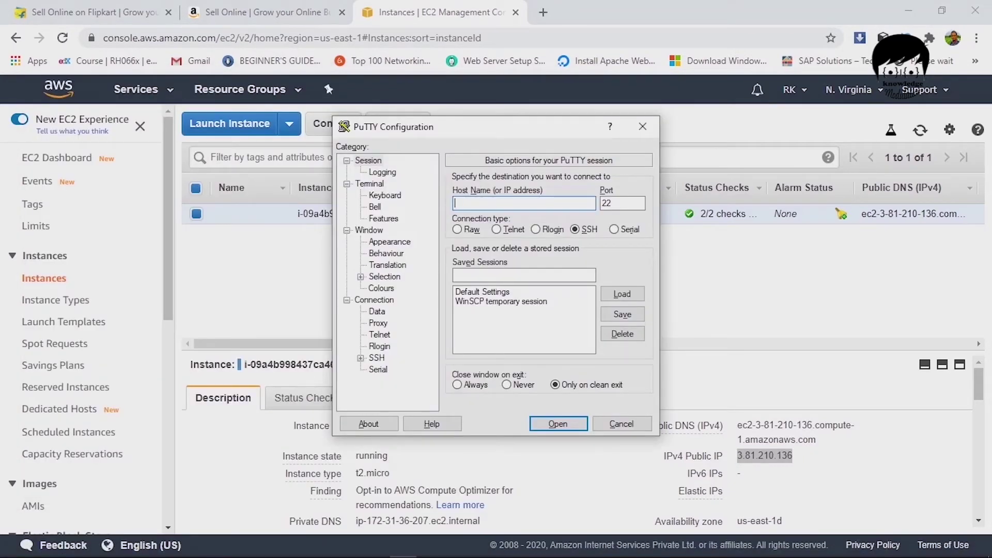
pyautogui.hotkey('ctrl', 'v')
pyautogui.click(360, 357)
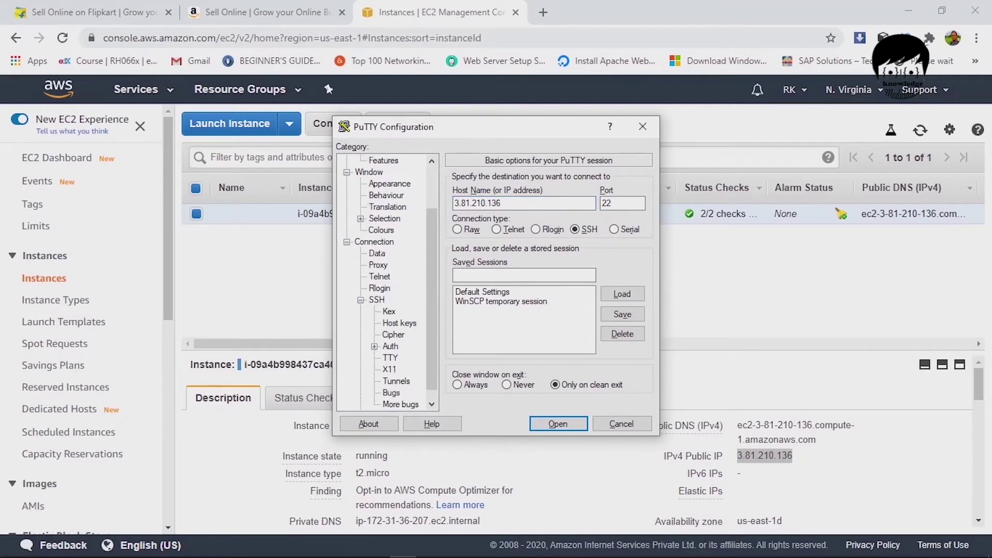
pyautogui.click(390, 346)
pyautogui.scroll(-1, 385, 310)
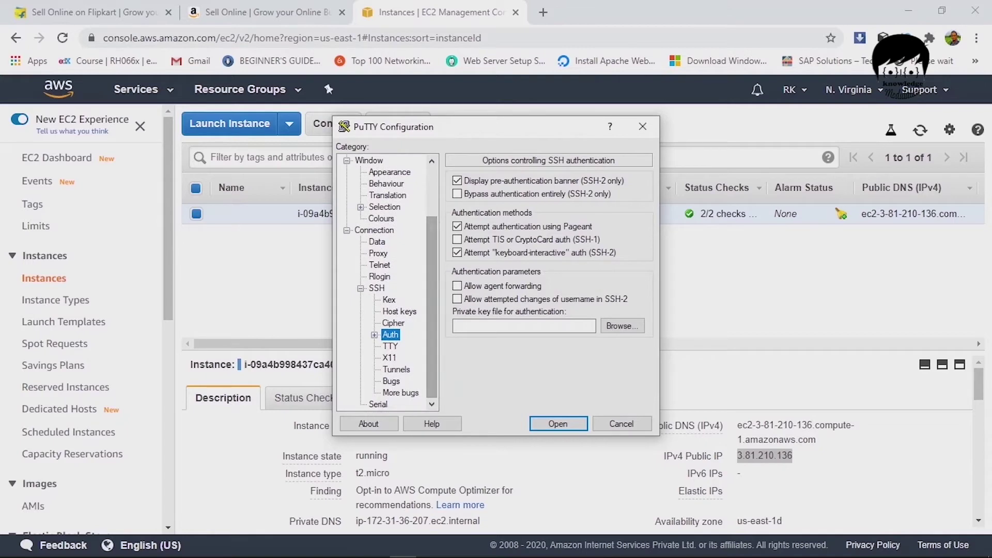
pyautogui.click(622, 325)
pyautogui.click(532, 256)
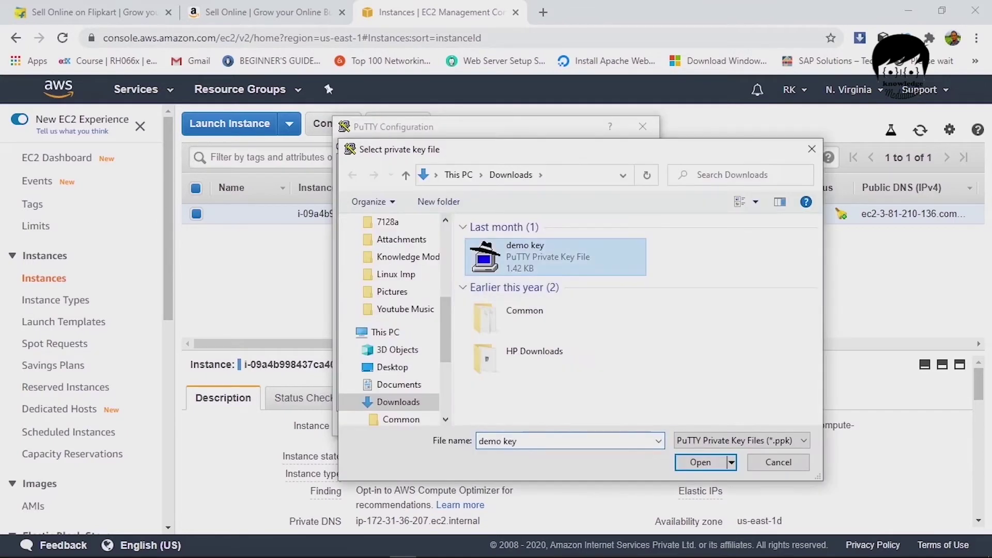
pyautogui.click(698, 460)
pyautogui.click(558, 424)
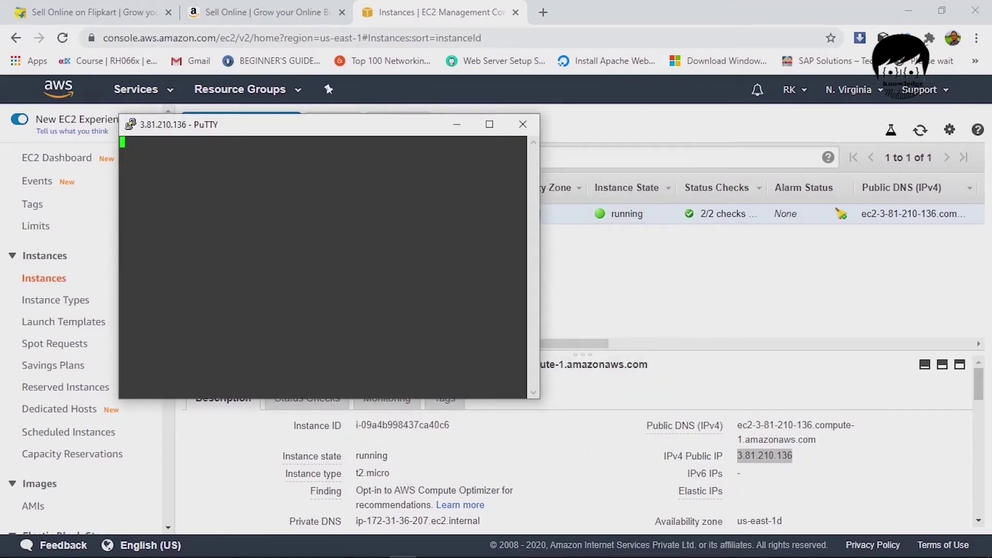
# Log in to the instance as root.
pyautogui.moveTo(289, 124); pyautogui.dragTo(214, 49)
pyautogui.write('root')
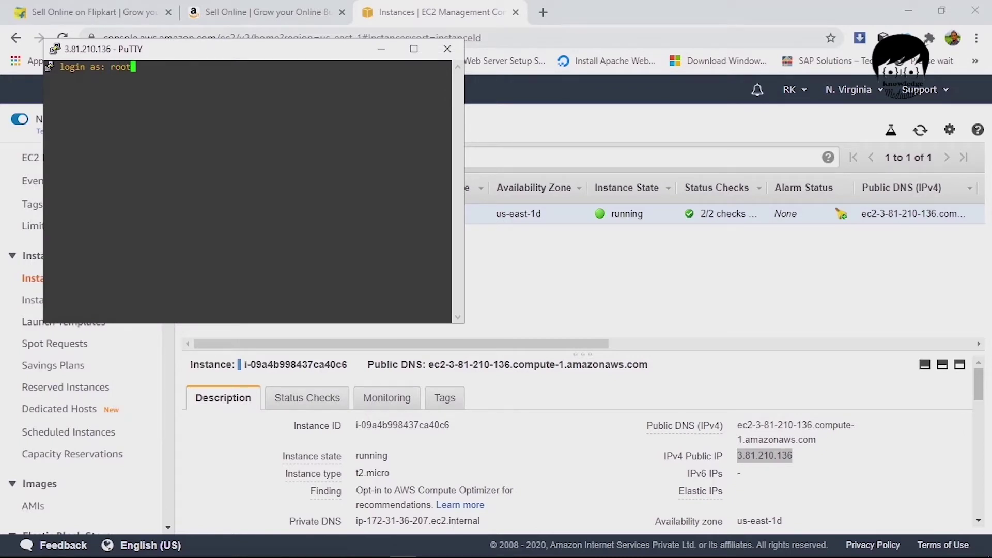
pyautogui.press('Return')
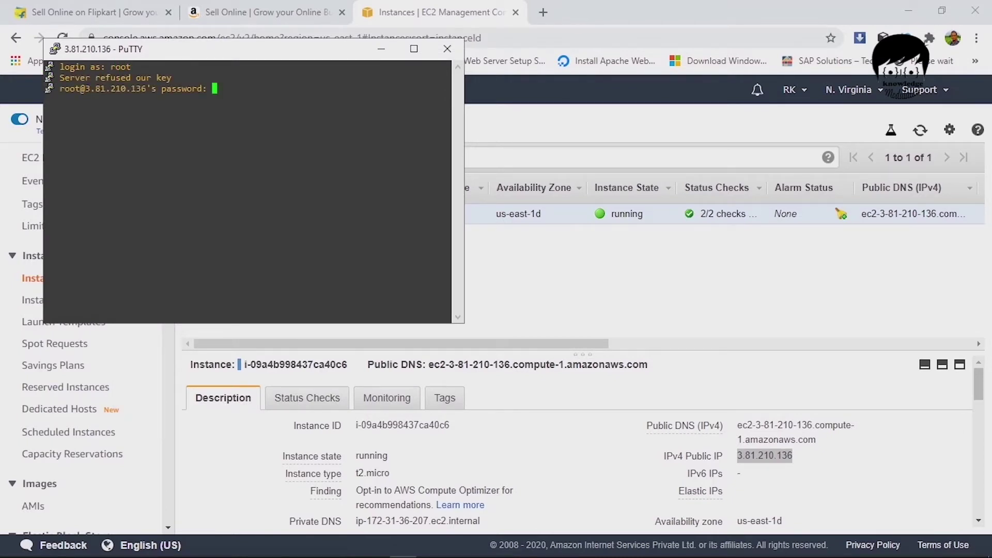
pyautogui.press('Return')
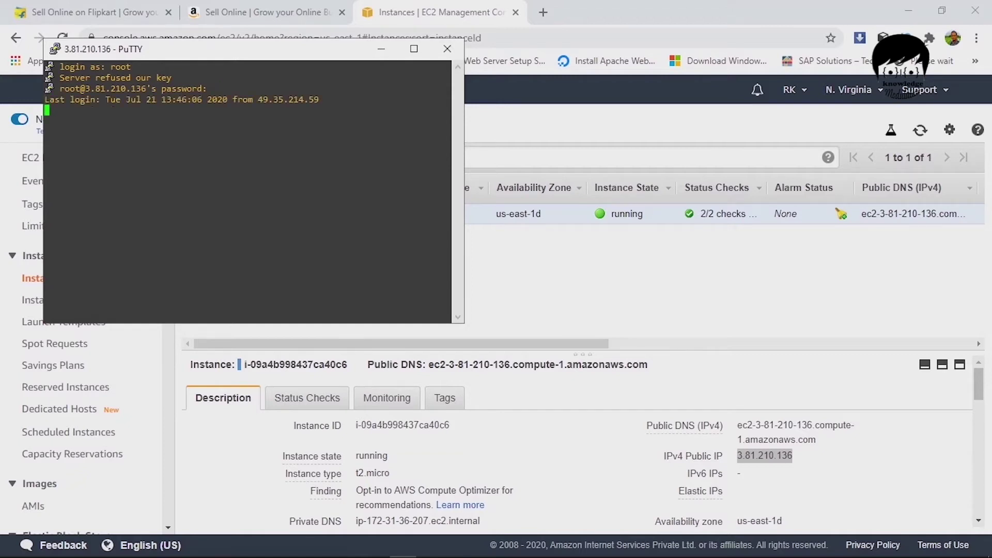
# Change the terminal font to Consolas size 14 and maximize the PuTTY window.
pyautogui.rightClick(251, 49)
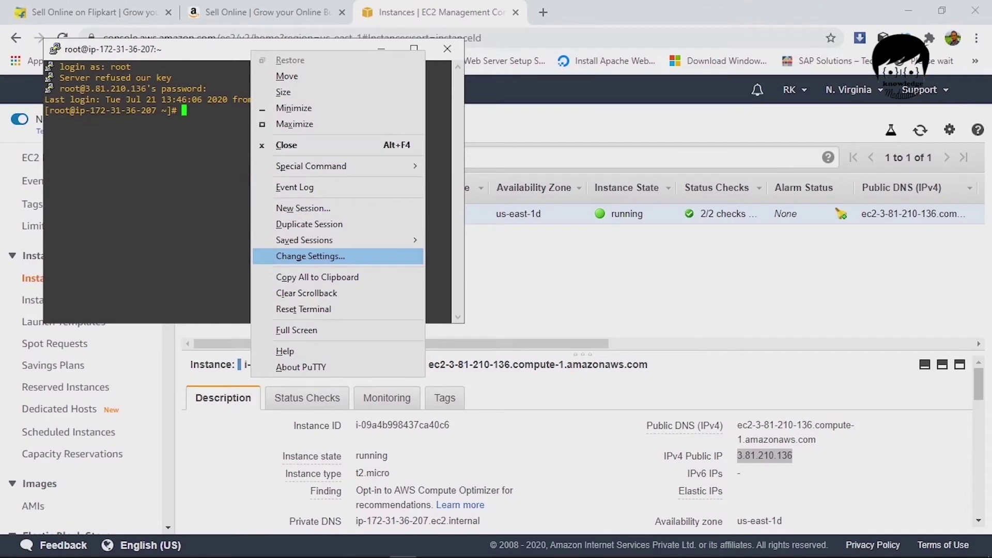
pyautogui.press('Return')
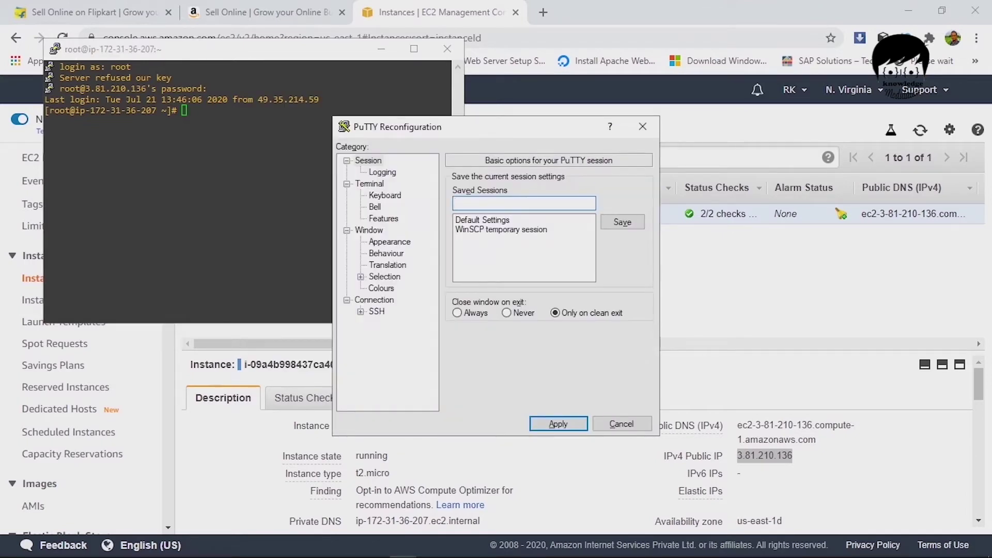
pyautogui.click(389, 242)
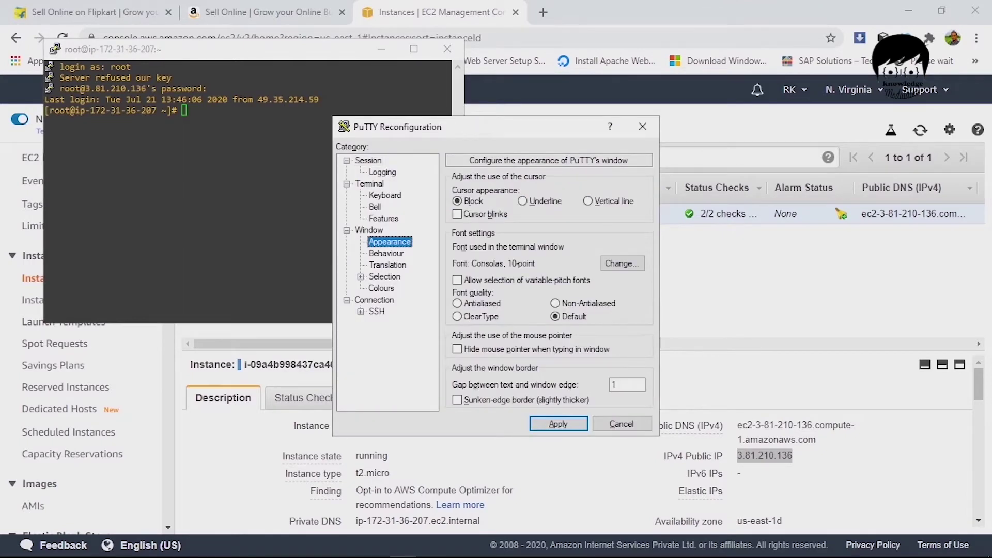
pyautogui.press('Tab')
pyautogui.press('Tab')
pyautogui.press('Tab')
pyautogui.press('Return')
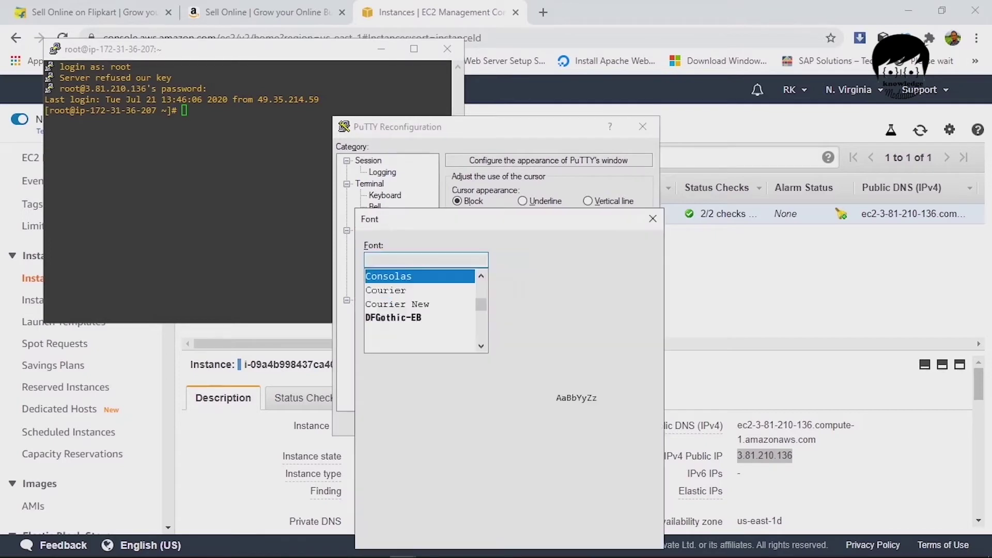
pyautogui.press('Tab')
pyautogui.press('Tab')
pyautogui.write('14')
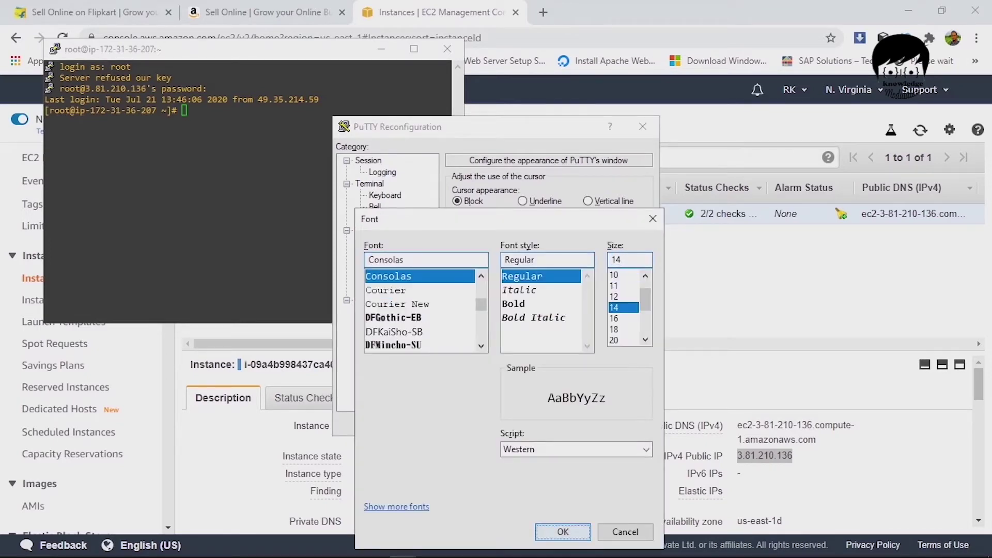
pyautogui.press('Return')
pyautogui.press('Return')
pyautogui.click(588, 49)
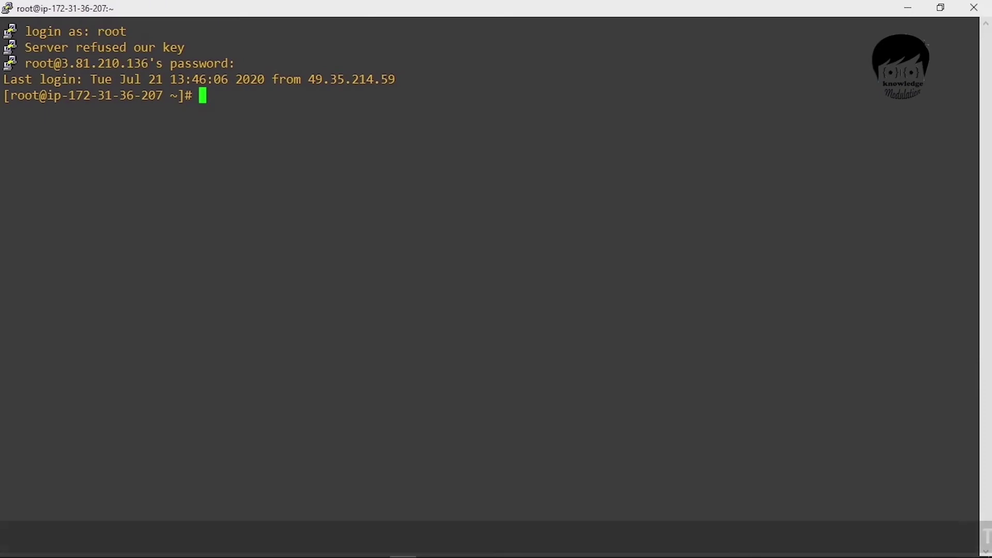
# Change into /home and list its contents, highlighting Demo.txt in the listing.
pyautogui.write('cd /home')
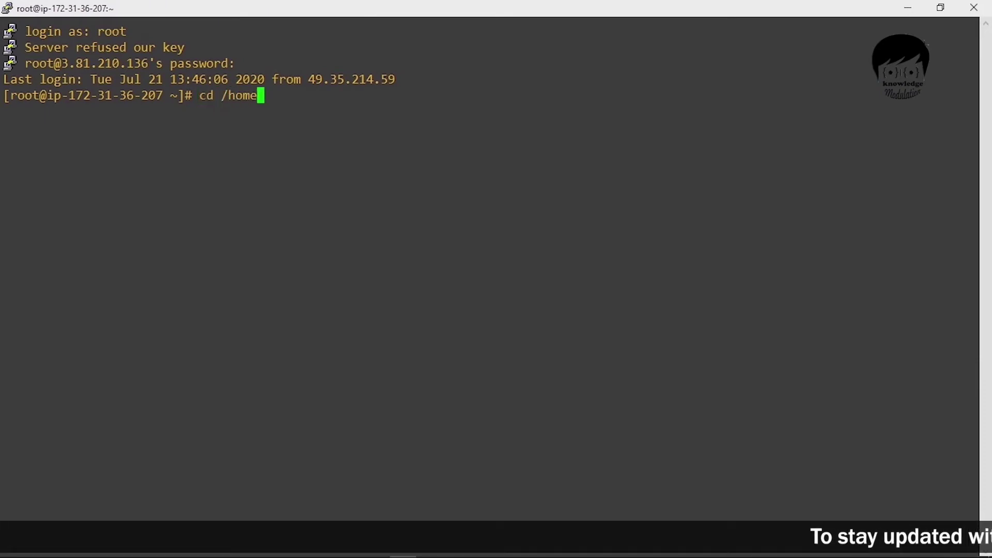
pyautogui.press('Return')
pyautogui.write('ls')
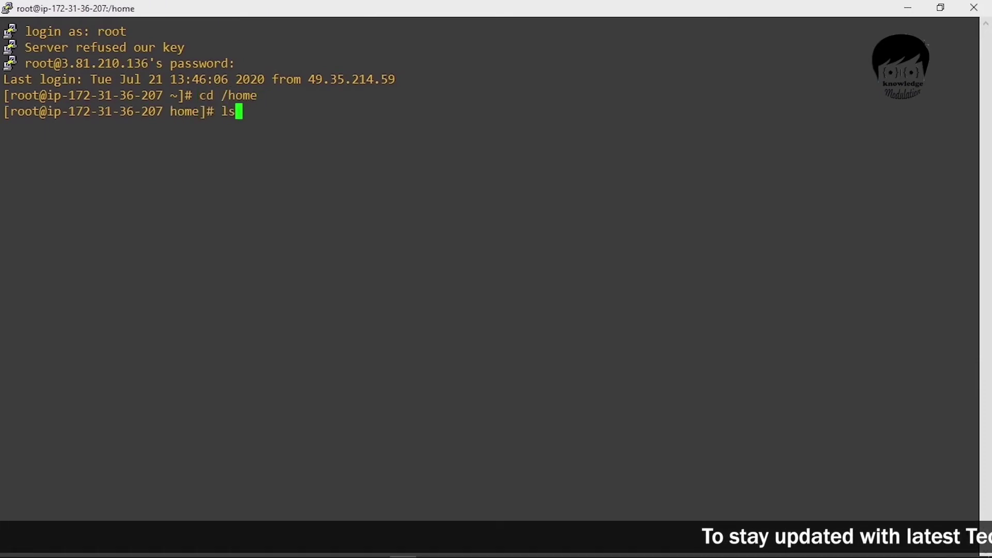
pyautogui.press('Return')
pyautogui.moveTo(976, 127); pyautogui.dragTo(61, 127)
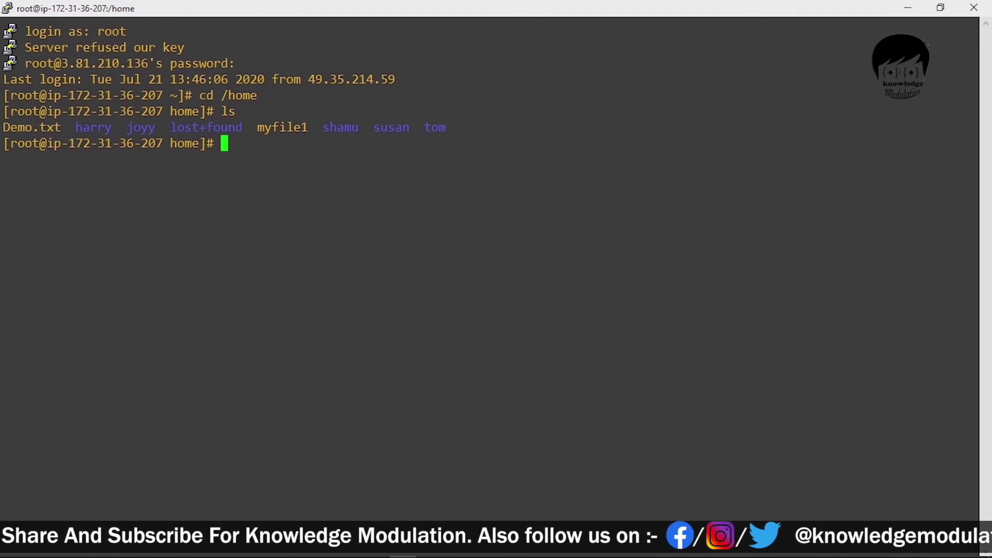
# Print Demo.txt with cat, showing it still reads 'This is for demo purpose'.
pyautogui.write('cat D')
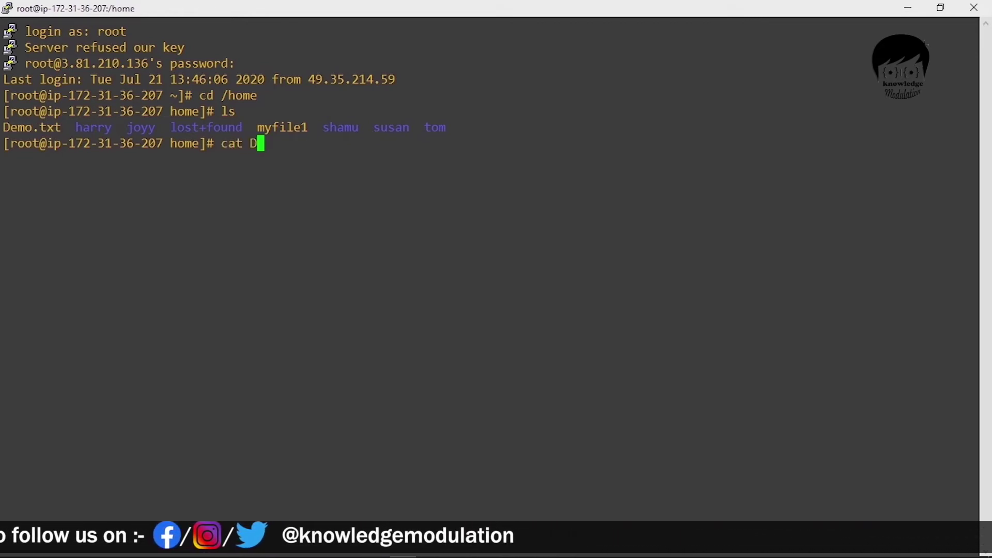
pyautogui.press('Tab')
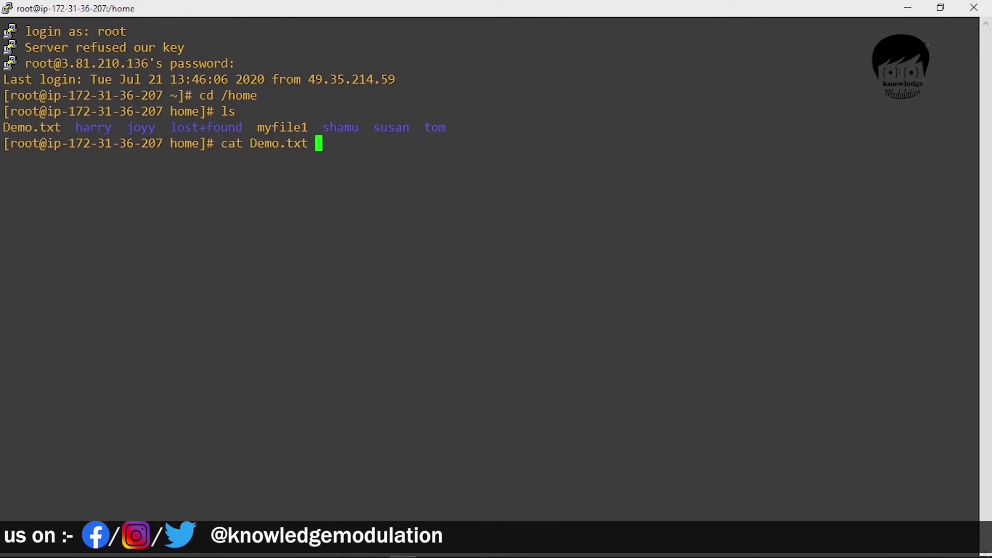
pyautogui.press('Return')
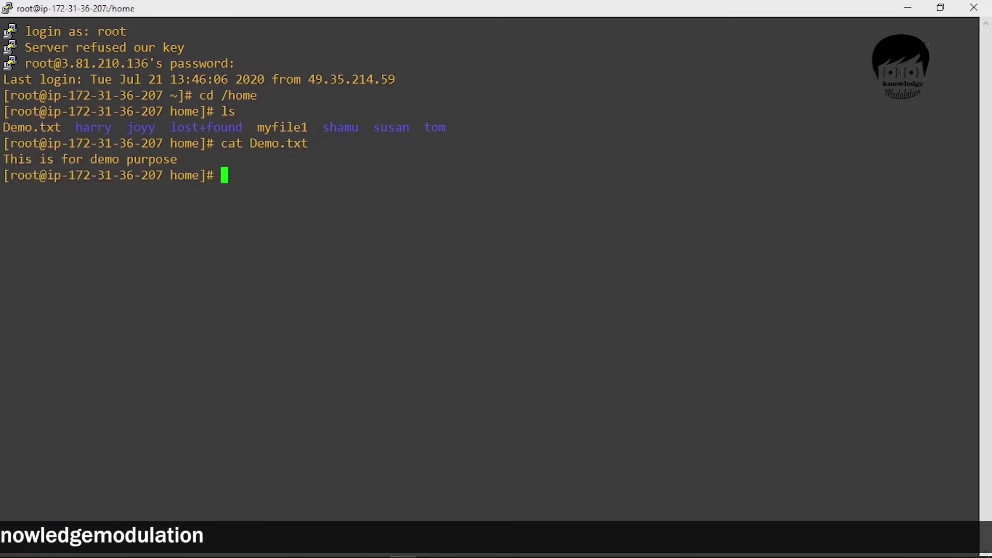
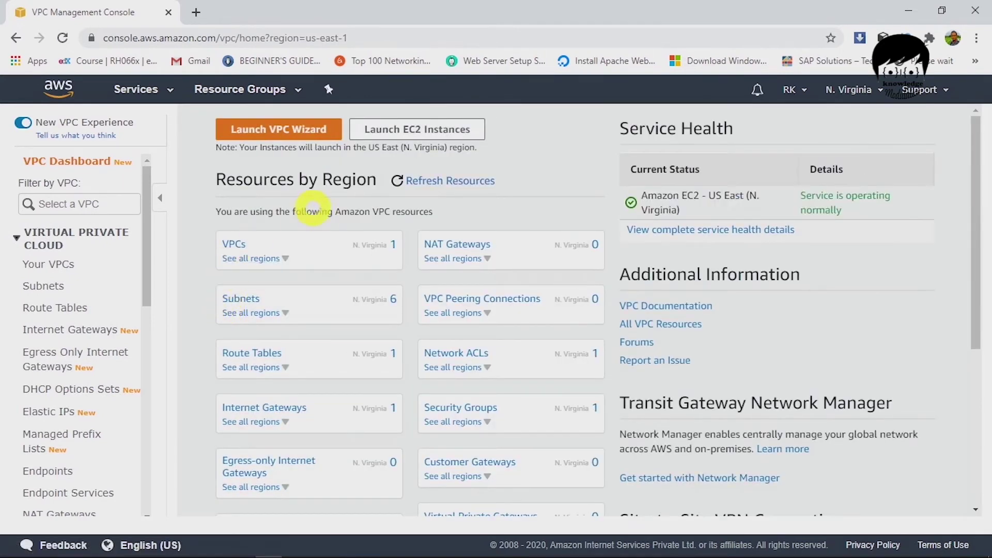
# Leave the VPC Wizard and open the Your VPCs list from the VPC console.
pyautogui.click(271, 133)
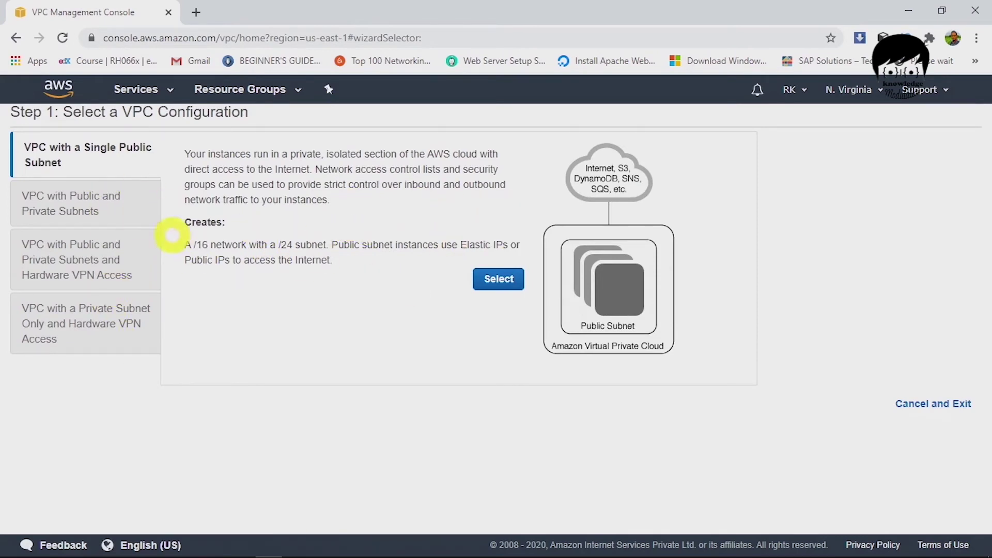
pyautogui.click(15, 37)
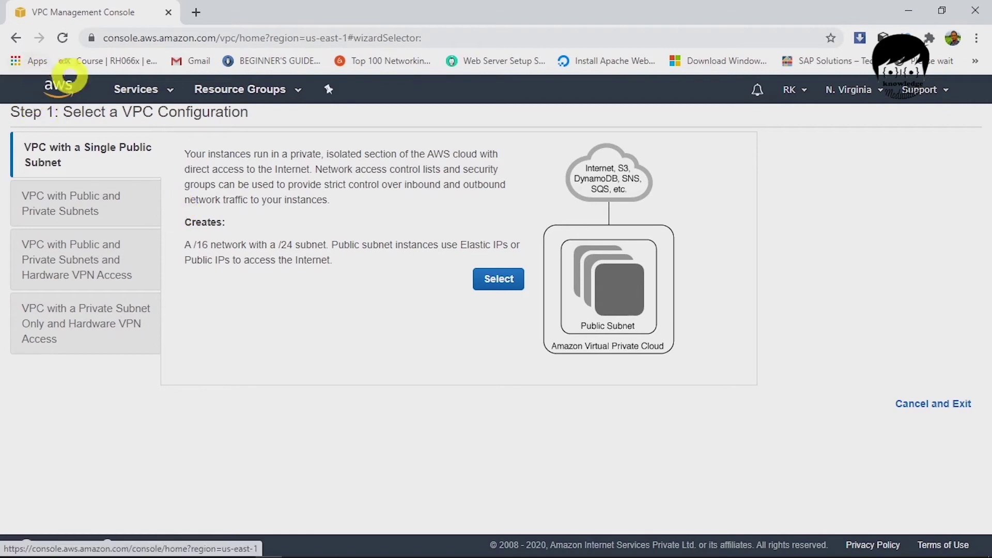
pyautogui.click(169, 90)
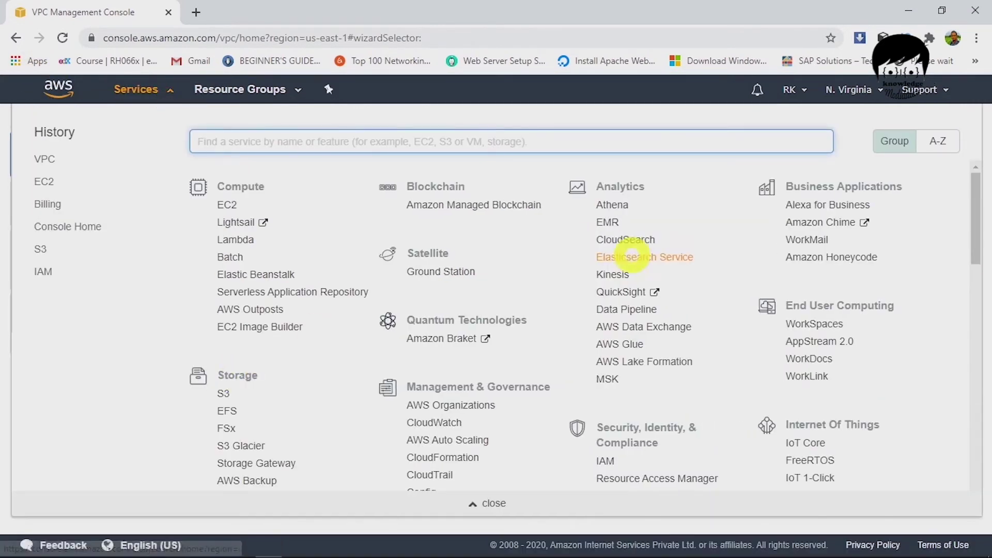
pyautogui.click(45, 159)
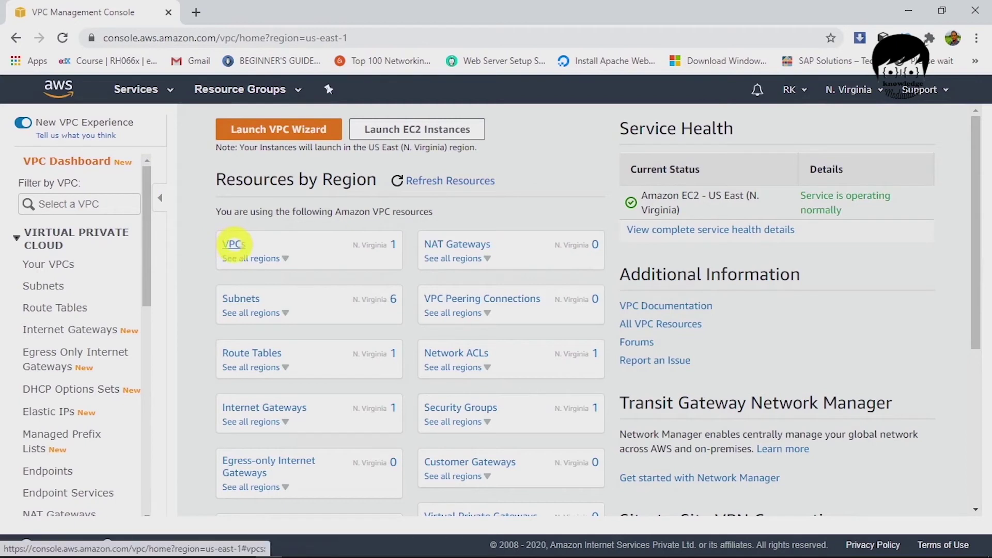
pyautogui.click(233, 244)
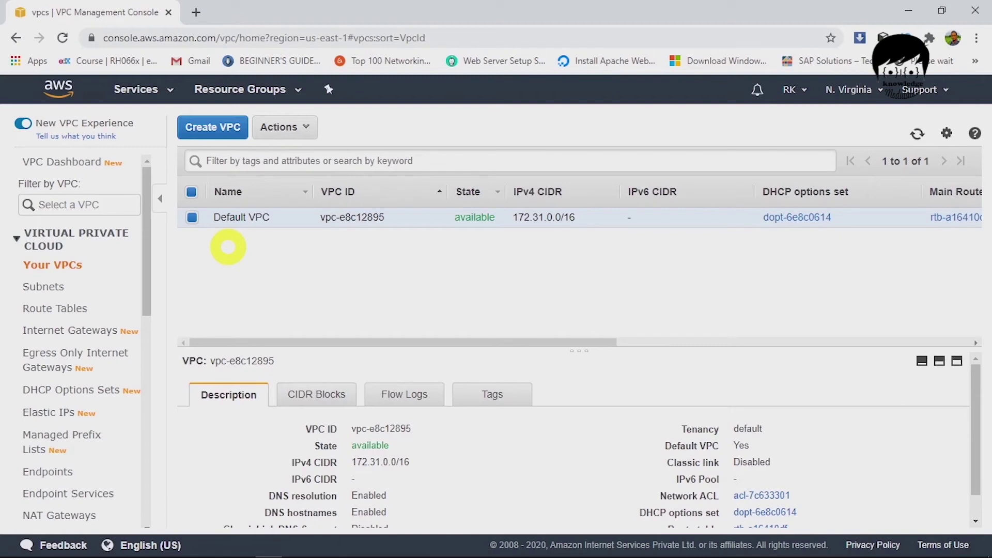
# Create a VPC named 'My VPC for Demo' with IPv4 CIDR 10.0.0.0/16.
pyautogui.click(219, 130)
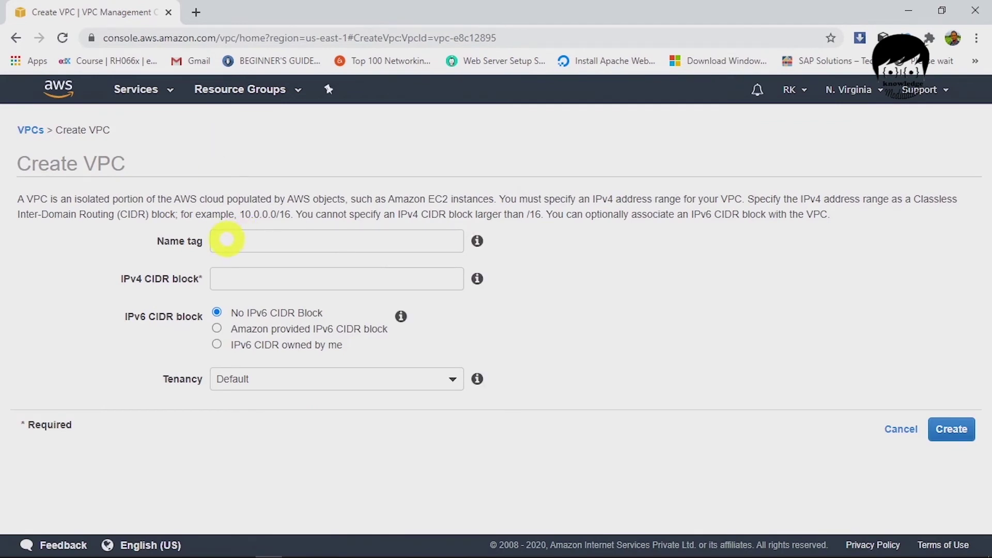
pyautogui.click(227, 239)
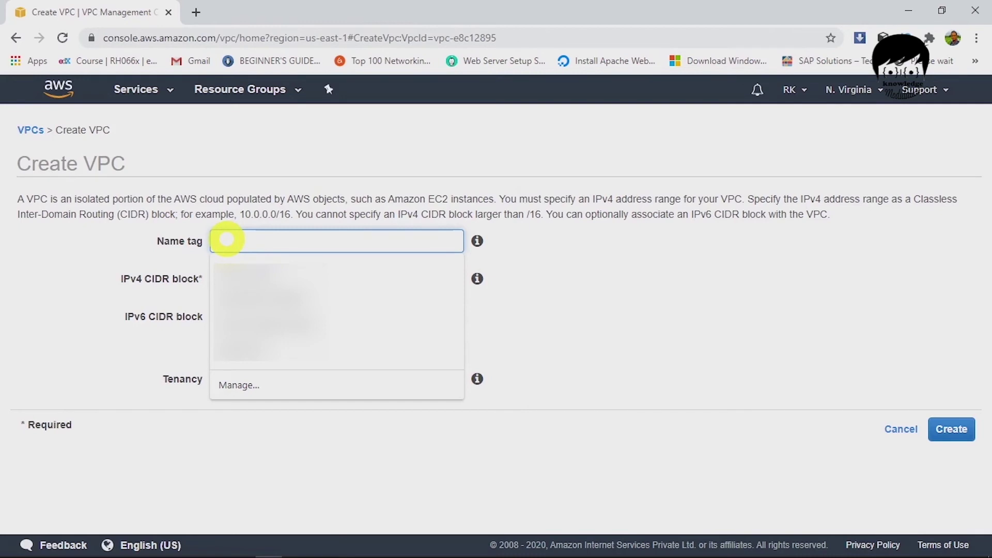
pyautogui.write('My VPC for Demo')
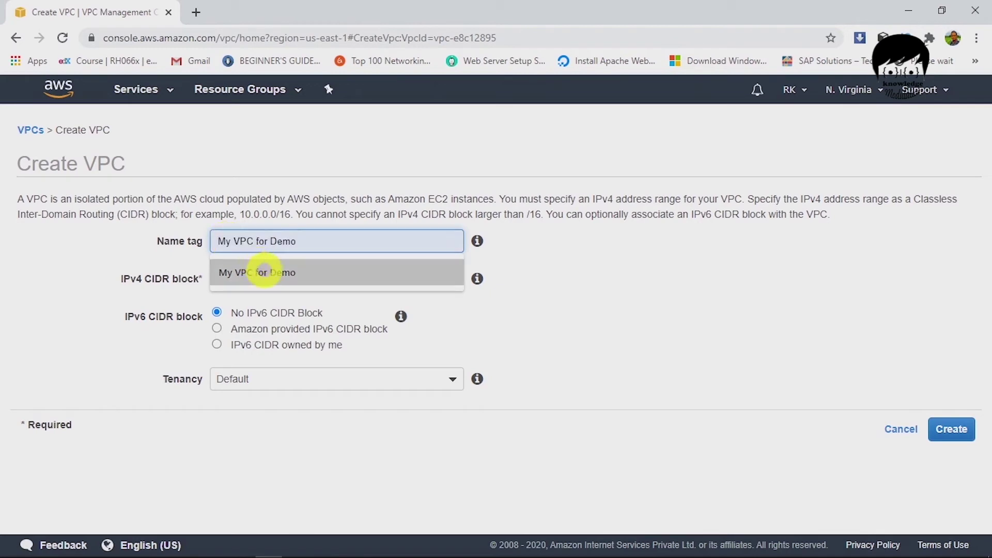
pyautogui.click(262, 270)
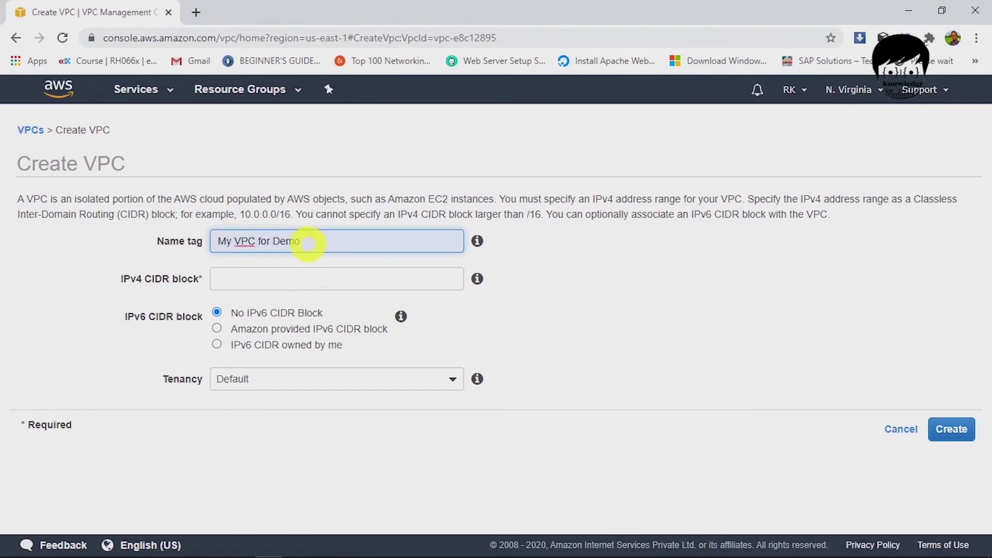
pyautogui.moveTo(302, 241); pyautogui.dragTo(180, 231)
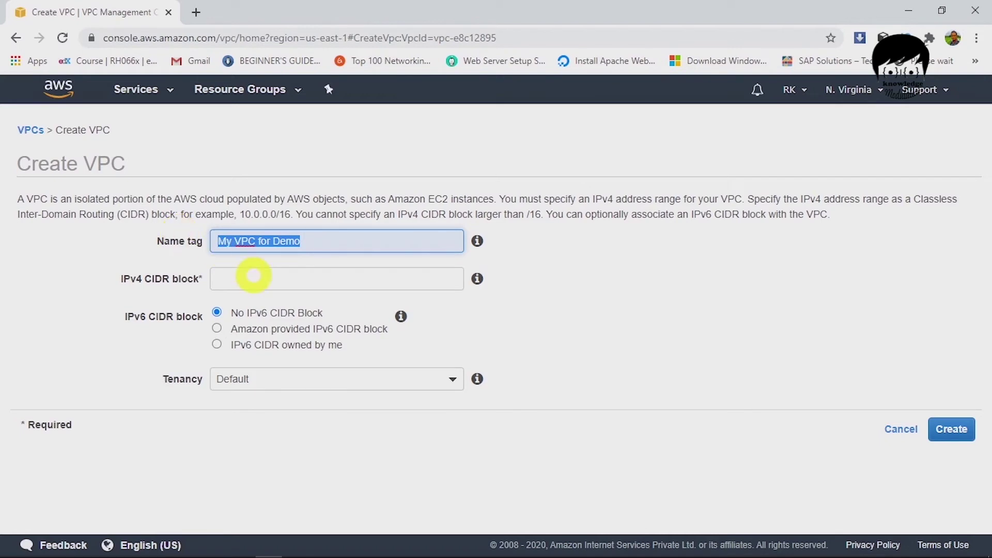
pyautogui.click(243, 281)
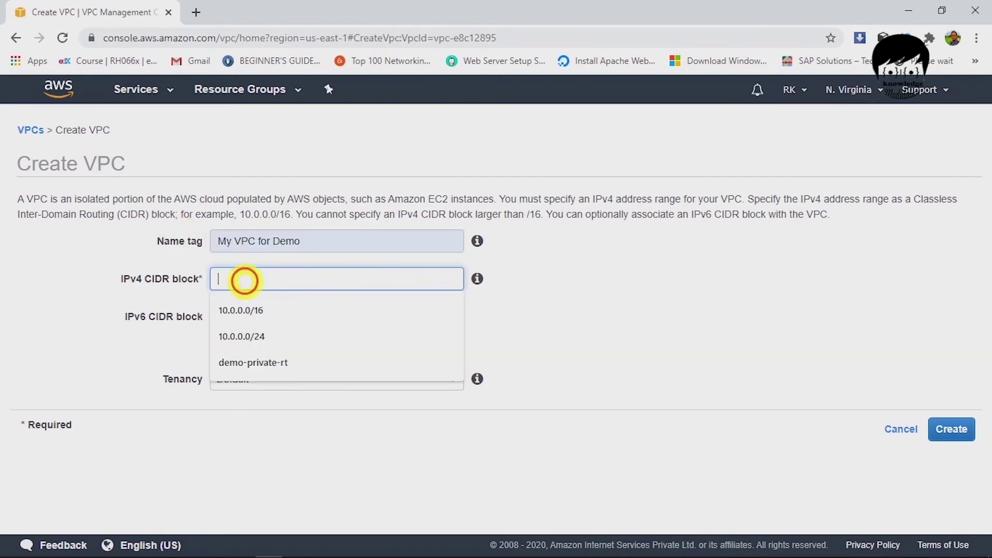
pyautogui.click(253, 308)
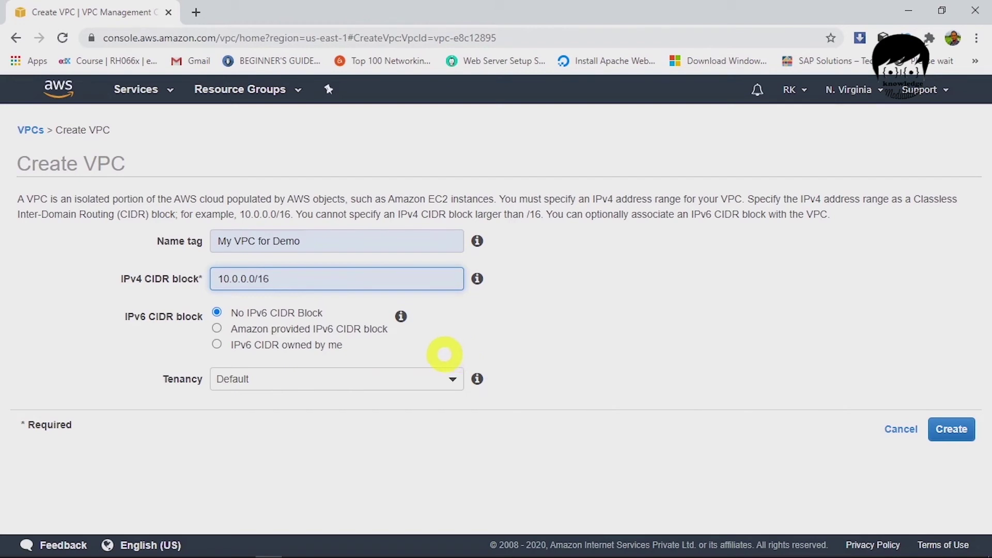
pyautogui.click(948, 430)
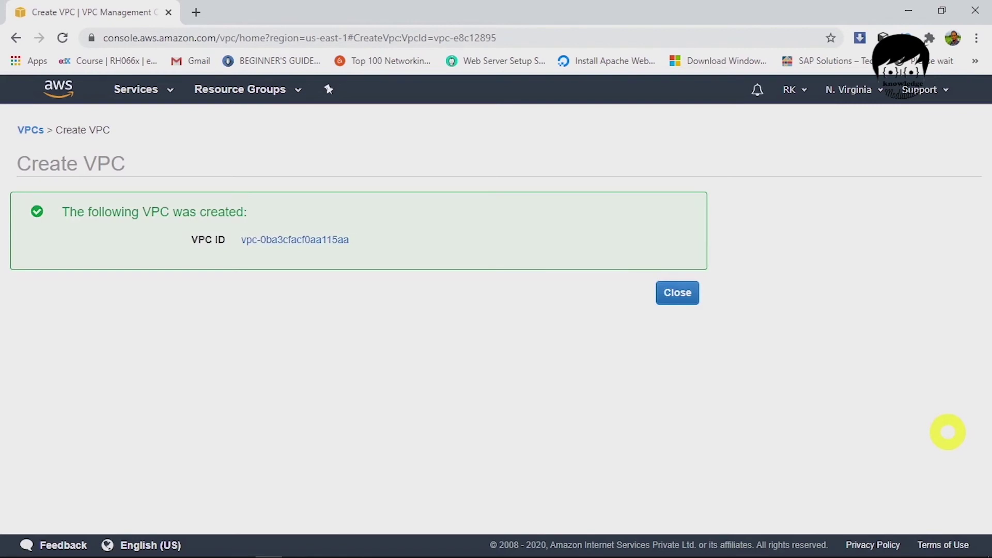
pyautogui.click(680, 294)
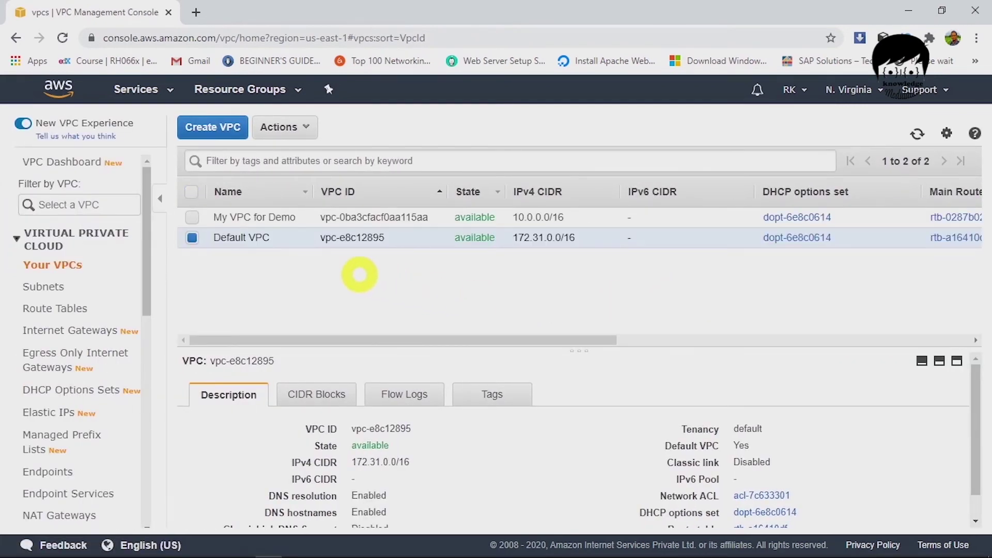
# Select only My VPC for Demo in the VPC list to view its details.
pyautogui.click(192, 219)
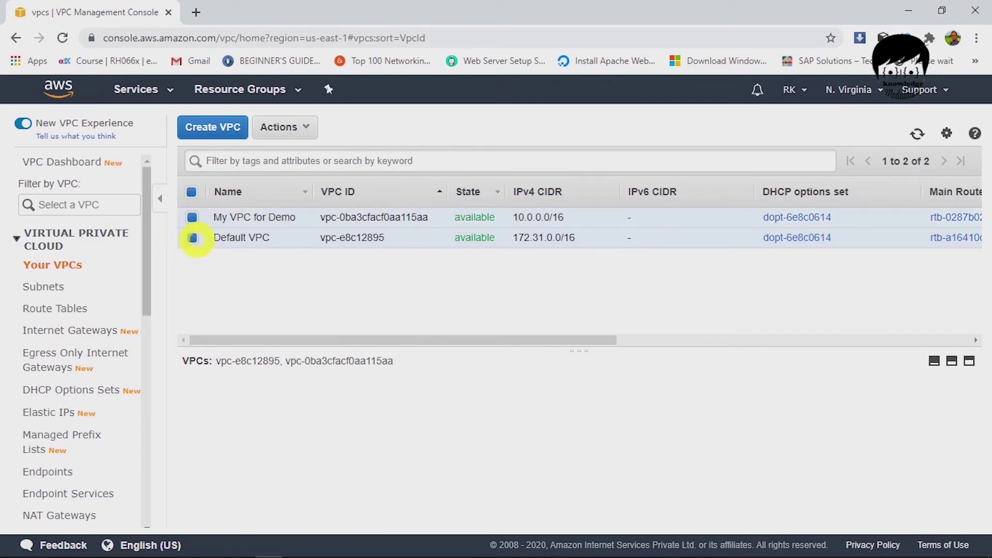
pyautogui.click(191, 238)
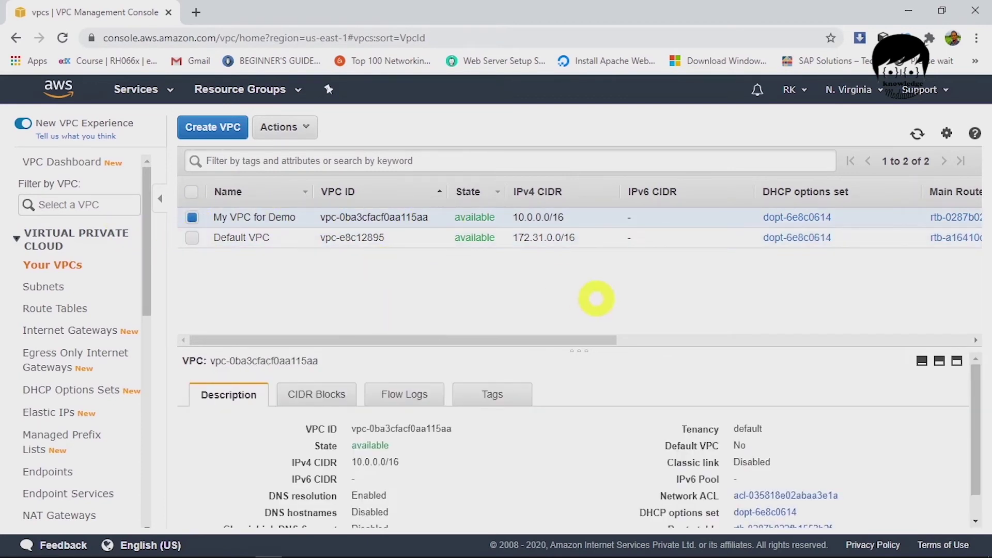
pyautogui.moveTo(542, 337); pyautogui.dragTo(528, 365)
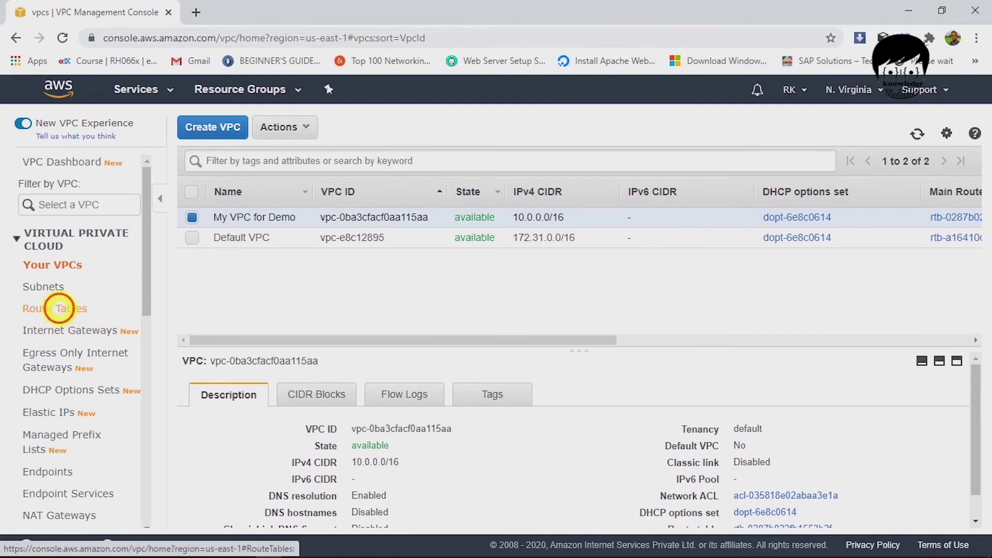
# Check the new VPC's route table, then view the Subnets list with the VPC column widened.
pyautogui.click(58, 308)
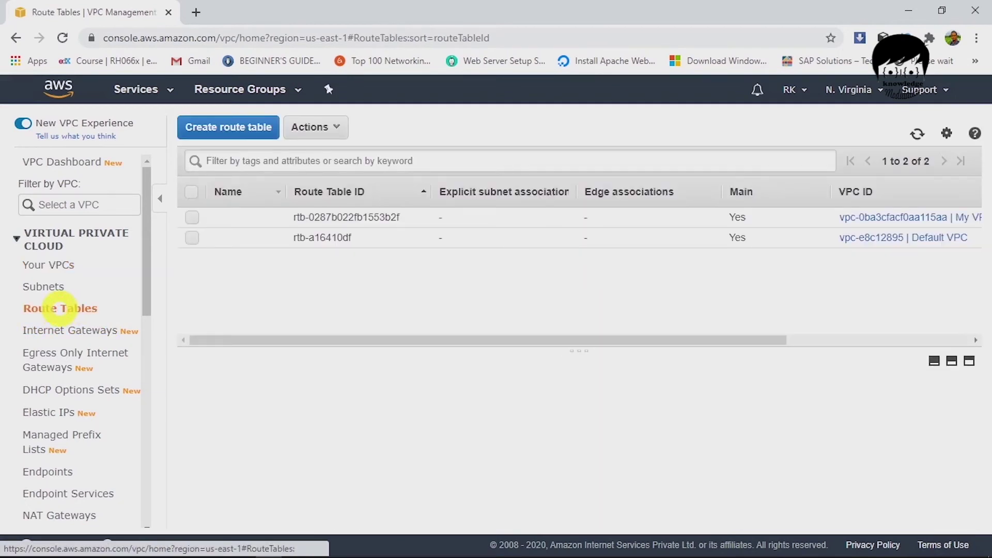
pyautogui.moveTo(366, 339); pyautogui.dragTo(526, 337)
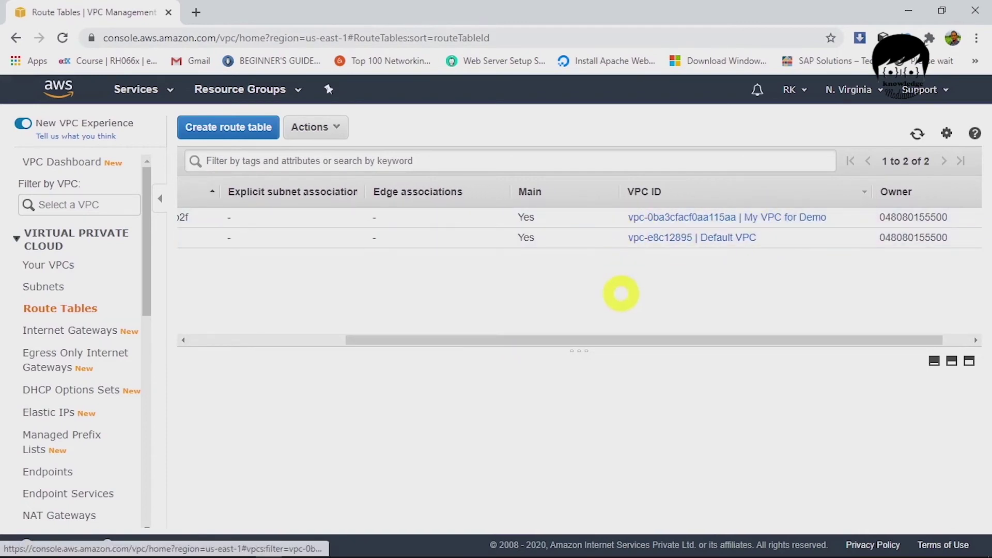
pyautogui.moveTo(359, 336); pyautogui.dragTo(181, 333)
pyautogui.click(192, 217)
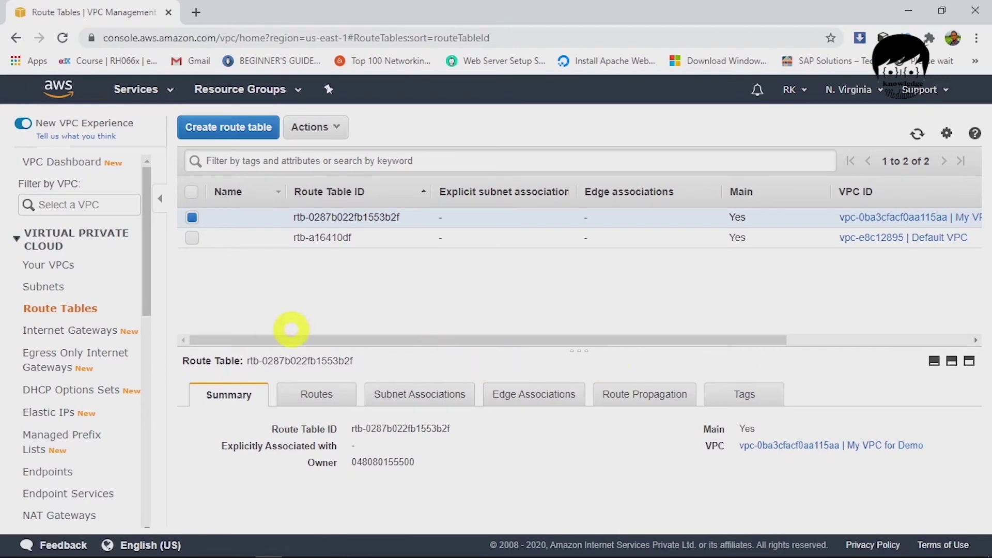
pyautogui.click(49, 287)
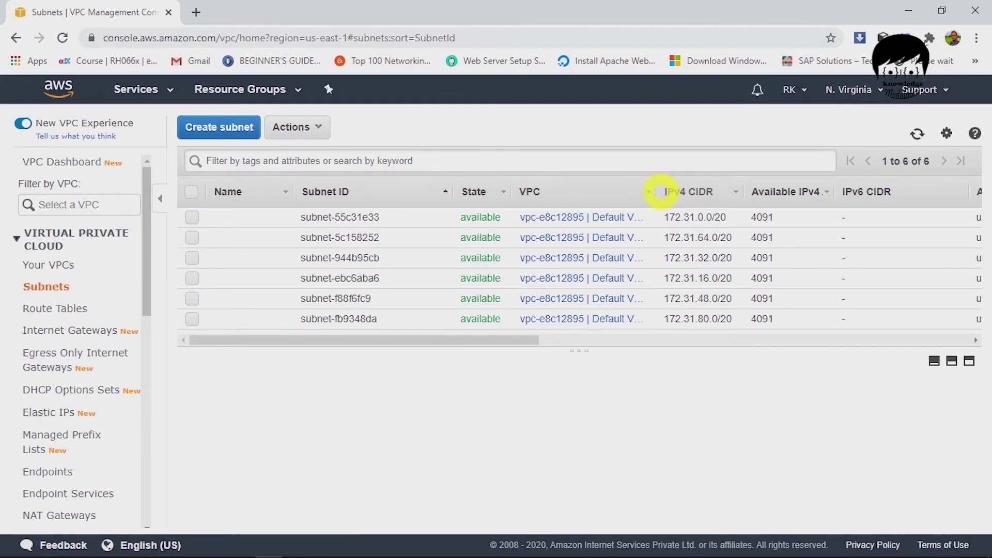
pyautogui.moveTo(655, 191); pyautogui.dragTo(718, 190)
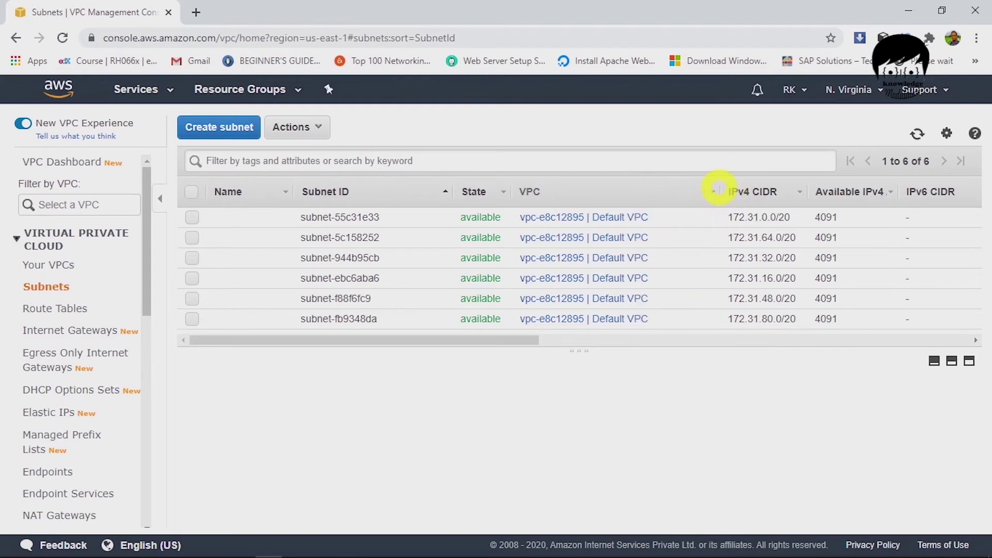
# Create subnet 'My VPC for Demo Public Subnet' in My VPC for Demo, us-east-1a, 10.0.1.0/24, and open it.
pyautogui.click(235, 130)
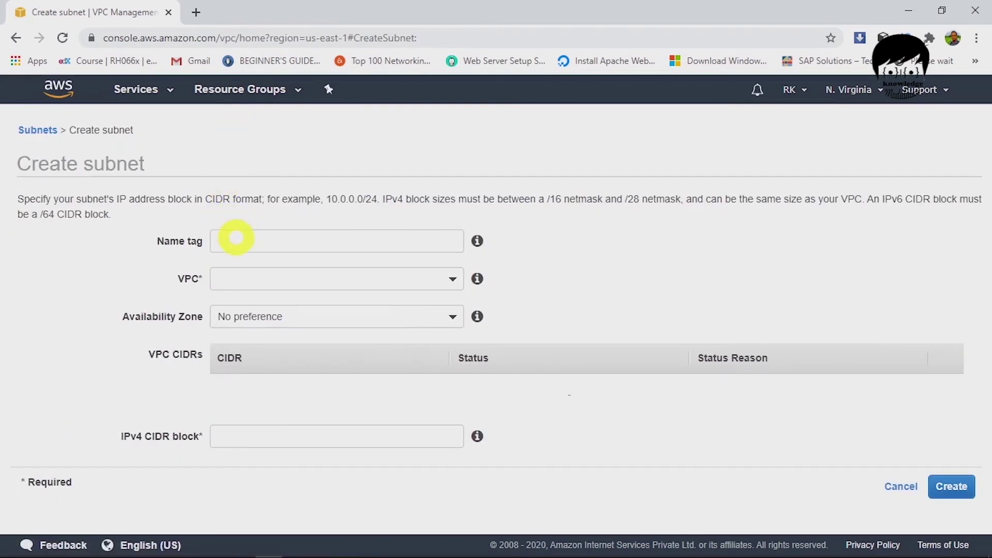
pyautogui.click(235, 239)
pyautogui.write('My VPC for Demo')
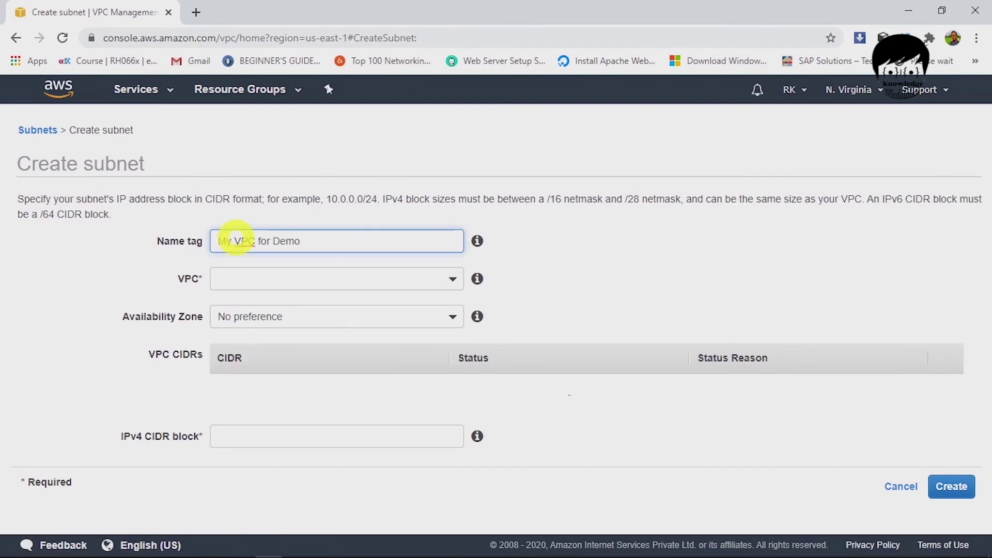
pyautogui.click(354, 283)
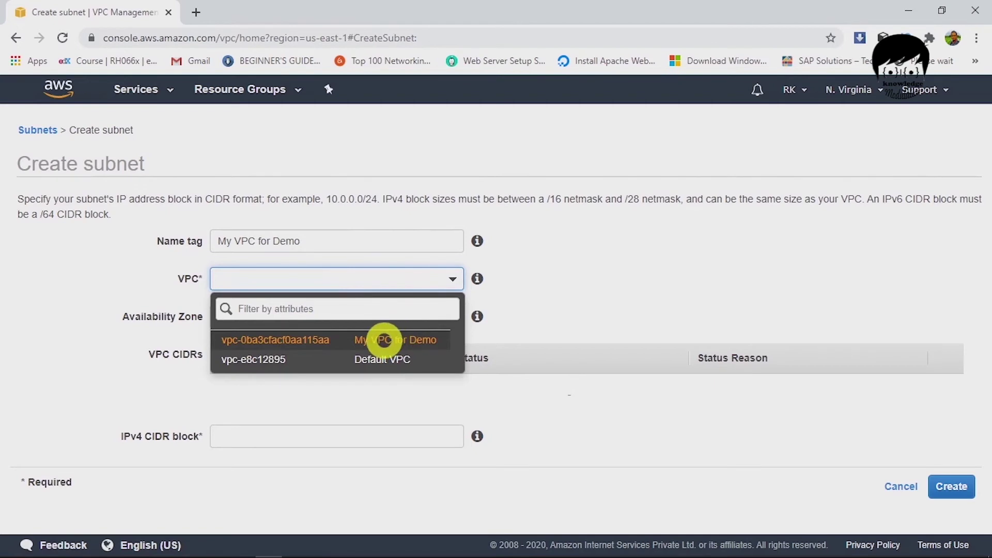
pyautogui.click(384, 340)
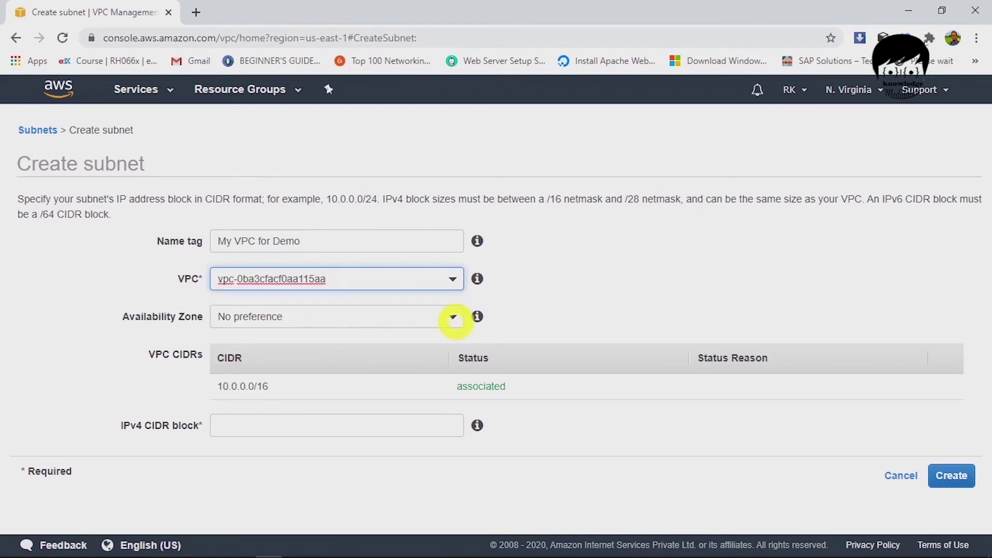
pyautogui.click(453, 317)
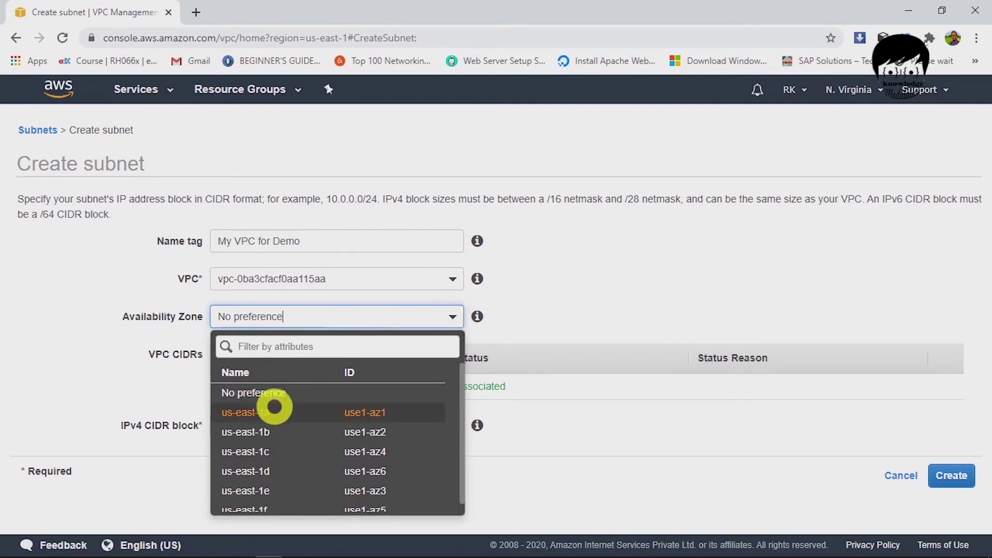
pyautogui.click(274, 407)
pyautogui.click(321, 239)
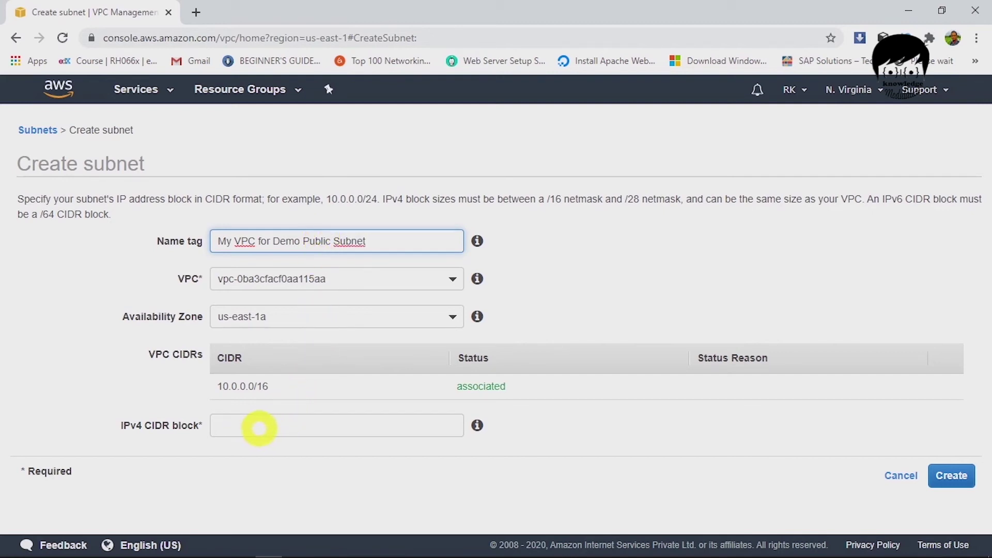
pyautogui.click(252, 425)
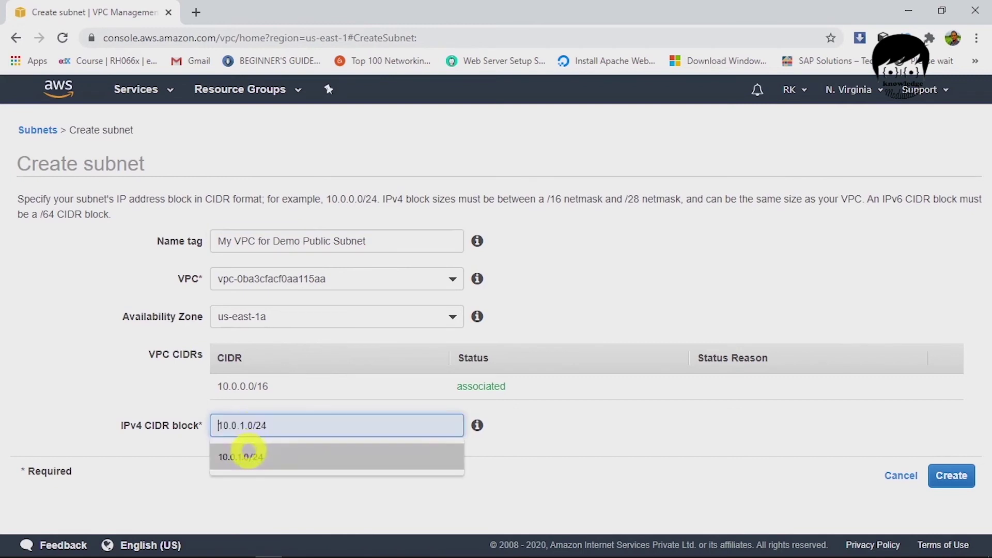
pyautogui.click(248, 457)
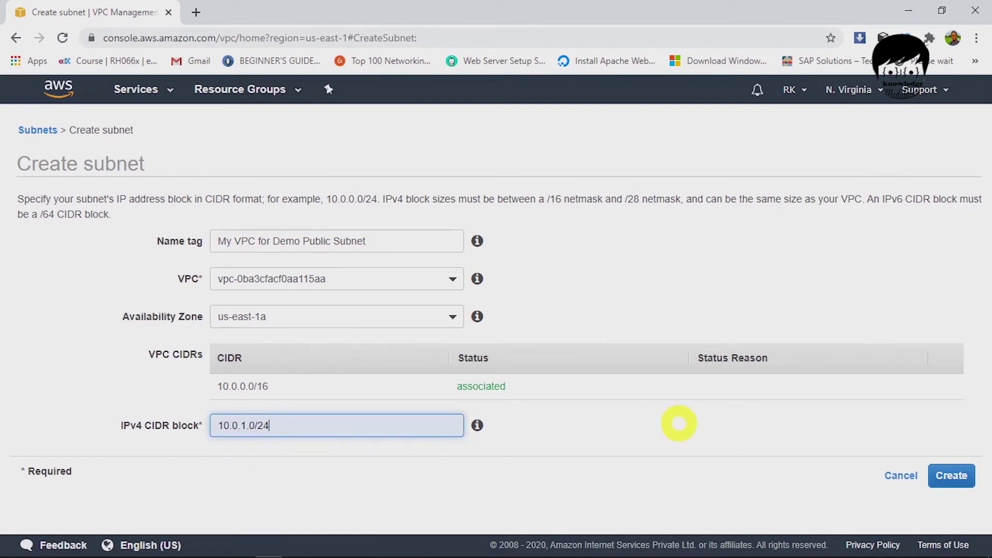
pyautogui.click(949, 475)
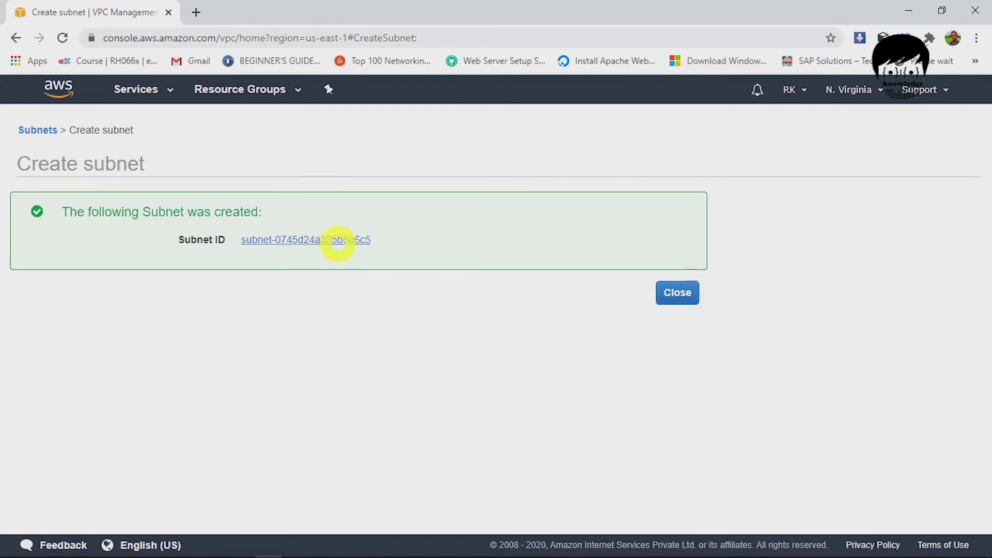
pyautogui.click(324, 240)
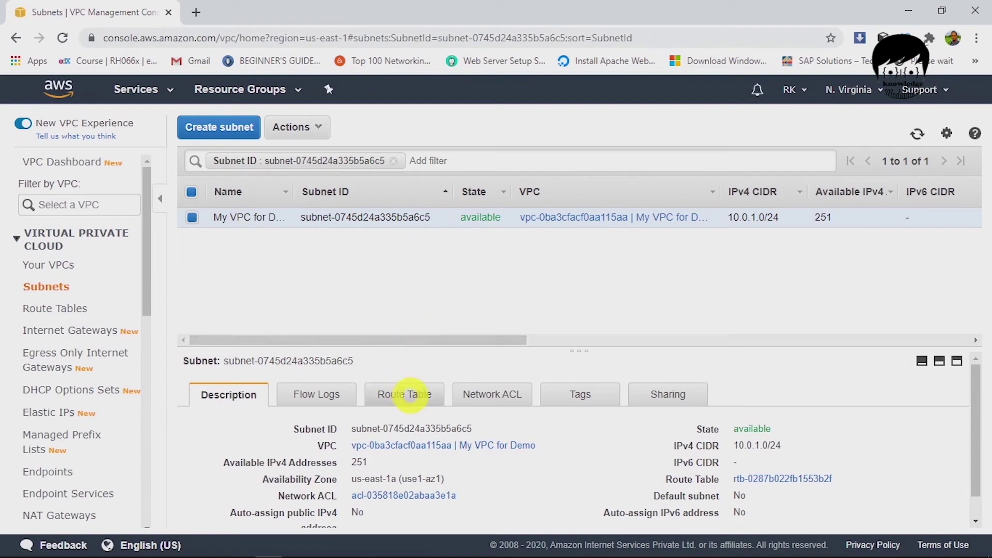
# Review the subnet's route table, then show the demo VPC table's subnet associations.
pyautogui.click(409, 395)
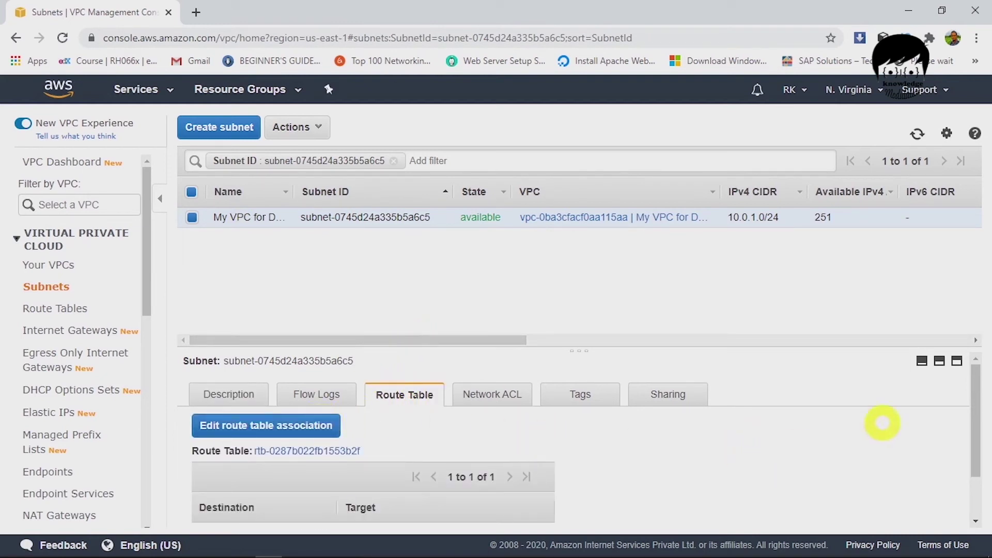
pyautogui.moveTo(966, 405); pyautogui.dragTo(977, 443)
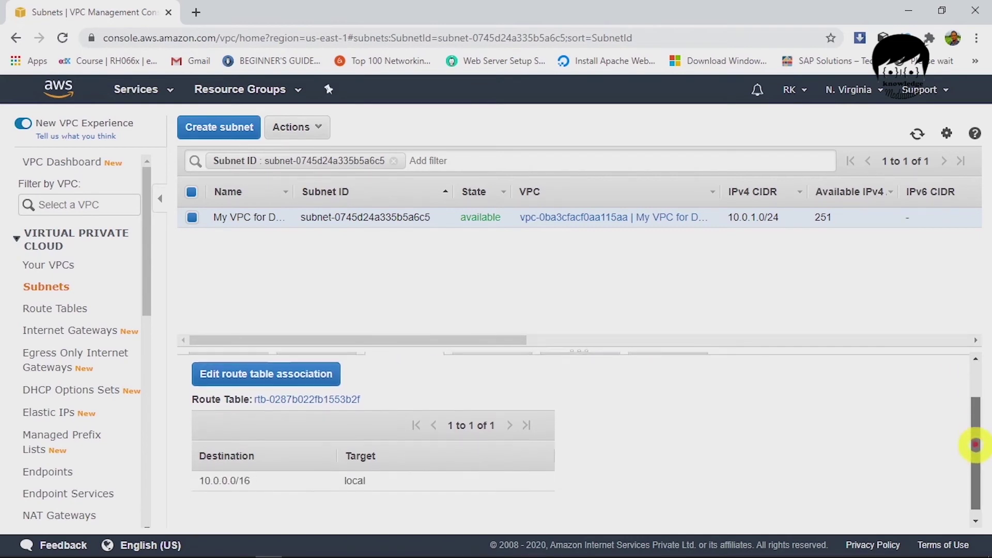
pyautogui.click(71, 309)
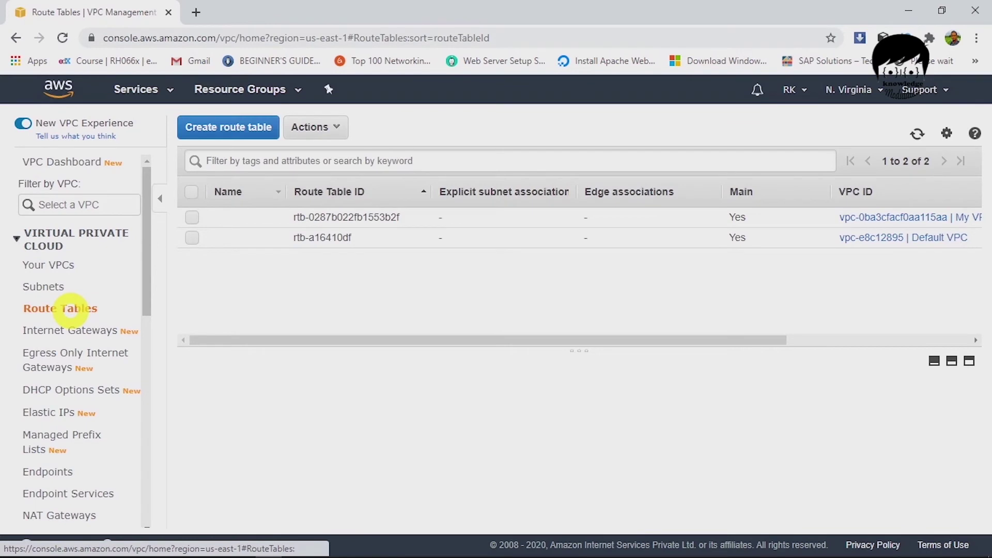
pyautogui.click(191, 217)
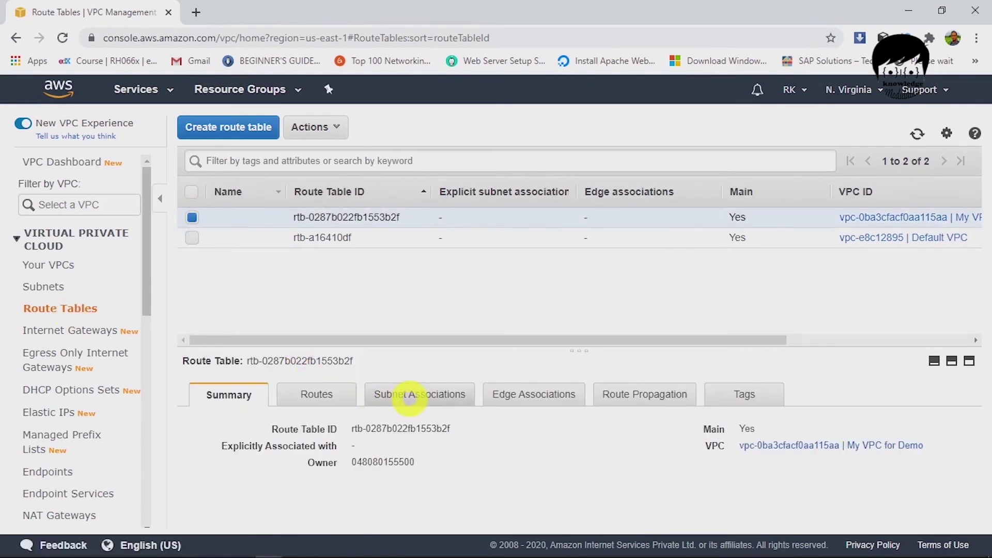
pyautogui.click(419, 395)
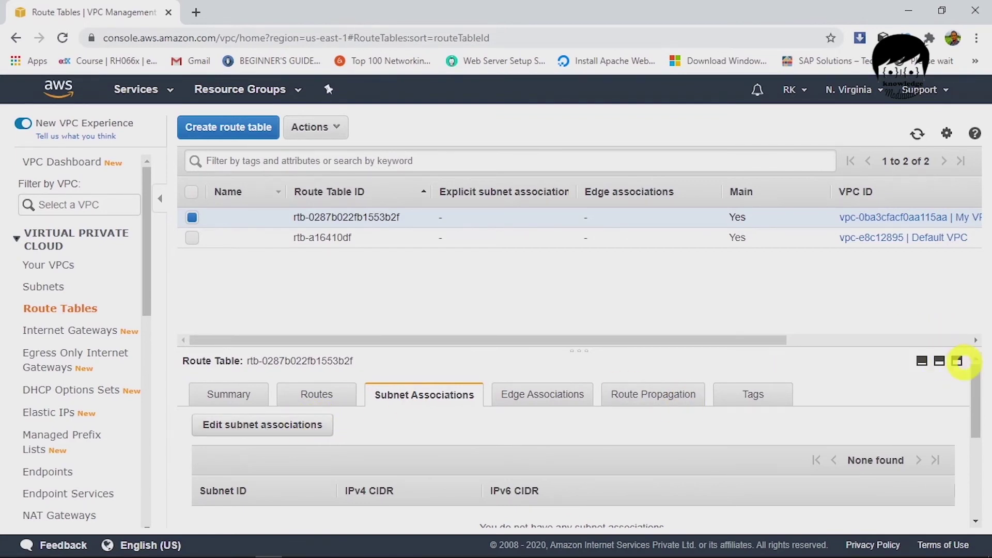
pyautogui.click(956, 360)
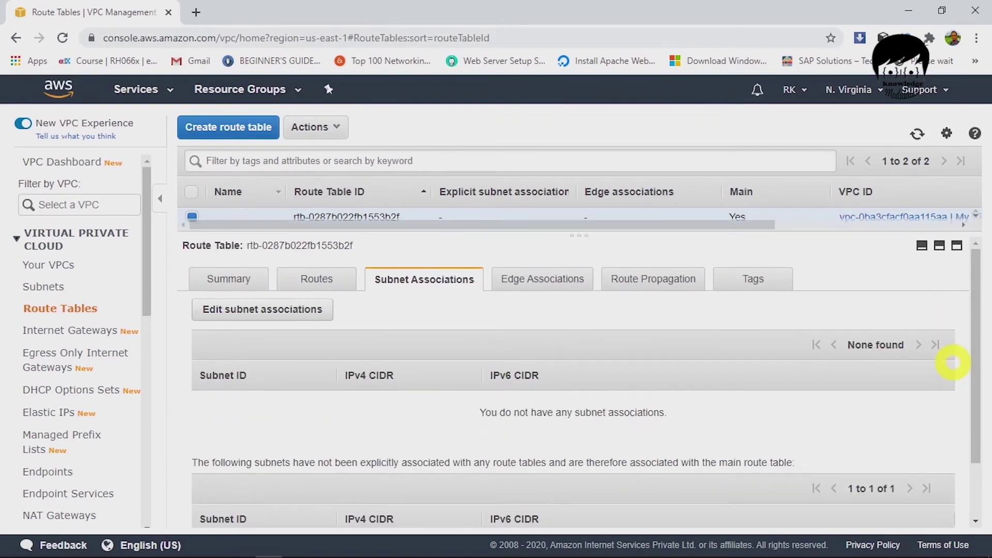
# Associate subnet 10.0.1.0/24 with the demo VPC's route table and review its routes.
pyautogui.click(255, 308)
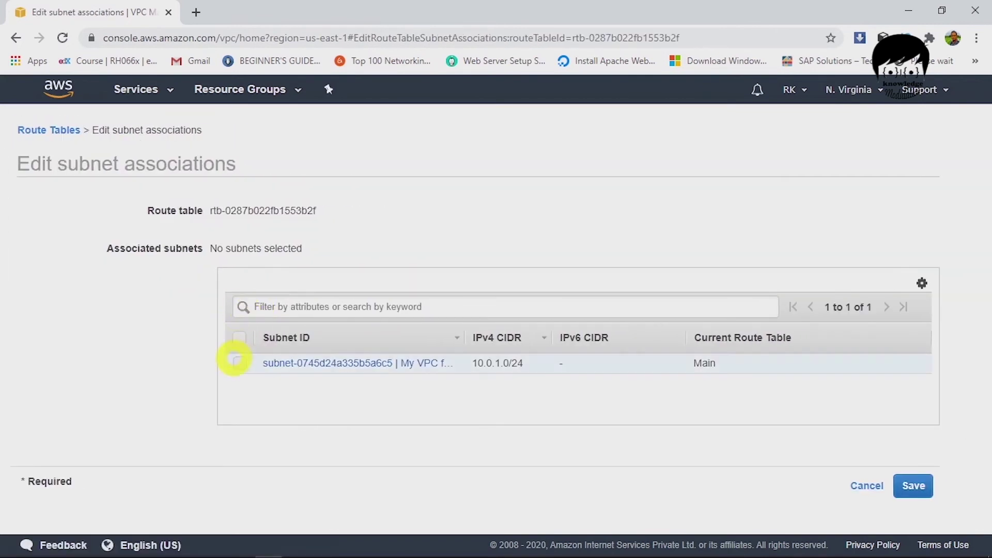
pyautogui.click(240, 363)
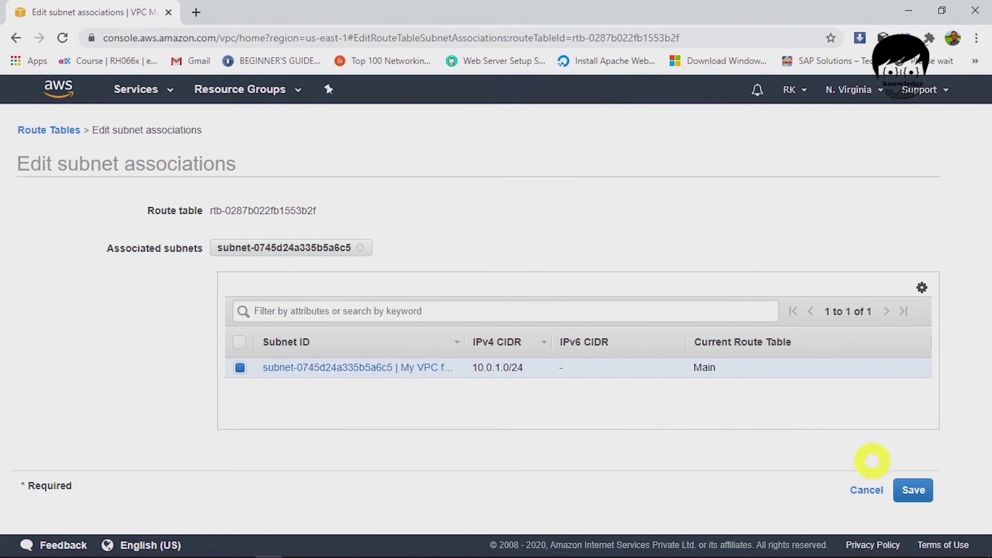
pyautogui.click(909, 489)
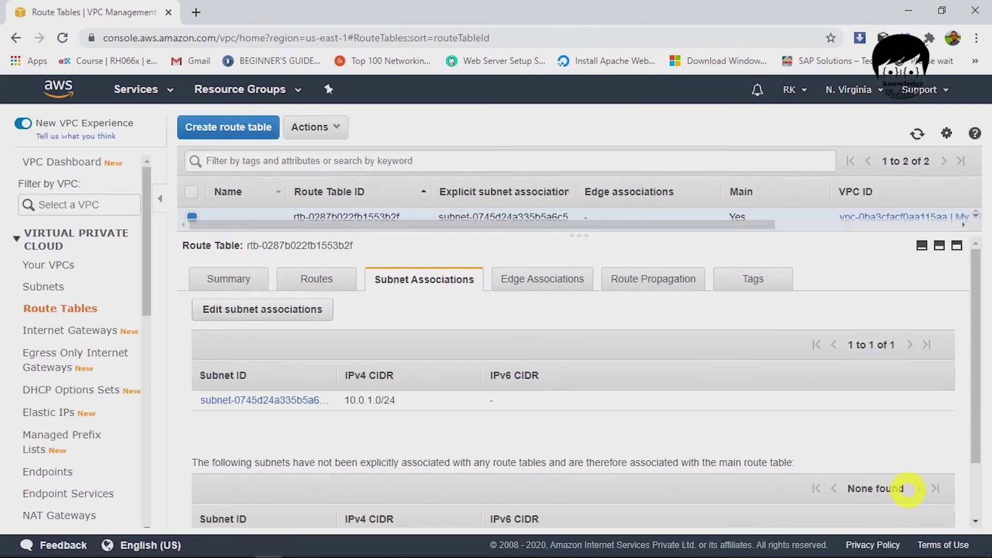
pyautogui.moveTo(975, 415); pyautogui.dragTo(981, 328)
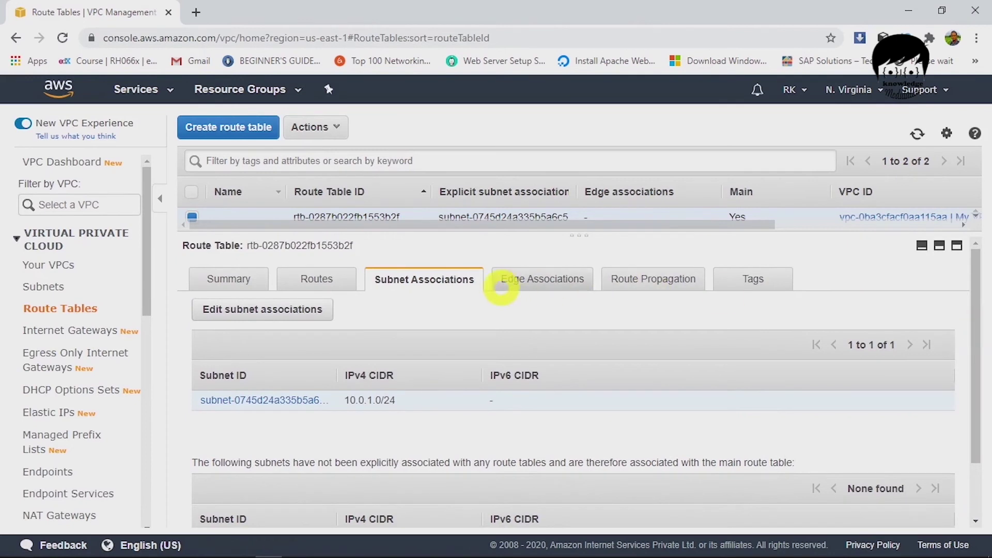
pyautogui.click(317, 279)
pyautogui.click(74, 329)
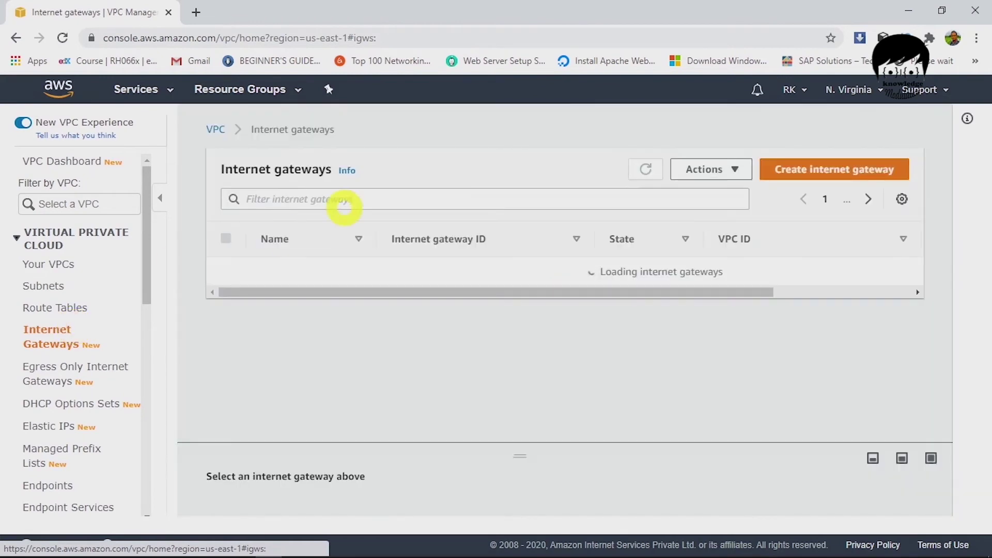
# Create an internet gateway with name tag 'My VPC for Demo IGW', left detached.
pyautogui.click(822, 167)
pyautogui.click(189, 320)
pyautogui.write('My VPC for Demo IGW')
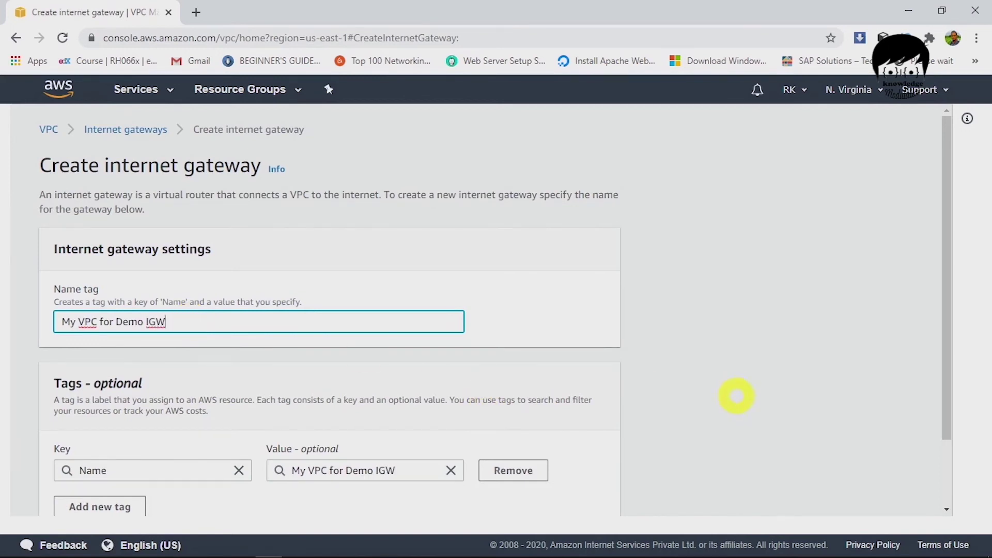
pyautogui.moveTo(945, 317); pyautogui.dragTo(945, 392)
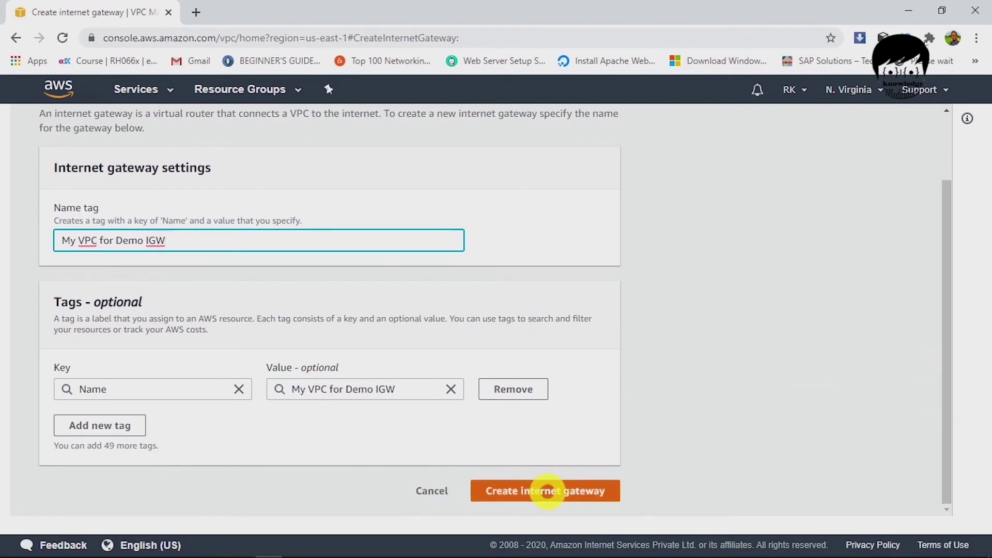
pyautogui.click(548, 491)
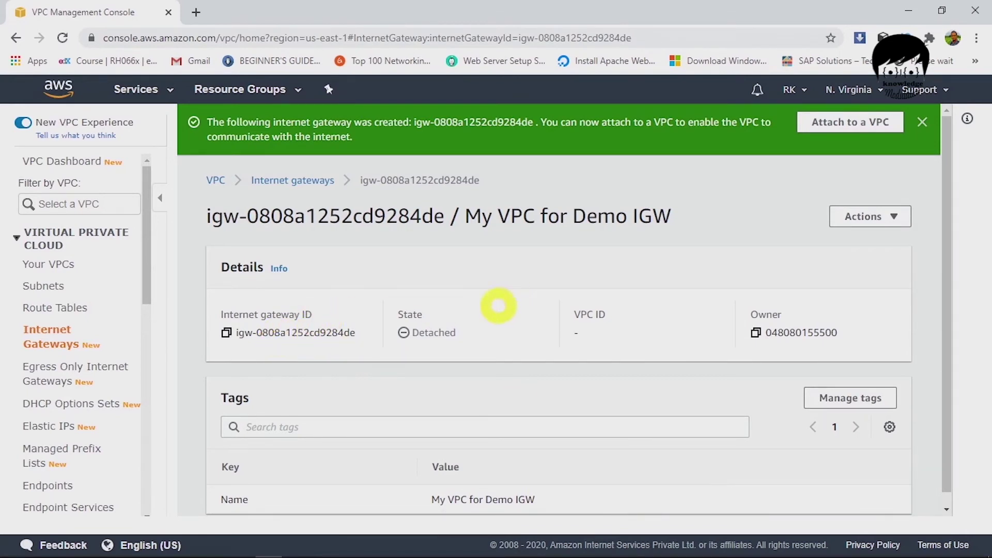
pyautogui.moveTo(468, 331); pyautogui.dragTo(408, 333)
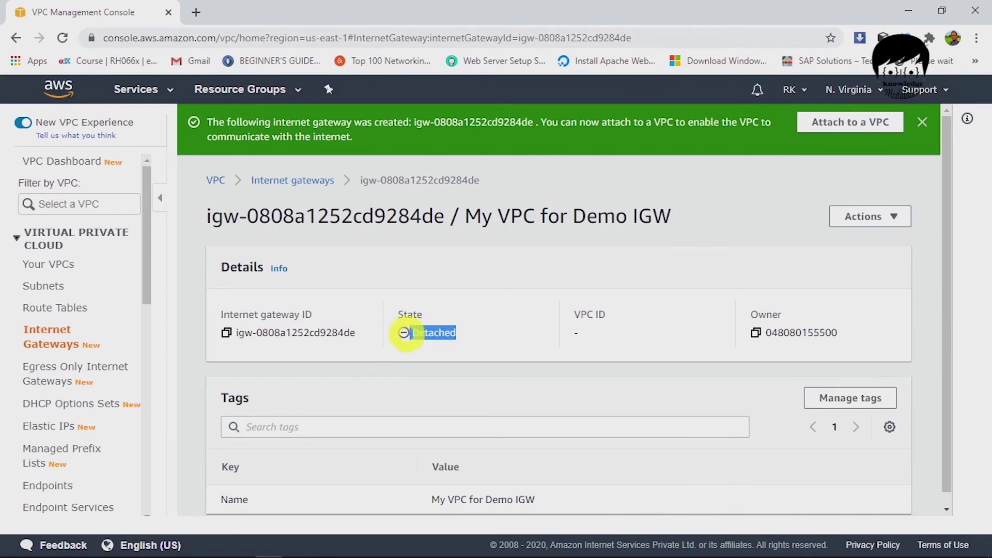
pyautogui.click(895, 217)
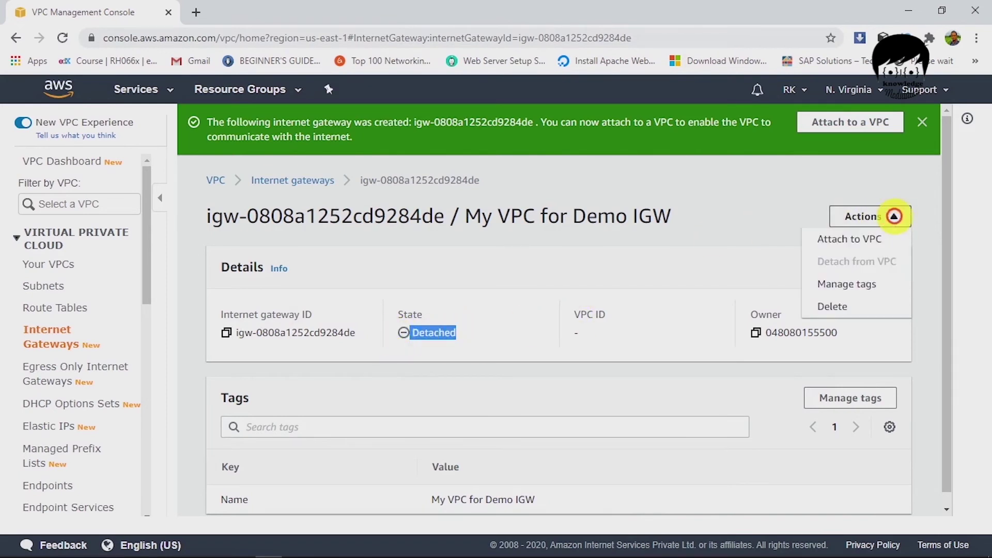
# Attach the My VPC for Demo IGW gateway to My VPC for Demo (vpc-0ba3cfacf0aa115aa).
pyautogui.click(863, 237)
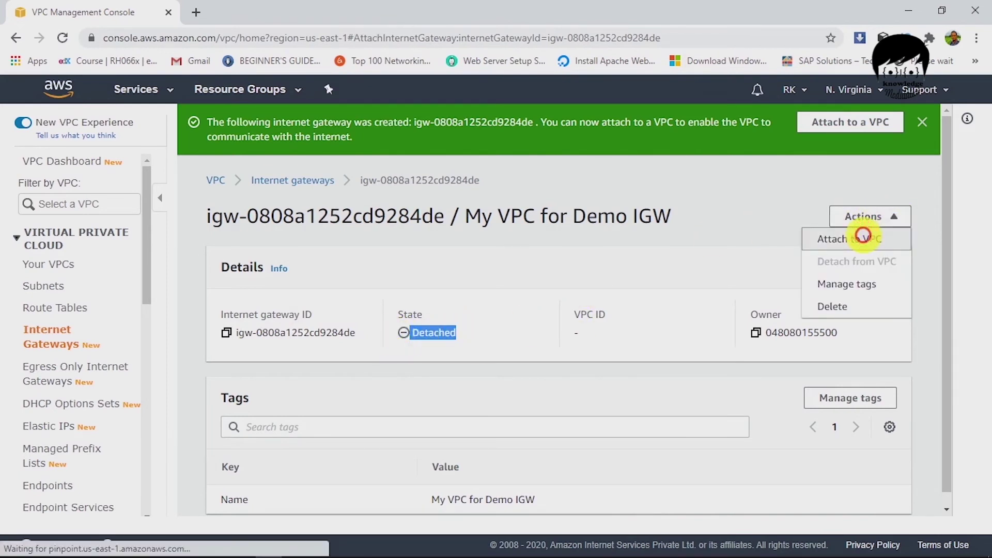
pyautogui.click(343, 303)
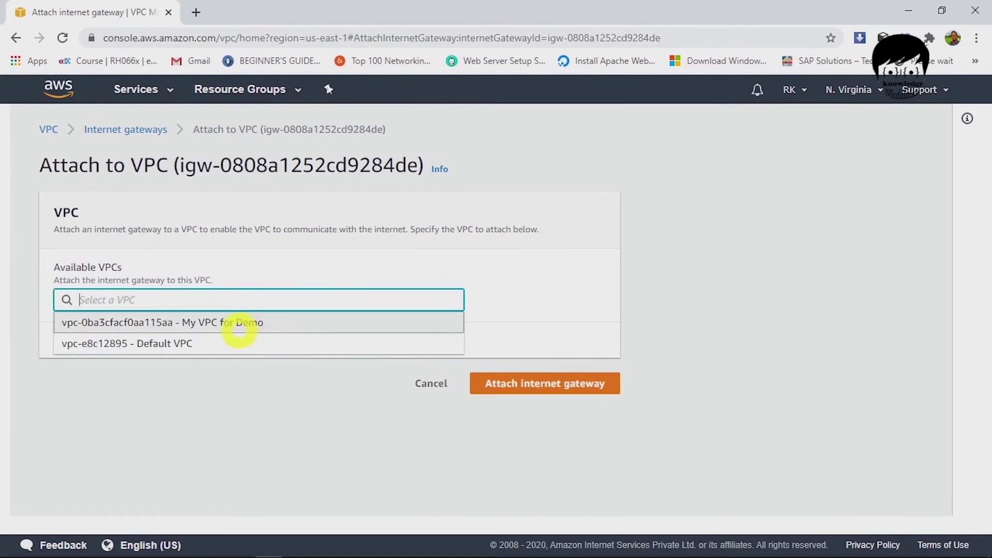
pyautogui.click(247, 322)
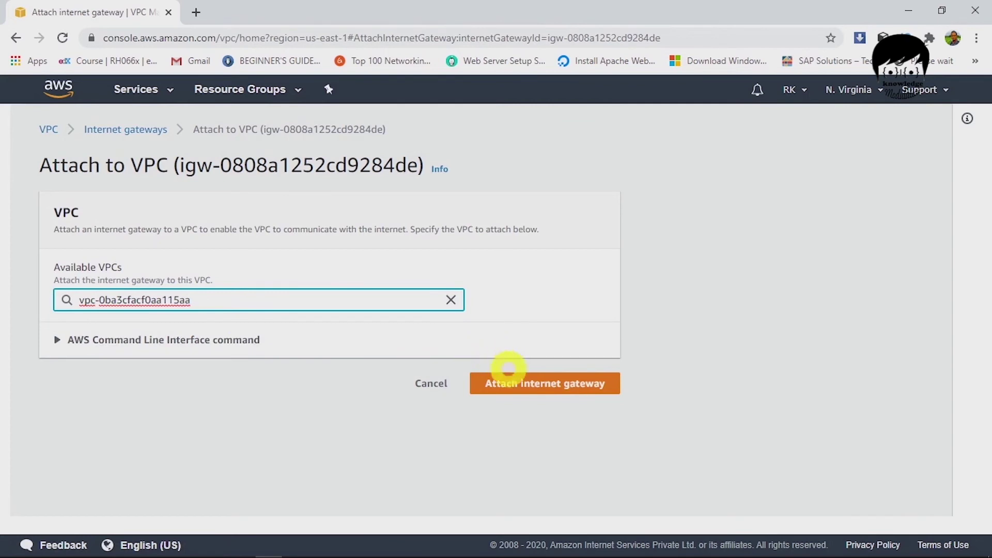
pyautogui.click(514, 393)
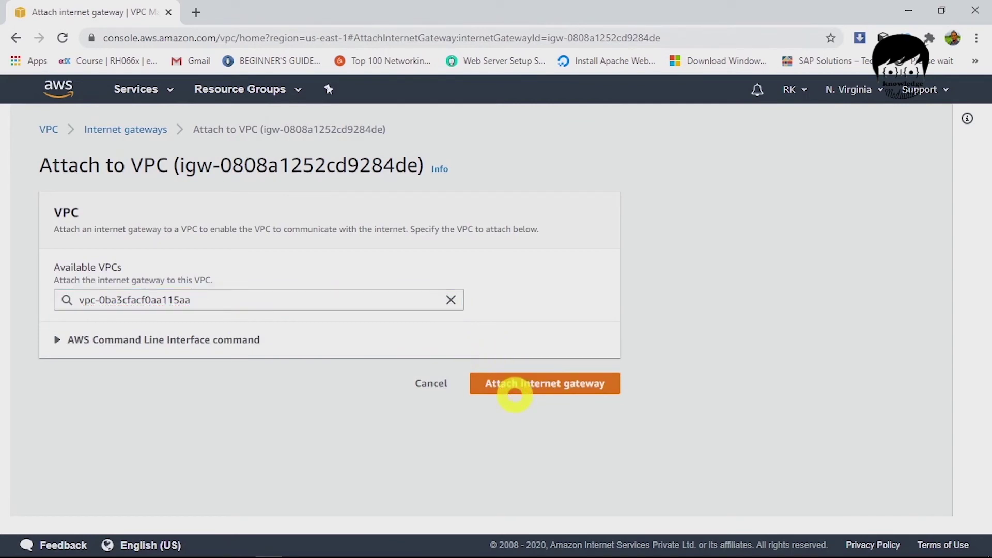
pyautogui.click(523, 384)
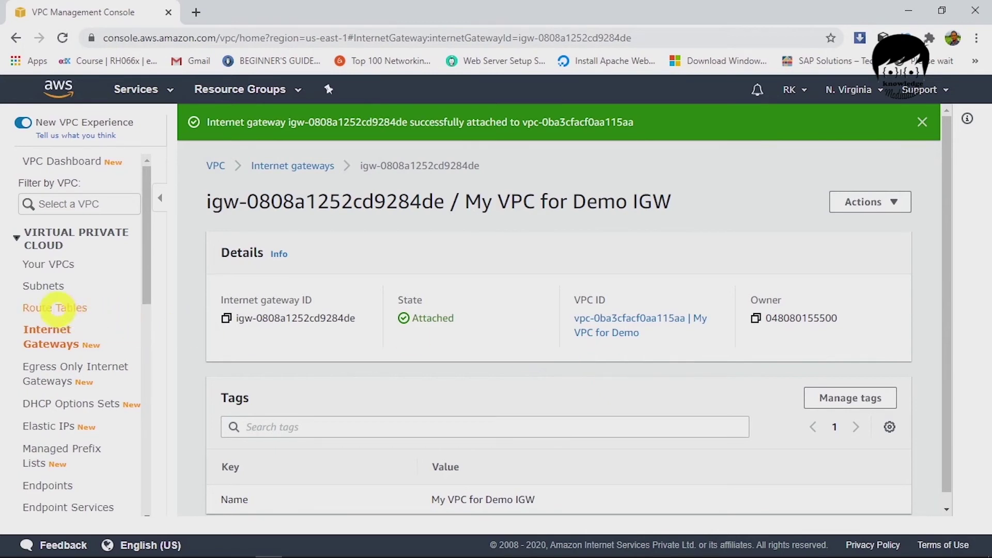
pyautogui.click(56, 309)
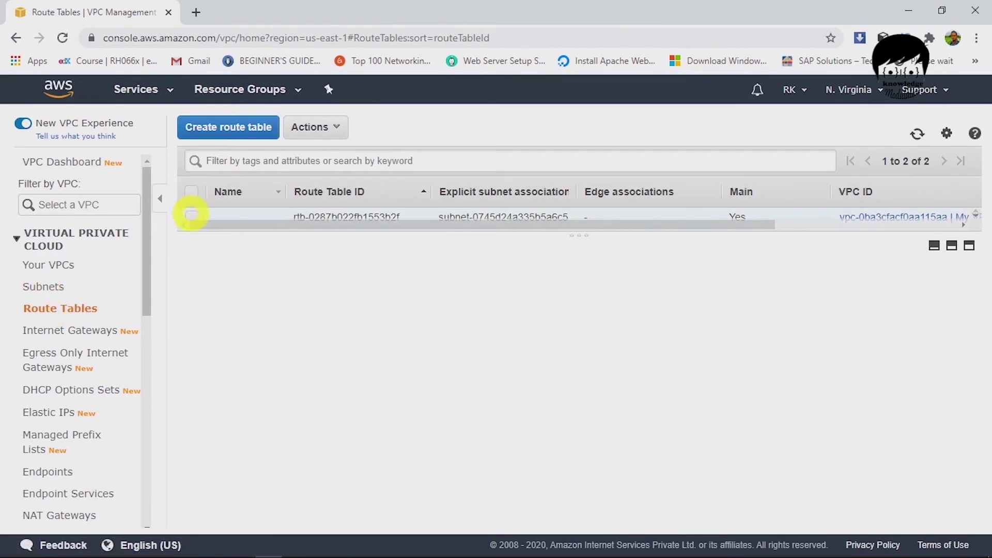
# Add a 0.0.0.0/0 route to igw-0808a1252cd9284de and check the table's subnet associations.
pyautogui.click(192, 215)
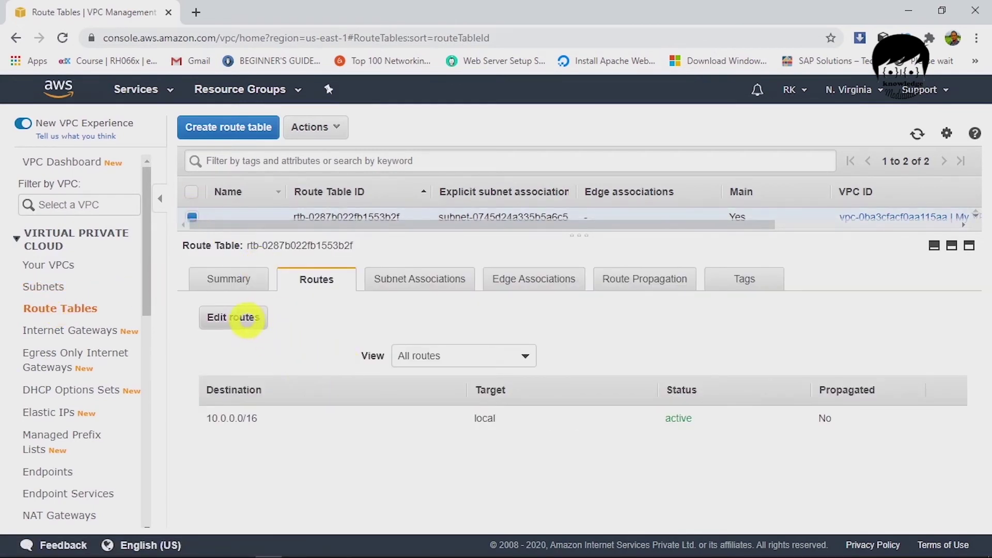
pyautogui.click(244, 317)
pyautogui.click(66, 275)
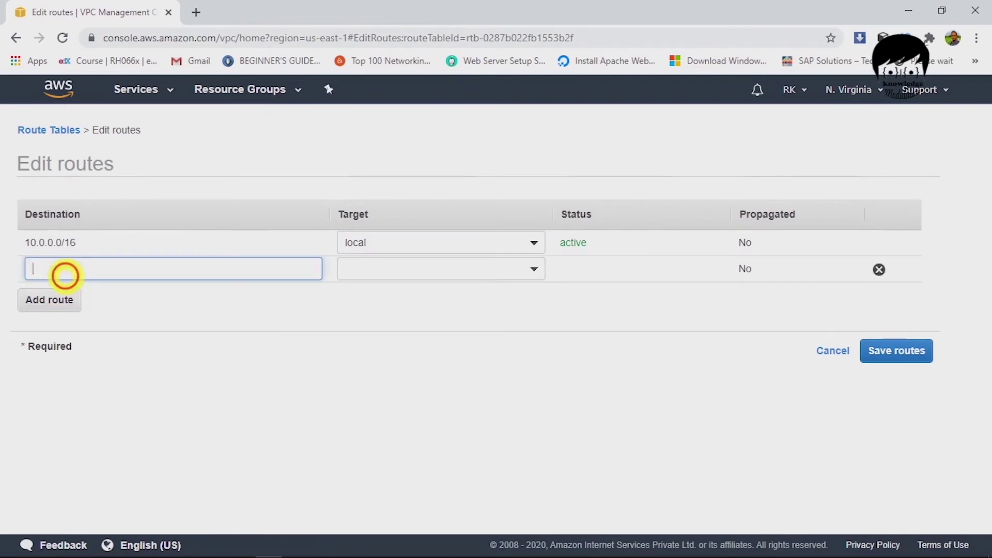
pyautogui.click(75, 269)
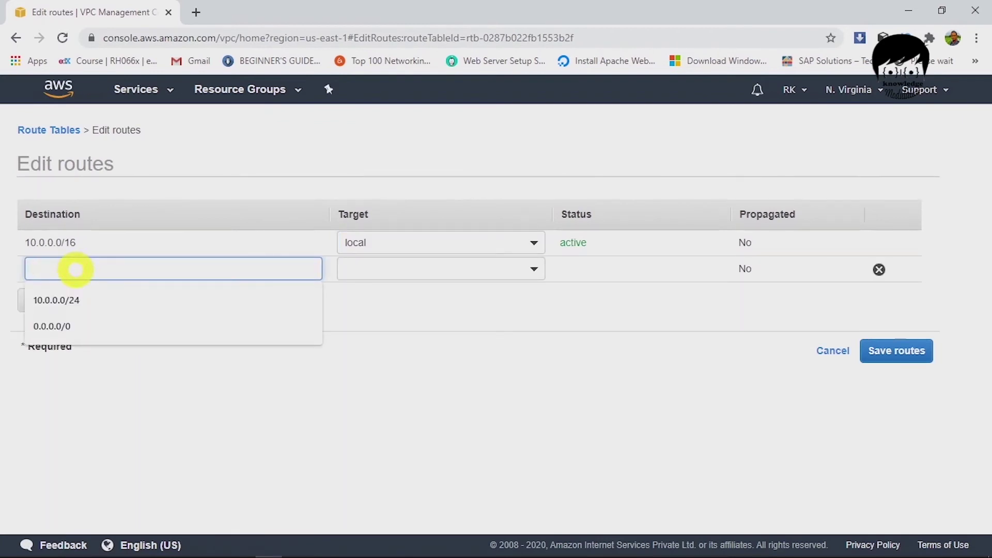
pyautogui.click(87, 327)
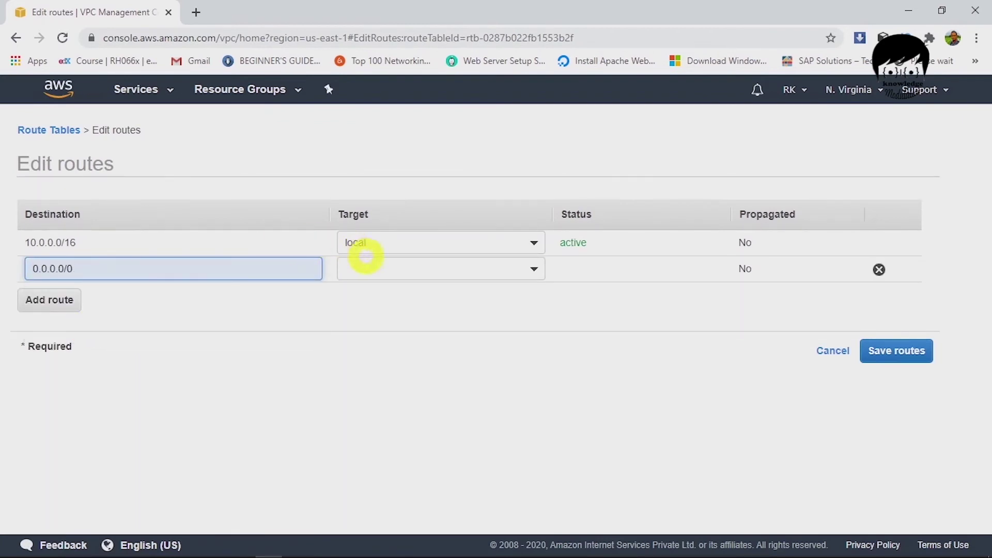
pyautogui.click(367, 266)
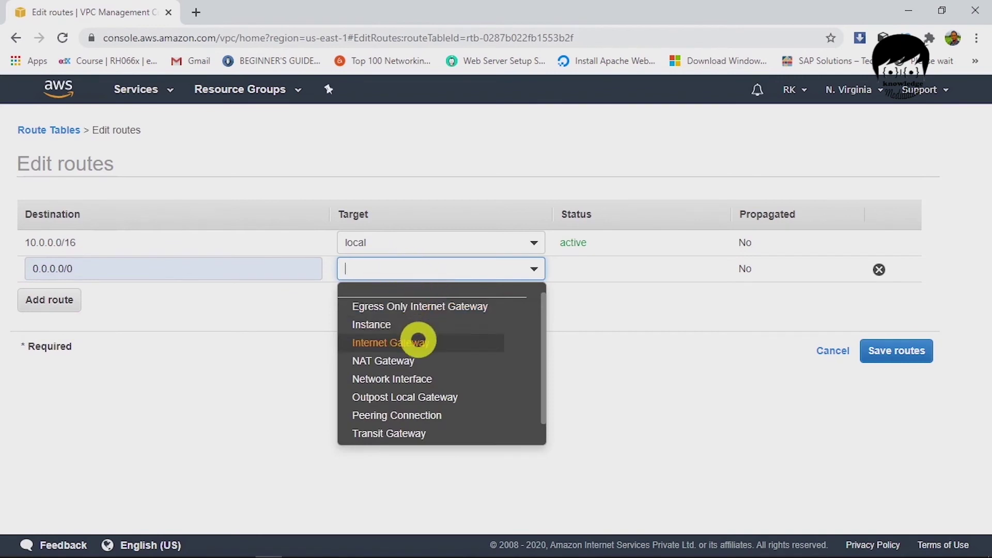
pyautogui.click(393, 343)
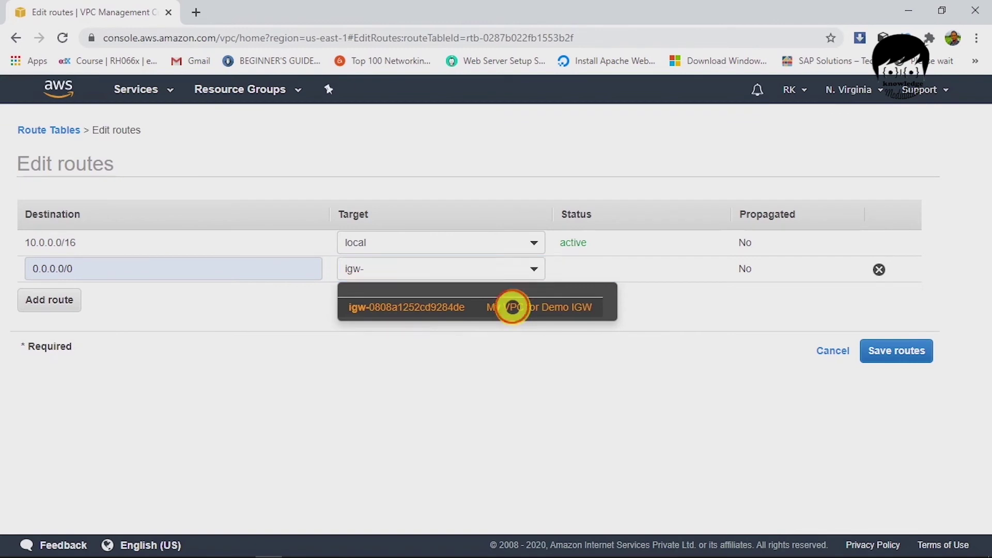
pyautogui.click(513, 307)
pyautogui.click(901, 350)
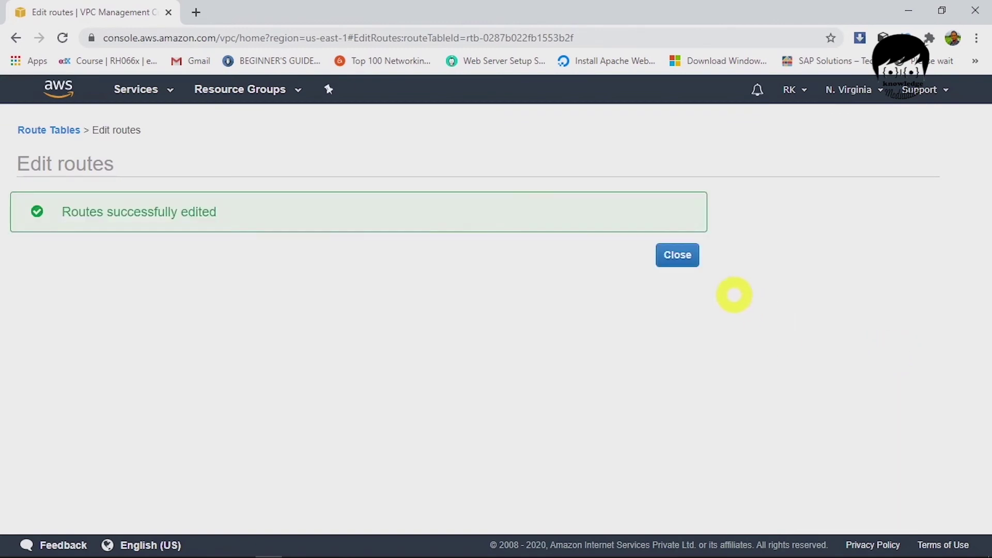
pyautogui.click(675, 255)
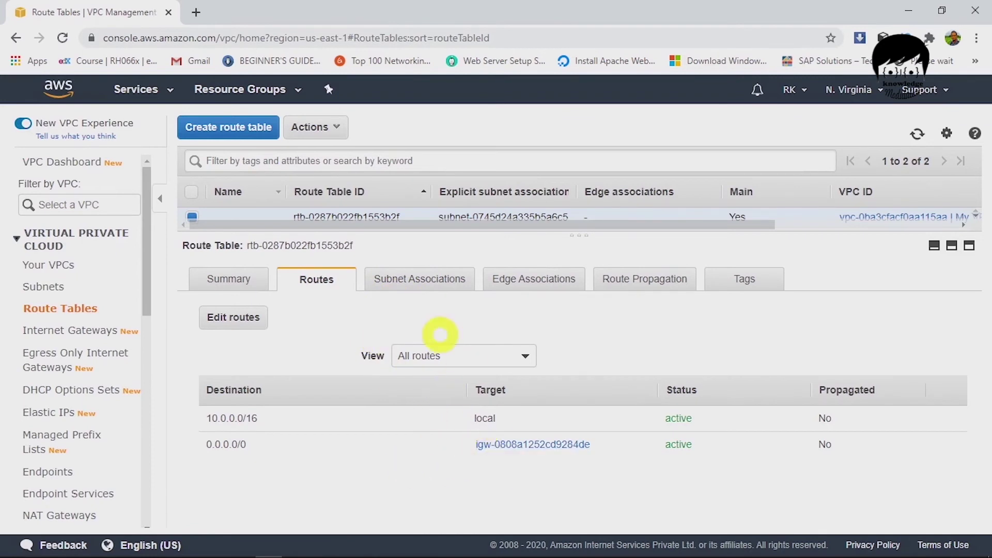
pyautogui.click(421, 279)
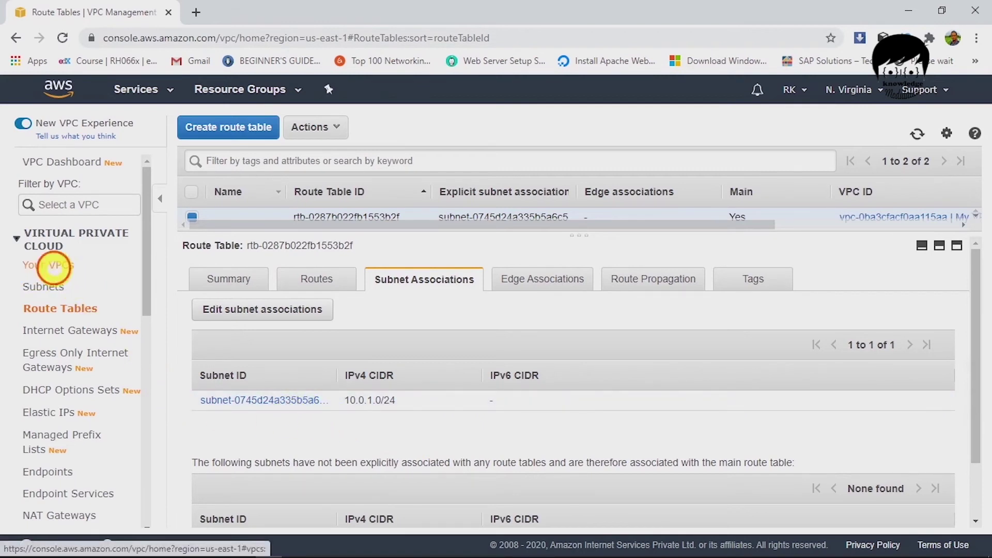
# Show My VPC for Demo's full settings in the enlarged details panel.
pyautogui.click(54, 267)
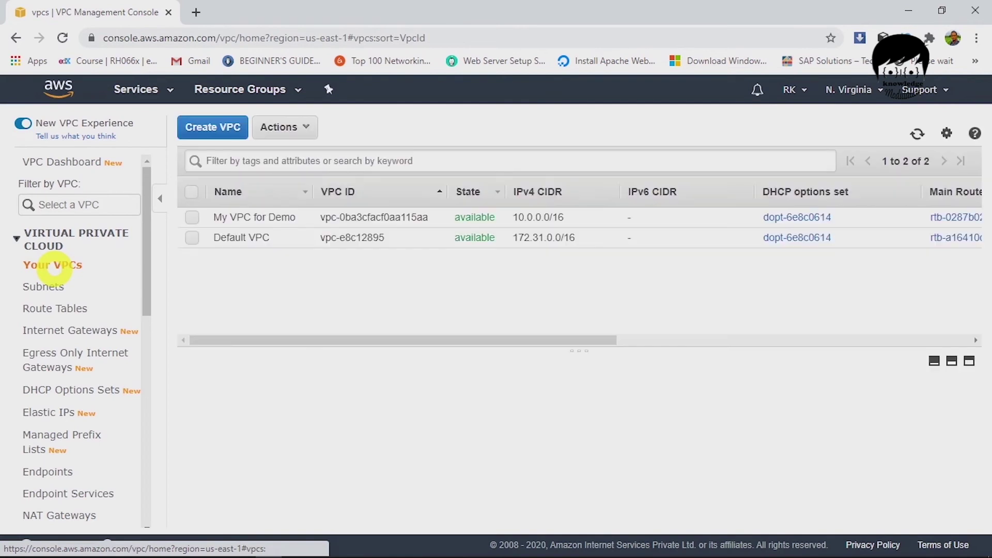
pyautogui.click(192, 217)
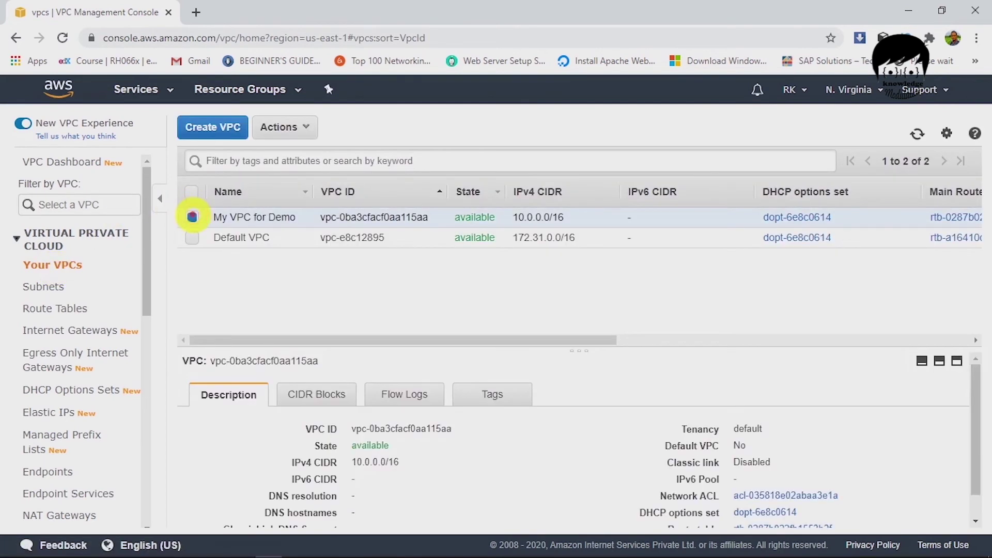
pyautogui.click(955, 362)
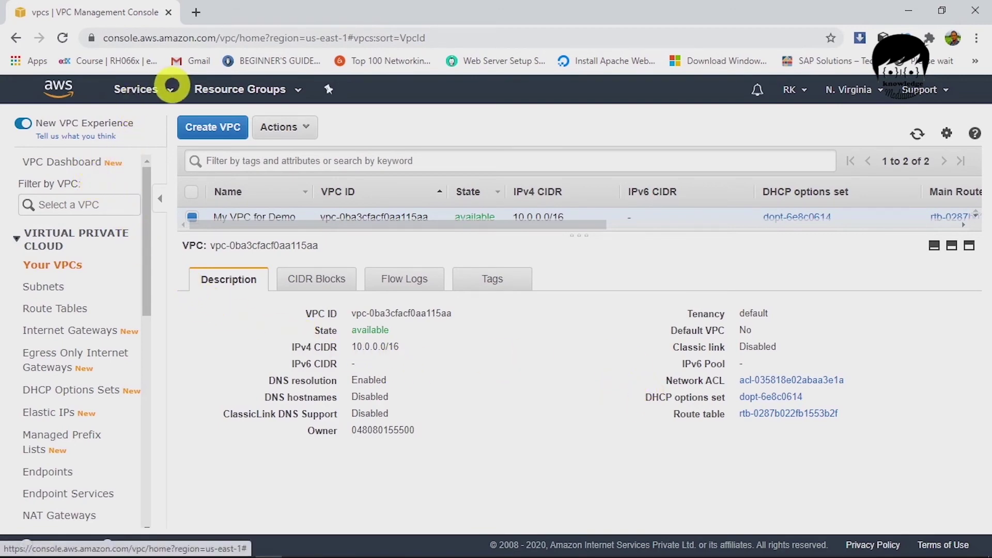
pyautogui.click(170, 89)
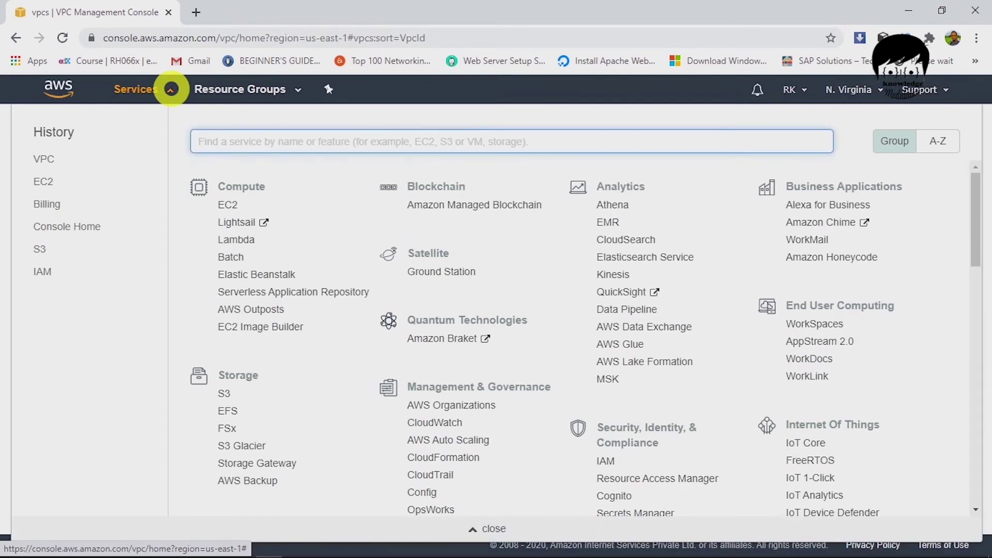
# Launch a new EC2 instance using the free-tier Amazon Linux 2 AMI.
pyautogui.click(228, 202)
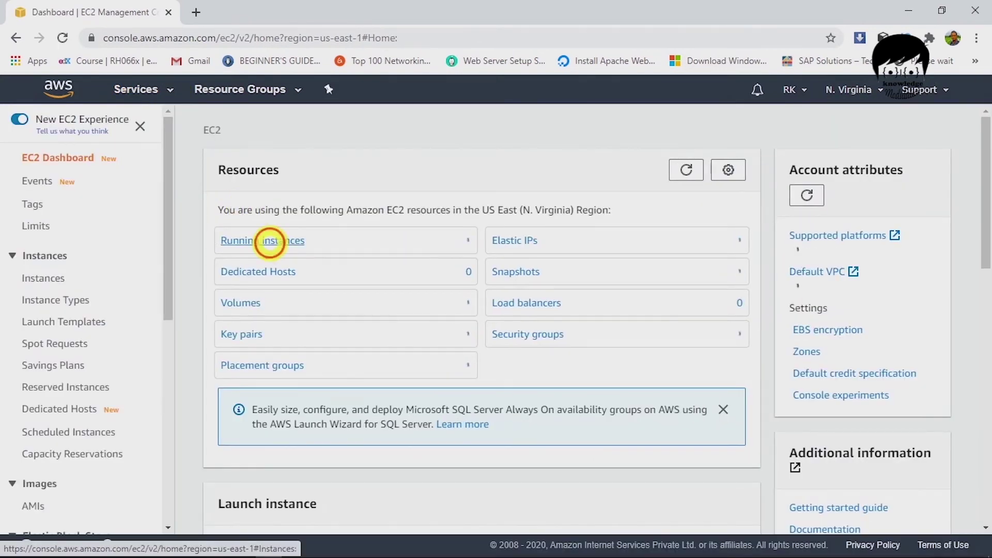
pyautogui.click(270, 241)
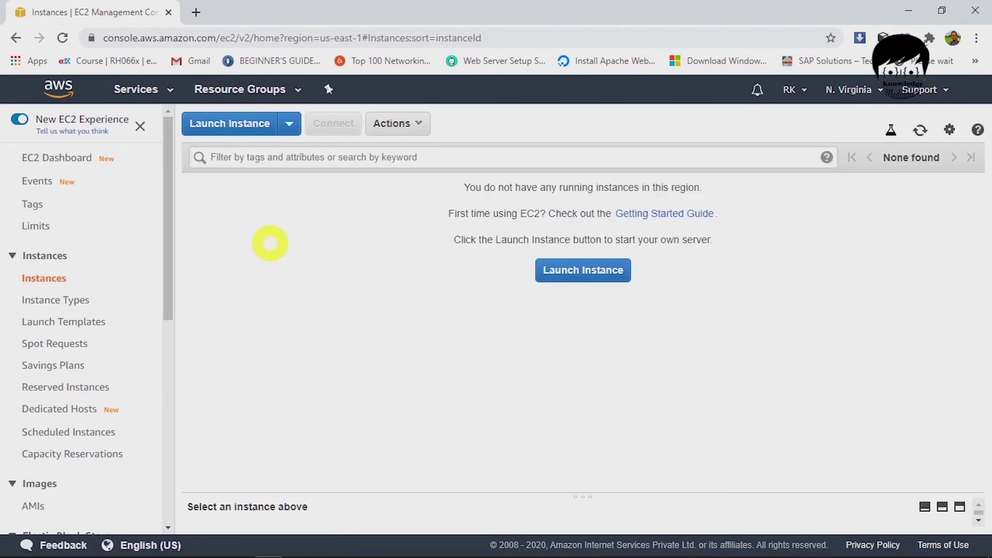
pyautogui.click(568, 270)
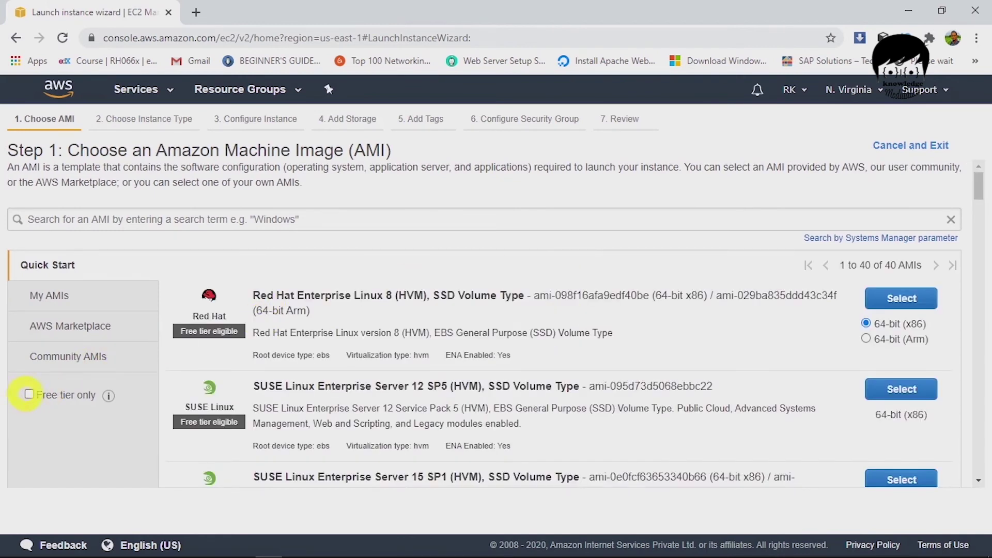
pyautogui.click(29, 393)
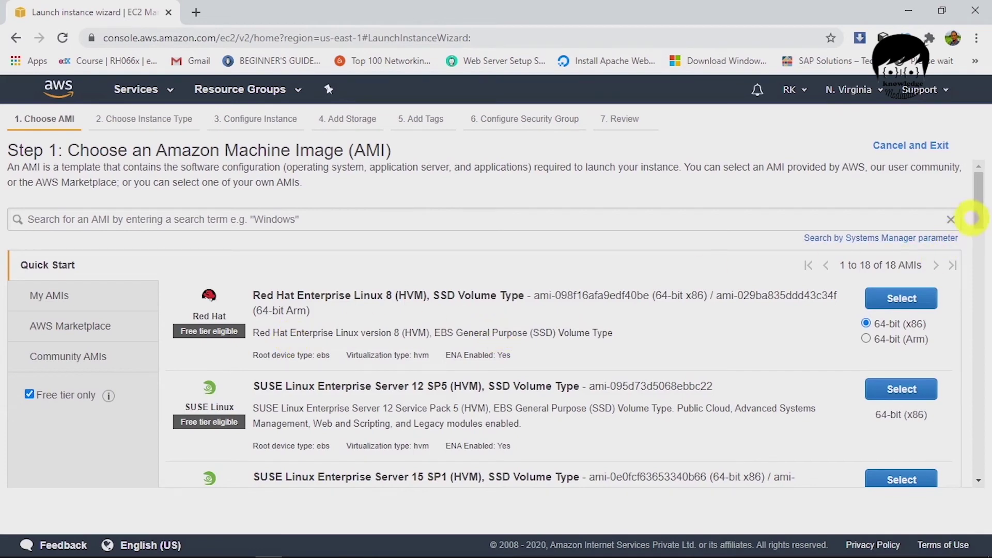
pyautogui.moveTo(977, 213); pyautogui.dragTo(985, 316)
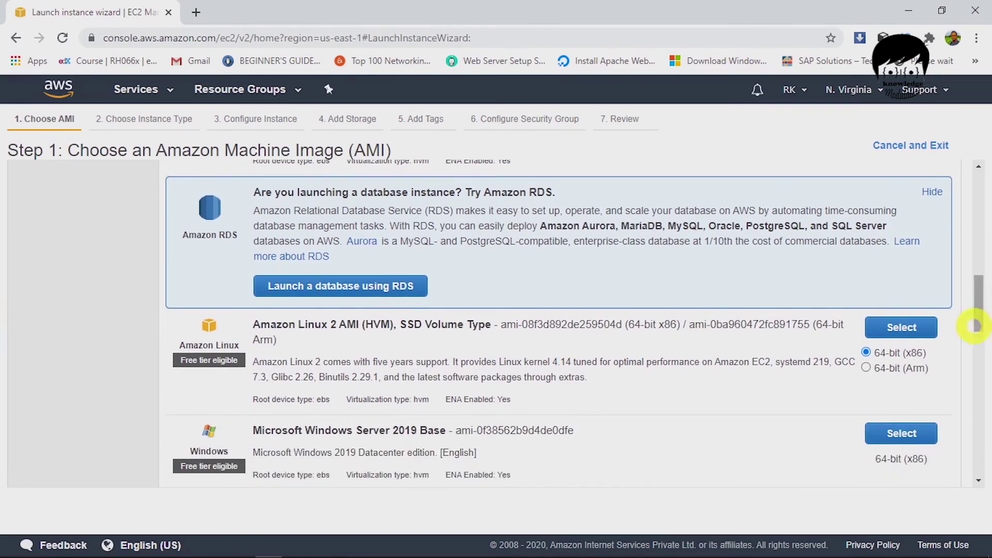
pyautogui.click(904, 328)
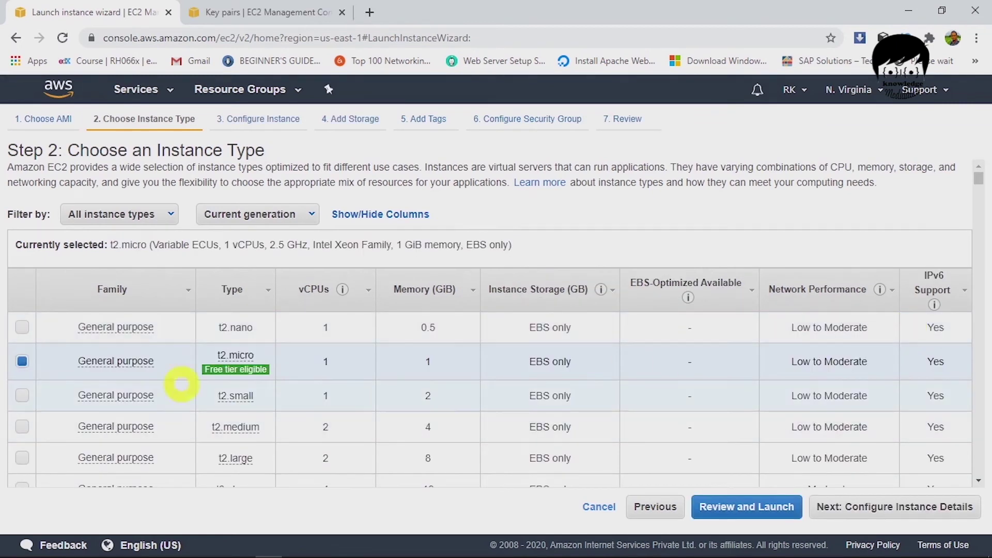
# Launch into My VPC for Demo's public subnet with public IP auto-assign enabled.
pyautogui.click(919, 506)
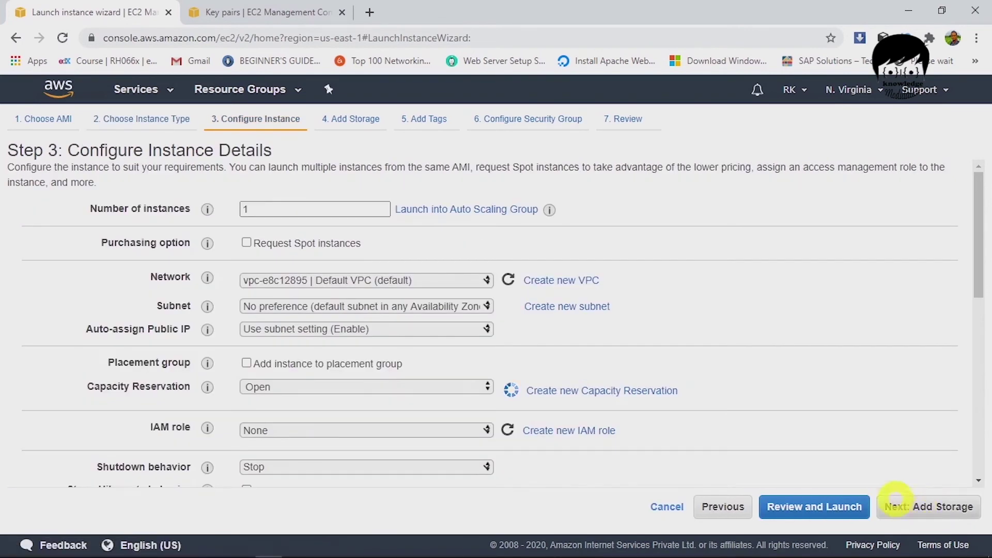
pyautogui.click(468, 283)
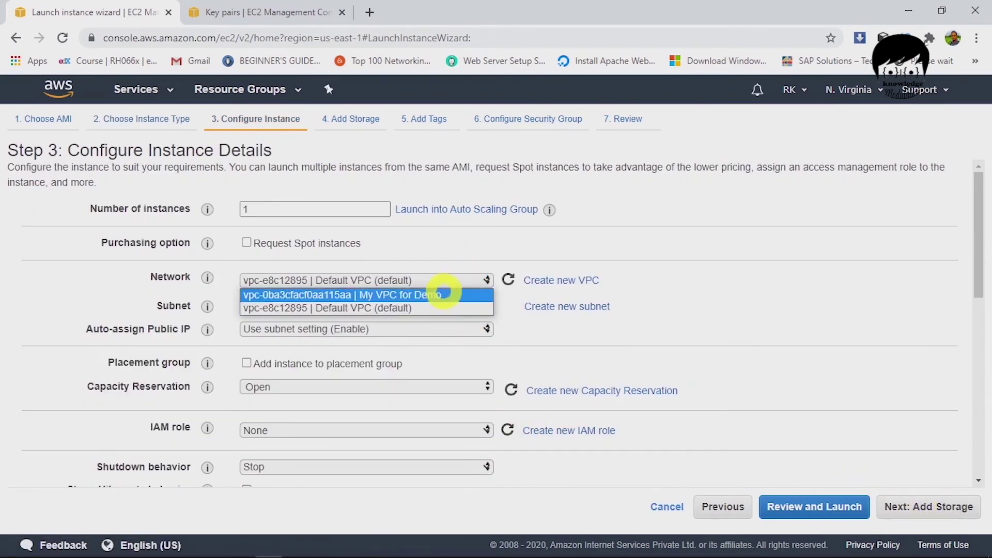
pyautogui.click(444, 290)
pyautogui.click(454, 307)
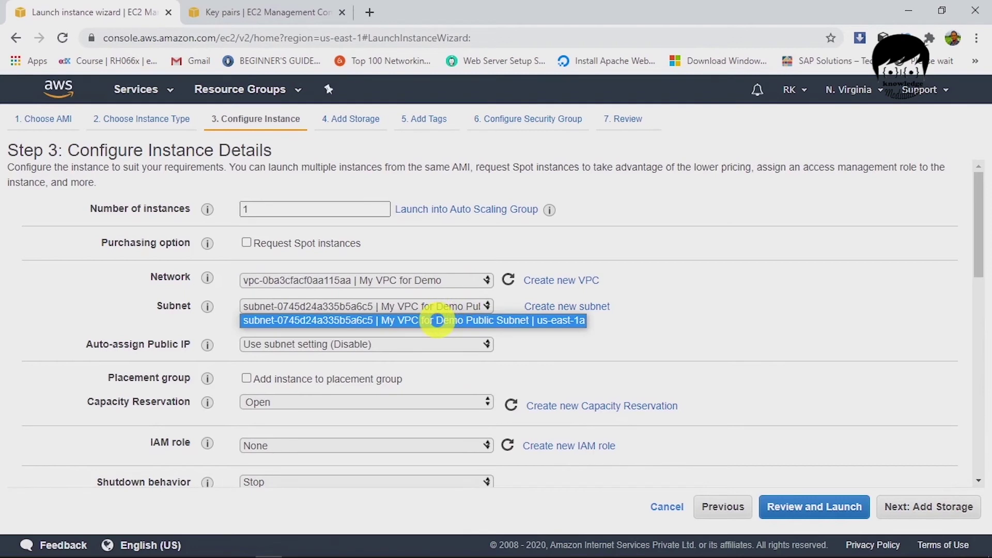
pyautogui.click(437, 319)
pyautogui.click(387, 344)
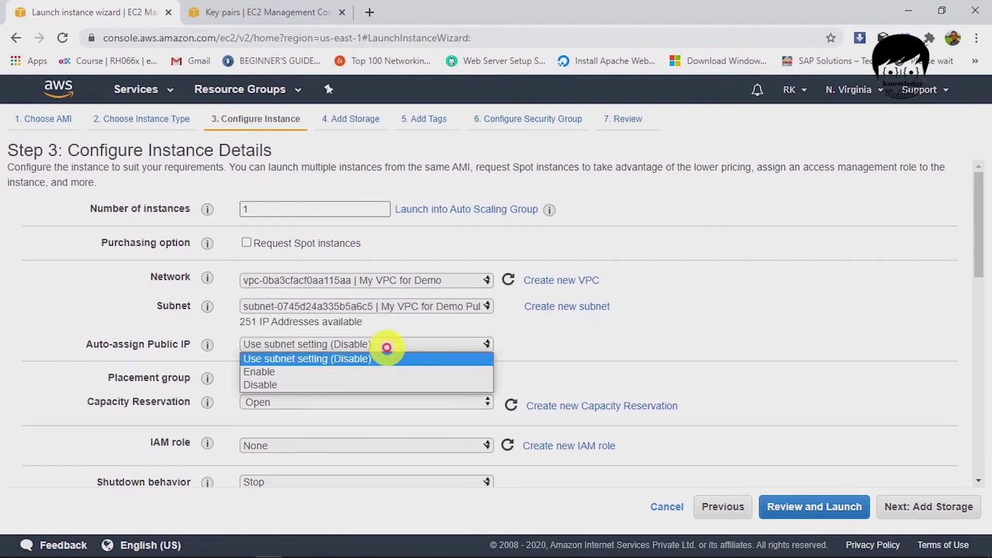
pyautogui.click(295, 371)
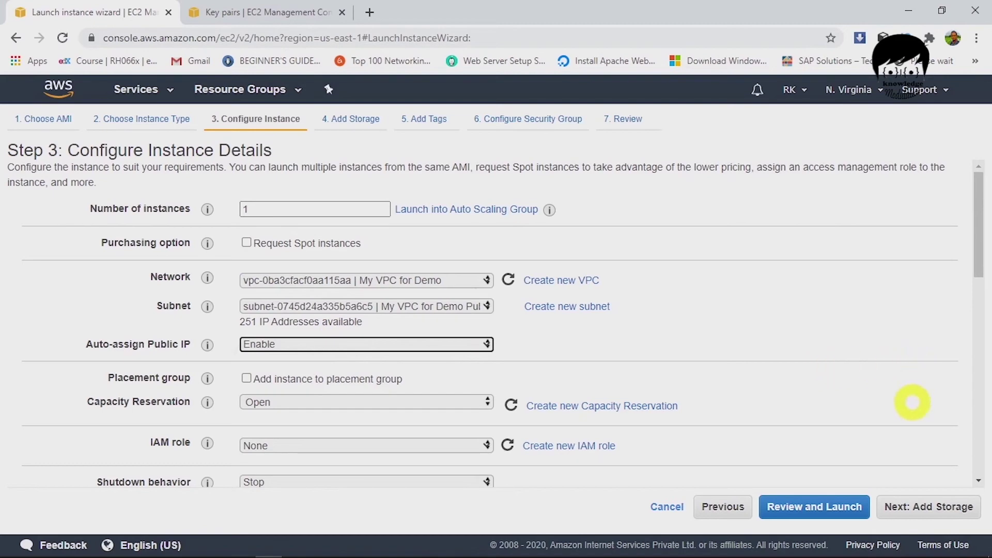
# Keep the default storage settings and advance to the tags step.
pyautogui.moveTo(976, 268); pyautogui.dragTo(977, 462)
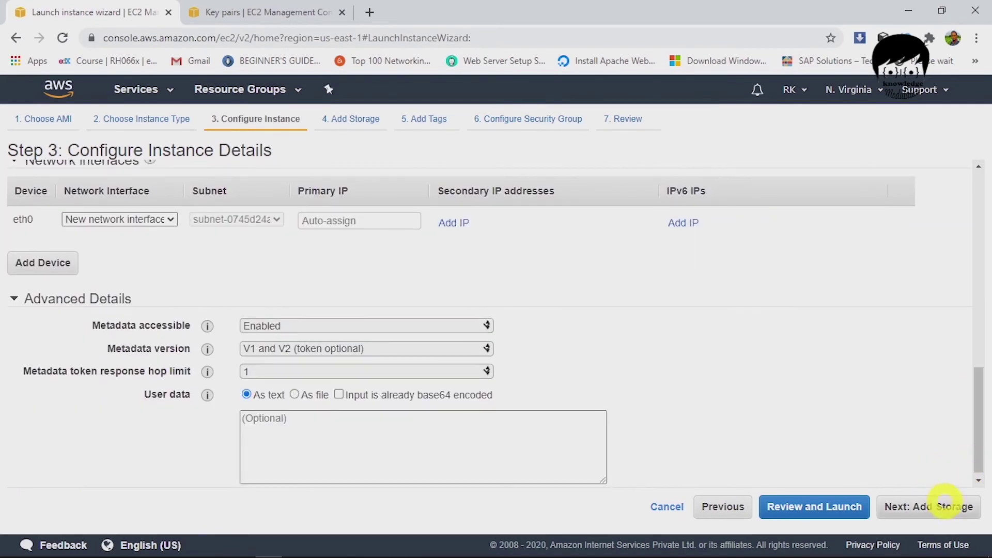
pyautogui.click(943, 505)
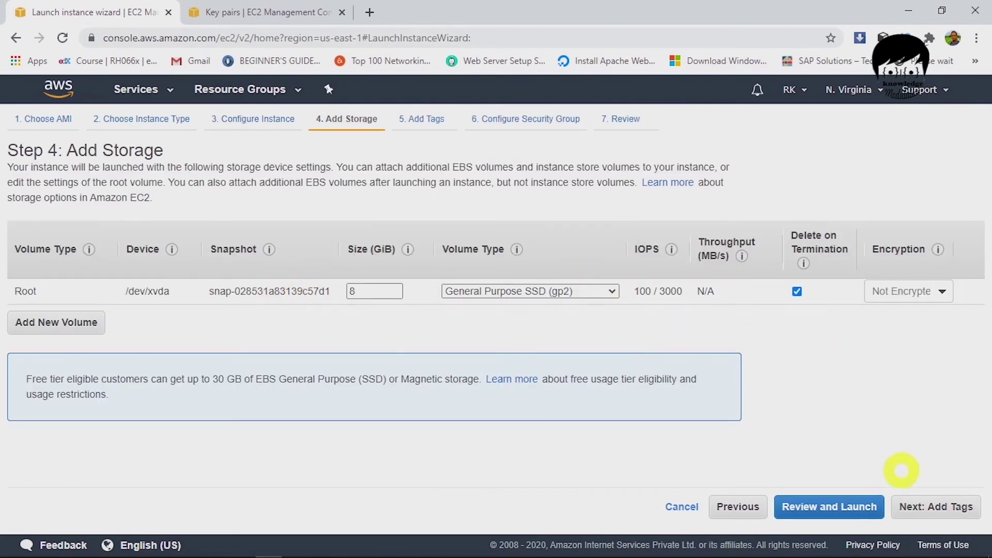
pyautogui.click(928, 506)
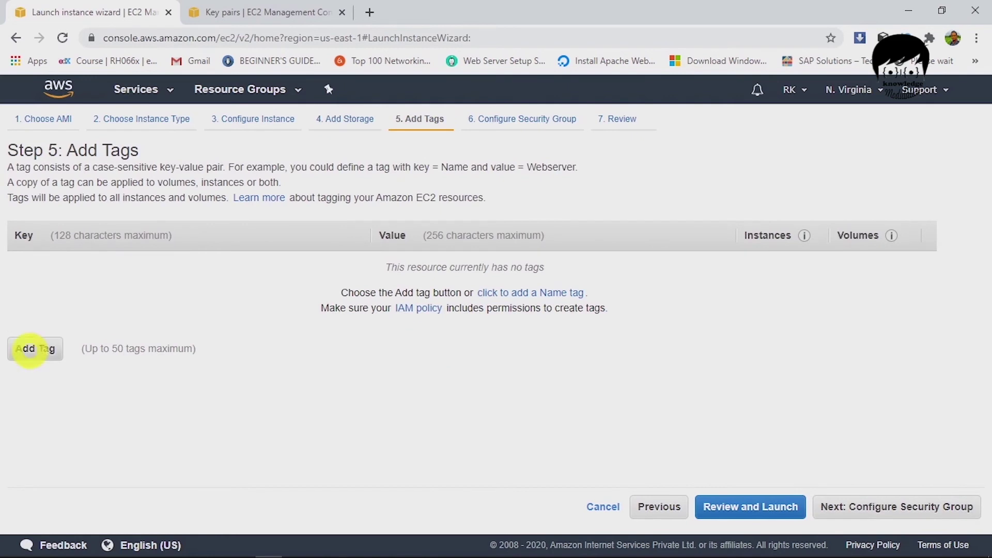
# Tag the instance with Name = My VPC for Demo.
pyautogui.click(22, 348)
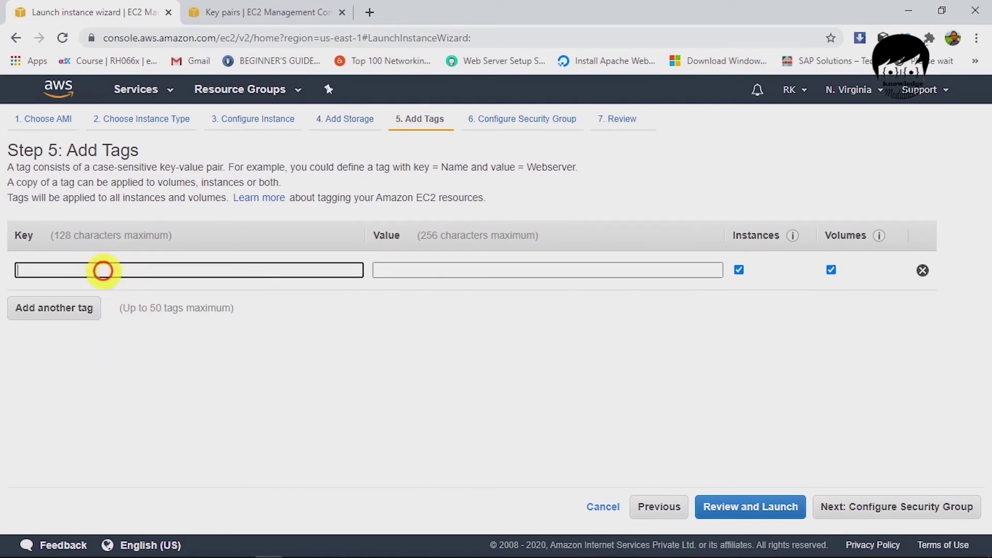
pyautogui.write('Name')
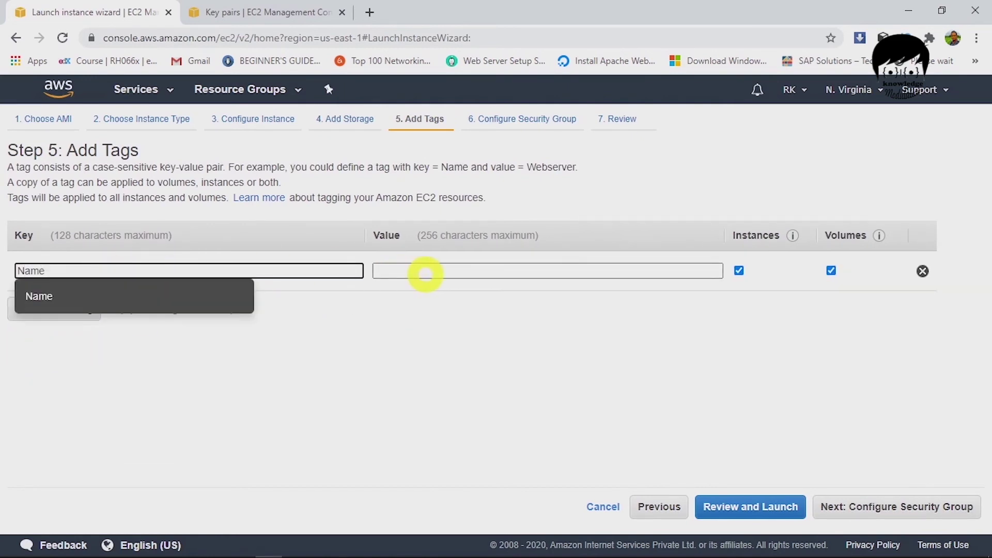
pyautogui.click(426, 271)
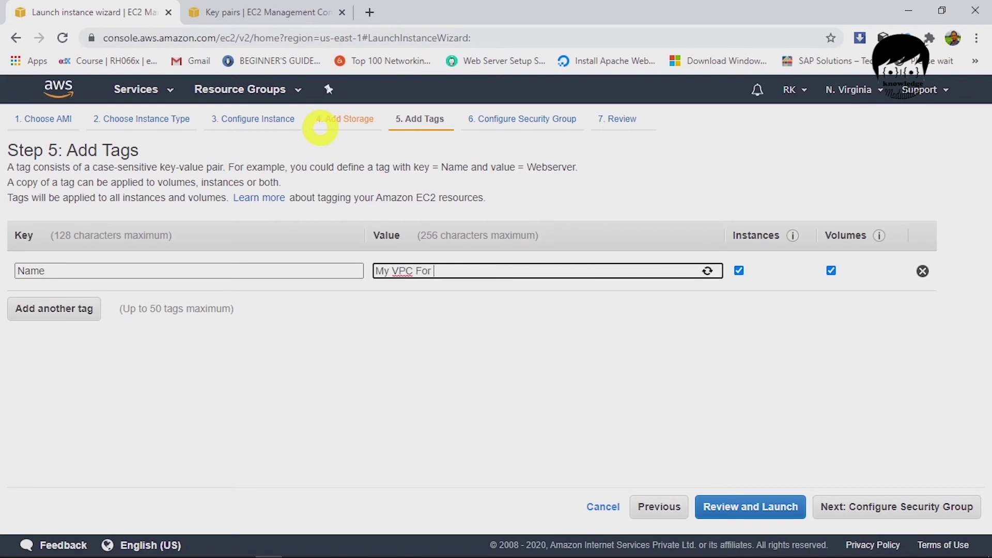
pyautogui.write('My VPC For Demo')
pyautogui.click(547, 274)
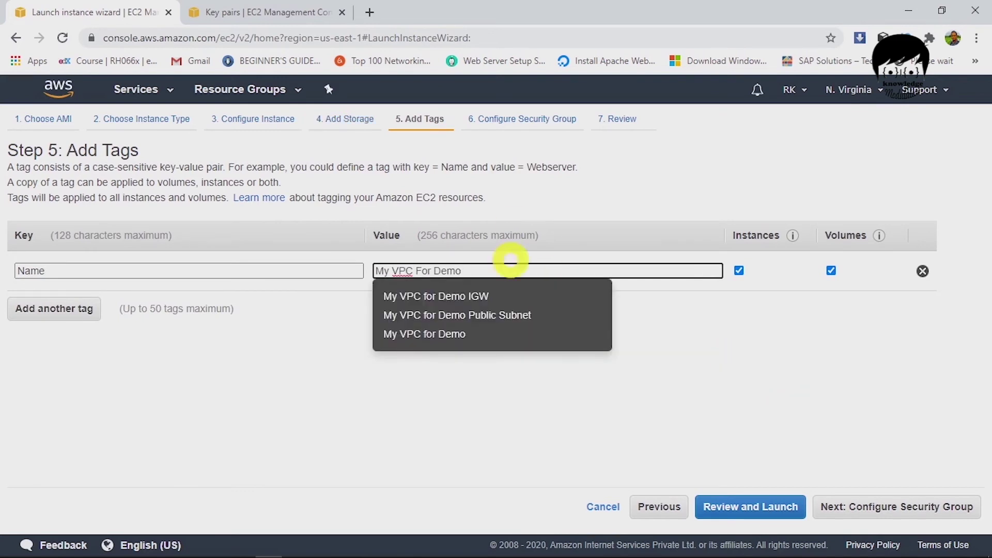
pyautogui.click(442, 336)
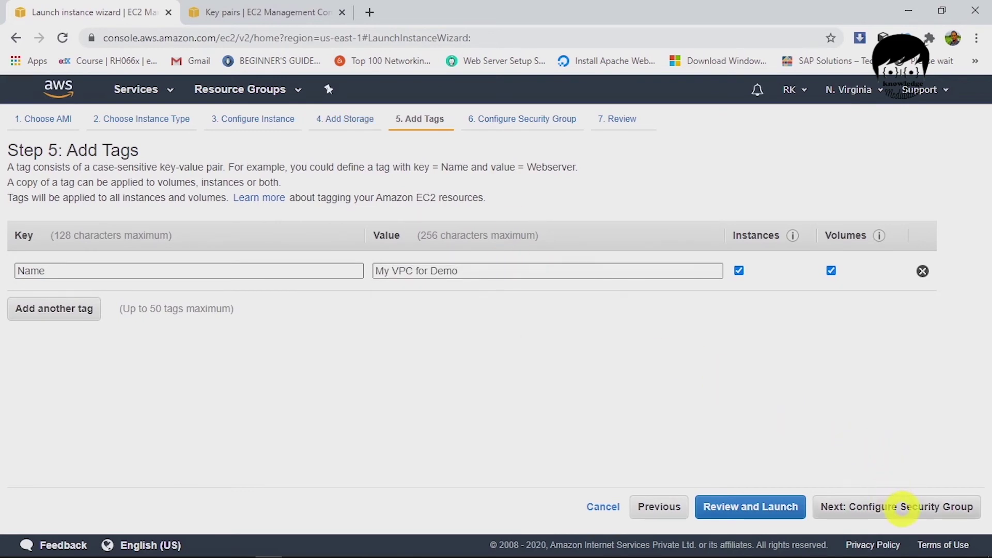
pyautogui.click(900, 507)
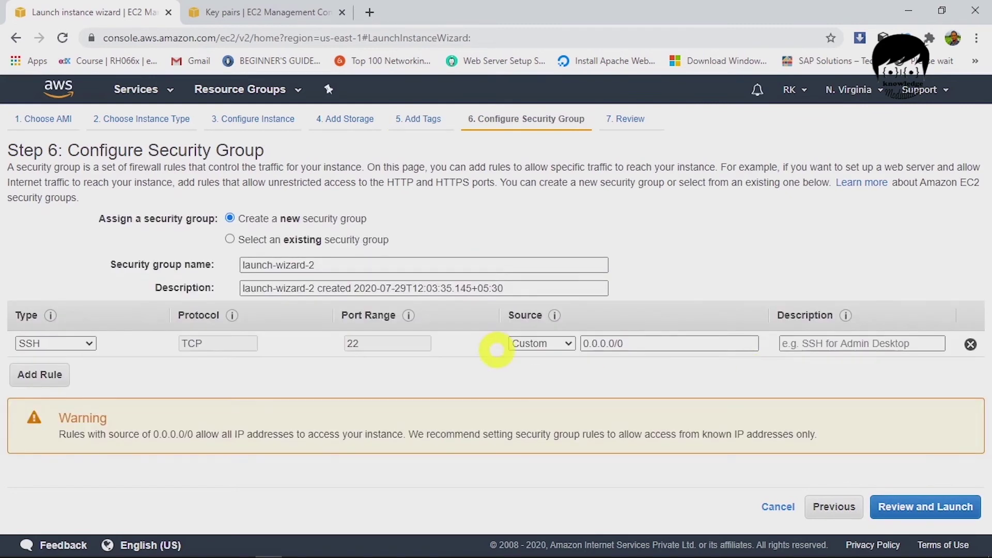
# Add an HTTP rule, allow SSH and HTTP from Anywhere, and proceed to review.
pyautogui.click(41, 374)
pyautogui.click(89, 370)
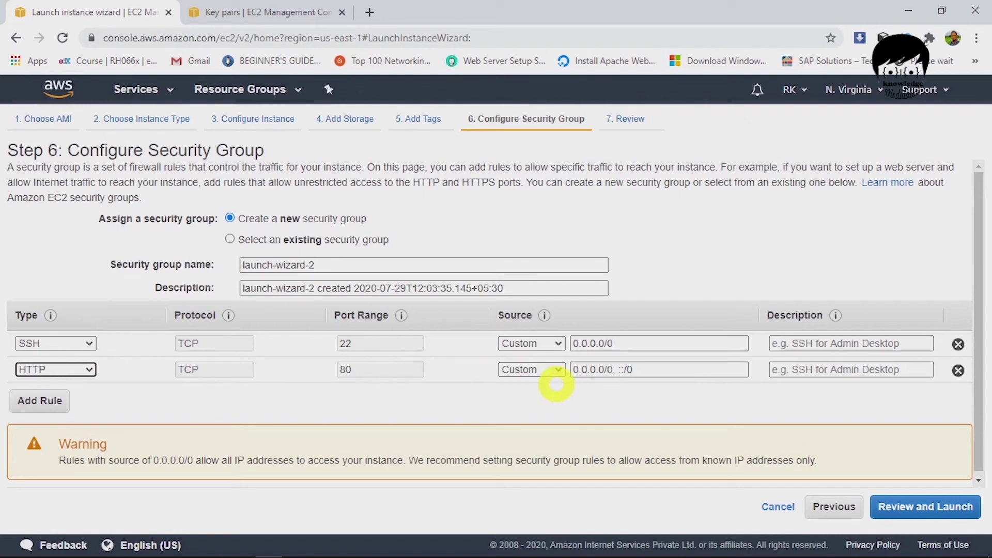
pyautogui.click(558, 343)
pyautogui.click(544, 371)
pyautogui.click(558, 370)
pyautogui.click(542, 395)
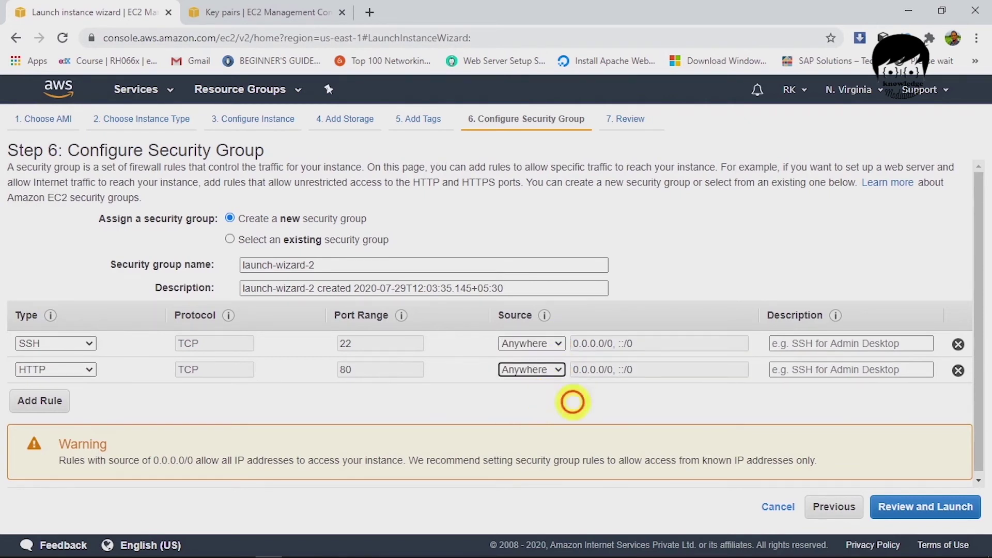
pyautogui.click(923, 507)
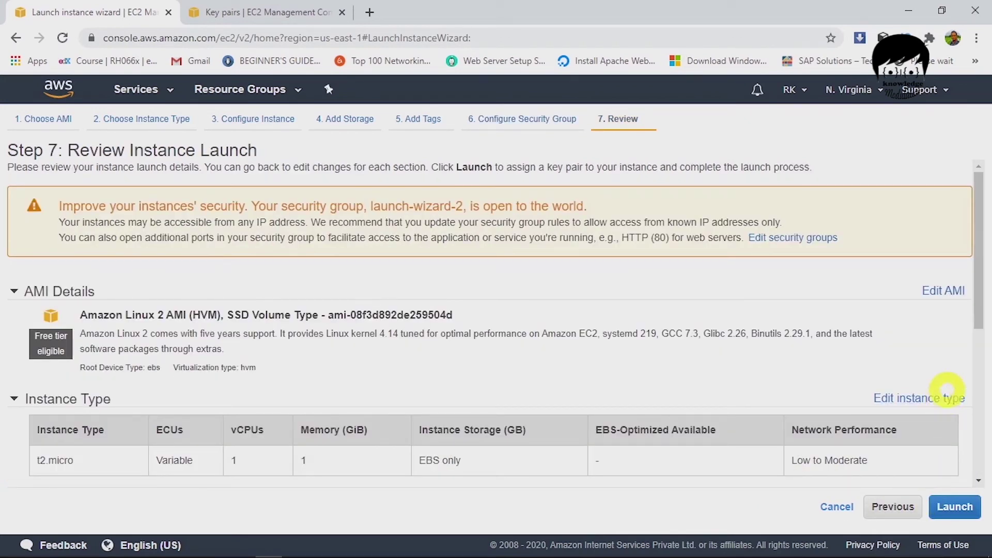
# Create the new key pair 'My AWS Key', download MyAWSKey.pem, and launch the instance.
pyautogui.moveTo(979, 294); pyautogui.dragTo(967, 476)
pyautogui.click(955, 506)
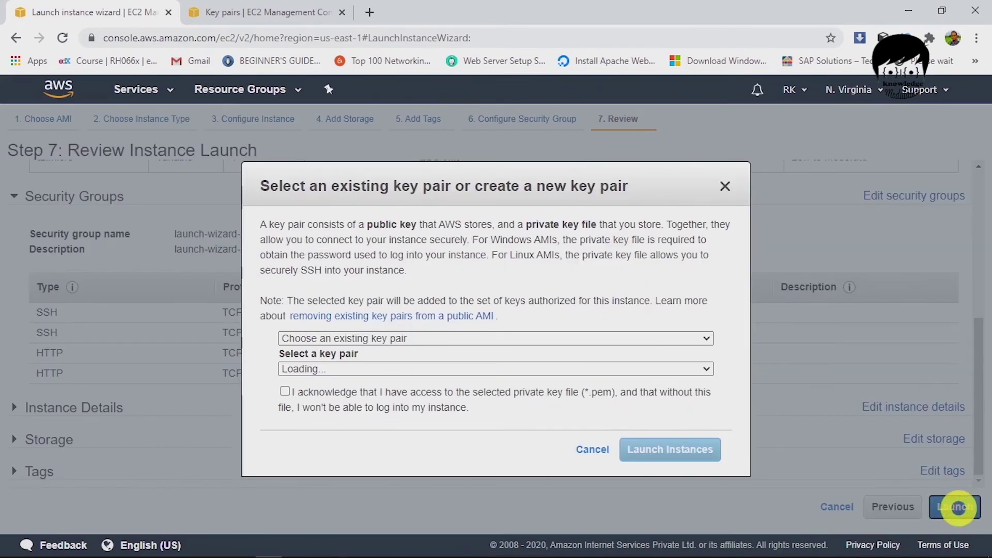
pyautogui.click(446, 339)
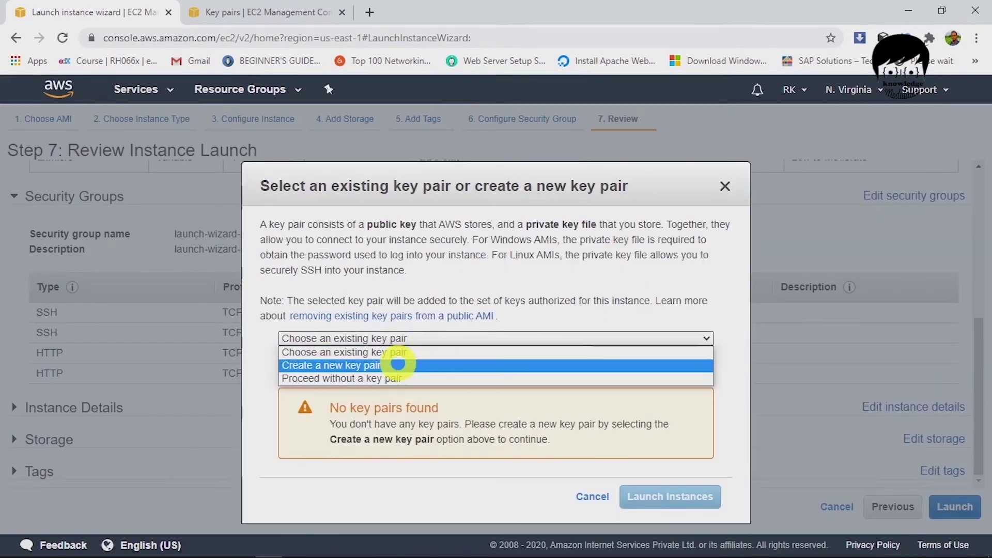
pyautogui.click(394, 363)
pyautogui.write('My AWS')
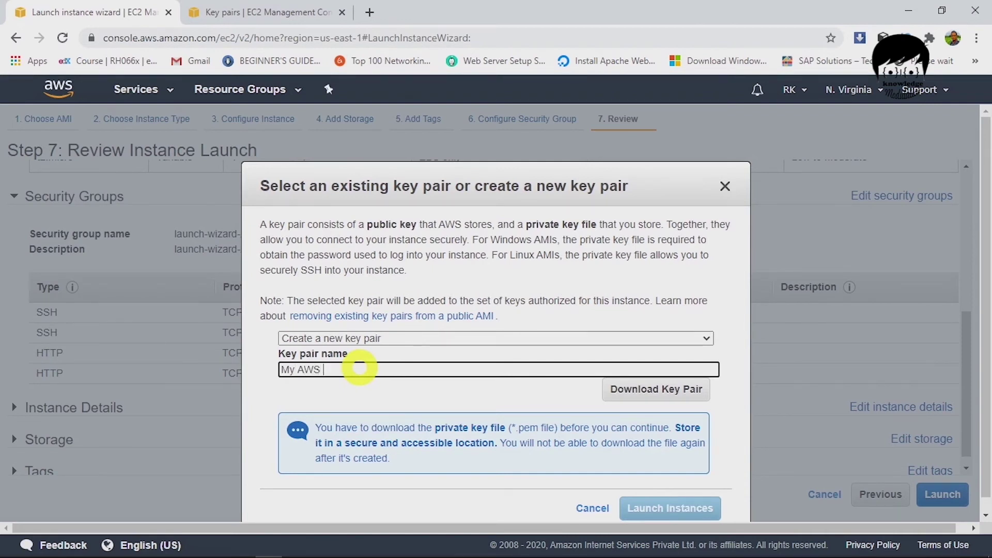
pyautogui.write(' Key')
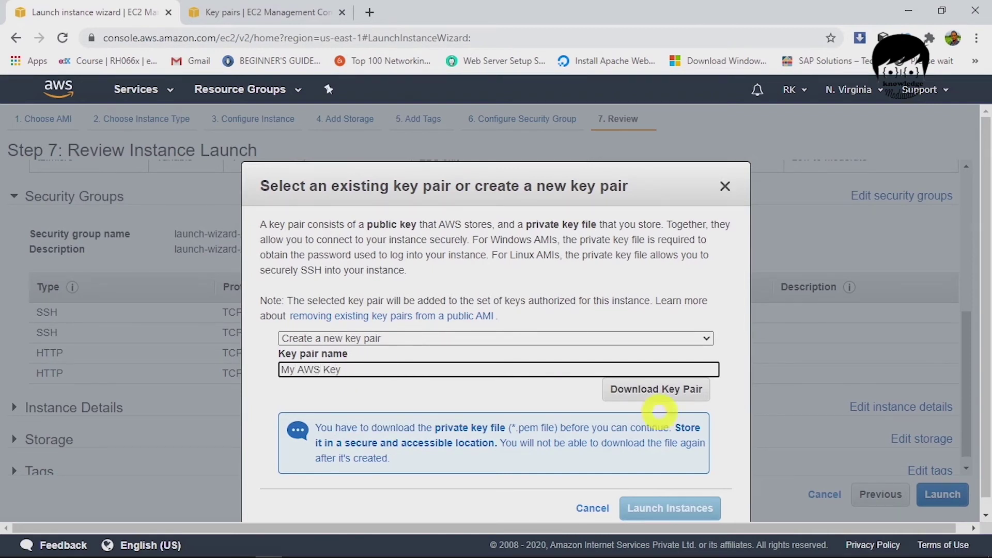
pyautogui.click(672, 393)
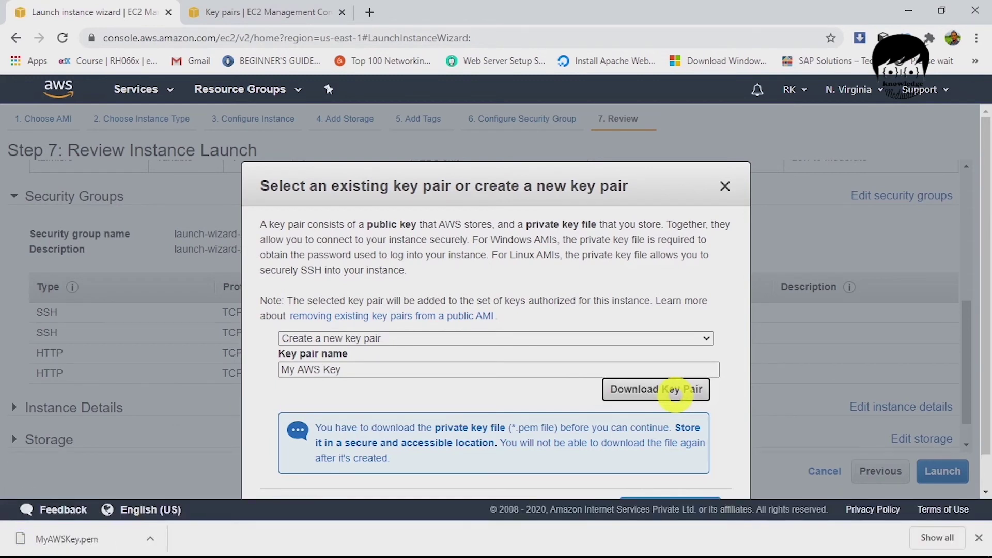
pyautogui.moveTo(984, 325); pyautogui.dragTo(984, 421)
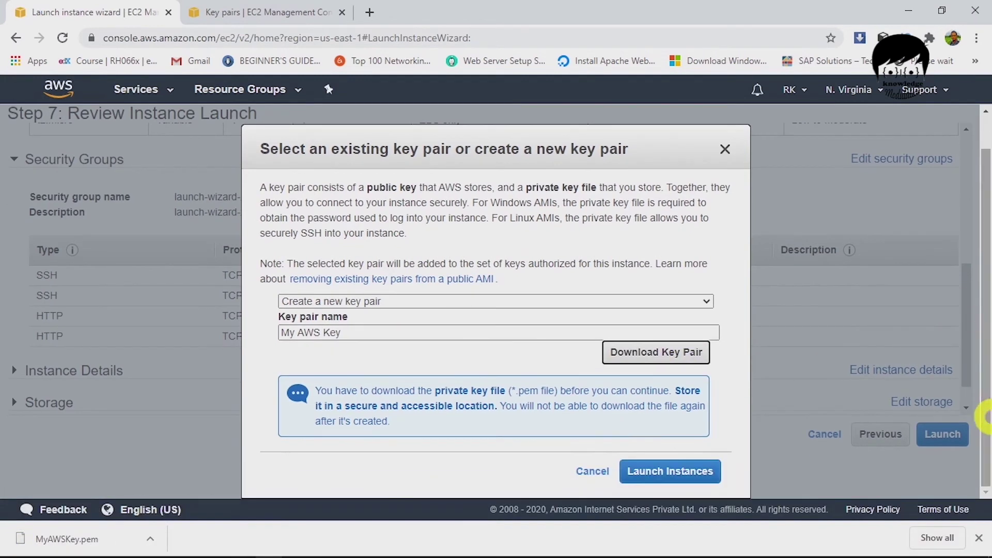
pyautogui.click(693, 471)
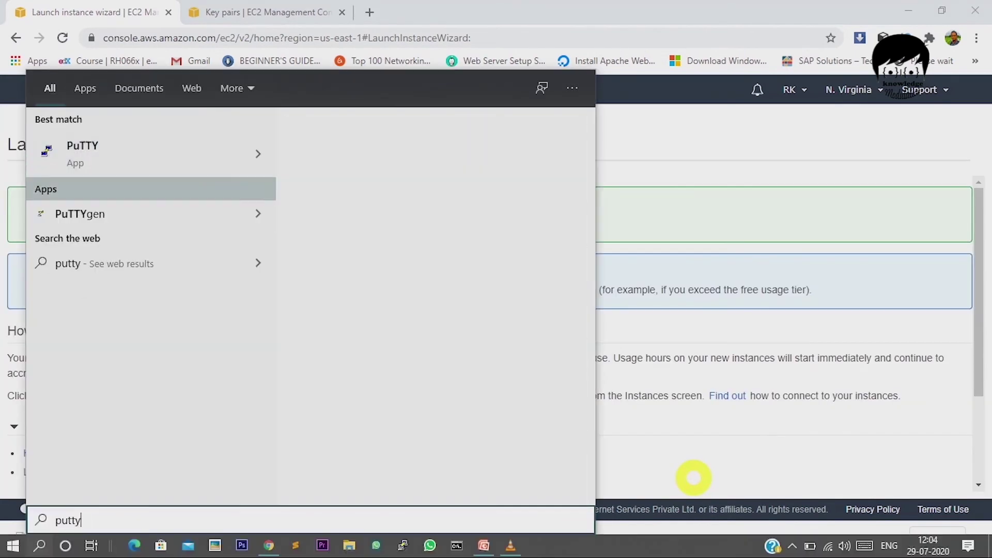
# View the new instance in the instances list, close the Key pairs tab, and note public IP 3.237.205.218.
pyautogui.press('Down')
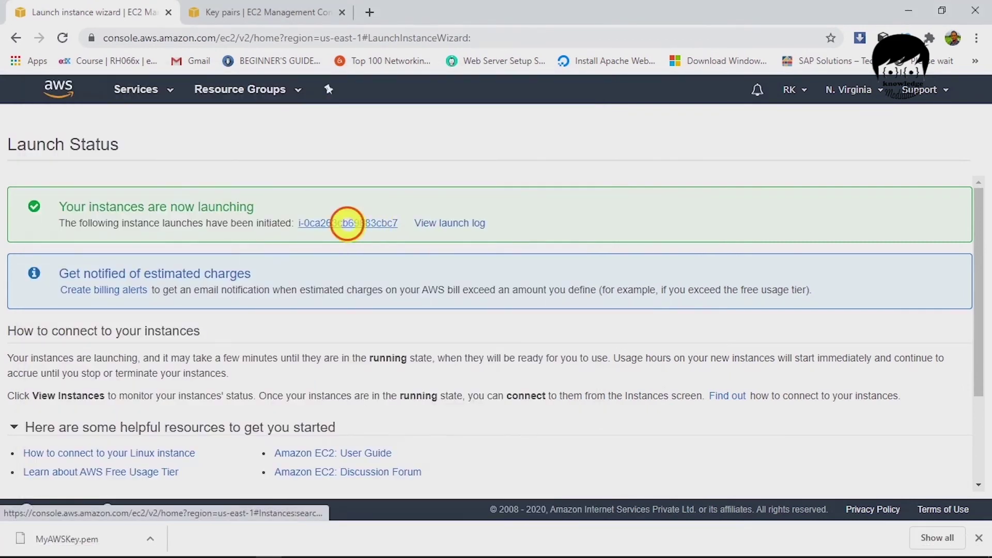
pyautogui.click(347, 228)
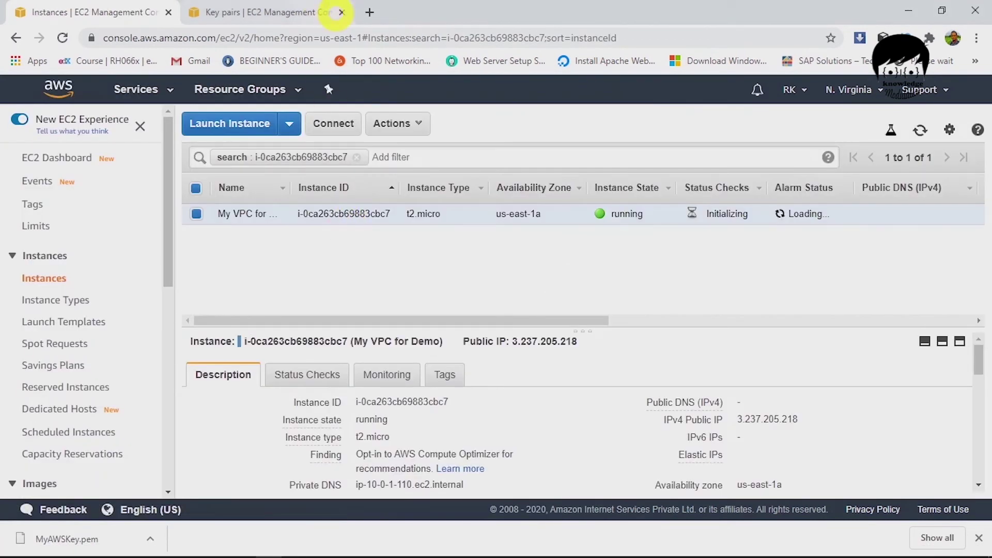
pyautogui.click(347, 12)
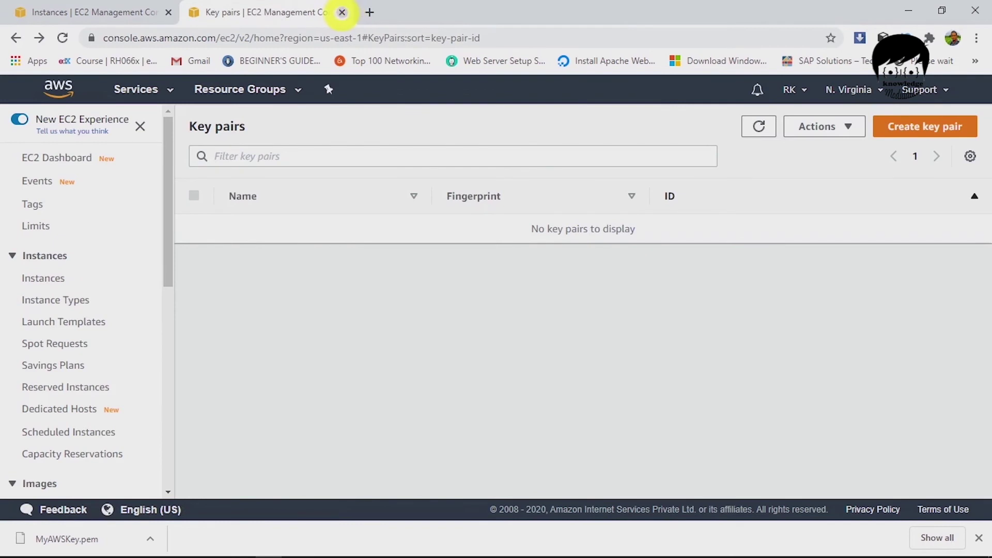
pyautogui.click(342, 13)
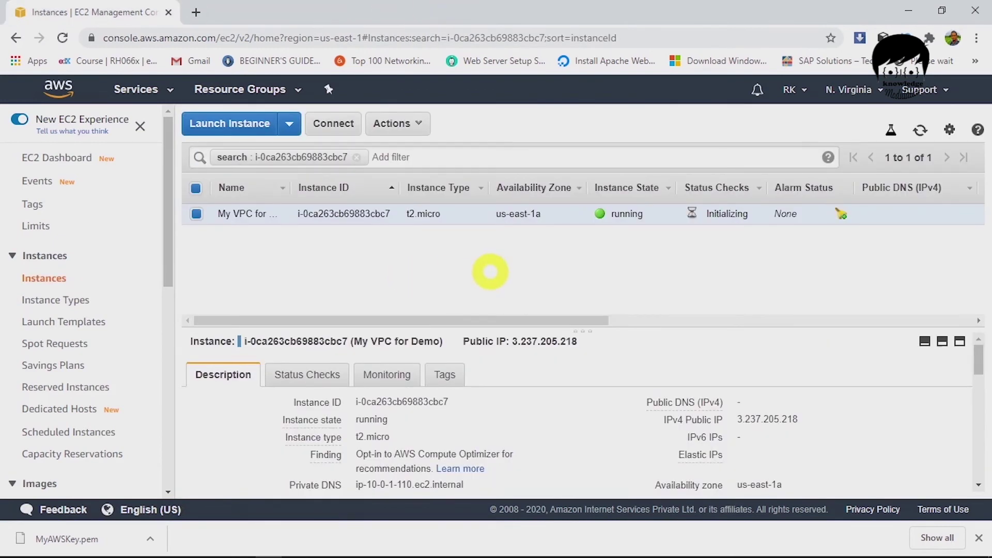
pyautogui.moveTo(505, 318); pyautogui.dragTo(516, 321)
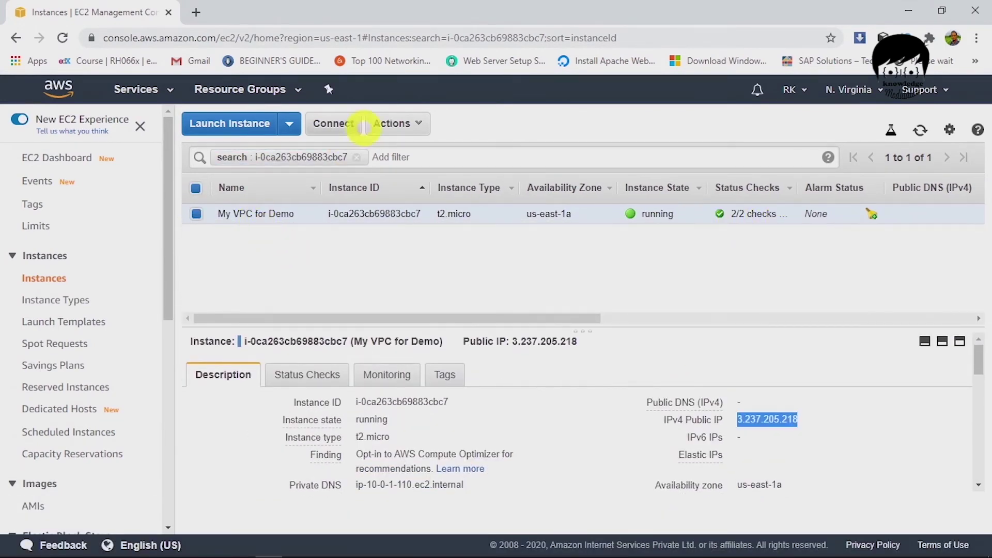
pyautogui.click(333, 123)
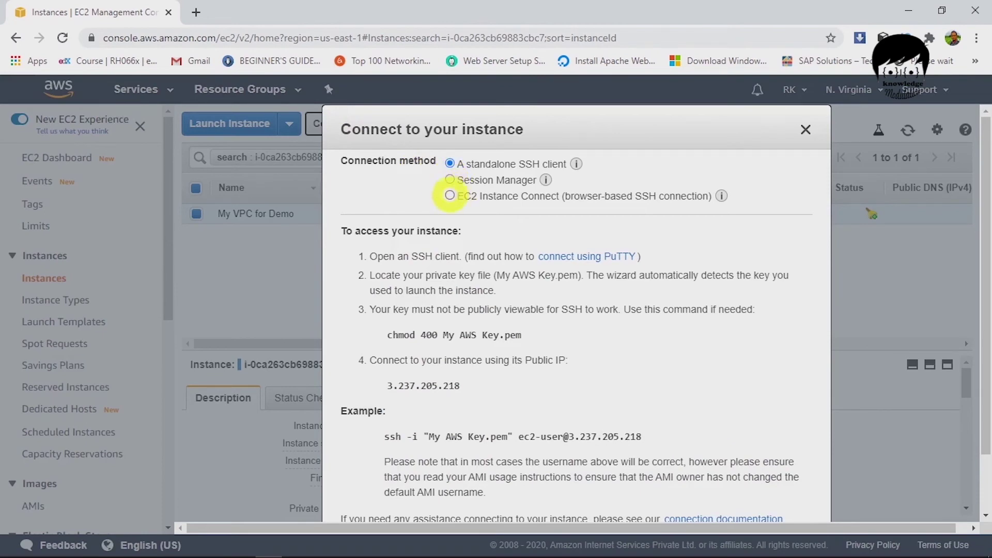
# Connect to My VPC for Demo as ec2-user through browser-based EC2 Instance Connect.
pyautogui.click(450, 195)
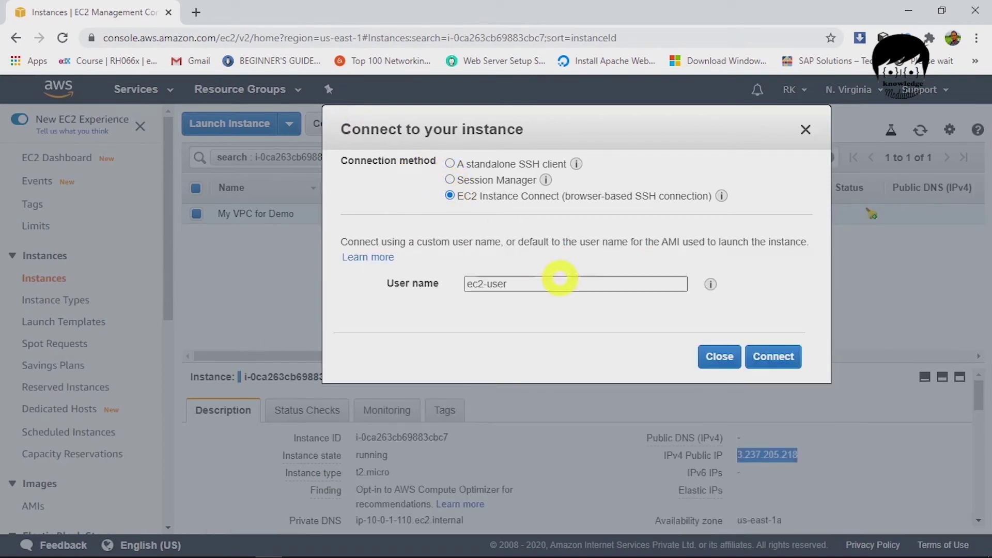
pyautogui.click(774, 357)
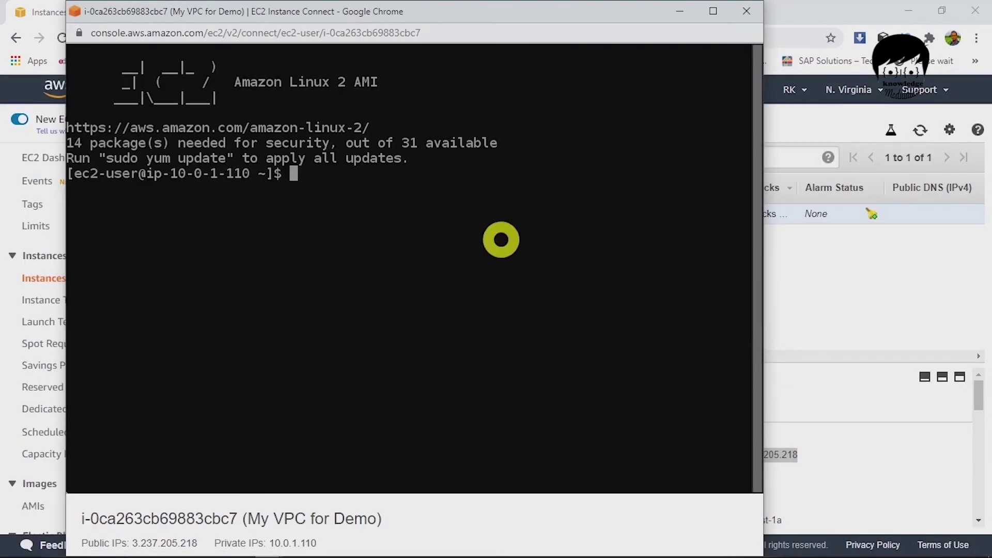
# Maximize the shell, become root, and install the Apache httpd packages.
pyautogui.click(713, 11)
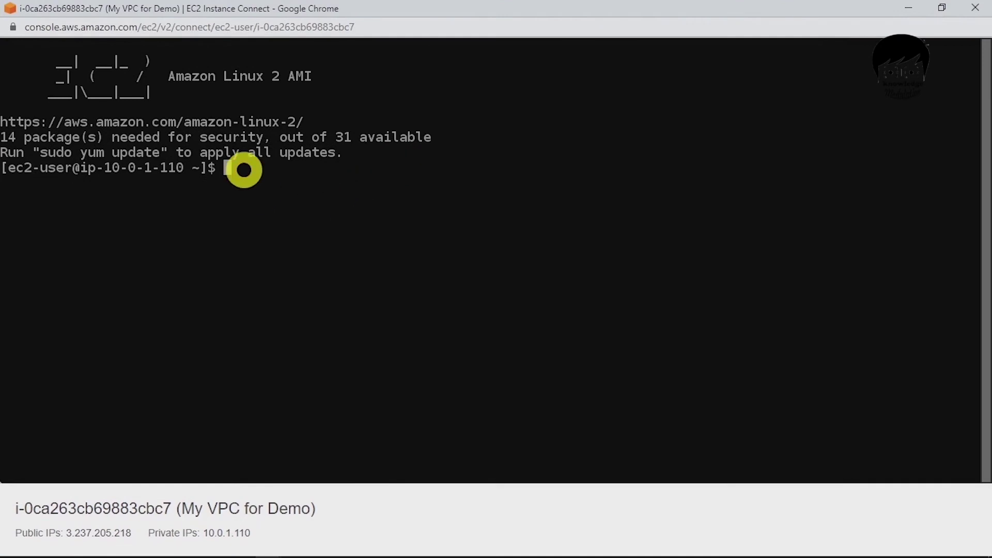
pyautogui.write('do -i')
pyautogui.press('Return')
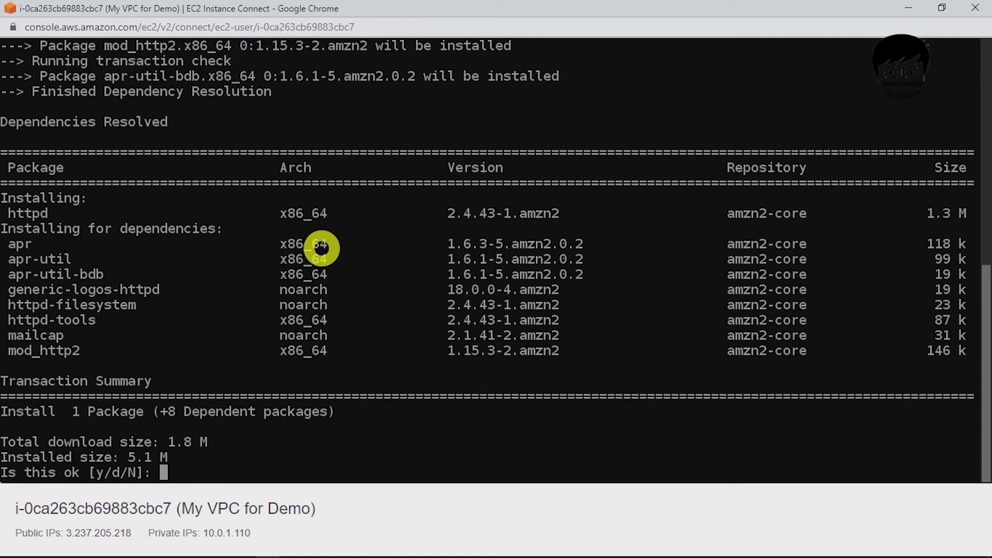
pyautogui.press('Return')
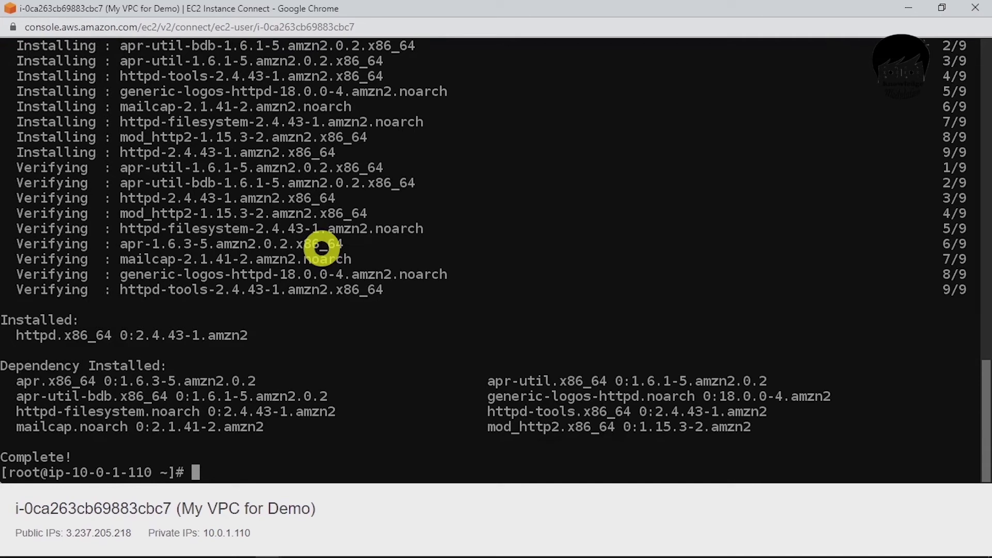
# Clear the terminal, enable and start httpd with systemctl, then minimize the terminal.
pyautogui.hotkey('ctrl', 'c')
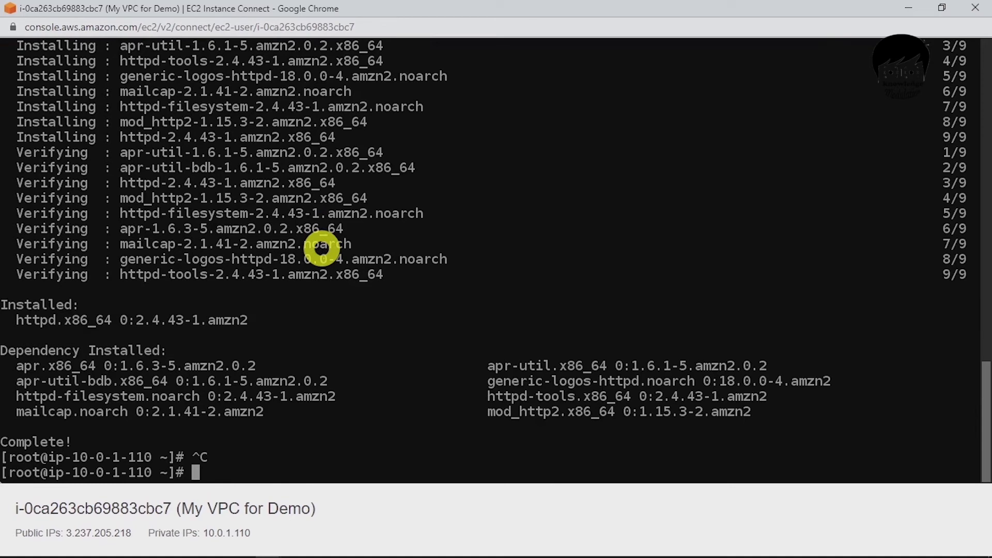
pyautogui.write('clear')
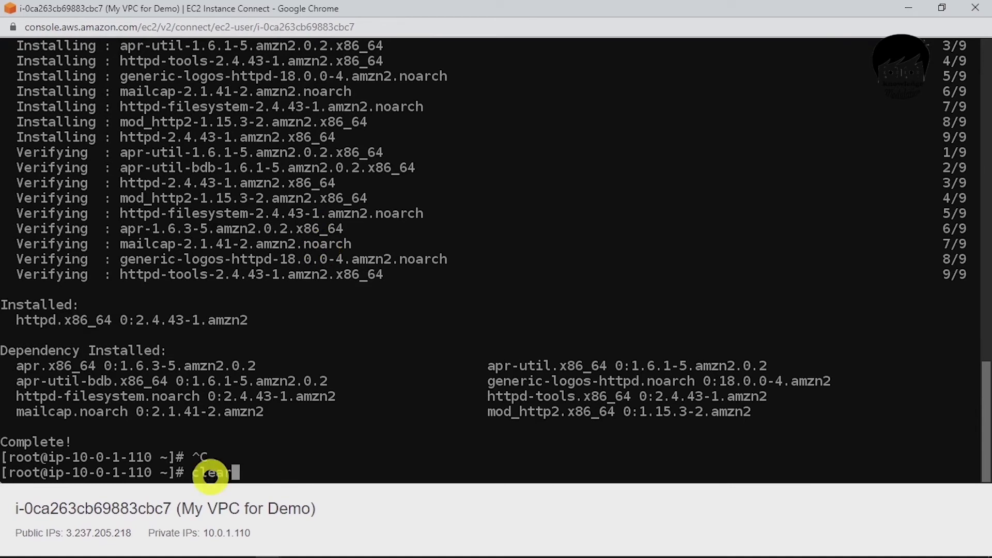
pyautogui.press('Return')
pyautogui.write('systemctl enable http')
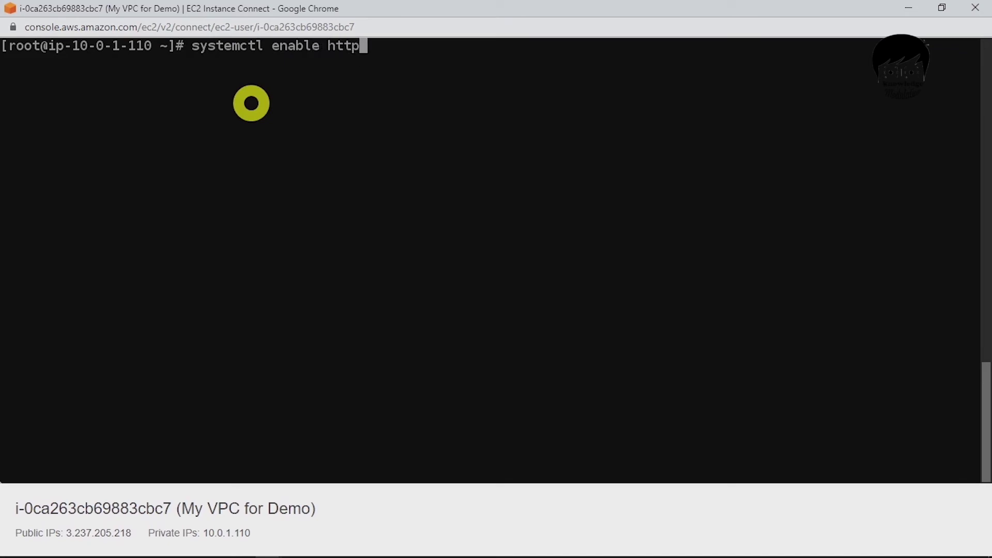
pyautogui.press('Return')
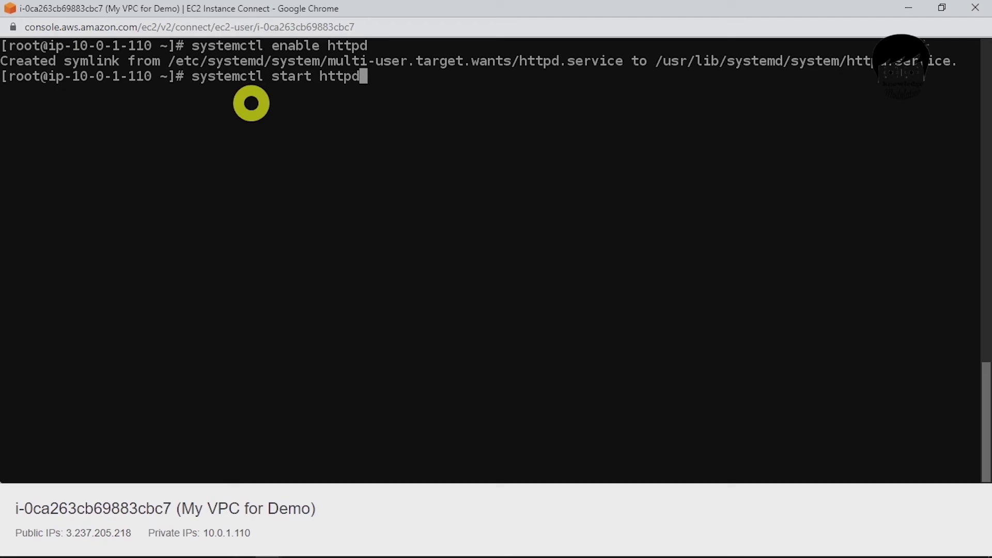
pyautogui.press('Return')
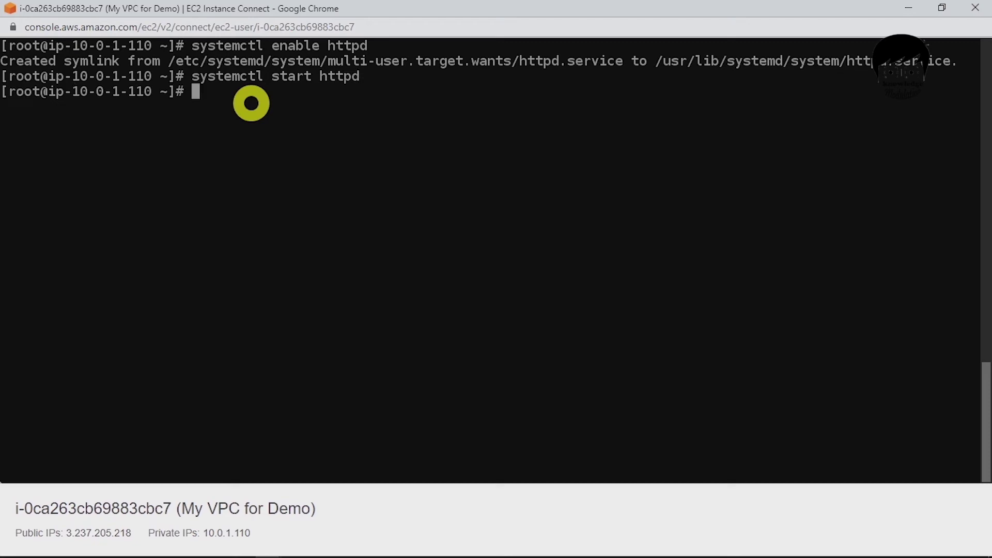
pyautogui.click(908, 10)
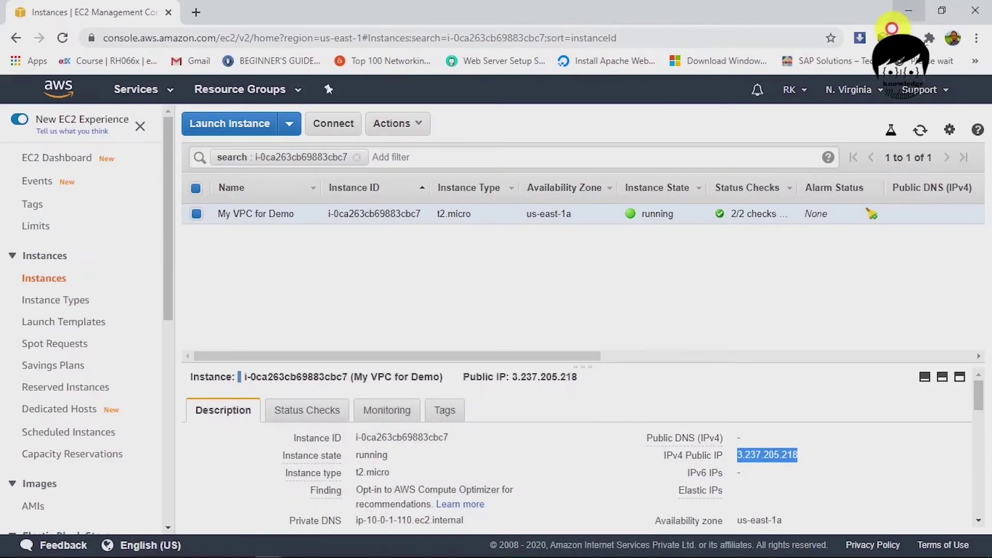
# Load the Apache Test Page at public IP 3.237.205.218 in a new Chrome tab.
pyautogui.click(810, 456)
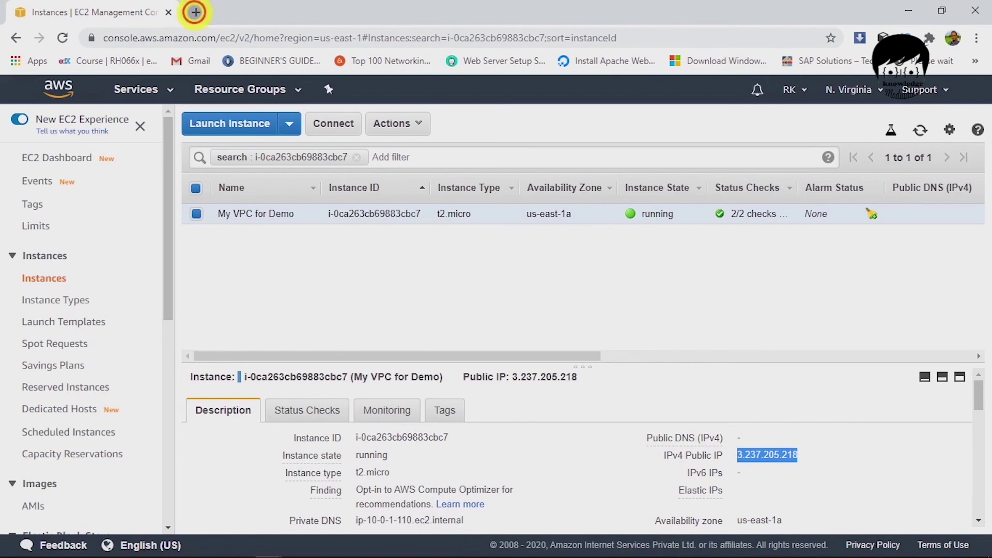
pyautogui.click(195, 11)
pyautogui.hotkey('ctrl', 'v')
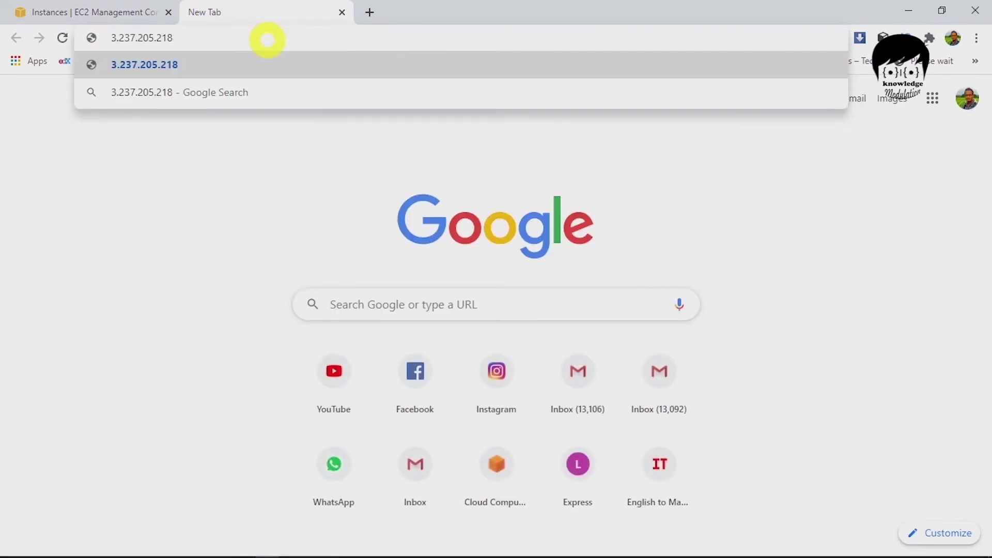
pyautogui.press('Return')
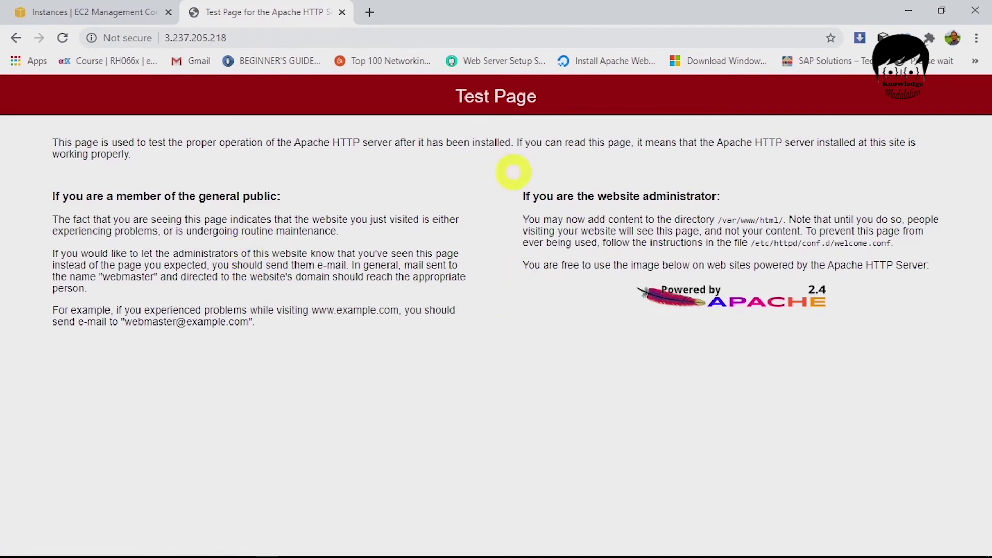
pyautogui.moveTo(539, 97); pyautogui.dragTo(469, 98)
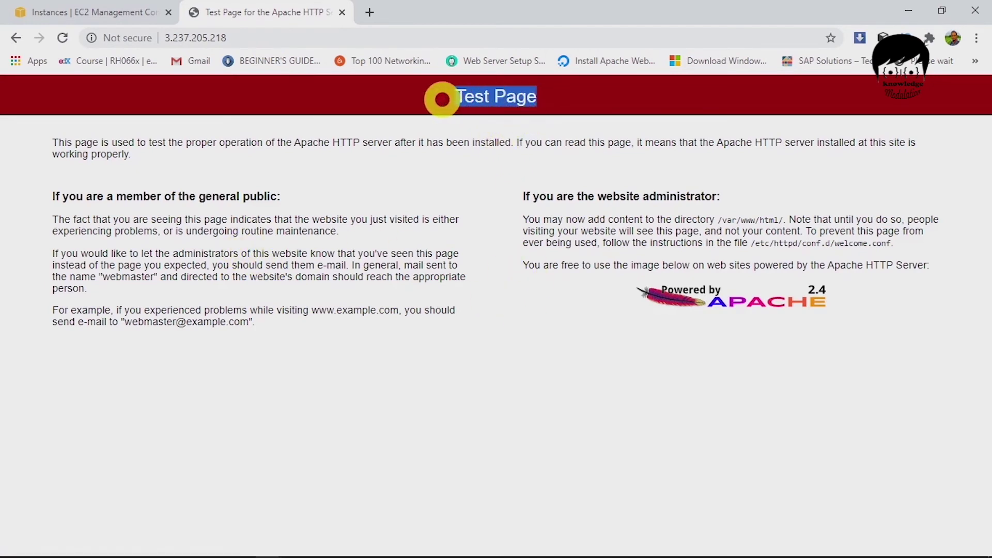
pyautogui.moveTo(279, 327); pyautogui.dragTo(66, 142)
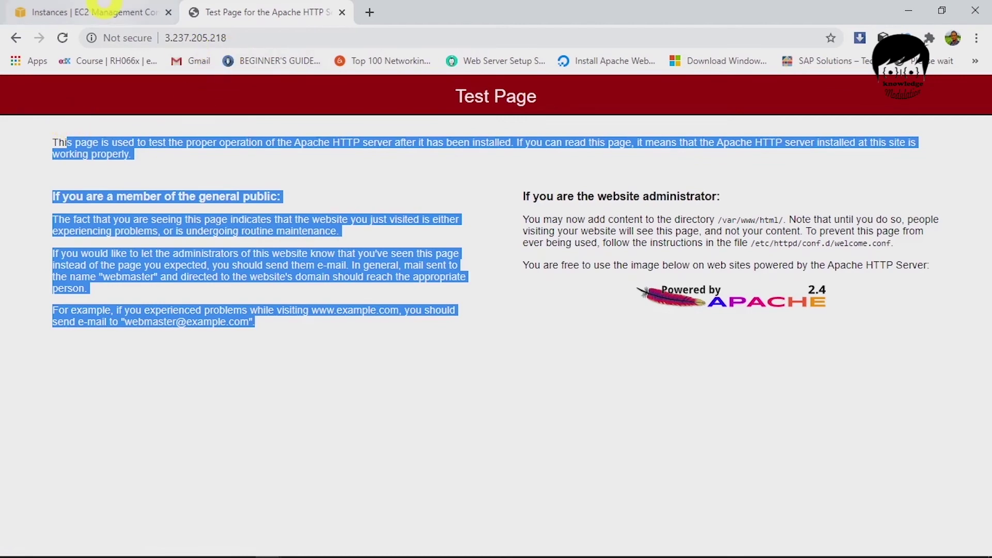
pyautogui.hotkey('alt', 'Tab')
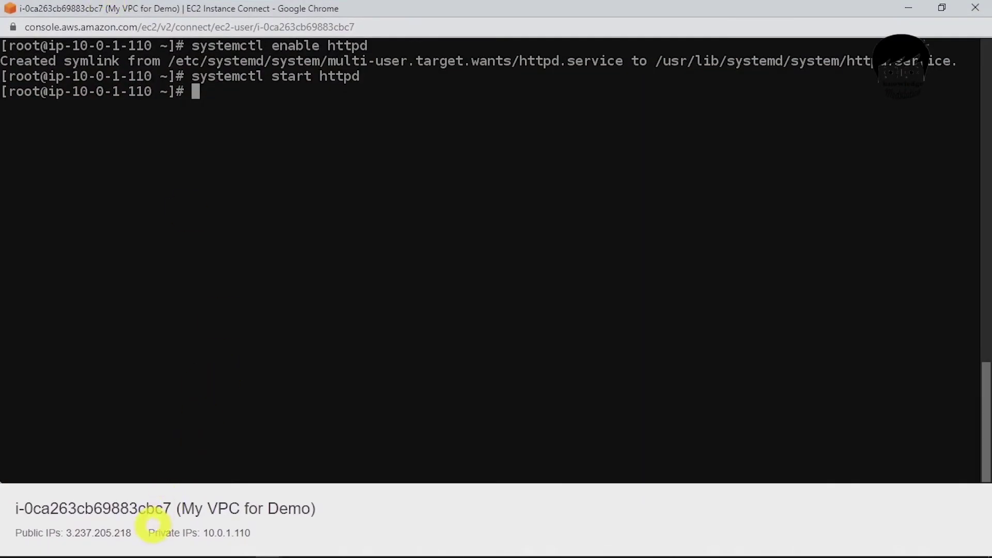
pyautogui.hotkey('alt', 'Tab')
# Terminate the My VPC for Demo instance.
pyautogui.rightClick(223, 213)
pyautogui.moveTo(253, 288)
pyautogui.click(443, 352)
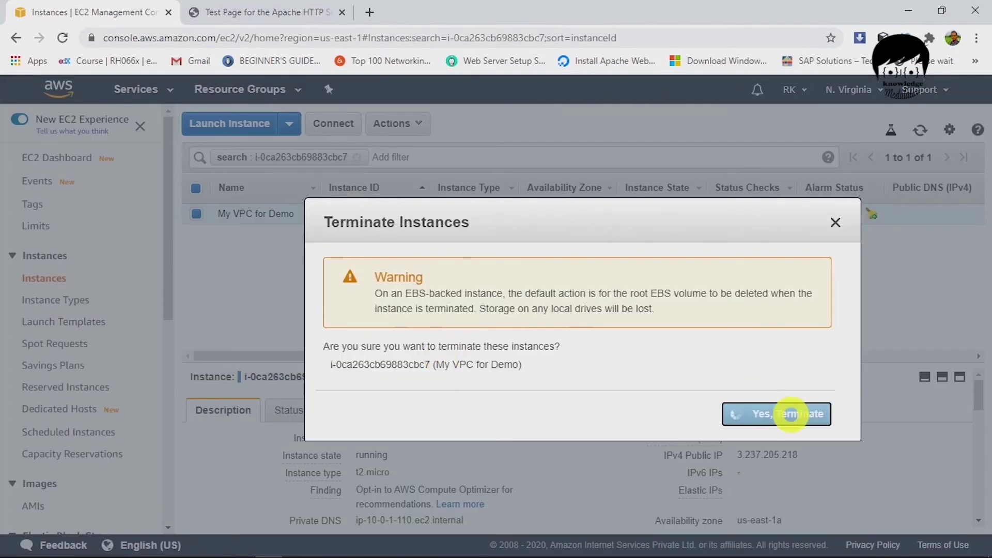
pyautogui.click(790, 413)
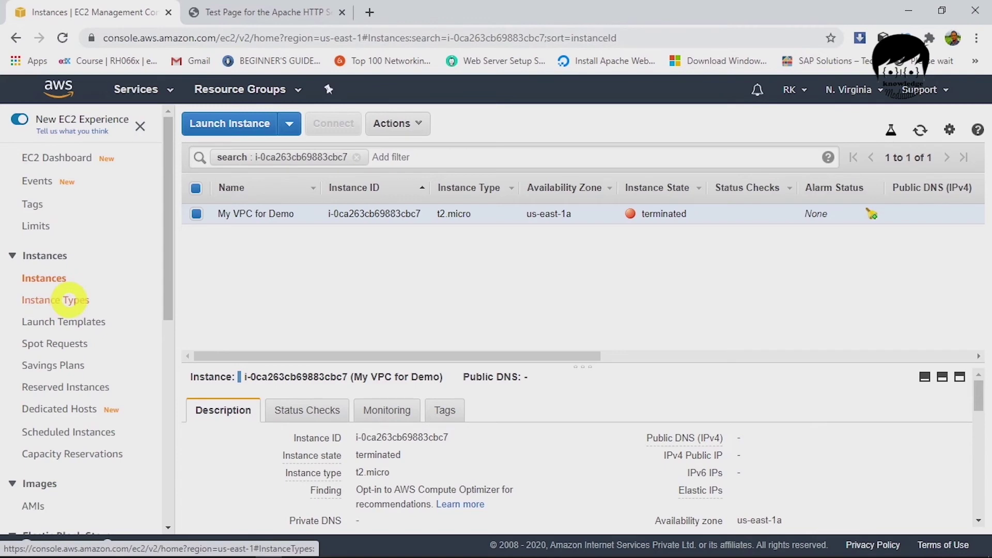
pyautogui.click(157, 89)
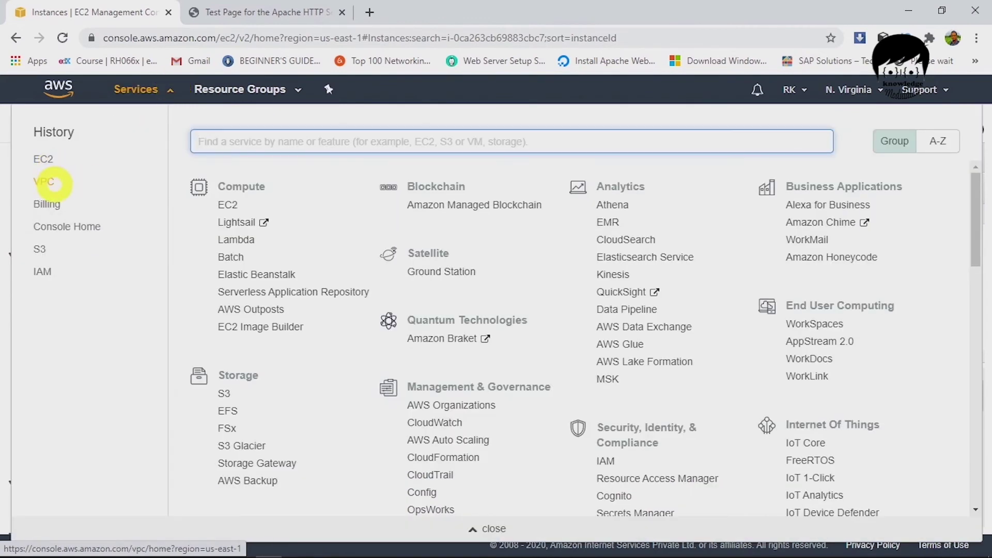
# Delete My VPC for Demo from the VPC console, retrying after the first failure.
pyautogui.click(52, 182)
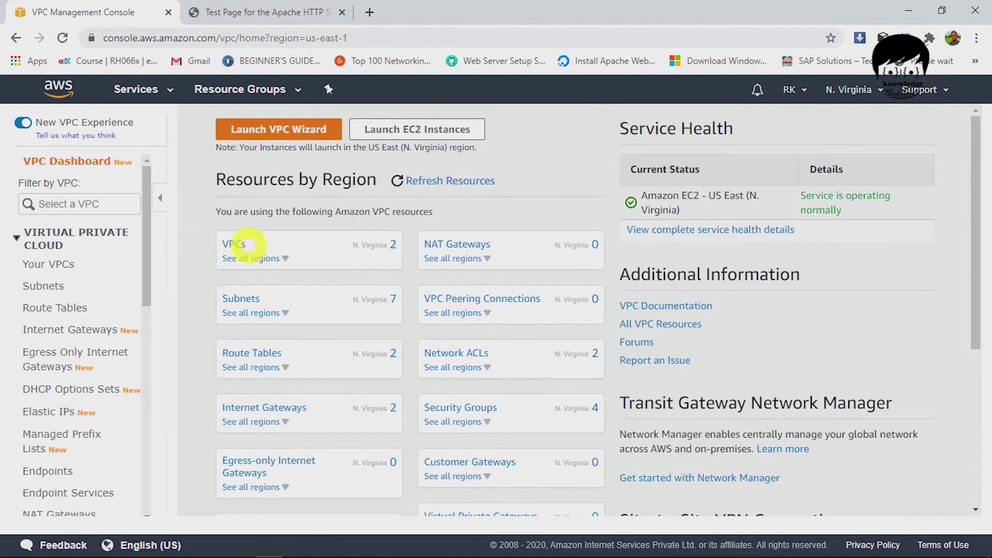
pyautogui.click(235, 243)
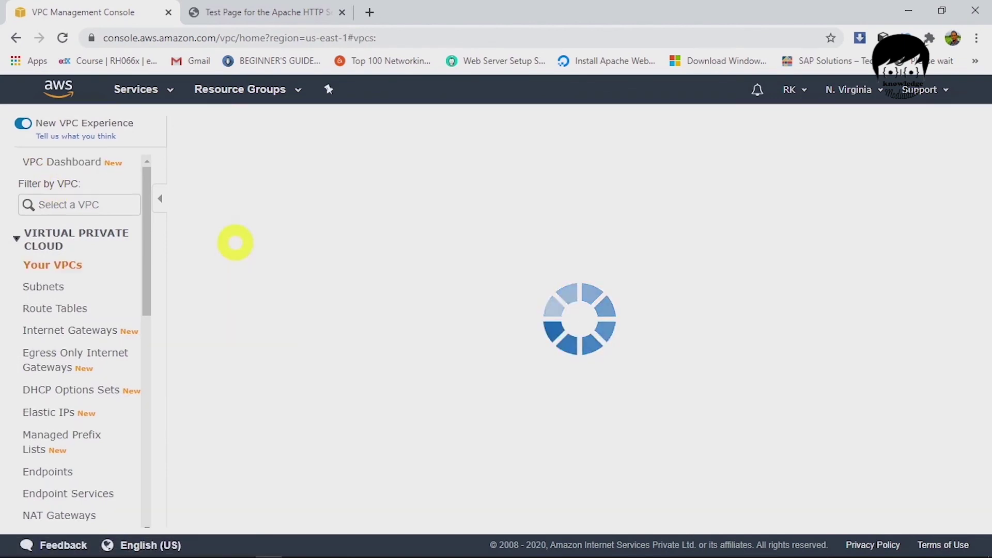
pyautogui.click(192, 218)
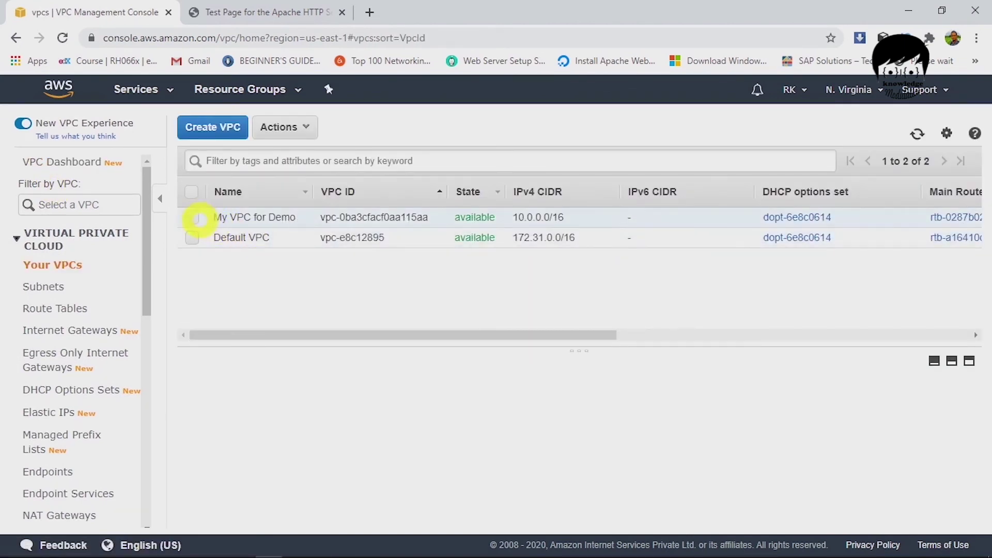
pyautogui.click(303, 127)
pyautogui.click(282, 153)
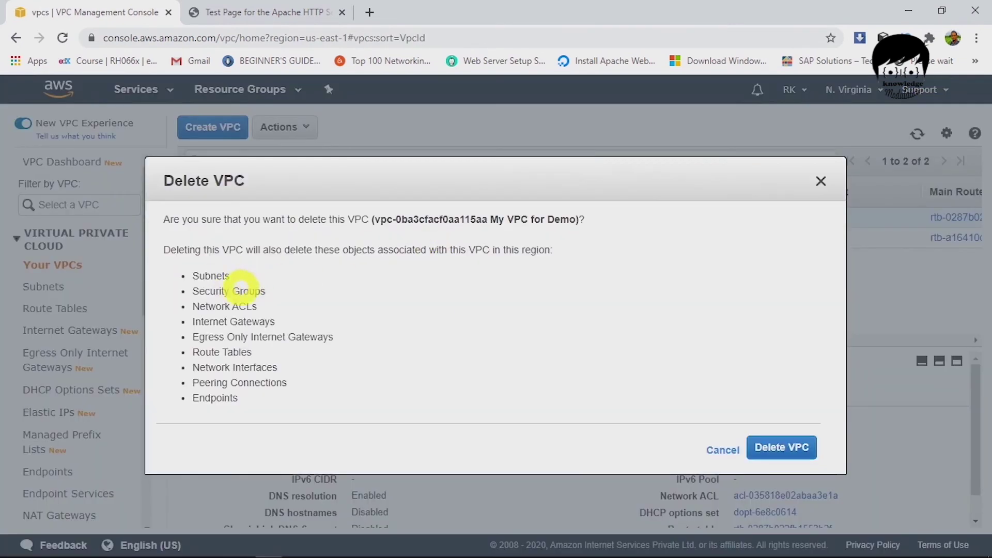
pyautogui.click(790, 451)
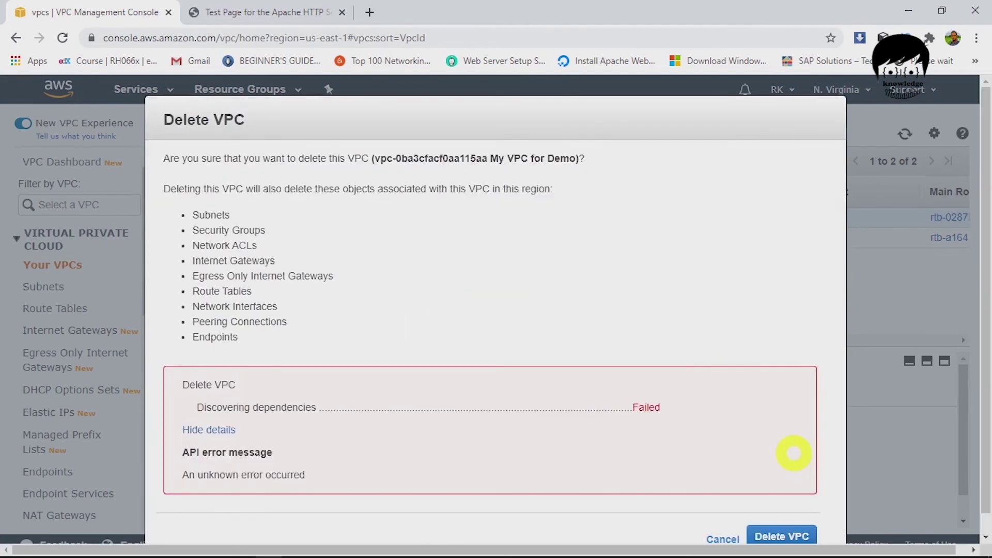
pyautogui.click(789, 538)
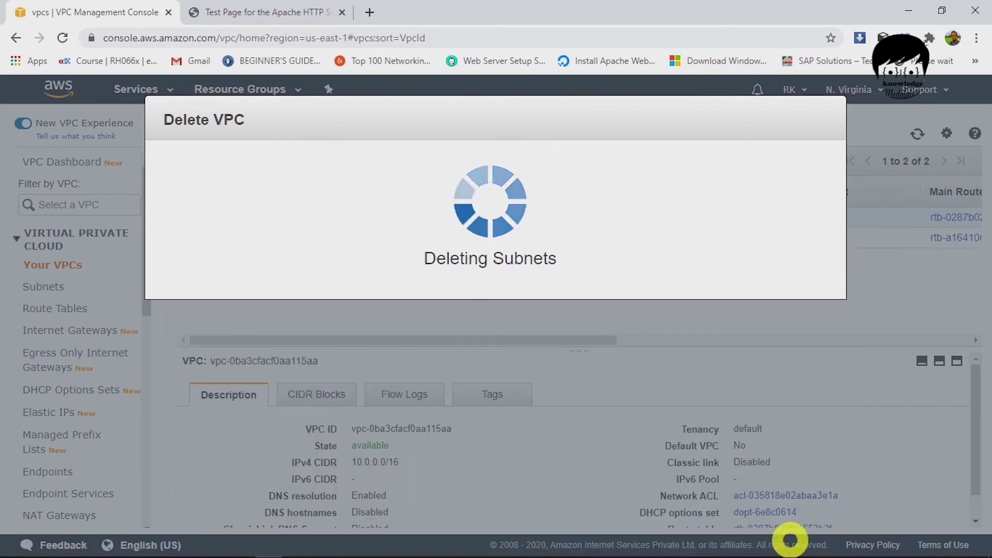
pyautogui.click(793, 221)
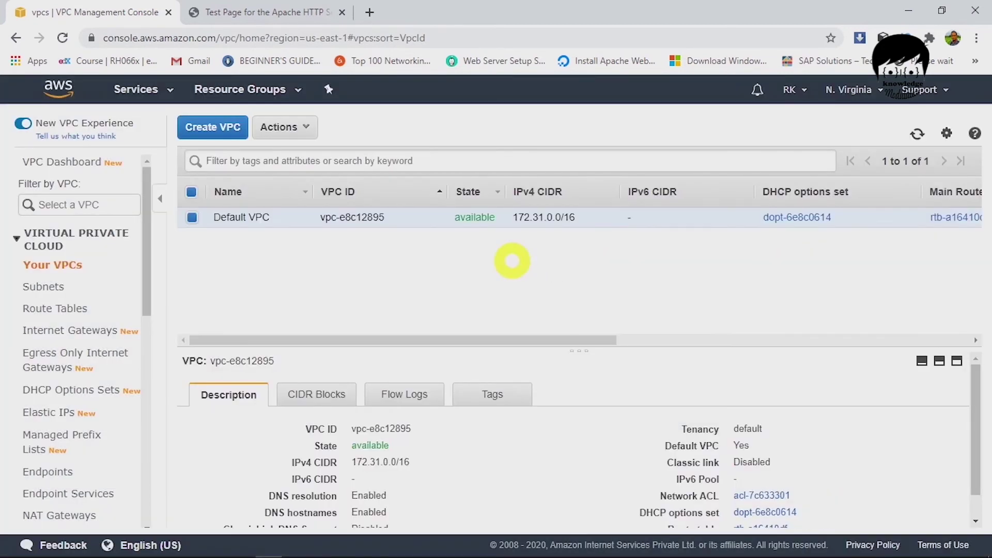
# Confirm only the Default VPC remains, with no leftover subnets and one default route table.
pyautogui.click(306, 124)
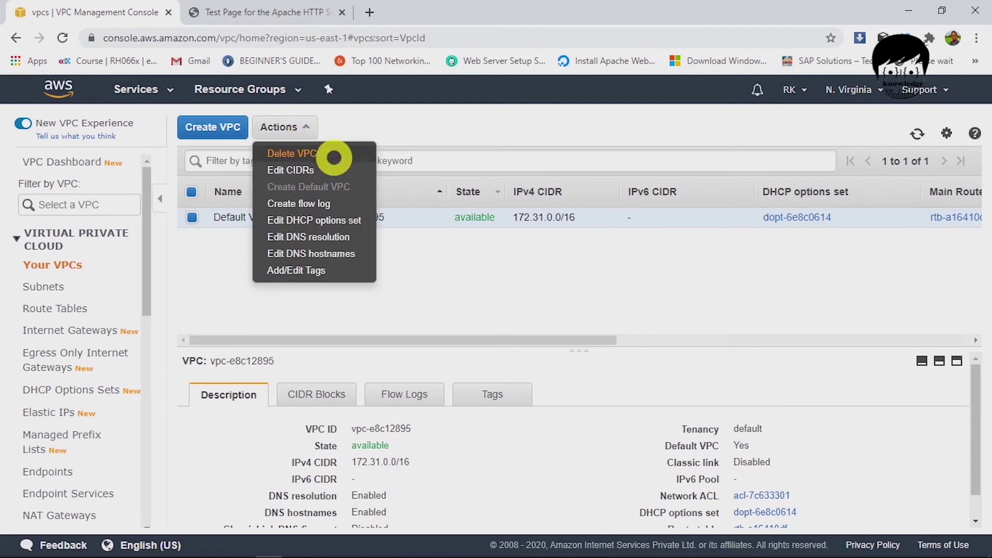
pyautogui.click(43, 285)
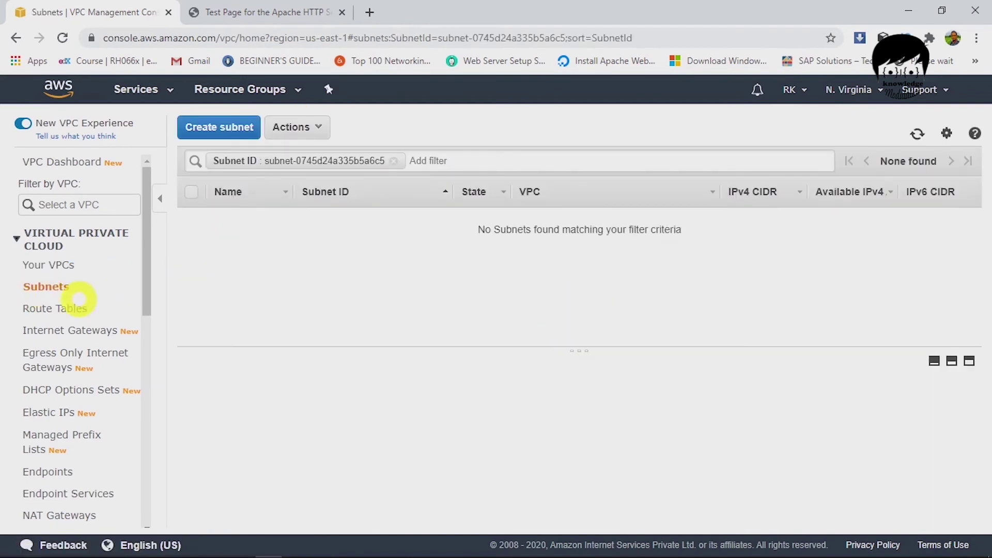
pyautogui.click(72, 308)
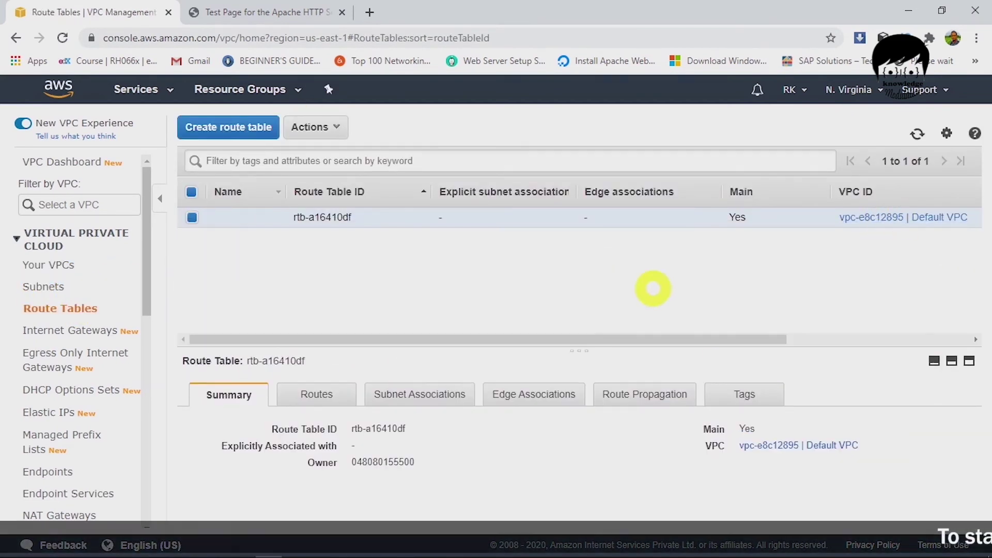
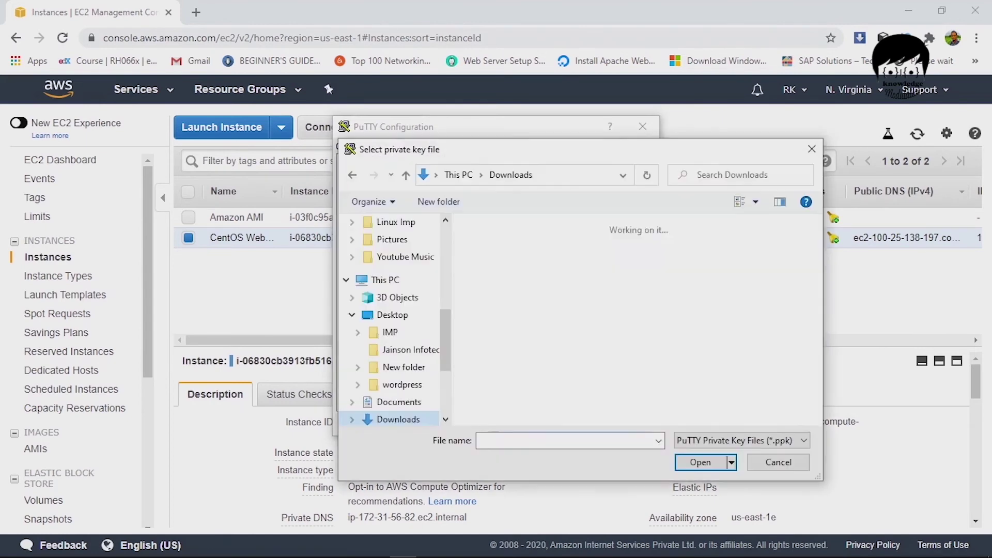
# Connect to the CentOS instance with the .ppk private key and log in as centos.
pyautogui.click(529, 297)
pyautogui.press('Return')
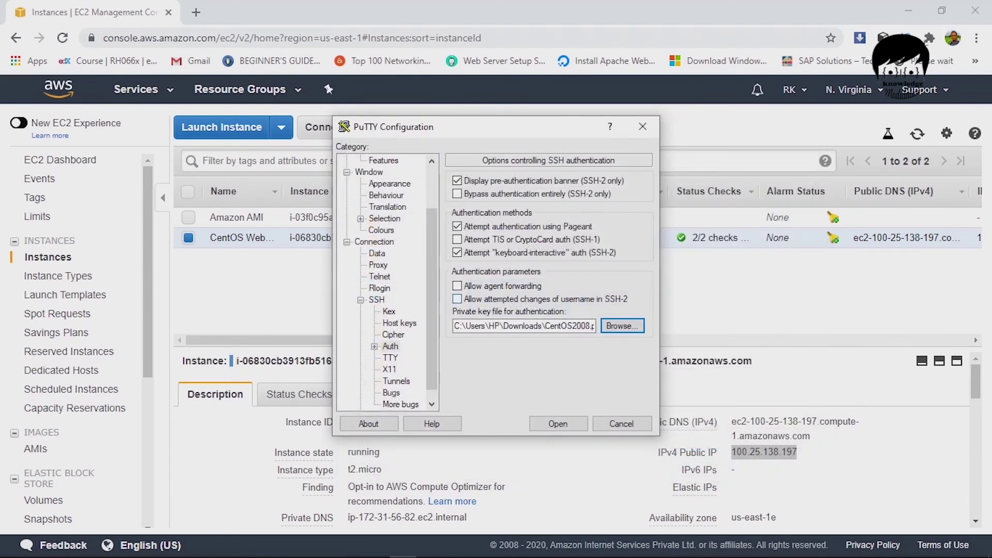
pyautogui.click(557, 422)
pyautogui.write('centos')
pyautogui.press('Return')
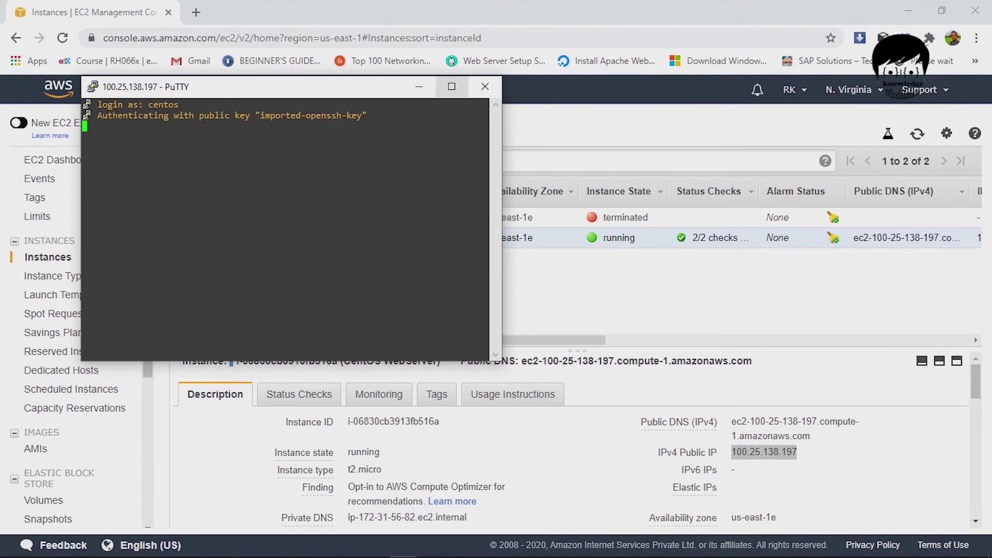
# Maximize the PuTTY window and enlarge the terminal font in Window > Appearance settings.
pyautogui.click(451, 86)
pyautogui.rightClick(270, 10)
pyautogui.click(292, 216)
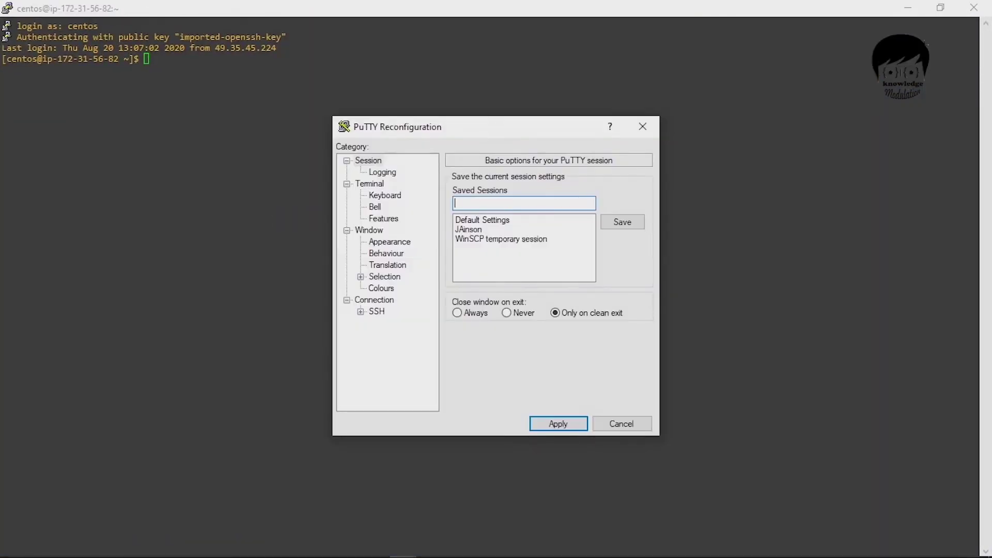
pyautogui.click(390, 241)
pyautogui.click(622, 262)
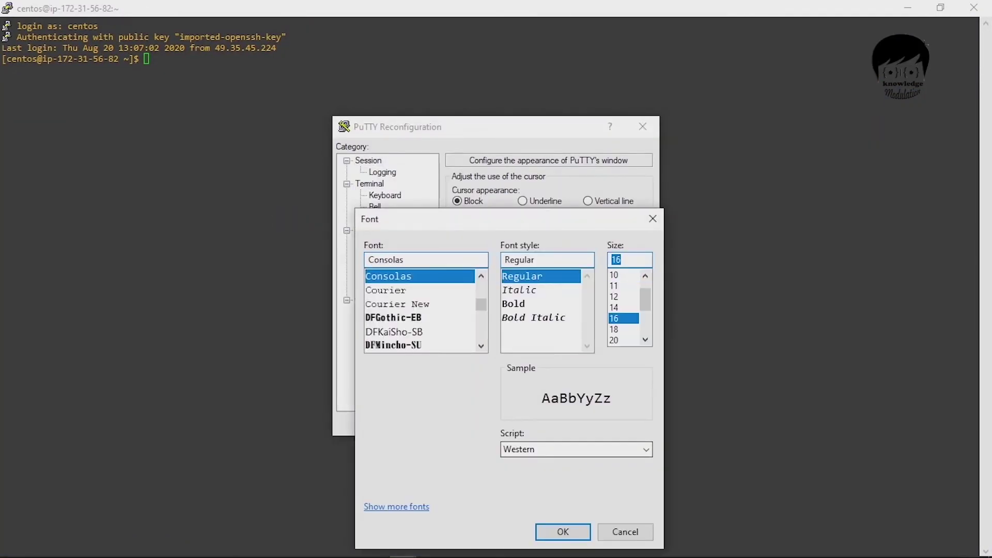
pyautogui.press('Return')
pyautogui.press('Return')
# Run cd / and sudo -i for a root shell at /, then clear.
pyautogui.write('cd ')
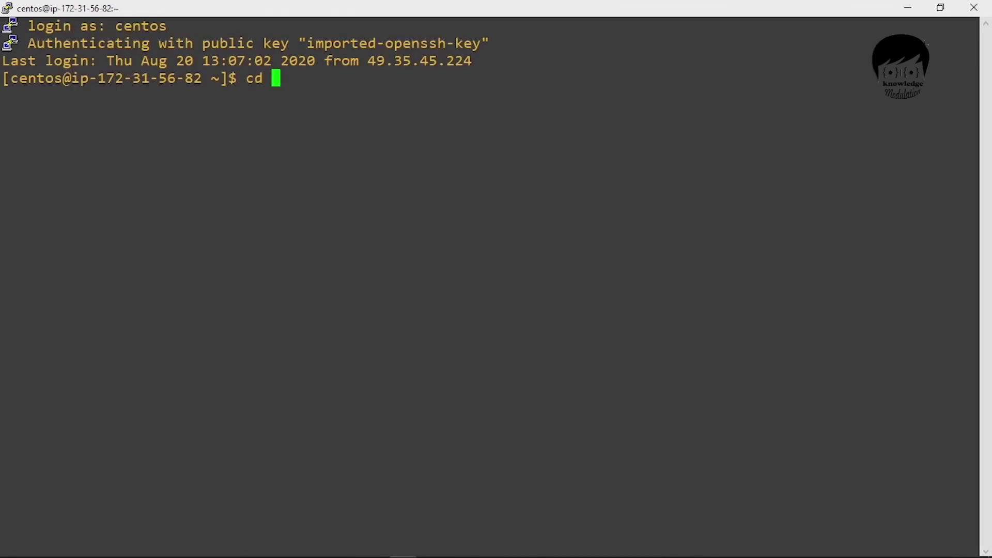
pyautogui.write('/')
pyautogui.press('Return')
pyautogui.write('sudo -i')
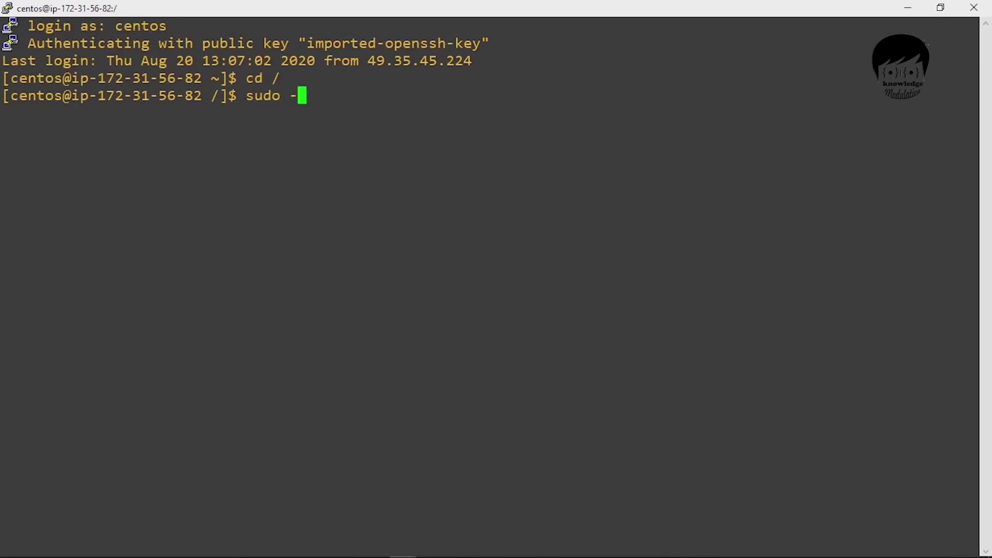
pyautogui.press('Return')
pyautogui.write('cd /')
pyautogui.press('Return')
pyautogui.write('clear')
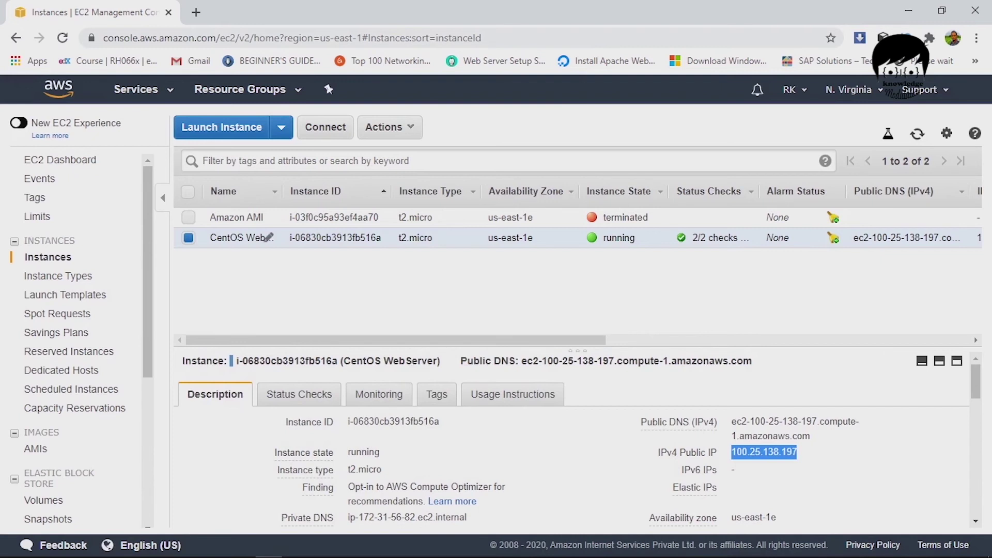
# Open Attach/Replace IAM Role for CentOS WebServer, then the IAM roles list in a new tab.
pyautogui.click(390, 127)
pyautogui.moveTo(413, 225)
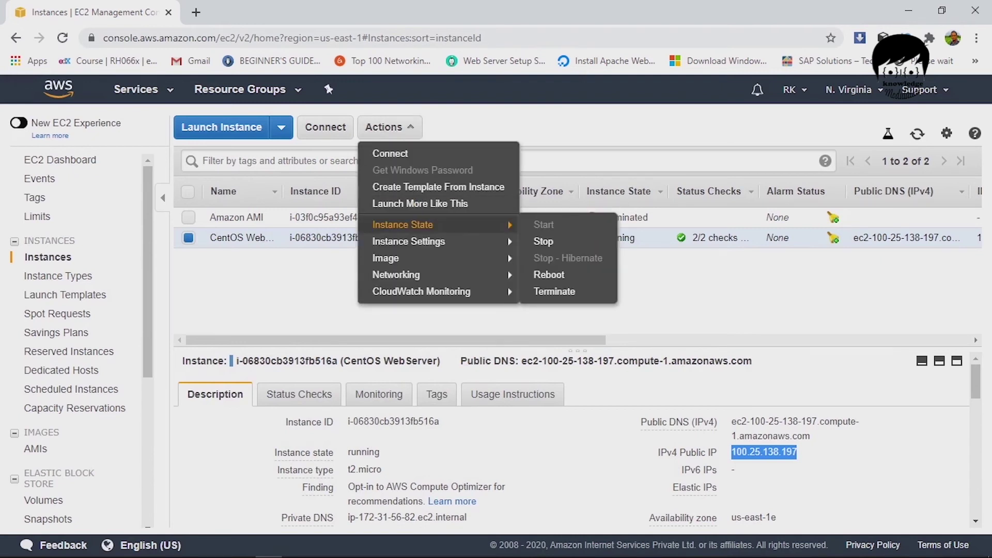
pyautogui.moveTo(408, 241)
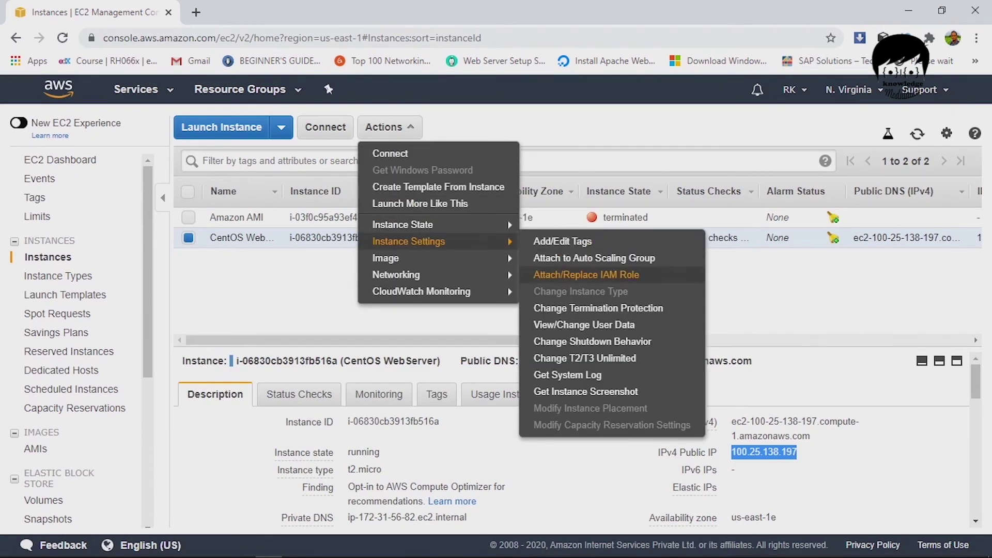
pyautogui.click(586, 274)
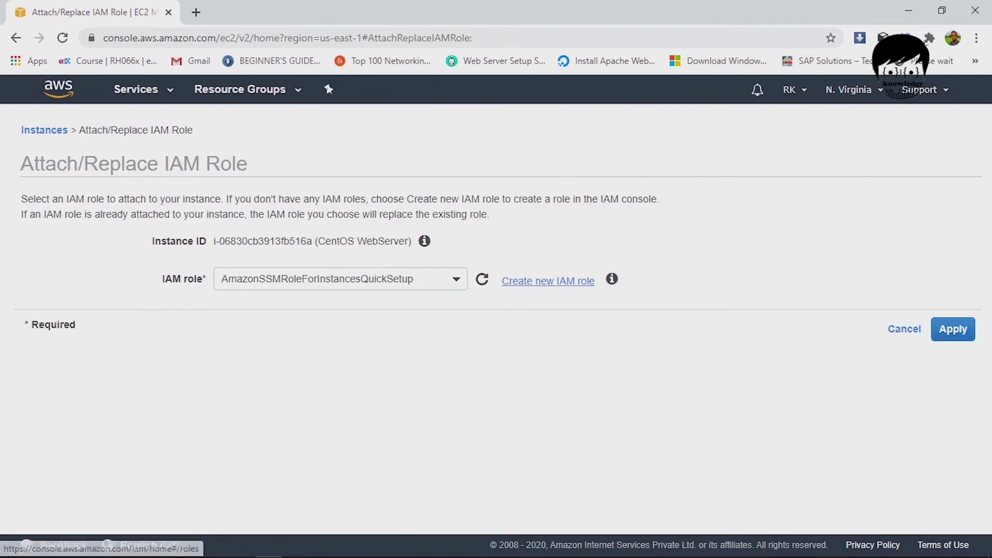
pyautogui.click(548, 281)
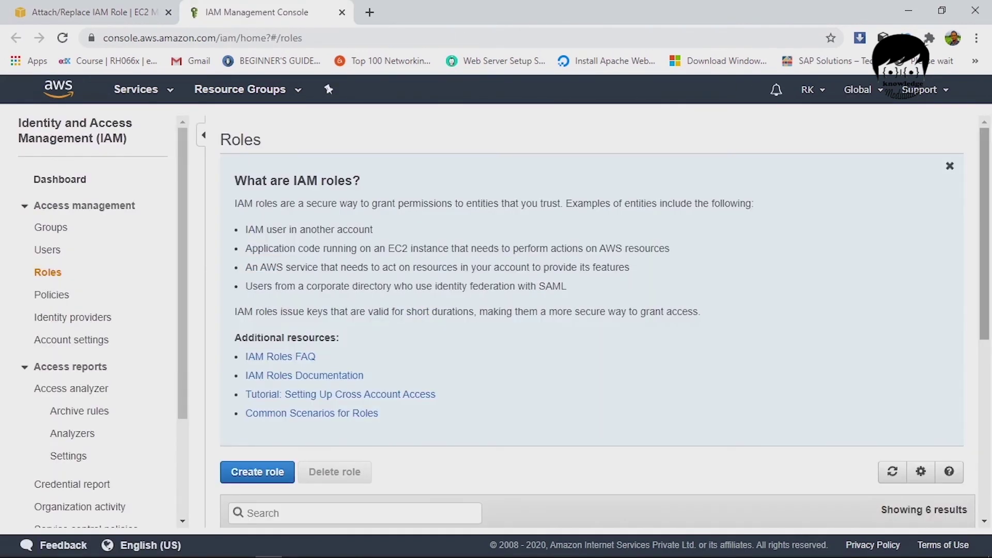
# Start a new EC2 role with the AmazonEC2RoleforSSM policy, skipping tags.
pyautogui.scroll(-5, 599, 310)
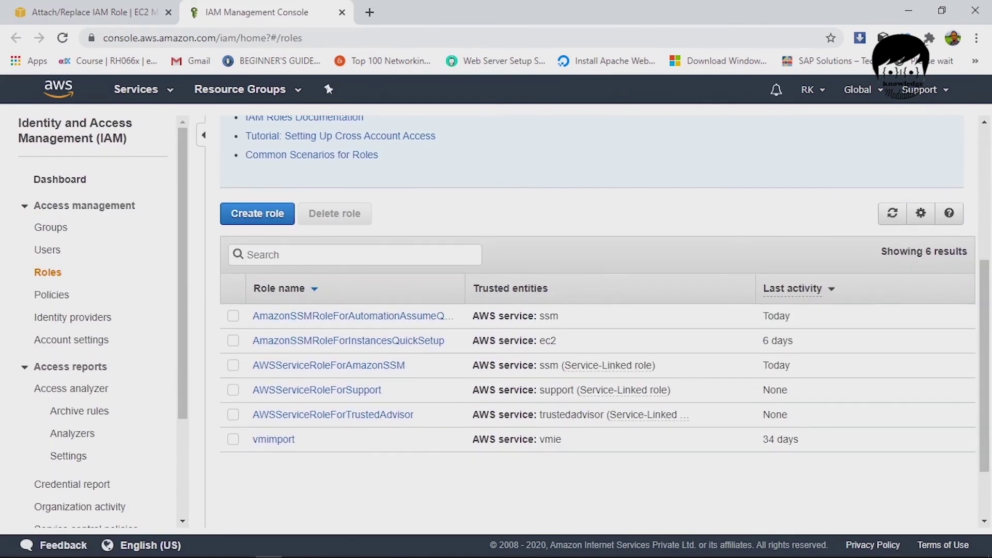
pyautogui.click(257, 214)
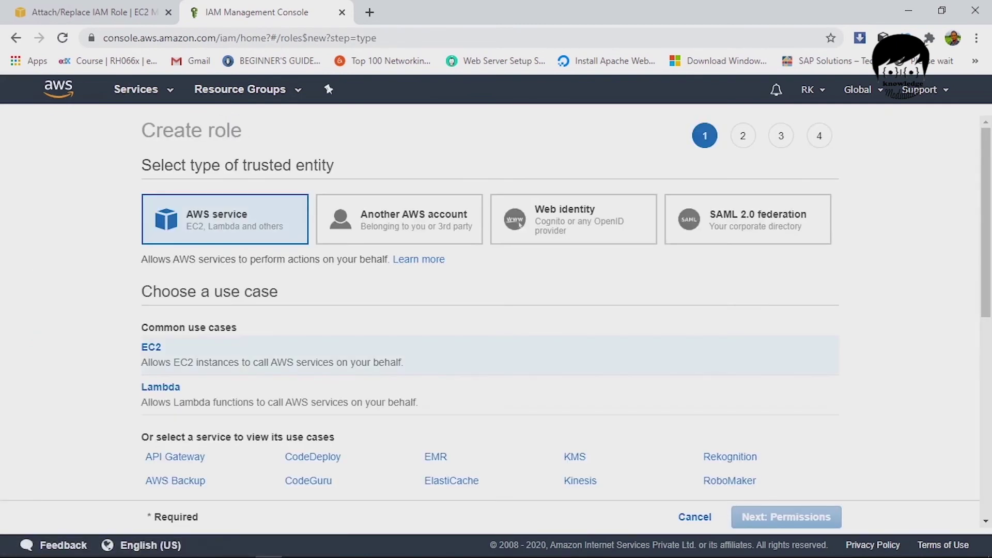
pyautogui.click(259, 356)
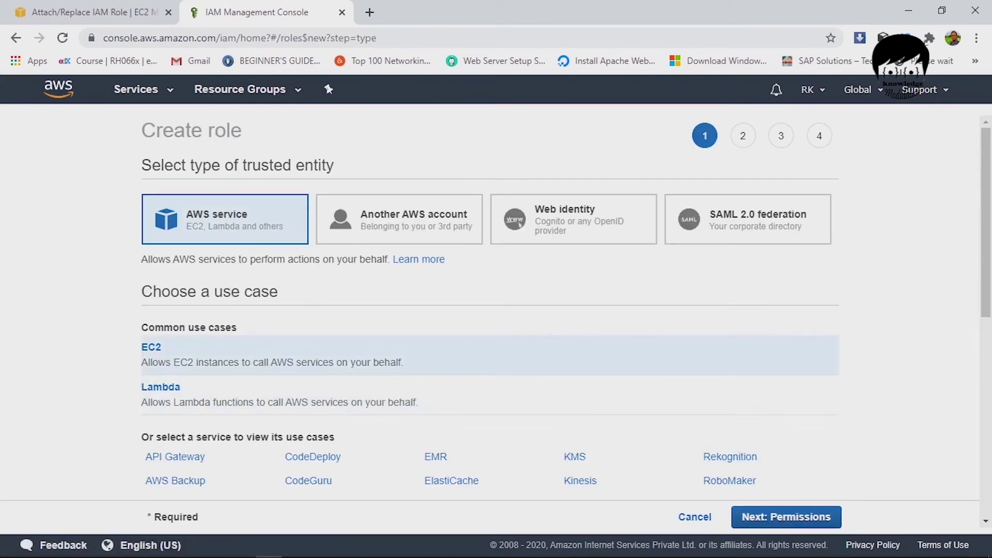
pyautogui.click(786, 516)
pyautogui.write('ssm')
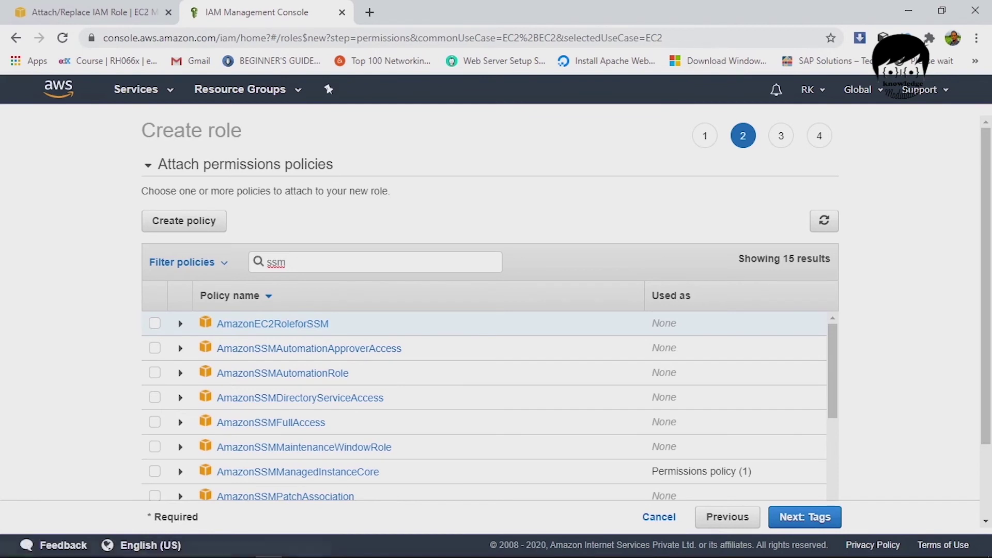
pyautogui.click(155, 324)
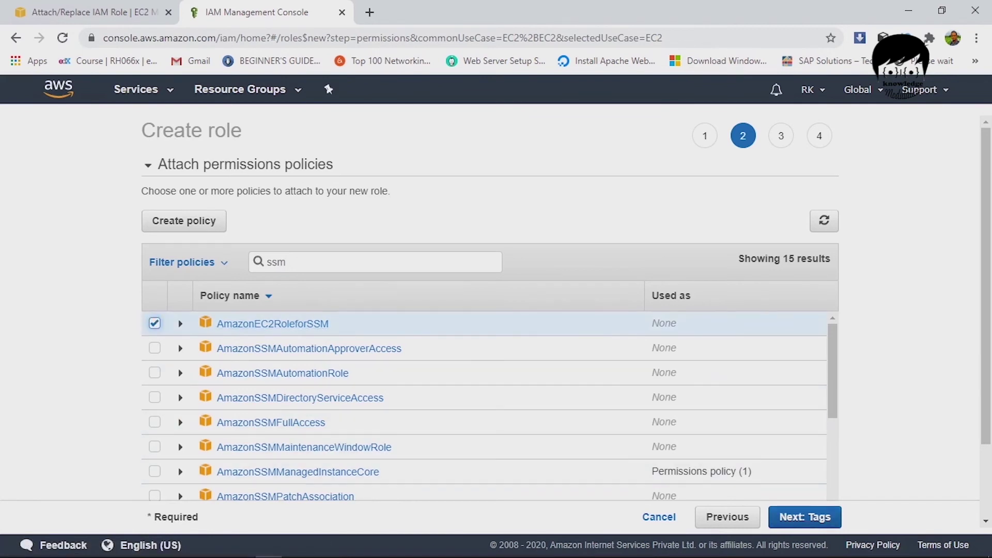
pyautogui.click(805, 517)
pyautogui.click(800, 517)
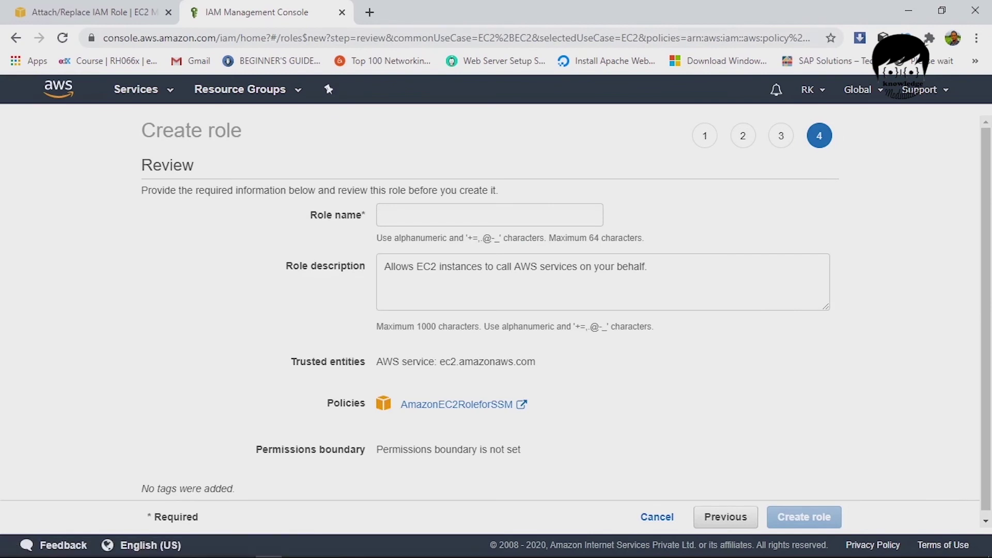
# Name the role ec2-ssm-role, create it, then refresh the attach-role page's role list.
pyautogui.click(489, 214)
pyautogui.press('Down')
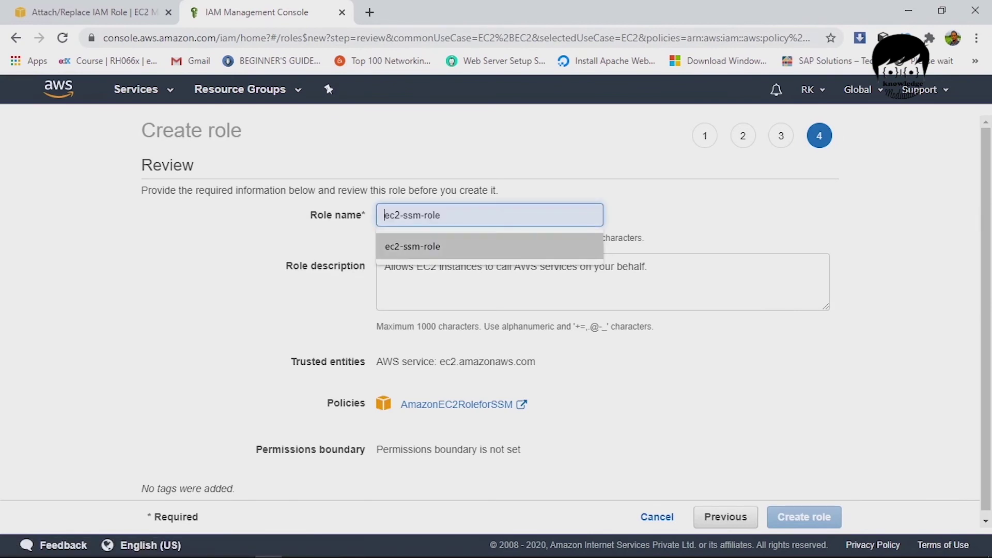
pyautogui.press('Return')
pyautogui.press('Return')
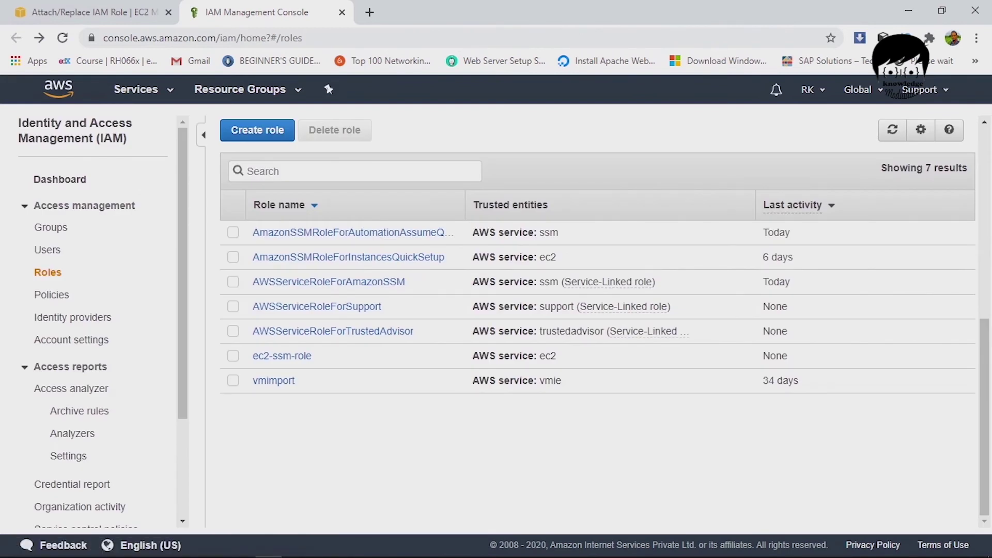
pyautogui.click(233, 355)
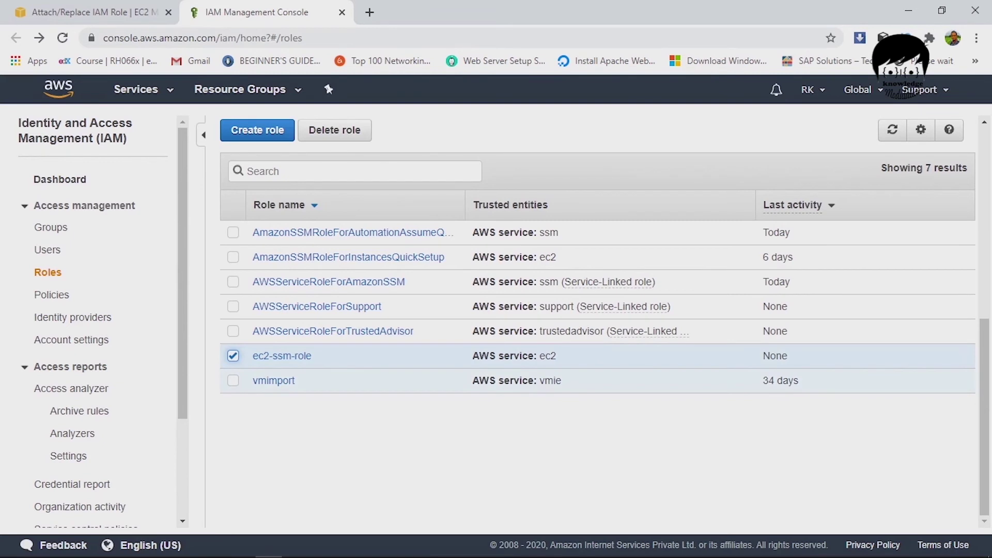
pyautogui.hotkey('ctrl', 'shift', 'Tab')
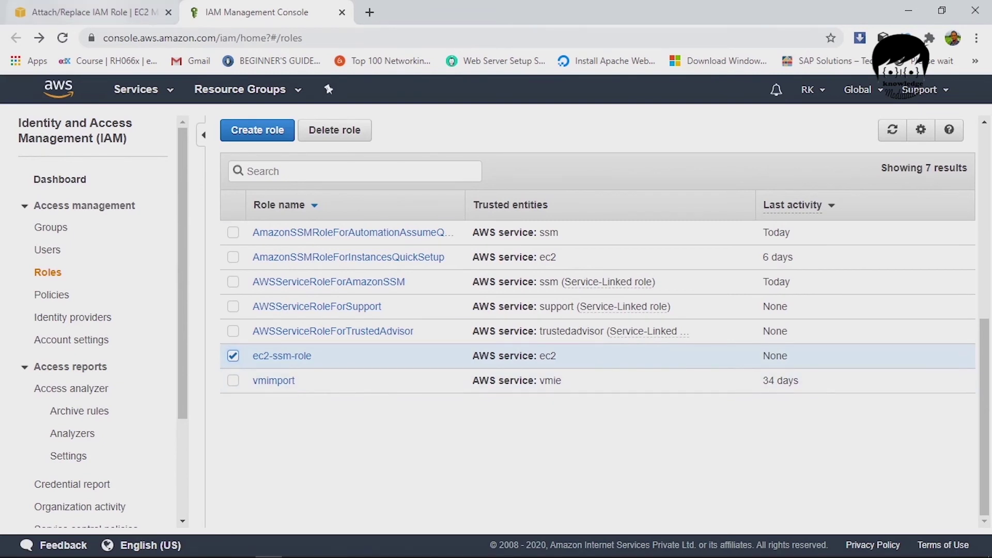
pyautogui.click(482, 279)
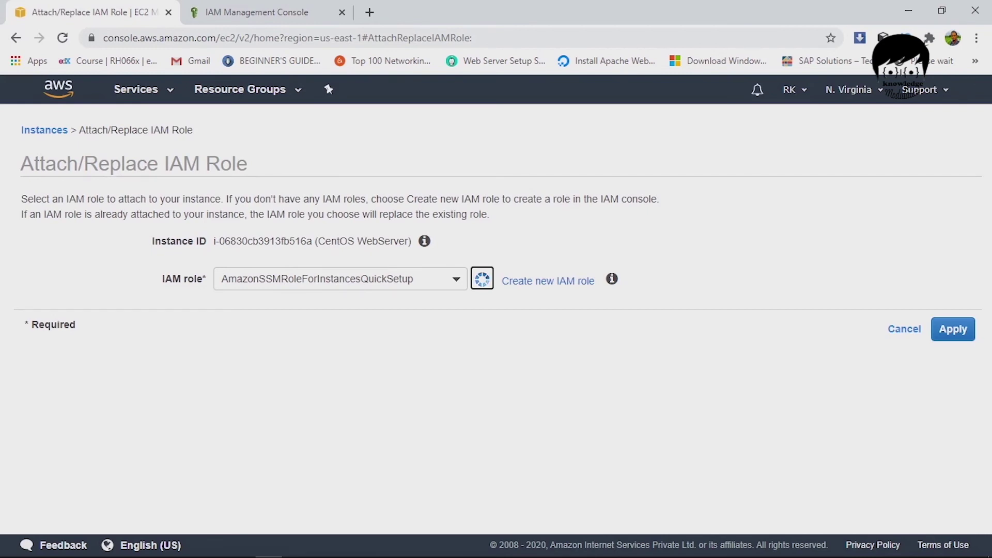
# Attach ec2-ssm-role to the CentOS WebServer instance and dismiss the success message.
pyautogui.click(335, 279)
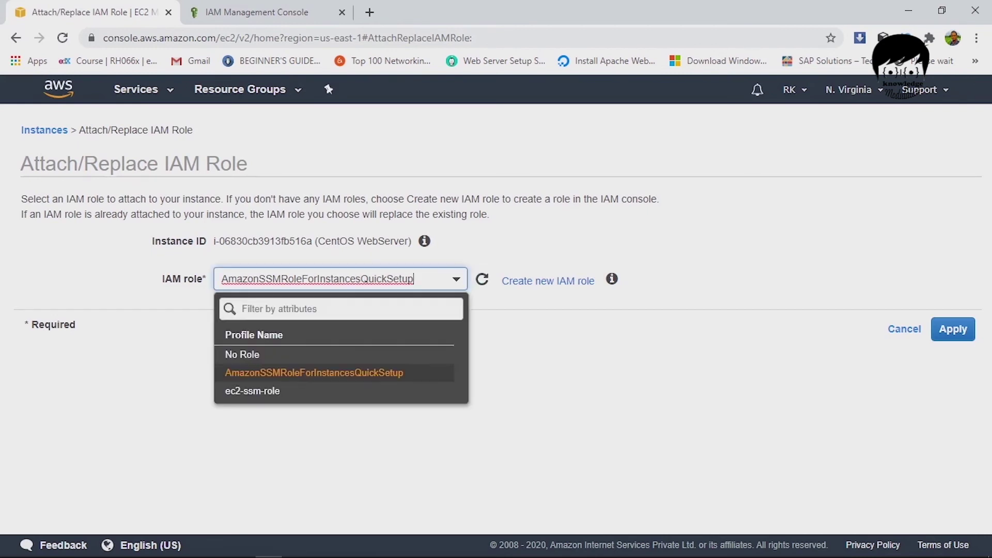
pyautogui.press('Down')
pyautogui.press('Return')
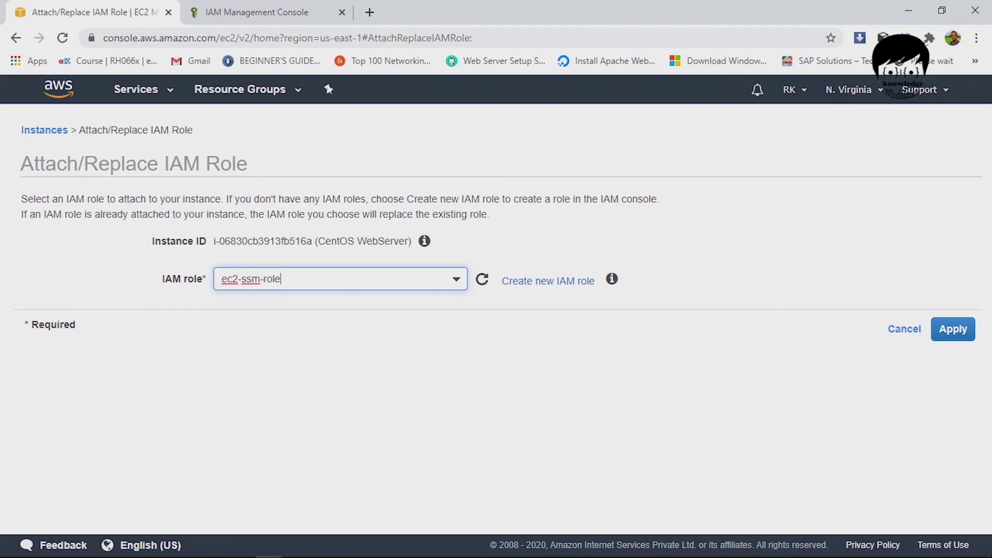
pyautogui.press('Return')
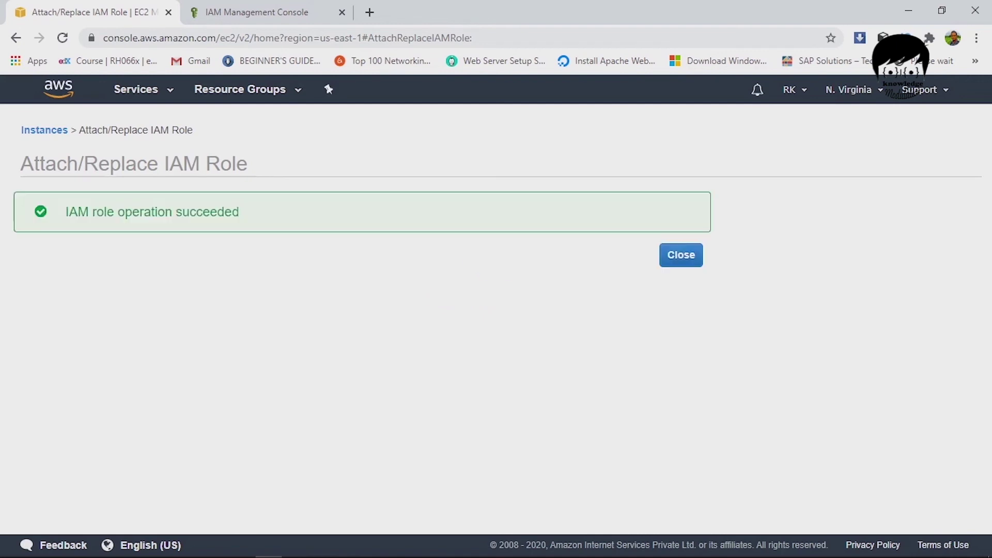
pyautogui.press('Return')
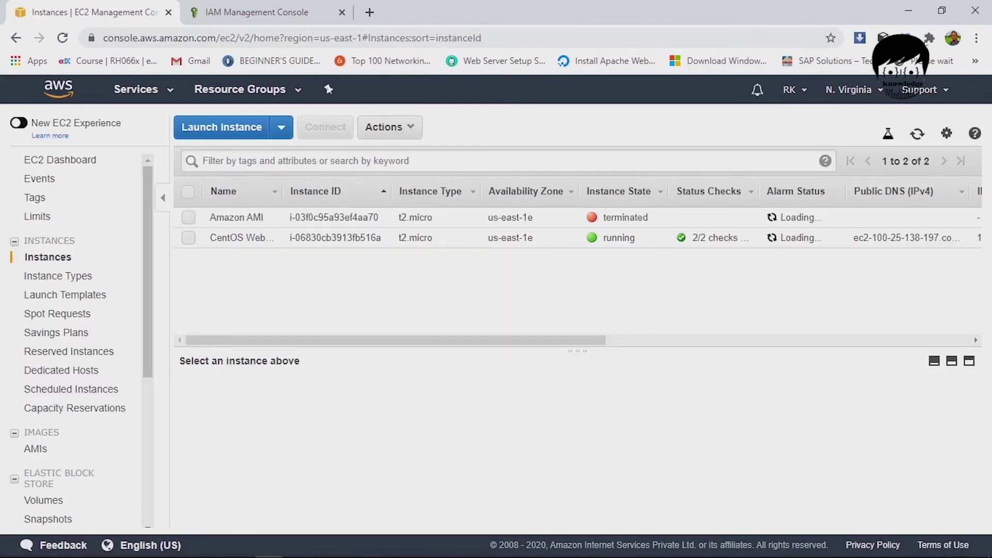
# Select CentOS WebServer and highlight ec2-ssm-role under IAM role in its Description.
pyautogui.click(188, 238)
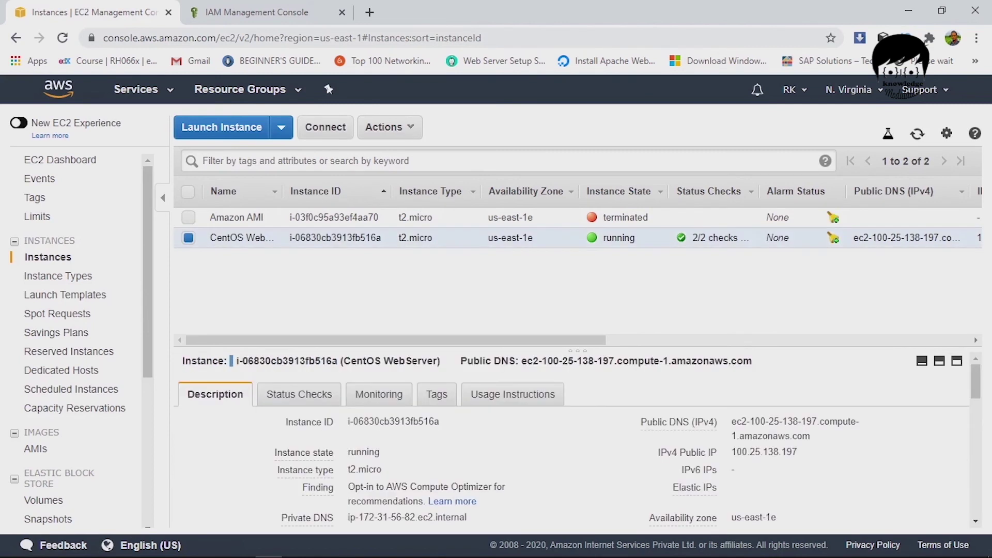
pyautogui.scroll(-10, 577, 429)
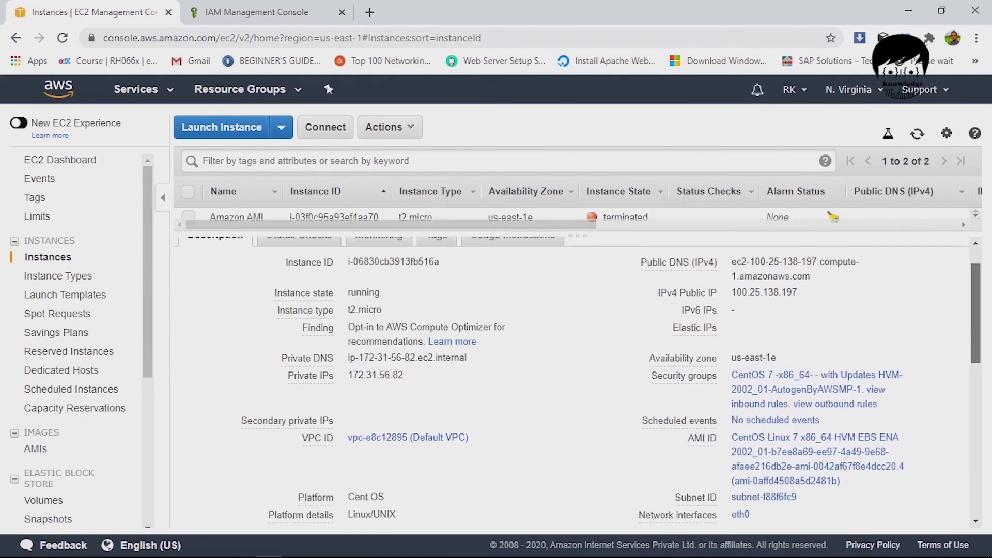
pyautogui.scroll(-2, 577, 382)
pyautogui.moveTo(786, 305); pyautogui.dragTo(681, 305)
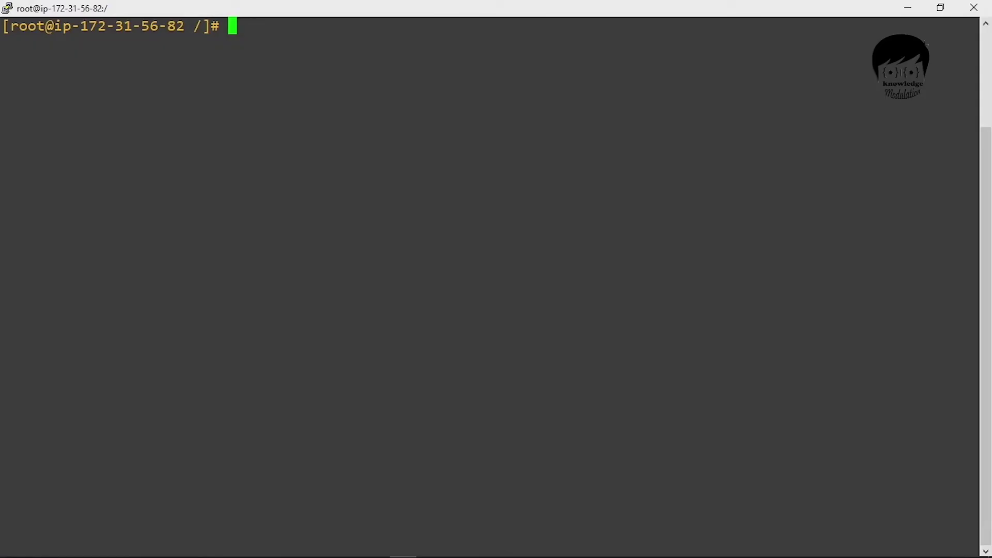
# Copy the amazon-ssm-agent yum install line from the notes and paste it into PuTTY.
pyautogui.hotkey('alt', 'Tab')
pyautogui.hotkey('alt', 'Tab')
pyautogui.hotkey('alt', 'Tab')
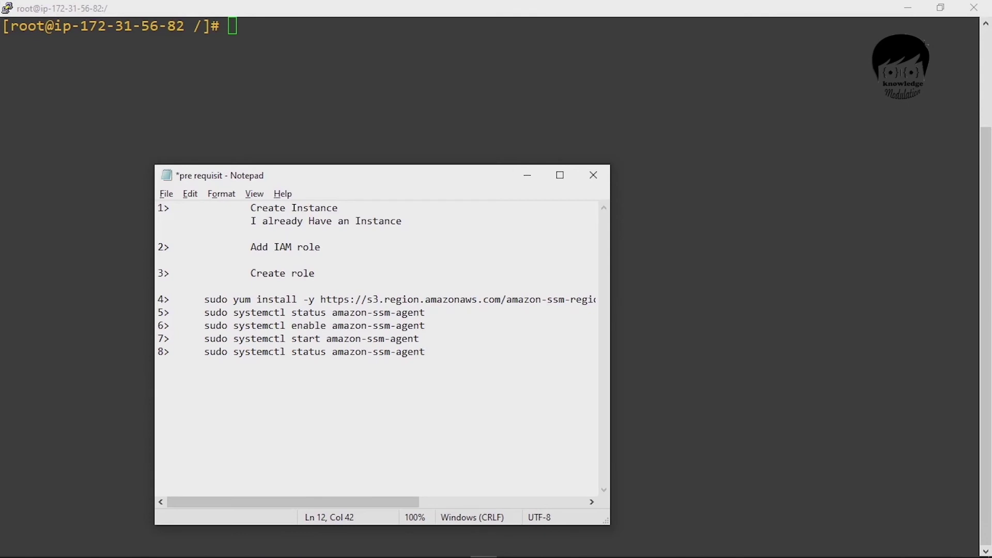
pyautogui.moveTo(205, 299); pyautogui.dragTo(599, 300)
pyautogui.hotkey('ctrl', 'c')
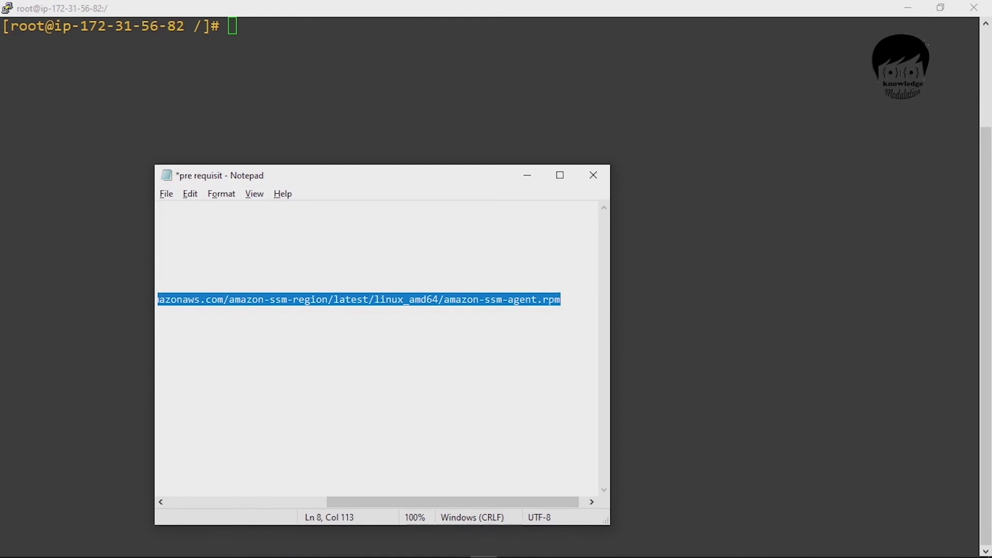
pyautogui.hotkey('alt', 'Tab')
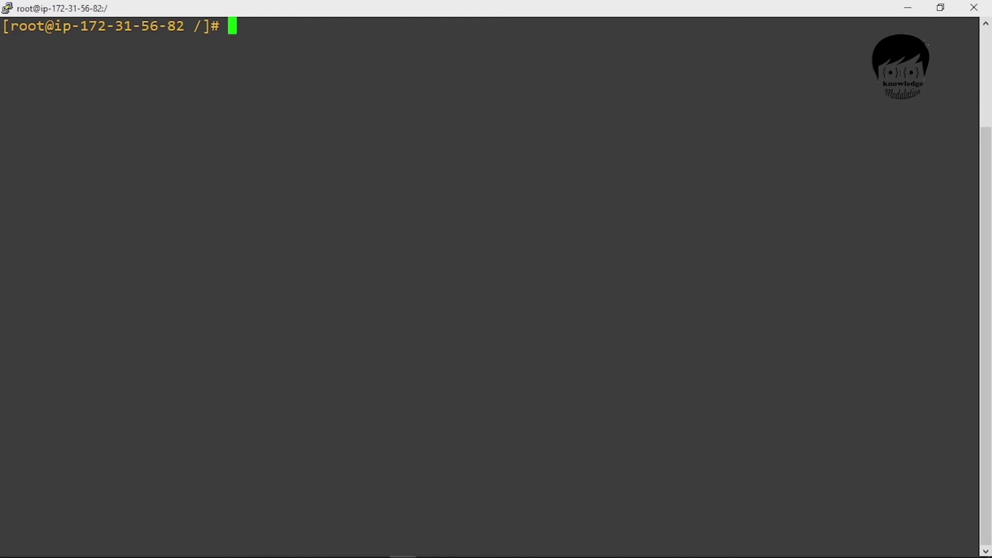
pyautogui.press('shift+Insert')
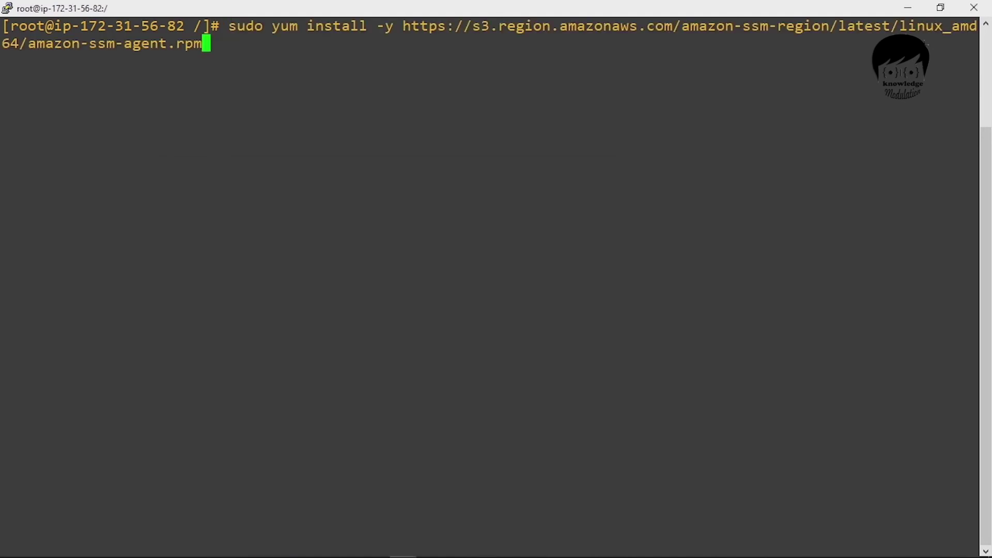
pyautogui.hotkey('alt', 'Tab')
pyautogui.hotkey('alt', 'Tab')
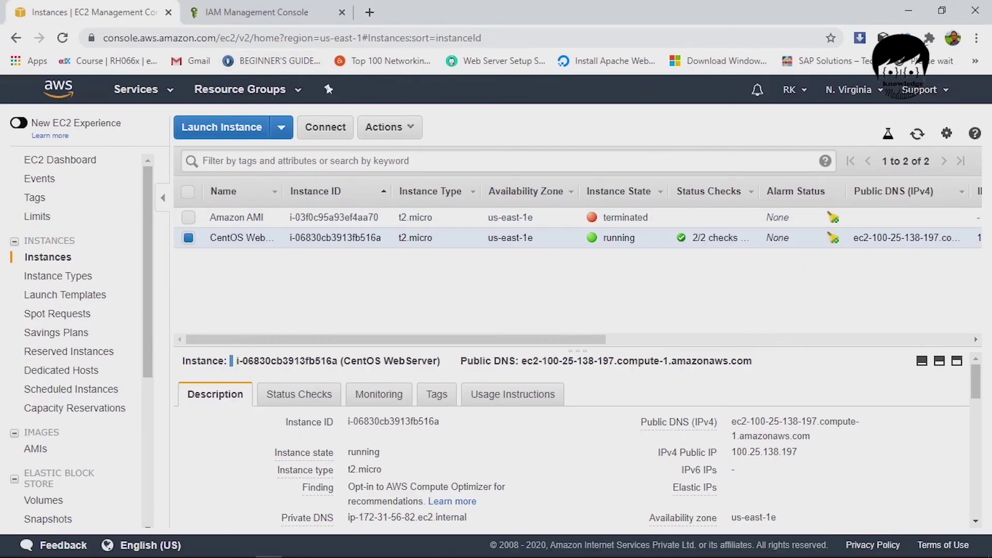
# Copy the us-east-1 region code from the console's region list.
pyautogui.click(850, 90)
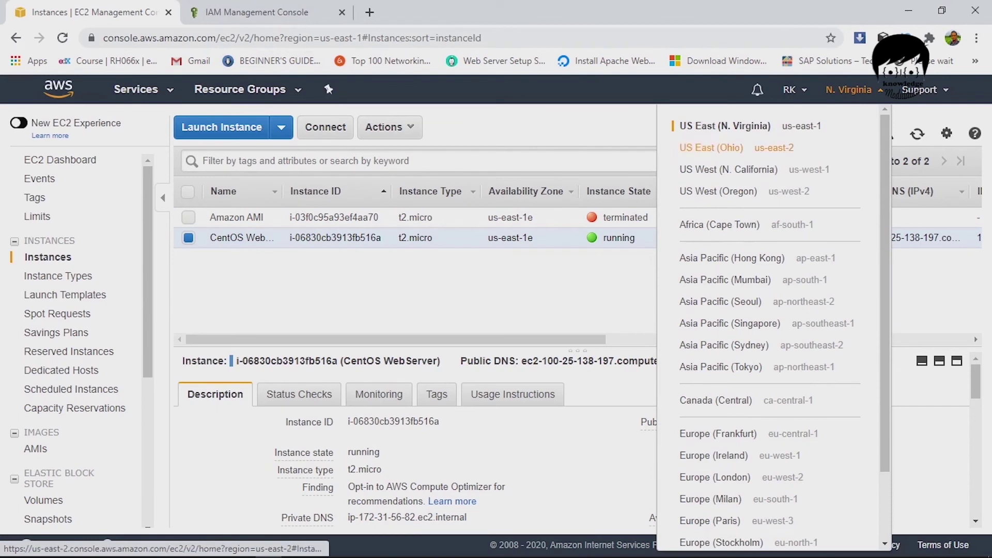
pyautogui.moveTo(821, 126); pyautogui.dragTo(787, 127)
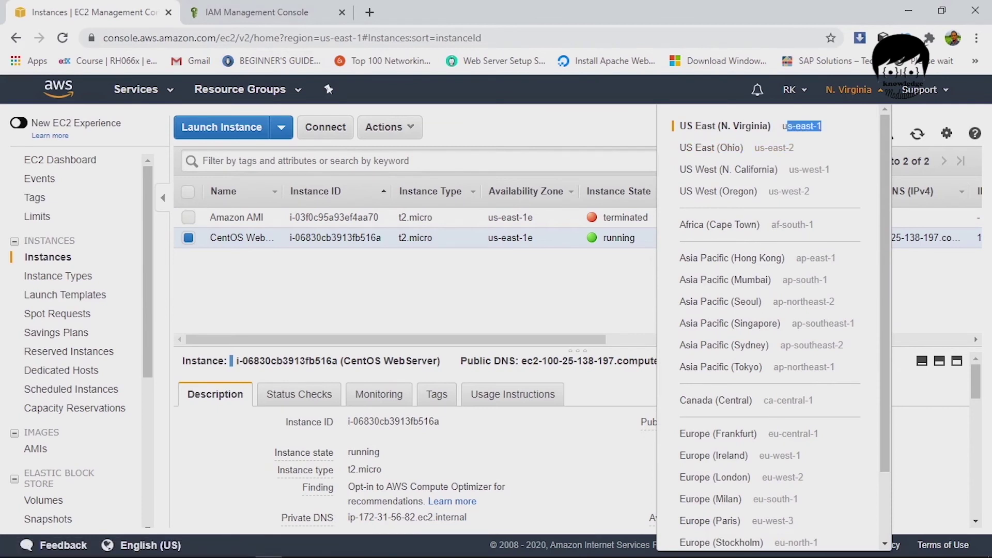
pyautogui.rightClick(783, 126)
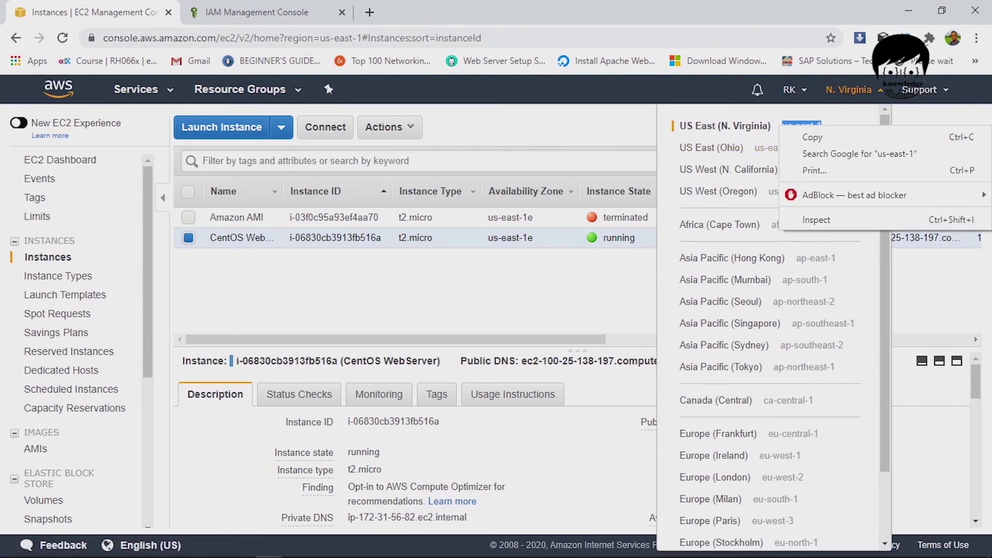
pyautogui.click(798, 136)
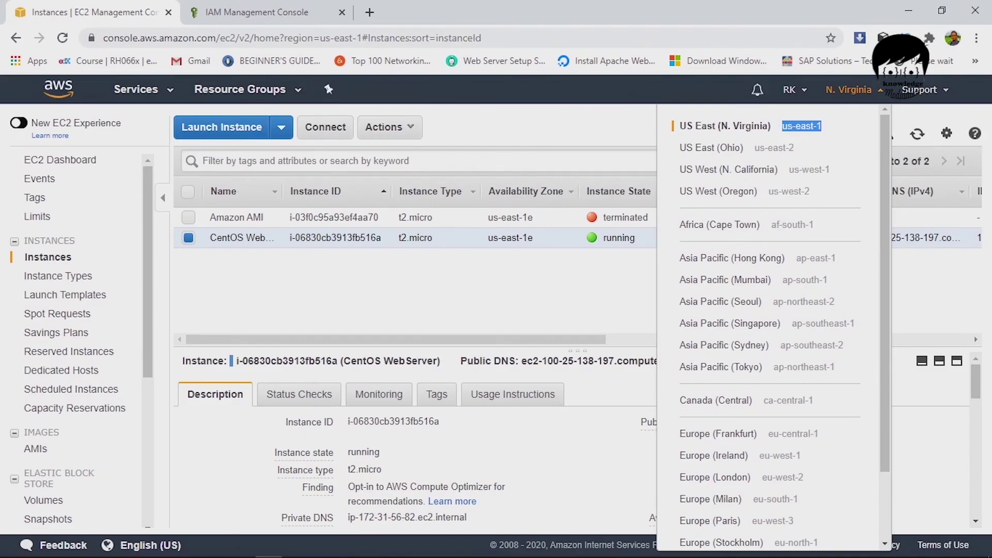
# Begin erasing the region placeholder in the pasted yum command.
pyautogui.hotkey('alt', 'Tab')
pyautogui.press('Left')
pyautogui.press('Left')
pyautogui.press('Left')
pyautogui.press('Left')
pyautogui.press('Left')
pyautogui.press('Left')
pyautogui.press('Left')
pyautogui.press('Left')
pyautogui.press('Left')
pyautogui.press('Left')
pyautogui.press('Left')
pyautogui.press('Left')
pyautogui.press('Left')
pyautogui.press('Left')
pyautogui.press('Left')
pyautogui.press('Left')
pyautogui.press('Left')
pyautogui.press('Left')
pyautogui.press('Left')
pyautogui.press('Left')
pyautogui.press('Left')
pyautogui.press('Left')
pyautogui.press('Left')
pyautogui.press('Left')
pyautogui.press('Left')
pyautogui.press('Left')
pyautogui.press('Left')
pyautogui.press('Left')
pyautogui.press('Left')
pyautogui.press('Left')
pyautogui.press('Left')
pyautogui.press('Left')
pyautogui.press('Left')
pyautogui.press('Left')
pyautogui.press('BackSpace')
pyautogui.press('BackSpace')
pyautogui.press('BackSpace')
pyautogui.press('BackSpace')
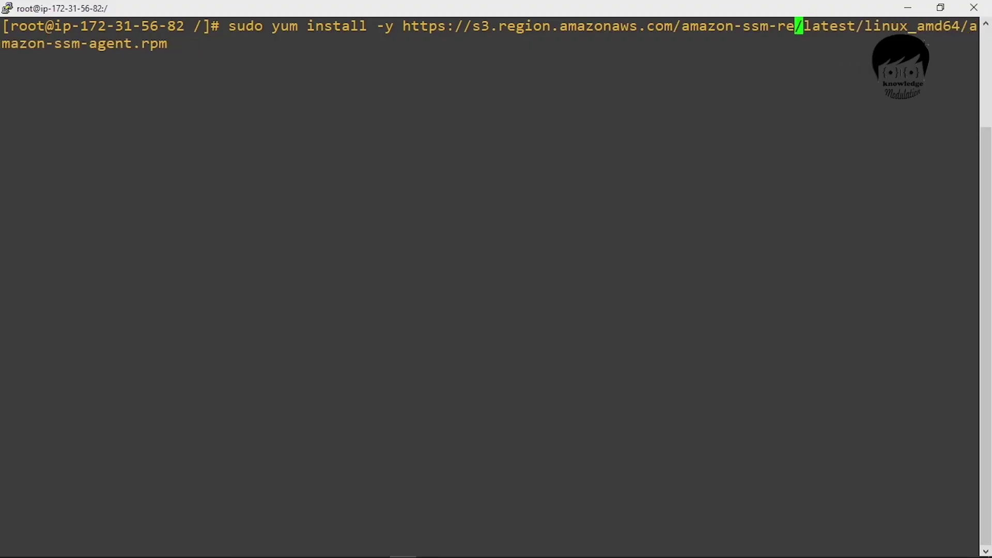
# Fill us-east-1 into the download path and S3 hostname, then run the yum install.
pyautogui.press('BackSpace')
pyautogui.press('BackSpace')
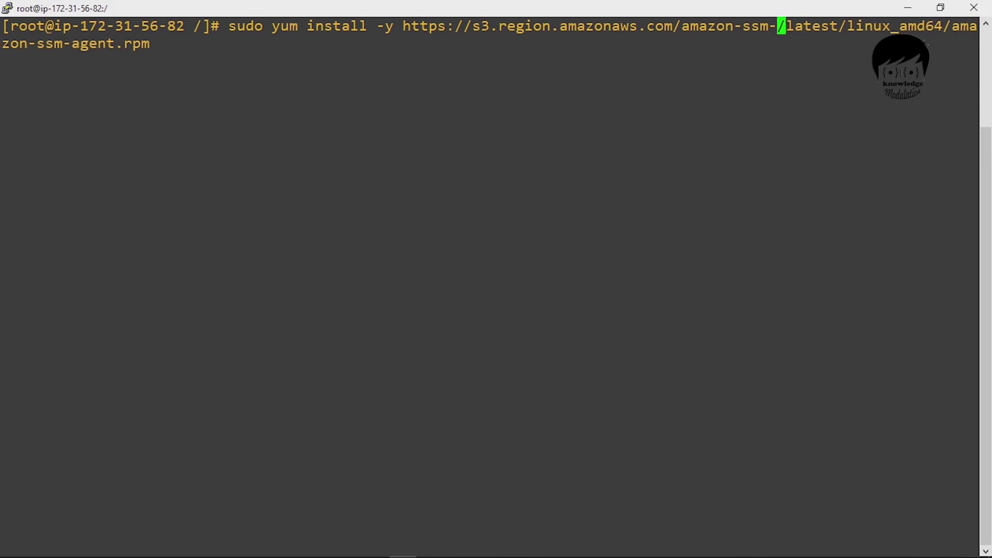
pyautogui.press('shift+Insert')
pyautogui.press('Left')
pyautogui.press('Left')
pyautogui.press('Left')
pyautogui.press('Left')
pyautogui.press('Left')
pyautogui.press('Left')
pyautogui.press('Left')
pyautogui.press('Left')
pyautogui.press('Left')
pyautogui.press('Left')
pyautogui.press('Left')
pyautogui.press('Left')
pyautogui.press('Left')
pyautogui.press('Left')
pyautogui.press('Left')
pyautogui.press('Left')
pyautogui.press('Left')
pyautogui.press('Left')
pyautogui.press('Left')
pyautogui.press('Left')
pyautogui.press('Left')
pyautogui.press('Left')
pyautogui.press('Left')
pyautogui.press('Left')
pyautogui.press('Left')
pyautogui.press('Left')
pyautogui.press('Left')
pyautogui.press('Left')
pyautogui.press('Left')
pyautogui.press('Left')
pyautogui.press('Left')
pyautogui.press('Left')
pyautogui.press('Left')
pyautogui.press('Left')
pyautogui.press('Left')
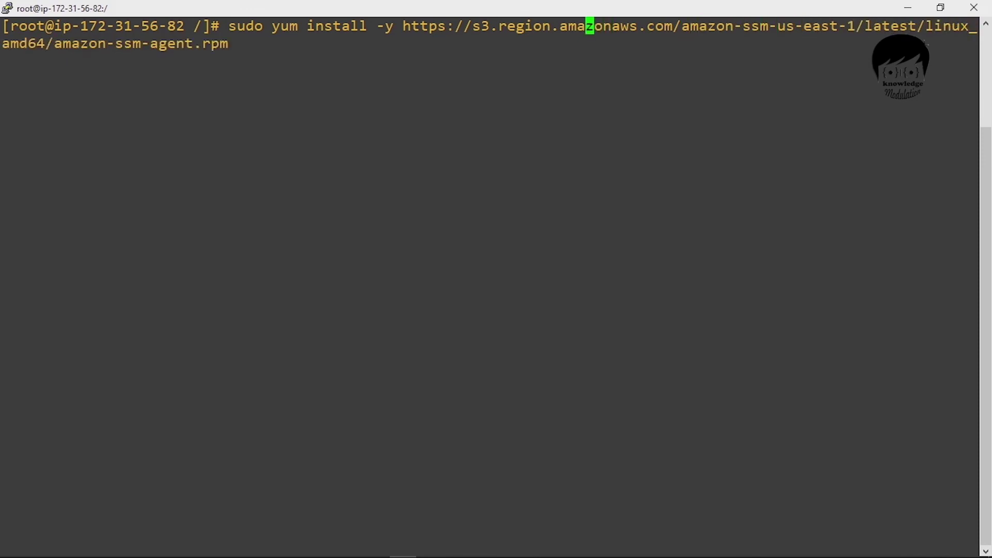
pyautogui.press('BackSpace')
pyautogui.press('BackSpace')
pyautogui.press('BackSpace')
pyautogui.press('BackSpace')
pyautogui.press('BackSpace')
pyautogui.press('BackSpace')
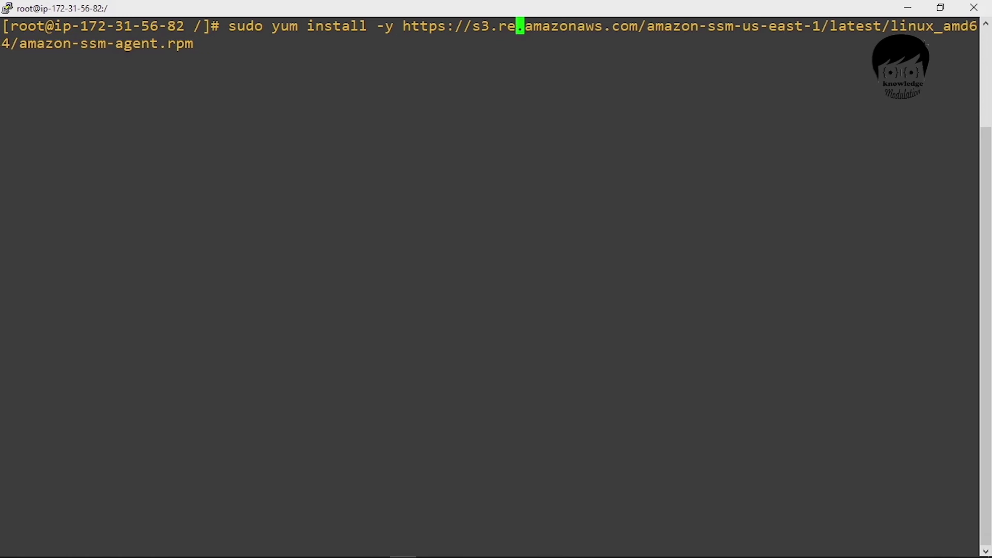
pyautogui.press('shift+Insert')
pyautogui.press('Return')
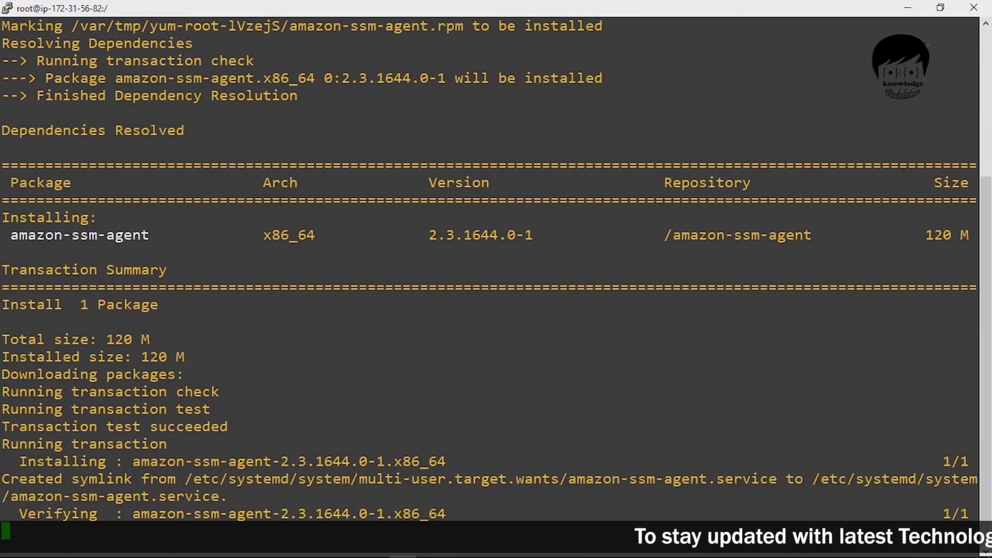
# Clear the terminal after amazon-ssm-agent 2.3.1644.0-1 installs.
pyautogui.write('clear')
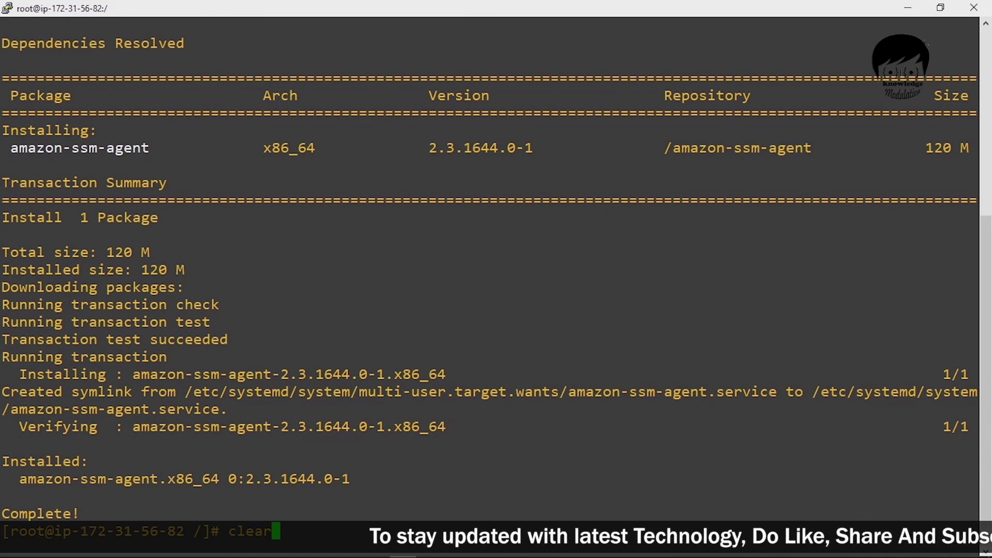
pyautogui.press('Return')
pyautogui.hotkey('alt', 'Tab')
pyautogui.hotkey('alt', 'Tab')
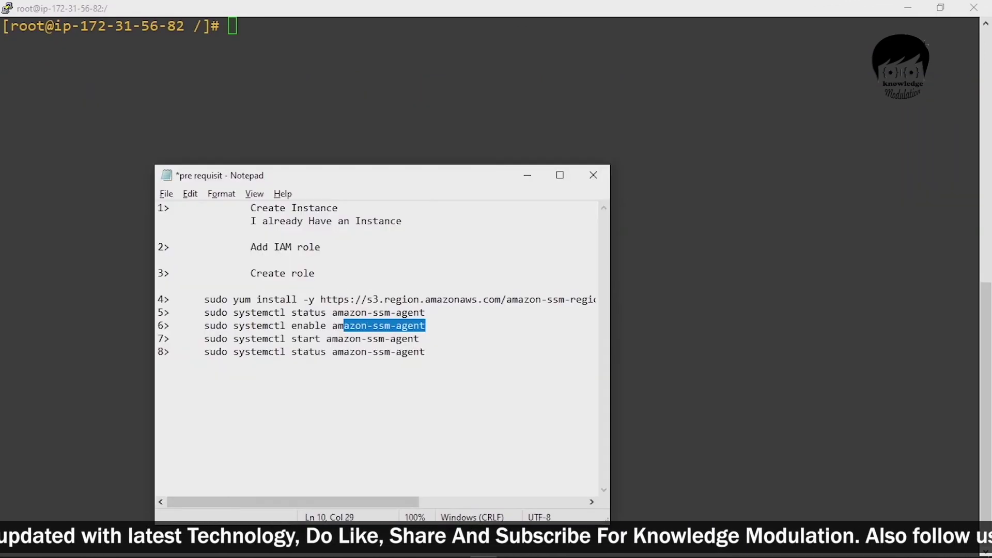
# Run the systemctl enable command for amazon-ssm-agent copied from the notes.
pyautogui.moveTo(344, 325); pyautogui.dragTo(204, 325)
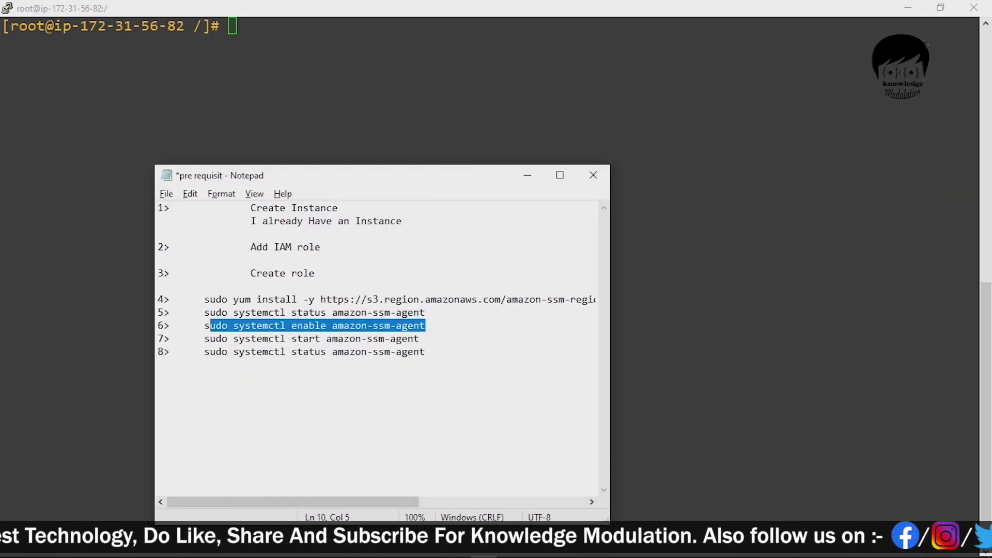
pyautogui.hotkey('alt', 'Tab')
pyautogui.press('shift+Insert')
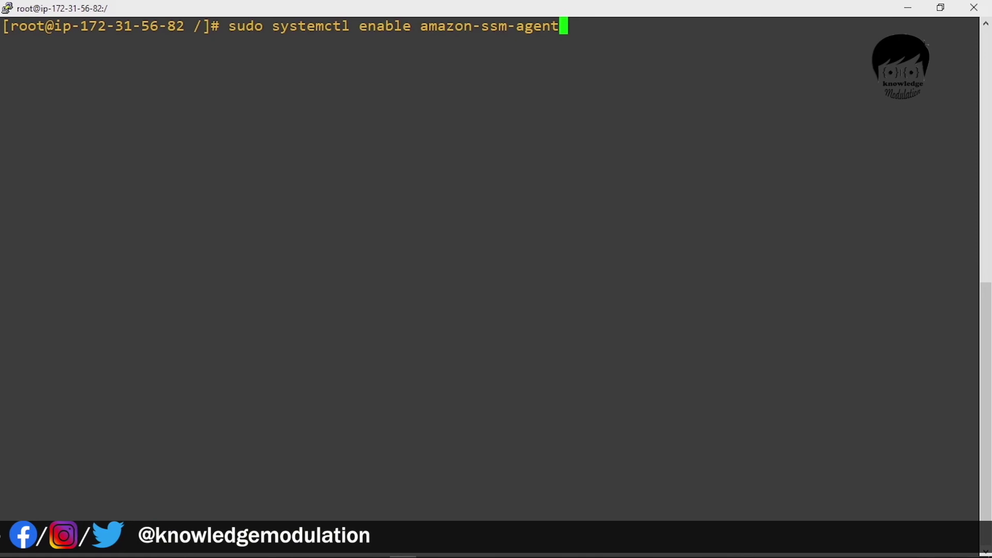
pyautogui.press('Return')
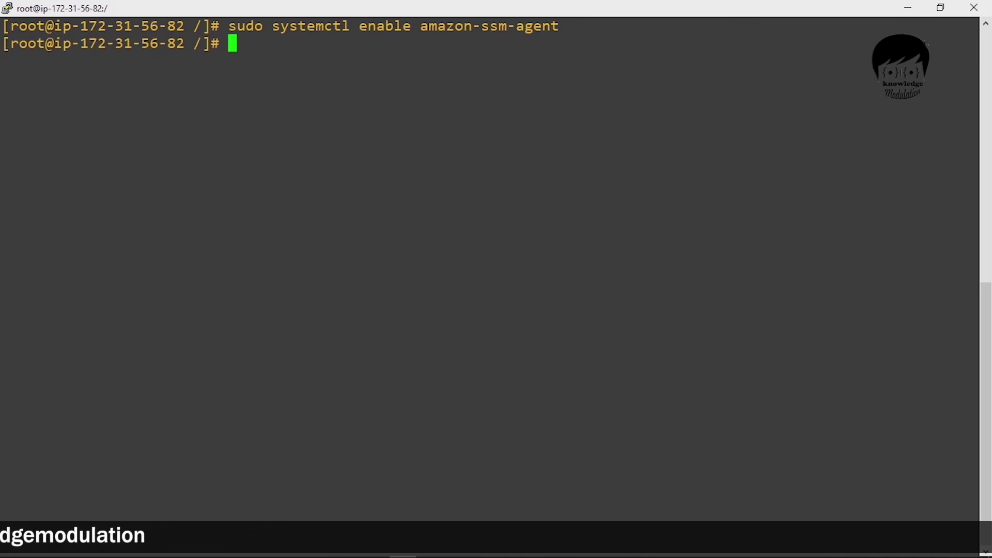
# Run the systemctl start command for amazon-ssm-agent copied from the notes.
pyautogui.hotkey('alt', 'Tab')
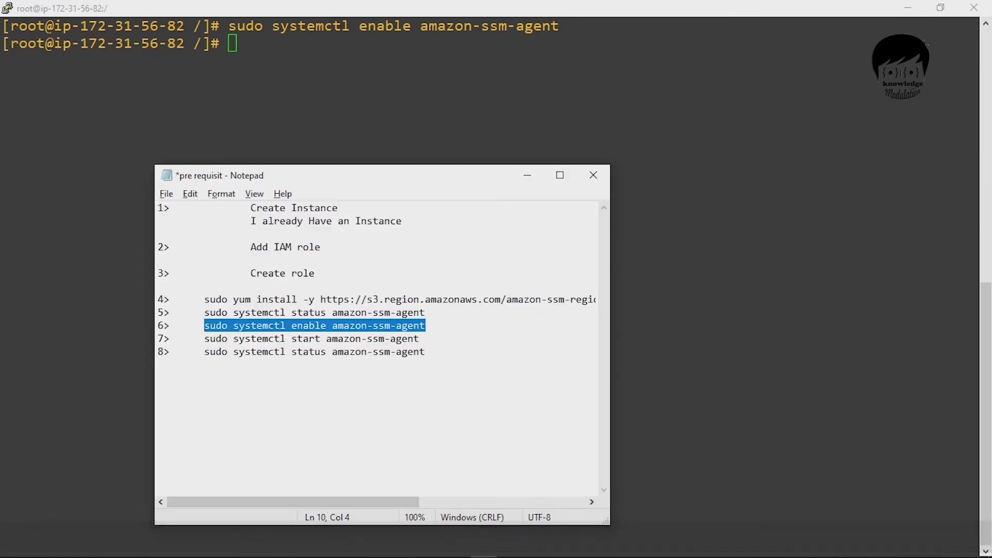
pyautogui.moveTo(420, 339); pyautogui.dragTo(206, 339)
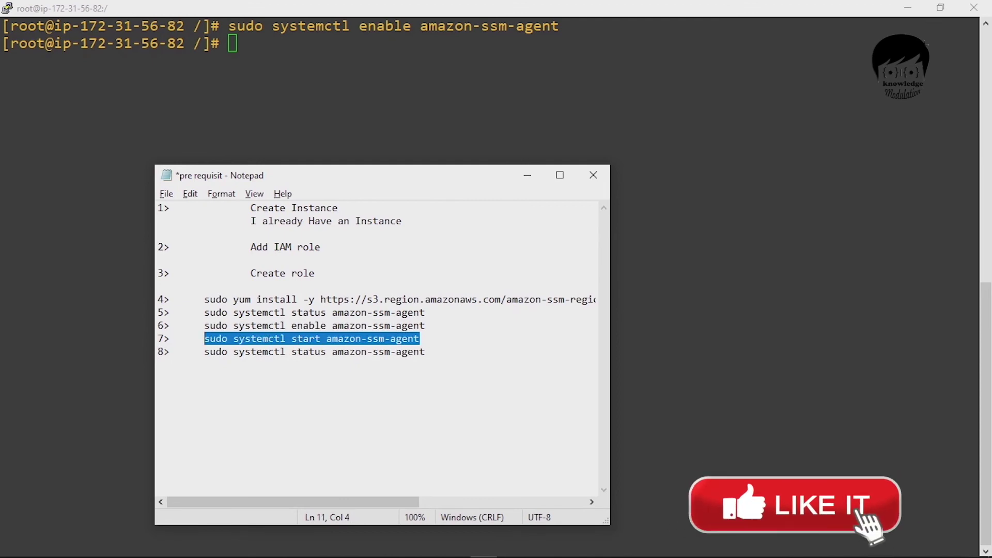
pyautogui.hotkey('alt', 'Tab')
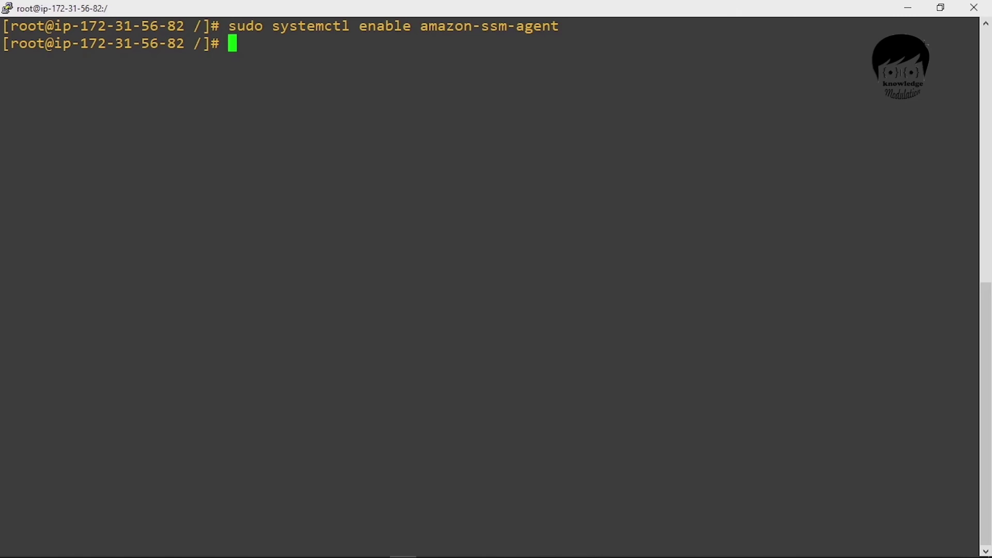
pyautogui.press('shift+Insert')
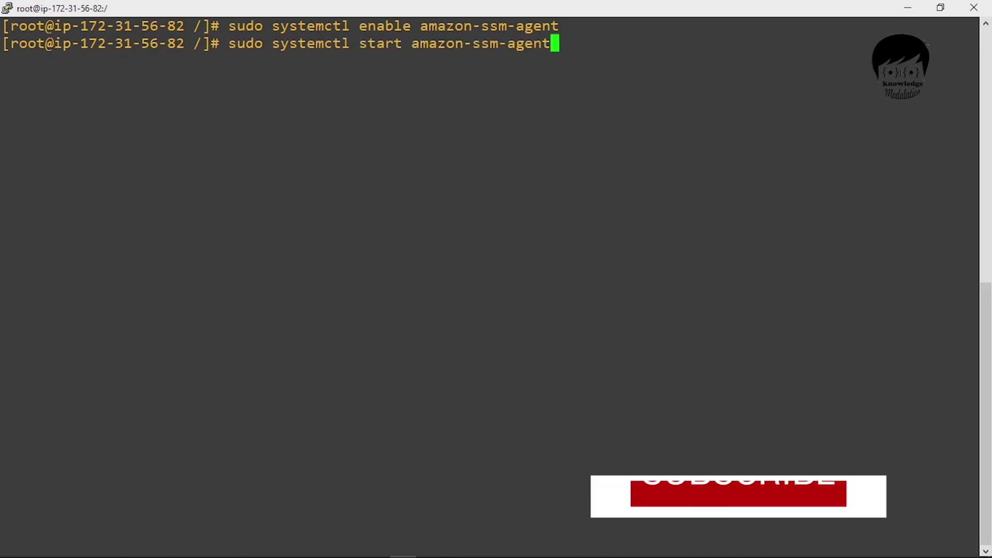
pyautogui.press('Return')
# Run sudo systemctl status amazon-ssm-agent and highlight its active (running) state.
pyautogui.hotkey('alt', 'Tab')
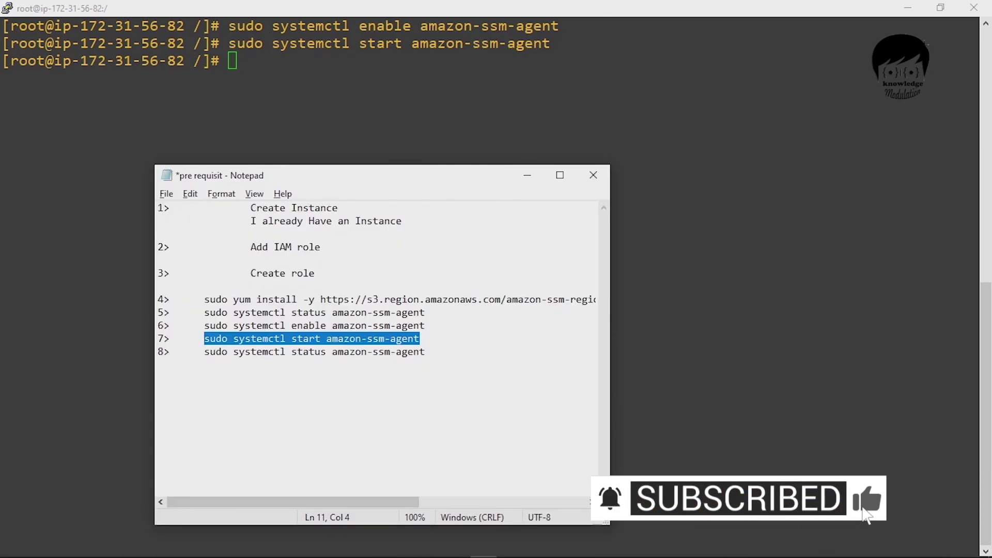
pyautogui.press('Down')
pyautogui.press('End')
pyautogui.hotkey('shift', 'Left')
pyautogui.hotkey('shift', 'Left')
pyautogui.hotkey('shift', 'Left')
pyautogui.hotkey('shift', 'Left')
pyautogui.hotkey('shift', 'Left')
pyautogui.hotkey('shift', 'Left')
pyautogui.hotkey('shift', 'Left')
pyautogui.hotkey('shift', 'Left')
pyautogui.hotkey('shift', 'Left')
pyautogui.hotkey('shift', 'Left')
pyautogui.hotkey('shift', 'Left')
pyautogui.hotkey('shift', 'Left')
pyautogui.hotkey('shift', 'Left')
pyautogui.hotkey('shift', 'Left')
pyautogui.hotkey('shift', 'Left')
pyautogui.hotkey('shift', 'Left')
pyautogui.hotkey('shift', 'Left')
pyautogui.hotkey('shift', 'Left')
pyautogui.hotkey('shift', 'Left')
pyautogui.hotkey('shift', 'Left')
pyautogui.hotkey('shift', 'Left')
pyautogui.hotkey('shift', 'Left')
pyautogui.hotkey('shift', 'Left')
pyautogui.hotkey('shift', 'Left')
pyautogui.hotkey('shift', 'Left')
pyautogui.hotkey('shift', 'Left')
pyautogui.hotkey('shift', 'Left')
pyautogui.hotkey('shift', 'Left')
pyautogui.hotkey('shift', 'Left')
pyautogui.hotkey('shift', 'Left')
pyautogui.hotkey('shift', 'Left')
pyautogui.hotkey('shift', 'Left')
pyautogui.hotkey('shift', 'Left')
pyautogui.hotkey('shift', 'Left')
pyautogui.hotkey('shift', 'Left')
pyautogui.hotkey('shift', 'Left')
pyautogui.hotkey('shift', 'Left')
pyautogui.hotkey('shift', 'Left')
pyautogui.hotkey('ctrl', 'c')
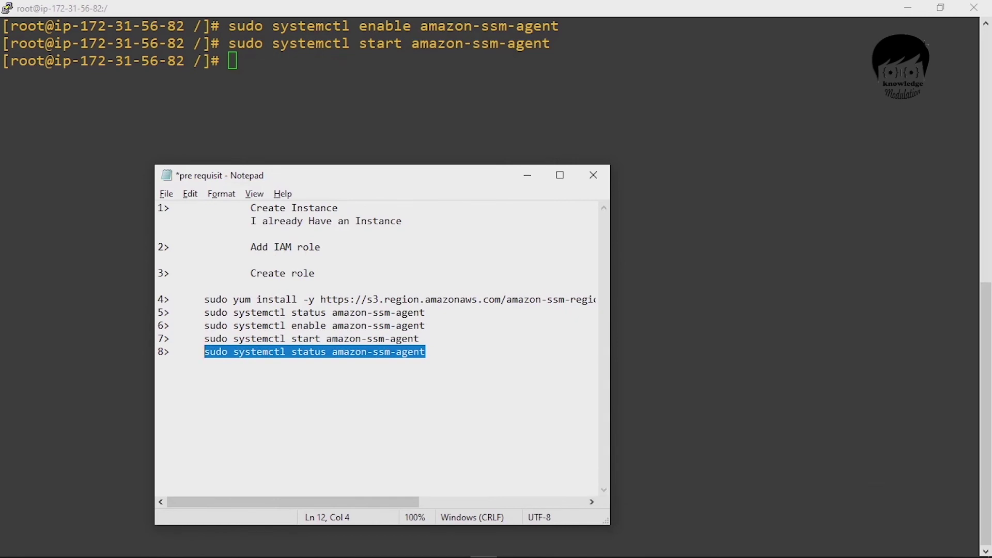
pyautogui.hotkey('alt', 'Tab')
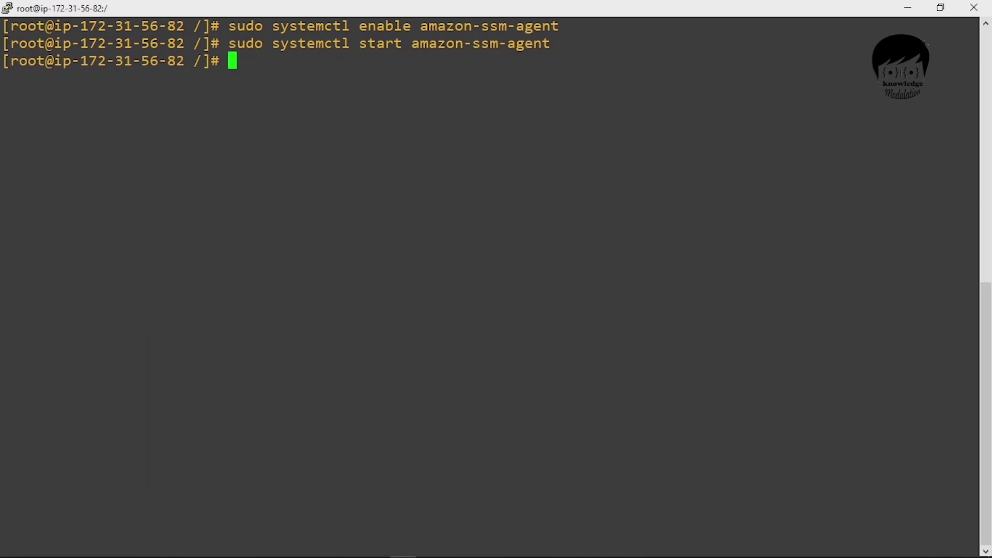
pyautogui.press('shift+Insert')
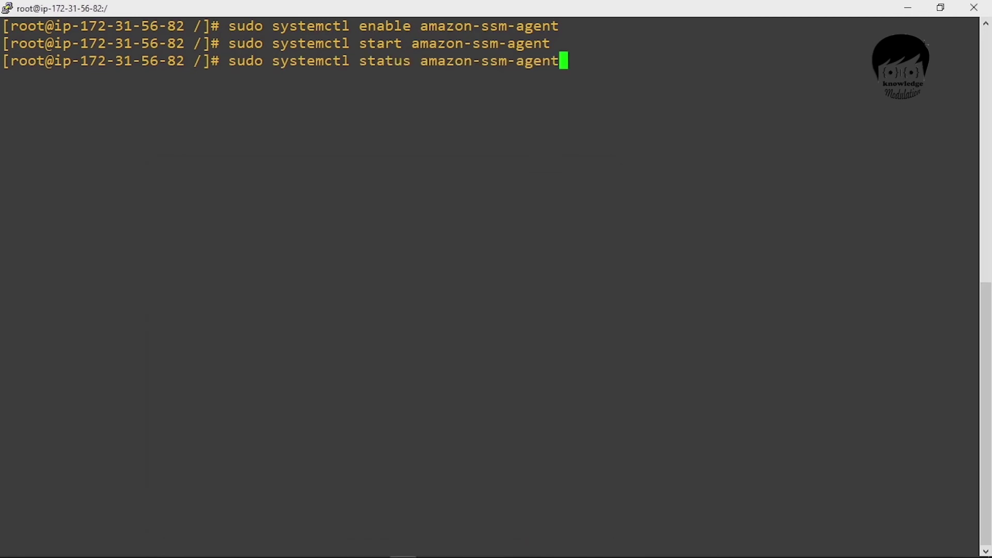
pyautogui.press('Return')
pyautogui.moveTo(89, 113); pyautogui.dragTo(245, 113)
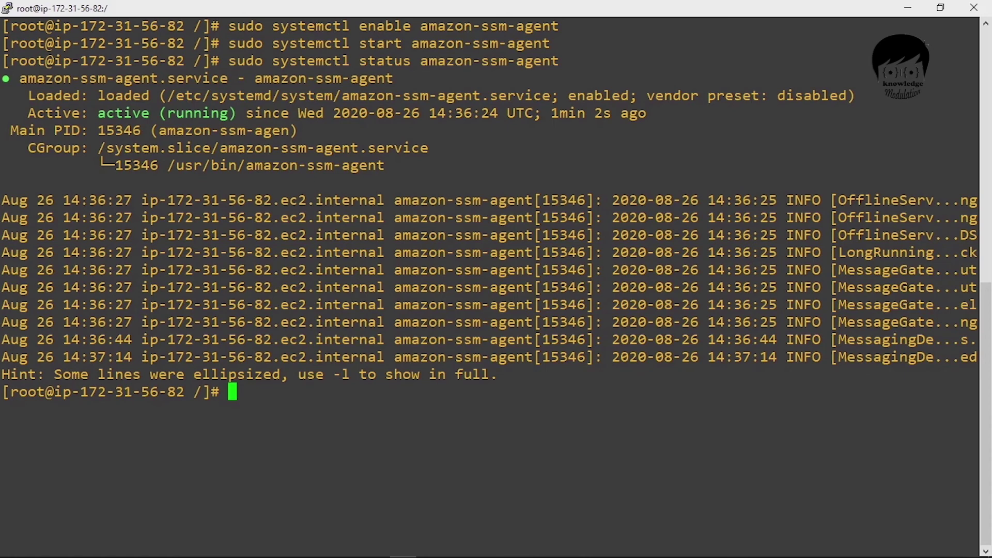
# Clear the terminal to a fresh root prompt and switch to the EC2 console in Chrome.
pyautogui.write('clear')
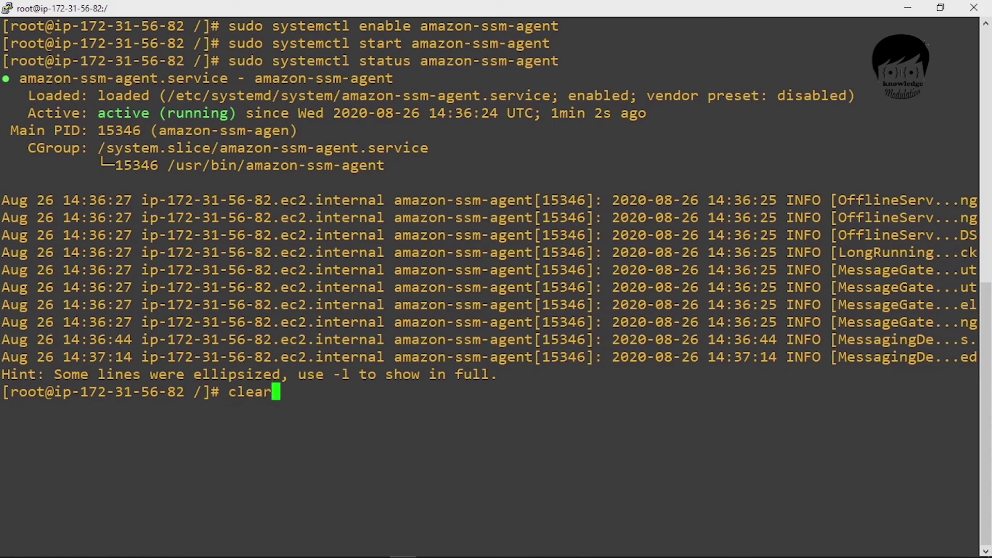
pyautogui.press('Return')
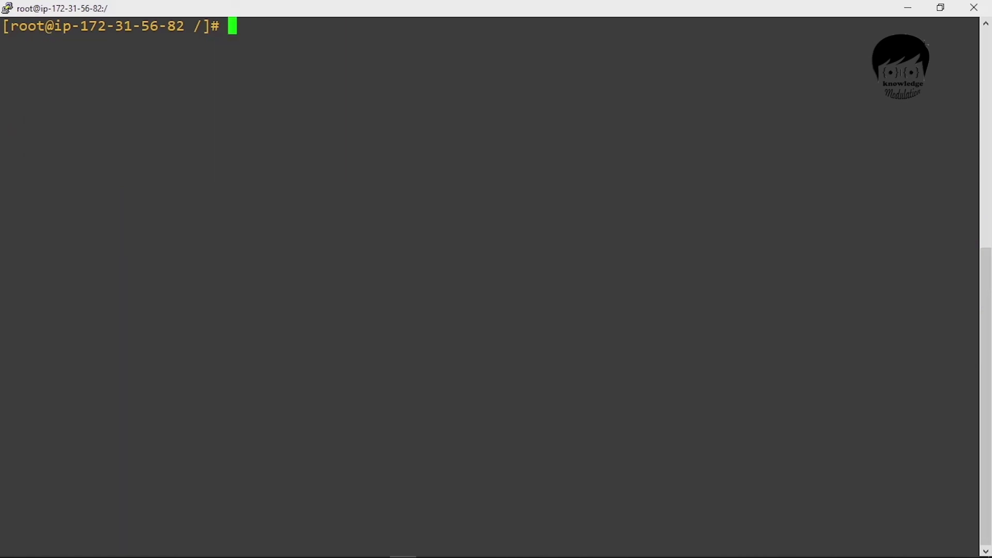
pyautogui.hotkey('alt', 'Tab')
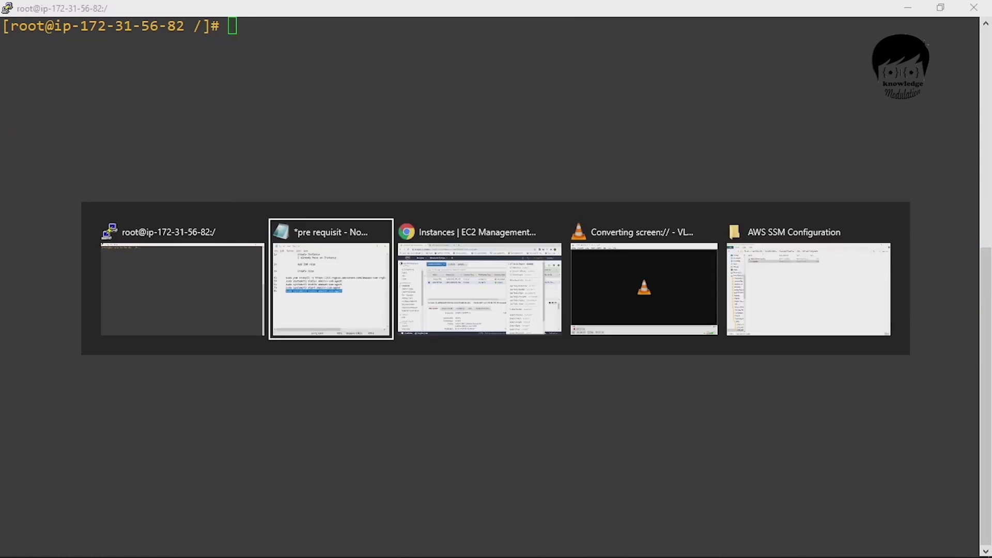
pyautogui.hotkey('alt', 'Tab')
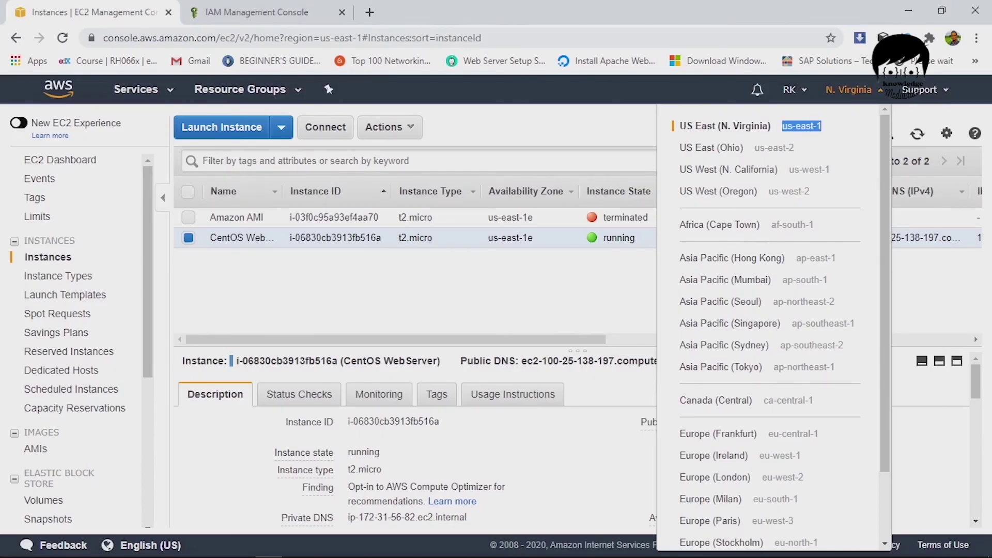
# Search 'system' to reach Systems Manager's Managed Instances, showing CentOS WebServer Online.
pyautogui.hotkey('alt', 's')
pyautogui.write('system')
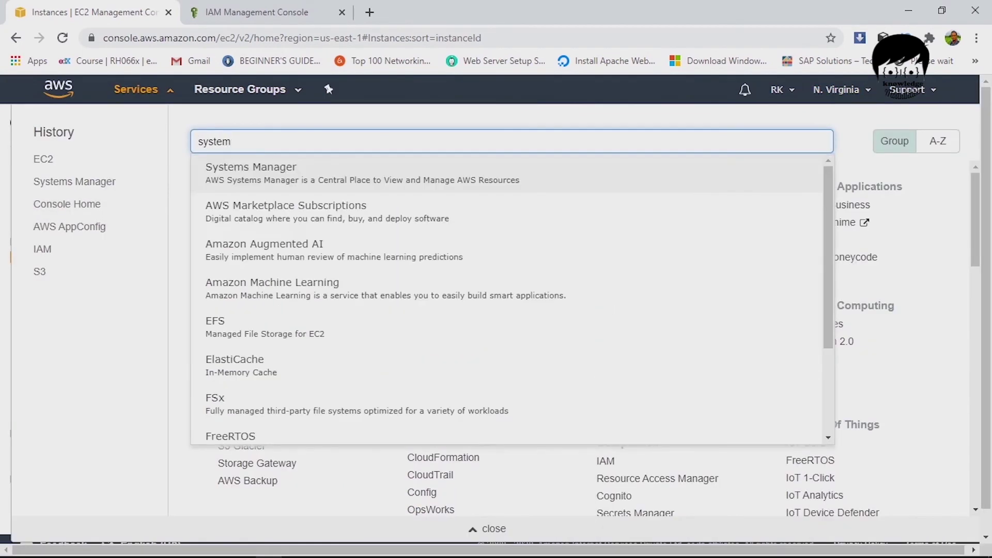
pyautogui.press('Return')
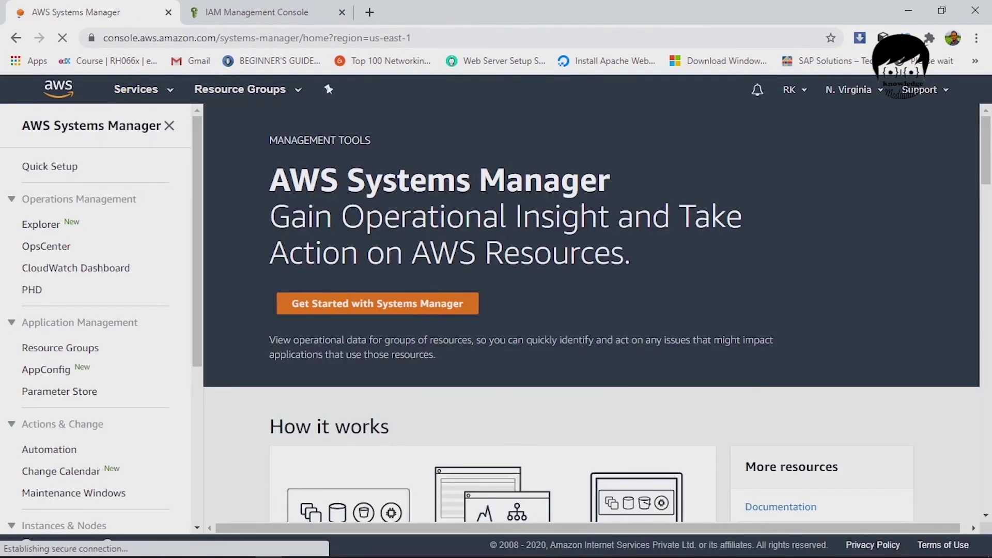
pyautogui.scroll(-5, 190, 443)
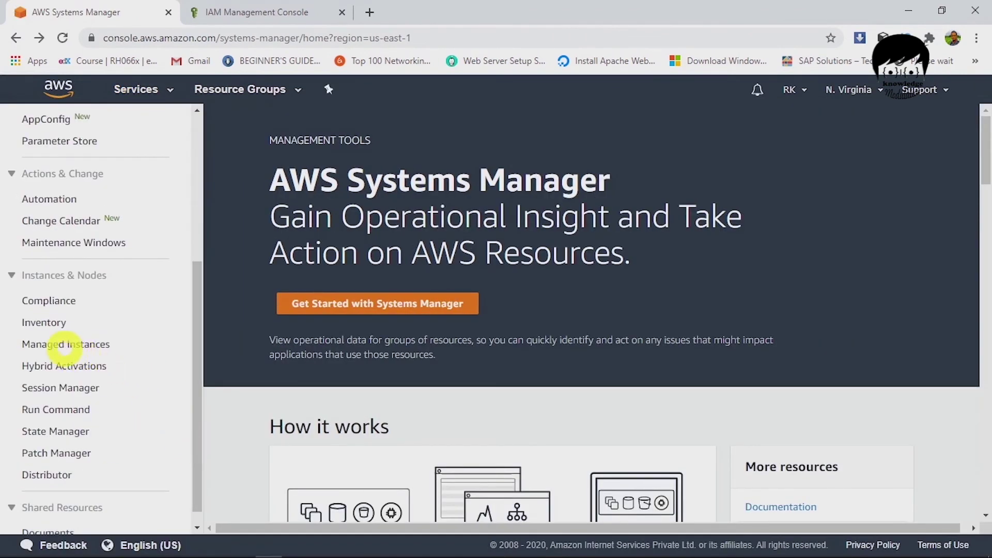
pyautogui.click(70, 344)
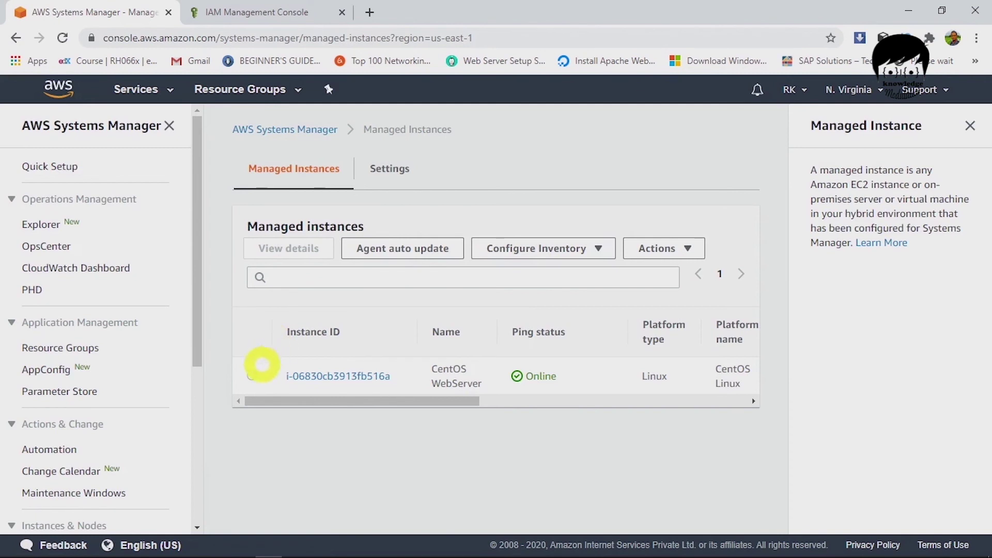
# Select the CentOS WebServer instance and launch Run Command on it from the Actions menu.
pyautogui.click(253, 375)
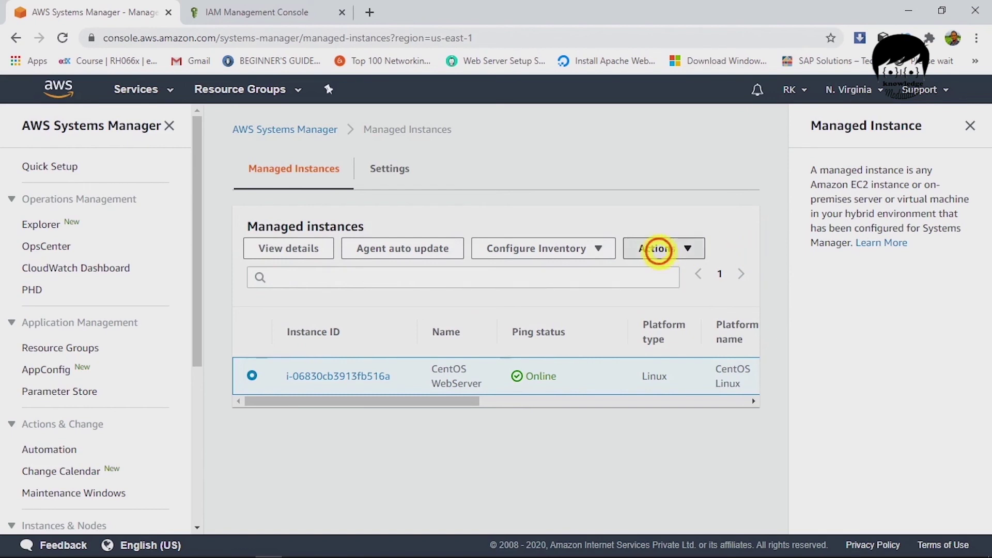
pyautogui.click(657, 249)
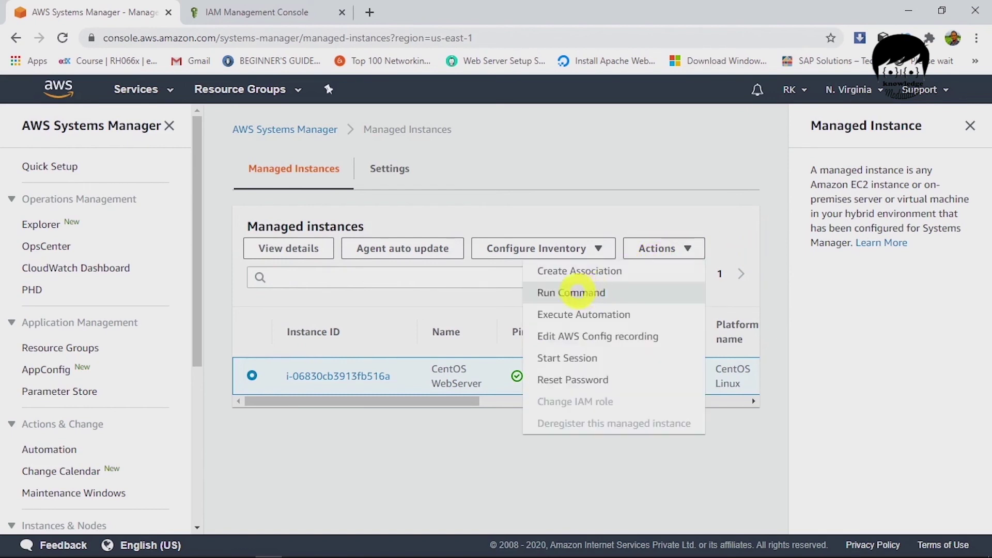
pyautogui.click(584, 292)
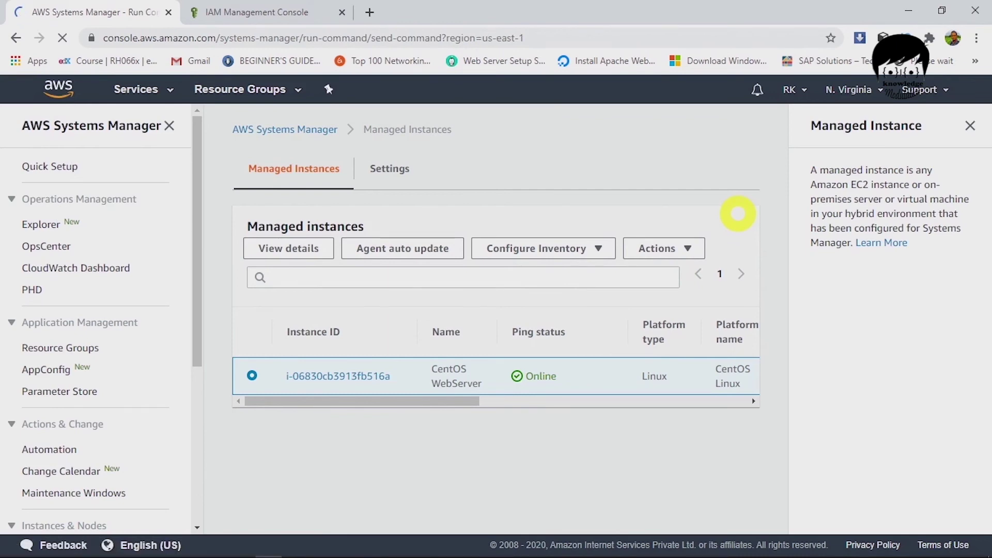
# Choose the AWS-RunShellScript document and enter the mkdir shell command.
pyautogui.click(917, 299)
pyautogui.click(918, 300)
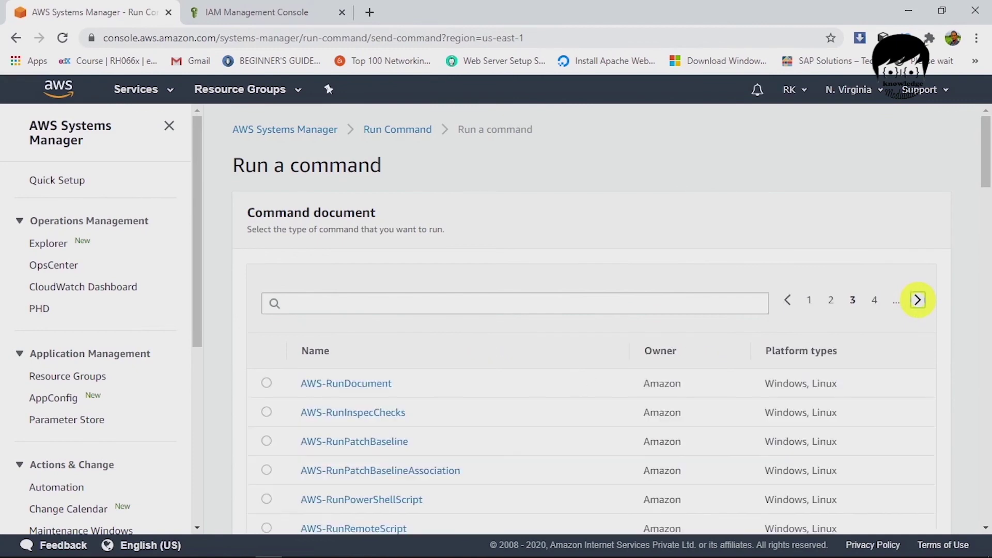
pyautogui.scroll(-3, 982, 189)
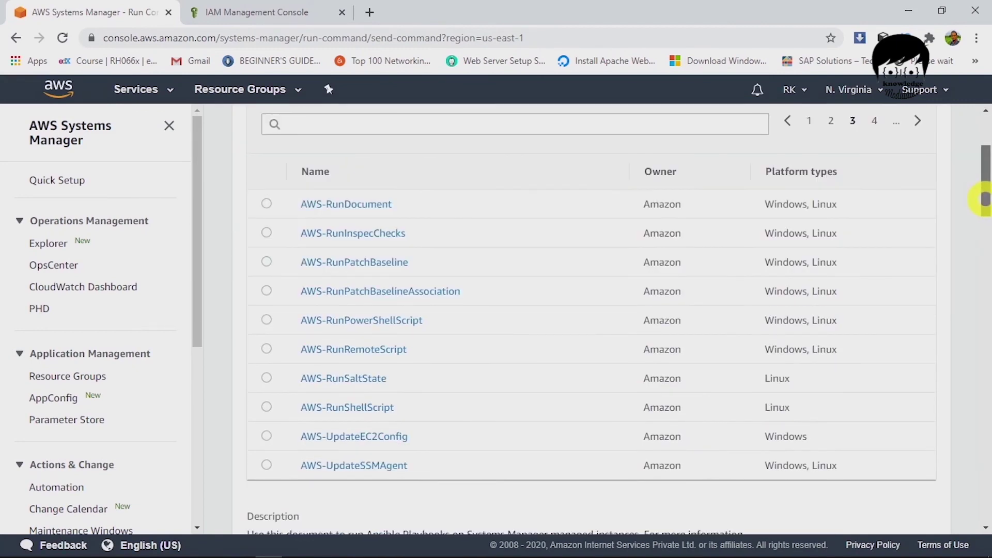
pyautogui.click(267, 407)
pyautogui.scroll(-8, 984, 281)
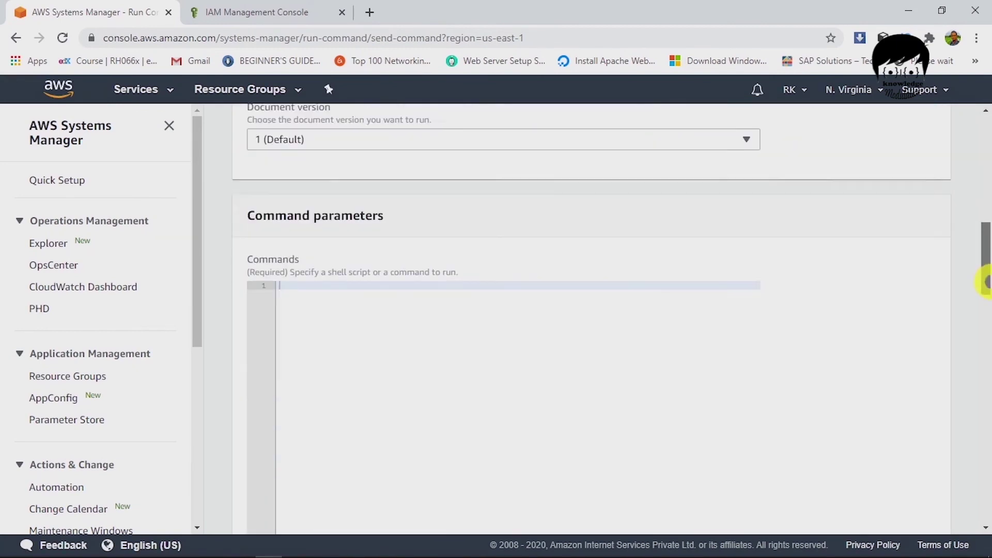
pyautogui.scroll(-1, 984, 282)
pyautogui.click(313, 262)
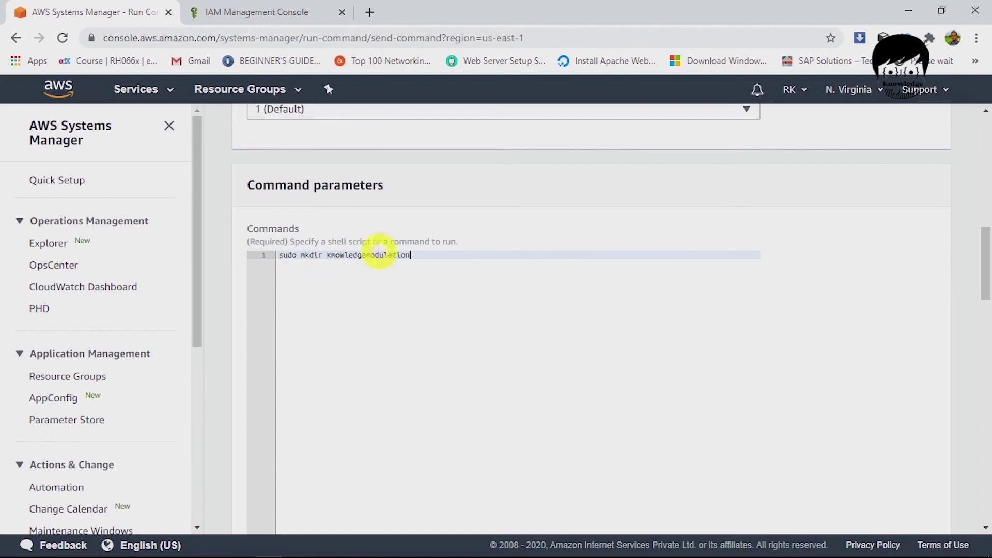
pyautogui.moveTo(410, 255); pyautogui.dragTo(288, 255)
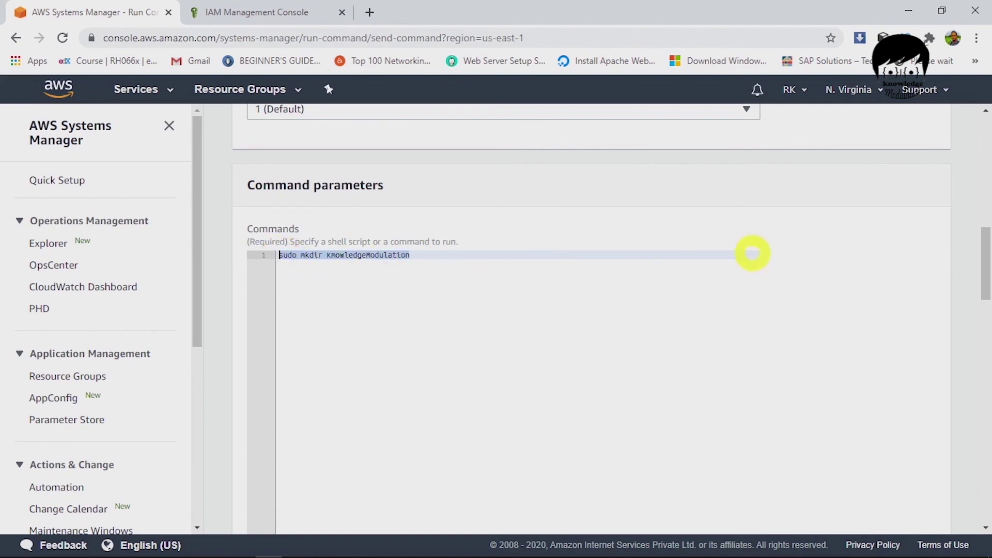
pyautogui.moveTo(984, 261); pyautogui.dragTo(984, 323)
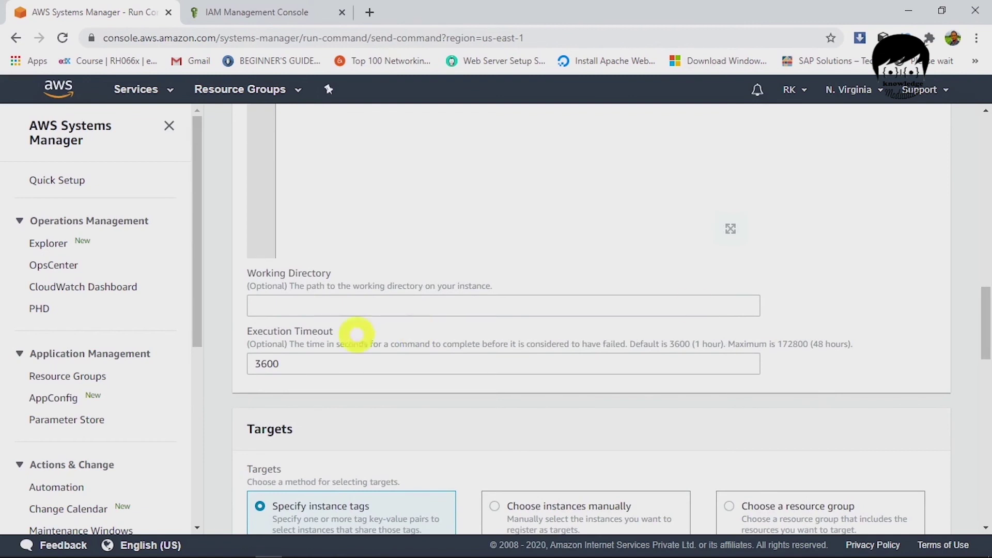
# Set the script's working directory to /home.
pyautogui.click(301, 303)
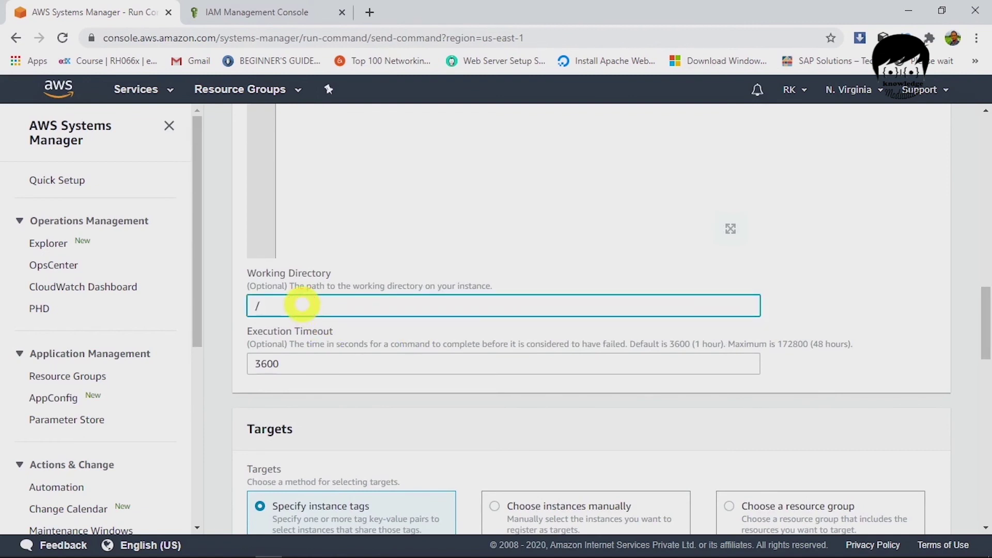
pyautogui.write('/home')
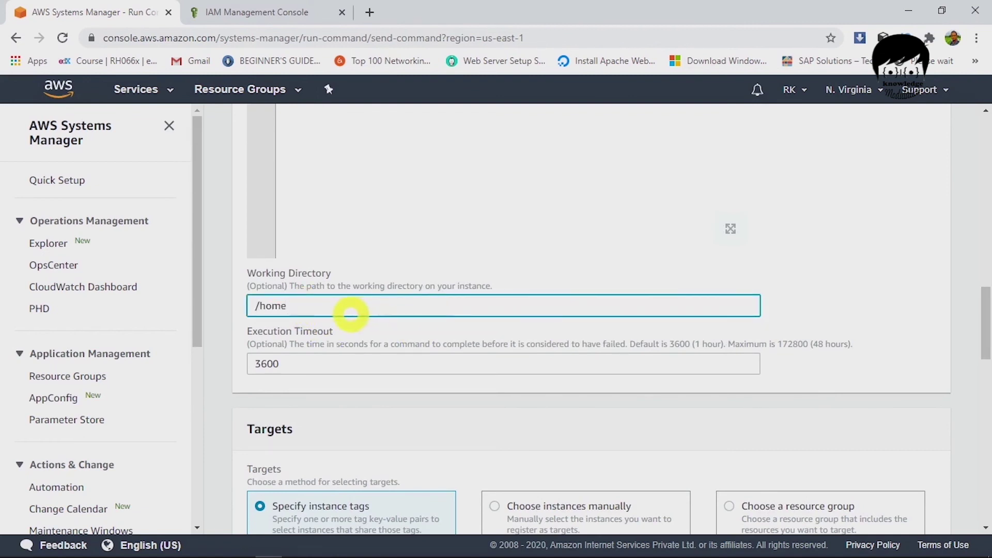
pyautogui.moveTo(299, 305); pyautogui.dragTo(237, 304)
pyautogui.click(538, 305)
pyautogui.moveTo(981, 316); pyautogui.dragTo(981, 360)
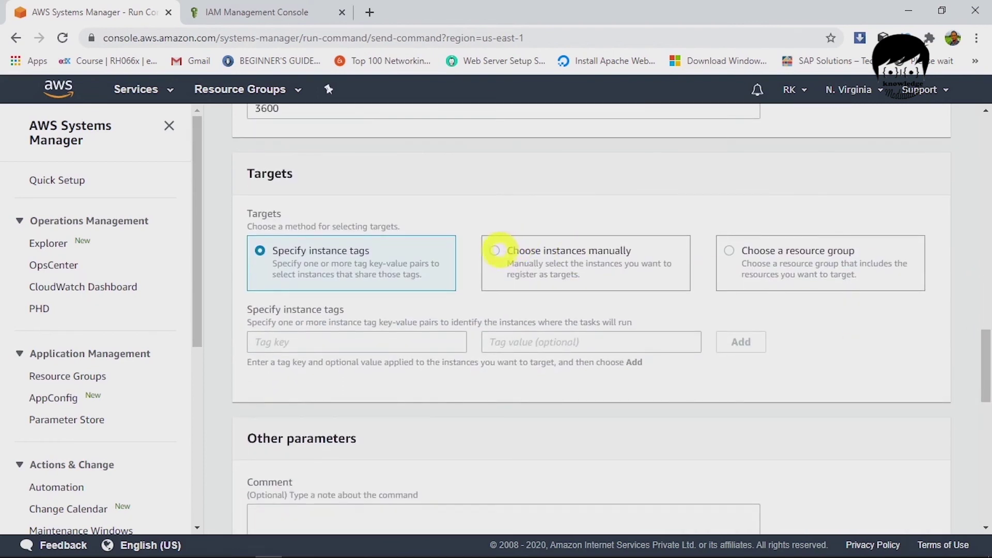
# Choose targets manually and select the CentOS WebServer instance.
pyautogui.click(494, 249)
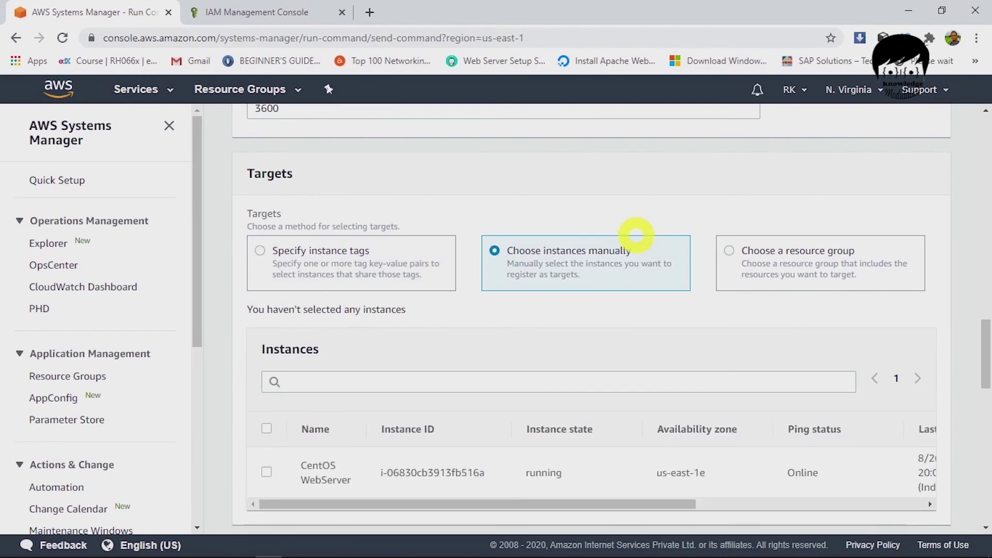
pyautogui.click(266, 471)
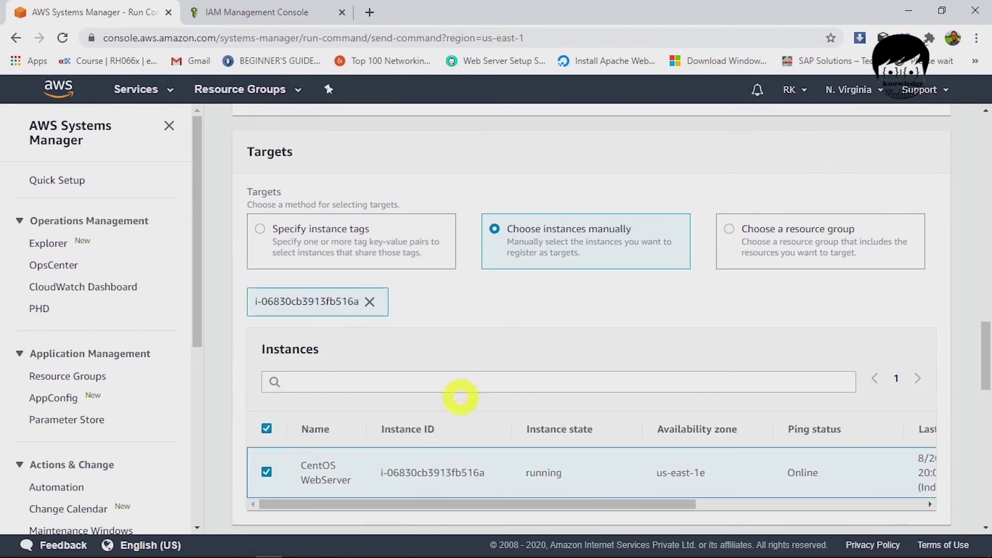
pyautogui.moveTo(980, 348); pyautogui.dragTo(984, 448)
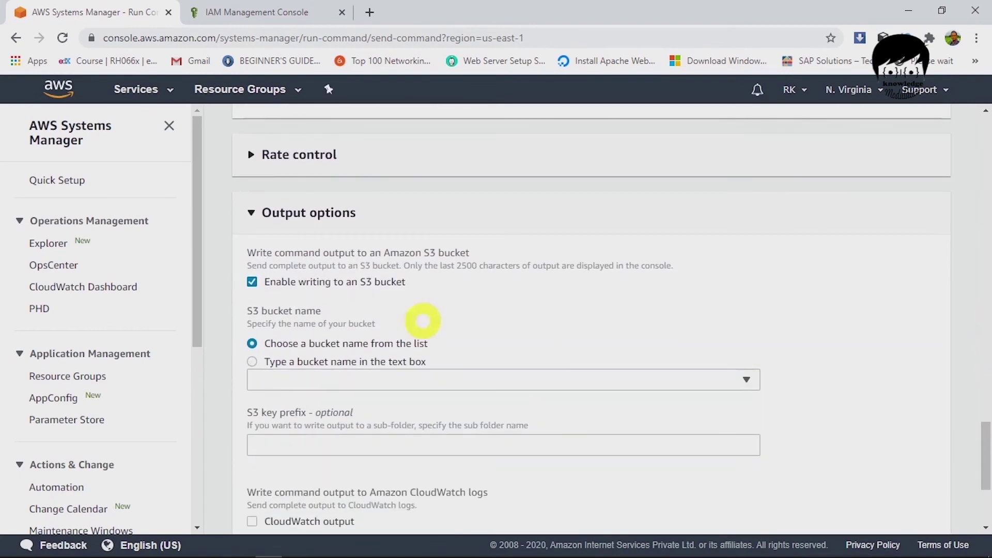
# Disable S3 bucket output and enable CloudWatch output.
pyautogui.click(474, 374)
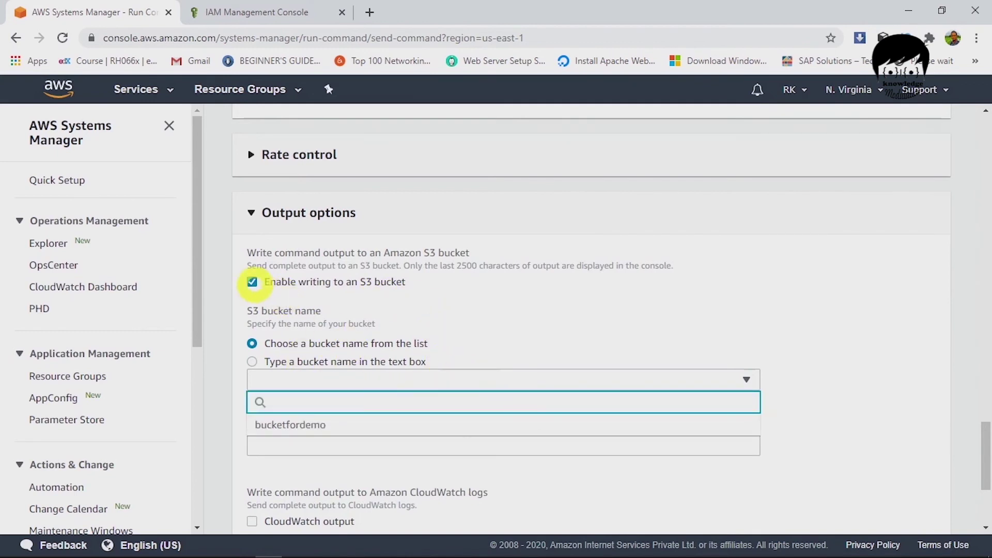
pyautogui.click(252, 281)
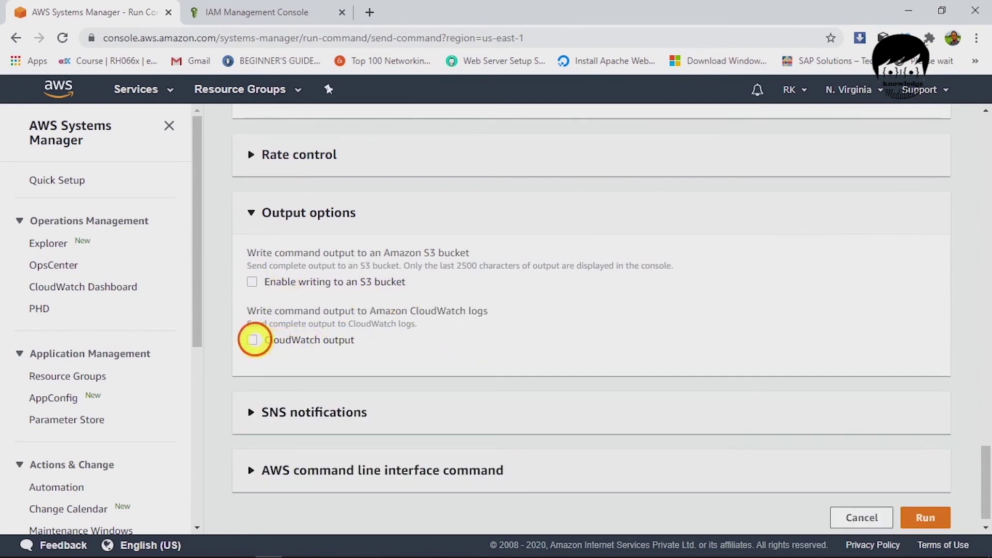
pyautogui.click(253, 340)
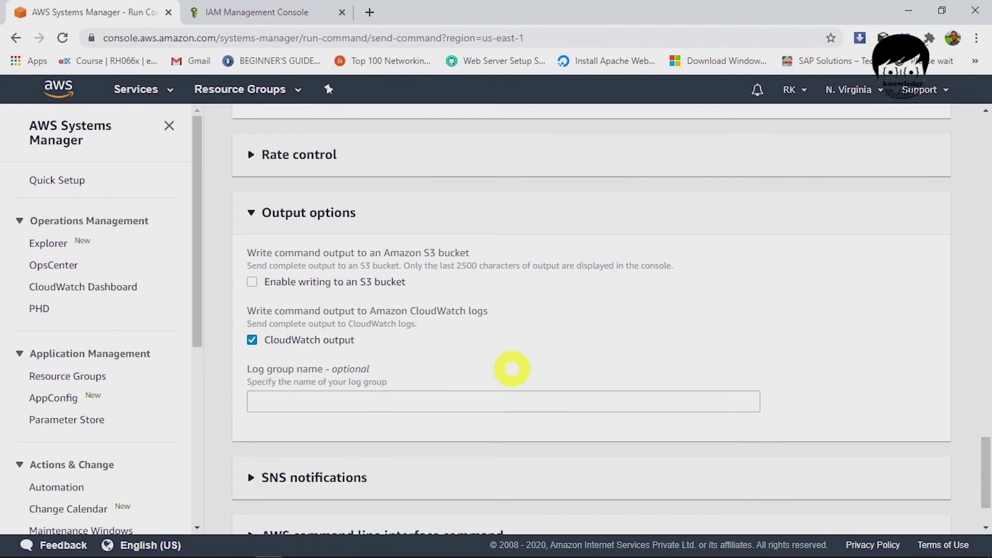
pyautogui.moveTo(983, 448); pyautogui.dragTo(985, 466)
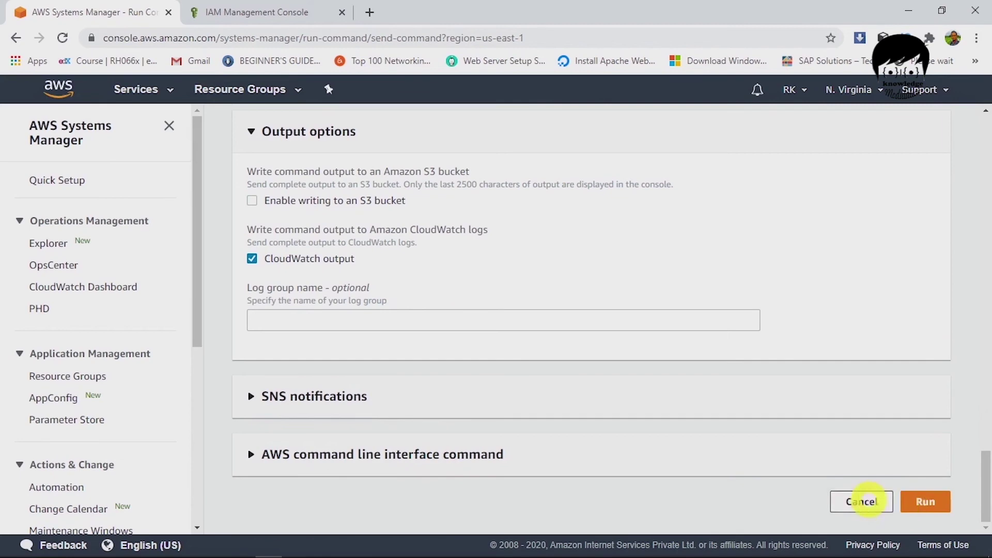
# In PuTTY, run cd /home/ and ls to see only centos, then return to Chrome.
pyautogui.click(402, 545)
pyautogui.write('cd ')
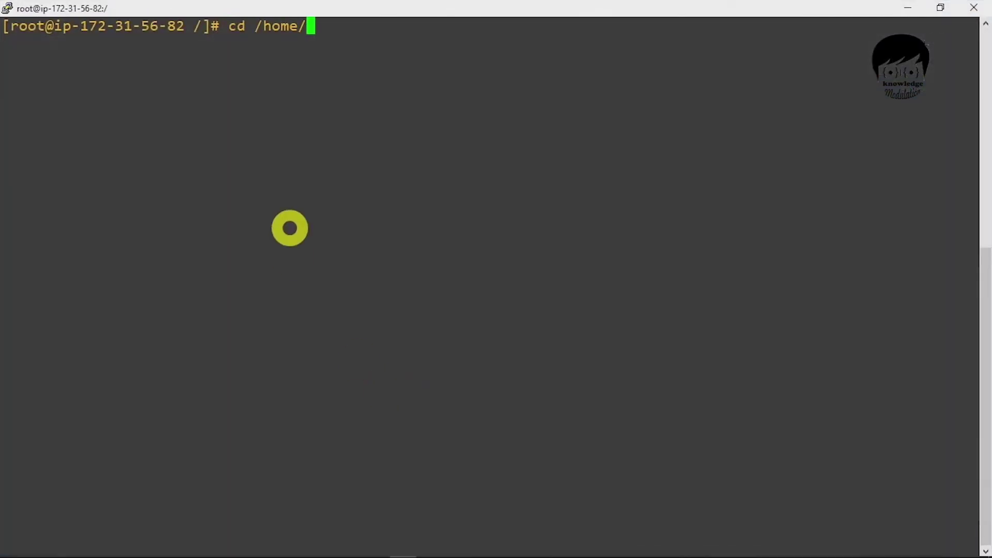
pyautogui.write('/home/')
pyautogui.press('Return')
pyautogui.write('ls')
pyautogui.press('Return')
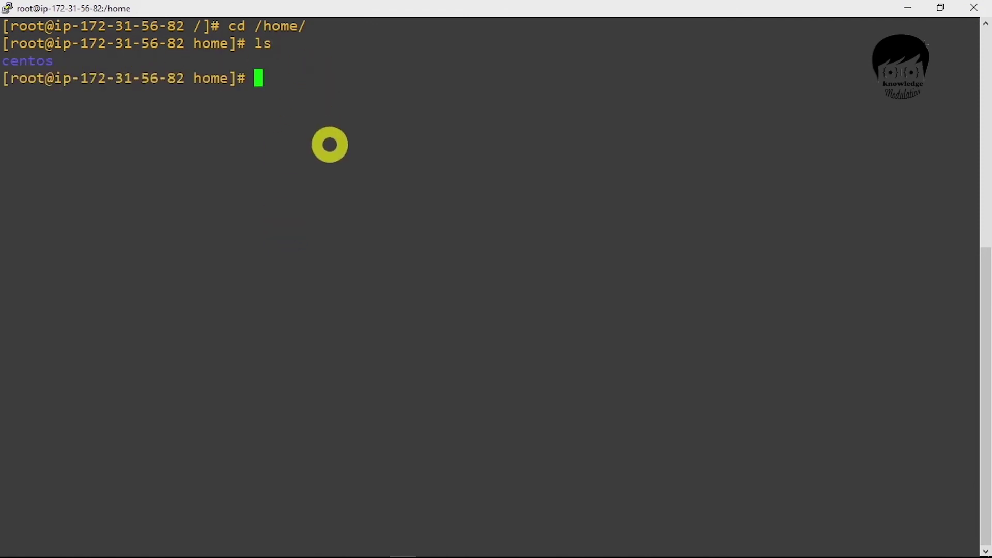
pyautogui.hotkey('alt', 'Tab')
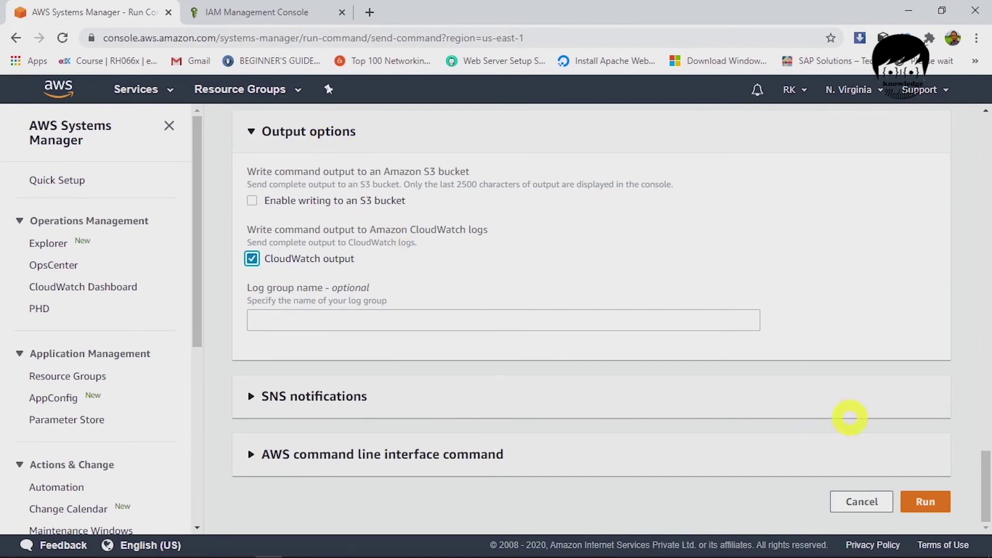
# Run the command and check its status page showing In Progress for 1 target.
pyautogui.moveTo(980, 483)
pyautogui.mouseDown()
pyautogui.moveTo(983, 327)
pyautogui.moveTo(969, 242)
pyautogui.moveTo(984, 485)
pyautogui.mouseUp()
pyautogui.click(934, 500)
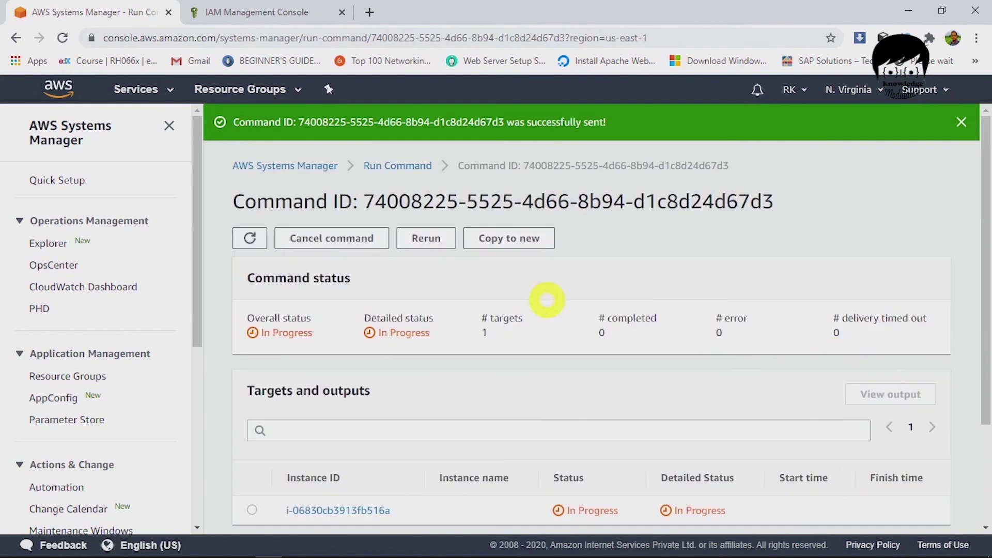
pyautogui.moveTo(317, 330); pyautogui.dragTo(234, 327)
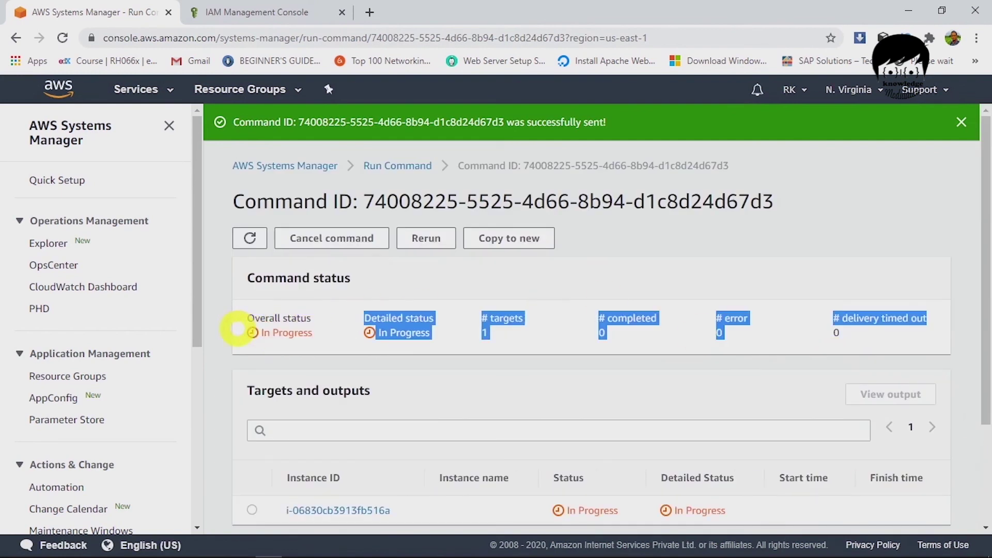
pyautogui.click(413, 355)
pyautogui.moveTo(984, 289); pyautogui.dragTo(984, 370)
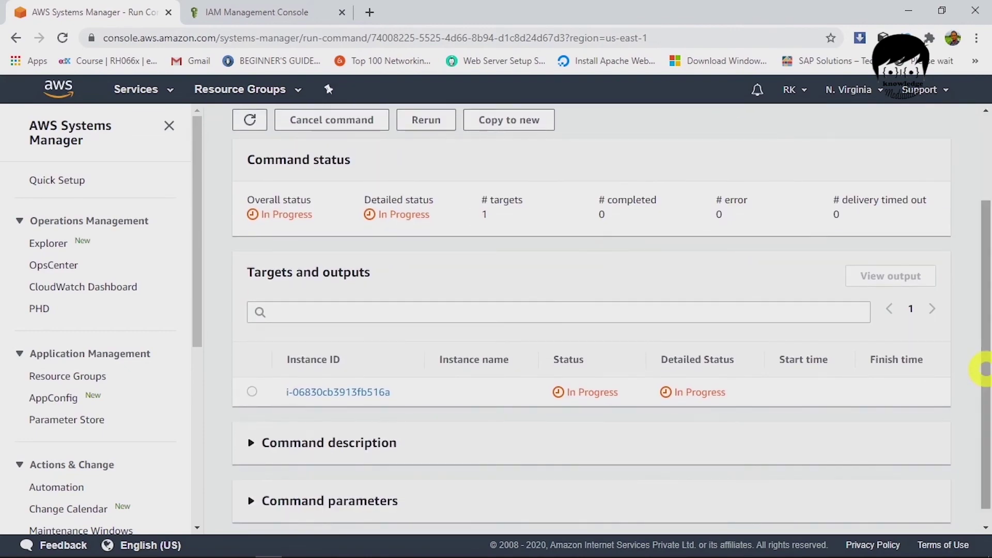
pyautogui.hotkey('alt', 'Tab')
# Run ls in PuTTY to confirm KmowledgeModulation now exists in /home, then return to Chrome.
pyautogui.write('ls')
pyautogui.press('Return')
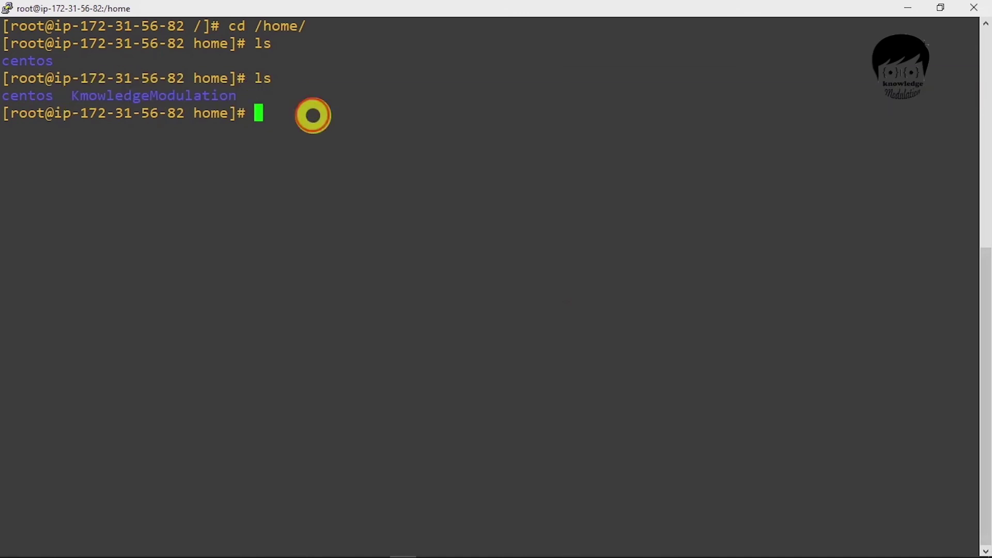
pyautogui.hotkey('alt', 'Tab')
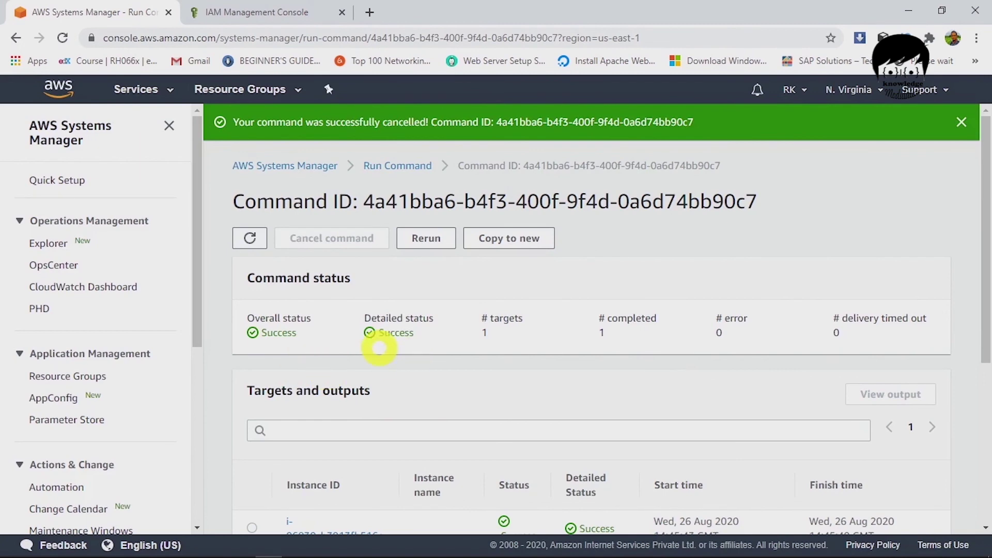
# Go to Run Command under Instances & Nodes in the left navigation pane.
pyautogui.scroll(-1, 986, 354)
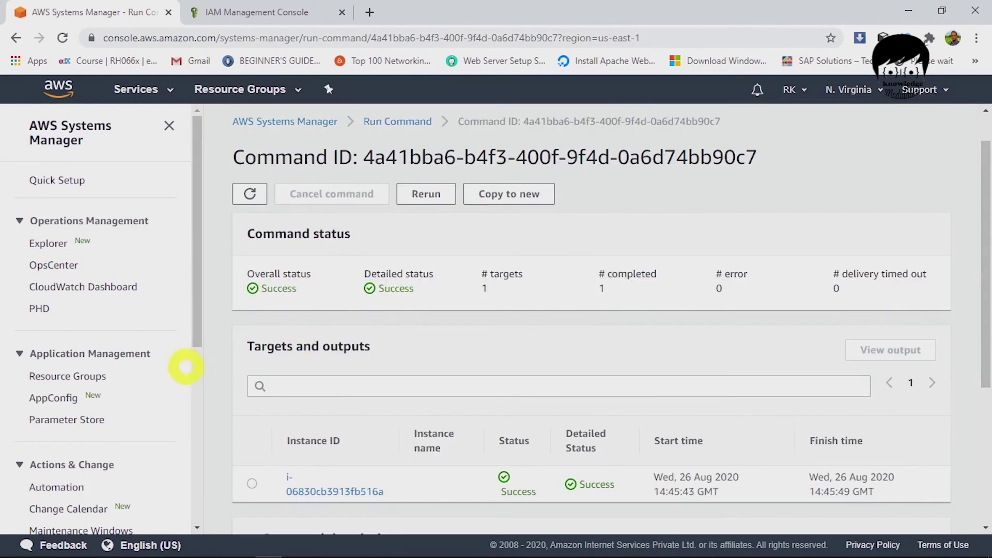
pyautogui.moveTo(195, 328); pyautogui.dragTo(192, 441)
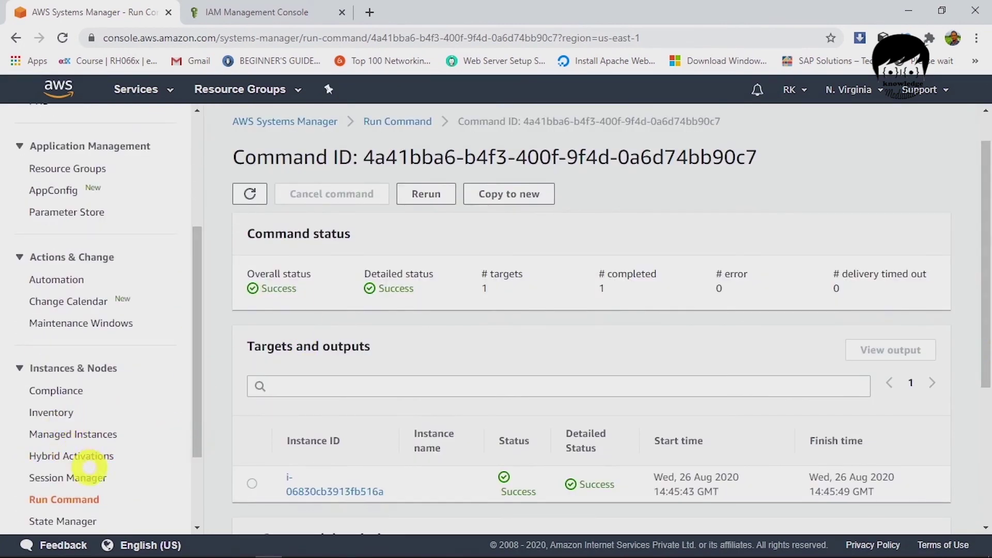
pyautogui.click(86, 499)
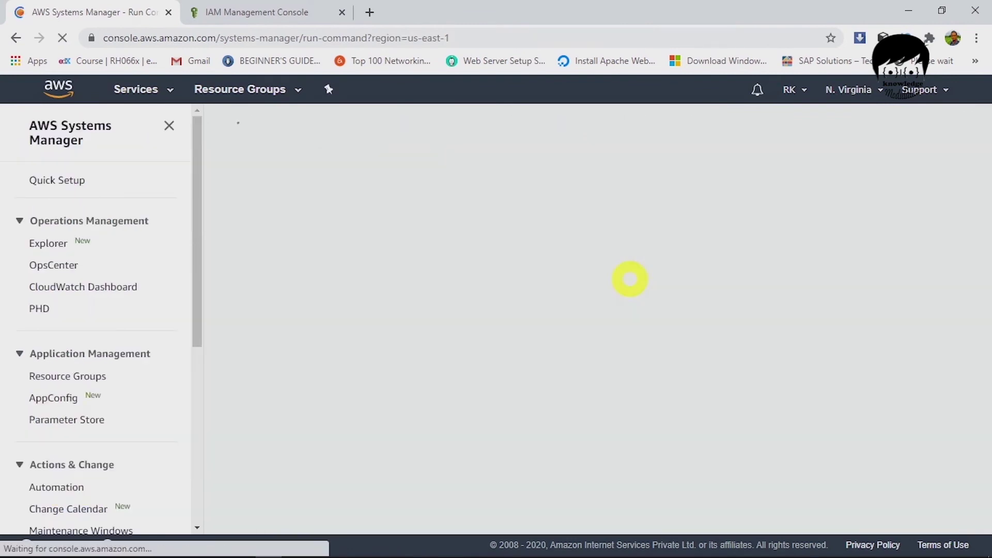
# Start a new command with AWS-RunShellScript and working directory /home.
pyautogui.click(906, 226)
pyautogui.click(917, 299)
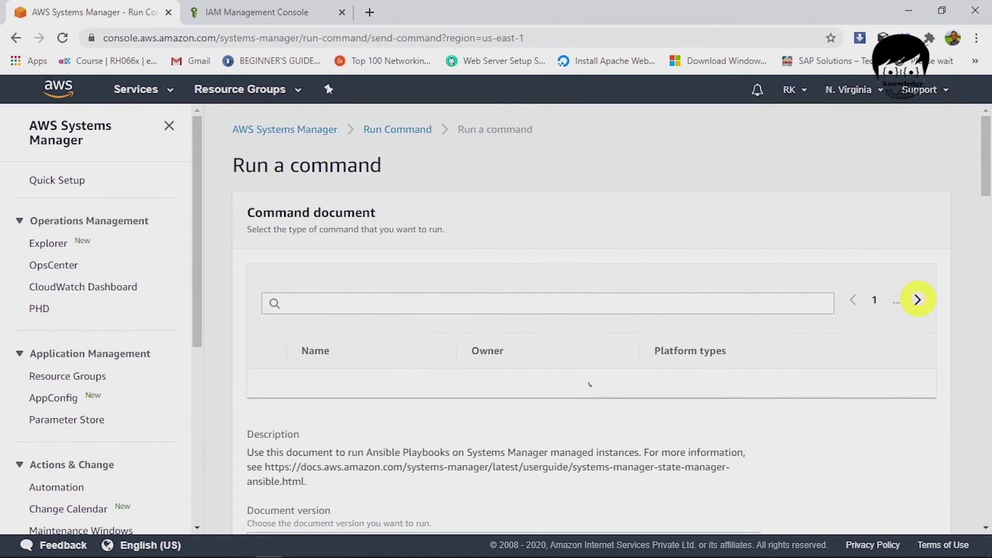
pyautogui.scroll(-5, 589, 310)
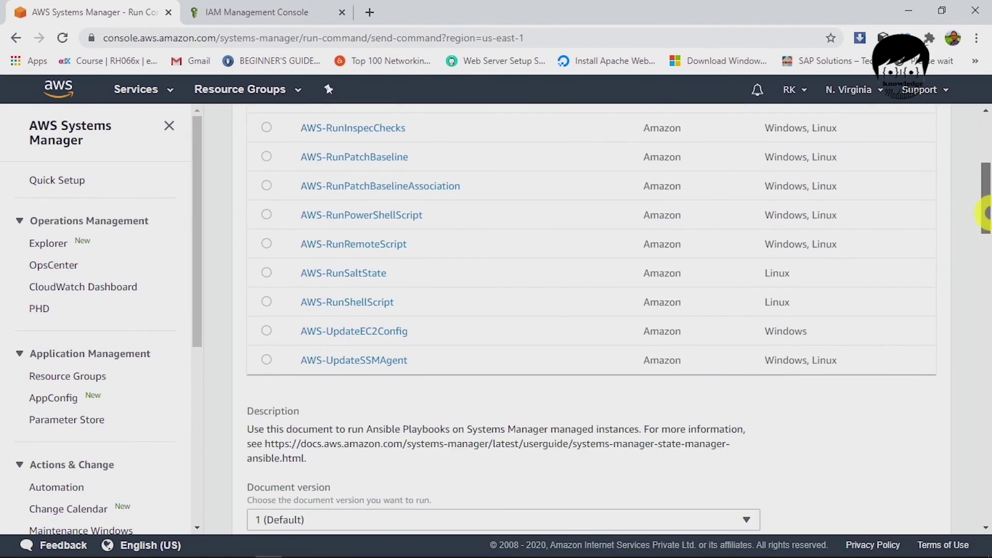
pyautogui.click(265, 302)
pyautogui.moveTo(985, 232); pyautogui.dragTo(984, 294)
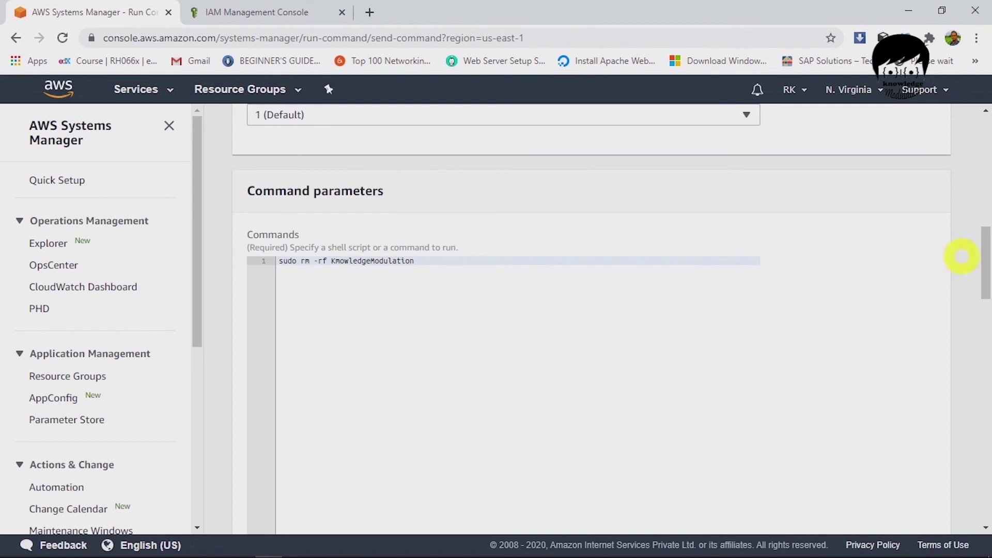
pyautogui.moveTo(980, 258); pyautogui.dragTo(981, 341)
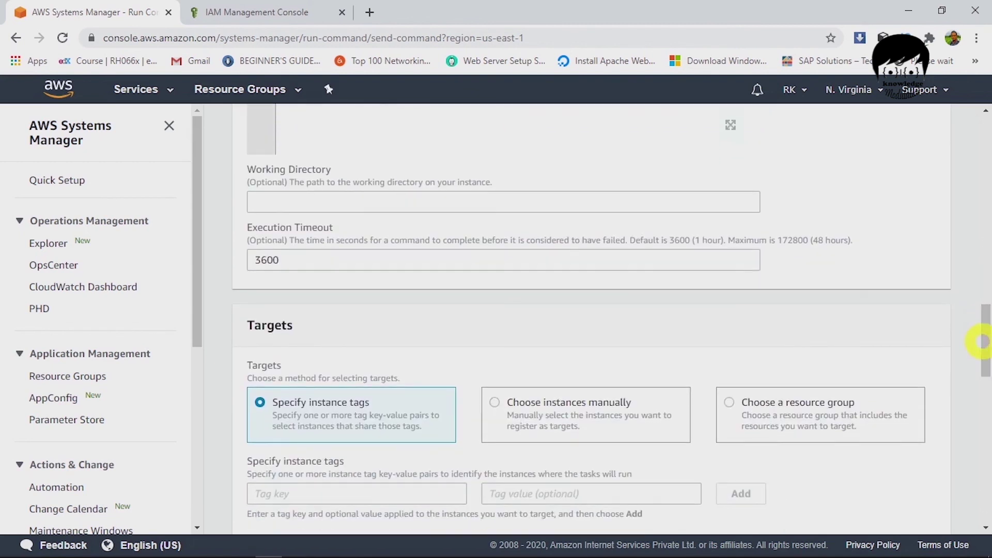
pyautogui.click(461, 206)
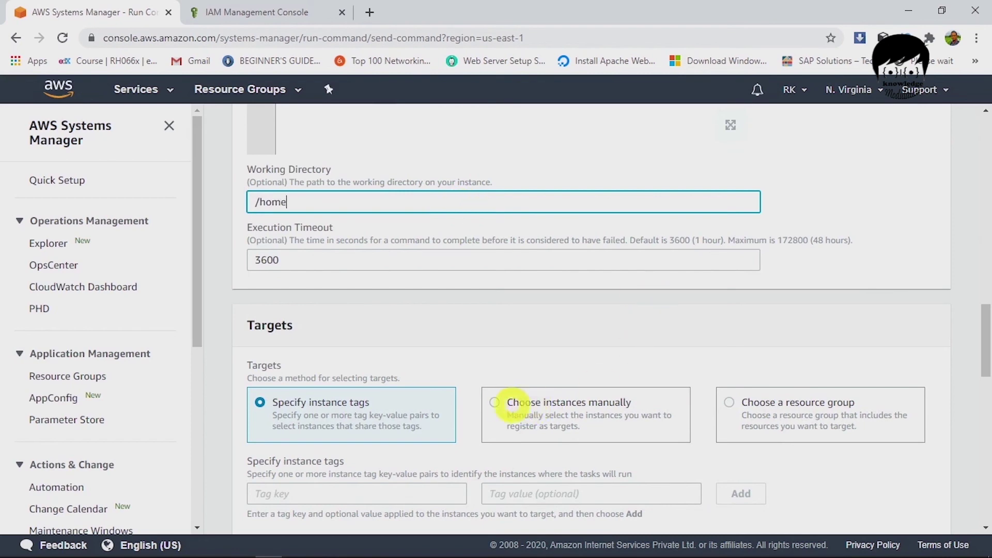
# Choose targets manually and select the CentOS WebServer instance.
pyautogui.click(495, 402)
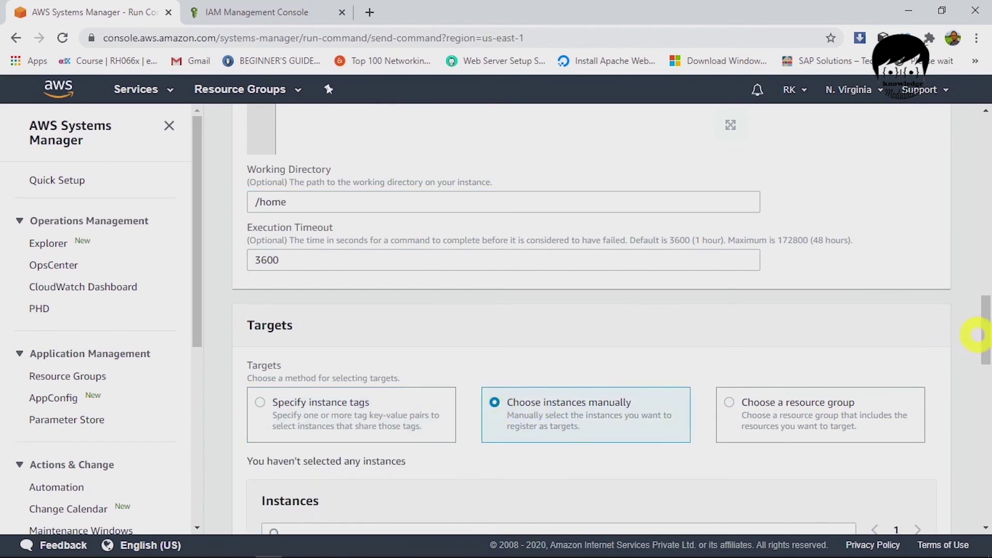
pyautogui.moveTo(984, 336); pyautogui.dragTo(984, 362)
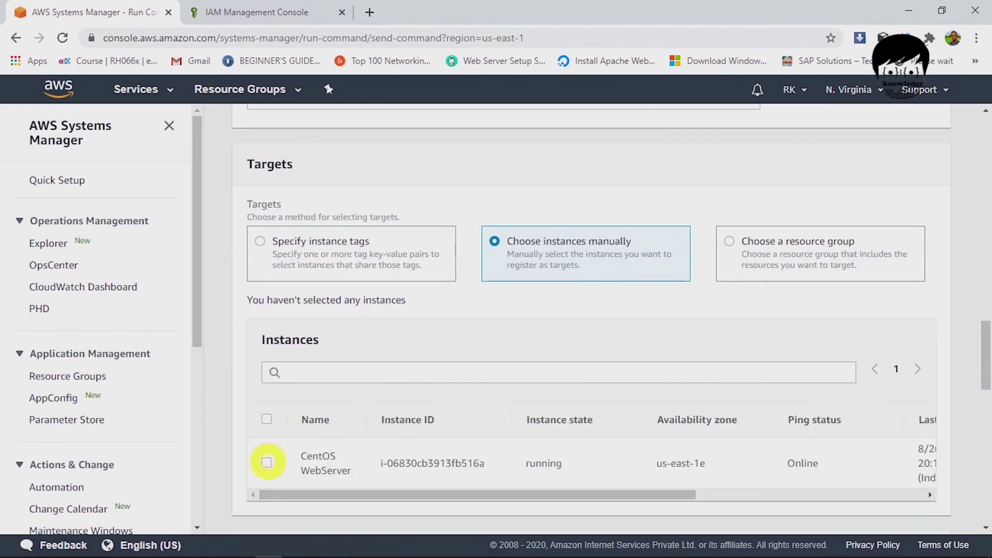
pyautogui.click(267, 462)
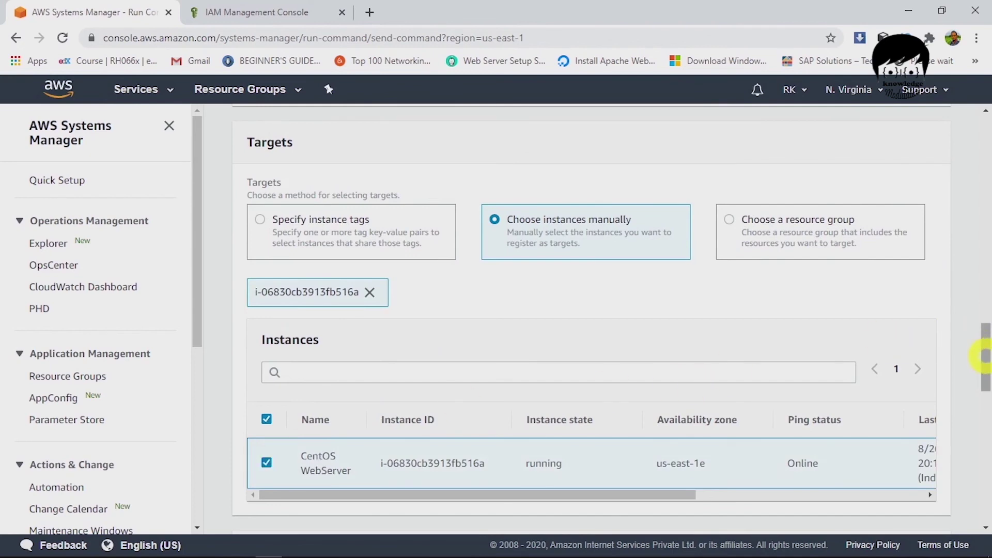
pyautogui.moveTo(985, 354); pyautogui.dragTo(985, 472)
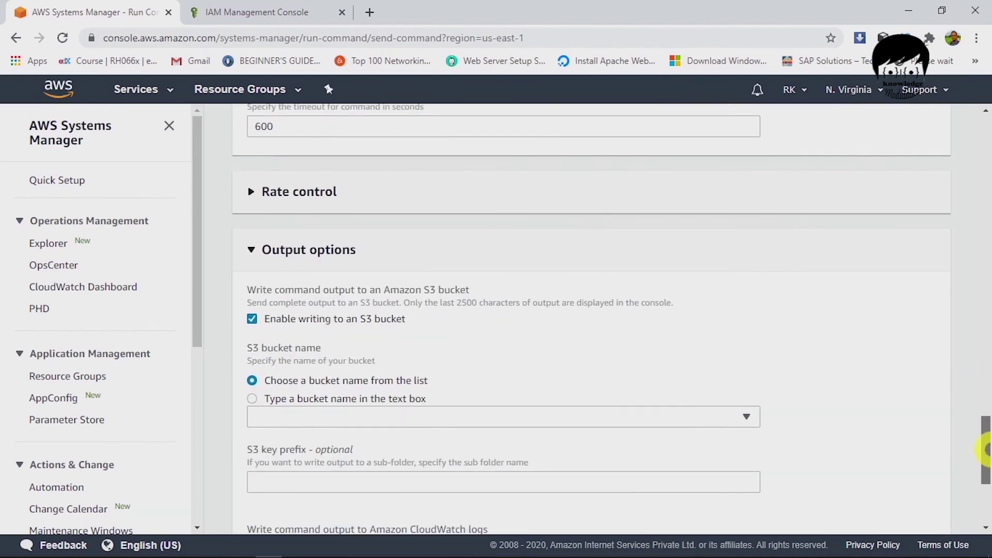
# Switch output from S3 to CloudWatch logs and run the removal command.
pyautogui.click(252, 318)
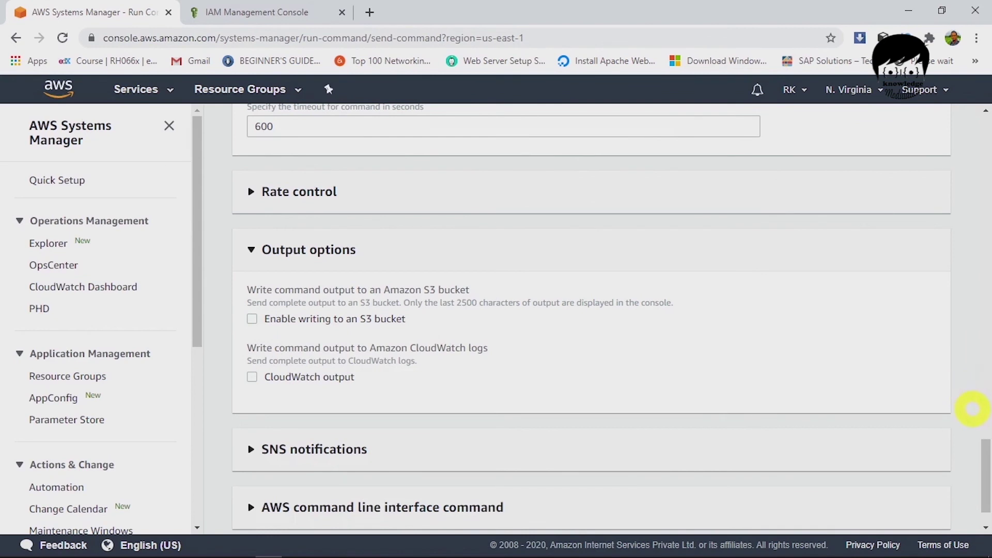
pyautogui.click(251, 376)
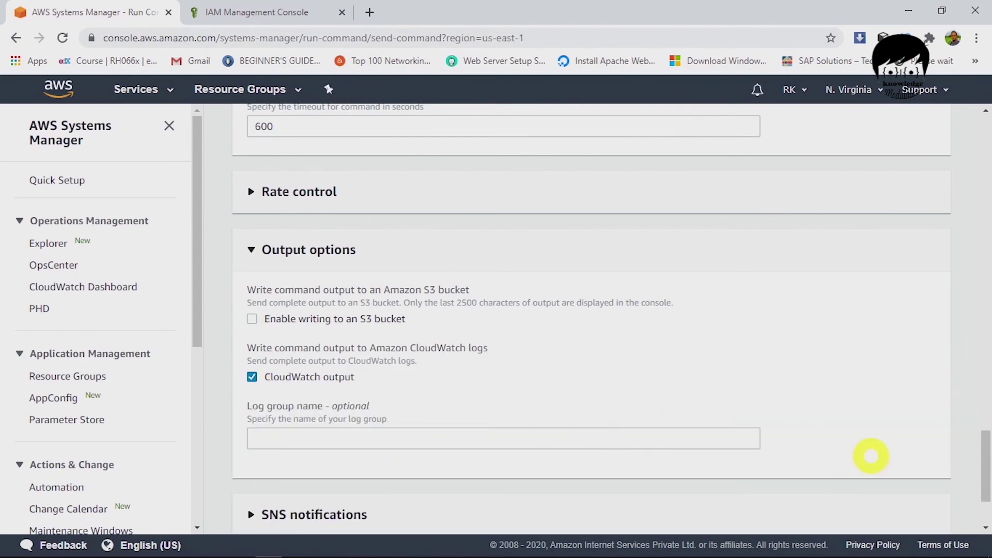
pyautogui.moveTo(980, 460); pyautogui.dragTo(981, 501)
pyautogui.click(924, 501)
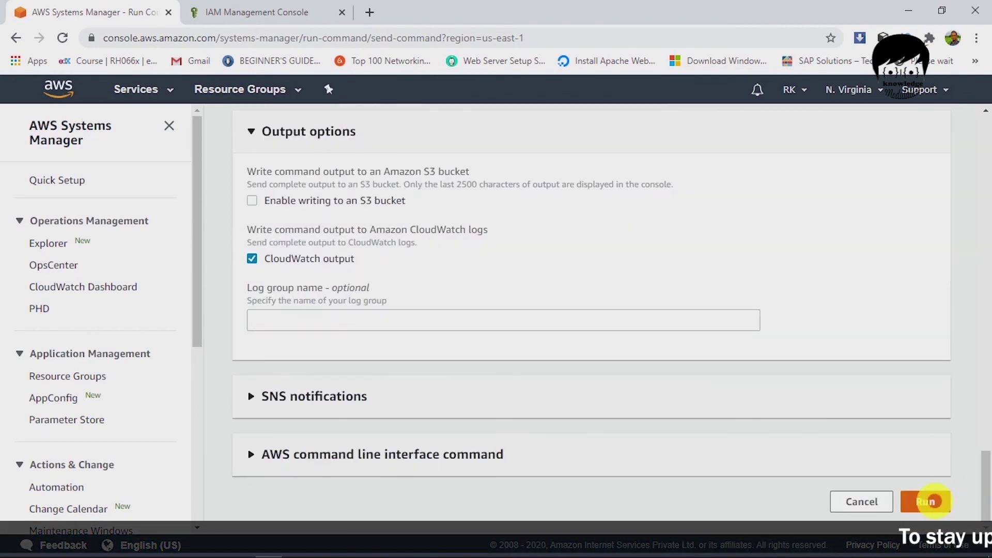
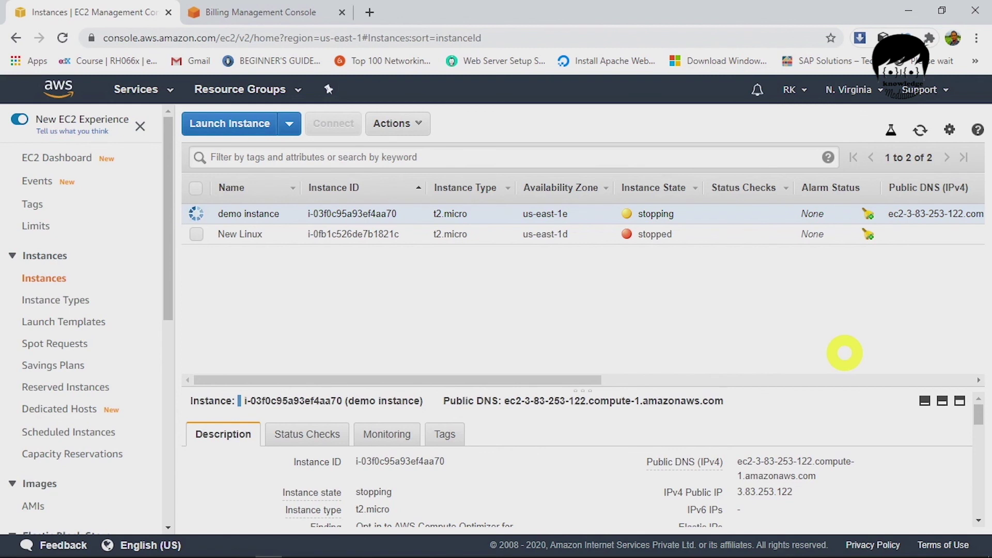
# Reload the Instances page to follow the demo instance as it stops.
pyautogui.click(62, 39)
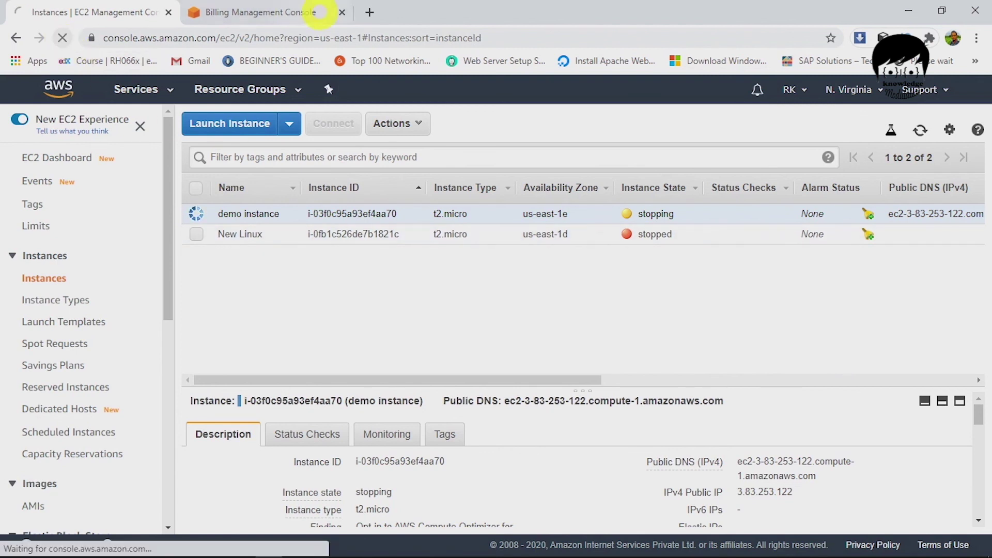
# Close the Billing Management Console tab and select the now-stopped demo instance.
pyautogui.click(342, 11)
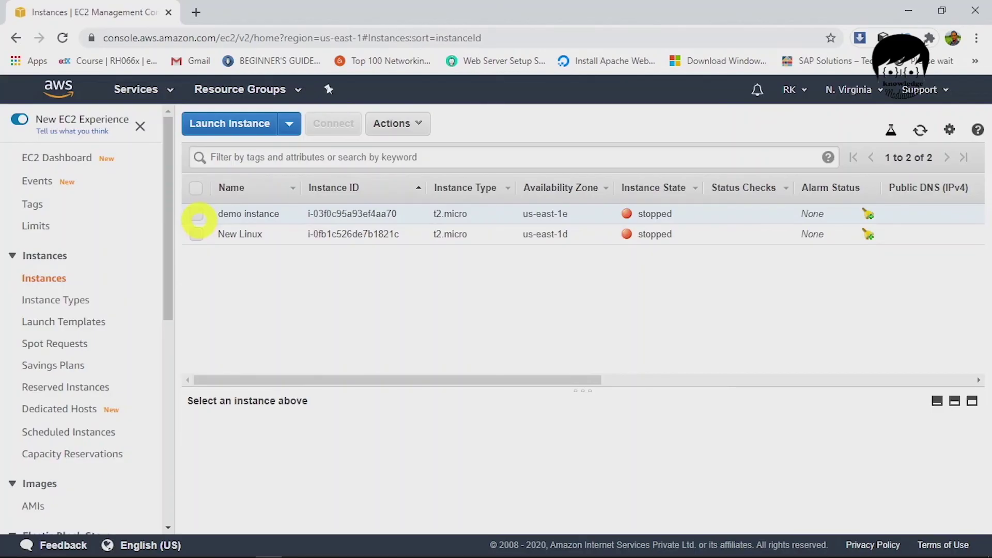
pyautogui.click(196, 213)
# Create an image 'Demo Instance' from the demo instance, described as 'Demo Instance reset key'.
pyautogui.click(421, 125)
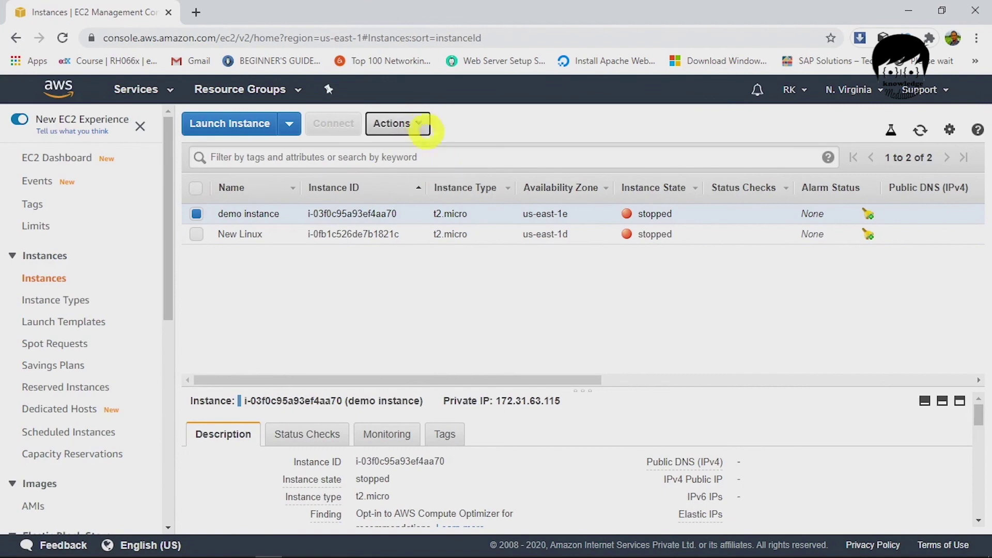
pyautogui.click(423, 125)
pyautogui.moveTo(491, 254)
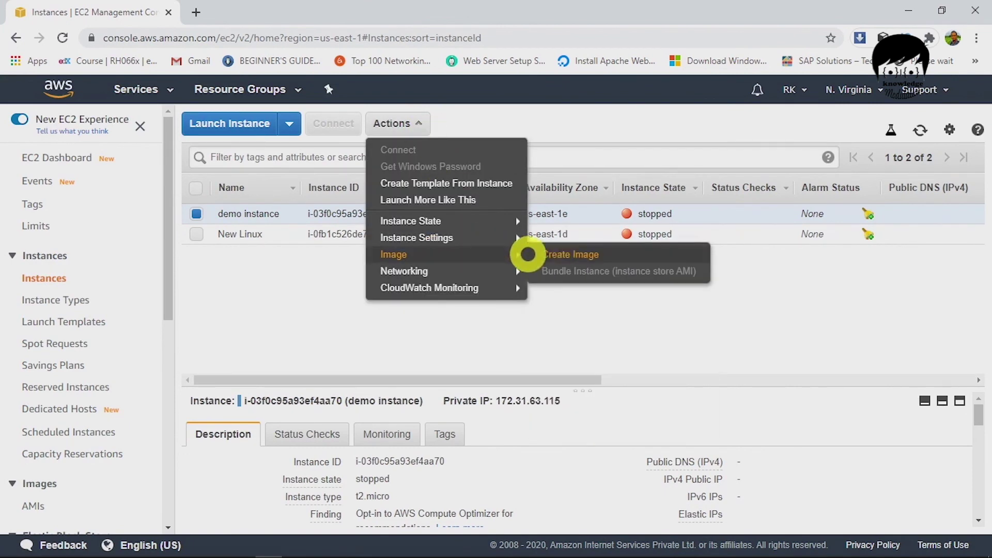
pyautogui.click(566, 256)
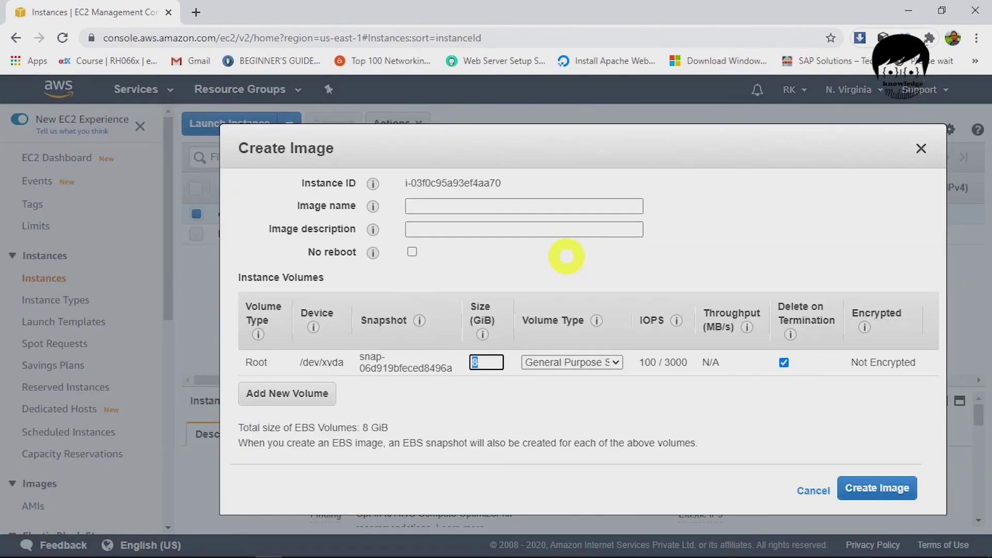
pyautogui.click(420, 207)
pyautogui.write('Dem')
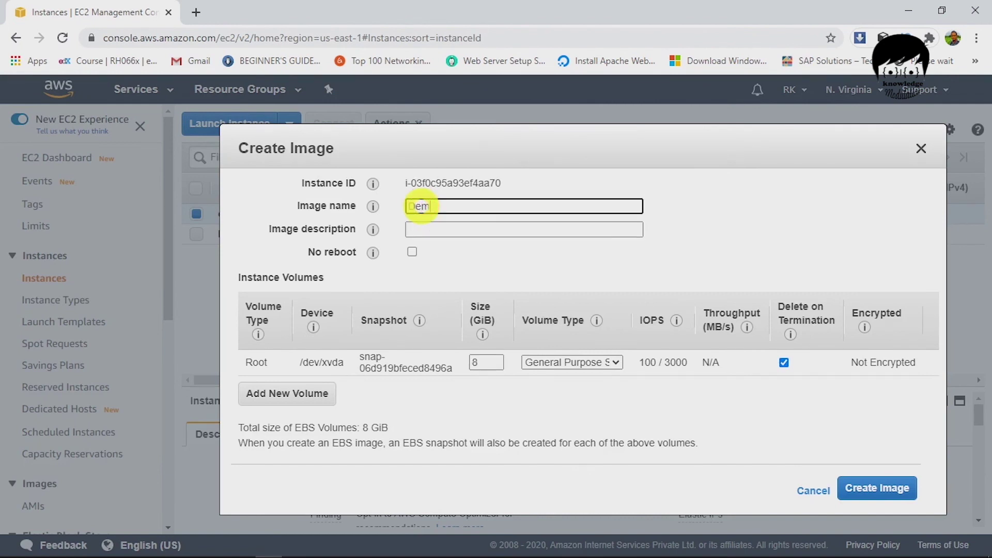
pyautogui.write('o Instance')
pyautogui.moveTo(483, 205); pyautogui.dragTo(381, 204)
pyautogui.hotkey('ctrl', 'c')
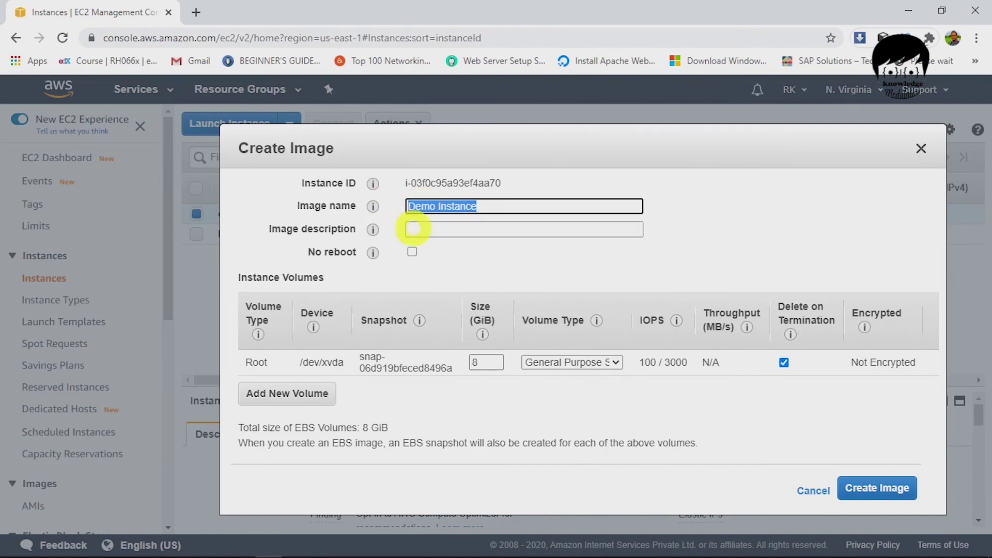
pyautogui.click(414, 229)
pyautogui.hotkey('ctrl', 'v')
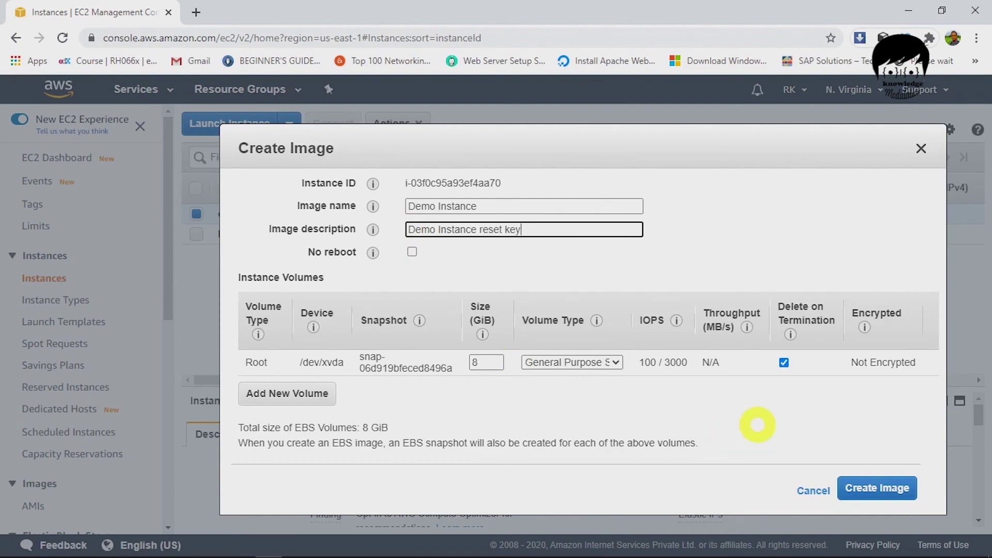
pyautogui.click(871, 489)
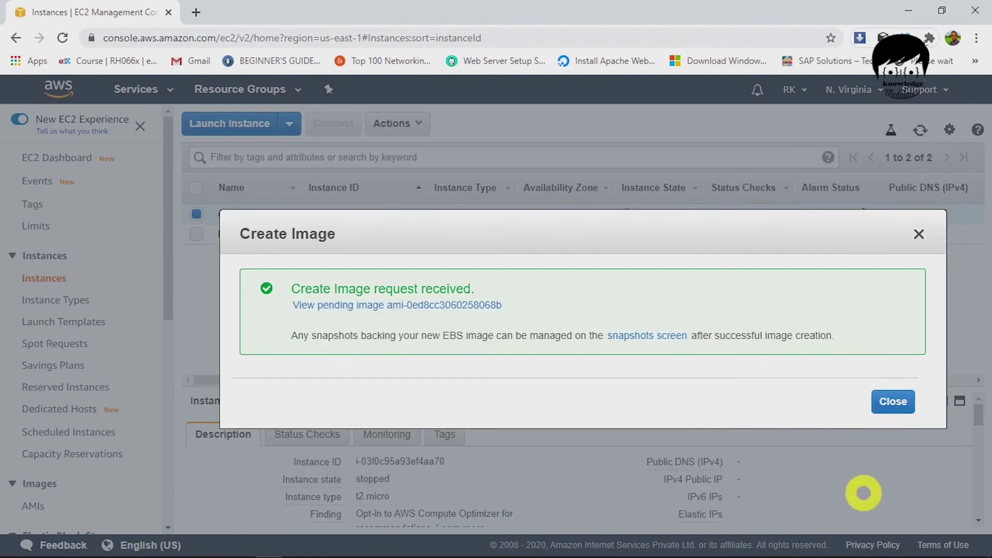
pyautogui.click(890, 401)
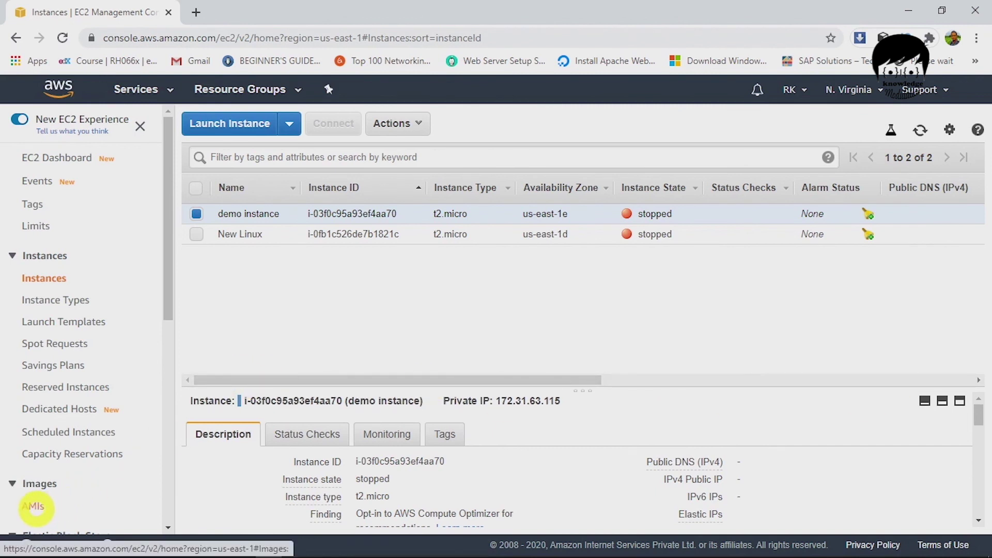
# Name the new pending snapshot 'Demo Instance snap', then switch to the AMIs list.
pyautogui.moveTo(167, 304); pyautogui.dragTo(169, 392)
pyautogui.click(37, 398)
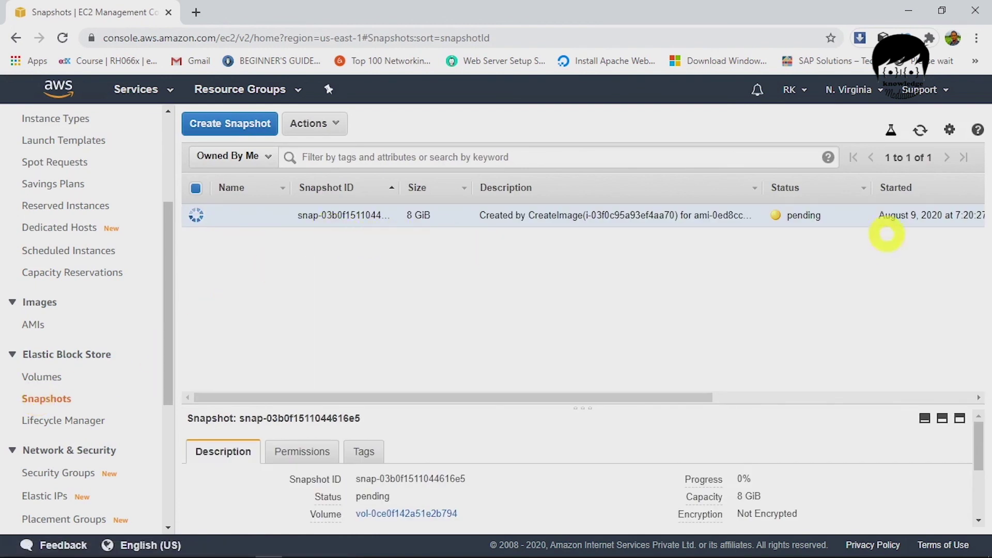
pyautogui.click(275, 215)
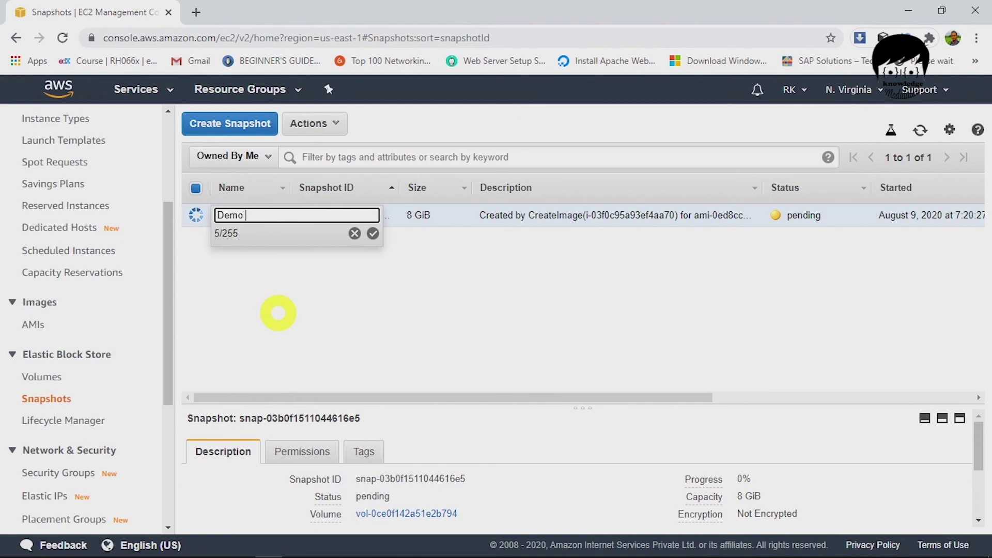
pyautogui.write('Demo Instance snap')
pyautogui.press('Return')
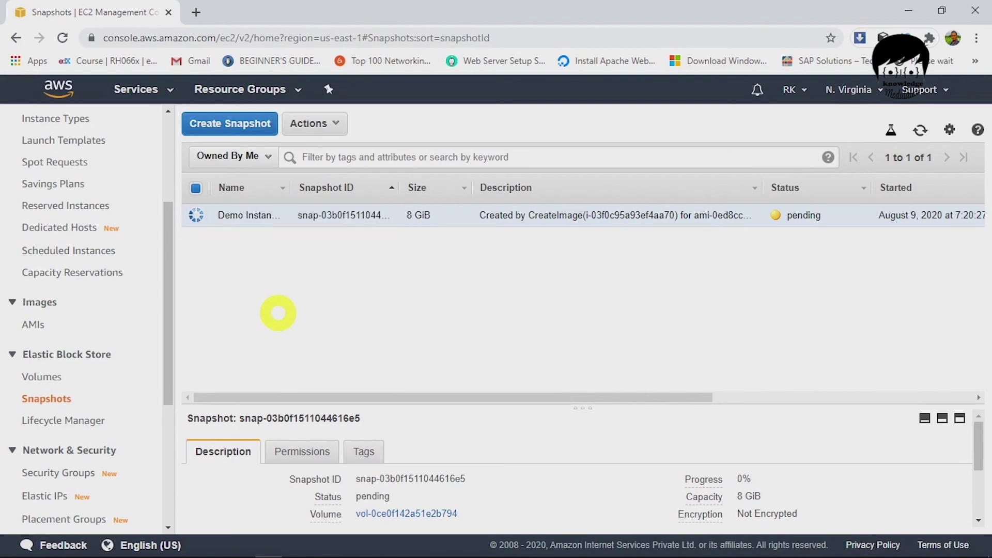
pyautogui.click(33, 325)
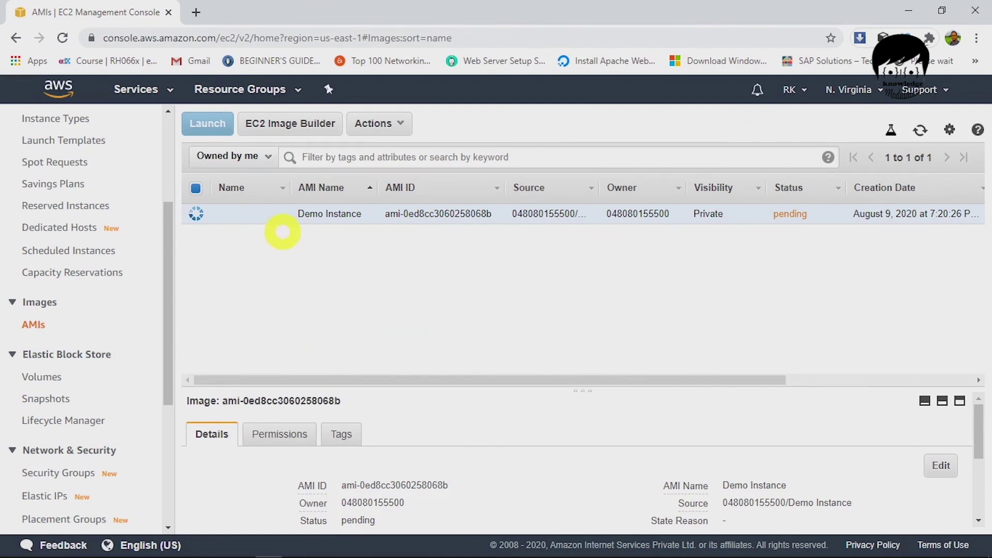
# Name the Demo Instance AMI 'Demo instance Image' and wait for it to become available.
pyautogui.click(276, 212)
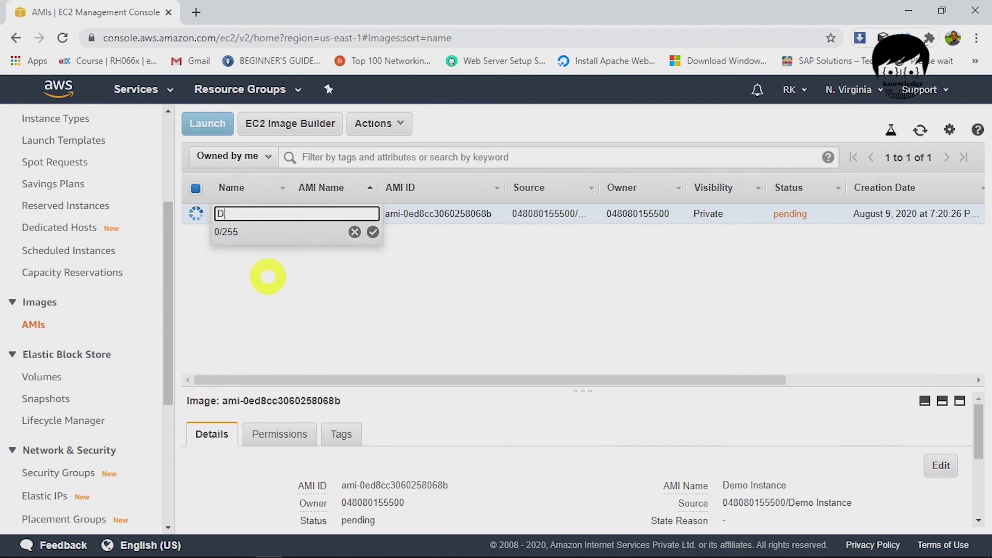
pyautogui.write('Demo instance')
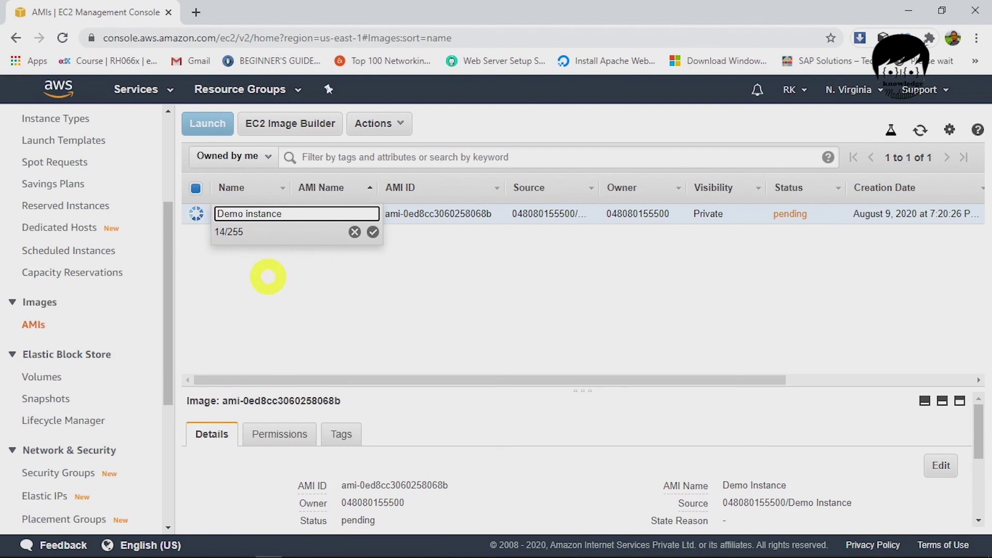
pyautogui.write(' Image')
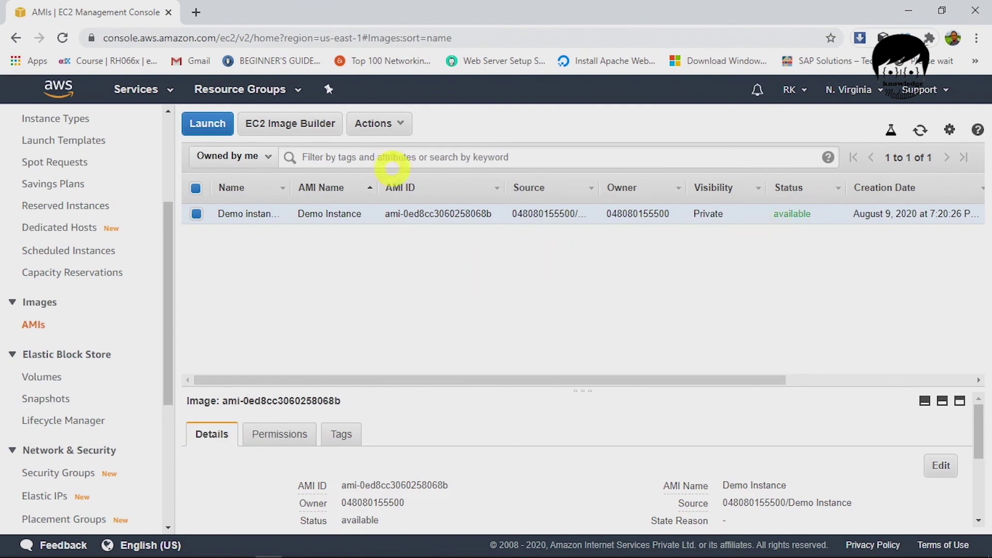
pyautogui.click(394, 130)
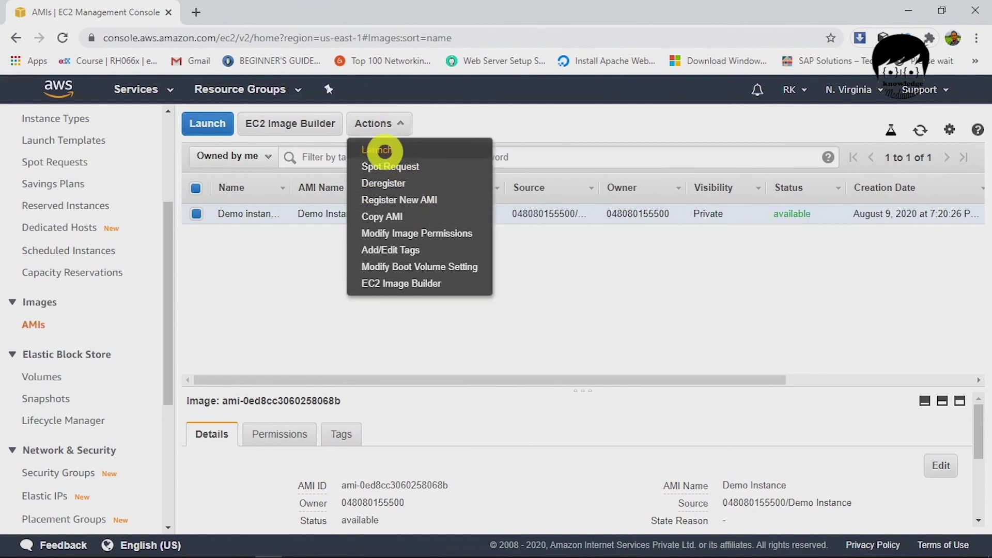
# Launch an instance from the AMI, keeping default details, storage and tags.
pyautogui.click(384, 150)
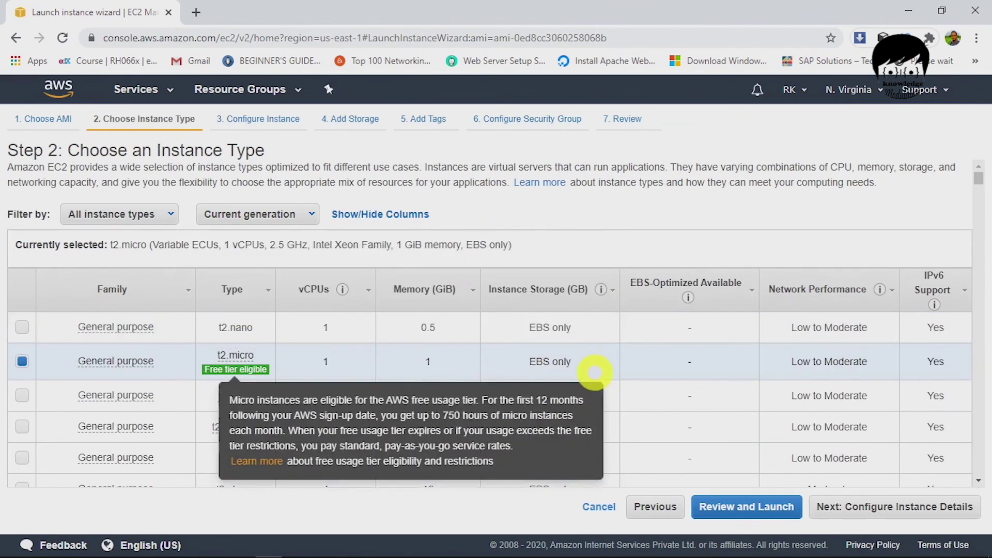
pyautogui.click(873, 509)
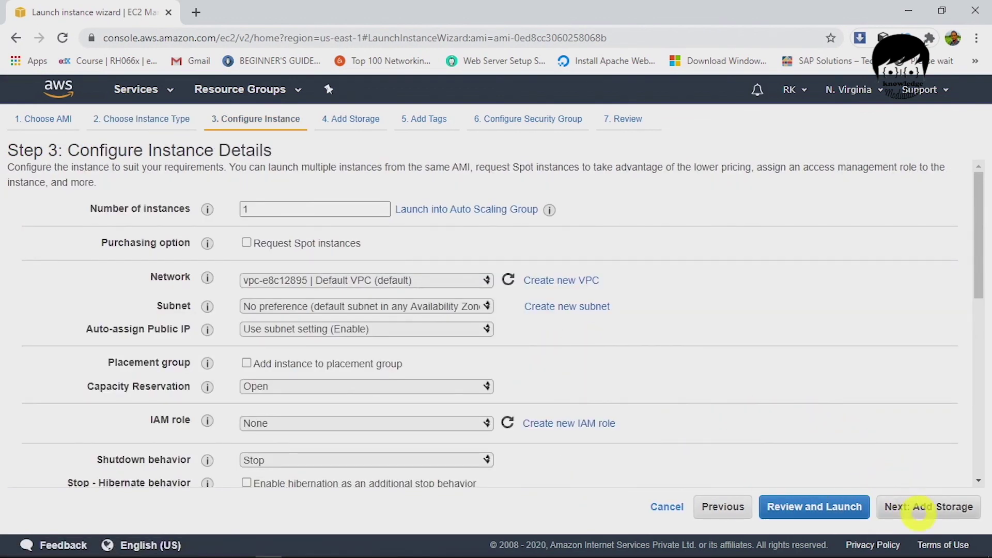
pyautogui.click(918, 514)
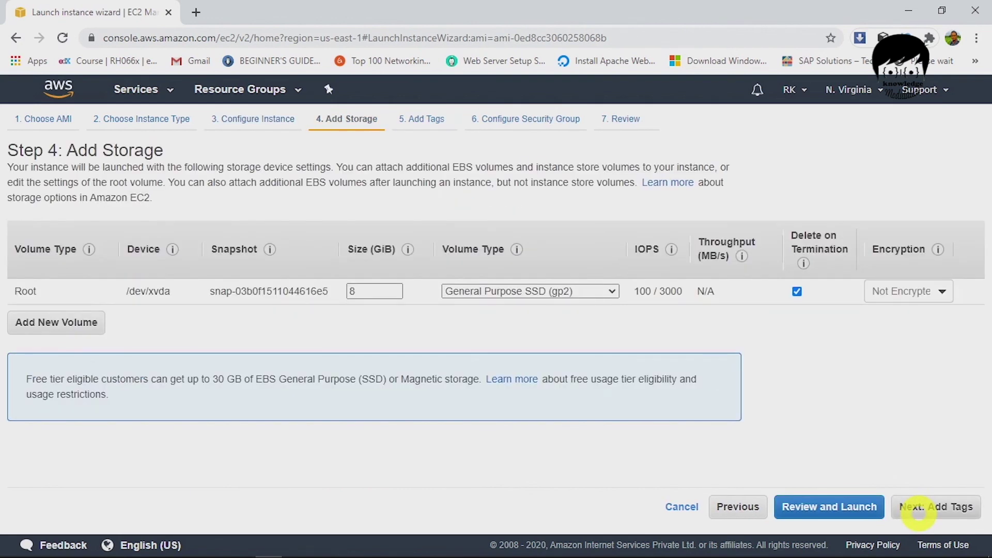
pyautogui.click(919, 514)
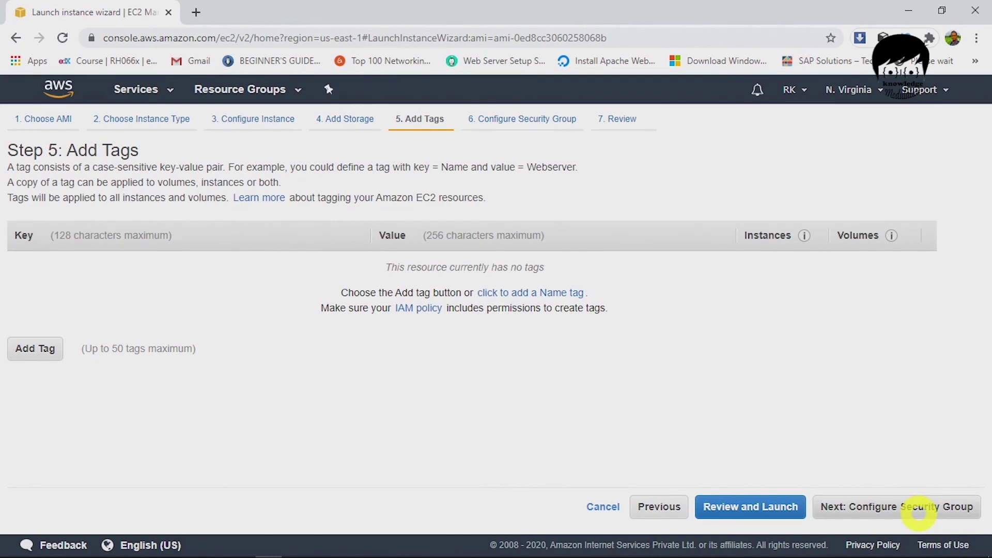
pyautogui.click(918, 512)
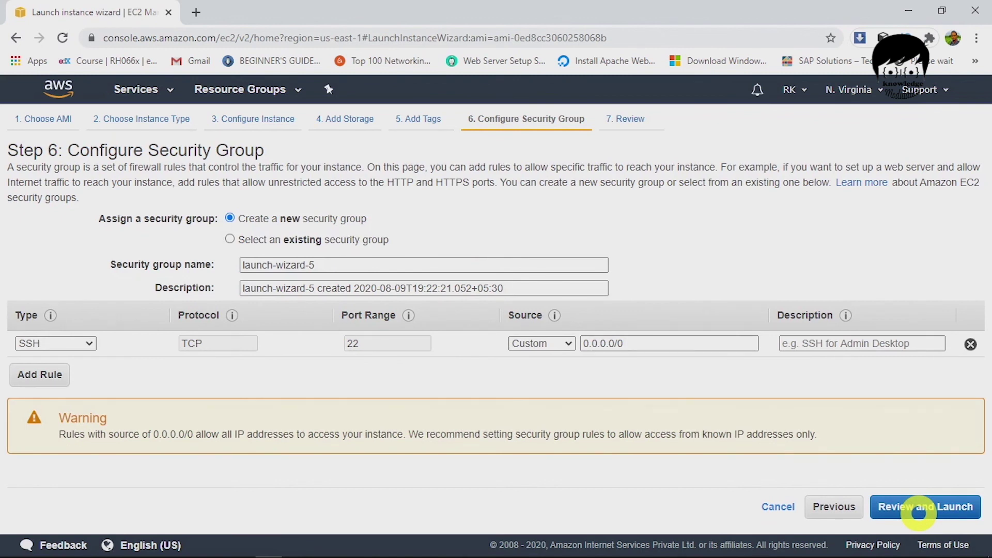
# Allow SSH on port 22 from anywhere and proceed to the launch review.
pyautogui.click(569, 343)
pyautogui.click(538, 367)
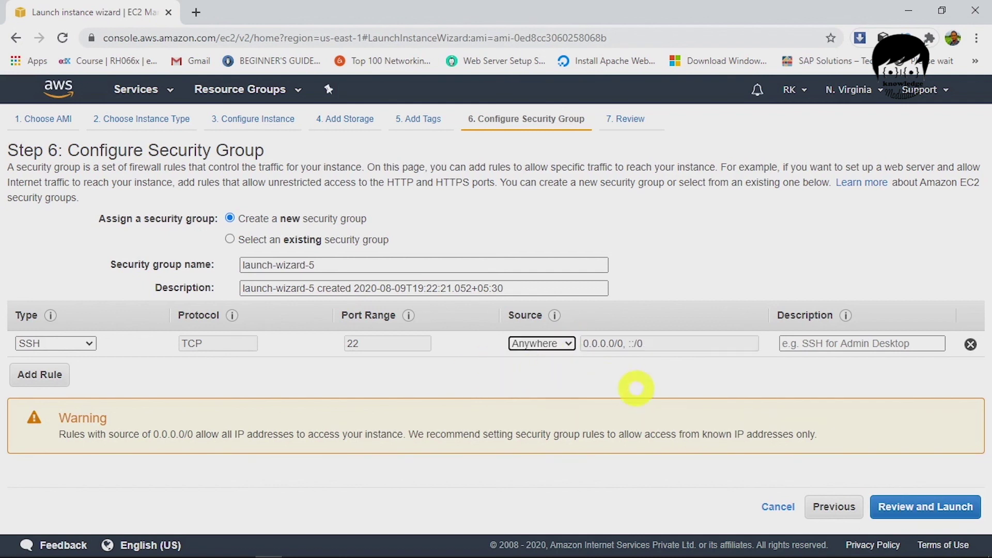
pyautogui.click(928, 505)
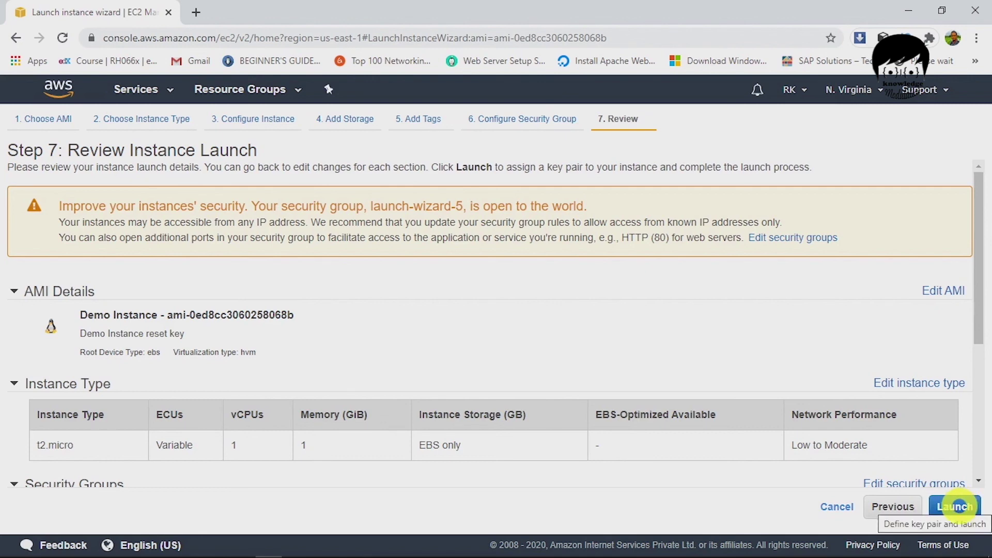
# Launch the instance with a new key pair 'Demo Instance Reset key', downloading its .pem file.
pyautogui.click(959, 505)
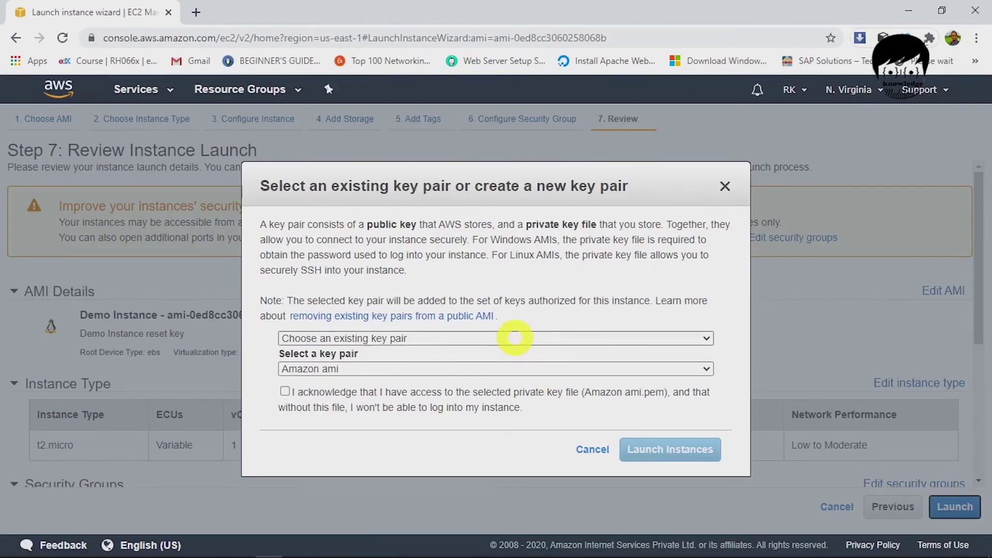
pyautogui.click(517, 338)
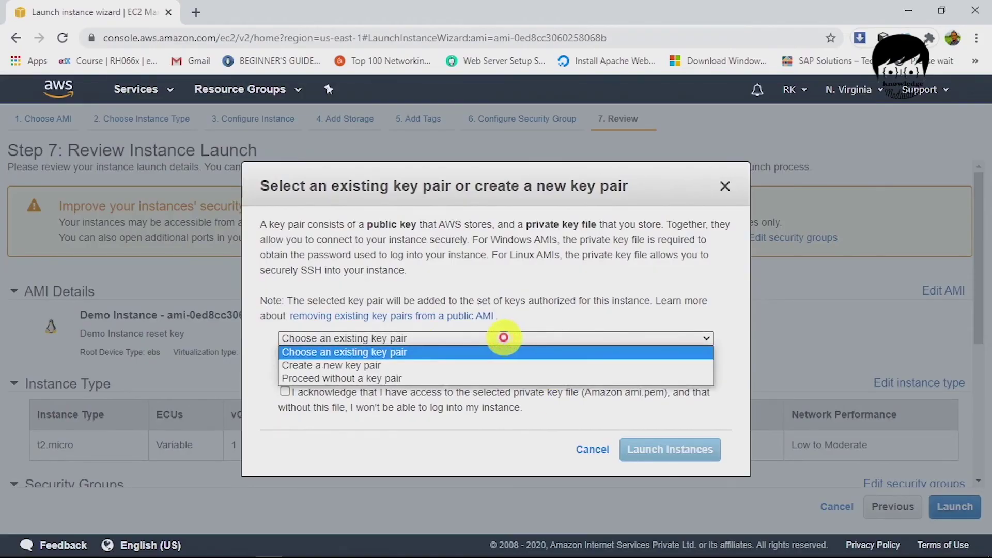
pyautogui.click(382, 364)
pyautogui.click(385, 369)
pyautogui.write('Demo Instance Reset key')
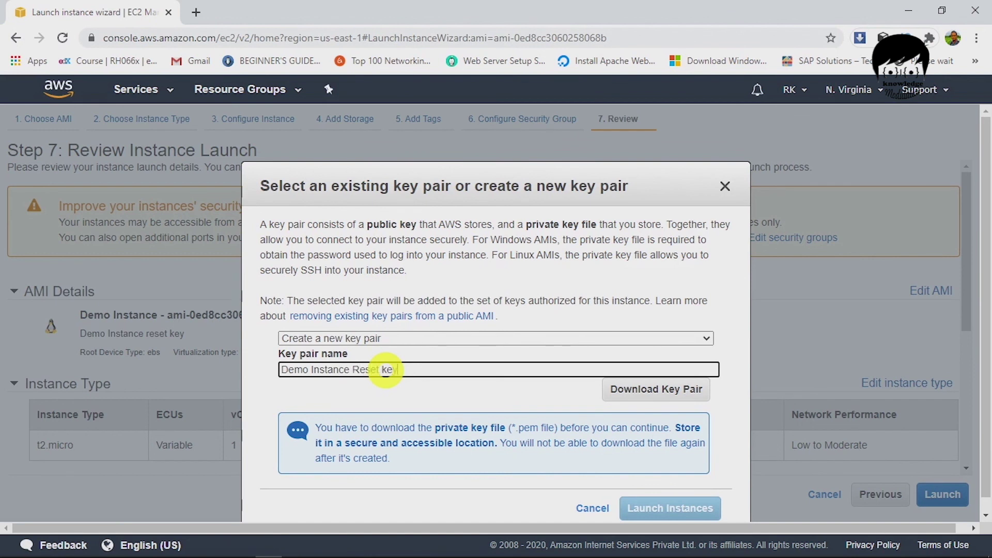
pyautogui.click(647, 390)
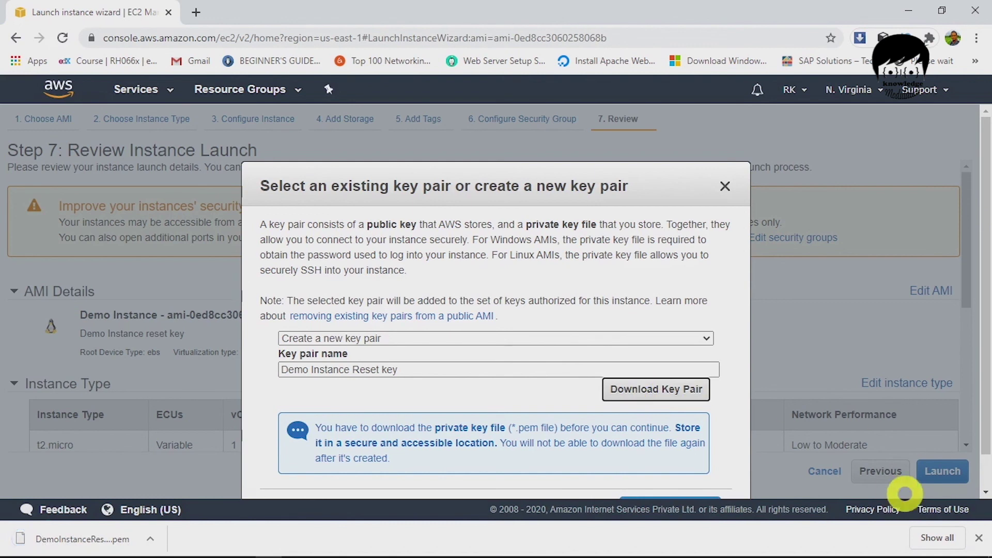
pyautogui.click(978, 538)
pyautogui.click(687, 509)
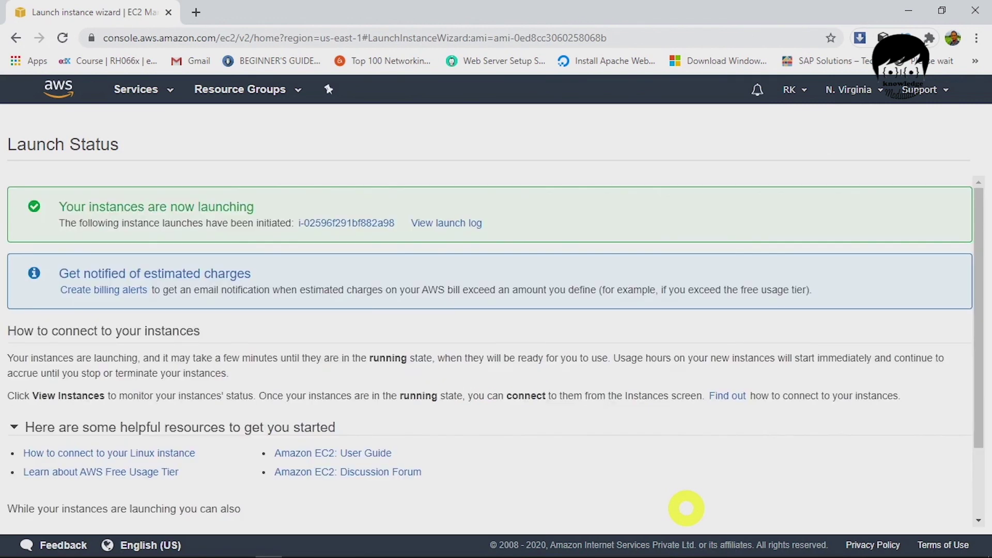
# Start PuTTYgen from the Windows search.
pyautogui.press('super')
pyautogui.write('putty')
pyautogui.press('Down')
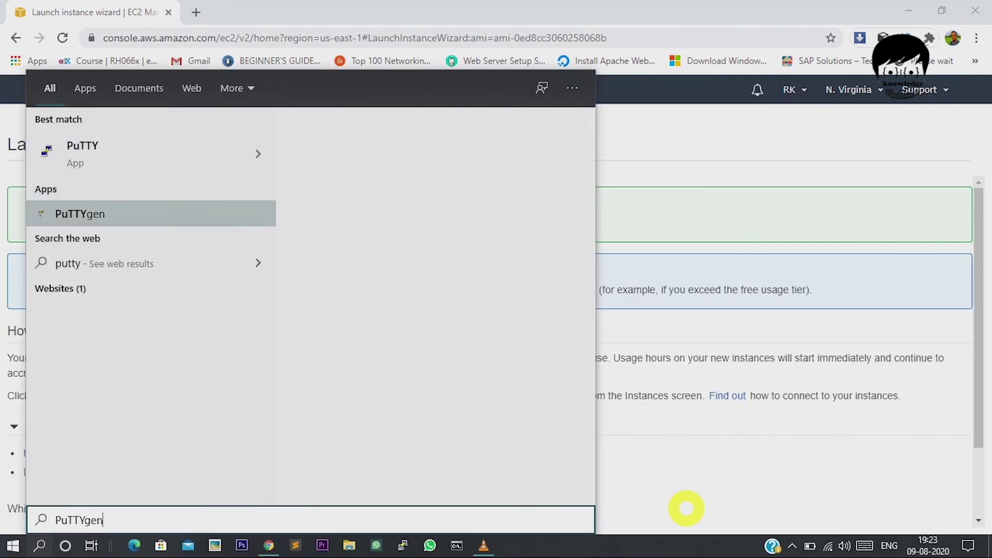
pyautogui.press('Return')
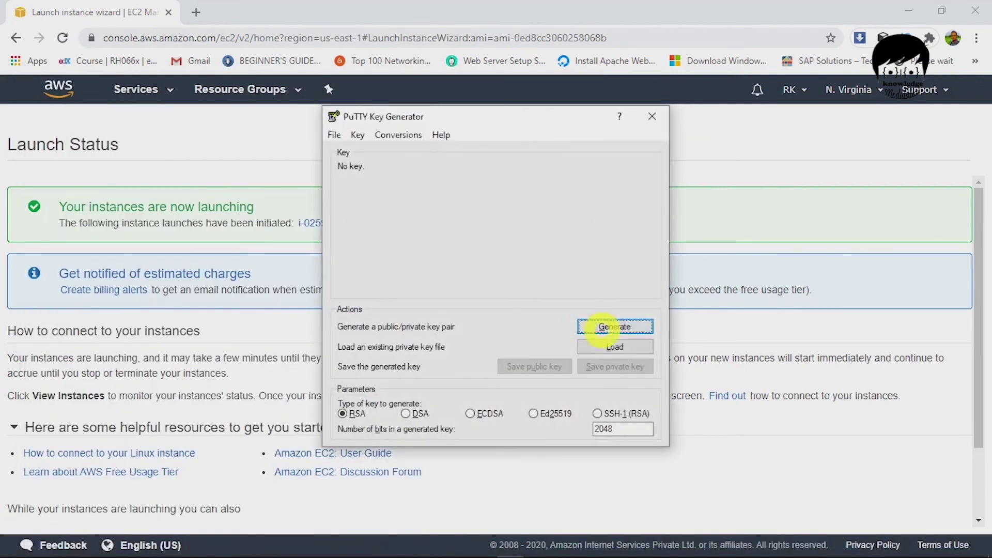
# Load DemoInstanceResetkey.pem into PuTTYgen, showing All Files to find it.
pyautogui.click(607, 345)
pyautogui.click(740, 446)
pyautogui.click(703, 467)
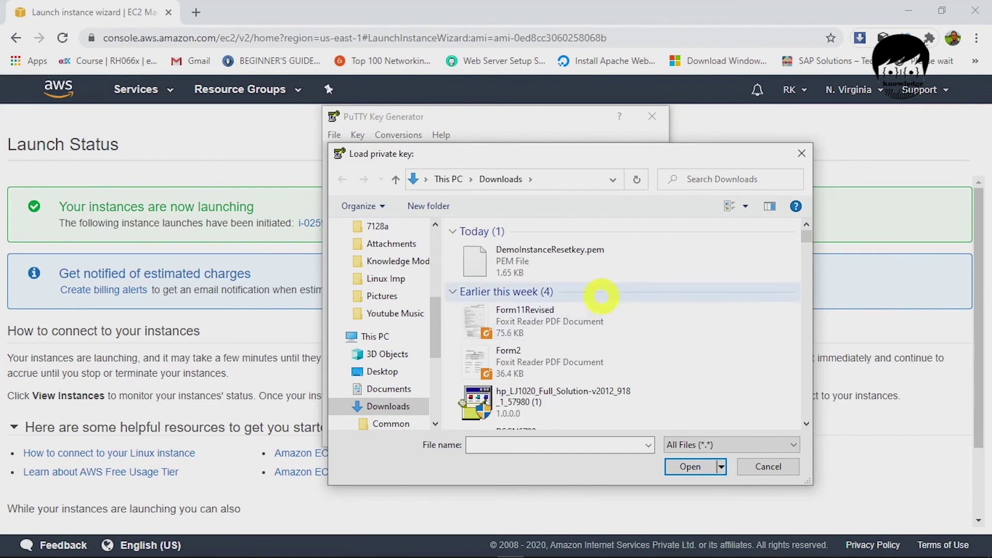
pyautogui.click(576, 260)
pyautogui.click(690, 465)
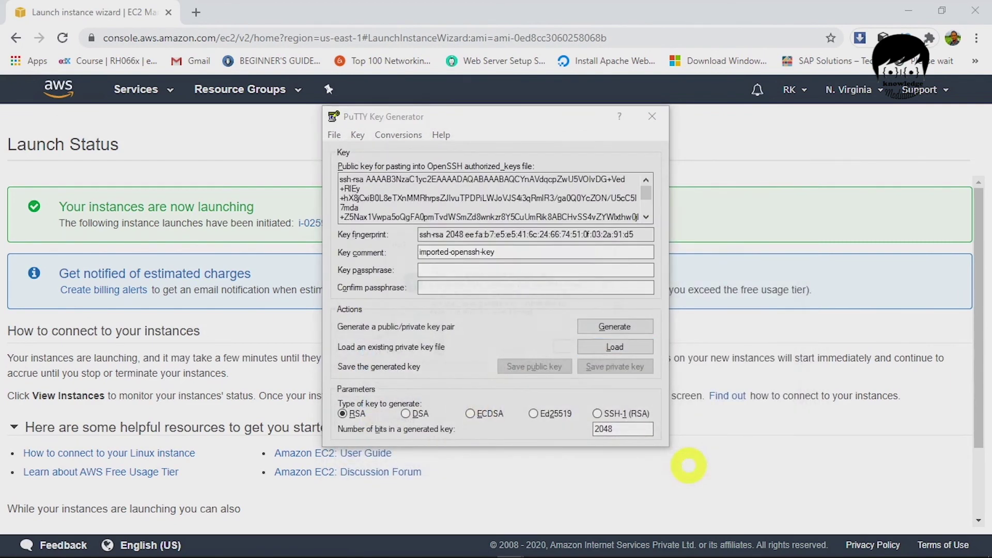
pyautogui.click(581, 348)
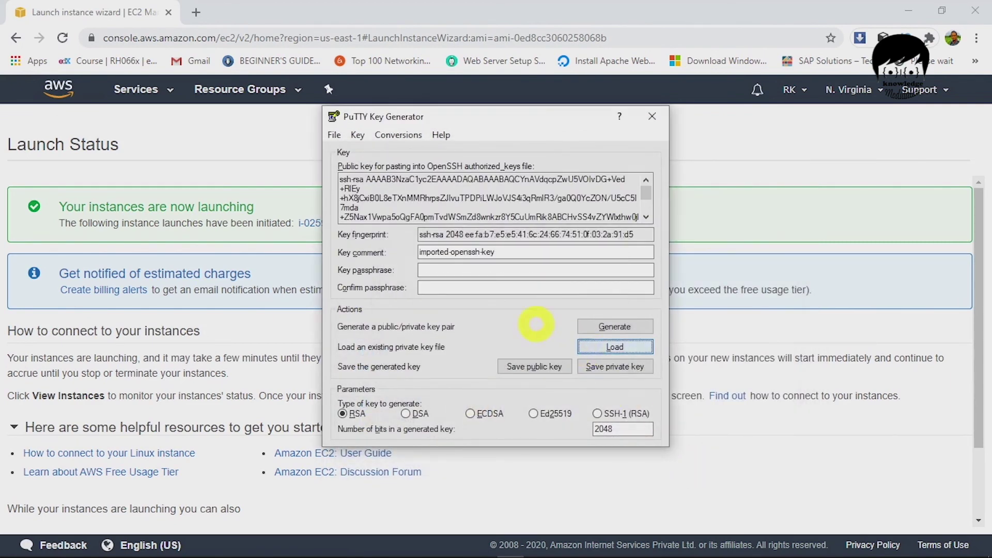
# Save the key without a passphrase as 'Demo instance reset key'.ppk on the Desktop, then close PuTTYgen.
pyautogui.click(603, 368)
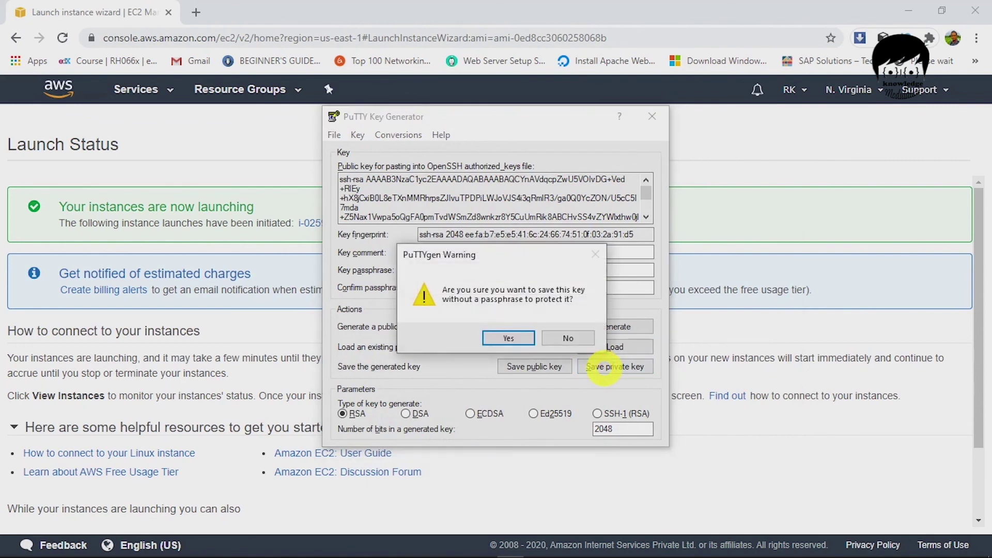
pyautogui.click(508, 337)
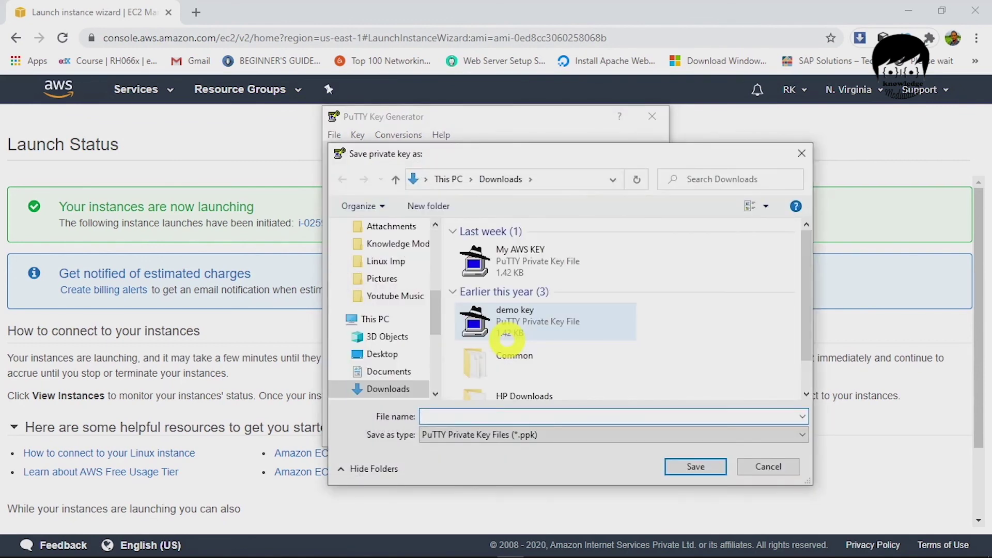
pyautogui.write('Demo instance reset key')
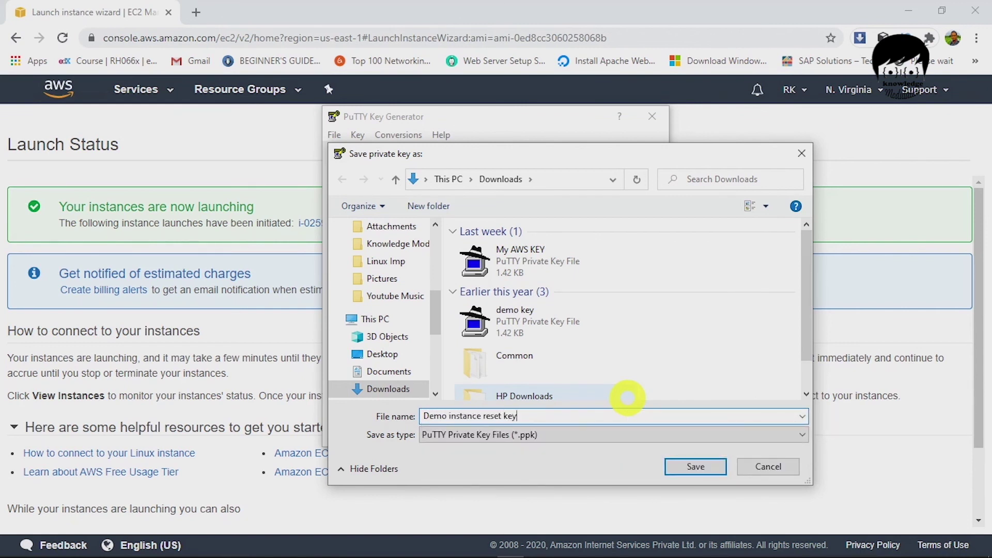
pyautogui.click(379, 355)
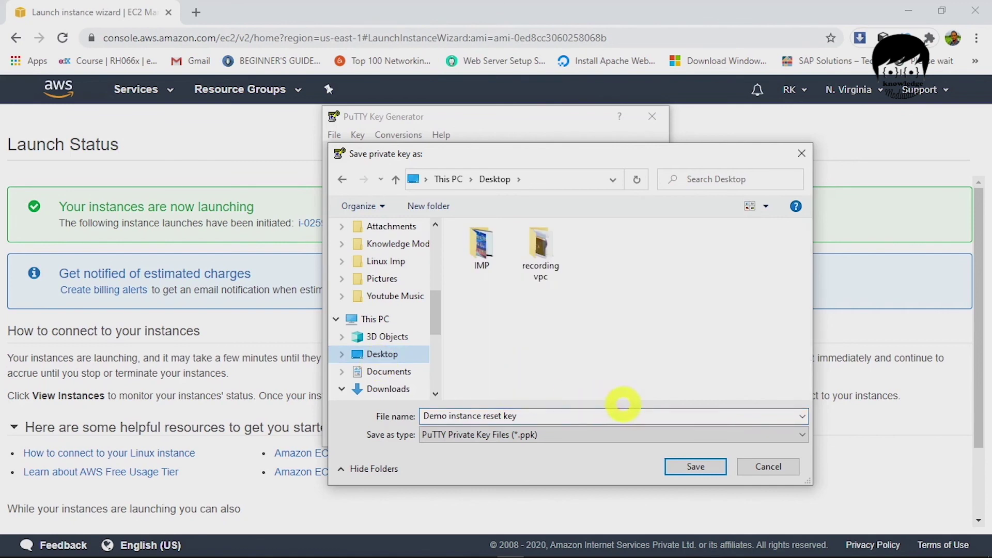
pyautogui.click(692, 466)
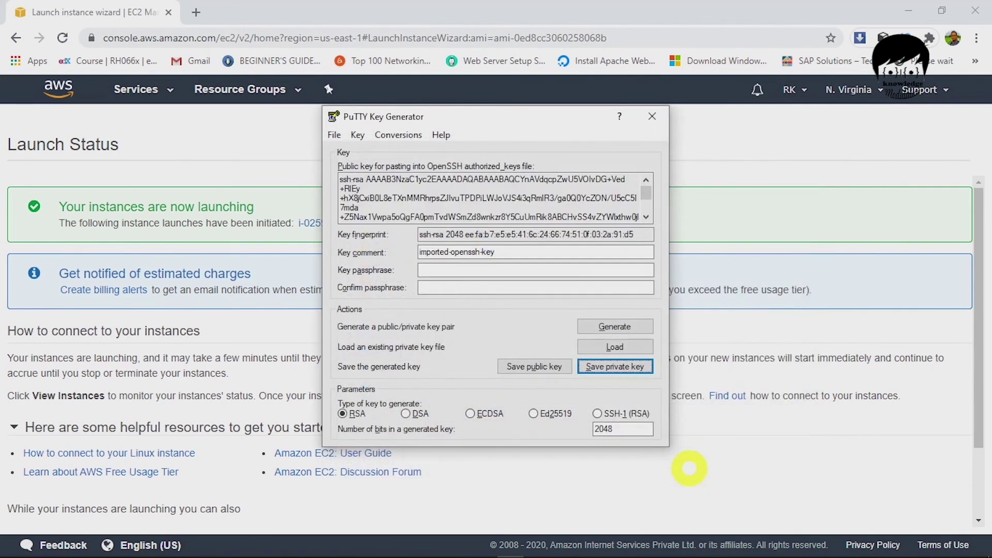
pyautogui.click(652, 116)
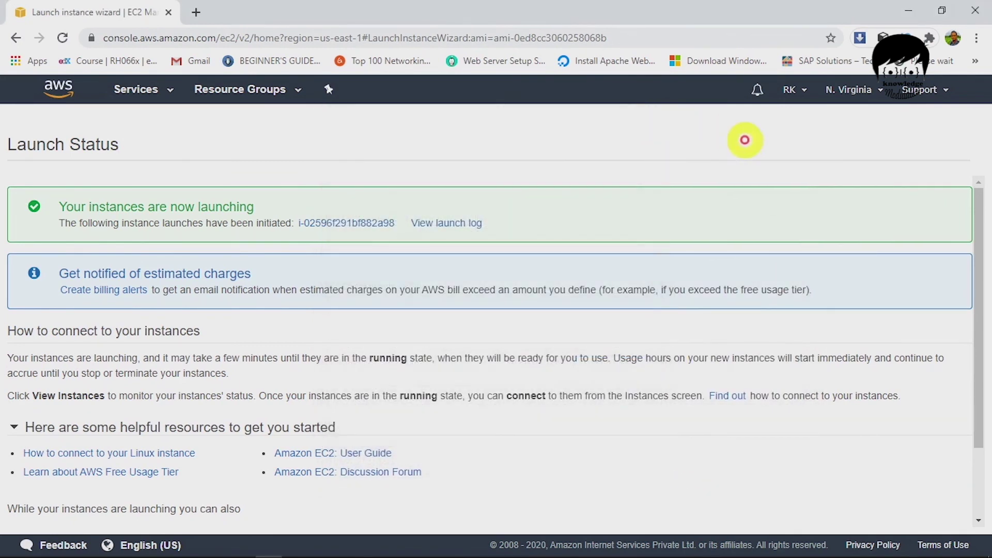
# Go to the EC2 Running instances list via Services.
pyautogui.click(136, 89)
pyautogui.click(230, 204)
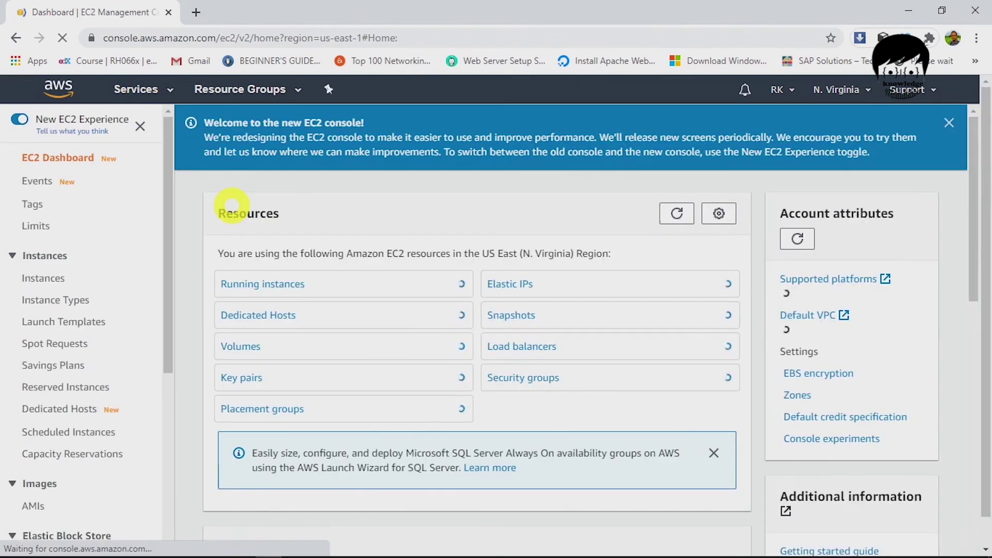
pyautogui.click(275, 284)
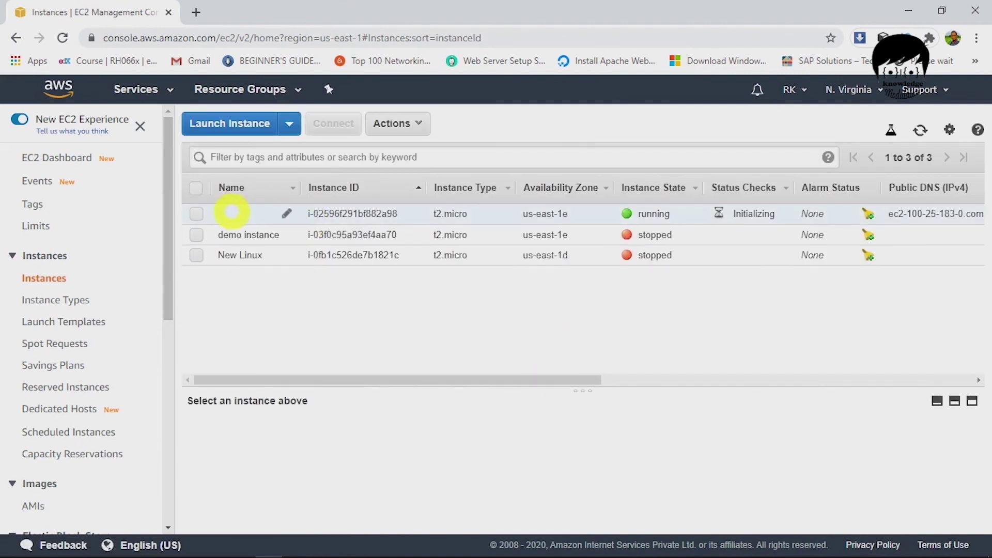
# Name the new instance 'Demo Instance recovered key' and copy its public IP 100.25.183.0.
pyautogui.click(197, 216)
pyautogui.click(287, 212)
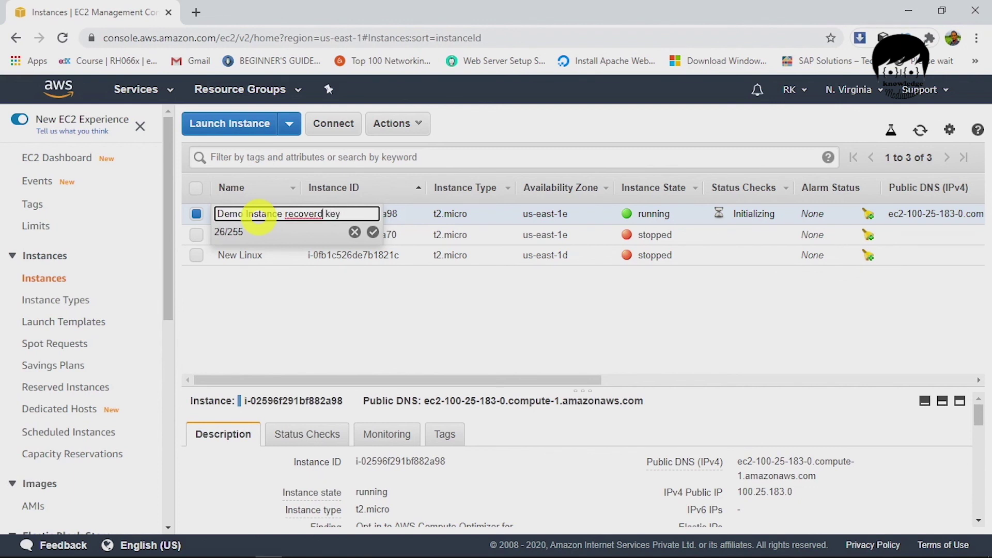
pyautogui.press('Return')
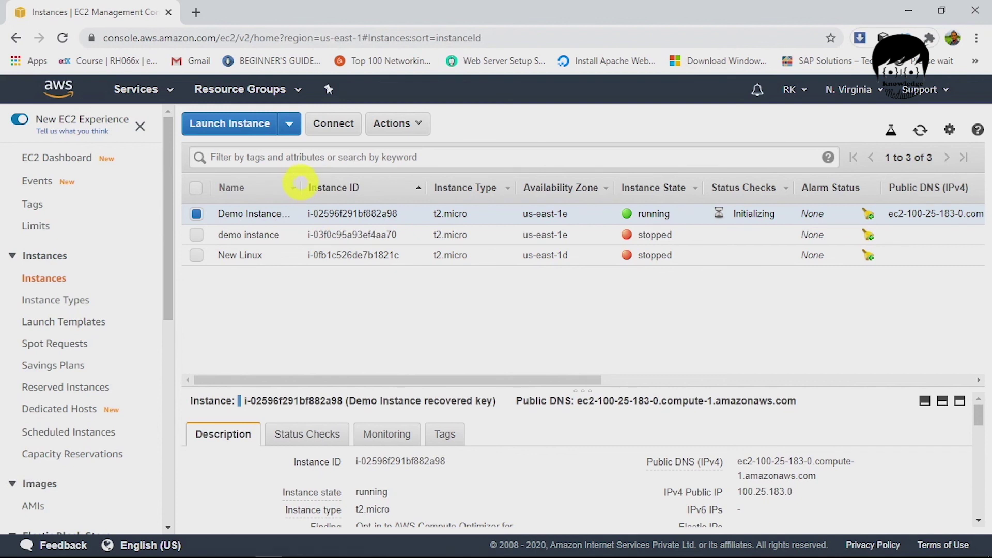
pyautogui.moveTo(300, 184); pyautogui.dragTo(364, 186)
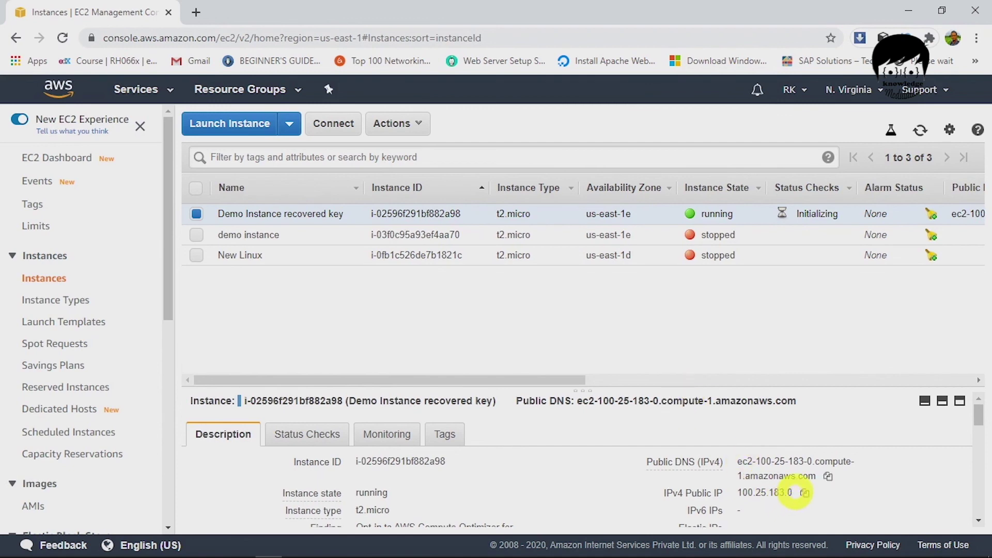
pyautogui.click(804, 492)
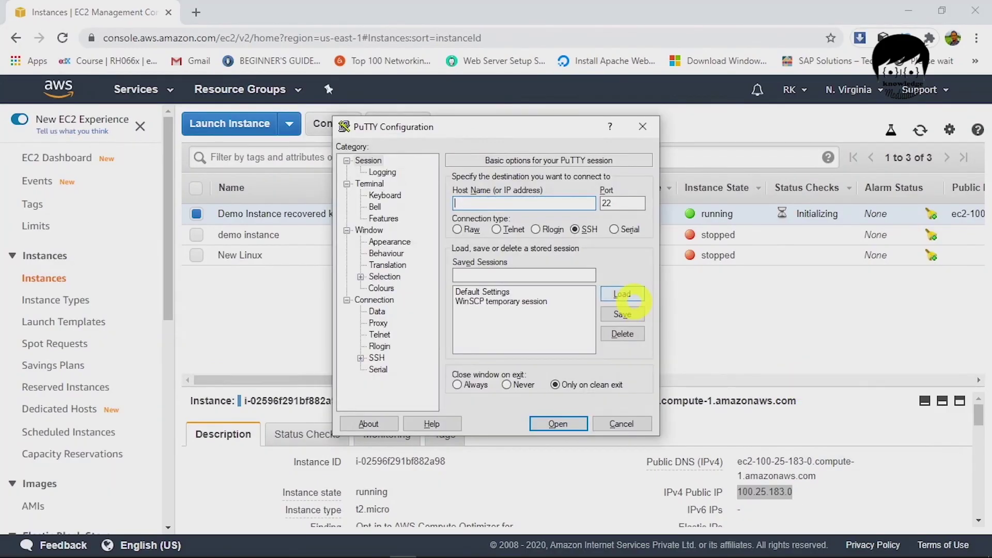
# Set the host to 100.25.183.0 and load the Demo instance reset key .ppk for SSH authentication.
pyautogui.hotkey('ctrl', 'v')
pyautogui.click(360, 358)
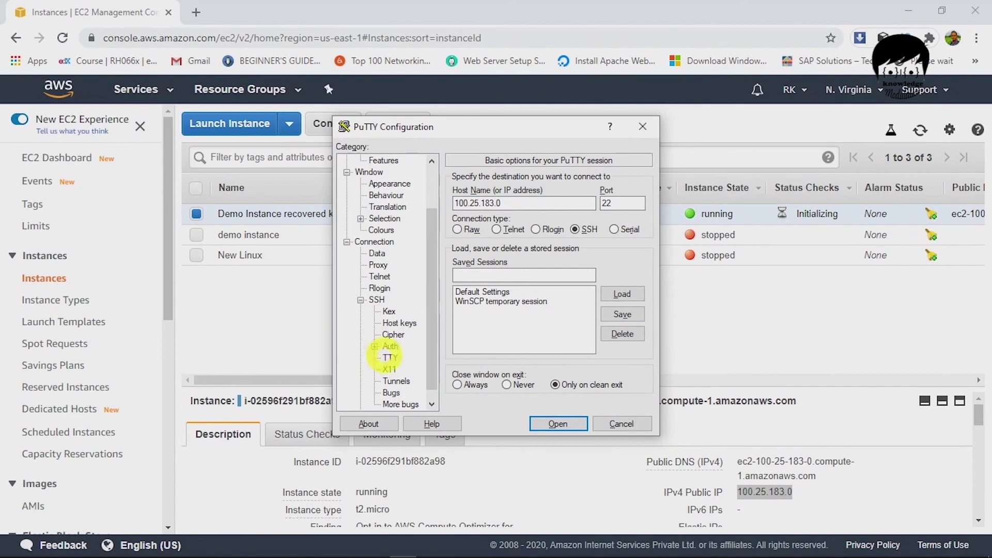
pyautogui.click(391, 346)
pyautogui.click(622, 325)
pyautogui.click(611, 243)
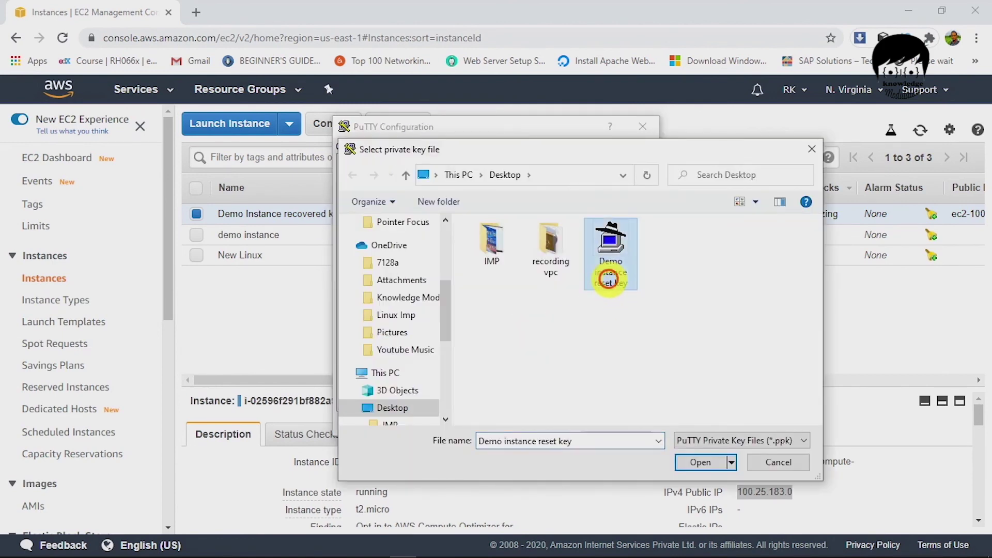
pyautogui.click(696, 463)
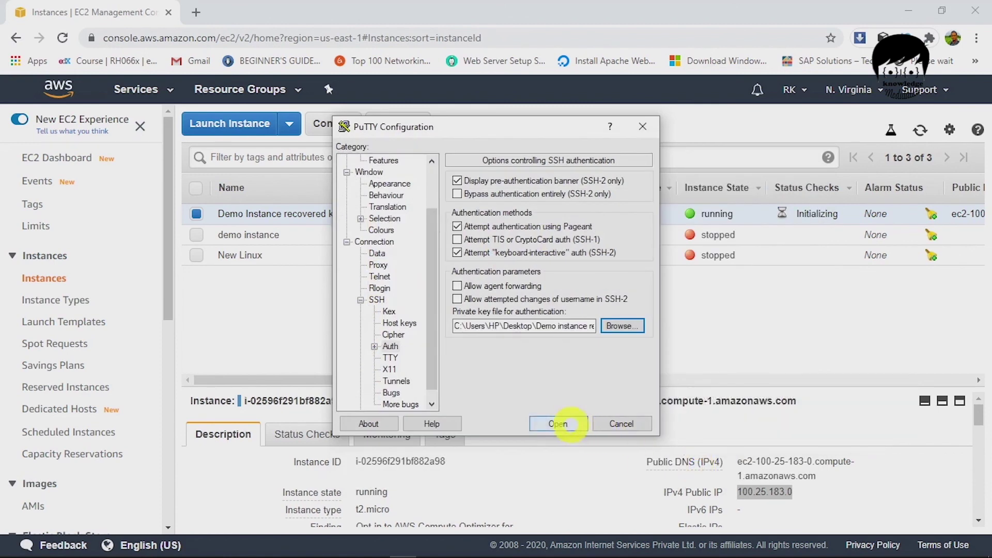
# Connect, accept the server's host key, and begin logging in as ec2-user.
pyautogui.click(568, 421)
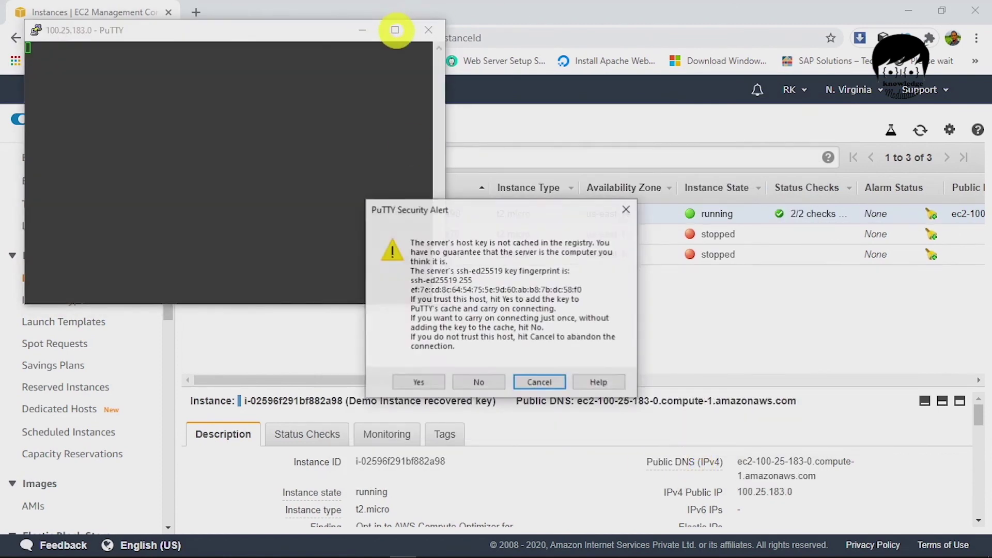
pyautogui.click(420, 382)
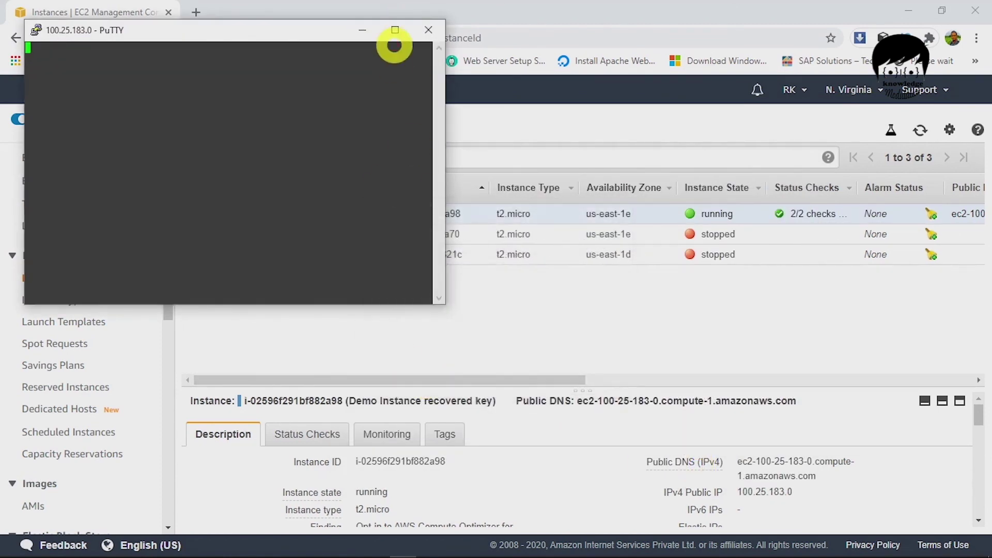
pyautogui.click(395, 30)
pyautogui.write('ec2-user')
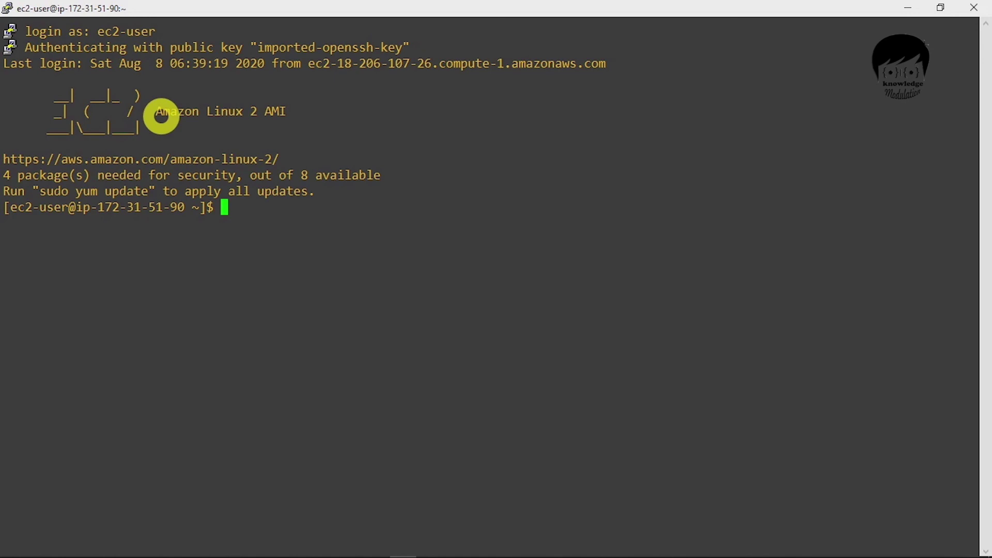
# Run df -h to confirm the 8.0G root volume at 17% used, then start typing exit.
pyautogui.write('df -h')
pyautogui.press('Return')
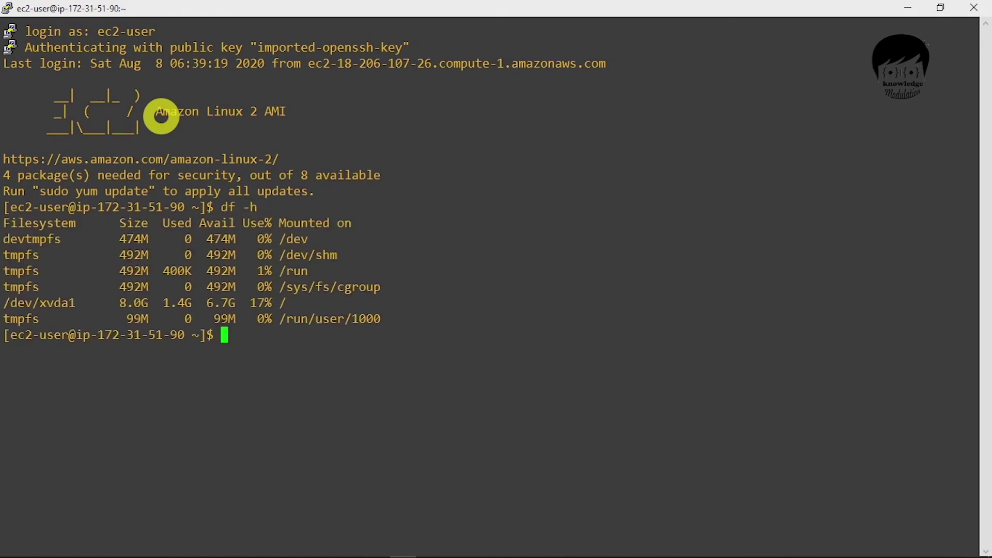
pyautogui.write('exi')
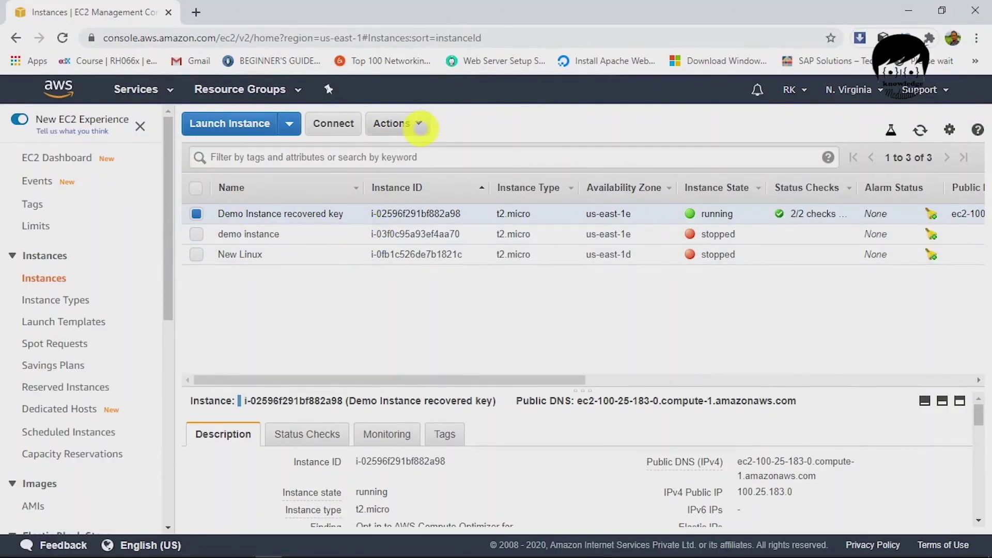
# Stop the Demo Instance recovered key instance and refresh to see its state.
pyautogui.click(420, 126)
pyautogui.moveTo(454, 222)
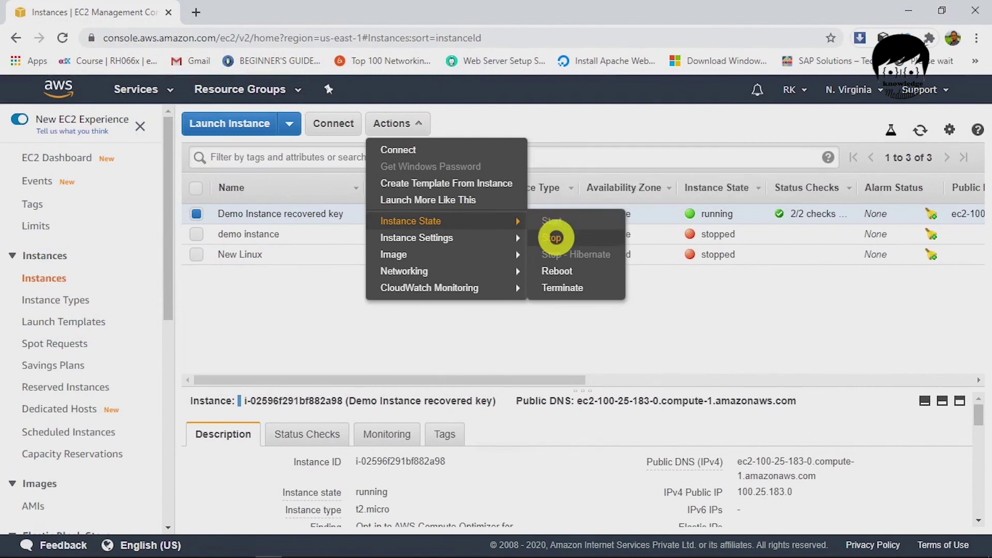
pyautogui.click(555, 238)
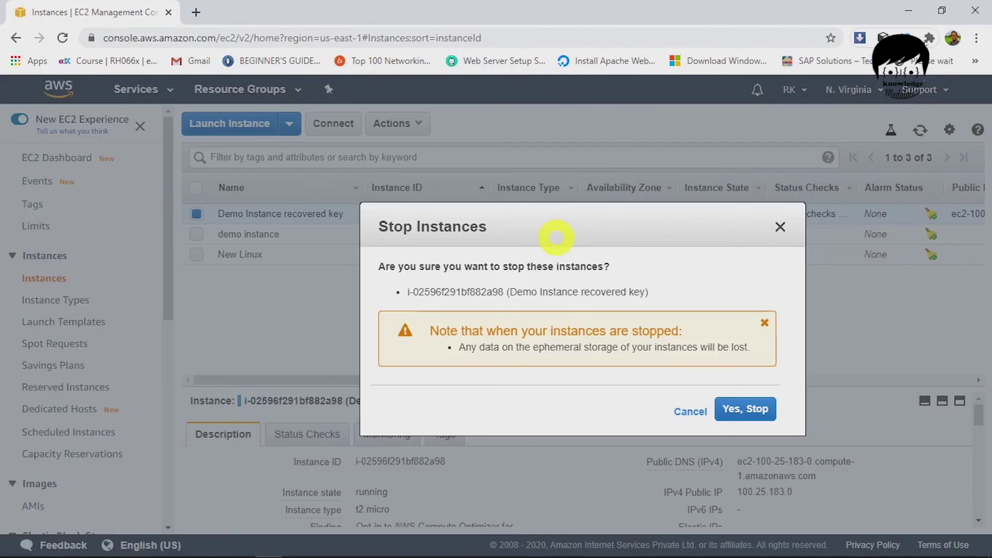
pyautogui.click(758, 409)
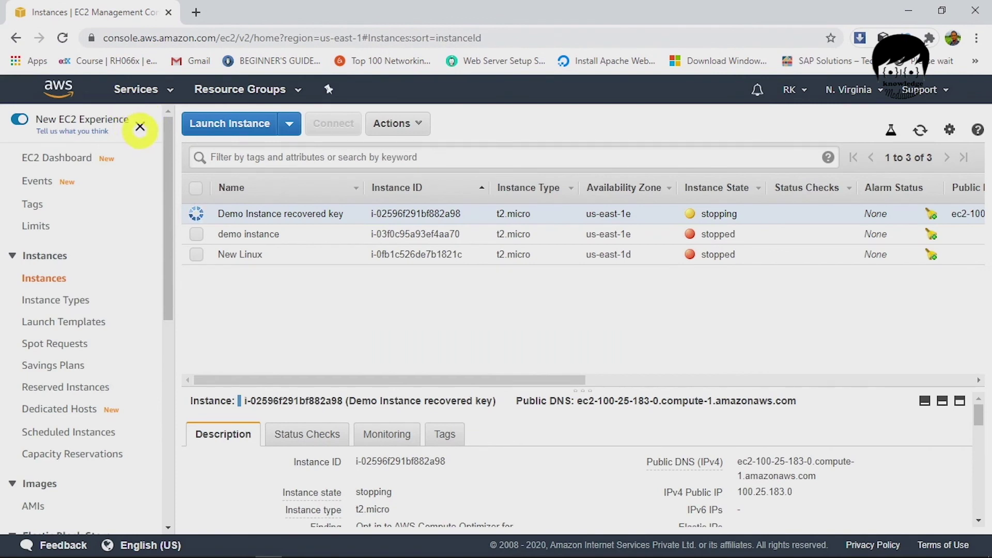
pyautogui.click(62, 37)
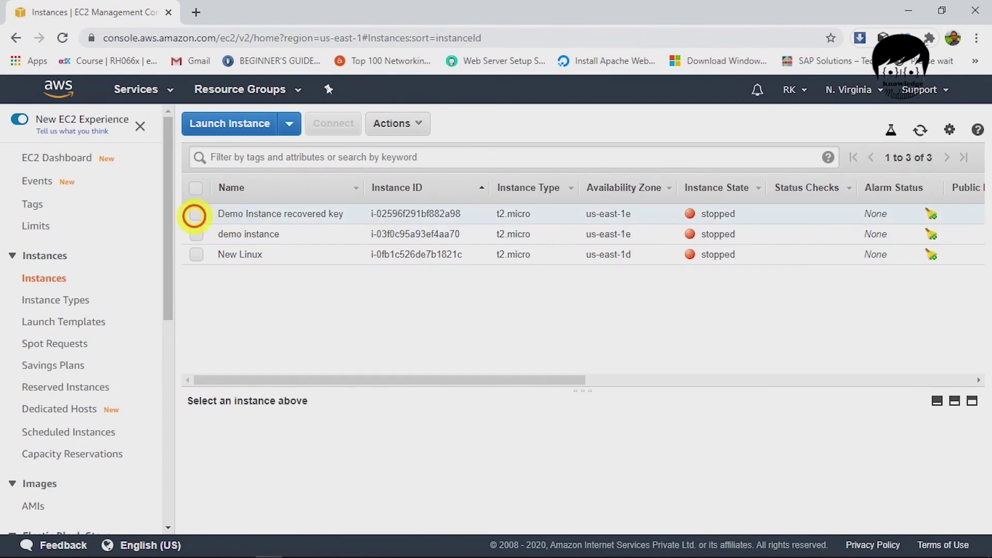
# Terminate the stopped Demo Instance recovered key instance and refresh the list.
pyautogui.click(196, 214)
pyautogui.click(411, 128)
pyautogui.moveTo(441, 227)
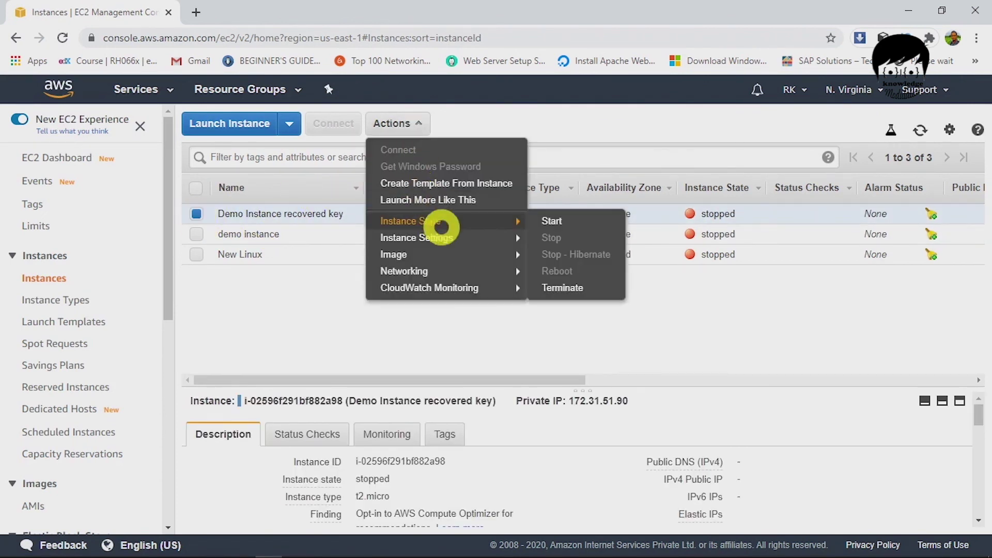
pyautogui.click(566, 288)
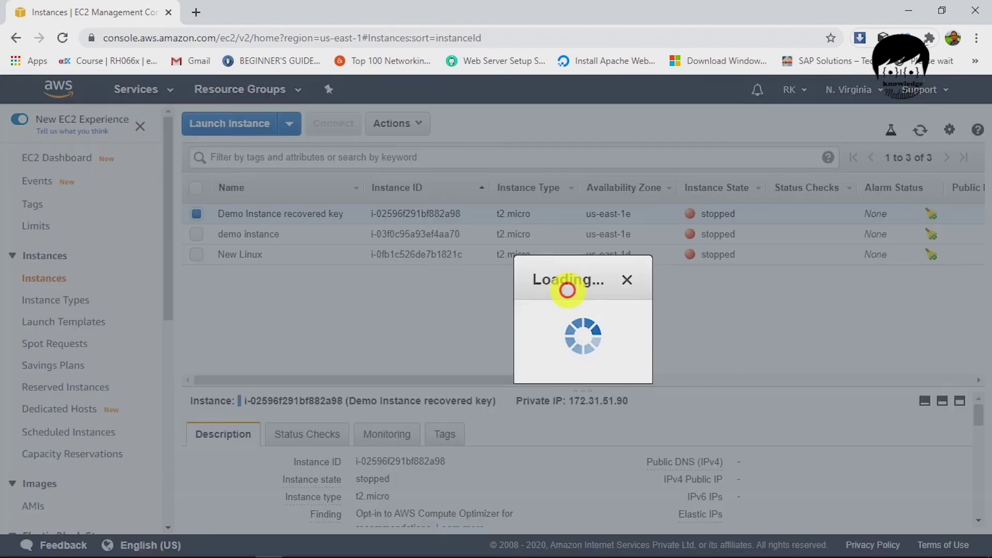
pyautogui.click(793, 409)
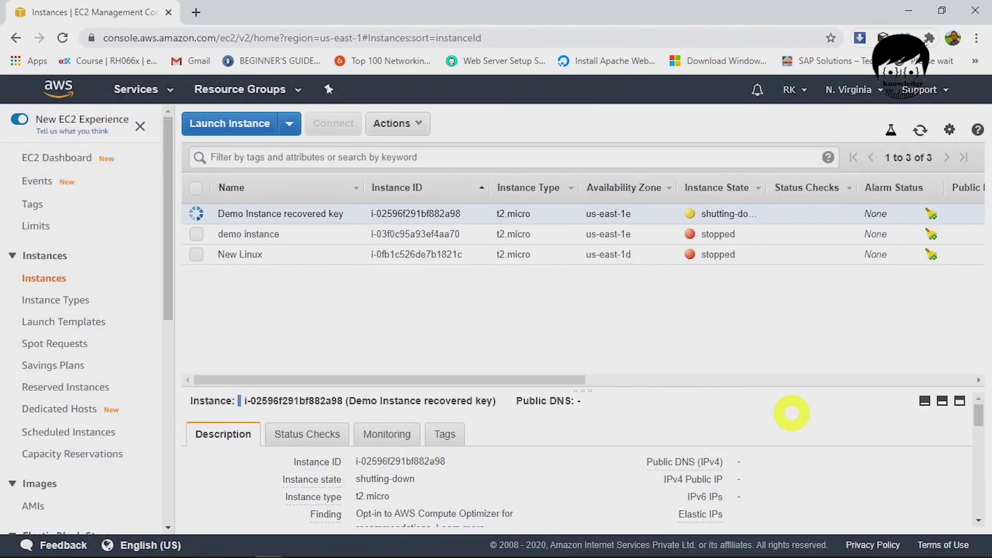
pyautogui.click(62, 38)
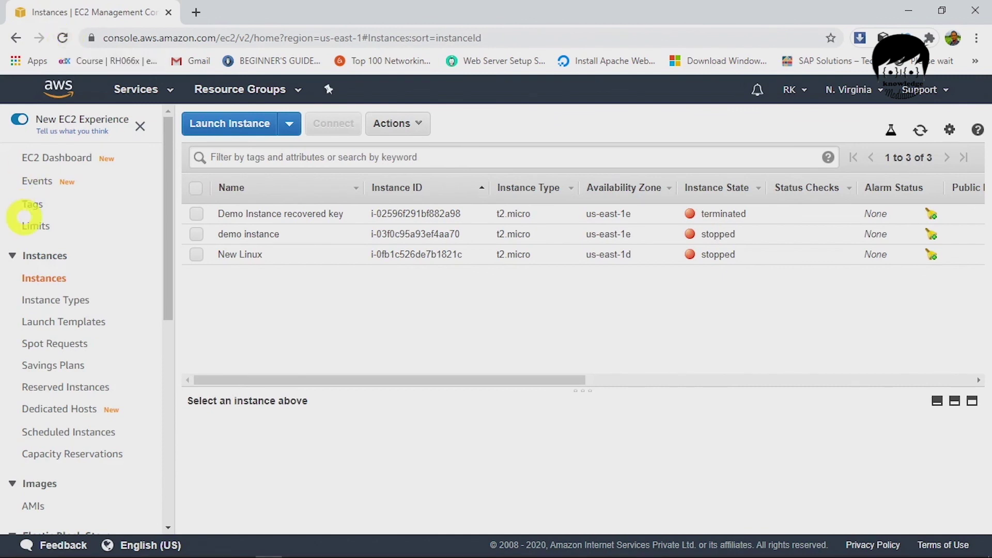
pyautogui.click(32, 505)
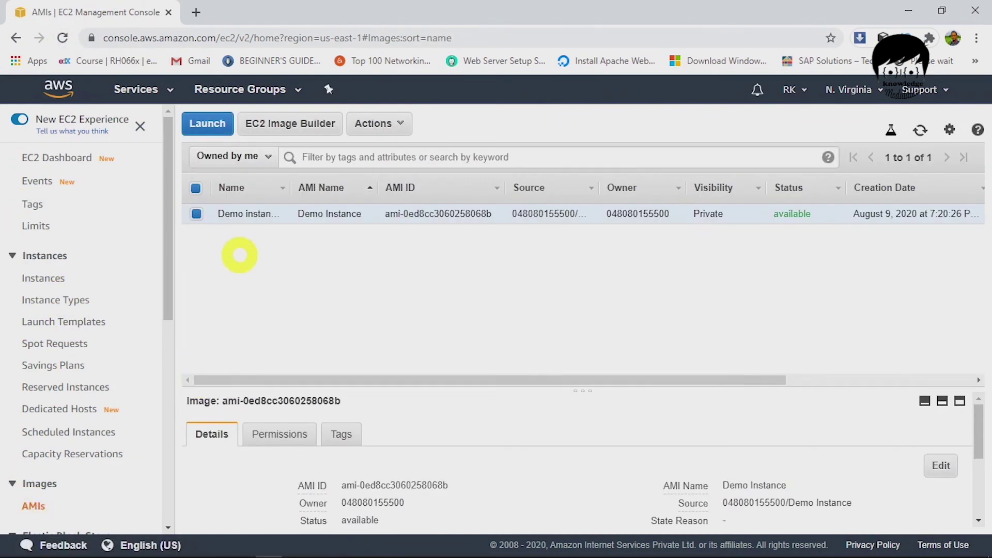
# Deregister the Demo Instance AMI, then go to the Snapshots list.
pyautogui.click(399, 130)
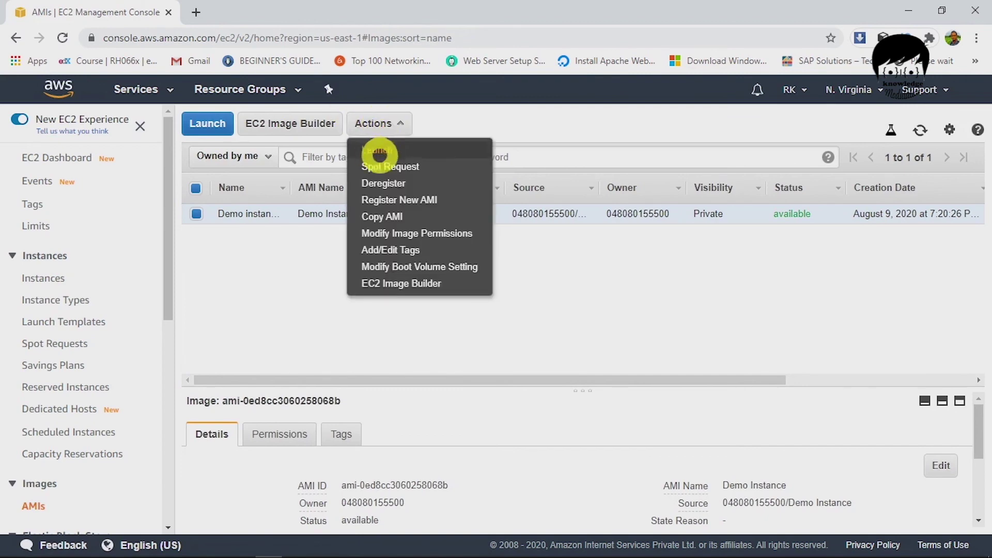
pyautogui.click(394, 182)
pyautogui.click(657, 373)
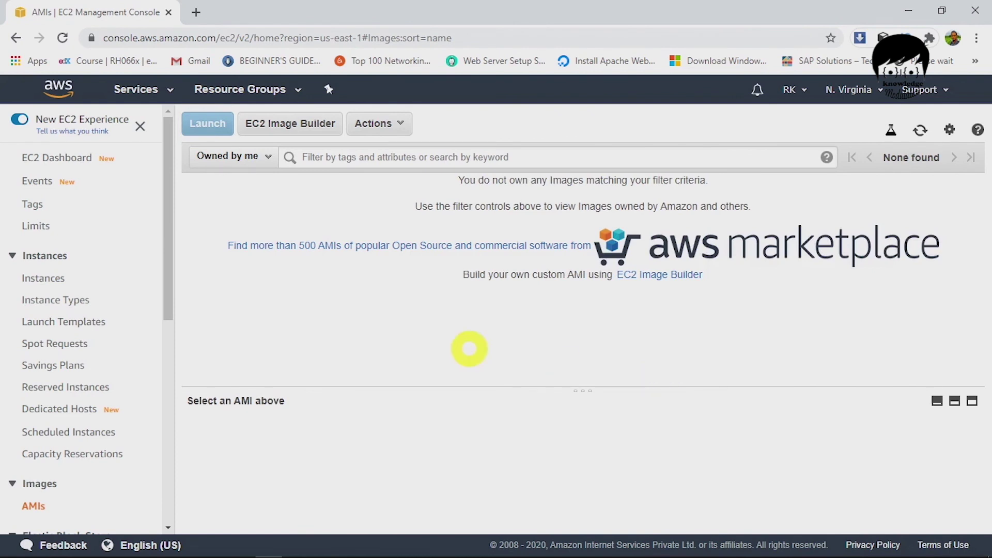
pyautogui.click(169, 303)
pyautogui.moveTo(169, 303); pyautogui.dragTo(168, 381)
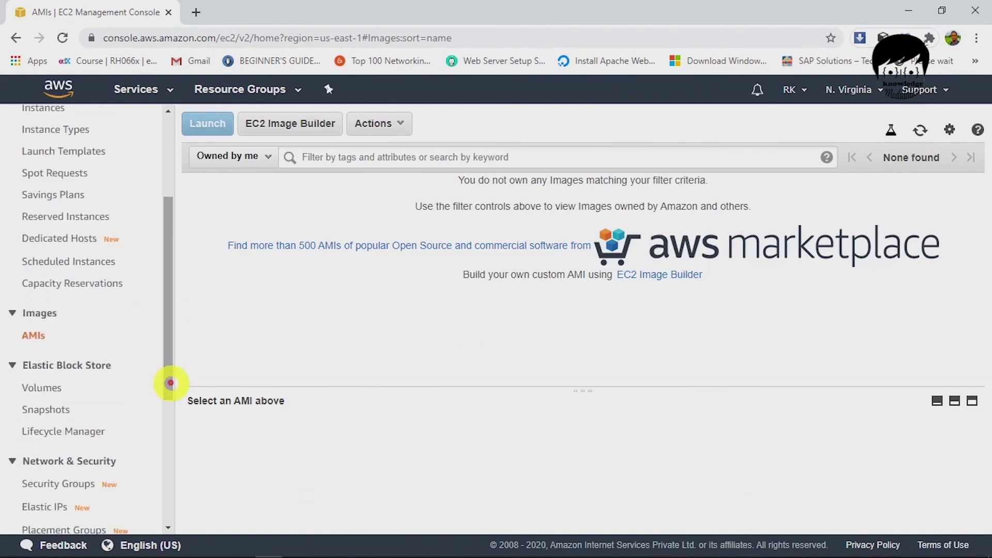
pyautogui.click(47, 407)
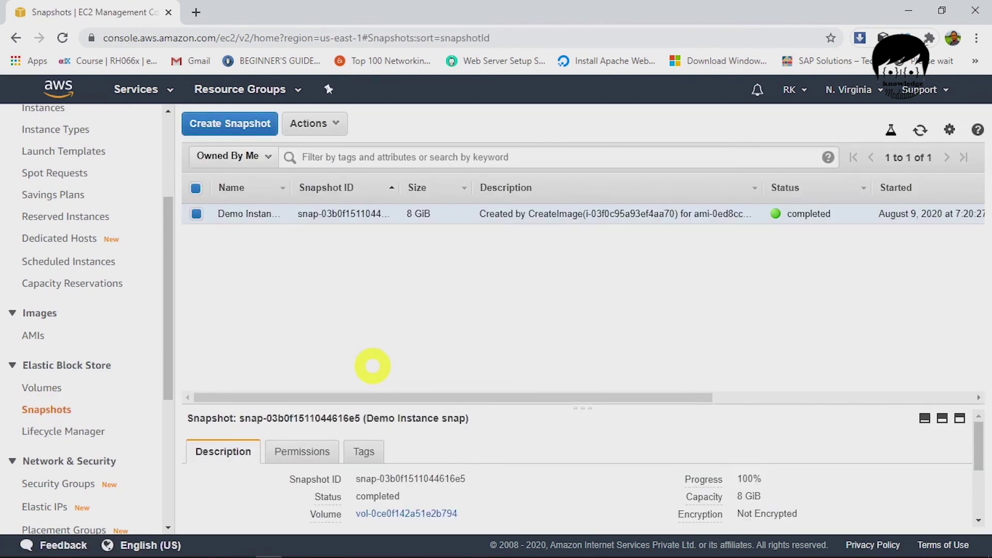
# Choose Delete for the Demo Instance snap snapshot and confirm the deletion.
pyautogui.moveTo(416, 397); pyautogui.dragTo(436, 383)
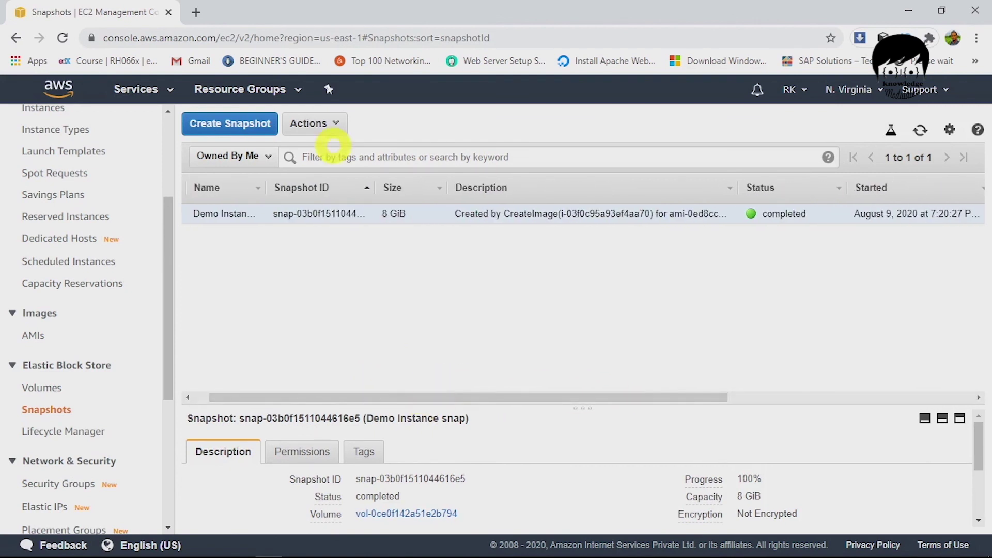
pyautogui.moveTo(366, 396); pyautogui.dragTo(312, 391)
pyautogui.click(336, 124)
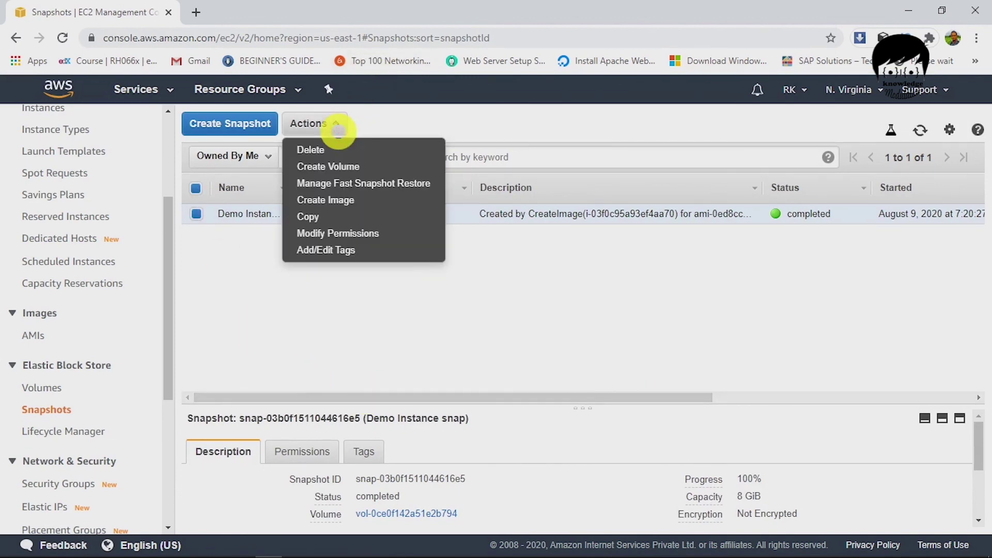
pyautogui.click(332, 149)
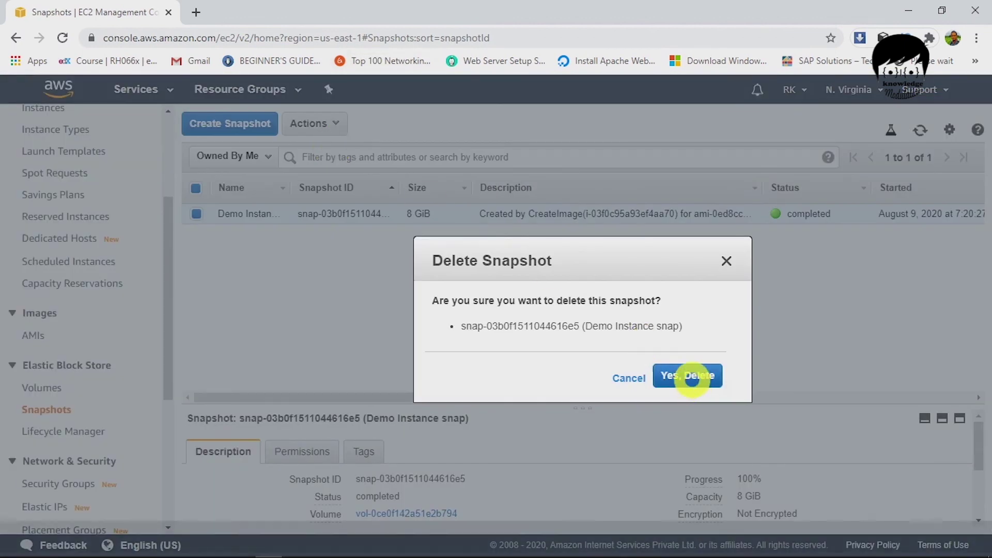
pyautogui.click(691, 378)
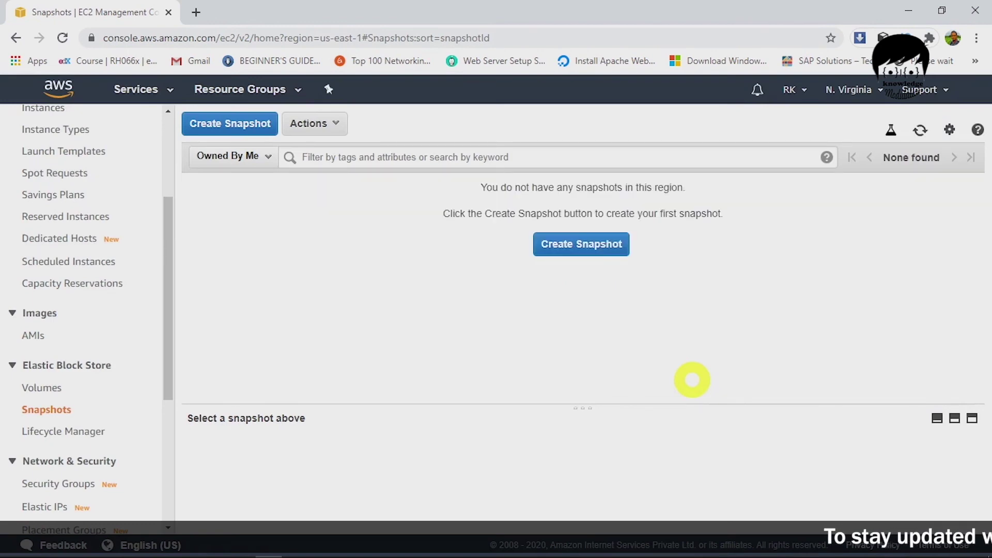